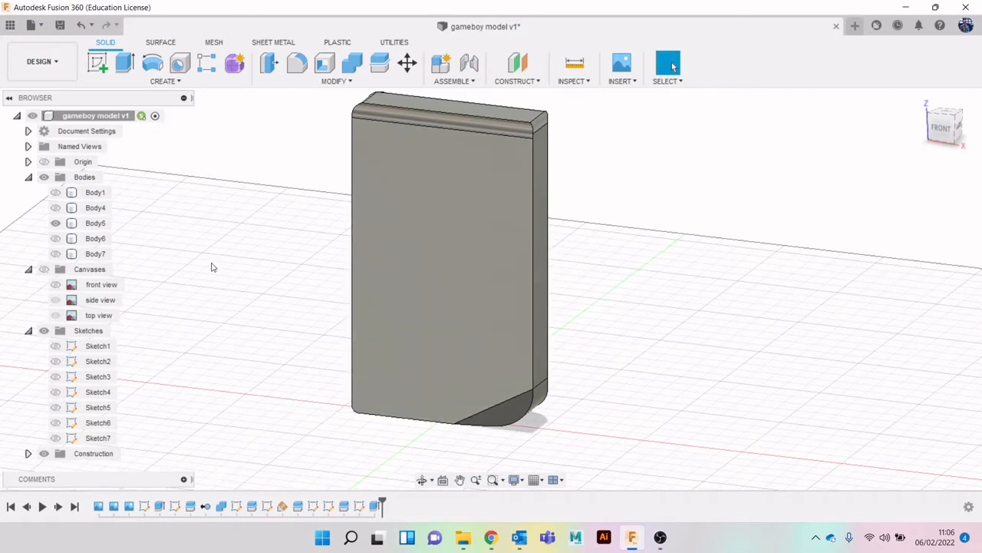
# Show the canvases, including the front view canvas, and face the Game Boy body straight from the front.
pyautogui.click(45, 269)
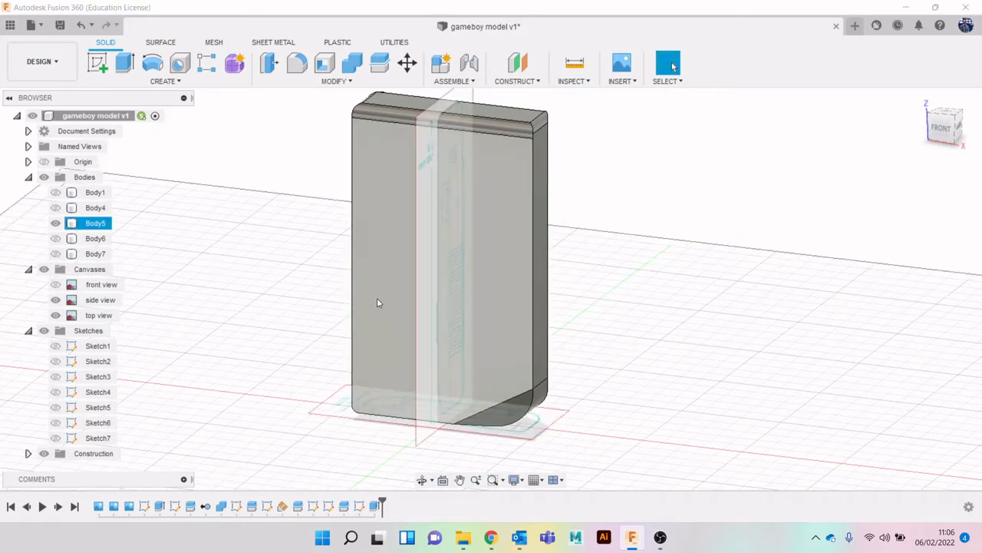
pyautogui.click(56, 285)
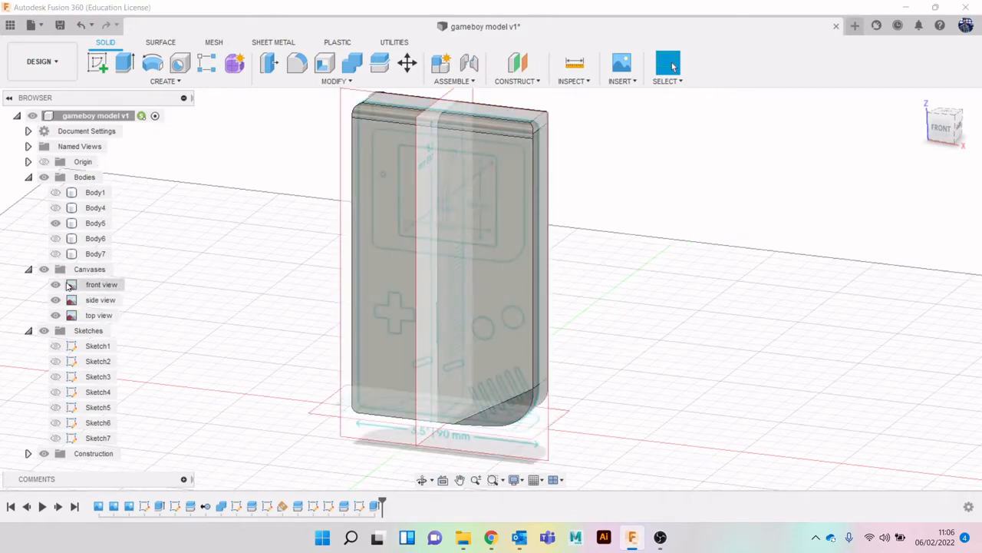
pyautogui.click(44, 269)
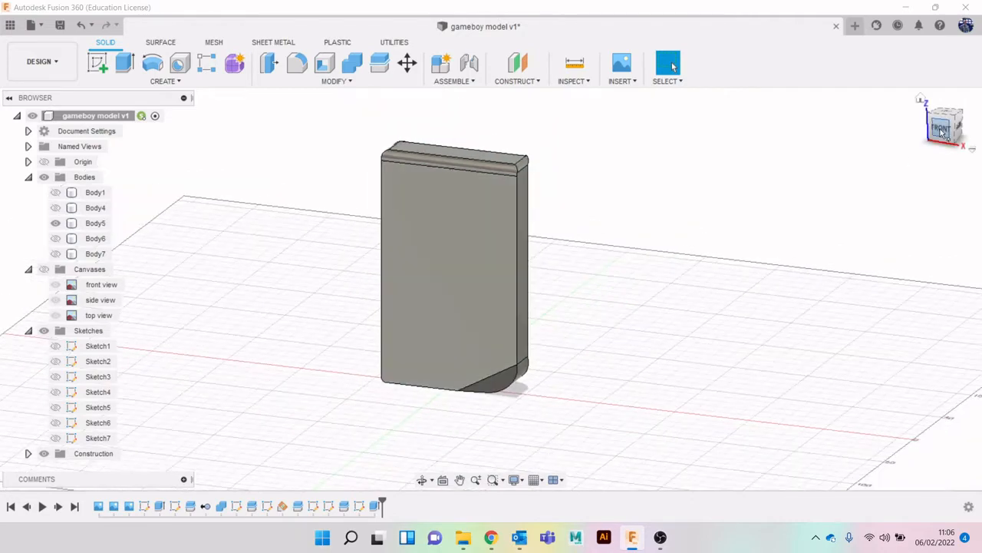
pyautogui.moveTo(491, 289)
pyautogui.keyDown('shift'); pyautogui.mouseDown(button='middle')
pyautogui.moveTo(537, 253)
pyautogui.moveTo(530, 292)
pyautogui.moveTo(599, 253)
pyautogui.moveTo(652, 200)
pyautogui.moveTo(668, 226)
pyautogui.moveTo(606, 261)
pyautogui.moveTo(518, 211)
pyautogui.mouseUp(button='middle'); pyautogui.keyUp('shift')
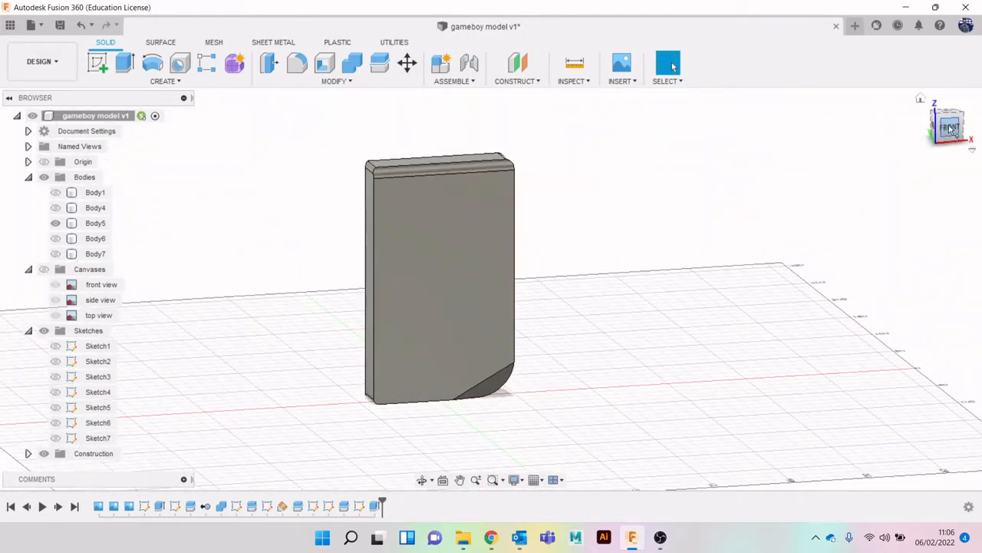
pyautogui.click(947, 130)
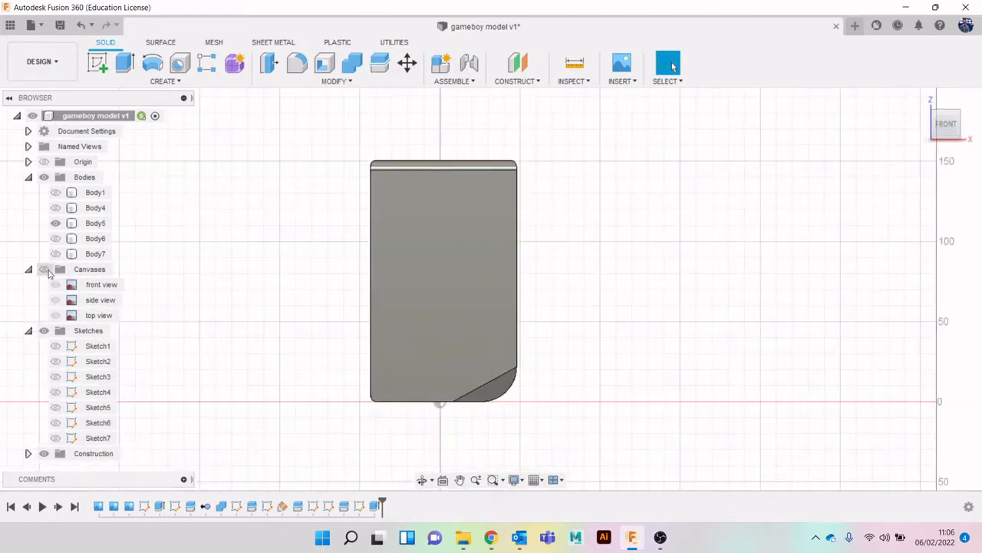
pyautogui.click(45, 270)
pyautogui.scroll(2, 426, 311)
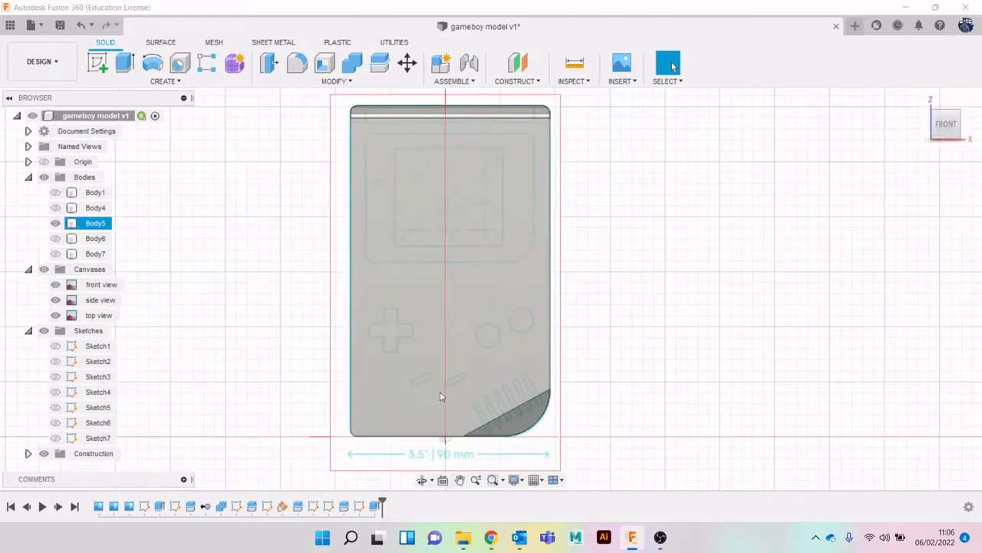
# Switch to Chrome, go back to the original gameboy image results to check the front photo, and return to Fusion 360.
pyautogui.click(491, 536)
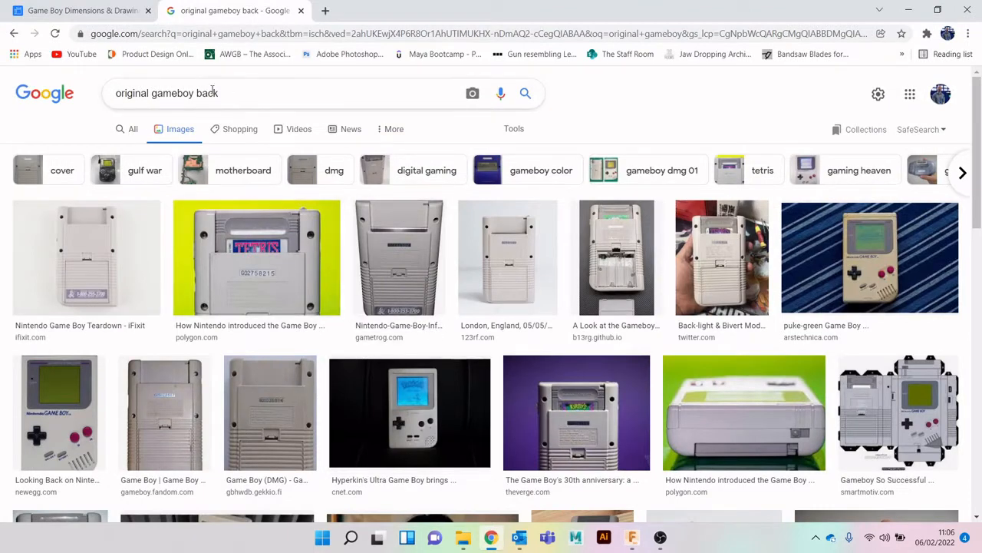
pyautogui.hotkey('alt', 'Left')
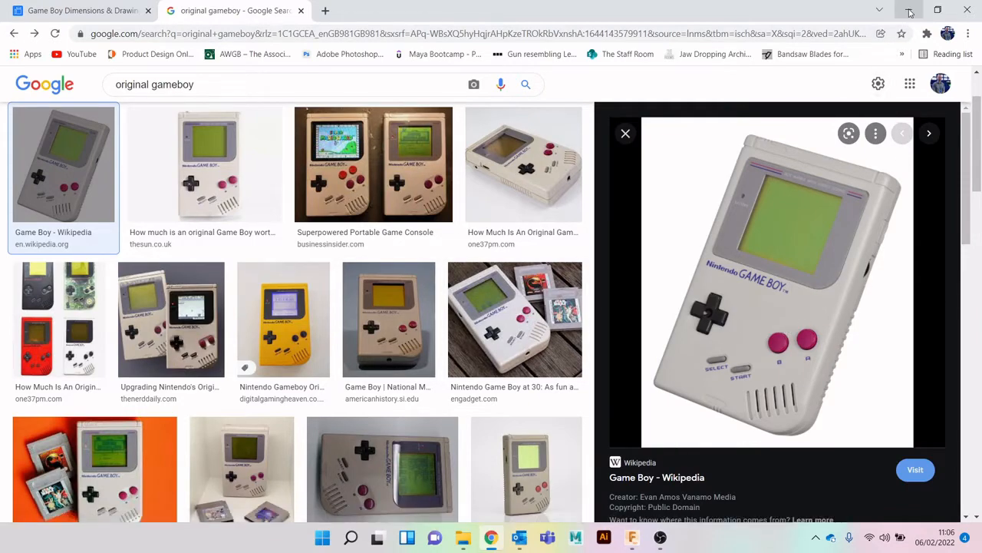
pyautogui.click(910, 14)
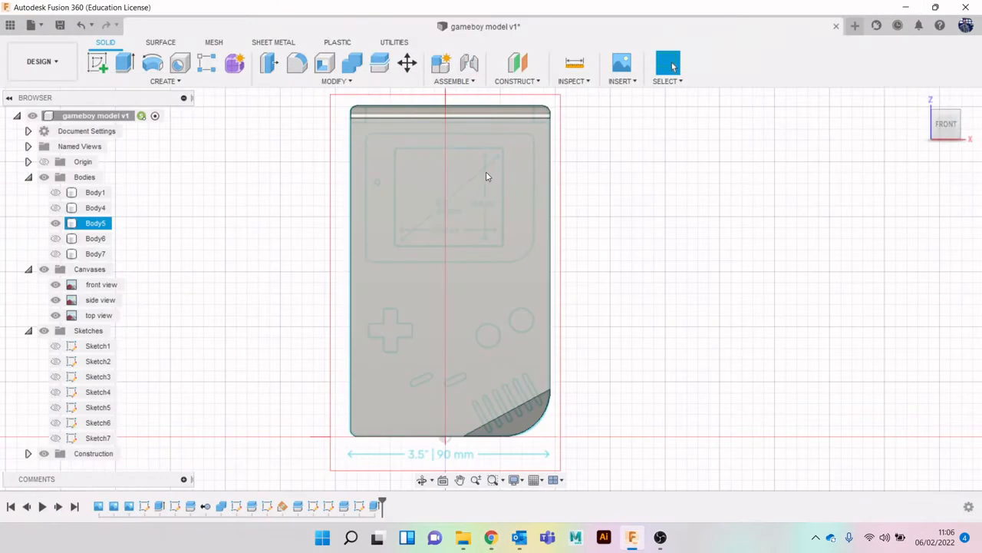
# On the body's front face, sketch a rectangle about 77 by 59 mm over the canvas's outer screen surround, with snapping off.
pyautogui.click(94, 72)
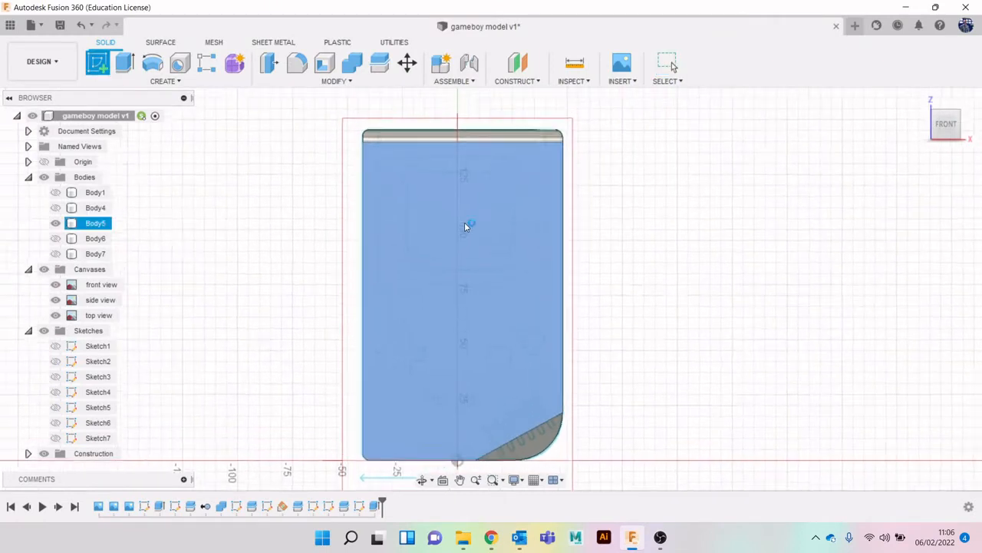
pyautogui.click(464, 222)
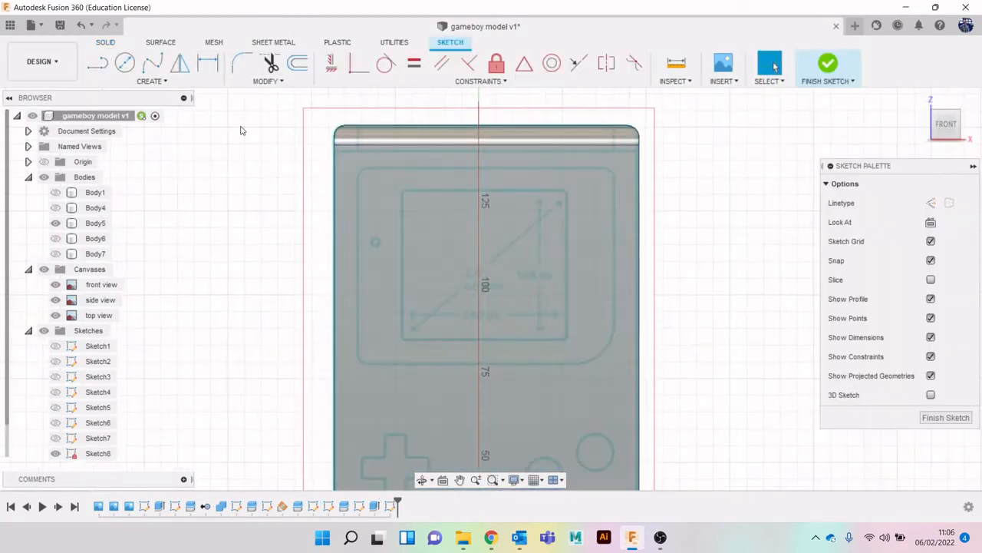
pyautogui.press('r')
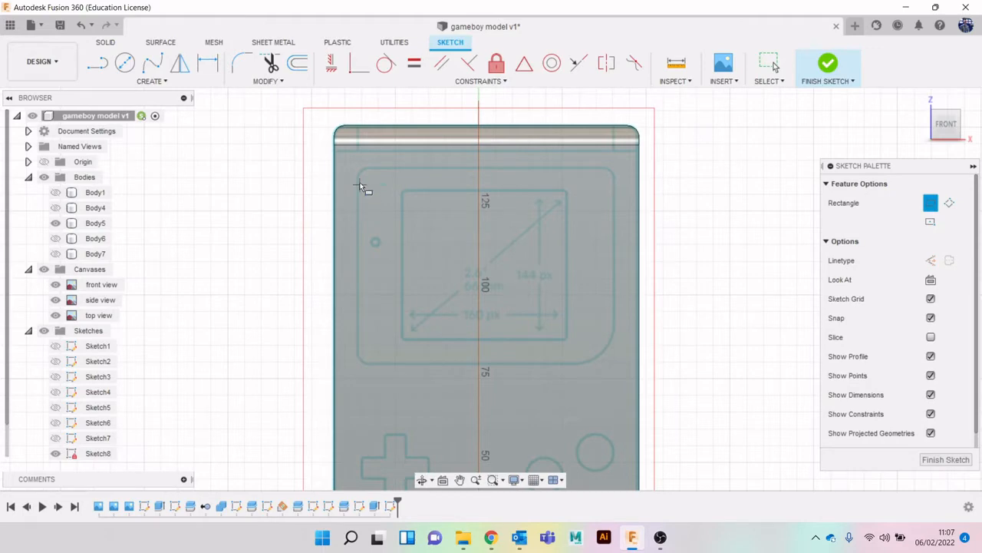
pyautogui.scroll(3, 360, 187)
pyautogui.scroll(2, 358, 165)
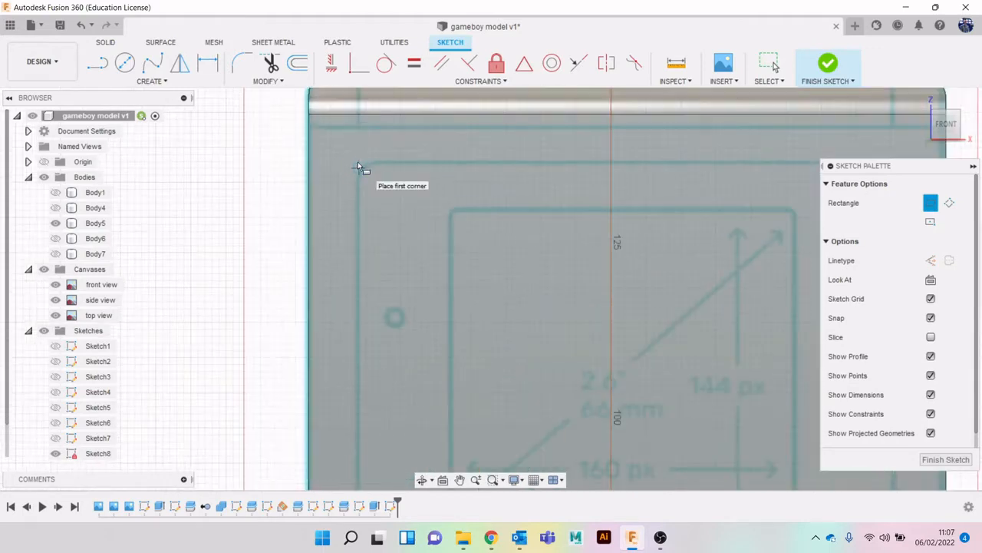
pyautogui.scroll(1, 358, 164)
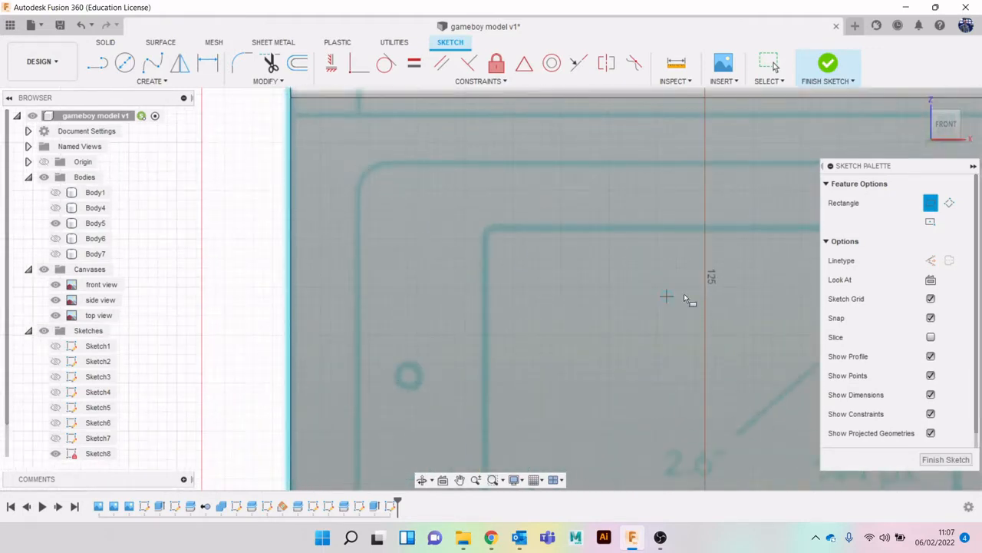
pyautogui.click(932, 319)
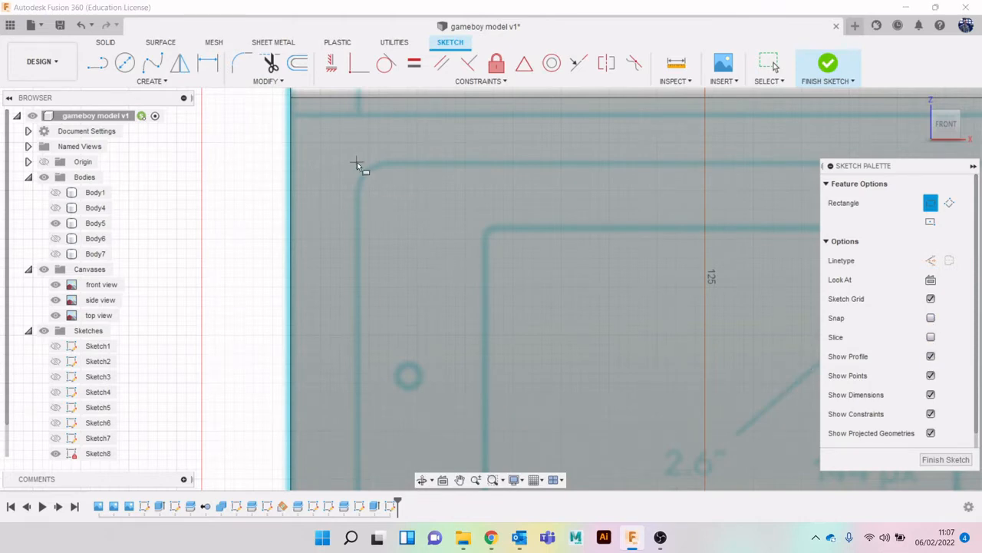
pyautogui.click(357, 163)
pyautogui.scroll(-4, 426, 241)
pyautogui.scroll(5, 463, 274)
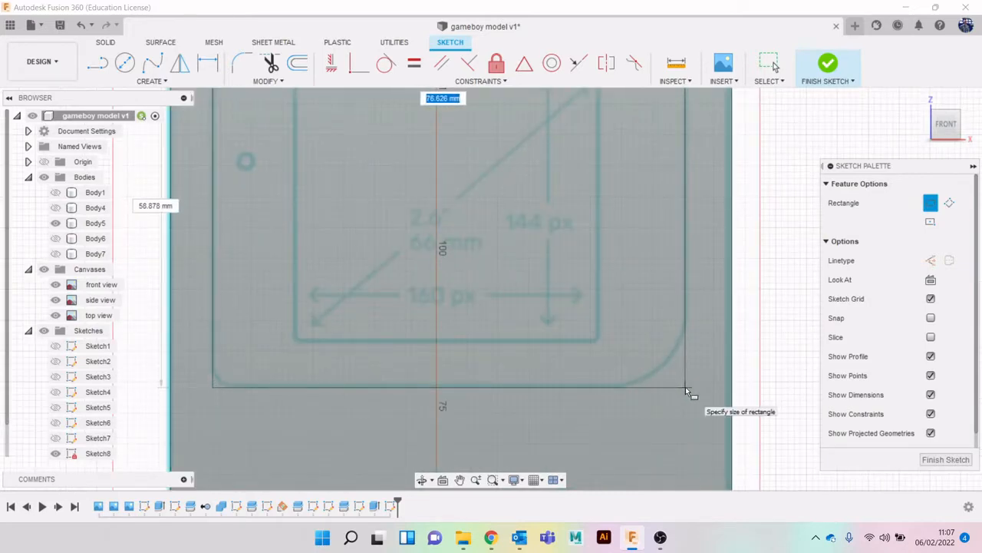
pyautogui.click(686, 387)
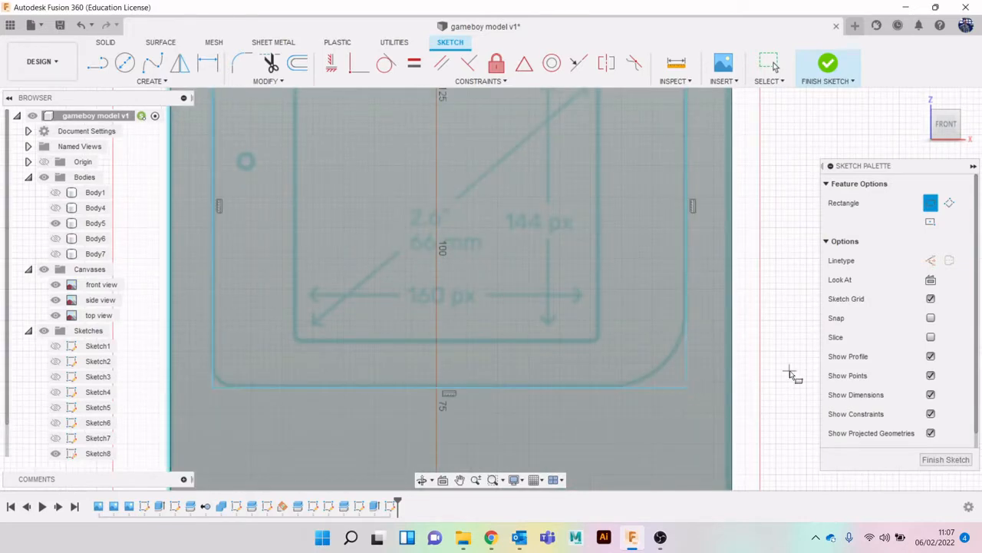
# Fillet the rectangle's upper-left corner to a radius of about 2.8 mm, matching the canvas outline.
pyautogui.scroll(-3, 486, 276)
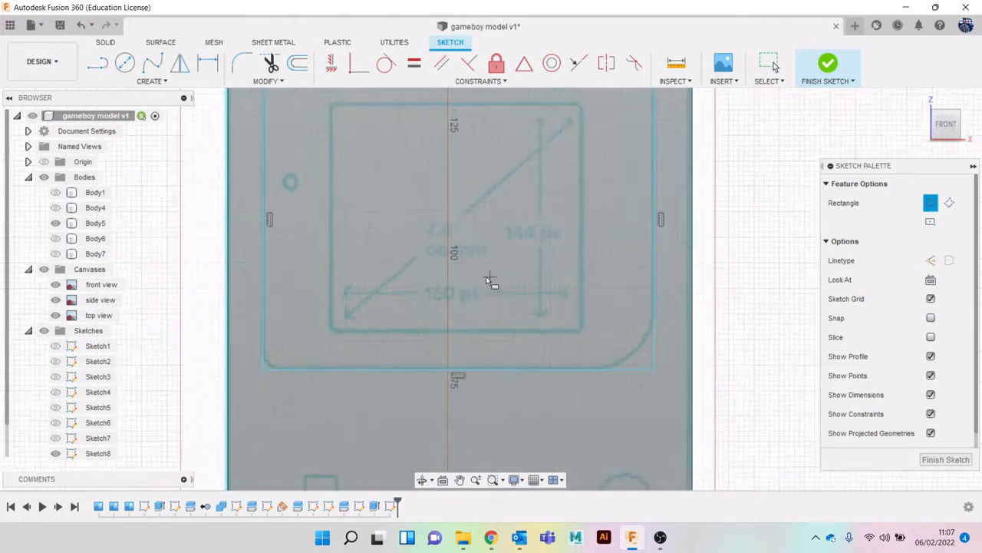
pyautogui.click(236, 66)
pyautogui.scroll(2, 326, 130)
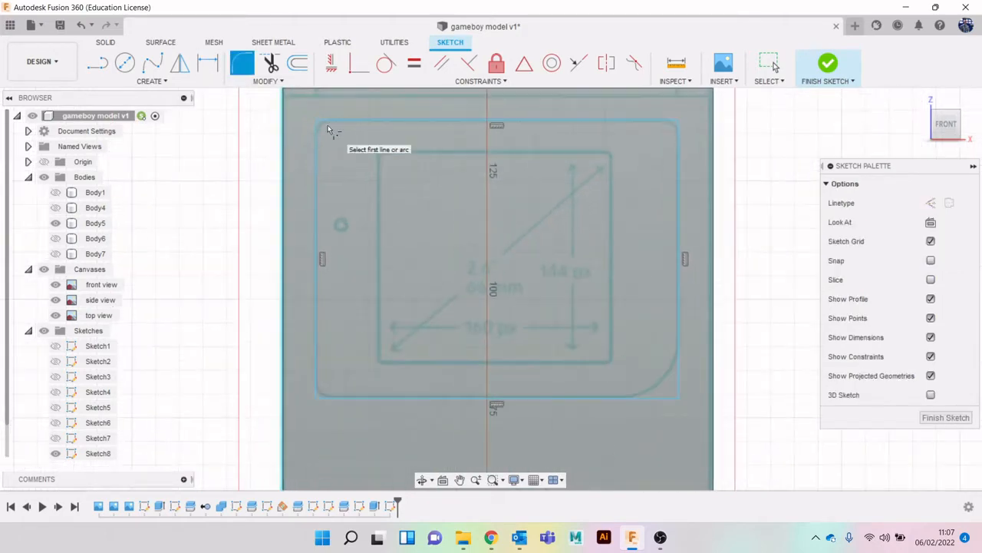
pyautogui.click(331, 122)
pyautogui.click(324, 138)
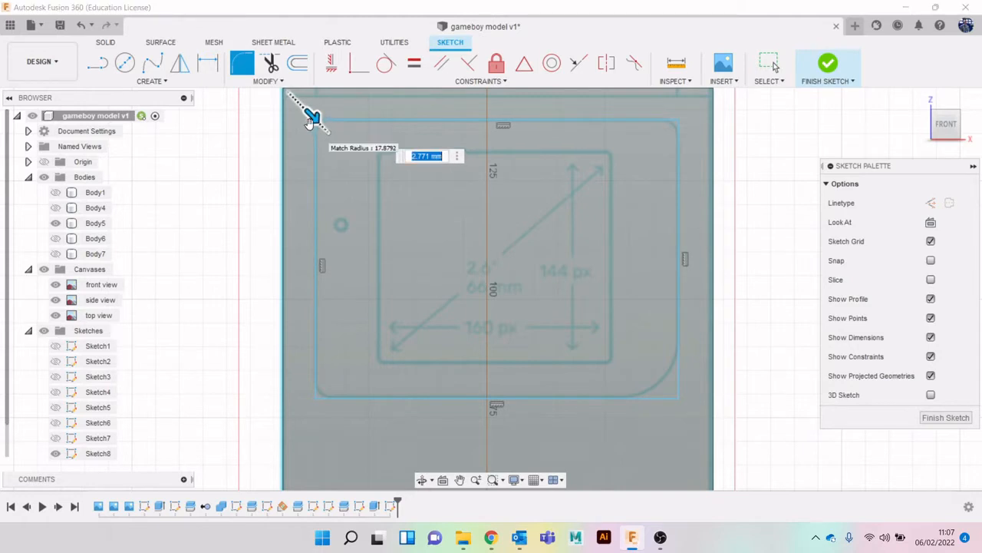
pyautogui.click(312, 121)
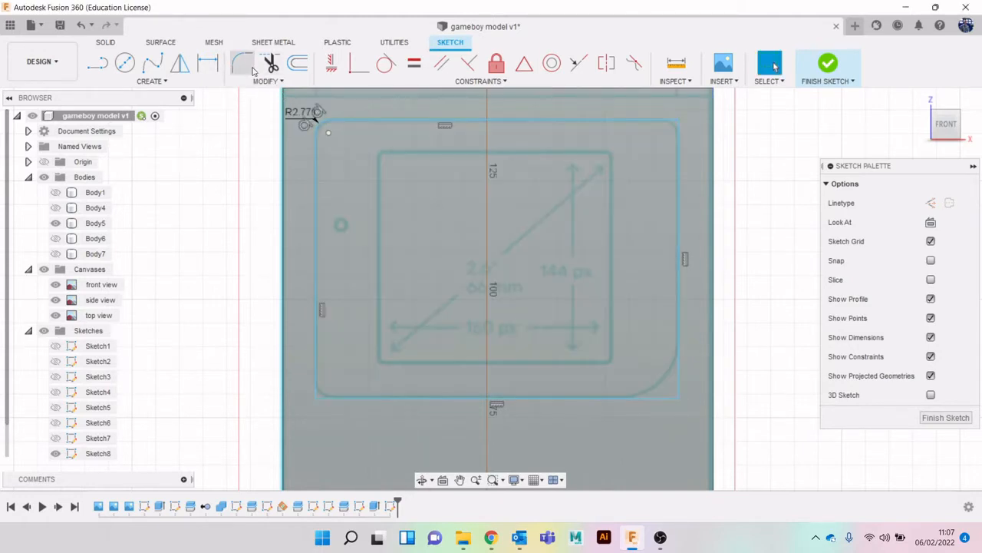
# Fillet the rectangle's upper-right corner to a radius of about 3.5 mm, following the canvas outline.
pyautogui.click(658, 120)
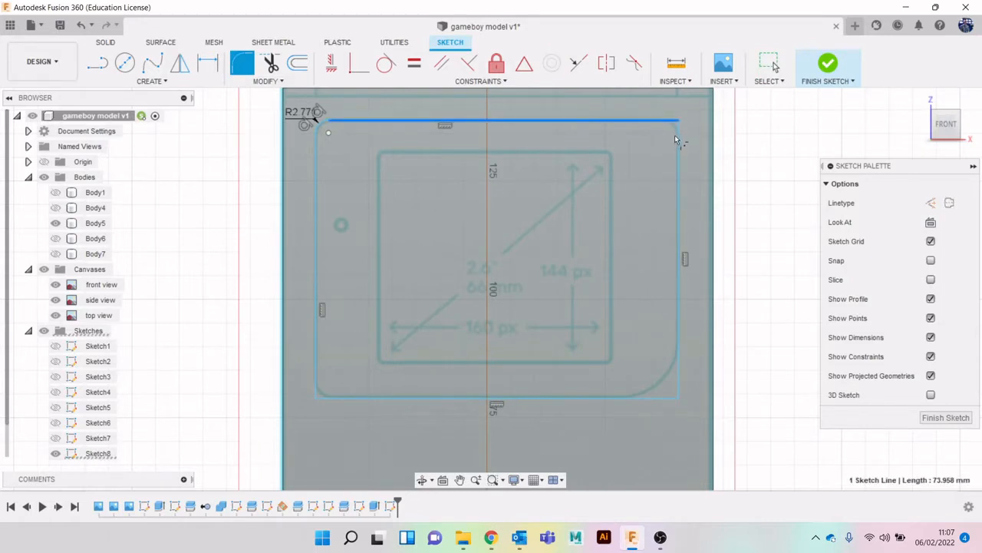
pyautogui.click(679, 143)
pyautogui.scroll(3, 682, 146)
pyautogui.moveTo(702, 155); pyautogui.dragTo(677, 207, button='middle')
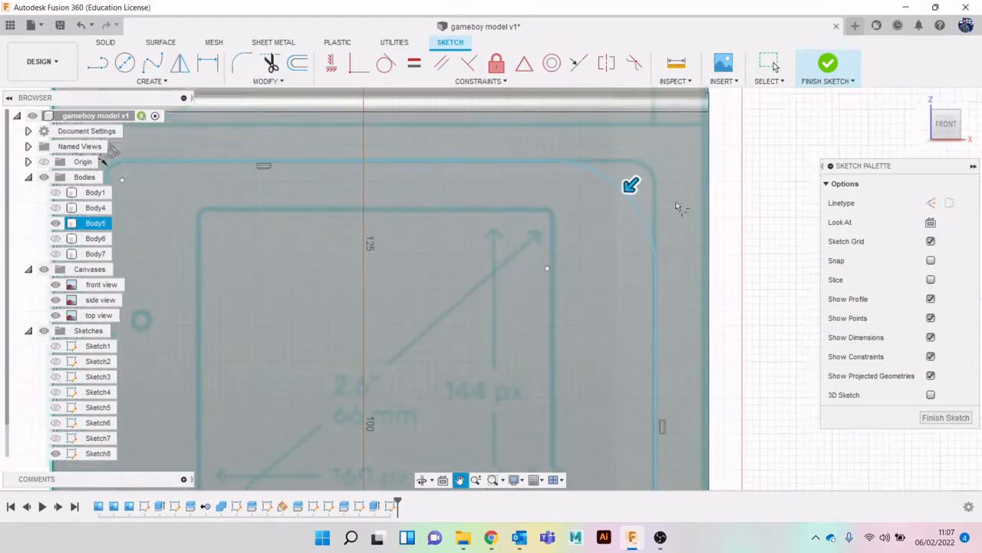
pyautogui.moveTo(623, 183); pyautogui.dragTo(647, 150)
pyautogui.press('Return')
# Fillet the rectangle's lower-left corner to a radius of about 3.8 mm, following the canvas outline.
pyautogui.scroll(-3, 545, 246)
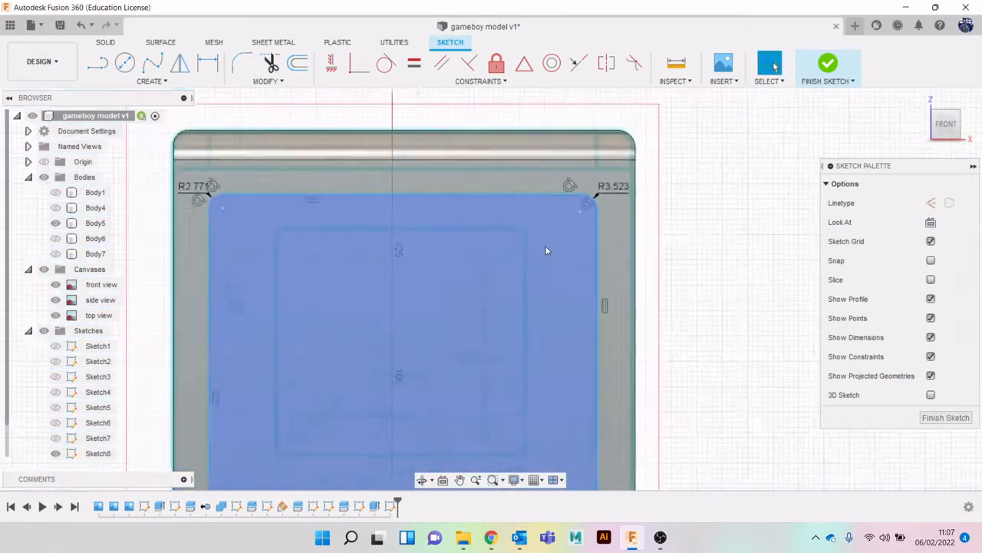
pyautogui.scroll(-3, 545, 247)
pyautogui.moveTo(491, 338); pyautogui.dragTo(546, 248, button='middle')
pyautogui.scroll(5, 423, 277)
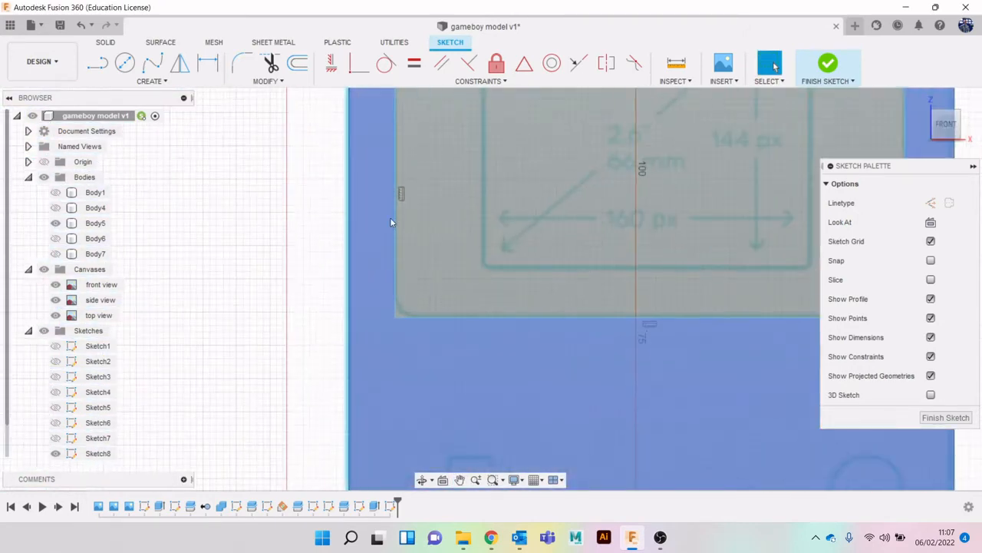
pyautogui.click(242, 63)
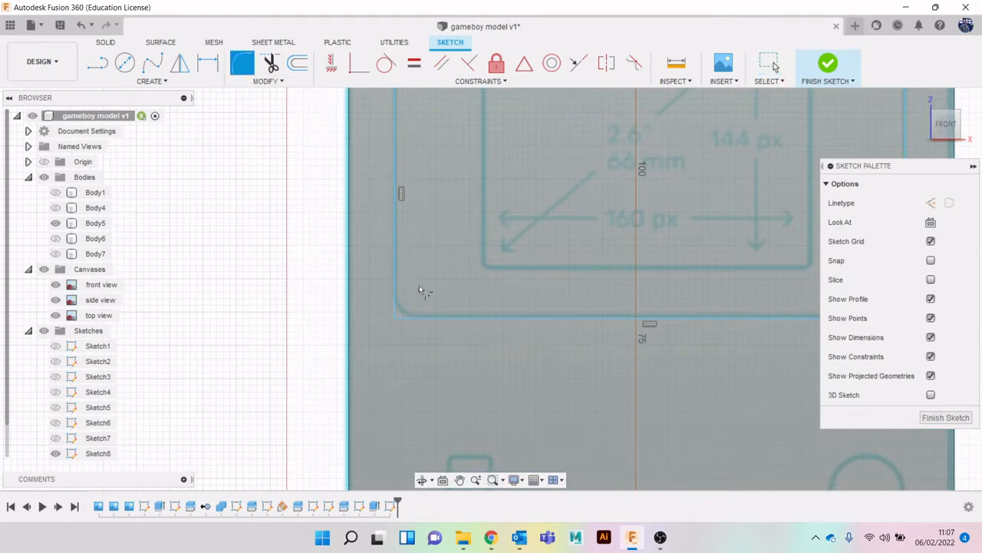
pyautogui.click(437, 316)
pyautogui.click(398, 288)
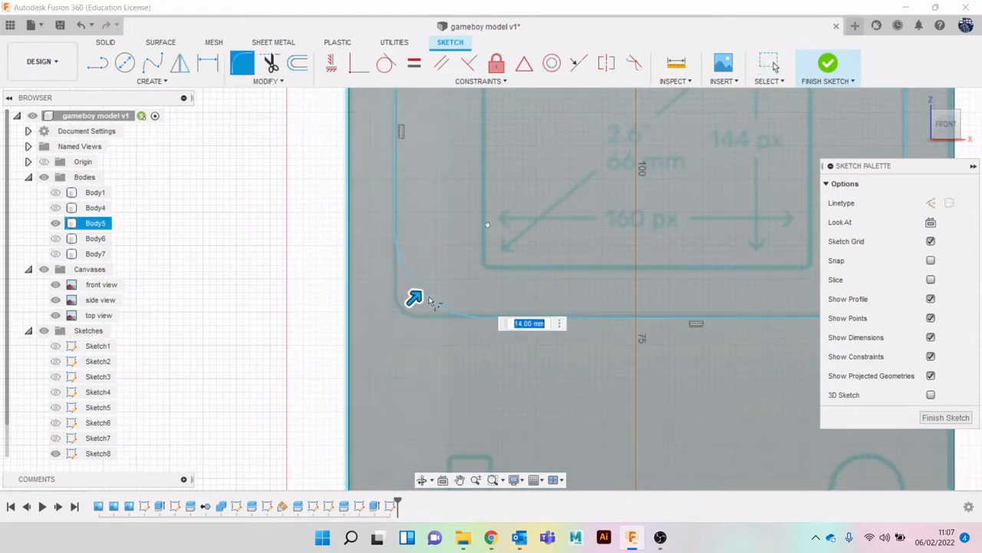
pyautogui.moveTo(415, 296); pyautogui.dragTo(391, 319)
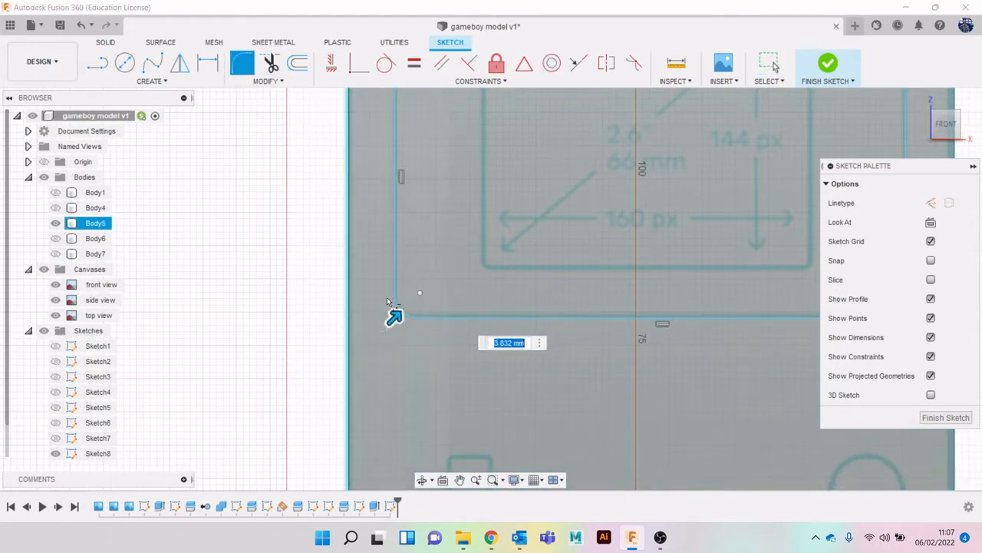
pyautogui.press('Return')
# Fillet the rectangle's lower-right corner to a radius of about 13 mm to match the large curve on the canvas.
pyautogui.scroll(-2, 548, 309)
pyautogui.moveTo(533, 306); pyautogui.dragTo(434, 301, button='middle')
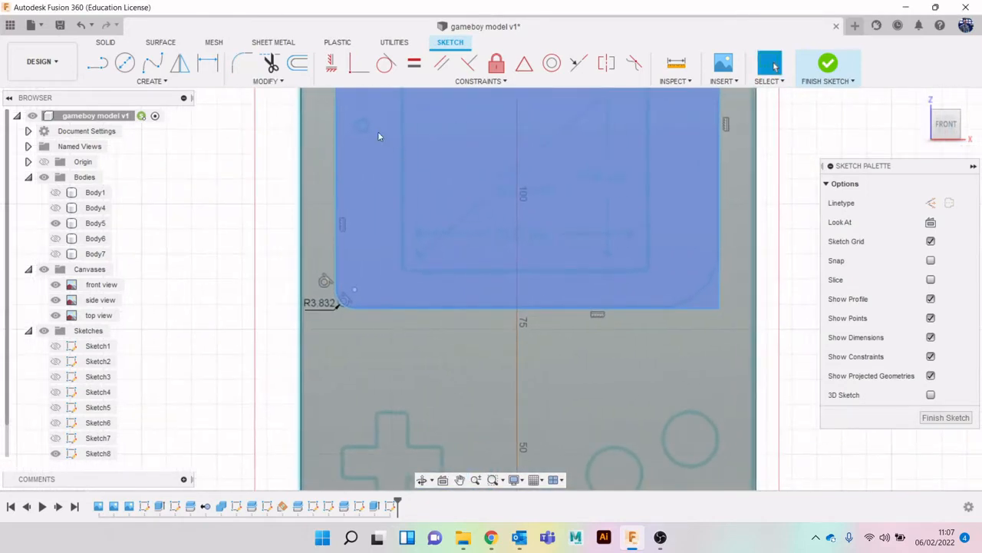
pyautogui.click(246, 63)
pyautogui.click(652, 309)
pyautogui.click(718, 284)
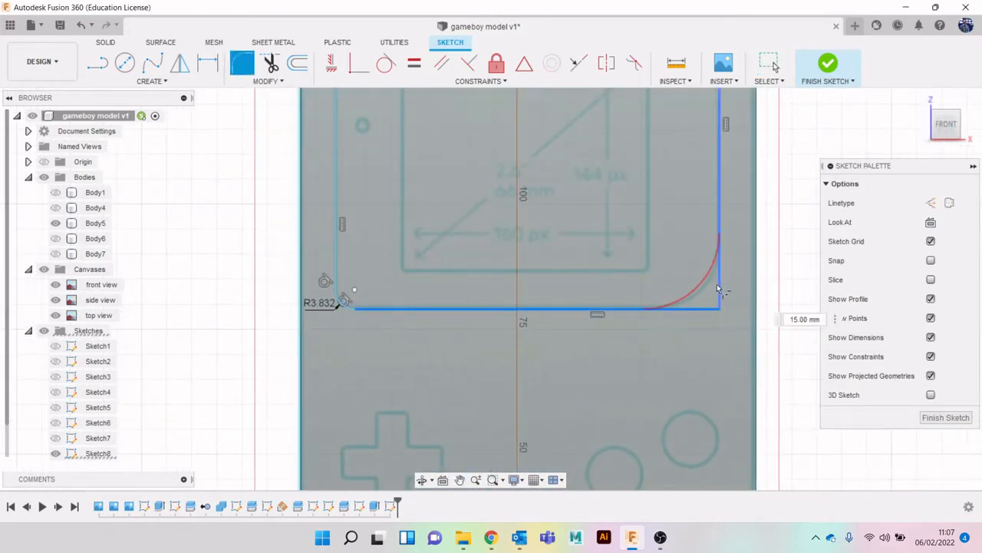
pyautogui.moveTo(706, 292); pyautogui.dragTo(709, 301)
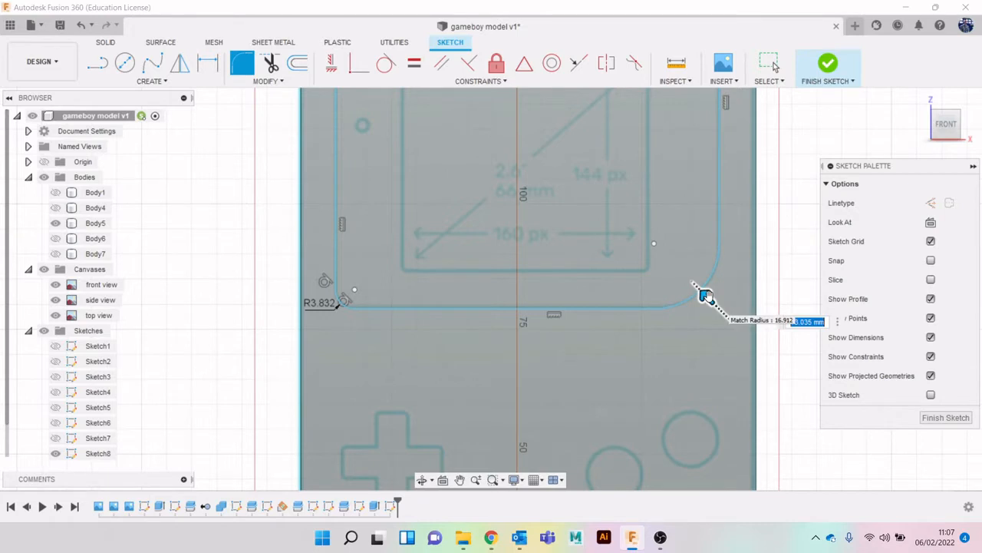
pyautogui.press('Return')
pyautogui.scroll(-3, 710, 300)
pyautogui.moveTo(710, 299); pyautogui.dragTo(665, 309, button='middle')
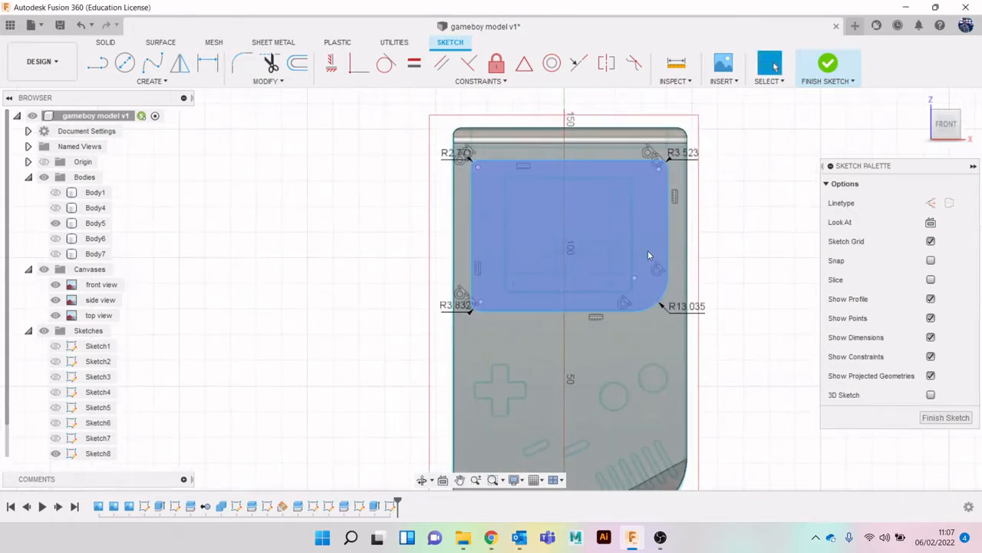
pyautogui.press('e')
pyautogui.click(628, 253)
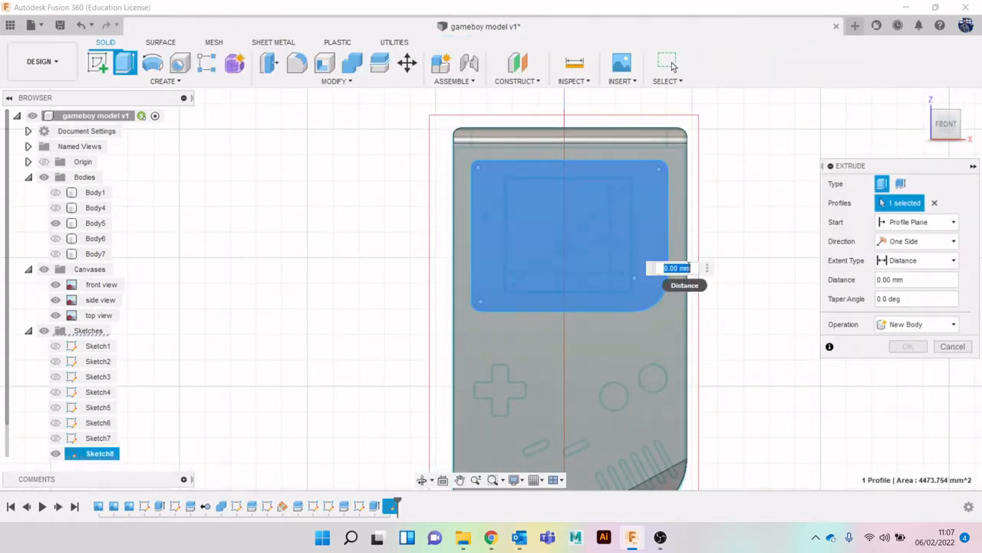
pyautogui.moveTo(946, 143); pyautogui.dragTo(945, 132)
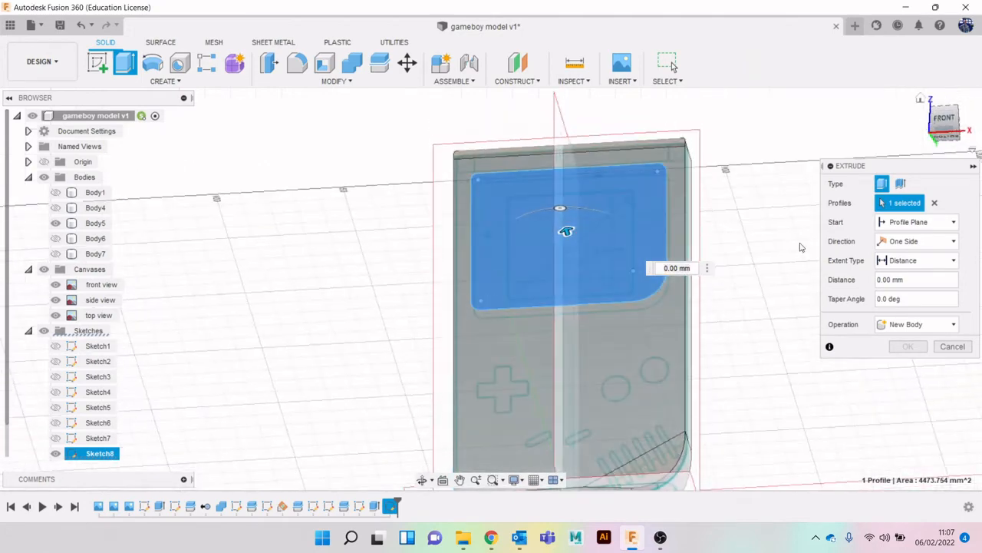
pyautogui.click(492, 537)
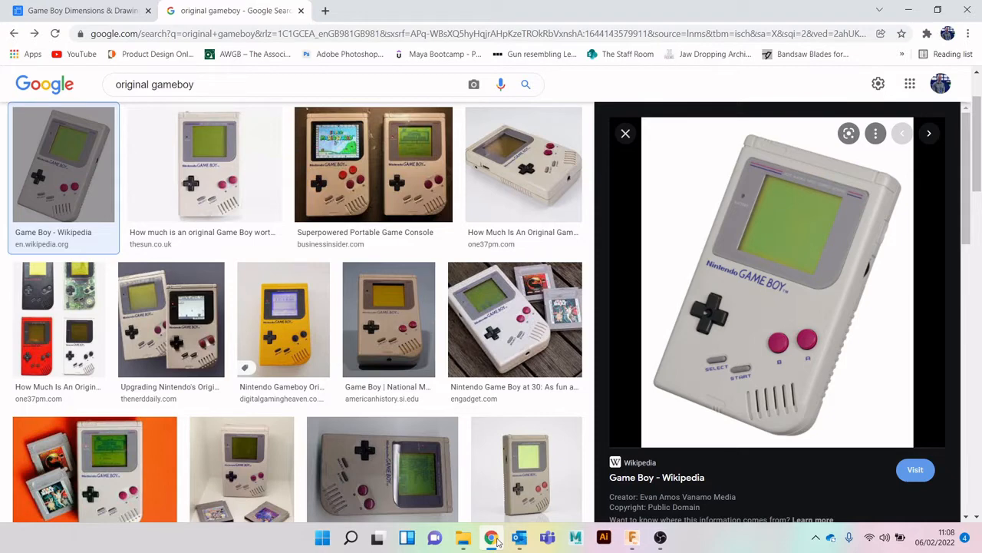
pyautogui.click(634, 539)
pyautogui.press('Escape')
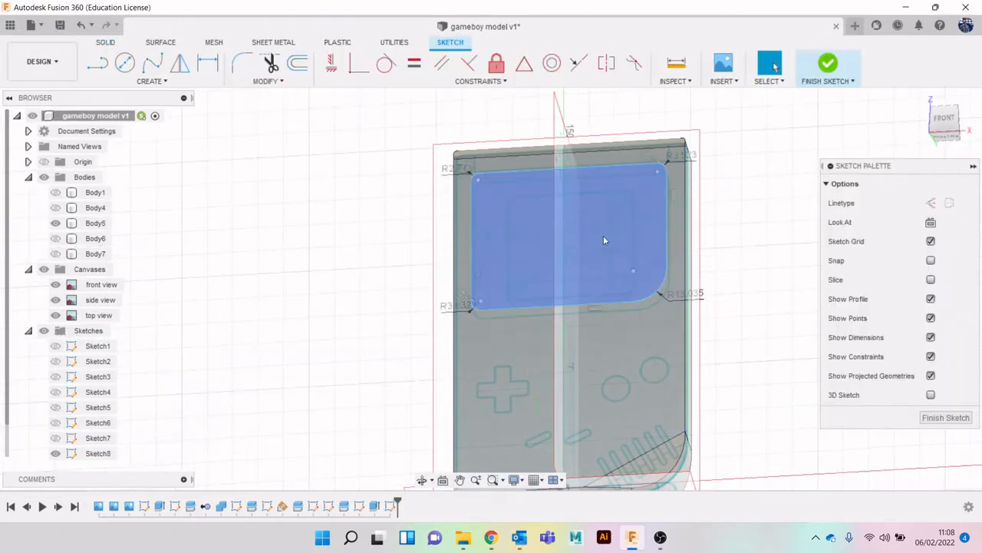
# Finish the sketch and cut a circular pipe with a 1 mm section size along the whole screen surround outline.
pyautogui.click(827, 65)
pyautogui.click(163, 80)
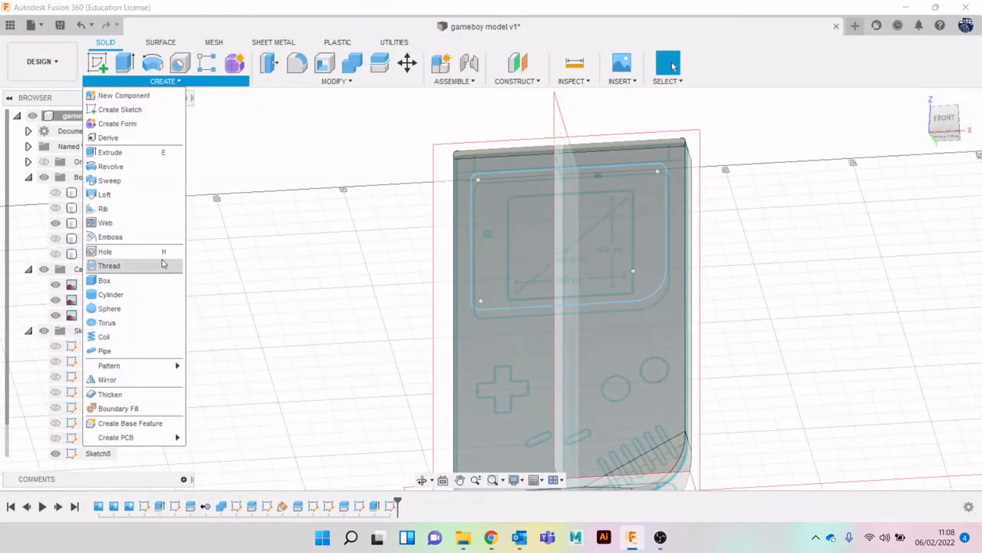
pyautogui.click(133, 350)
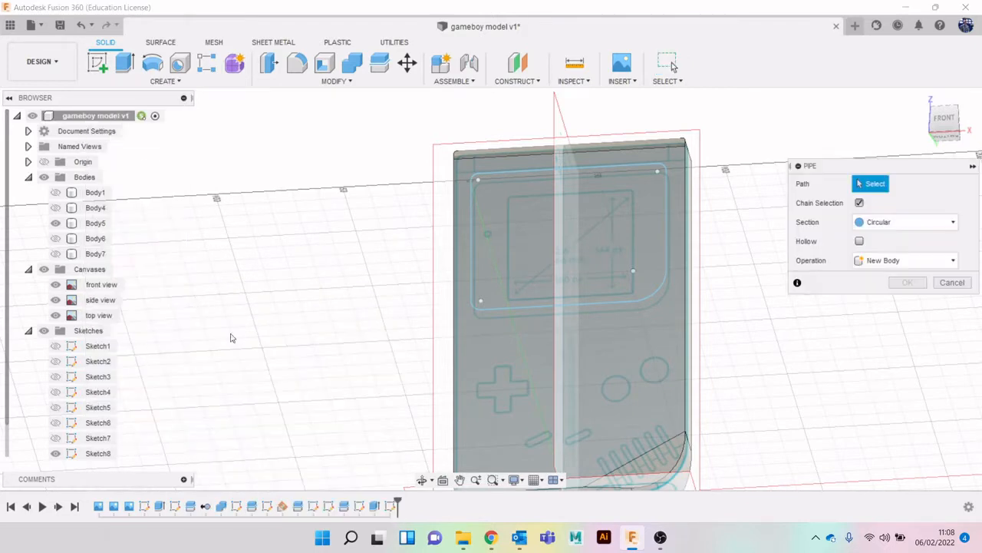
pyautogui.scroll(3, 488, 233)
pyautogui.click(457, 233)
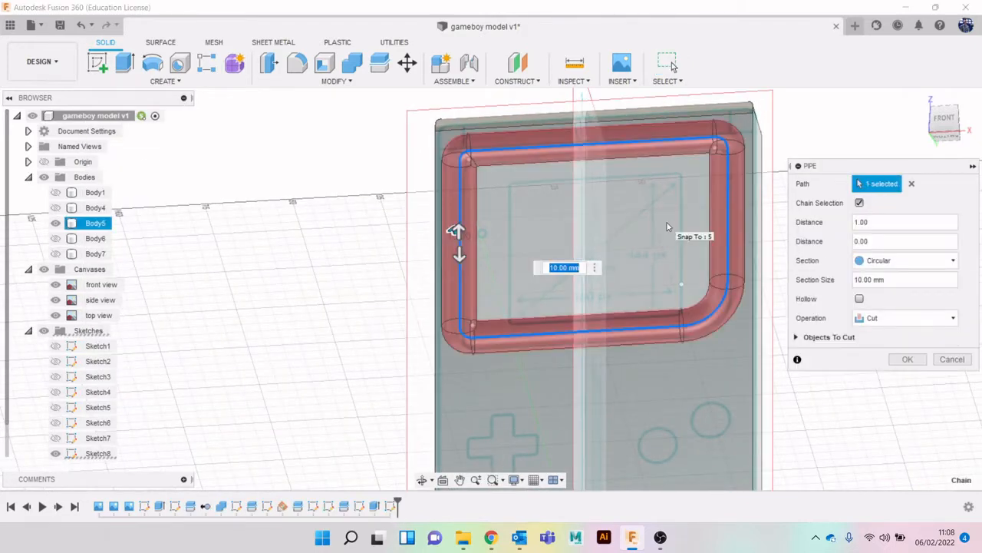
pyautogui.scroll(2, 667, 227)
pyautogui.click(899, 240)
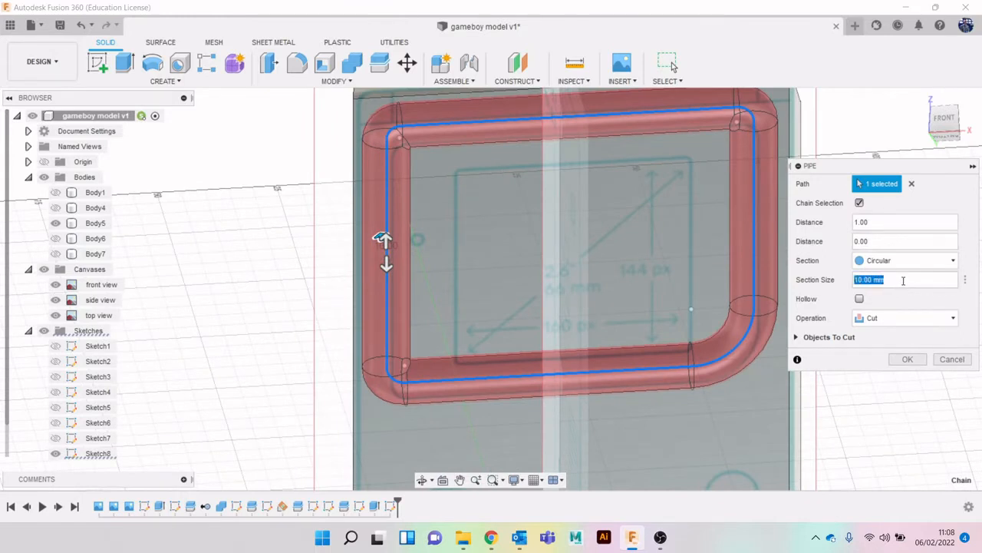
pyautogui.write('2')
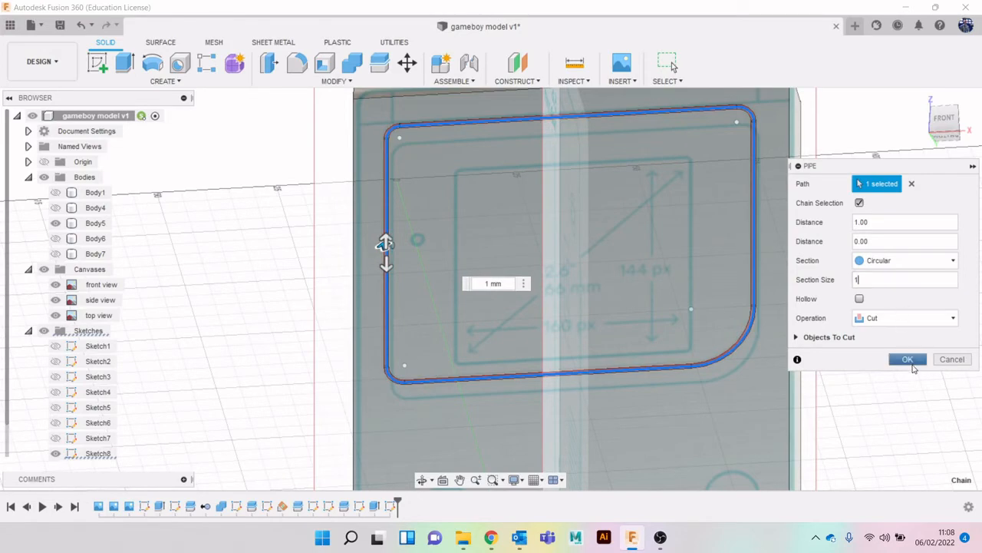
pyautogui.click(909, 361)
# Edit the pipe cut around the screen surround and set its section size to 0.5 mm.
pyautogui.scroll(-2, 910, 360)
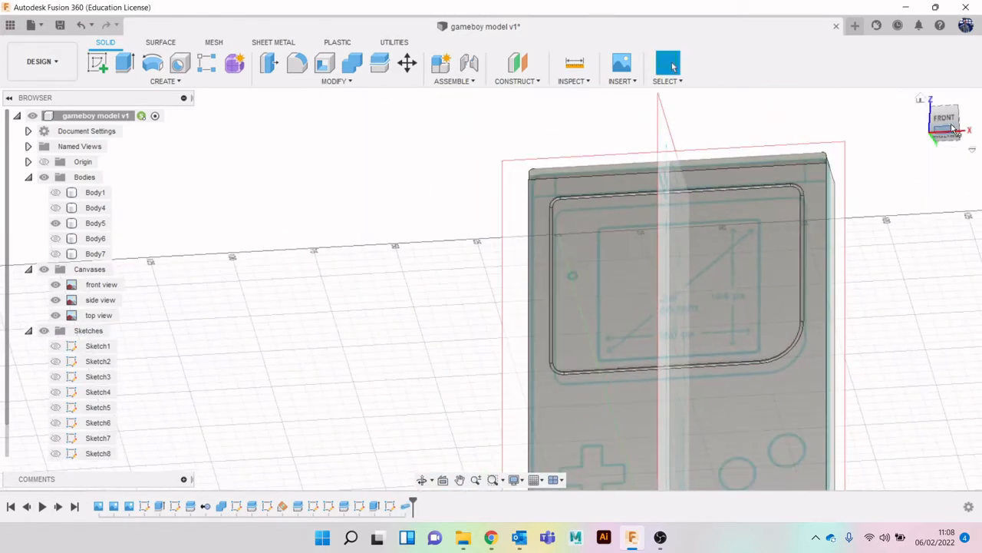
pyautogui.click(949, 125)
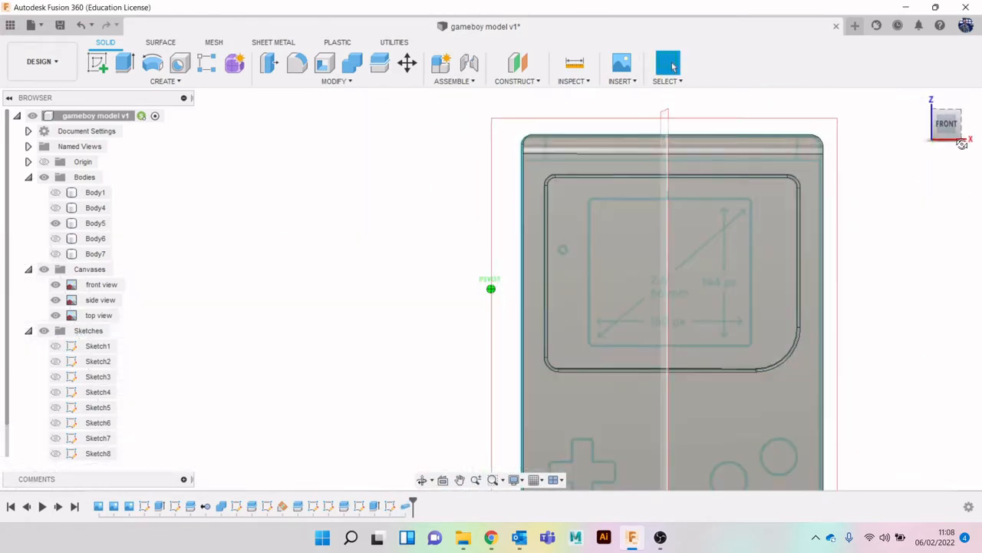
pyautogui.moveTo(961, 143); pyautogui.dragTo(960, 134)
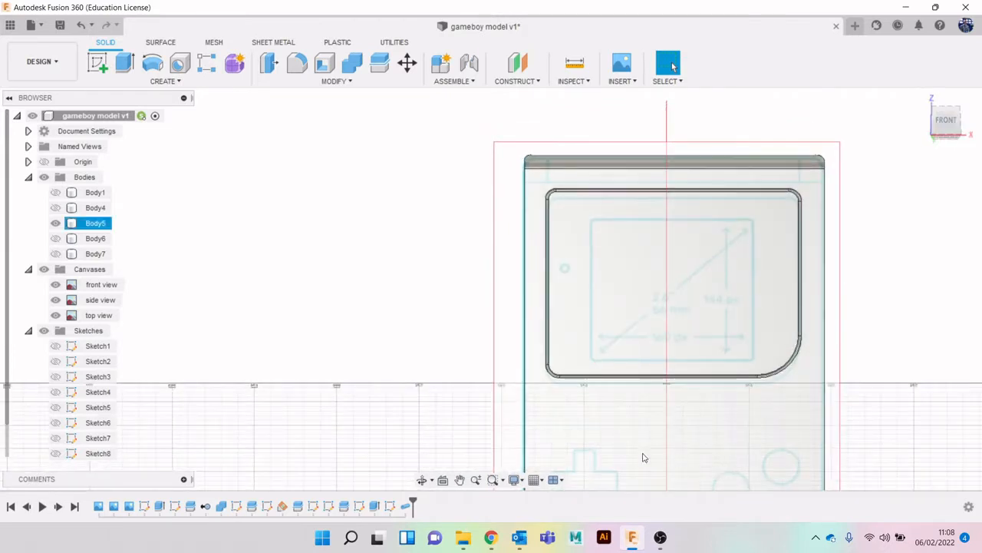
pyautogui.rightClick(405, 505)
pyautogui.click(494, 396)
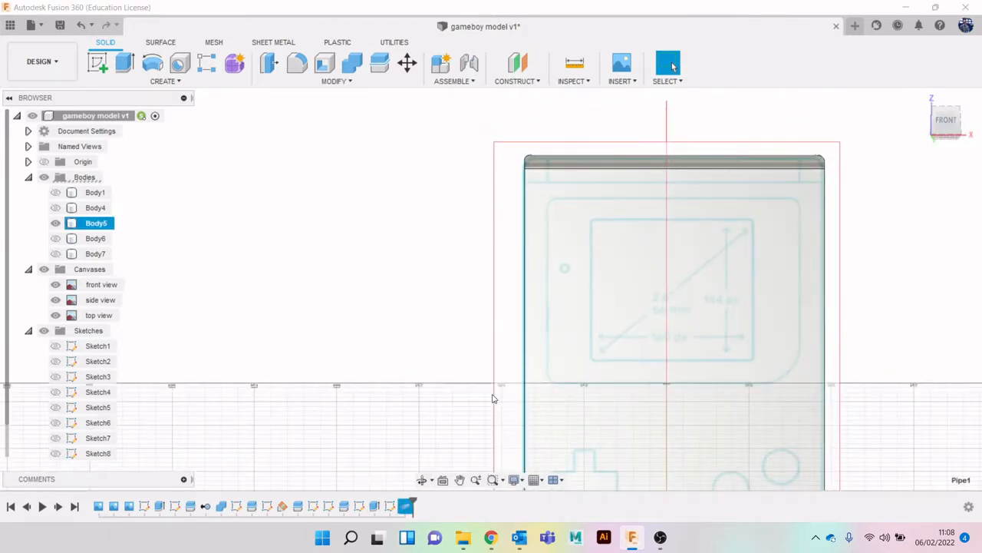
pyautogui.doubleClick(908, 278)
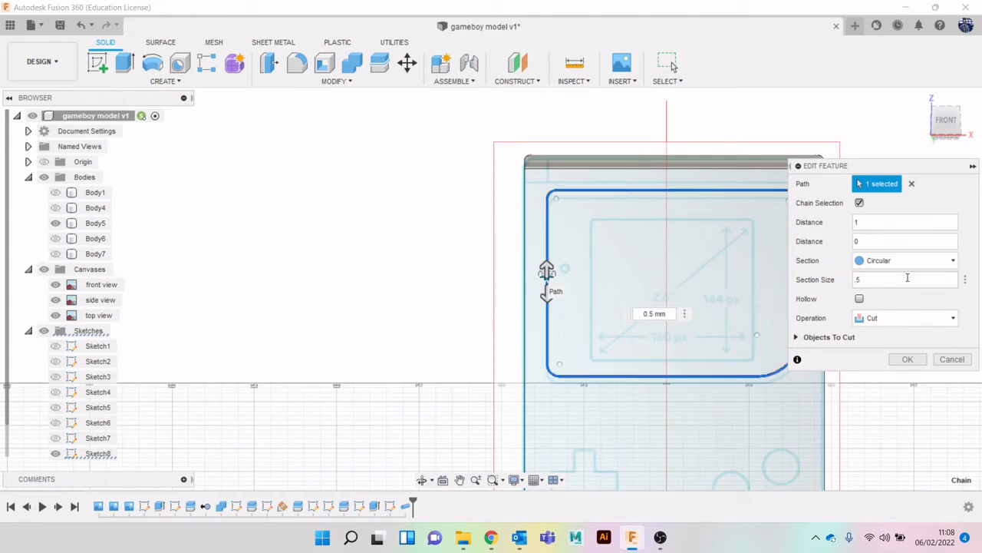
pyautogui.press('Return')
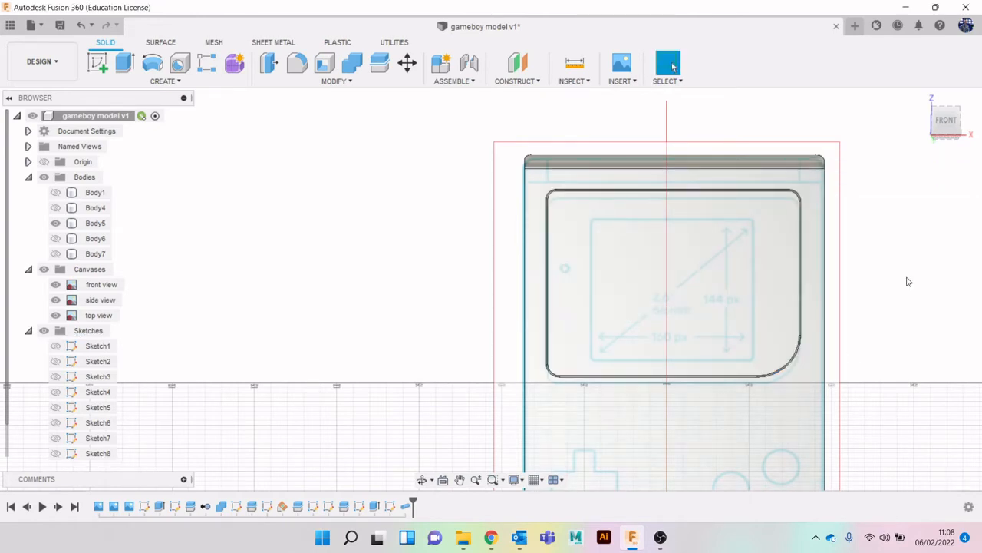
# Check the Game Boy reference photo in Chrome, and sketch a circle on the surround's front face tracing the canvas's small LED circle.
pyautogui.scroll(-5, 895, 301)
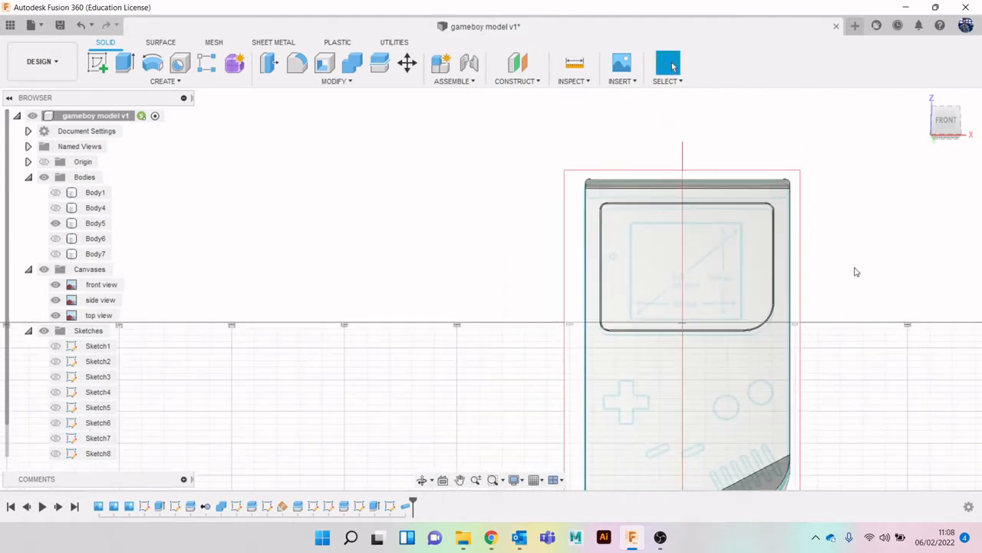
pyautogui.scroll(4, 773, 260)
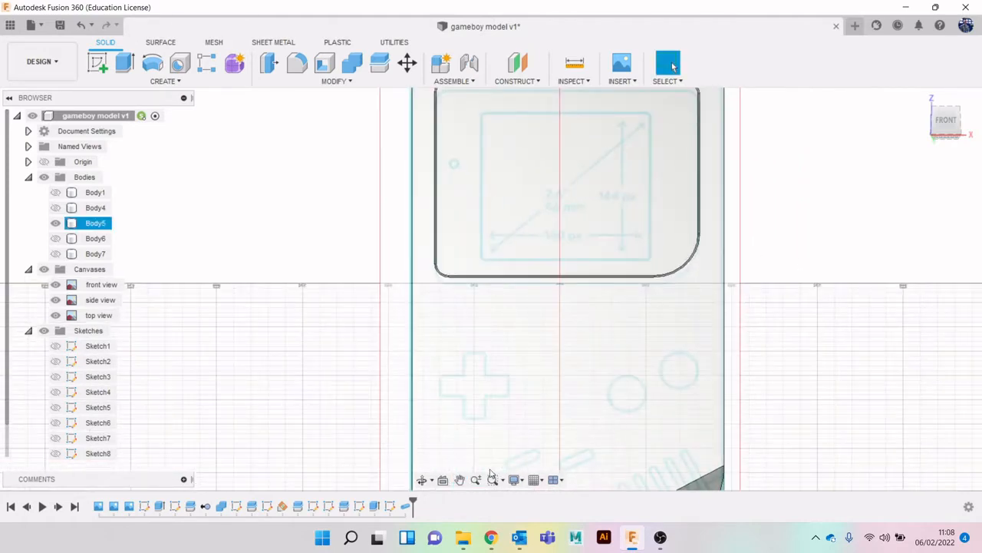
pyautogui.click(491, 537)
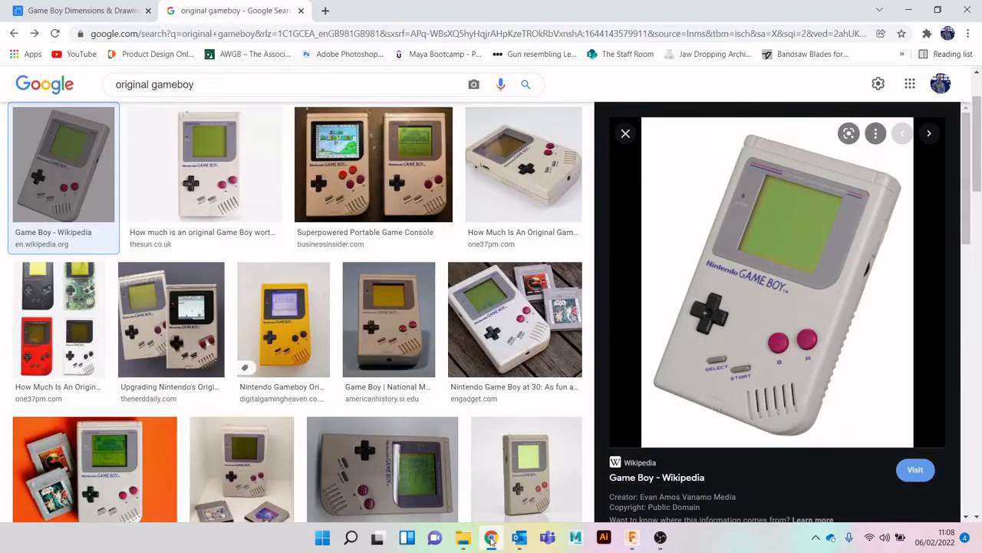
pyautogui.click(491, 537)
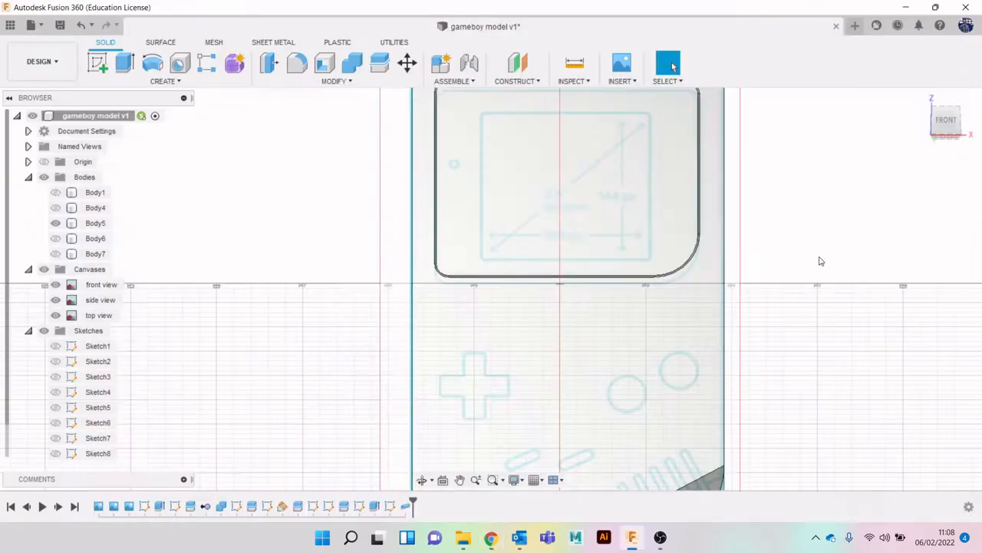
pyautogui.click(934, 133)
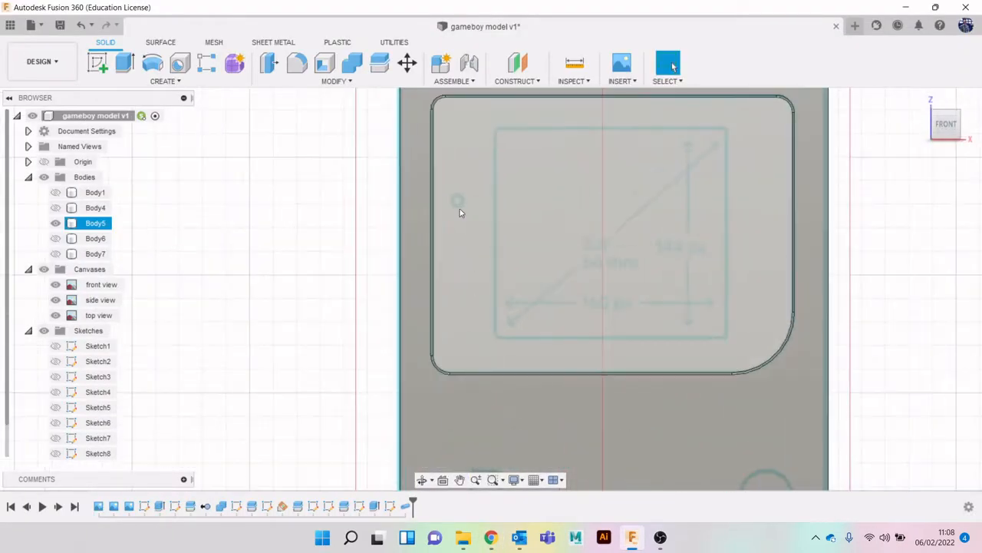
pyautogui.click(97, 62)
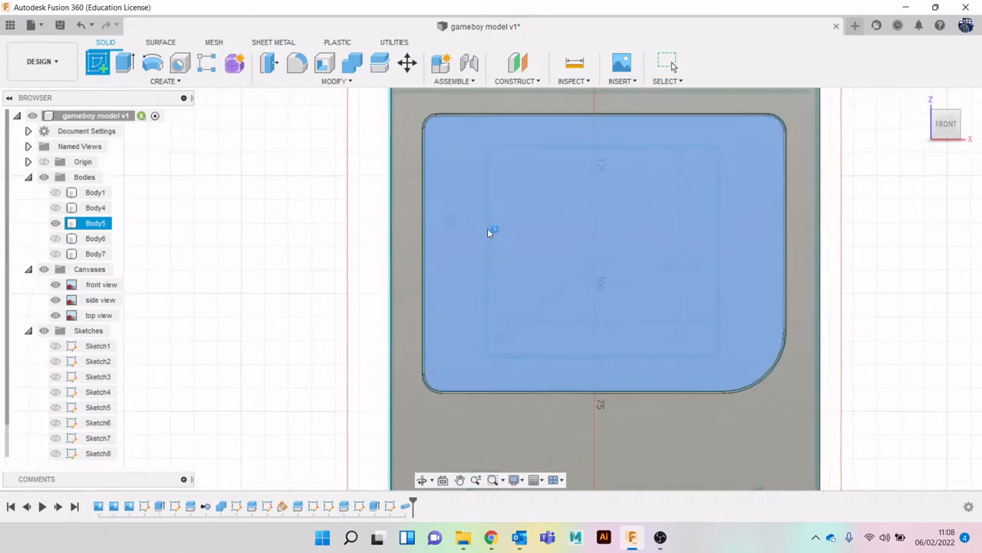
pyautogui.click(487, 229)
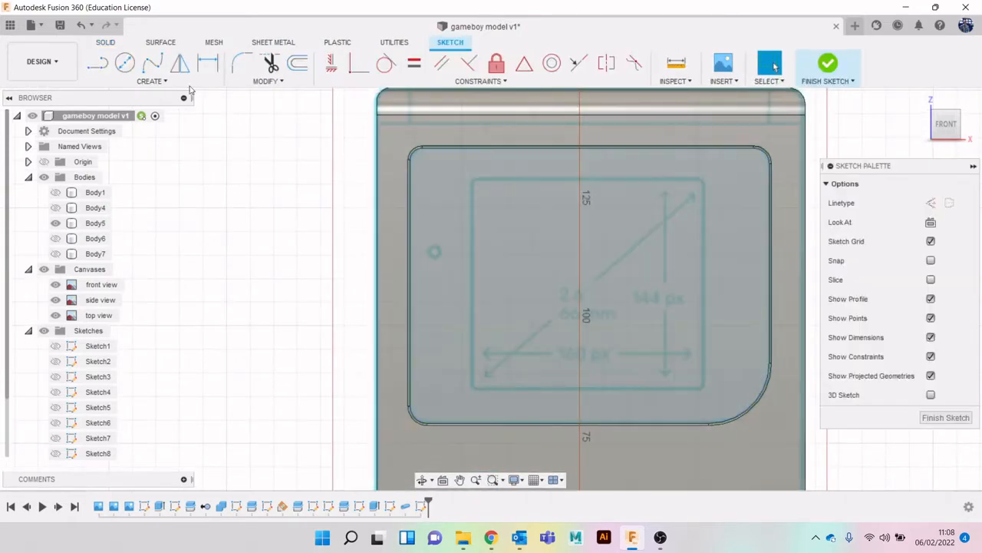
pyautogui.click(125, 62)
pyautogui.scroll(6, 373, 254)
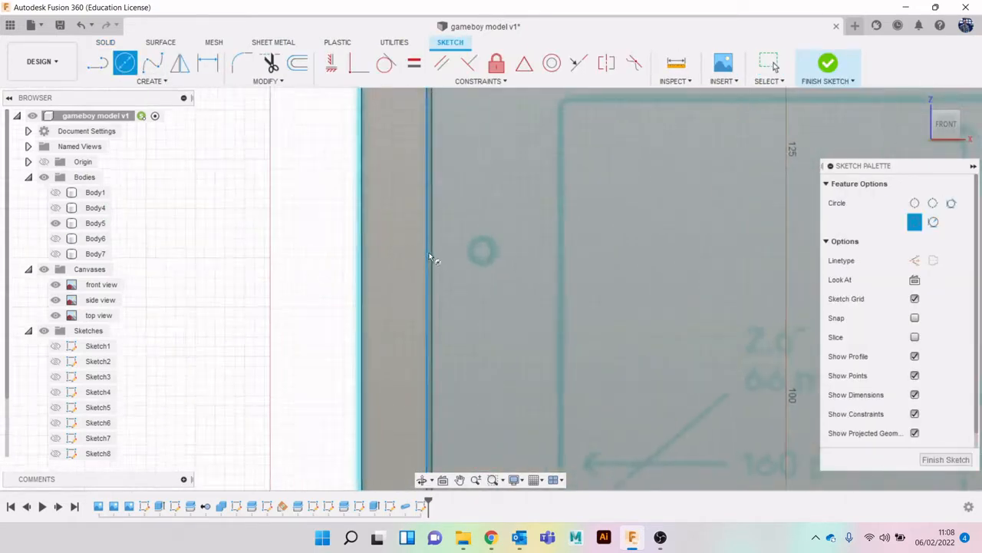
pyautogui.click(540, 247)
pyautogui.click(565, 267)
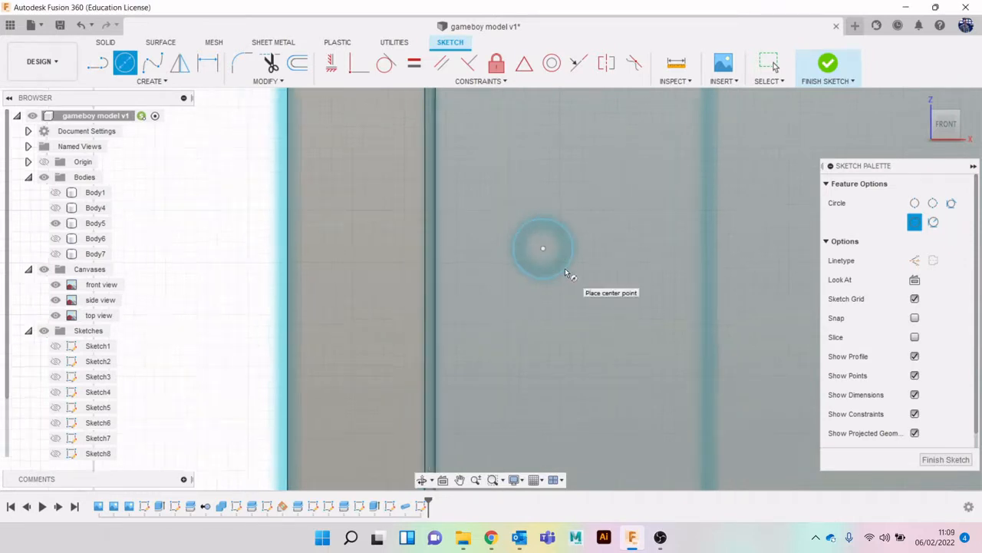
# Extrude the LED circle by -0.5 mm as a cut into the body.
pyautogui.scroll(-5, 566, 269)
pyautogui.press('e')
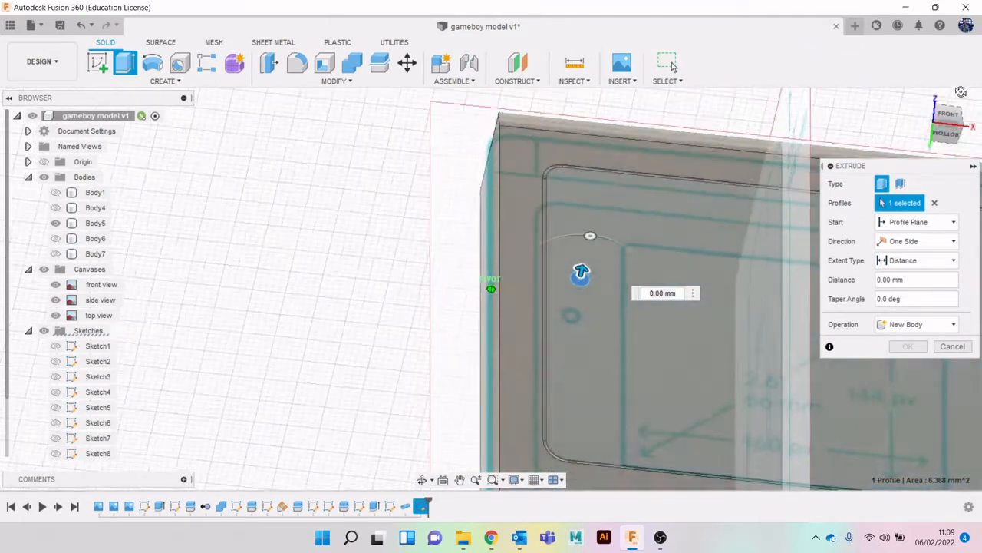
pyautogui.moveTo(571, 270); pyautogui.dragTo(572, 278)
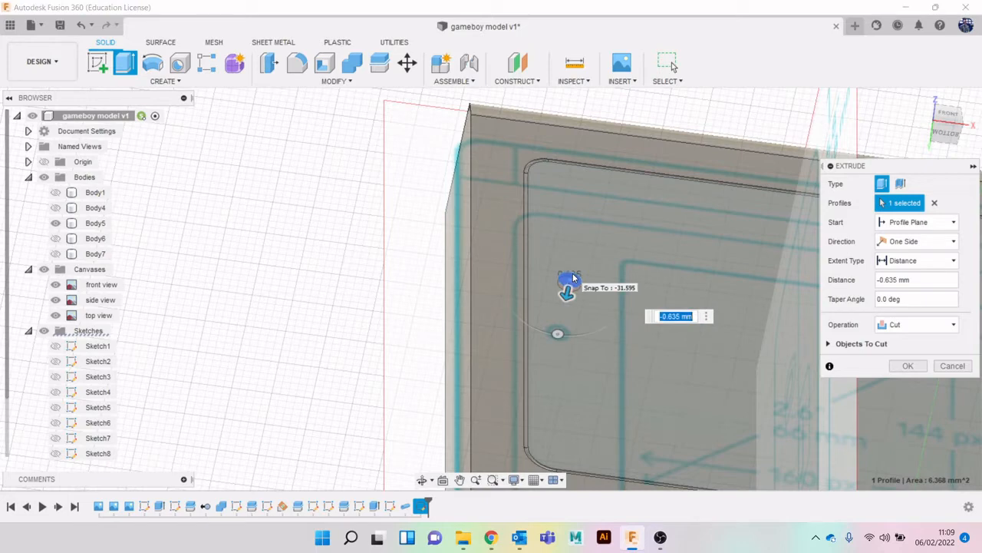
pyautogui.write('-.5')
pyautogui.press('Return')
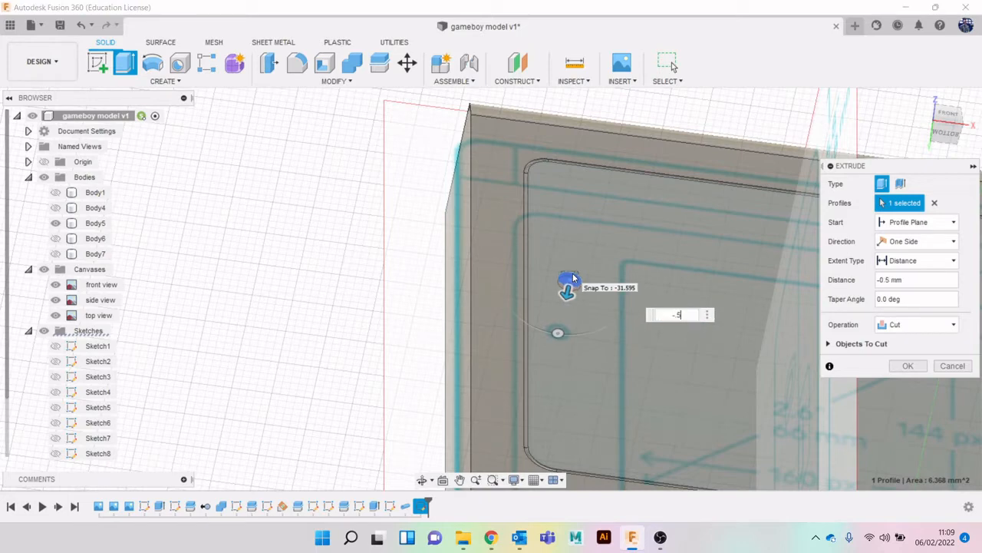
pyautogui.press('Return')
pyautogui.scroll(-4, 571, 278)
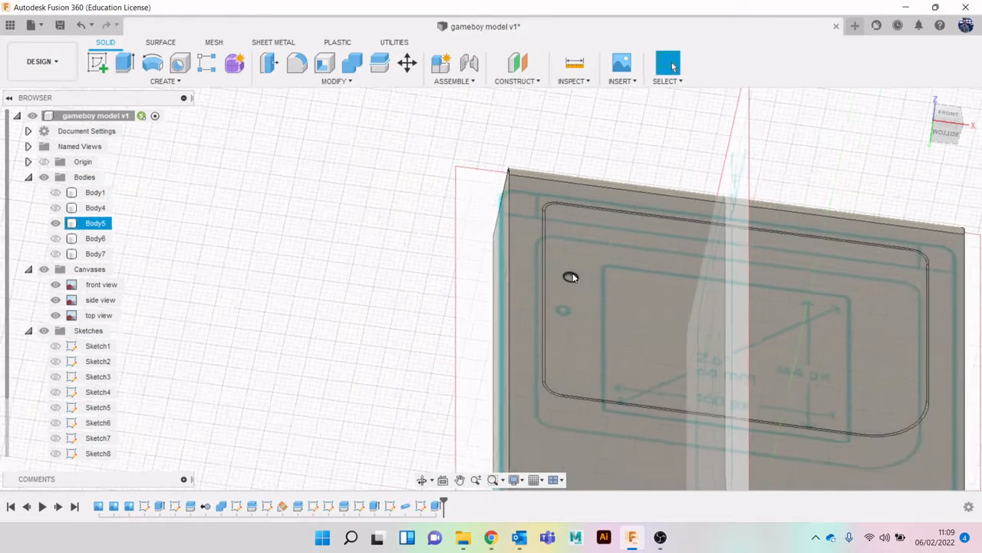
# Check the Game Boy reference photo in Chrome, and sketch a rectangle on the surround's front face tracing the canvas's inner screen.
pyautogui.click(952, 115)
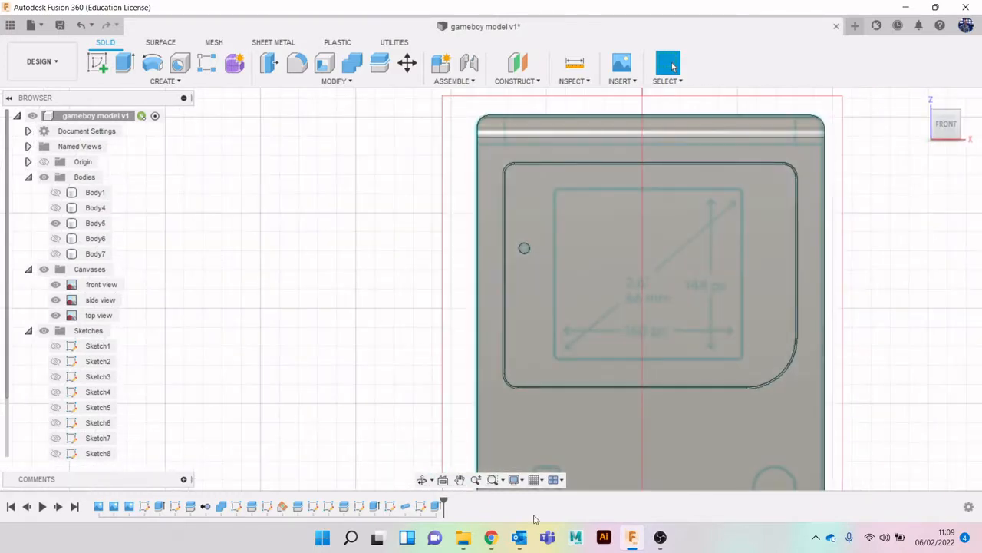
pyautogui.click(491, 537)
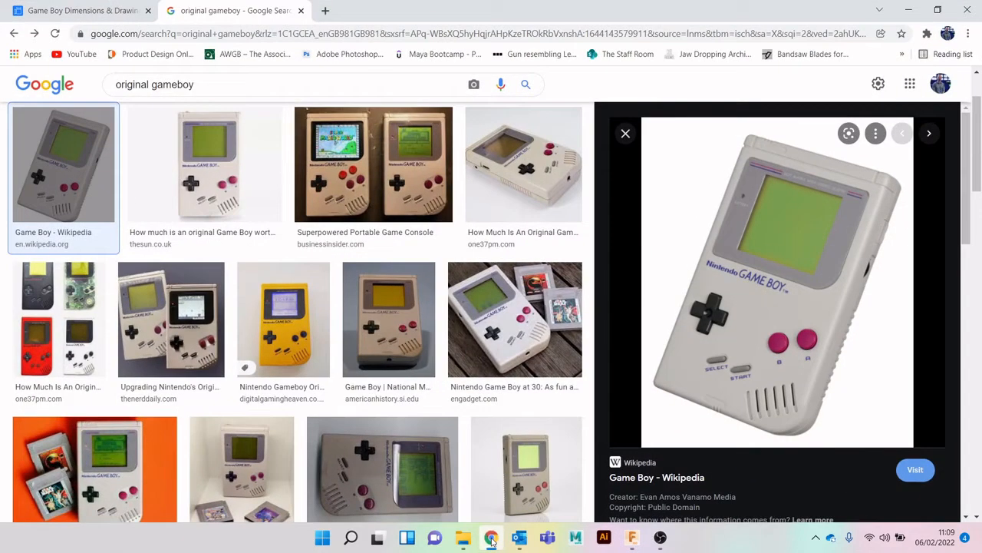
pyautogui.click(491, 539)
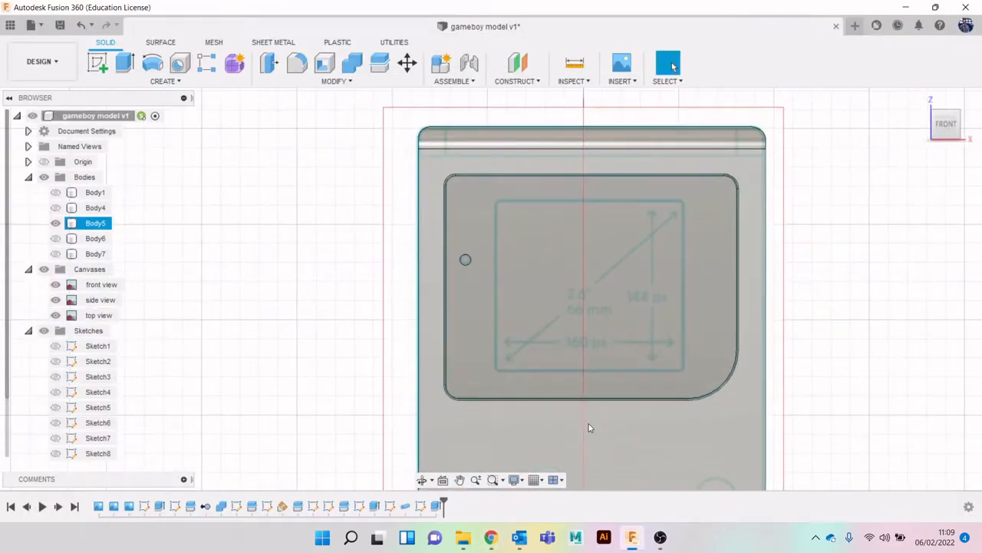
pyautogui.click(92, 66)
pyautogui.click(594, 277)
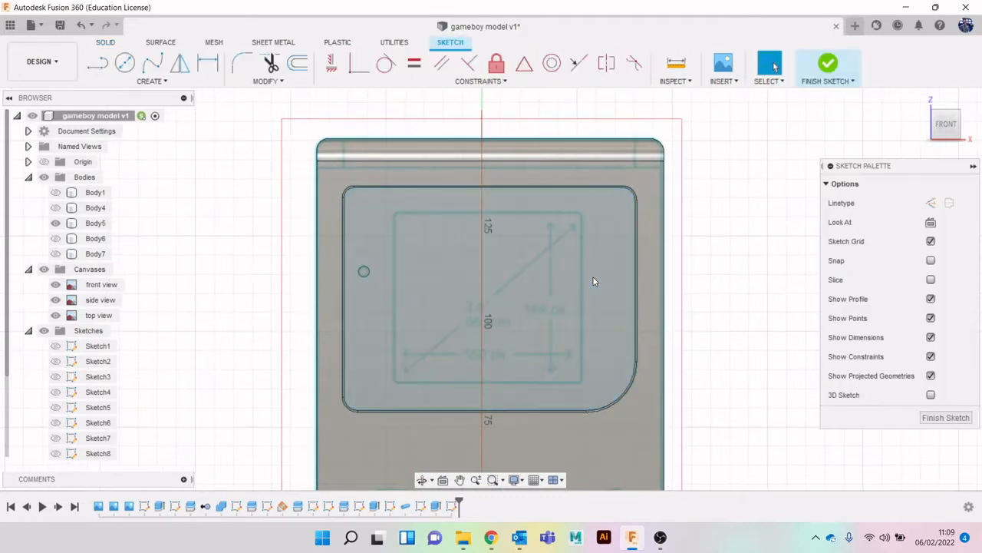
pyautogui.press('r')
pyautogui.scroll(2, 484, 270)
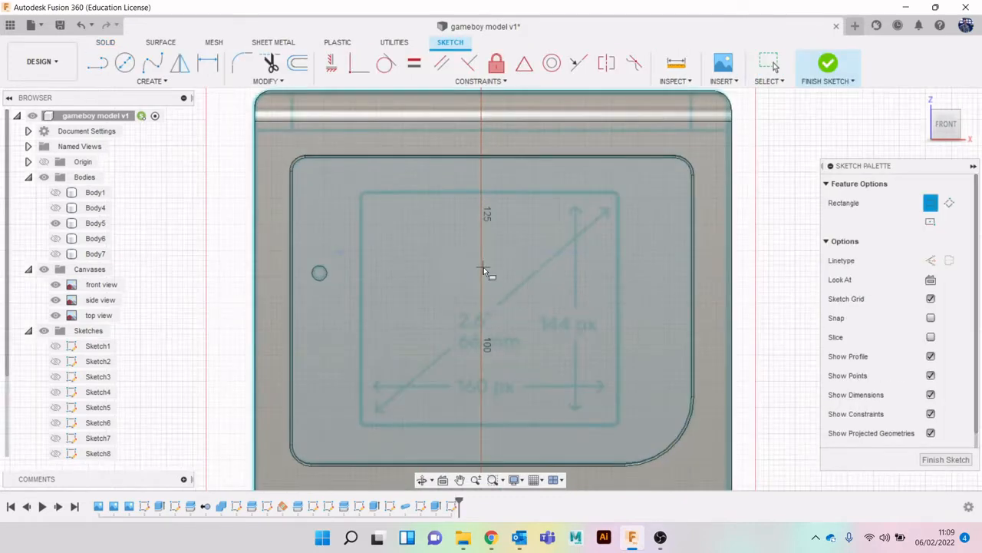
pyautogui.click(360, 192)
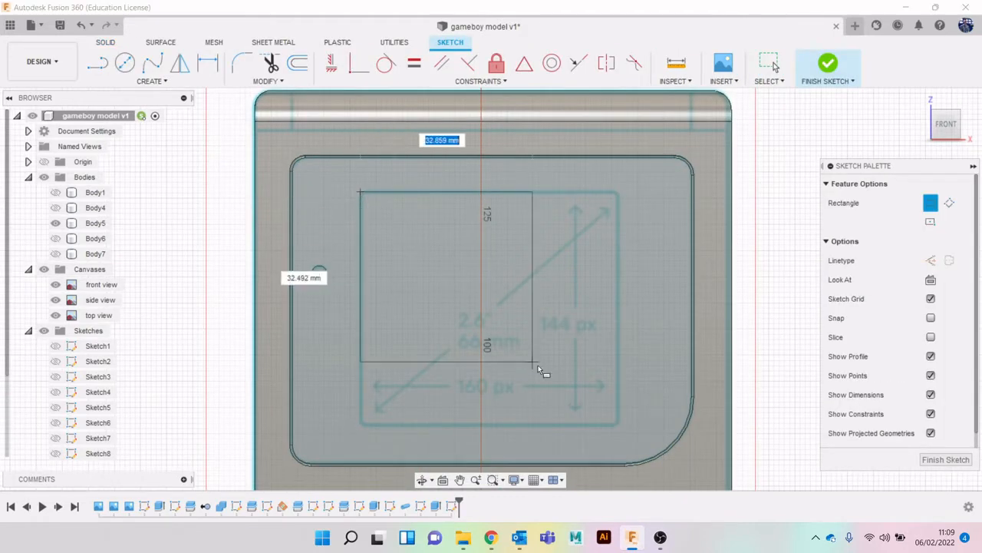
pyautogui.click(618, 424)
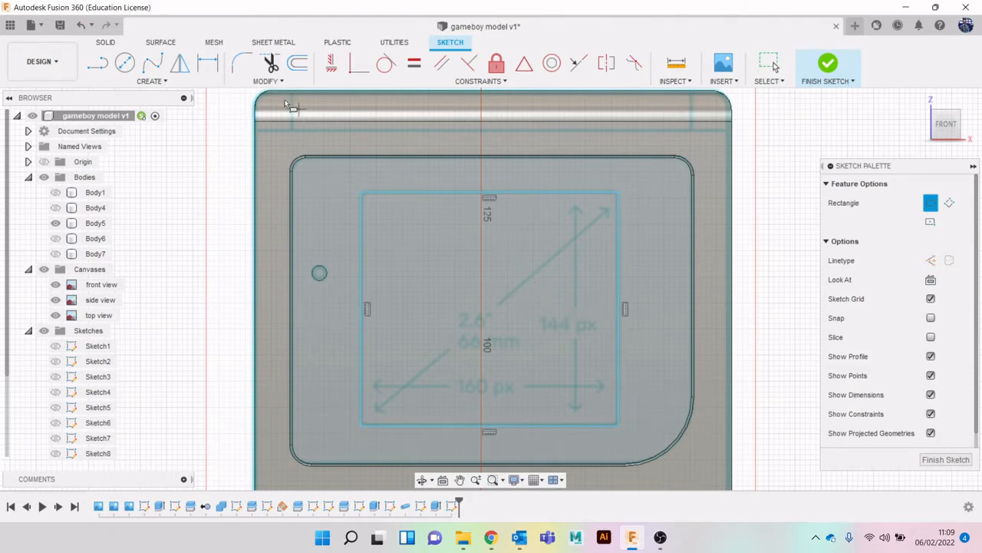
# Fillet all four corners of the screen rectangle with an equal radius just under 2 mm, matching the canvas.
pyautogui.click(240, 68)
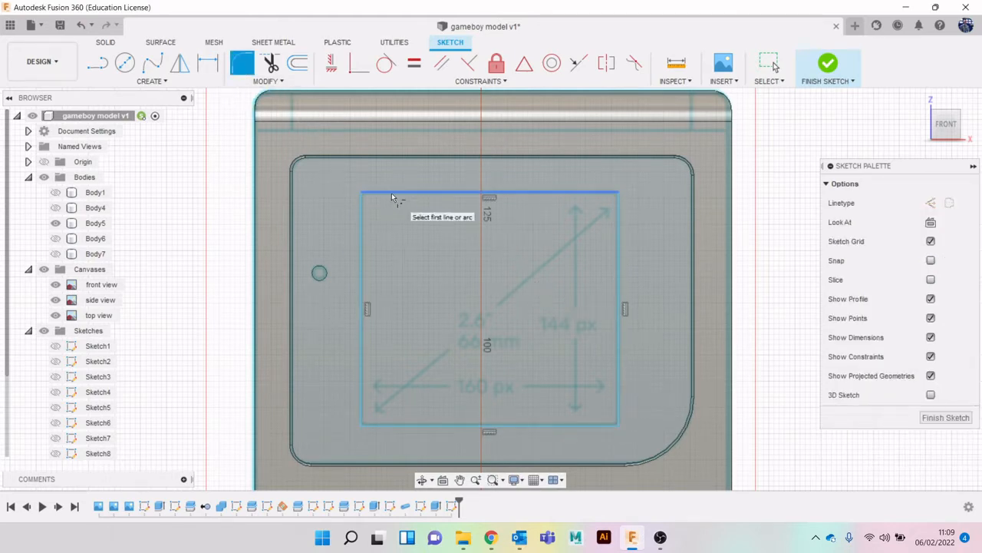
pyautogui.click(392, 193)
pyautogui.click(362, 201)
pyautogui.press('Return')
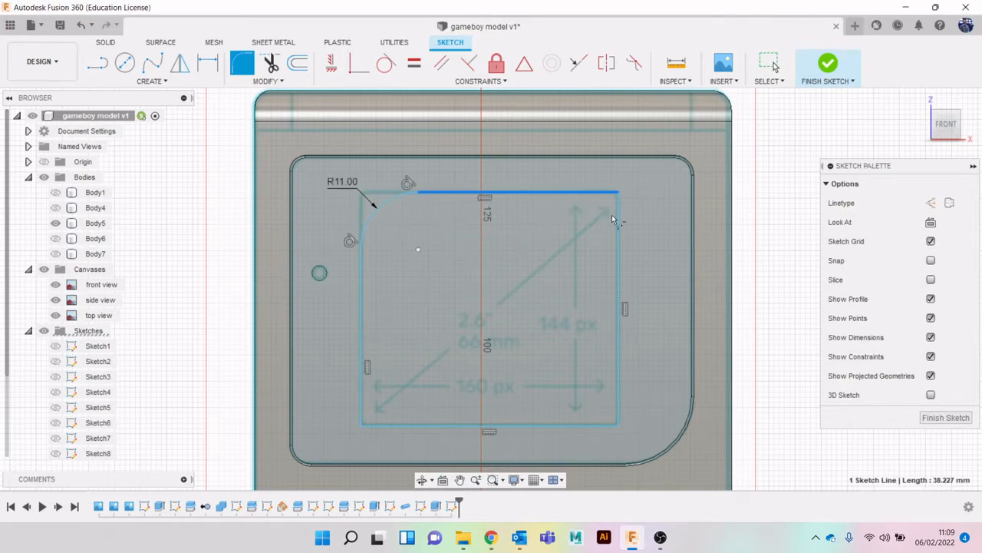
pyautogui.click(617, 220)
pyautogui.click(619, 374)
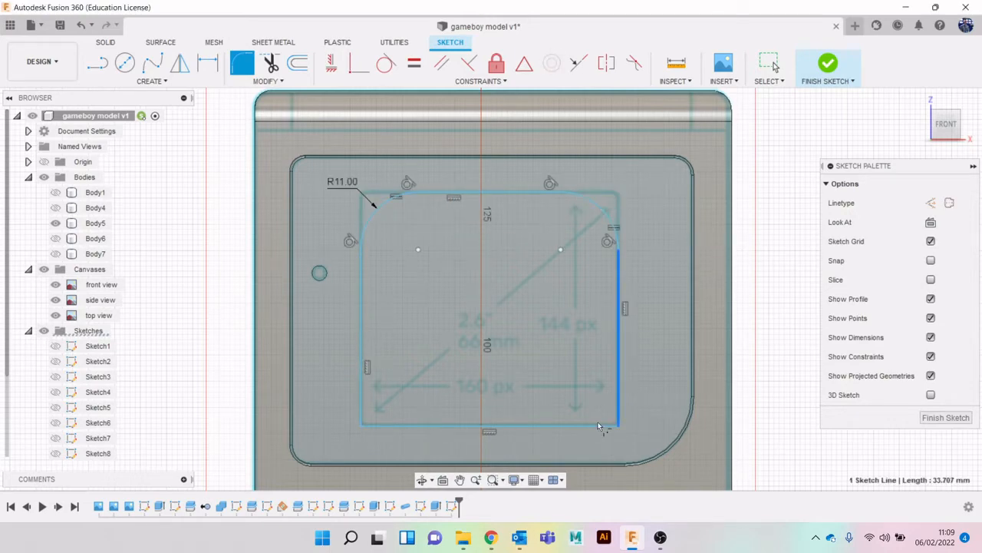
pyautogui.click(556, 425)
pyautogui.click(360, 389)
pyautogui.click(381, 424)
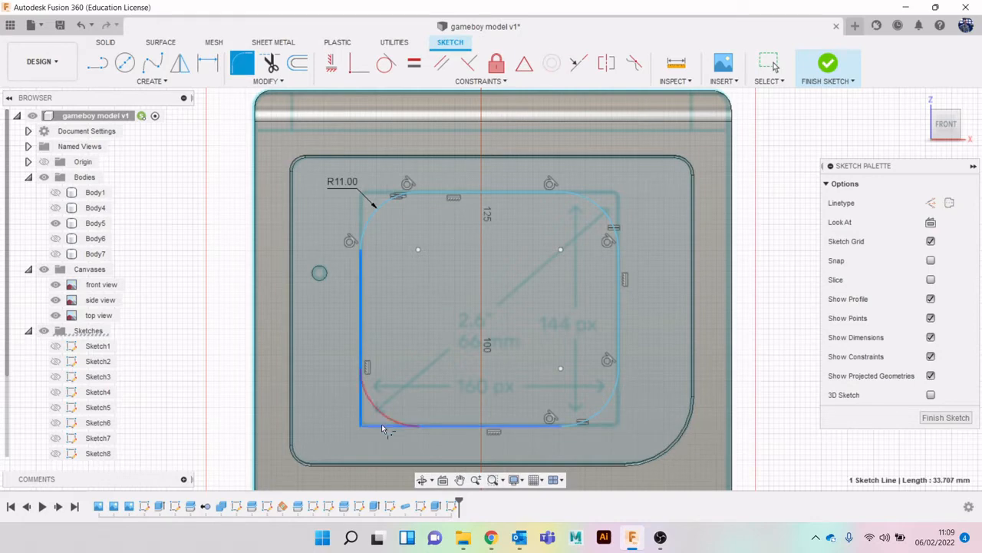
pyautogui.moveTo(370, 415); pyautogui.dragTo(349, 421)
pyautogui.press('Return')
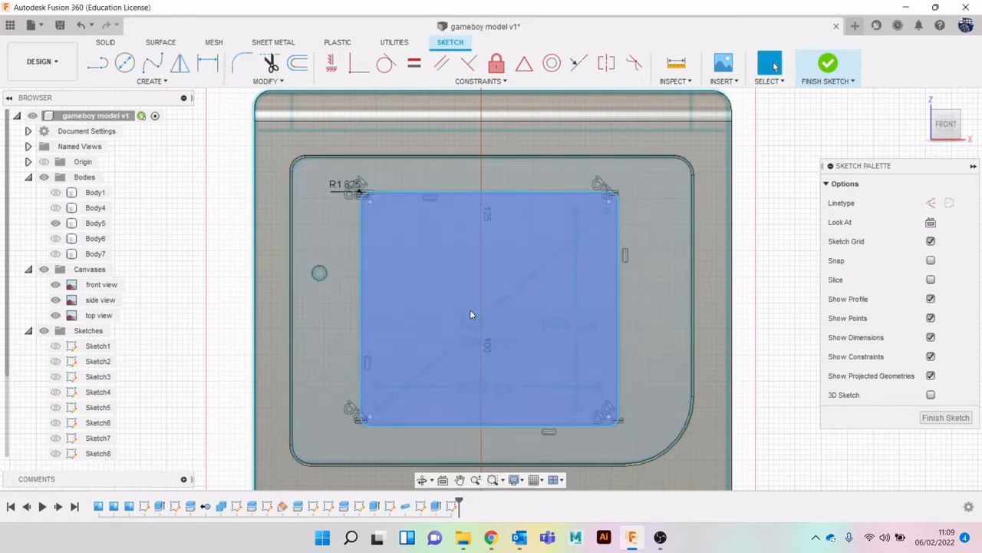
# Extrude the rounded screen rectangle by -2 mm as a cut into the body.
pyautogui.press('e')
pyautogui.click(470, 318)
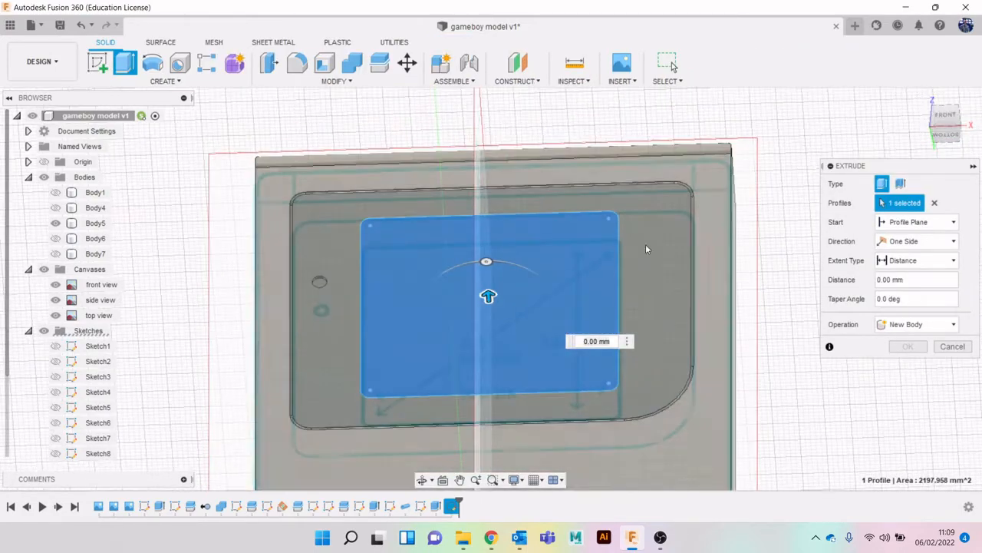
pyautogui.moveTo(488, 294); pyautogui.dragTo(493, 303)
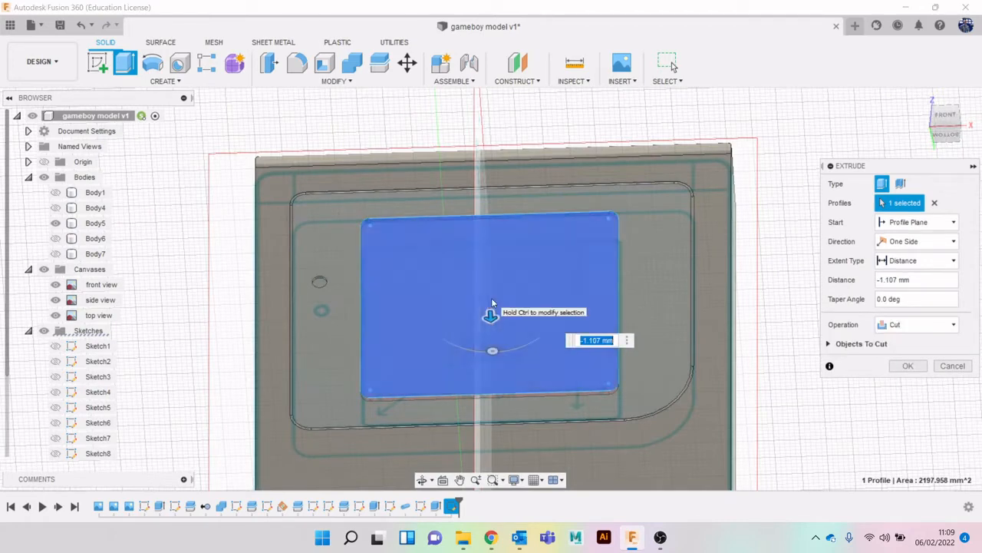
pyautogui.press('BackSpace')
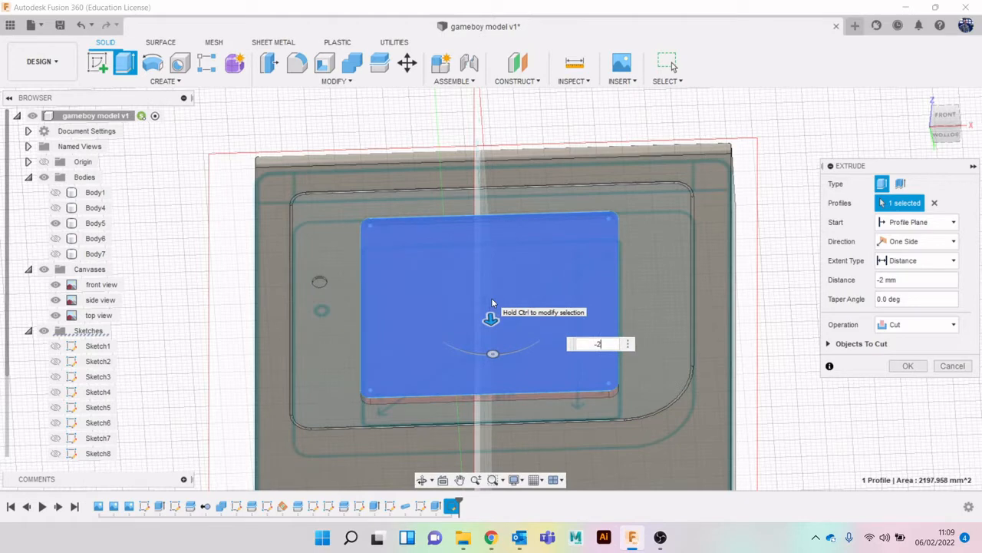
pyautogui.press('Return')
pyautogui.scroll(-1, 492, 303)
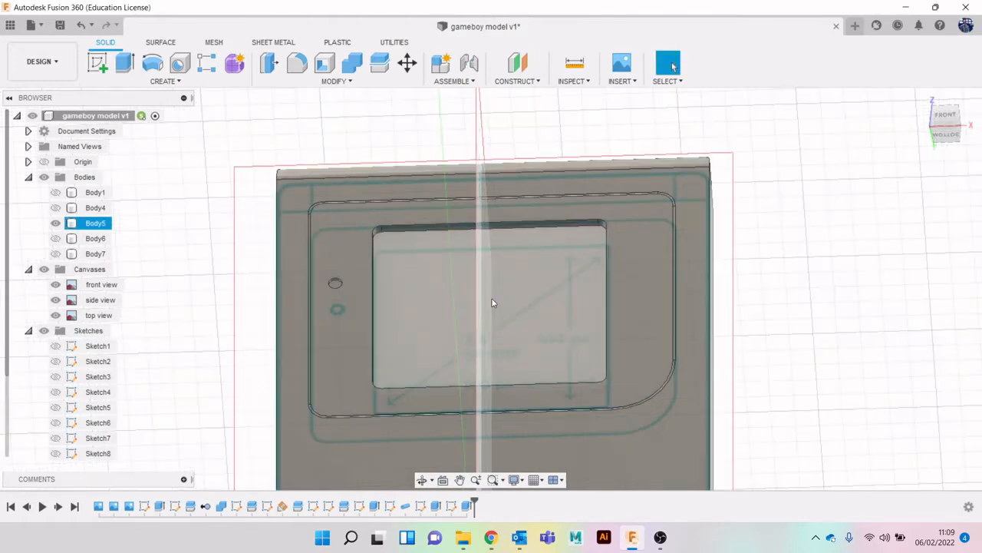
# Open the Appearance settings and add the plastic Acetal Resin (White) from the library to the design.
pyautogui.scroll(-4, 411, 305)
pyautogui.moveTo(457, 320); pyautogui.dragTo(517, 278, button='middle')
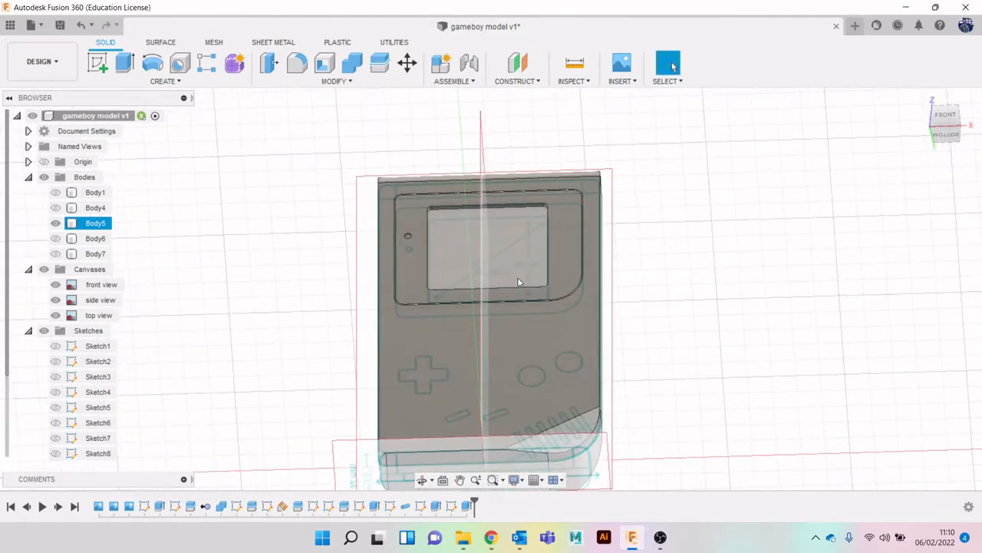
pyautogui.scroll(1, 517, 279)
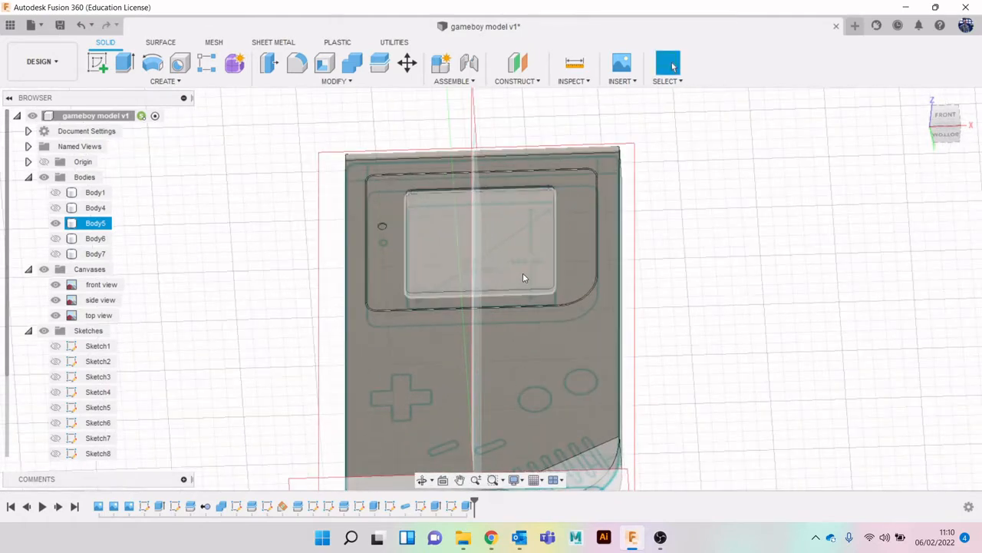
pyautogui.press('a')
pyautogui.moveTo(744, 129); pyautogui.dragTo(744, 81)
pyautogui.scroll(-1, 800, 434)
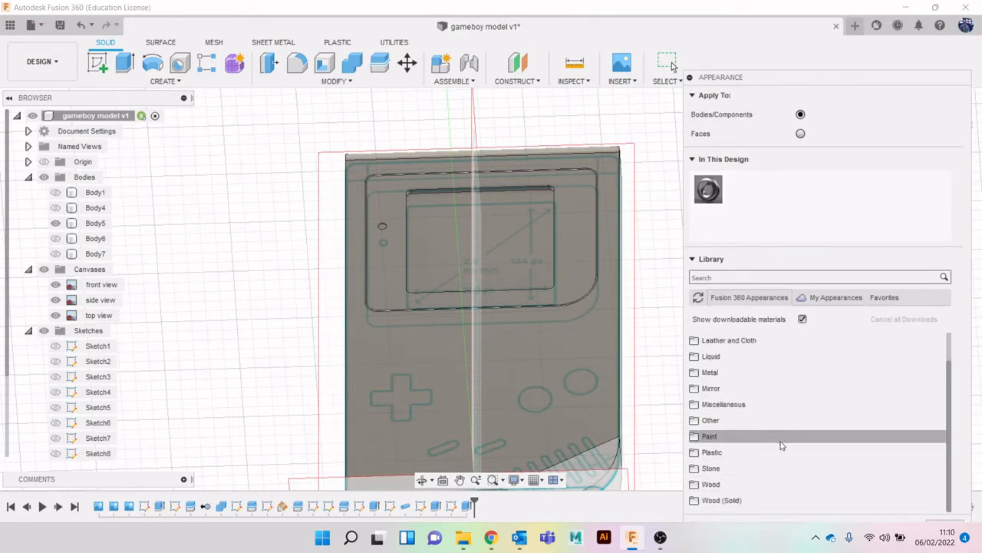
pyautogui.click(760, 452)
pyautogui.scroll(-3, 790, 424)
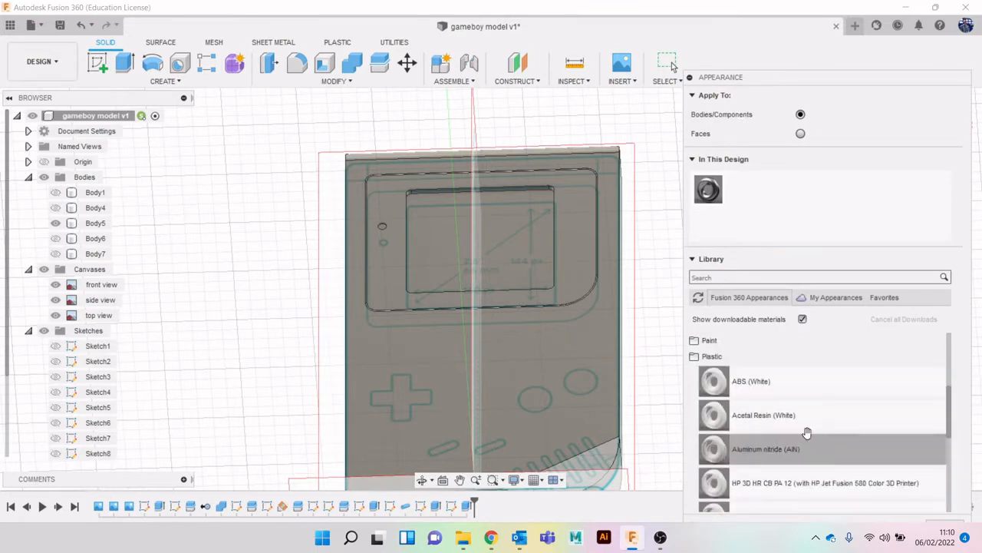
pyautogui.scroll(-5, 843, 450)
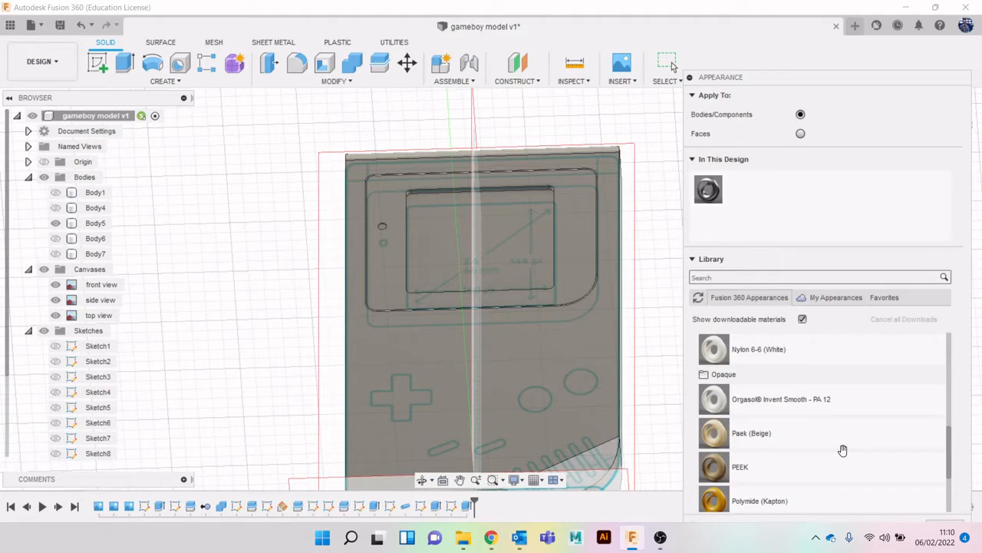
pyautogui.scroll(-1, 843, 450)
pyautogui.scroll(6, 847, 456)
pyautogui.scroll(2, 846, 456)
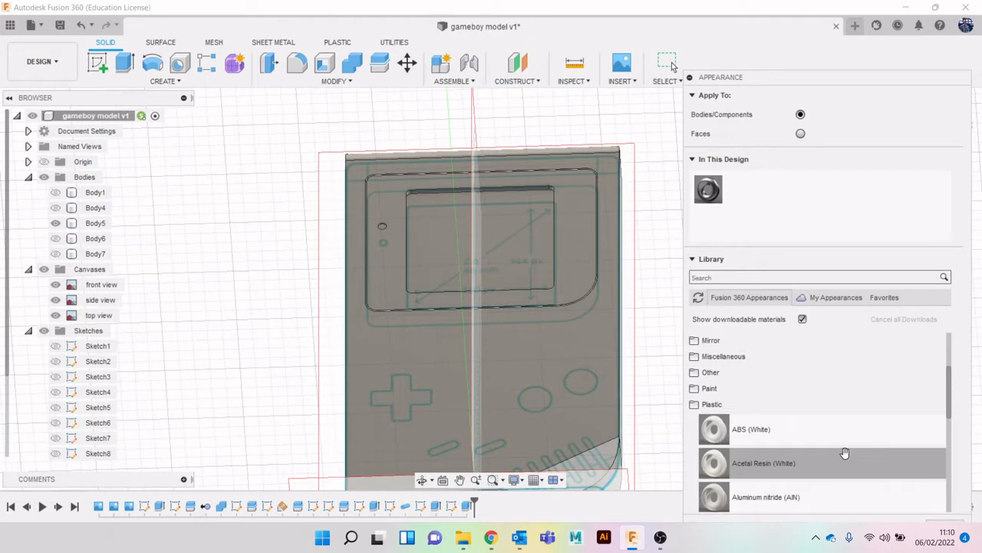
pyautogui.moveTo(843, 457); pyautogui.dragTo(748, 193)
# Darken the Acetal Resin (White) appearance to a light grey and apply it to Body5.
pyautogui.doubleClick(744, 192)
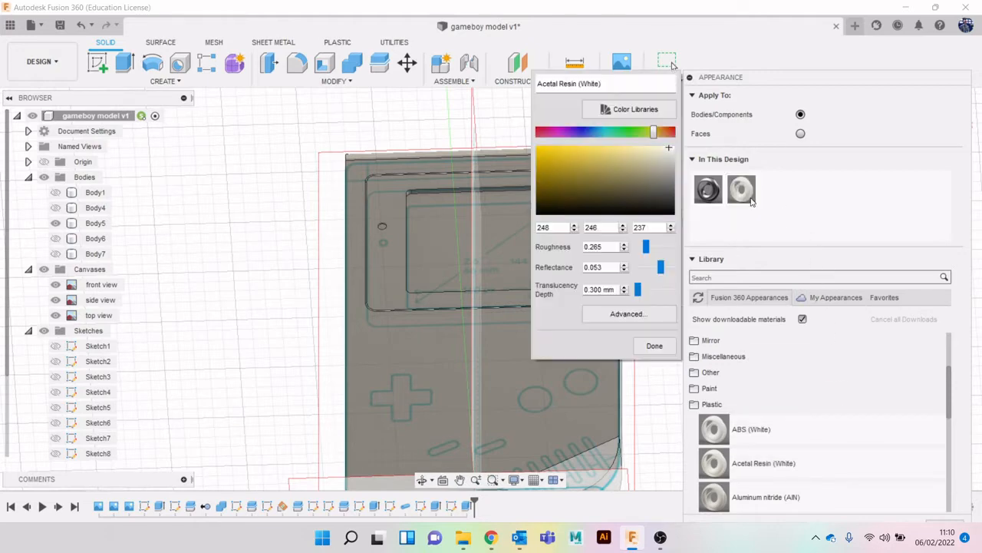
pyautogui.moveTo(668, 150); pyautogui.dragTo(676, 169)
pyautogui.click(655, 345)
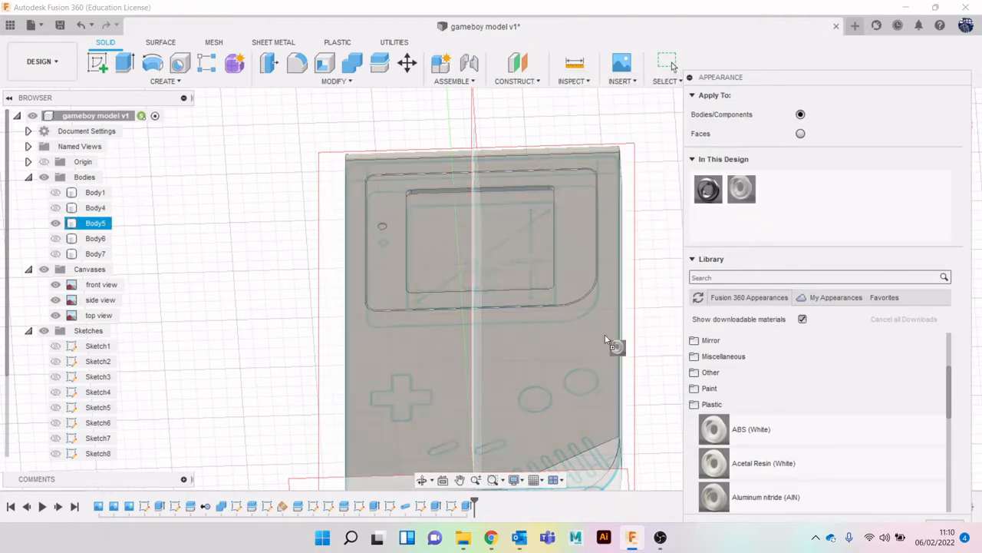
# Preview the body in the Render workspace with all canvases hidden, and return to the Design workspace.
pyautogui.click(42, 61)
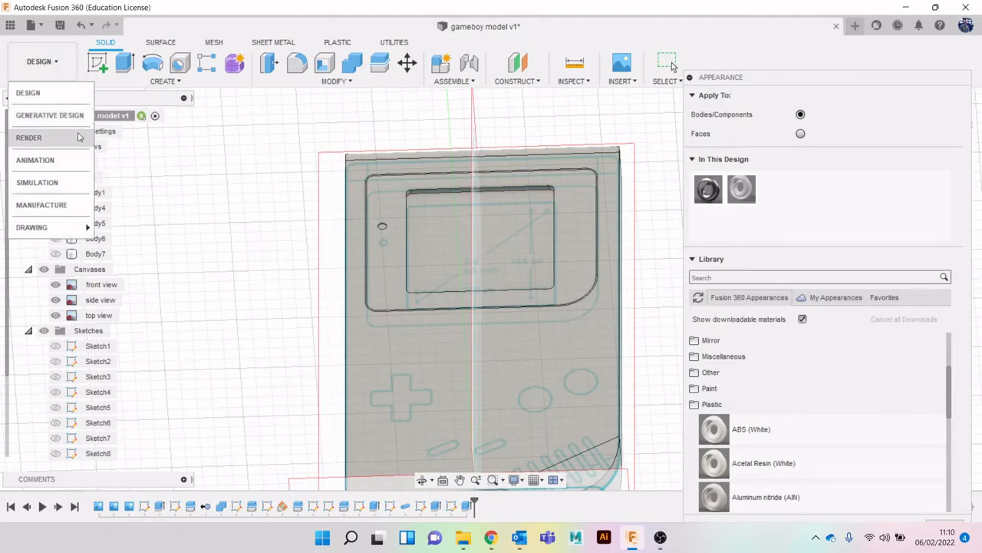
pyautogui.click(81, 137)
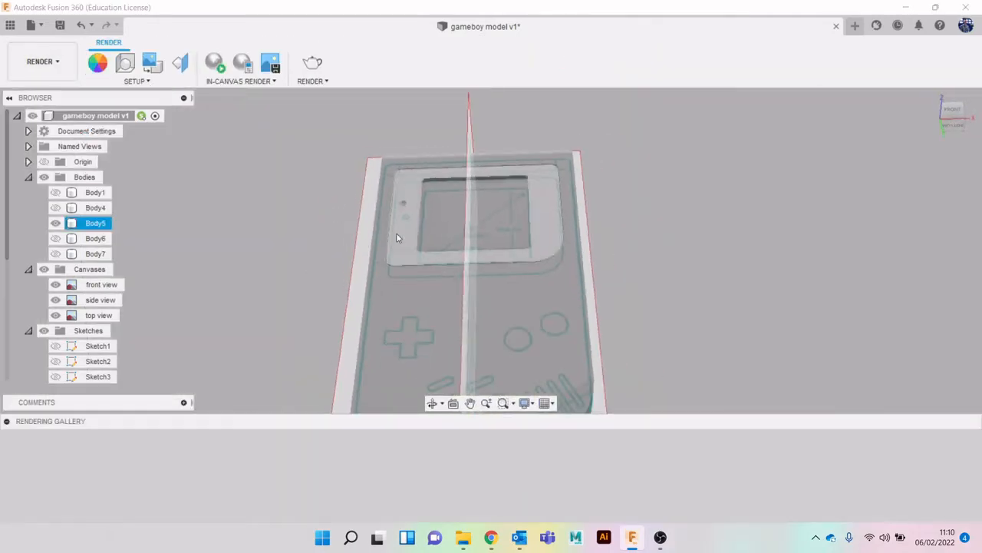
pyautogui.click(44, 270)
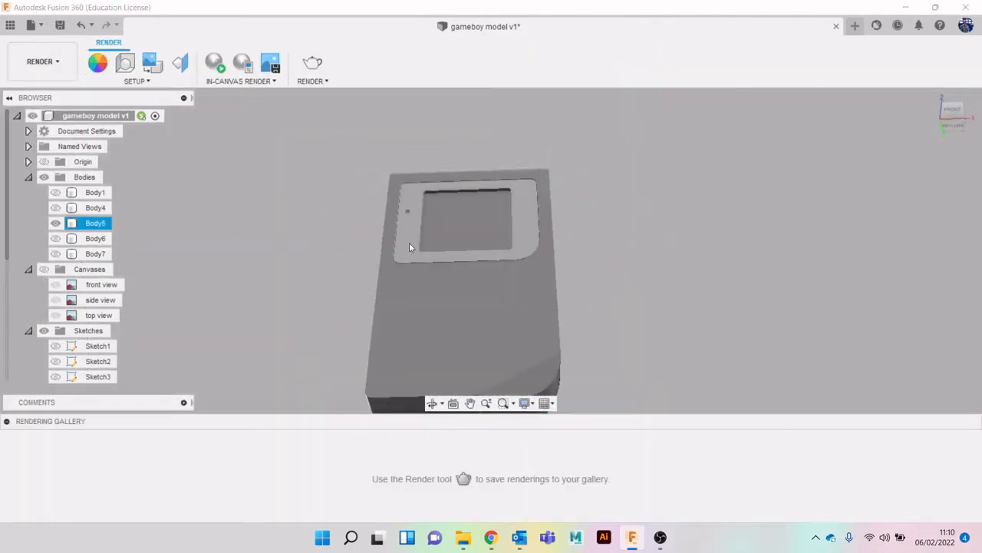
pyautogui.moveTo(489, 249)
pyautogui.keyDown('shift'); pyautogui.mouseDown(button='middle')
pyautogui.moveTo(434, 295)
pyautogui.moveTo(216, 204)
pyautogui.mouseUp(button='middle'); pyautogui.keyUp('shift')
pyautogui.click(43, 61)
pyautogui.click(29, 92)
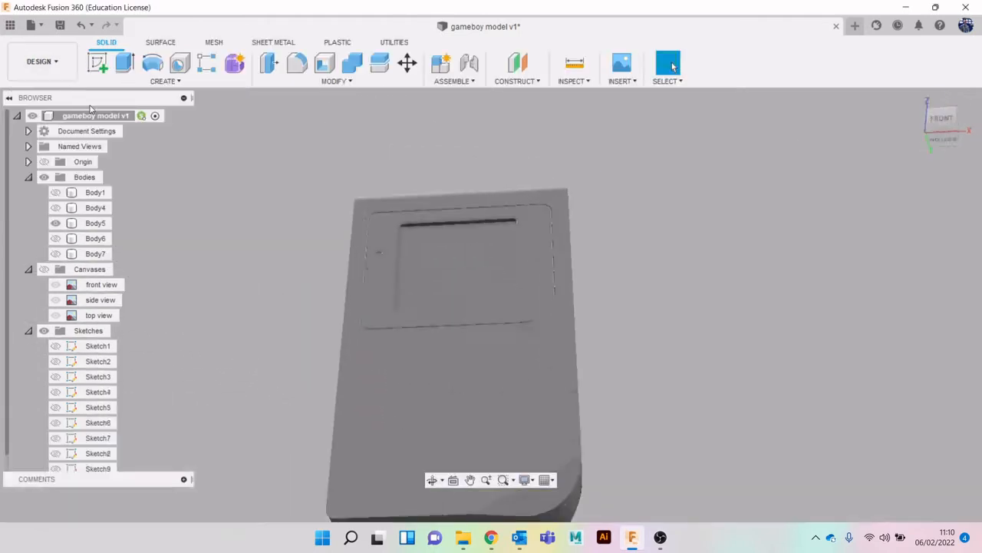
# Create a sketch on the screen surround's front face, project the screen recess's floor outline into it and finish the sketch.
pyautogui.click(95, 223)
pyautogui.scroll(3, 494, 283)
pyautogui.scroll(1, 485, 272)
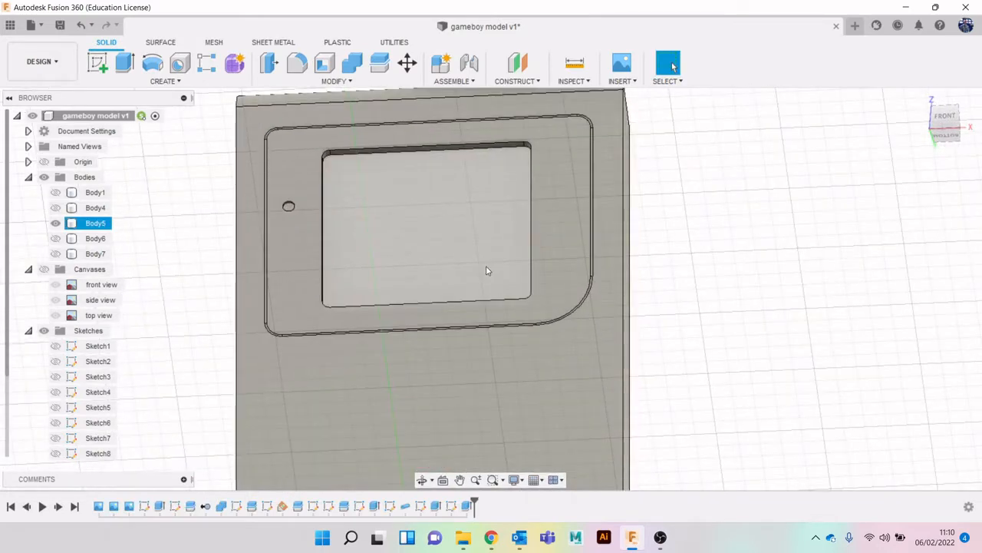
pyautogui.click(224, 158)
pyautogui.click(98, 63)
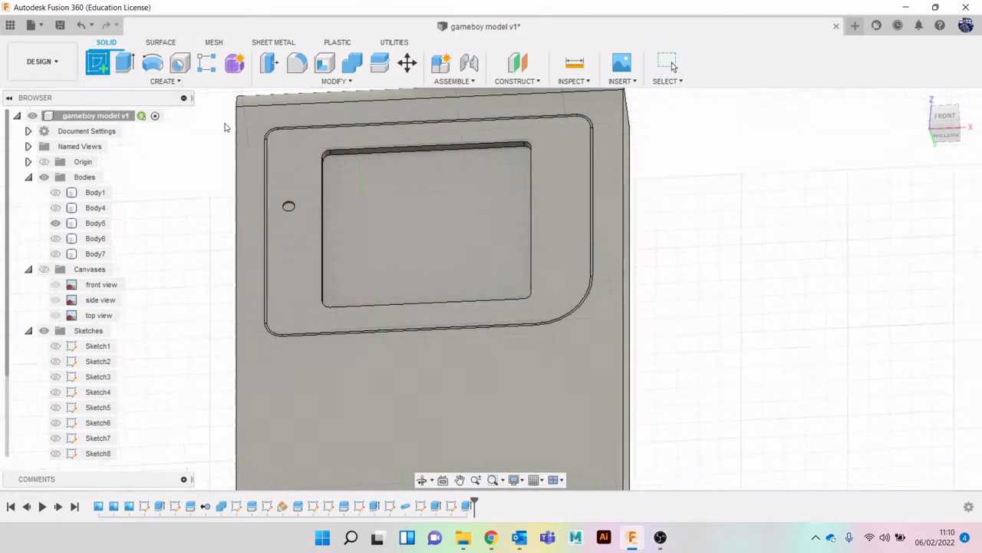
pyautogui.click(303, 159)
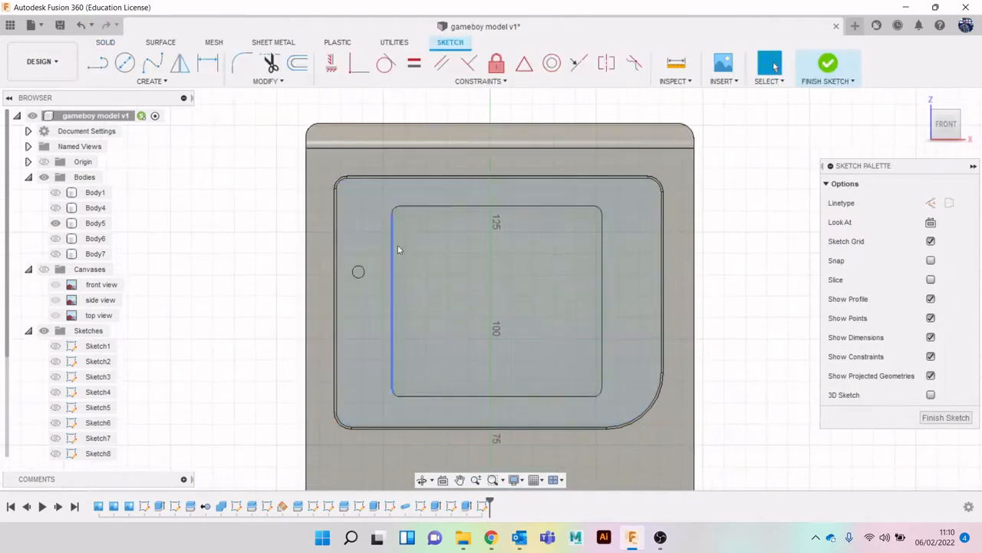
pyautogui.press('p')
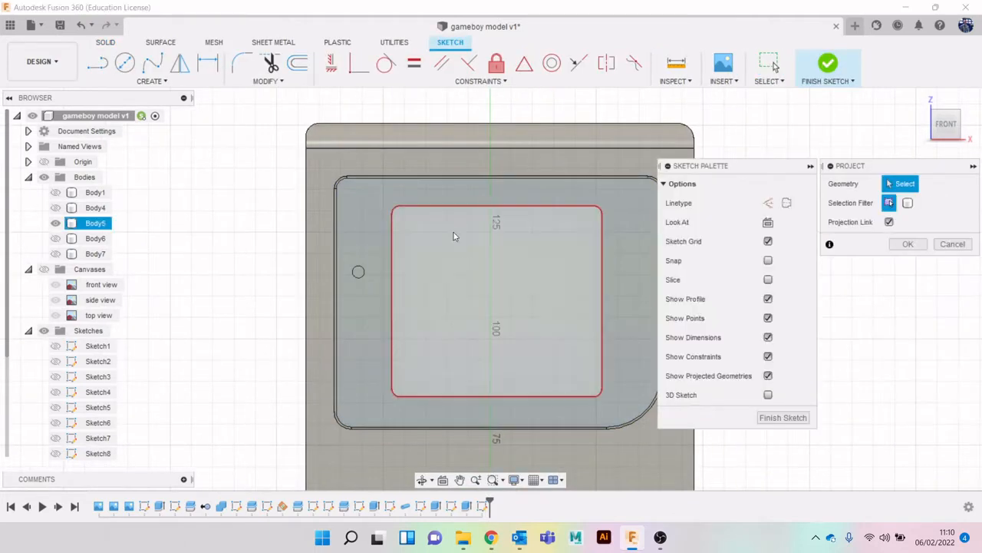
pyautogui.click(477, 237)
pyautogui.click(844, 70)
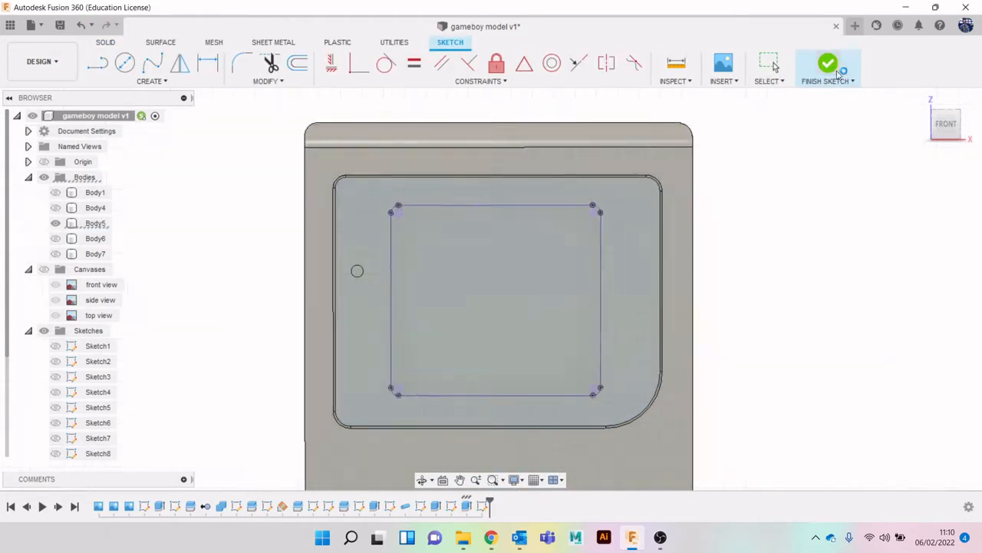
# Extrude the projected screen profile by -0.267 mm as a new body to fill the screen opening.
pyautogui.press('e')
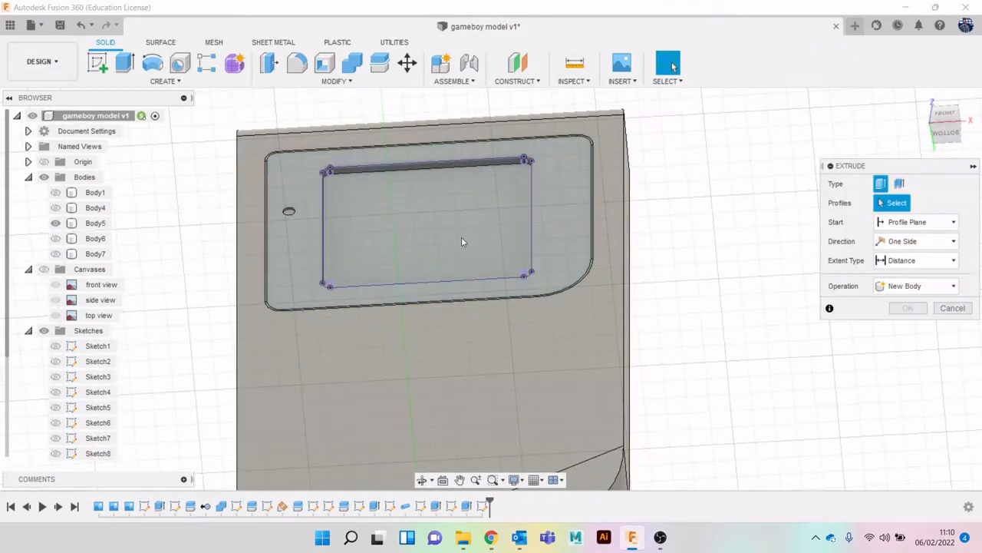
pyautogui.click(427, 215)
pyautogui.moveTo(415, 209); pyautogui.dragTo(417, 219)
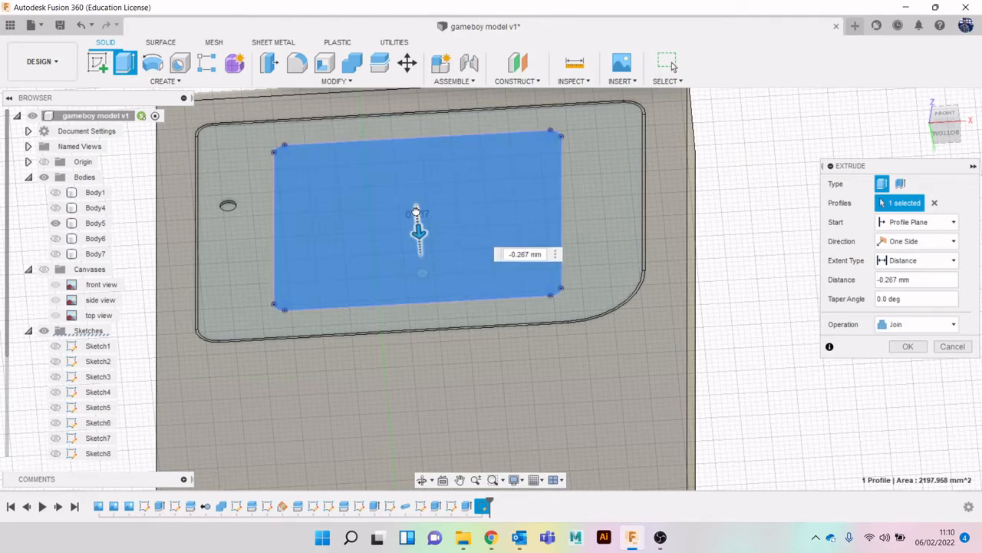
pyautogui.click(917, 324)
pyautogui.click(926, 384)
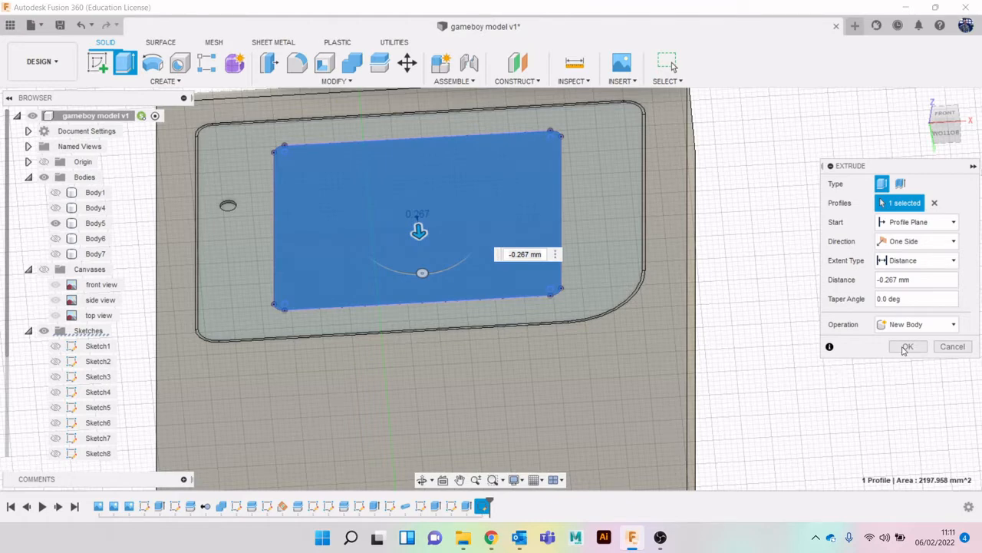
pyautogui.click(906, 347)
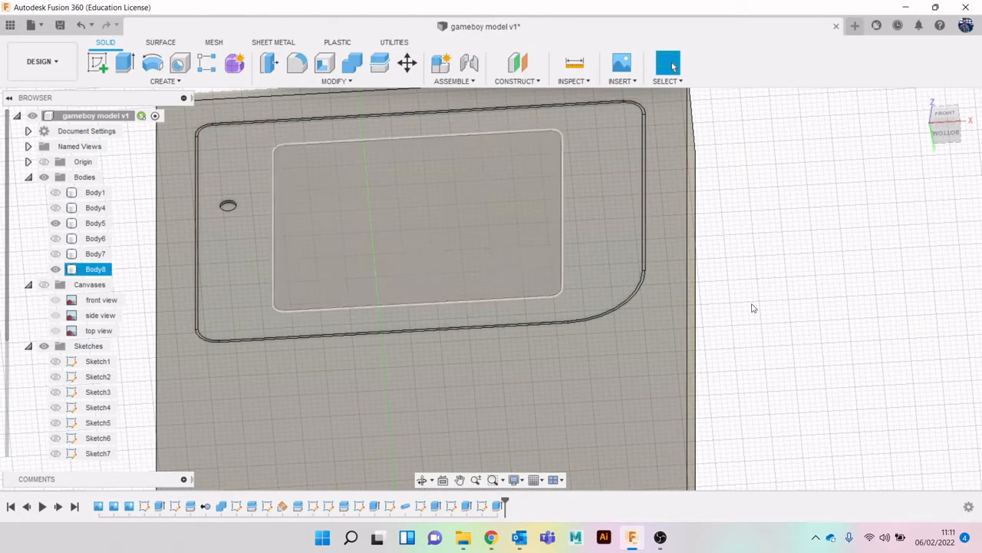
# Apply the transparent plastic Acrylic (Clear) from the appearance library to the new screen body.
pyautogui.press('a')
pyautogui.scroll(-10, 790, 404)
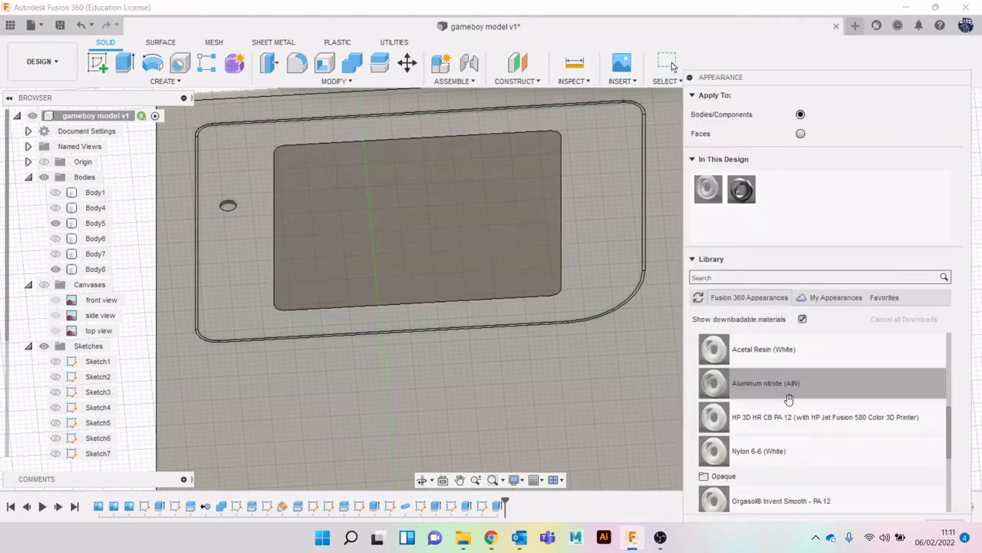
pyautogui.click(798, 440)
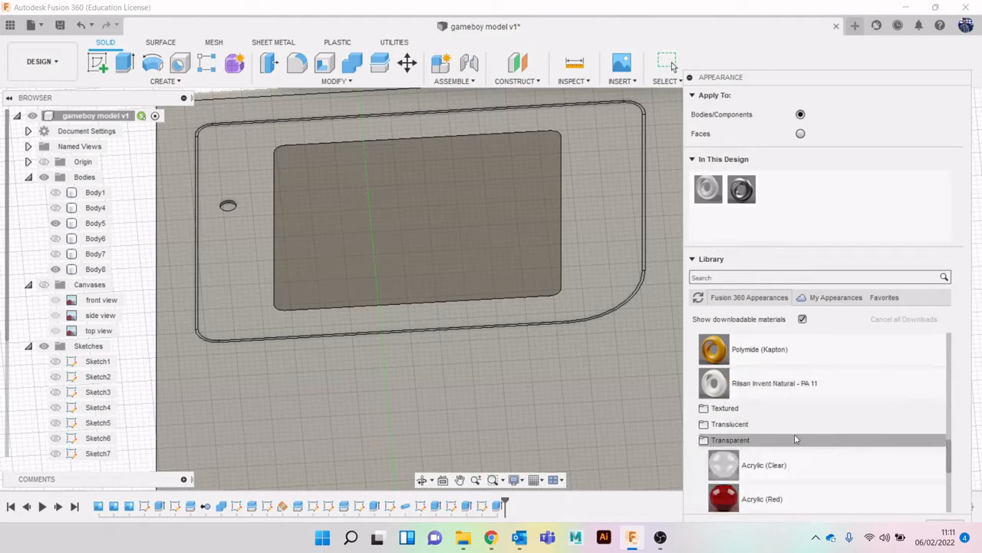
pyautogui.moveTo(814, 460); pyautogui.dragTo(483, 266)
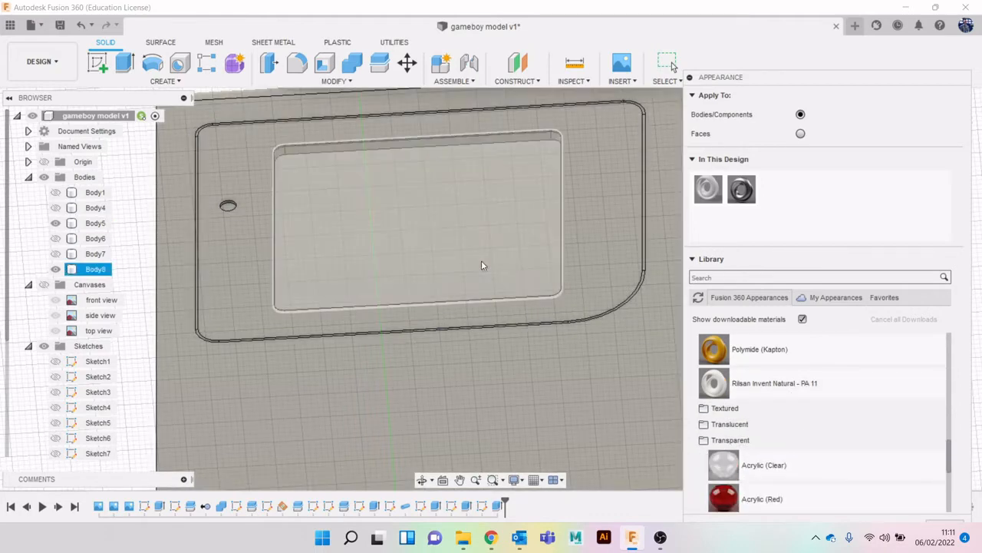
pyautogui.scroll(-2, 530, 295)
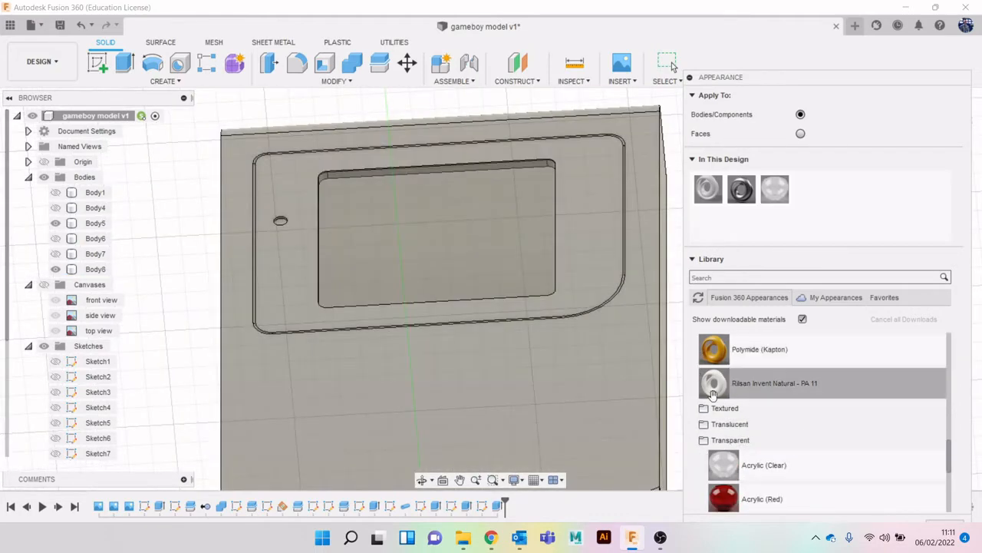
# Add Plastic - Translucent Glossy (Gray) from the translucent plastics to the design, open its settings, and apply it to Body5.
pyautogui.scroll(-3, 827, 444)
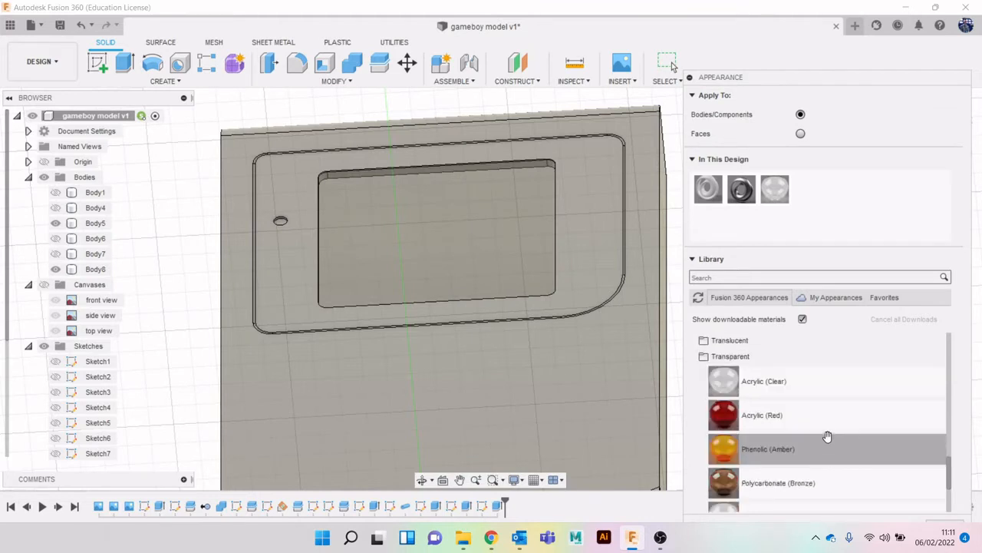
pyautogui.scroll(-1, 828, 435)
pyautogui.scroll(1, 827, 435)
pyautogui.click(742, 358)
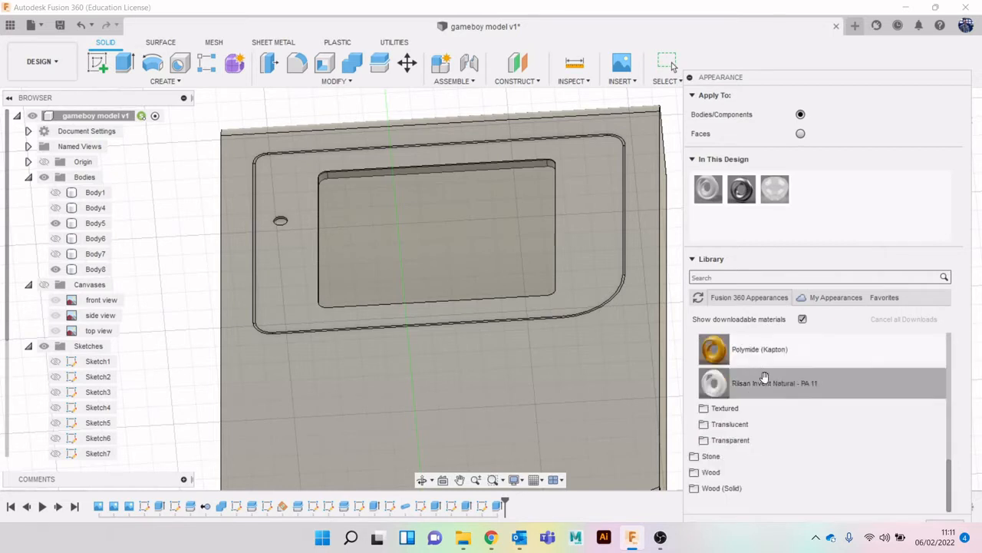
pyautogui.click(786, 426)
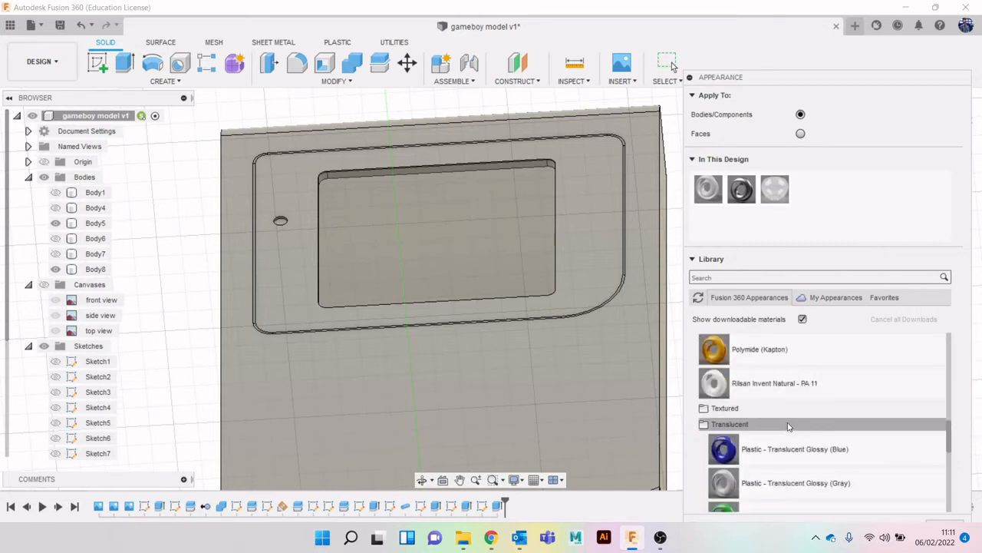
pyautogui.moveTo(853, 479); pyautogui.dragTo(819, 199)
pyautogui.doubleClick(819, 199)
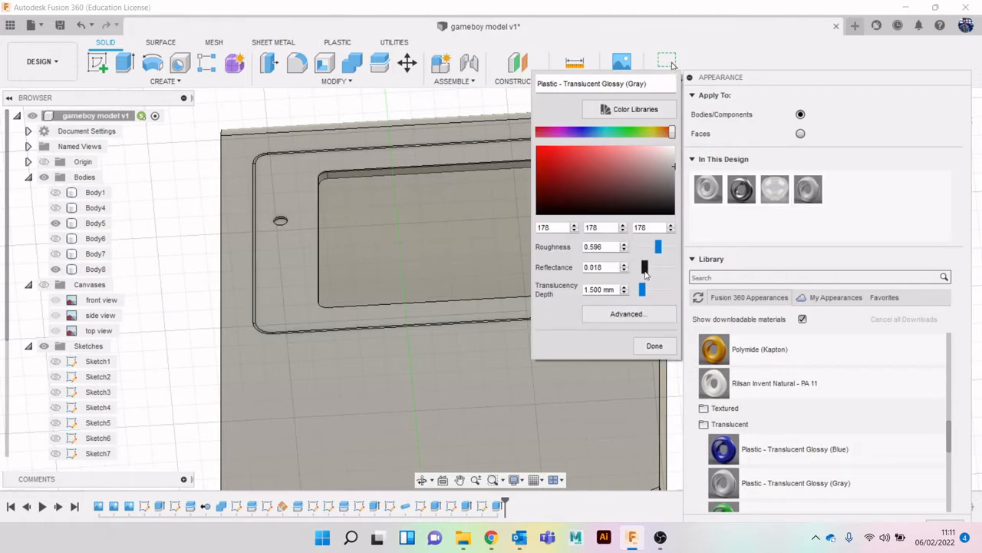
pyautogui.click(668, 347)
pyautogui.moveTo(808, 188); pyautogui.dragTo(617, 362)
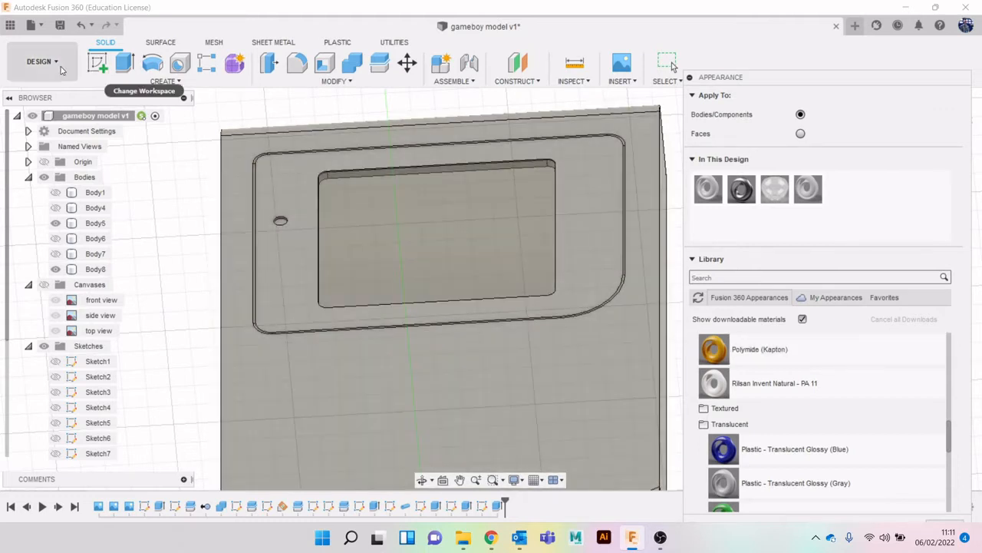
# Preview the clear screen and grey casing in the Render workspace, and return to the Design workspace.
pyautogui.click(42, 61)
pyautogui.click(74, 138)
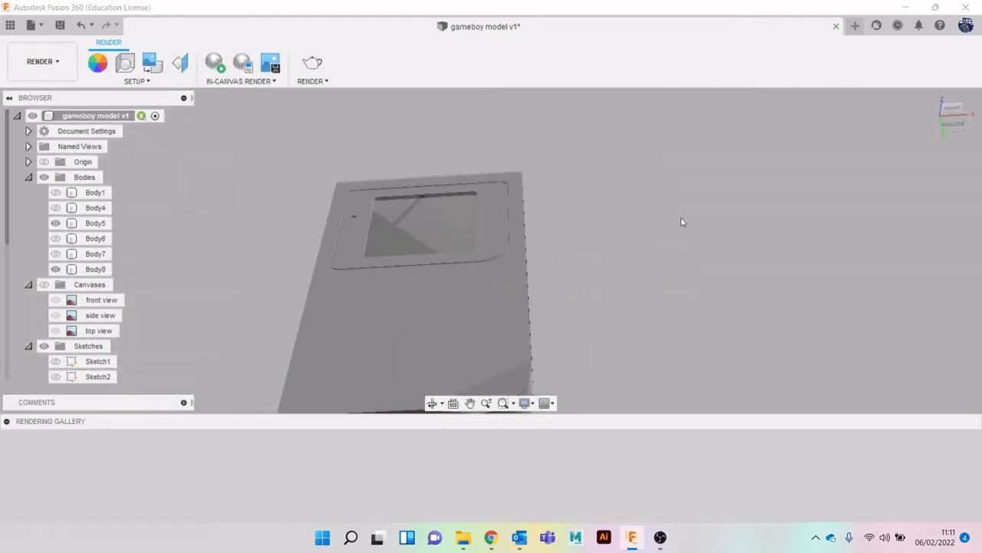
pyautogui.moveTo(959, 120)
pyautogui.mouseDown()
pyautogui.moveTo(943, 153)
pyautogui.moveTo(925, 158)
pyautogui.moveTo(927, 183)
pyautogui.moveTo(951, 132)
pyautogui.mouseUp()
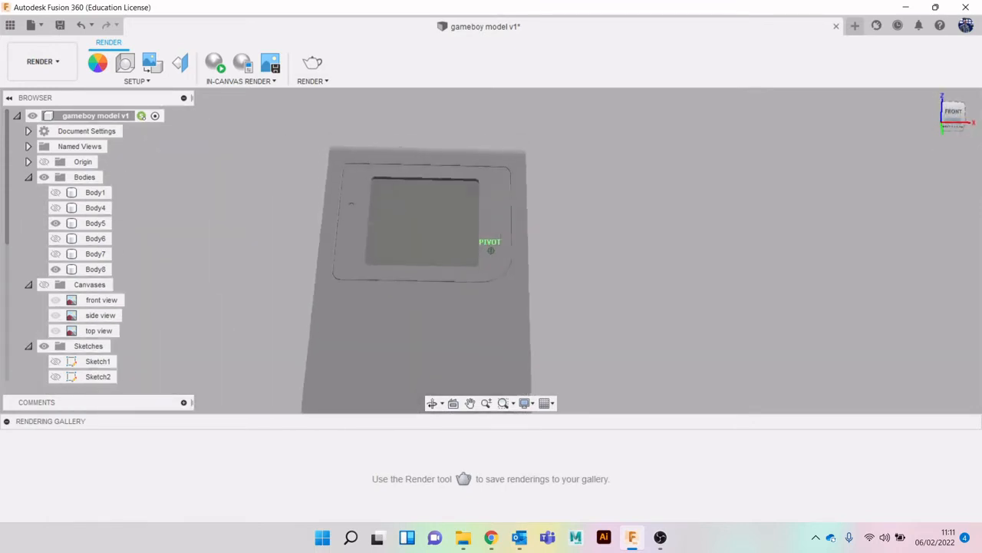
pyautogui.click(42, 61)
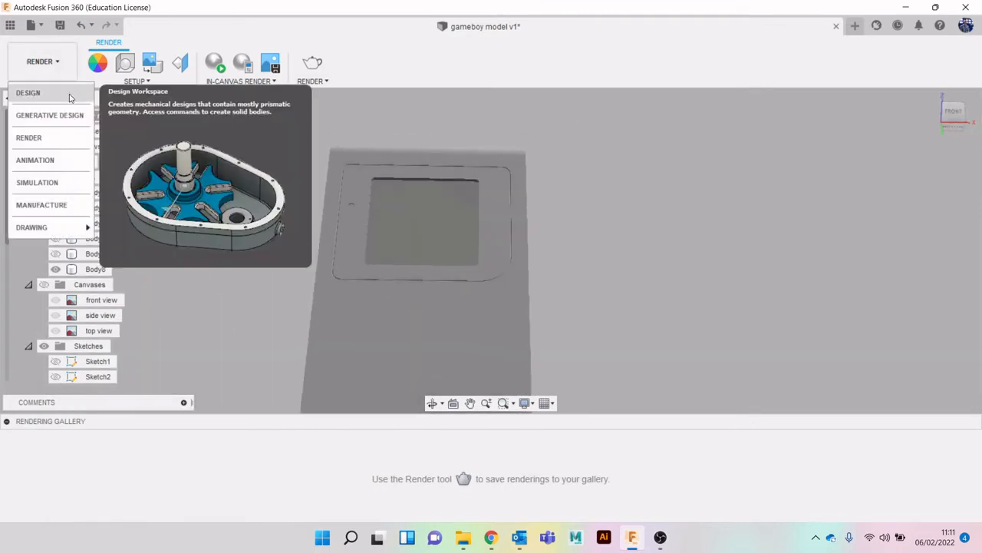
pyautogui.click(27, 92)
pyautogui.scroll(2, 357, 324)
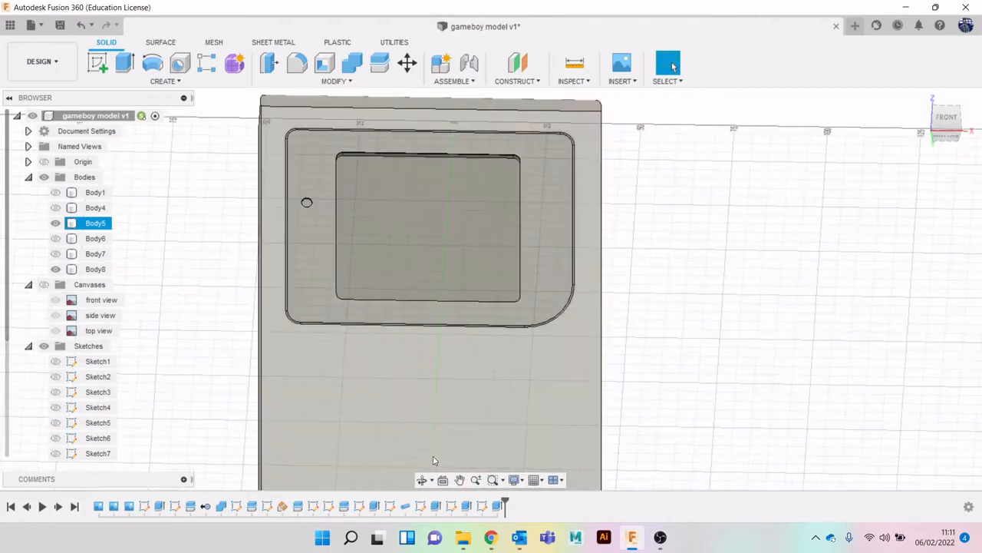
# Check the Game Boy photo in Chrome, then duplicate the Plastic - Translucent Glossy (Gray) appearance in Fusion 360 and darken the copy.
pyautogui.click(491, 540)
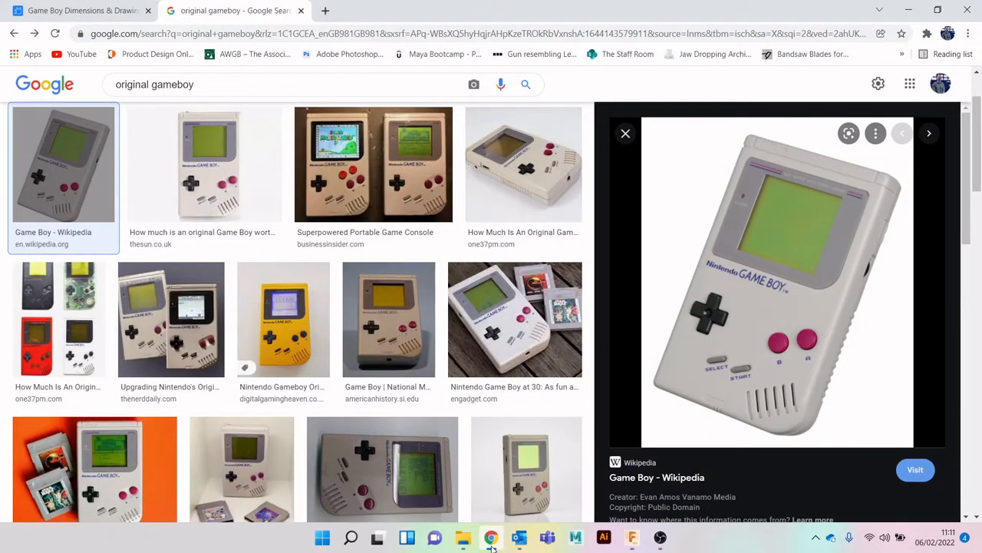
pyautogui.click(492, 539)
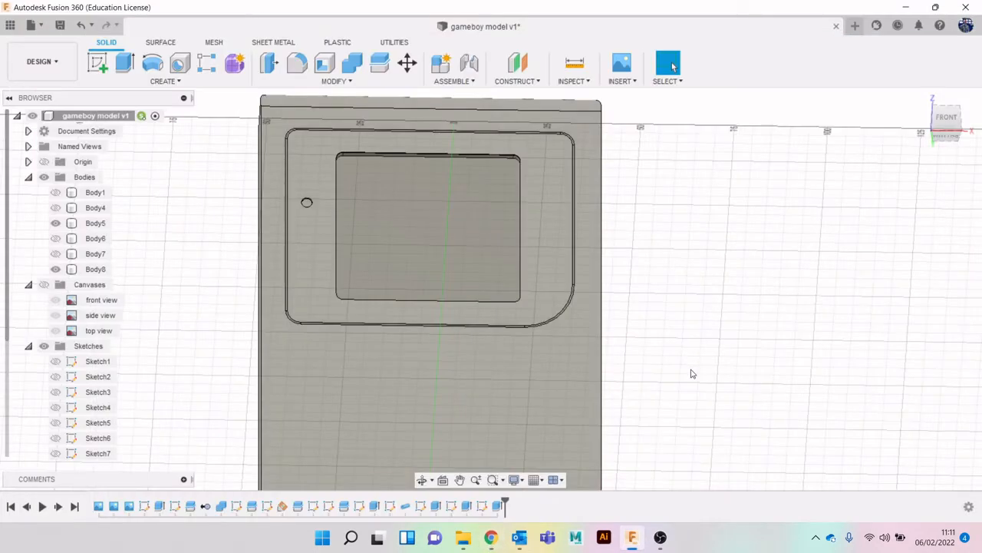
pyautogui.press('a')
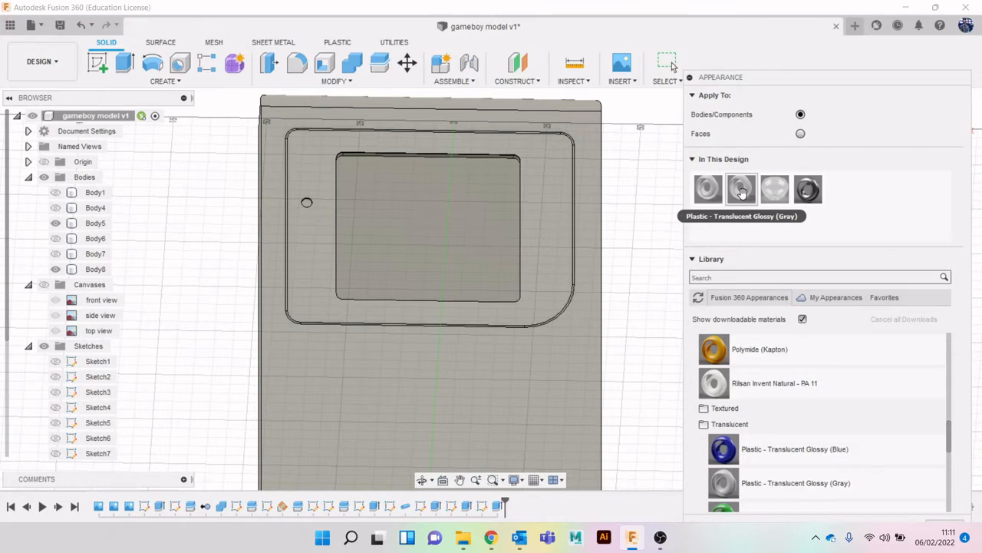
pyautogui.rightClick(742, 192)
pyautogui.click(768, 214)
pyautogui.doubleClick(834, 195)
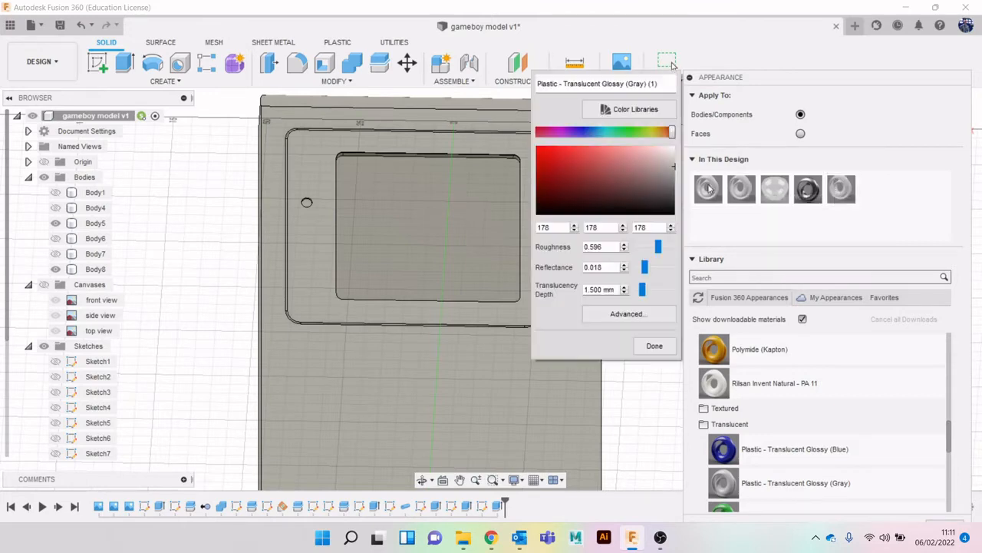
pyautogui.click(674, 178)
pyautogui.click(675, 343)
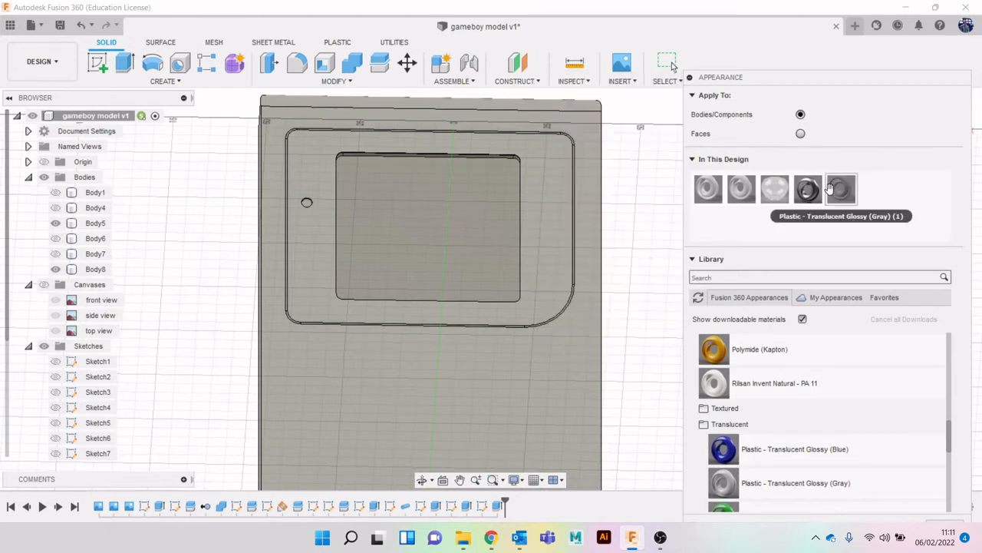
# Apply the darkened grey copy to the screen surround's front face only, compare with the Chrome reference photo, and close the Appearance settings.
pyautogui.click(800, 135)
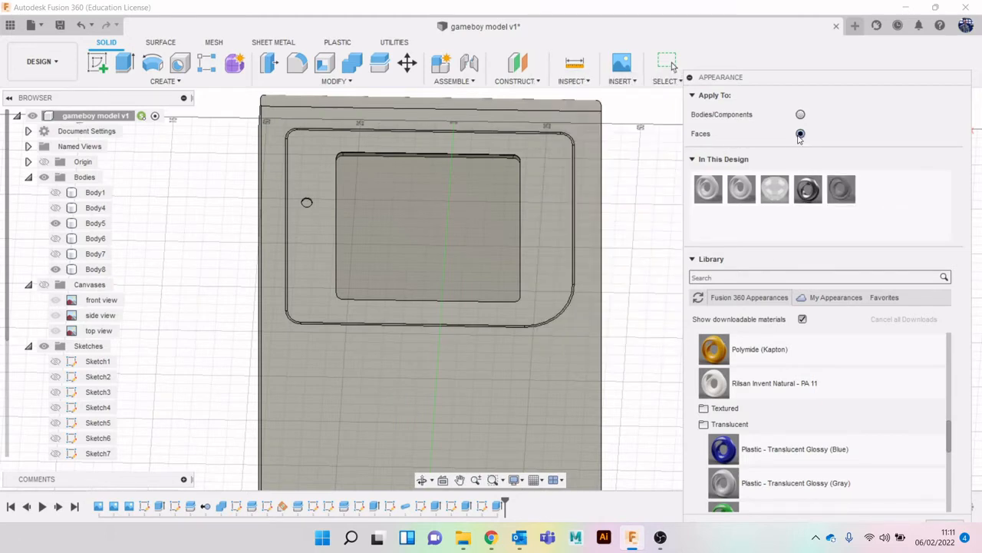
pyautogui.moveTo(842, 195); pyautogui.dragTo(565, 198)
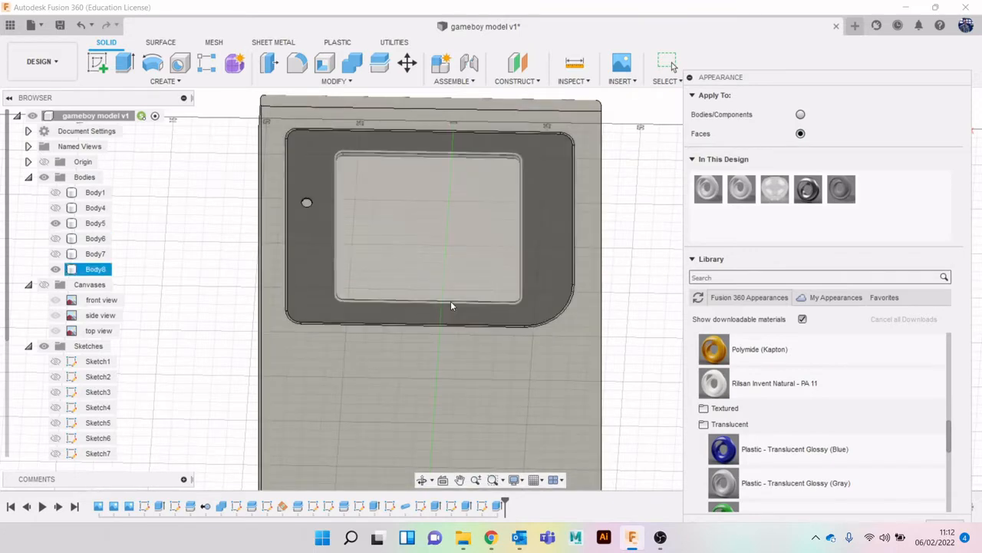
pyautogui.click(490, 538)
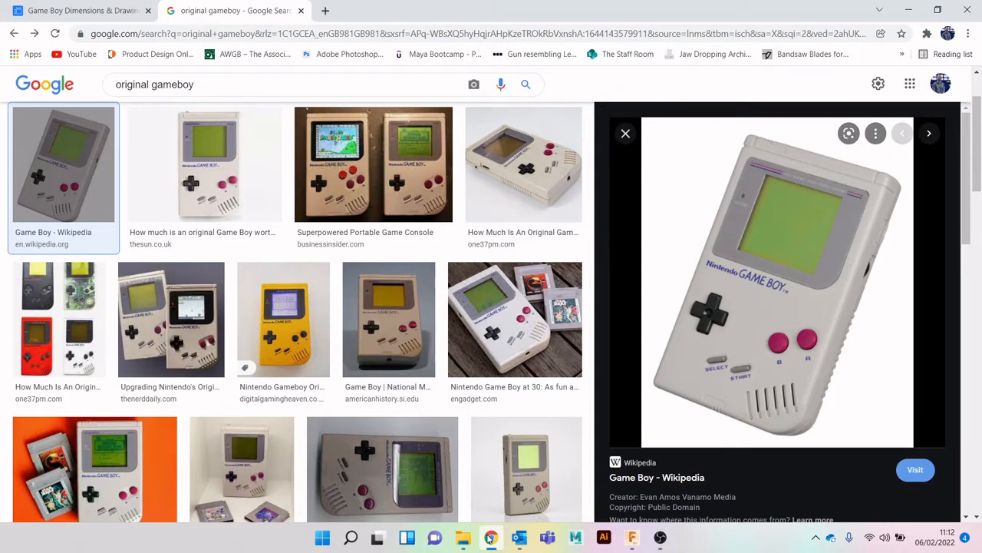
pyautogui.click(490, 540)
pyautogui.scroll(-4, 449, 431)
pyautogui.moveTo(430, 425); pyautogui.dragTo(453, 357, button='middle')
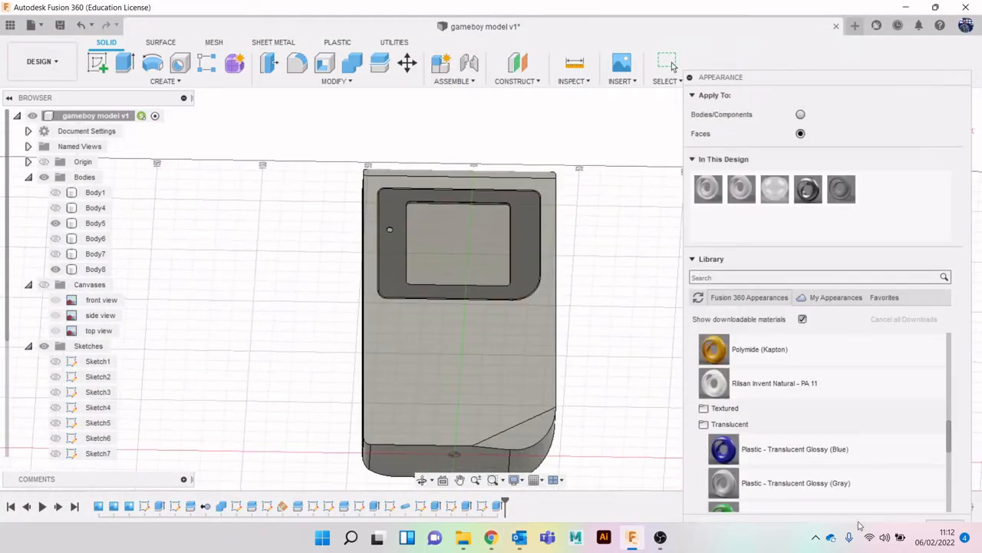
pyautogui.moveTo(749, 81); pyautogui.dragTo(742, 43)
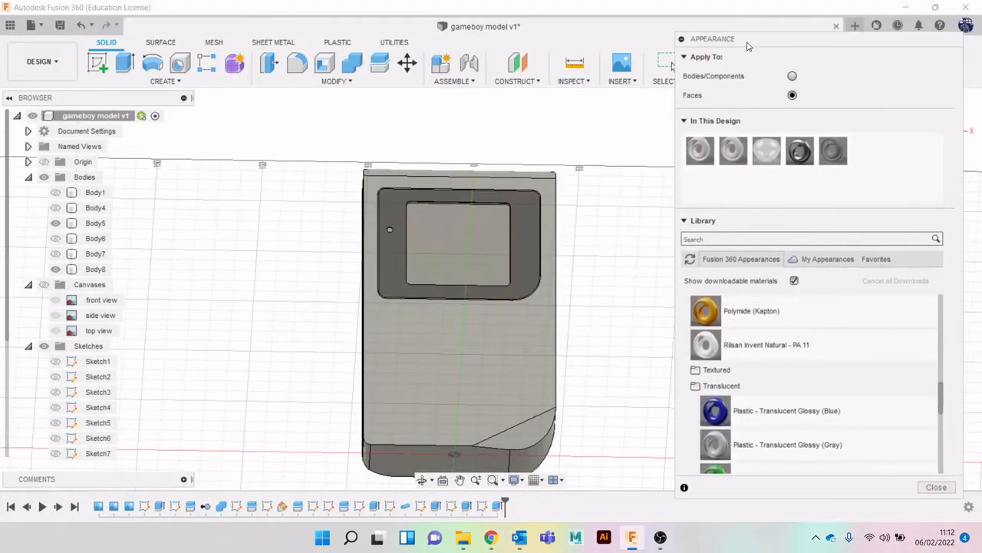
pyautogui.click(943, 490)
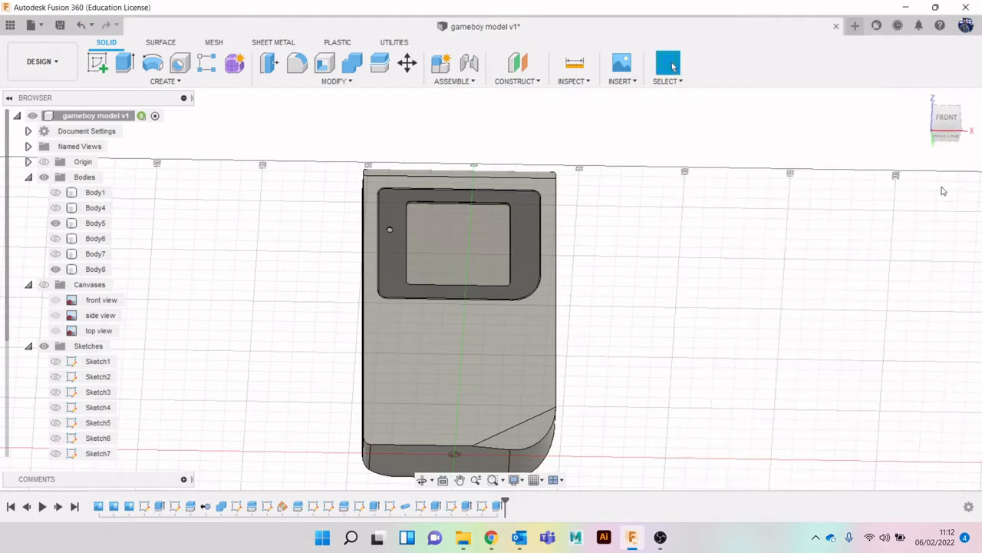
# Look at the model straight from the front and show all the canvases.
pyautogui.click(947, 117)
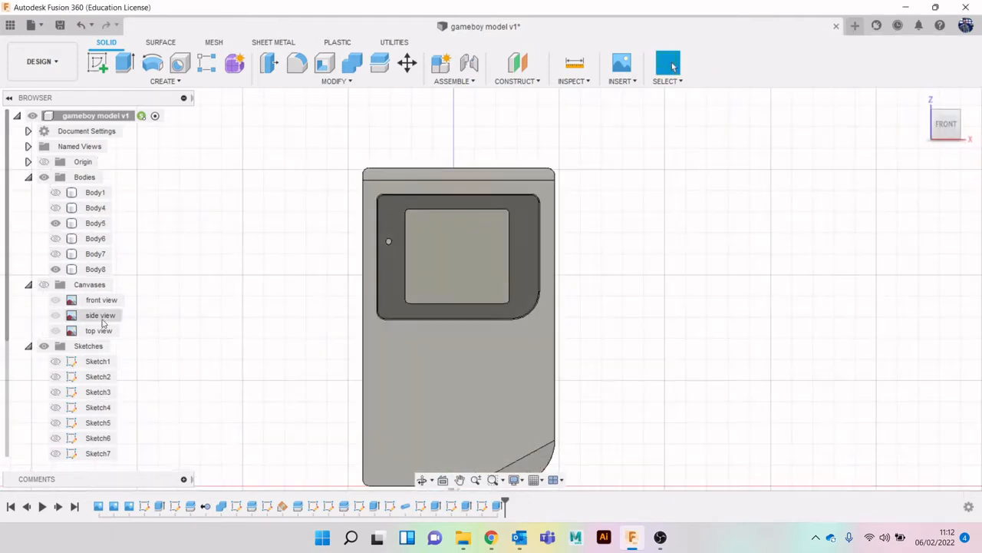
pyautogui.click(44, 285)
pyautogui.moveTo(319, 410); pyautogui.dragTo(324, 373, button='middle')
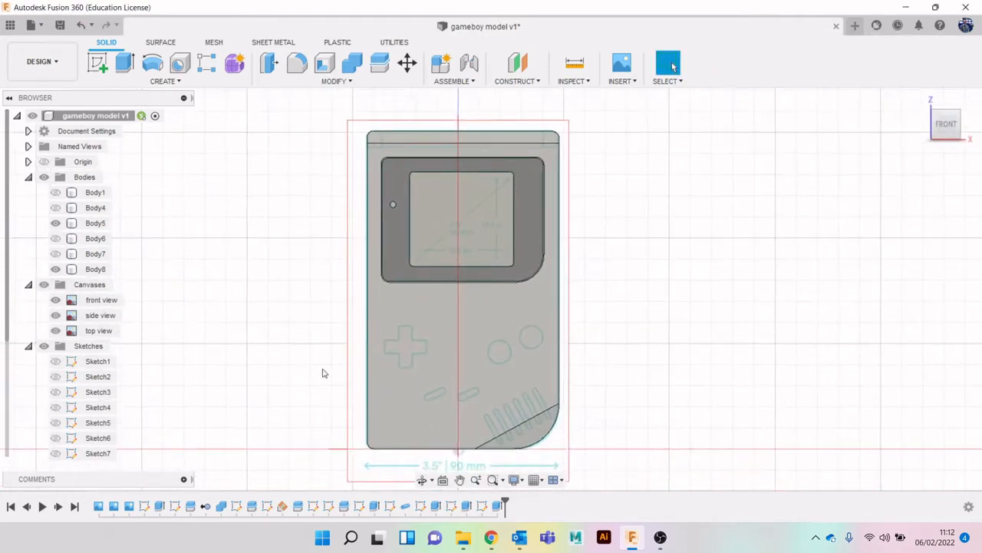
pyautogui.scroll(2, 414, 401)
pyautogui.moveTo(463, 428); pyautogui.dragTo(421, 387, button='middle')
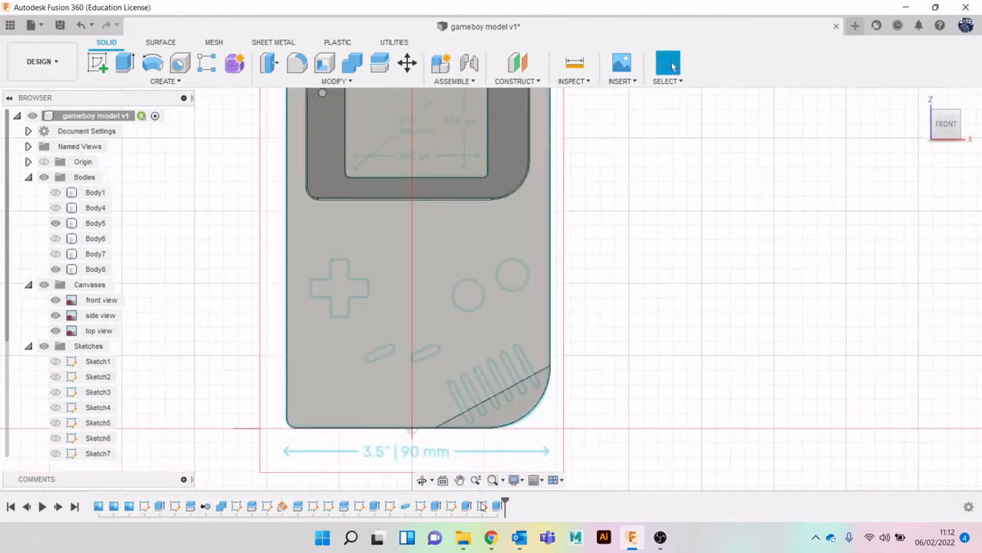
# Examine the D-pad, buttons and speaker slots in the Game Boy photos in Chrome, and return to Fusion 360.
pyautogui.click(488, 545)
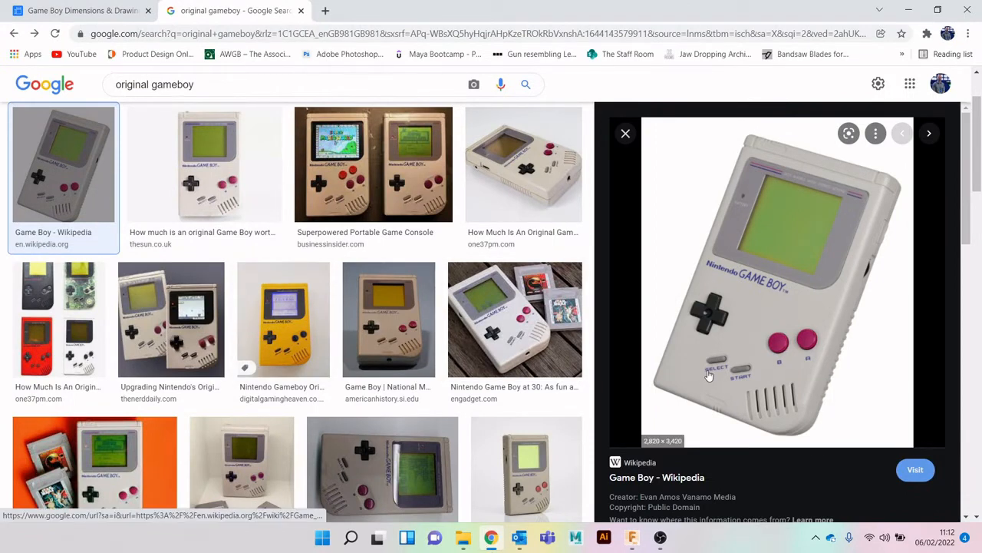
pyautogui.click(402, 364)
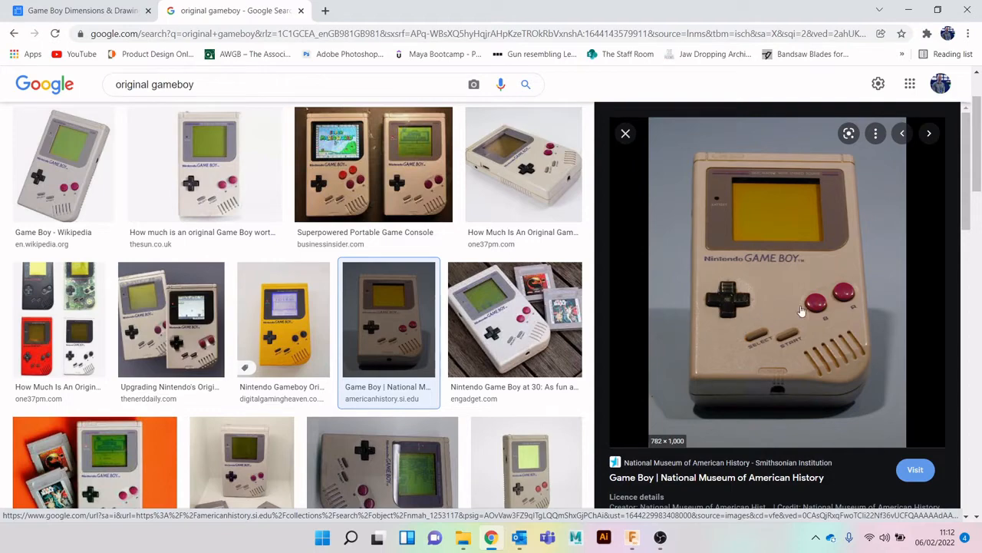
pyautogui.click(909, 10)
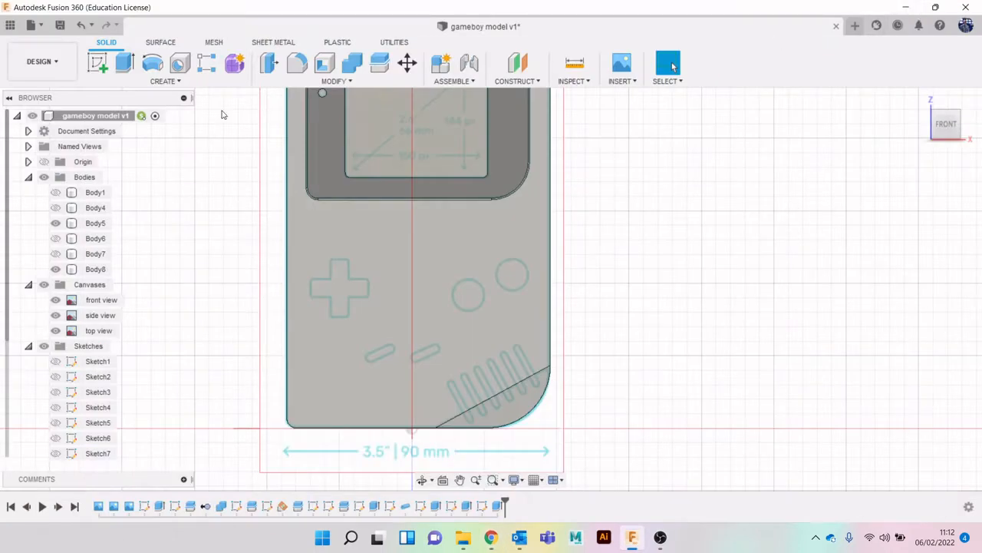
# Start a sketch on the casing's front face and trace the lower round button with a circle about 11 mm in diameter.
pyautogui.click(97, 63)
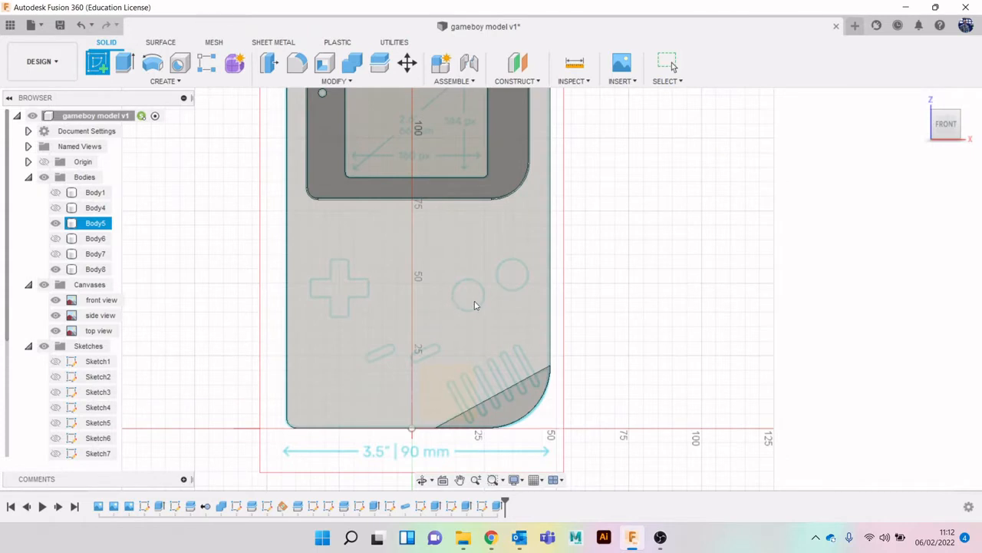
pyautogui.click(479, 299)
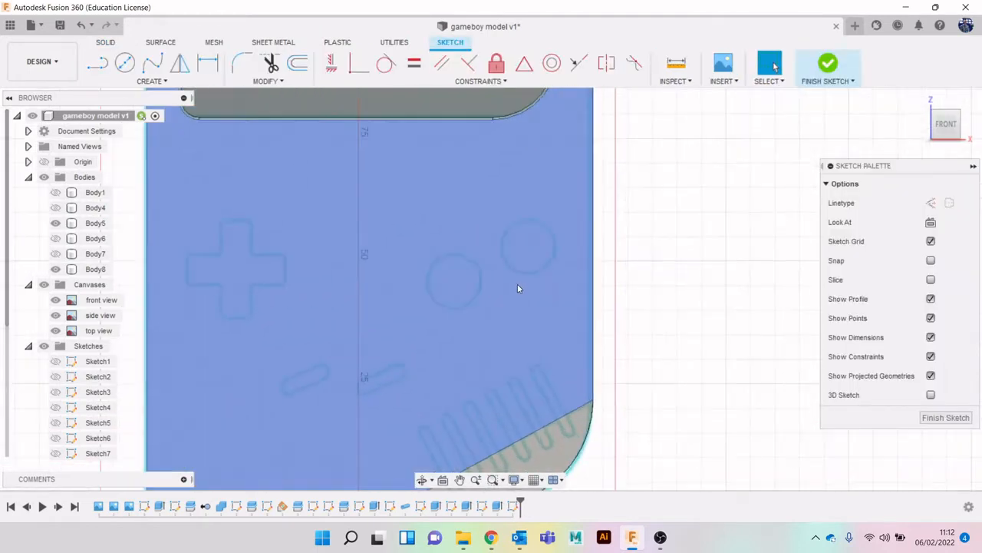
pyautogui.click(125, 63)
pyautogui.scroll(1, 483, 307)
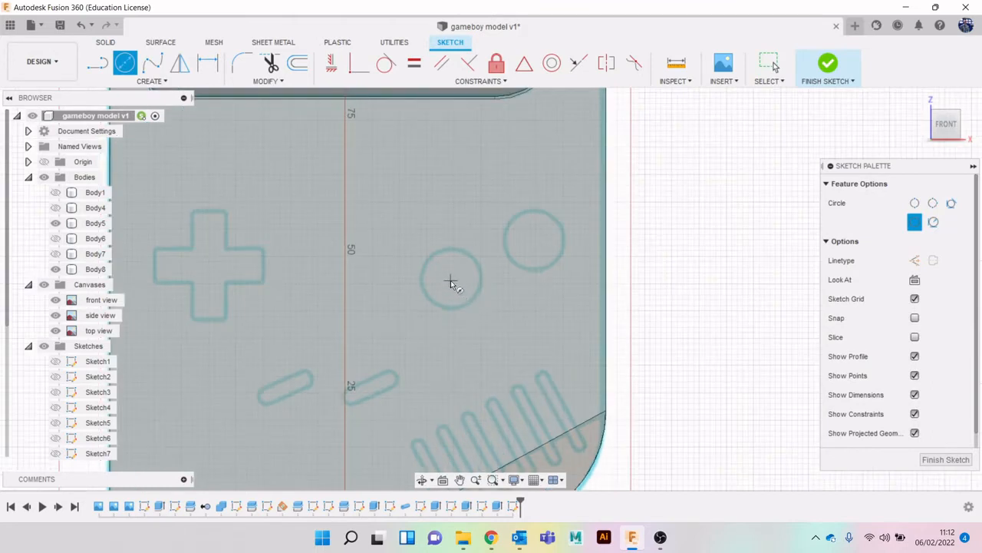
pyautogui.click(450, 281)
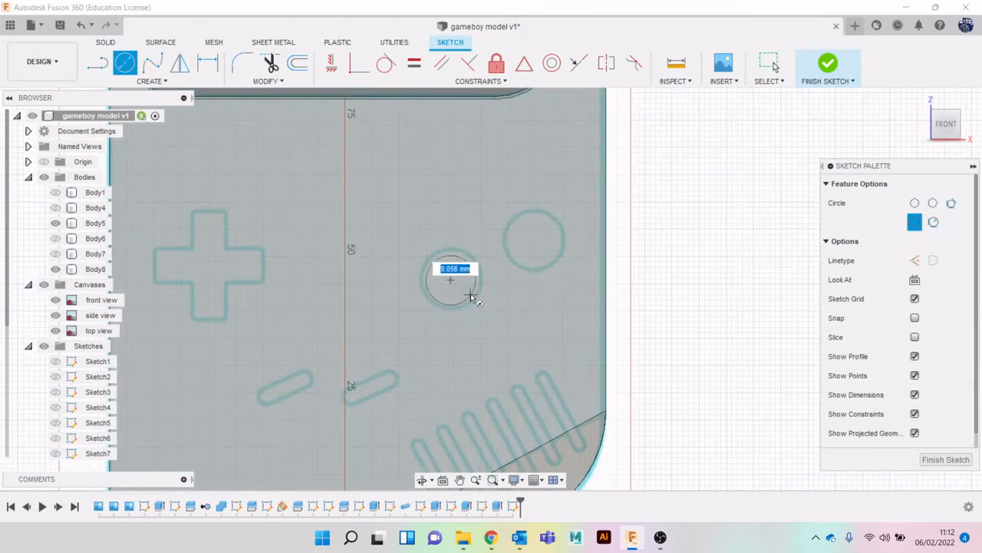
pyautogui.click(476, 296)
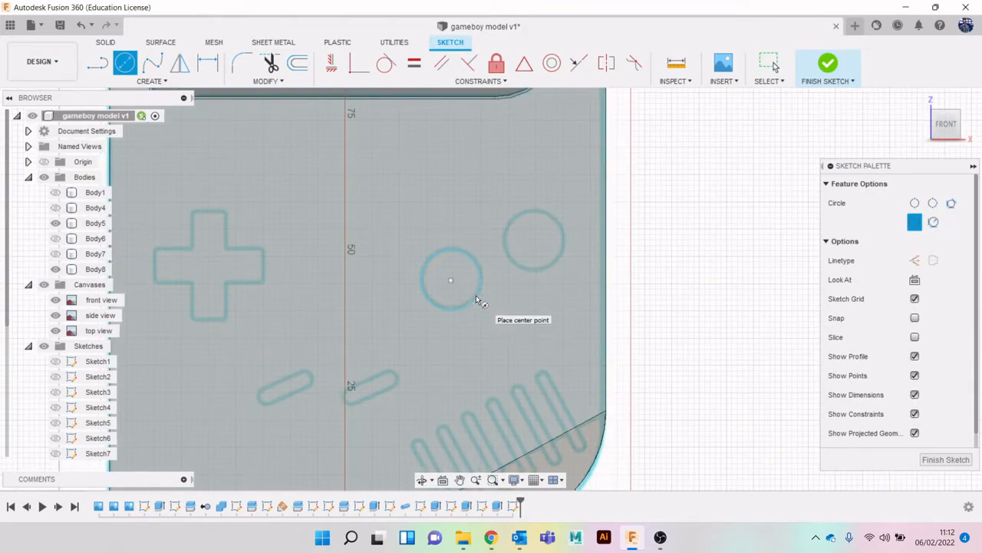
pyautogui.press('Escape')
# Copy the button circle onto the second button outline, offset 15.249 mm in X and 7.273 mm in Y.
pyautogui.click(450, 256)
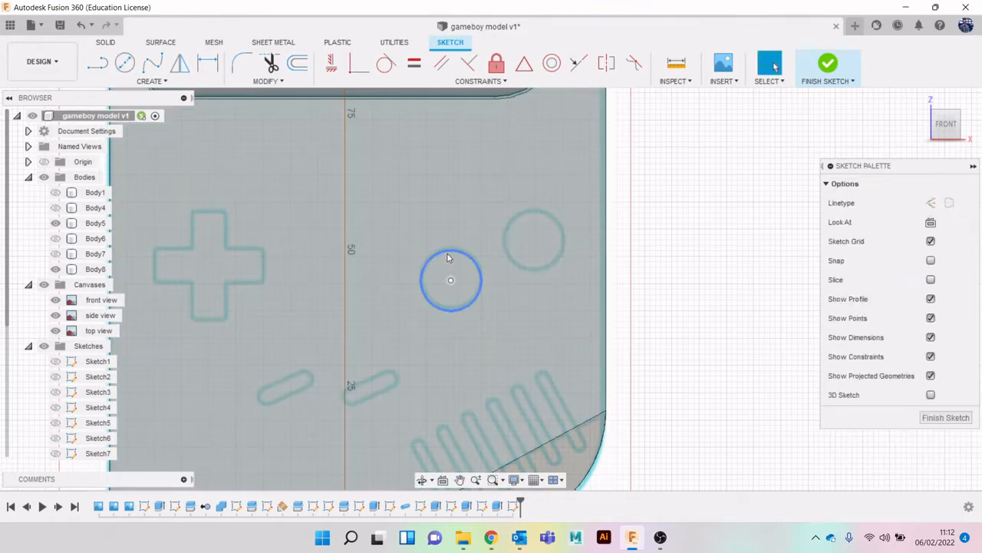
pyautogui.press('m')
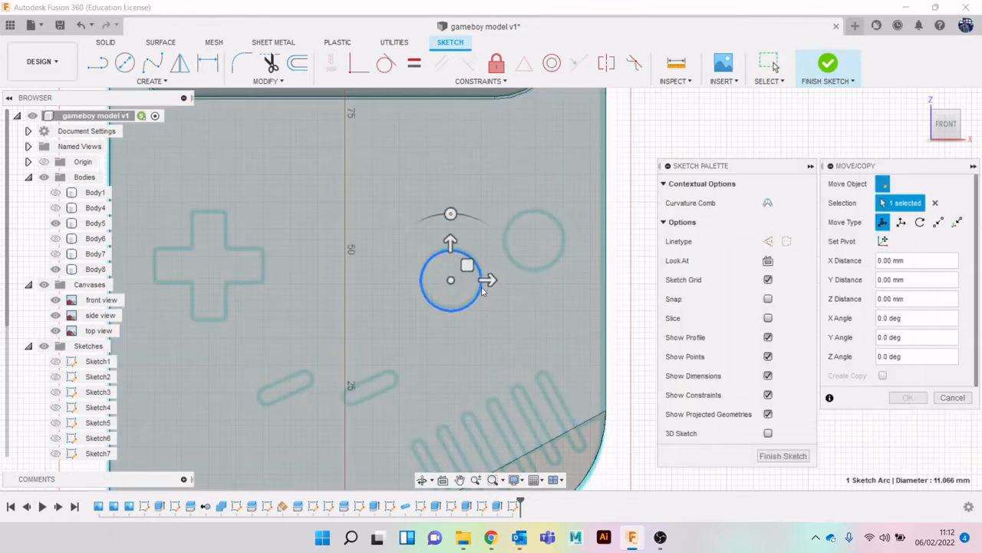
pyautogui.moveTo(466, 265); pyautogui.dragTo(550, 225)
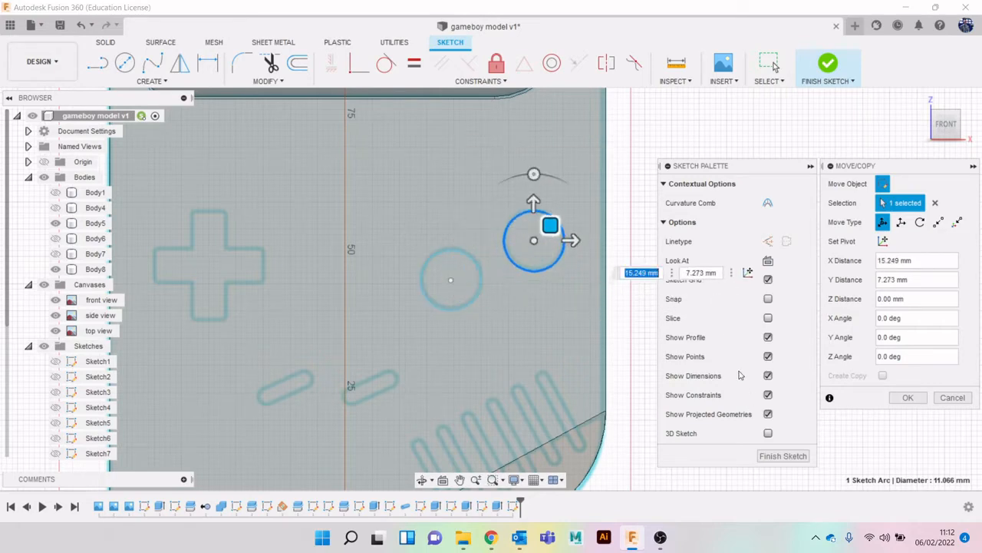
pyautogui.click(907, 398)
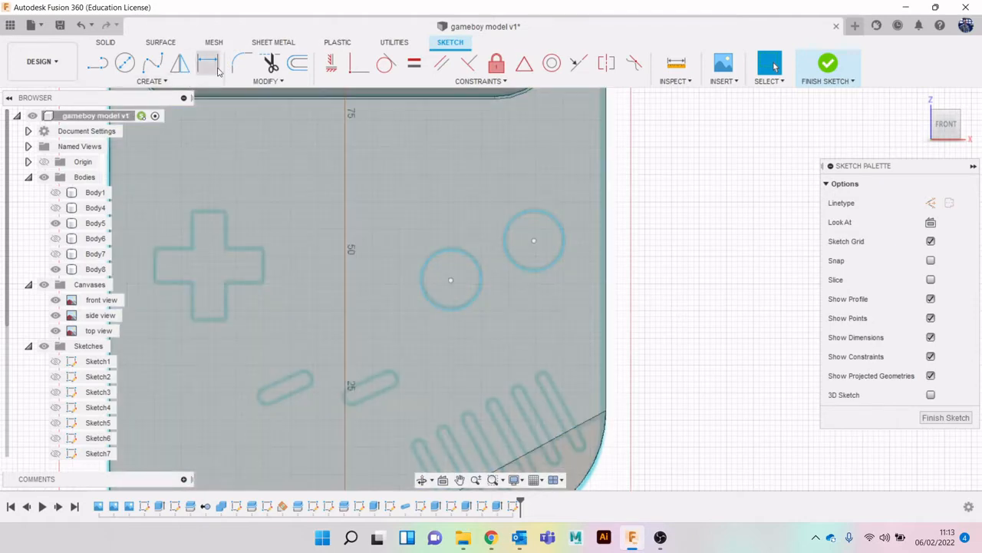
# Offset both button circles outward by 2 mm.
pyautogui.click(297, 63)
pyautogui.click(451, 252)
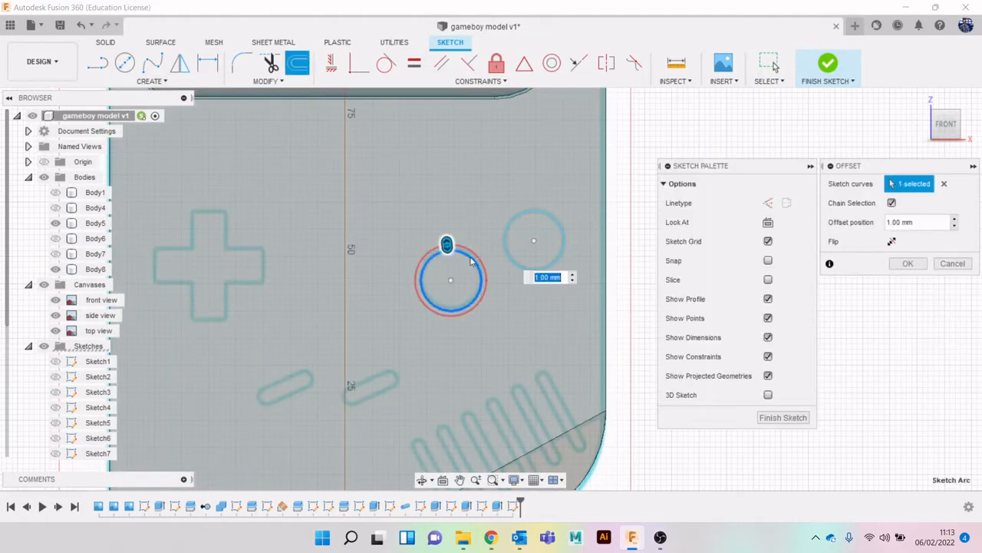
pyautogui.moveTo(447, 243); pyautogui.dragTo(446, 240)
pyautogui.write('2')
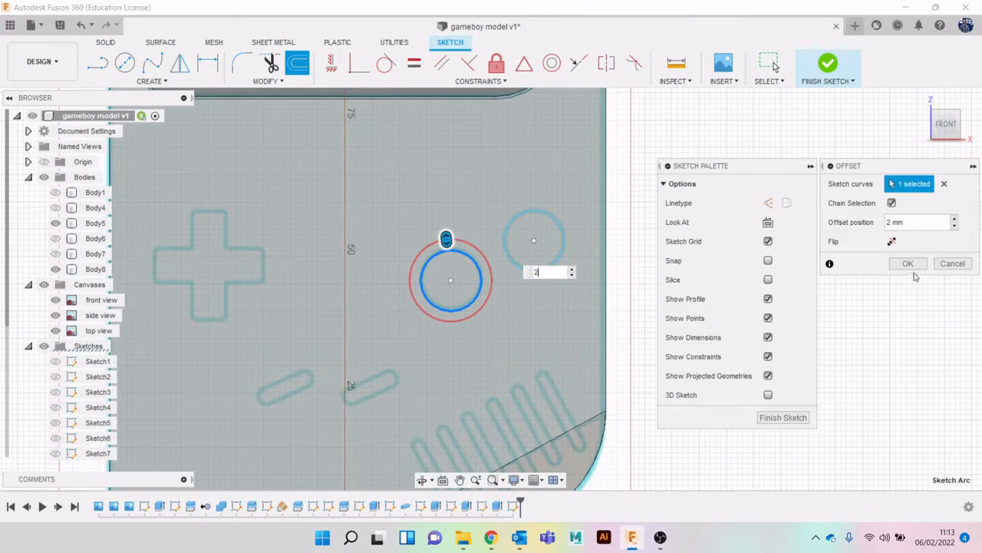
pyautogui.click(909, 264)
pyautogui.click(297, 63)
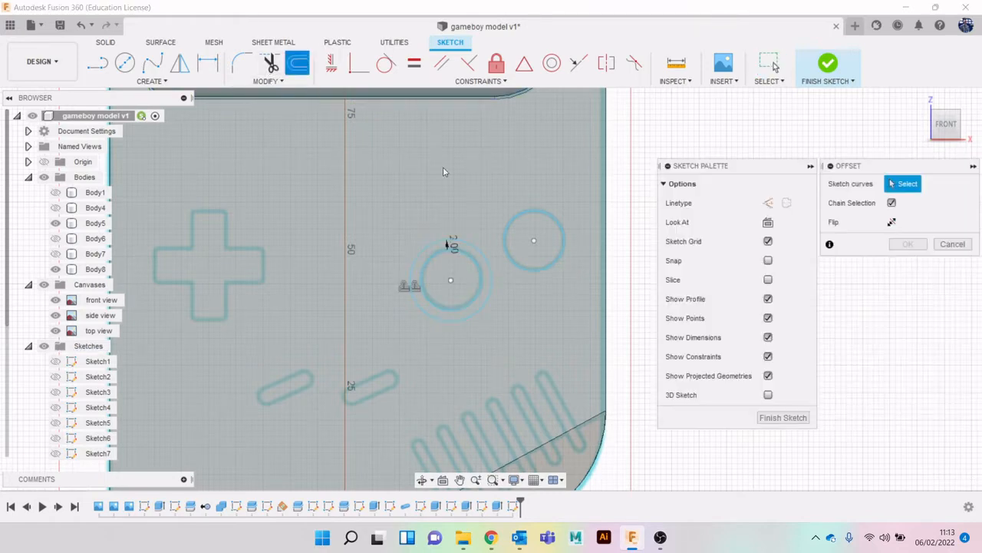
pyautogui.click(547, 214)
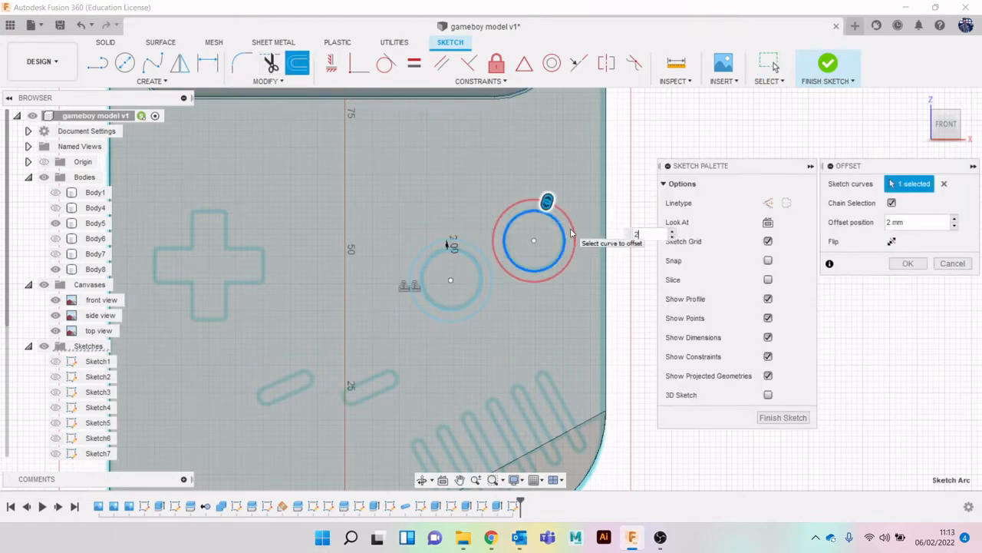
pyautogui.press('Return')
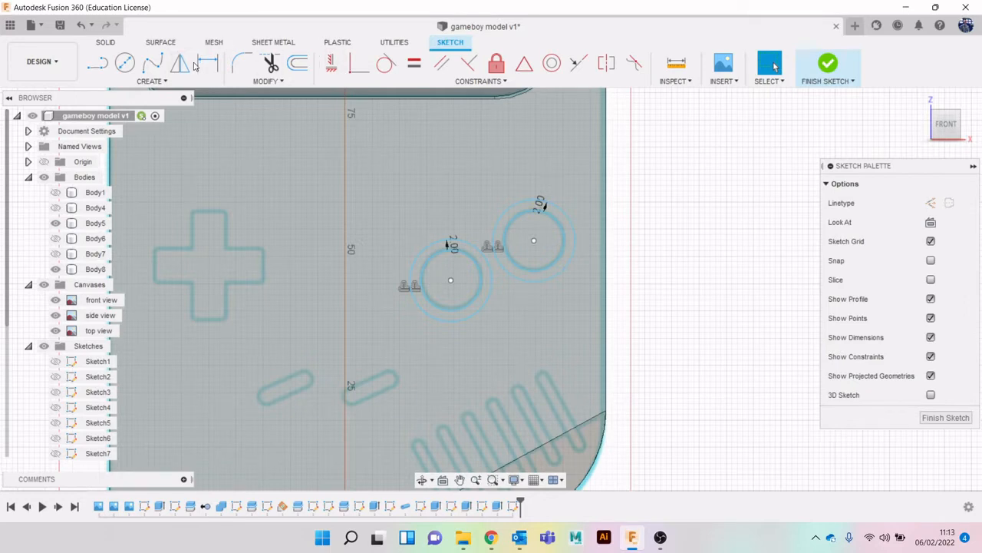
pyautogui.press('l')
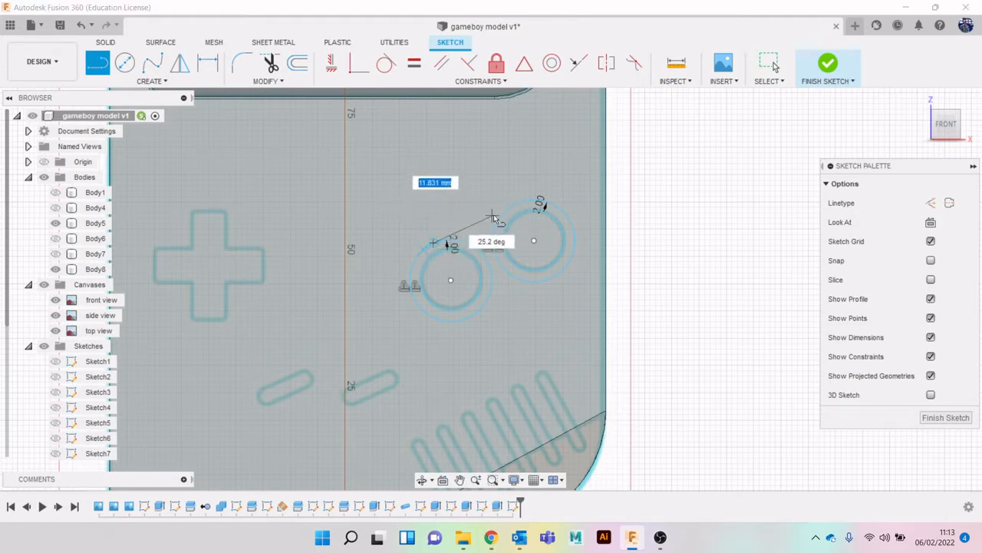
pyautogui.press('Escape')
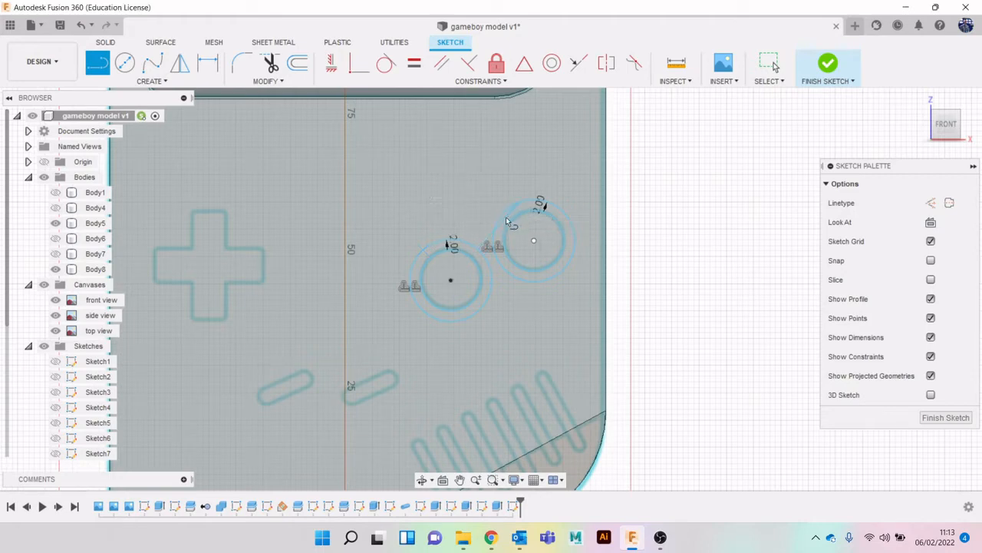
pyautogui.press('Escape')
pyautogui.click(486, 246)
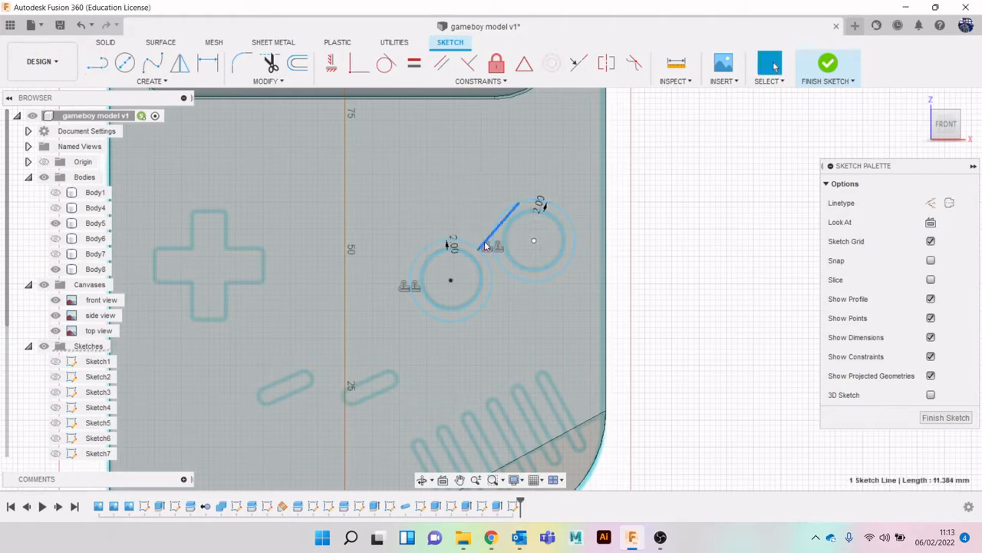
pyautogui.press('Delete')
# Draw two straight lines joining the outer offset circles, one along each side of the button pair.
pyautogui.press('l')
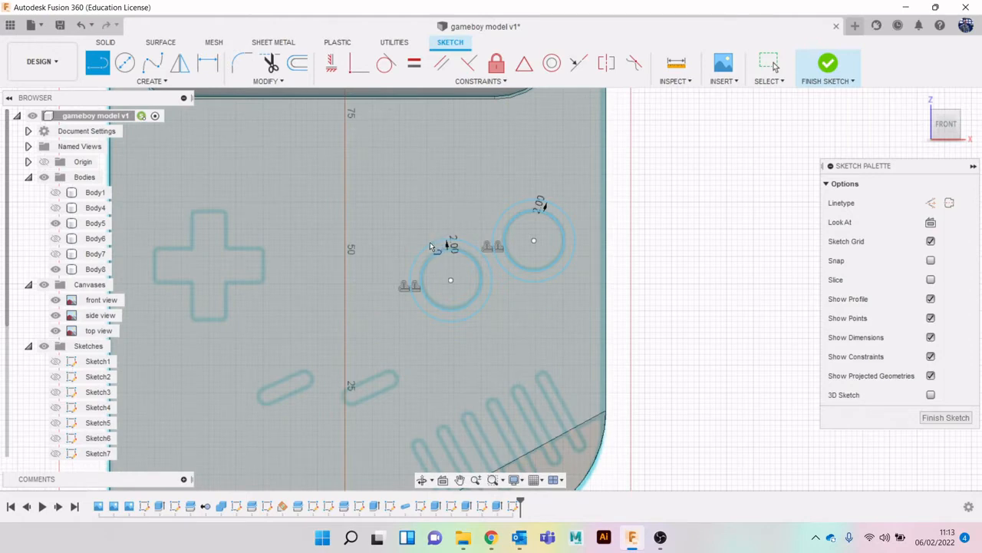
pyautogui.click(517, 202)
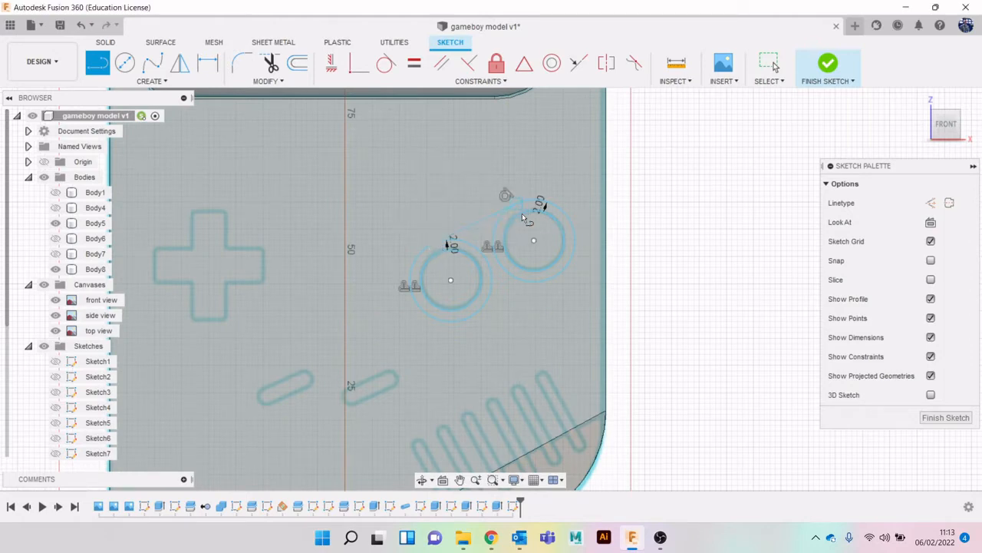
pyautogui.click(555, 275)
pyautogui.click(468, 315)
pyautogui.press('Escape')
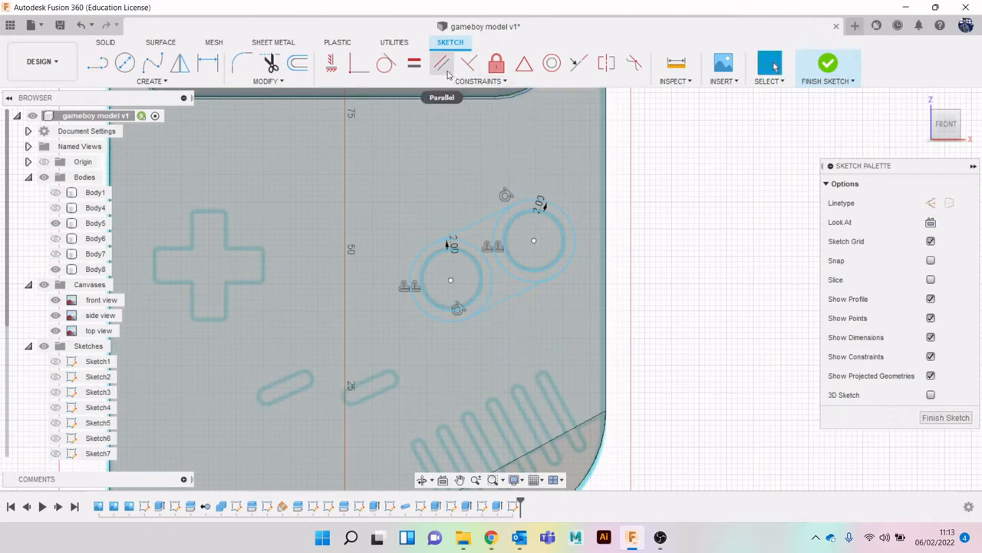
# Add tangent constraints between the two joining lines and the outer offset circles.
pyautogui.click(386, 64)
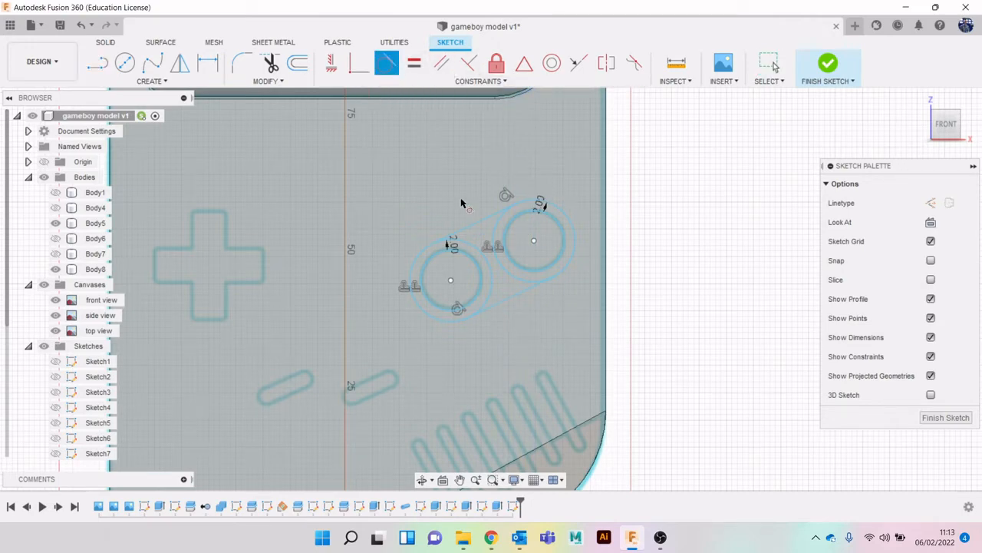
pyautogui.click(466, 228)
pyautogui.click(424, 265)
pyautogui.click(530, 285)
pyautogui.click(532, 275)
pyautogui.click(500, 303)
pyautogui.click(479, 298)
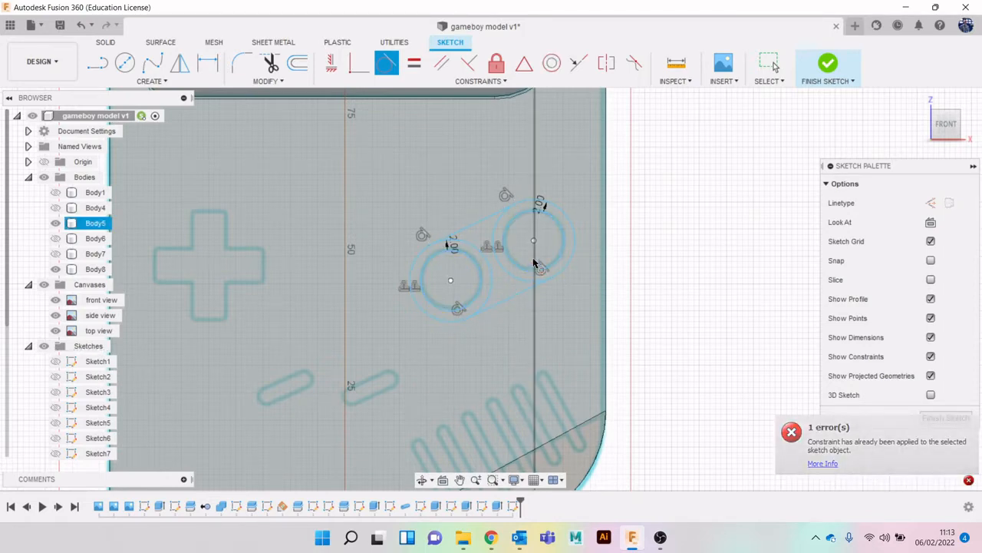
pyautogui.press('Escape')
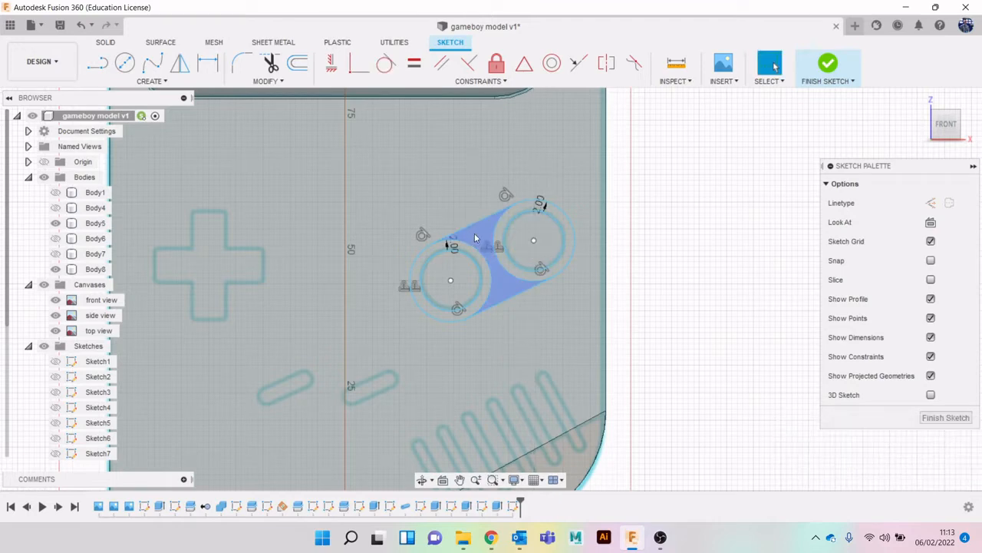
# Trim the inner arcs of the outer circles to leave one slot-shaped outline around both buttons.
pyautogui.press('t')
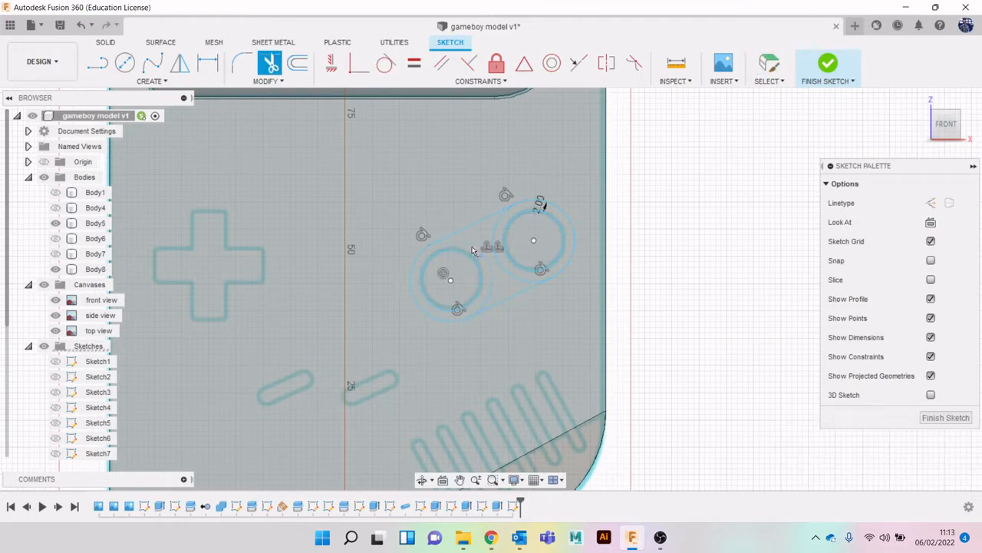
pyautogui.click(500, 247)
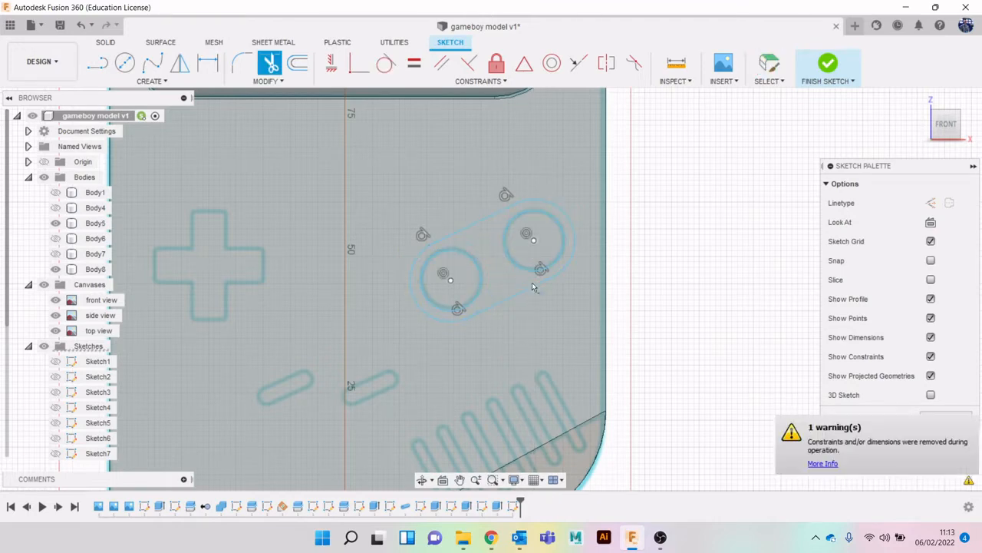
pyautogui.press('Escape')
# Extrude the slot profile around the two button circles as a cut 0.989 mm deep into the casing.
pyautogui.click(493, 245)
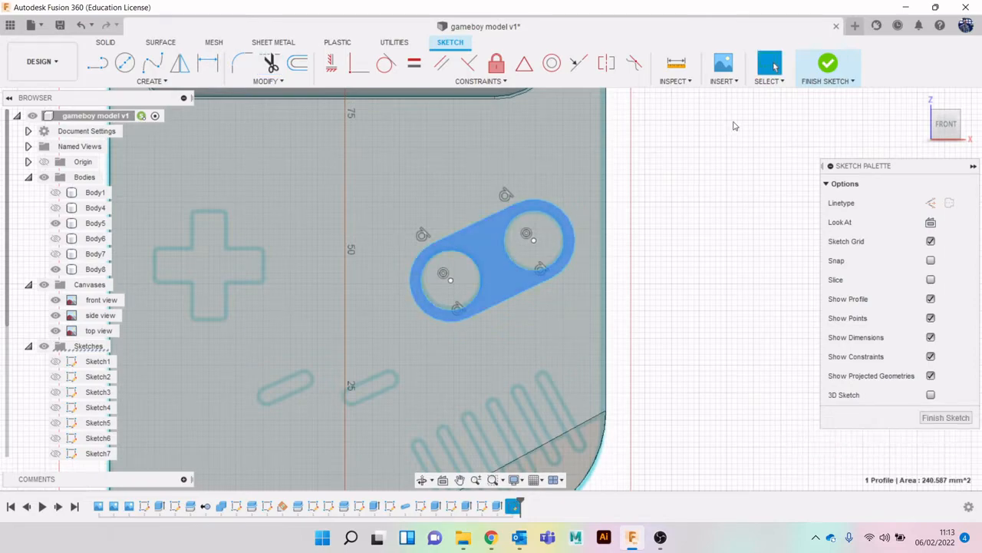
pyautogui.press('e')
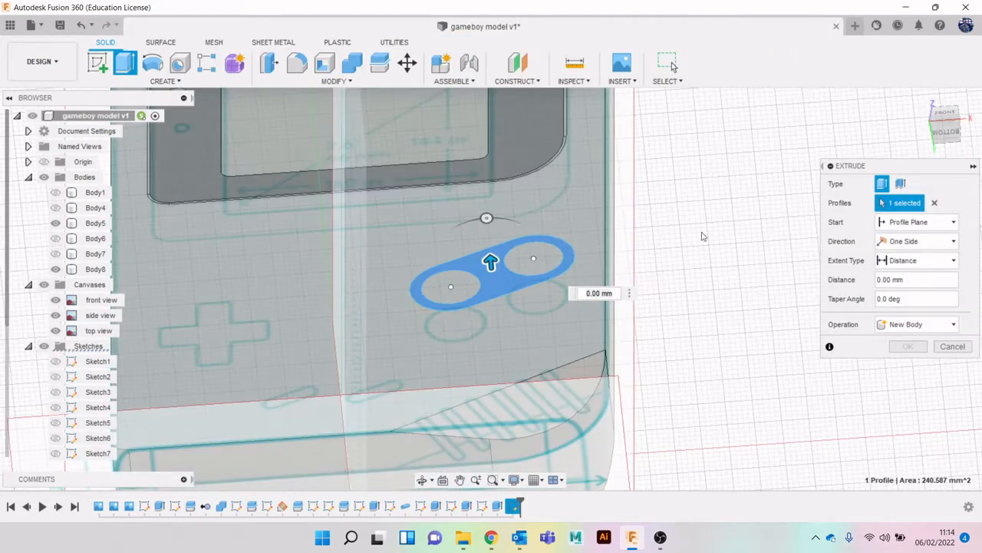
pyautogui.moveTo(491, 261); pyautogui.dragTo(496, 281)
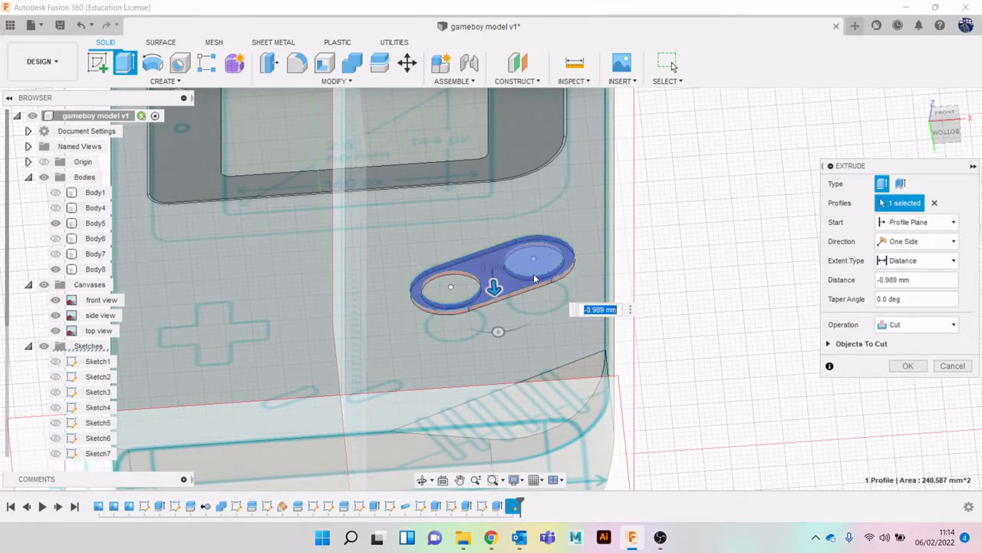
pyautogui.click(893, 368)
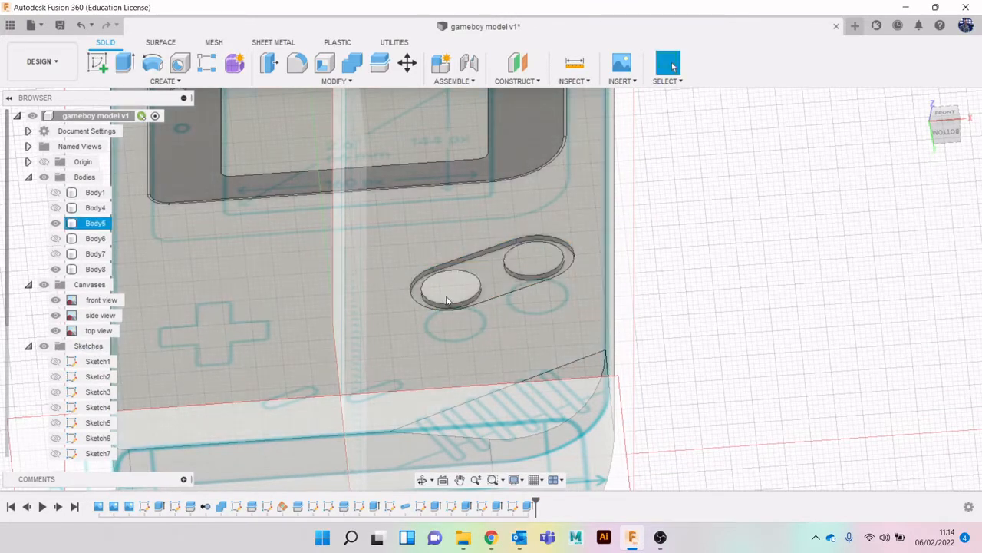
pyautogui.scroll(1, 451, 299)
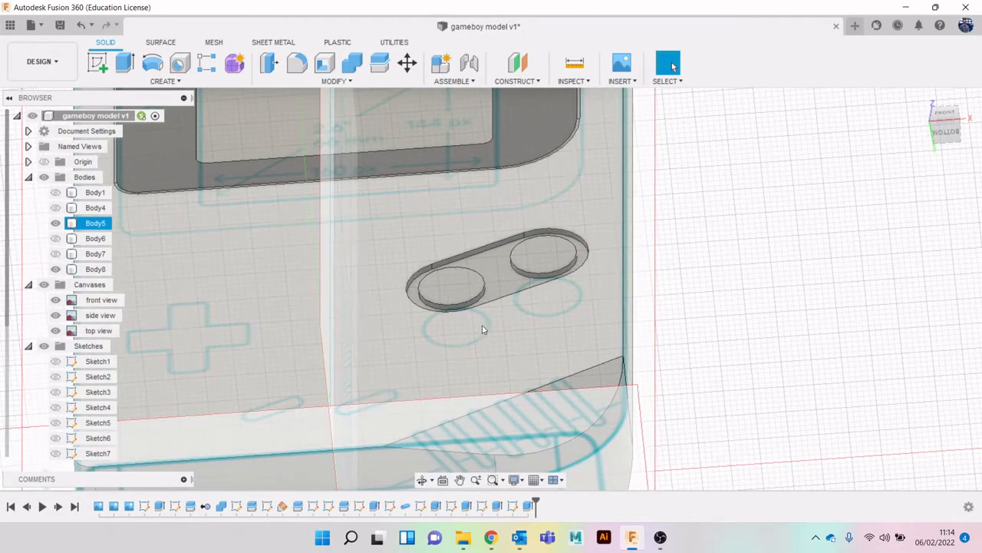
# Check the reference photo, and fillet the button recess's floor face and upper rim edges with a 0.753 mm radius.
pyautogui.click(491, 537)
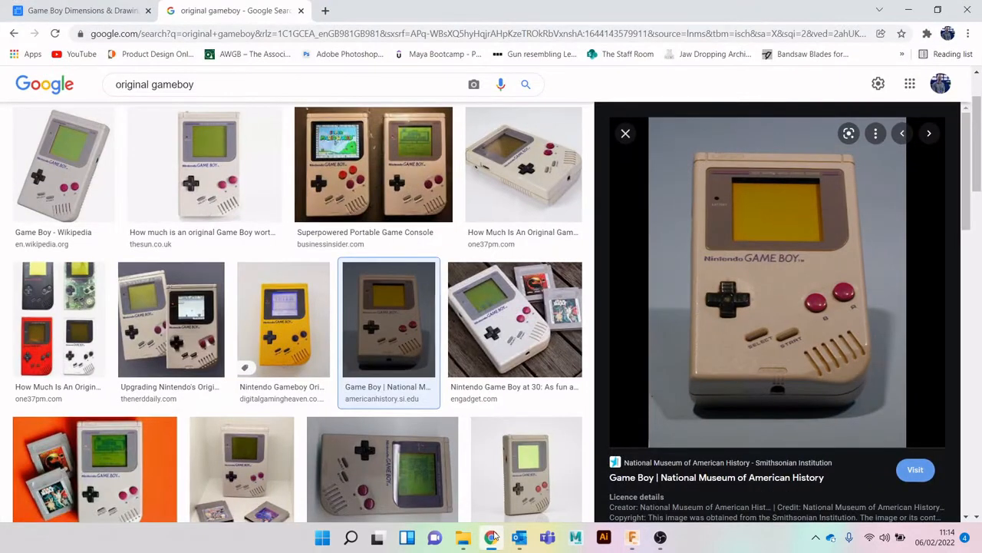
pyautogui.click(494, 536)
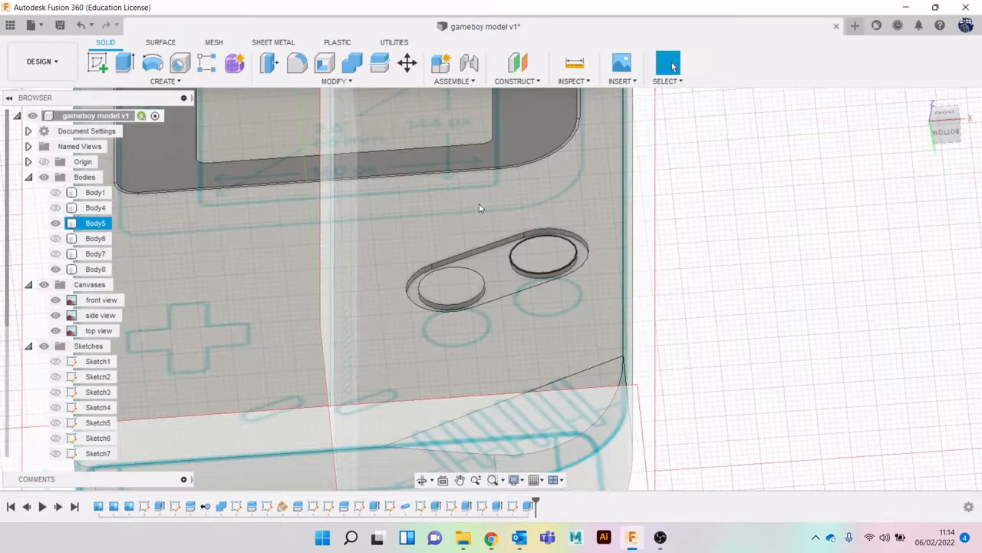
pyautogui.click(298, 67)
pyautogui.scroll(2, 509, 299)
pyautogui.click(490, 254)
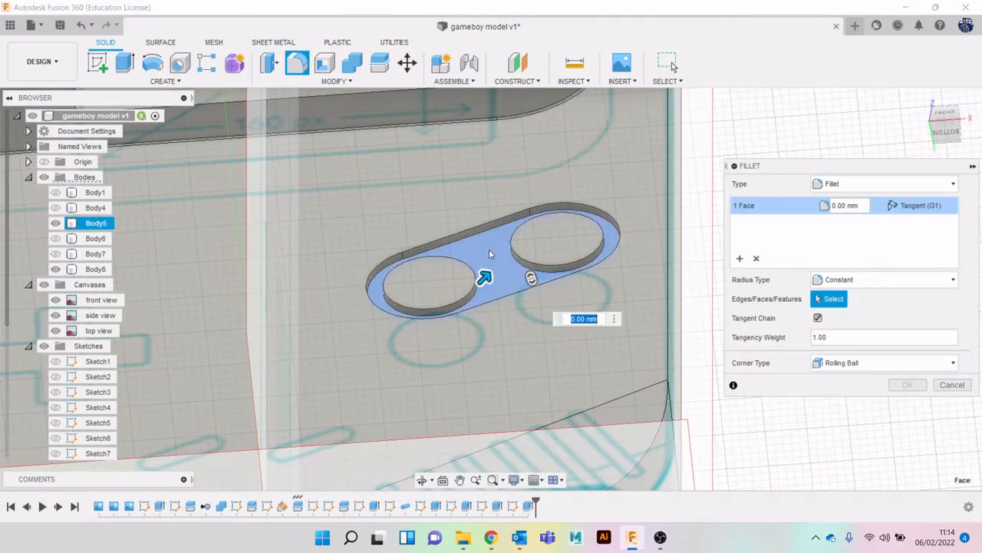
pyautogui.click(484, 222)
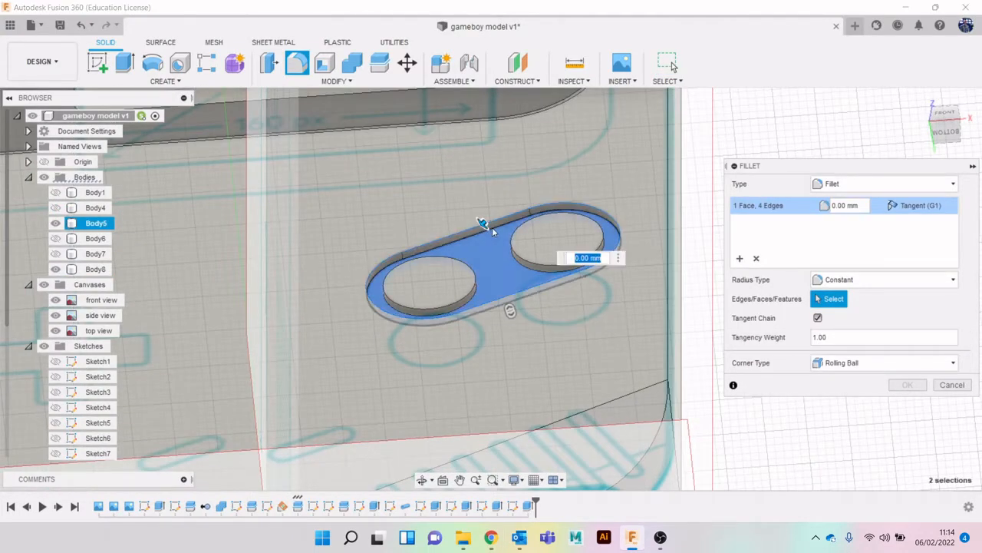
pyautogui.write('0.753')
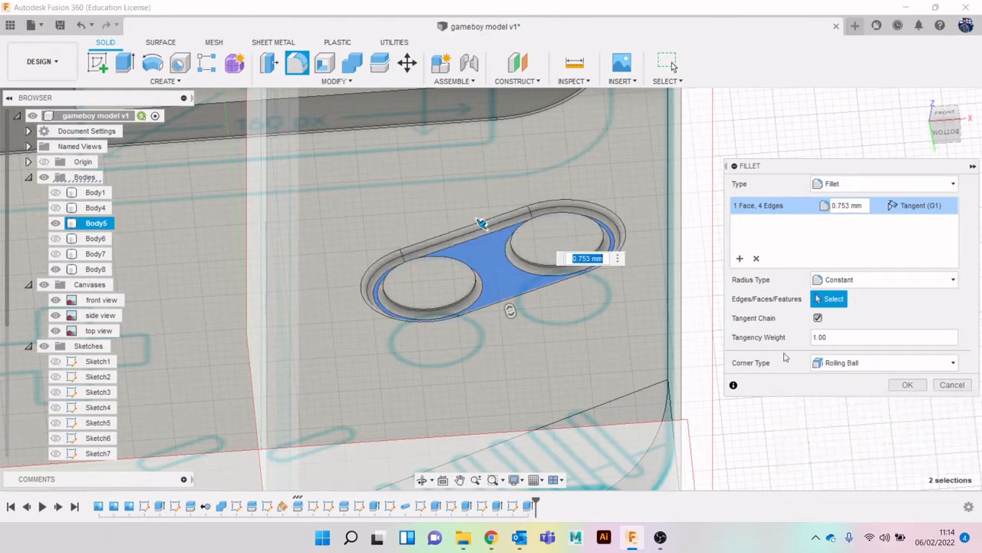
pyautogui.click(905, 385)
pyautogui.scroll(-2, 644, 311)
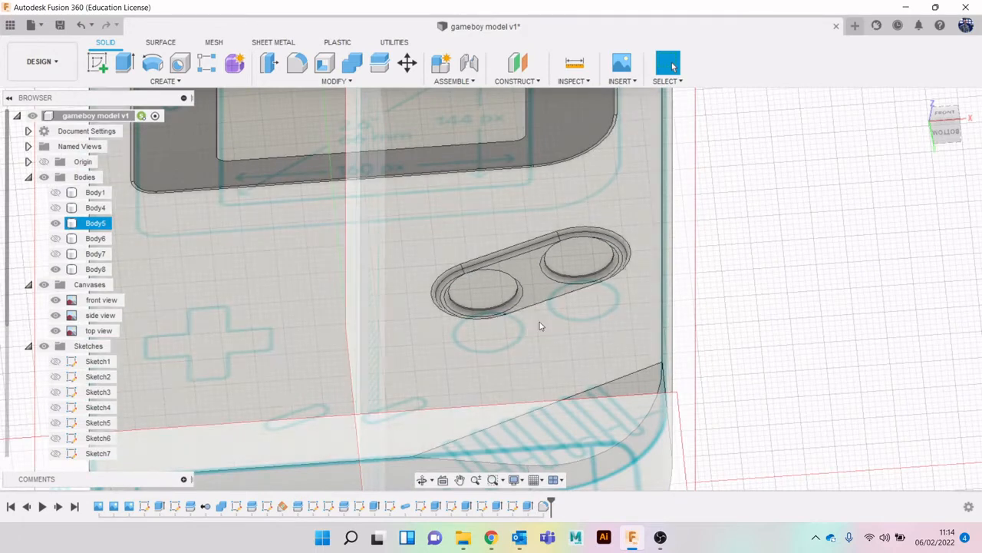
# Edit the recess fillet to round only the slot's rim and outer floor edges, excluding the edges around the buttons.
pyautogui.rightClick(544, 505)
pyautogui.click(571, 393)
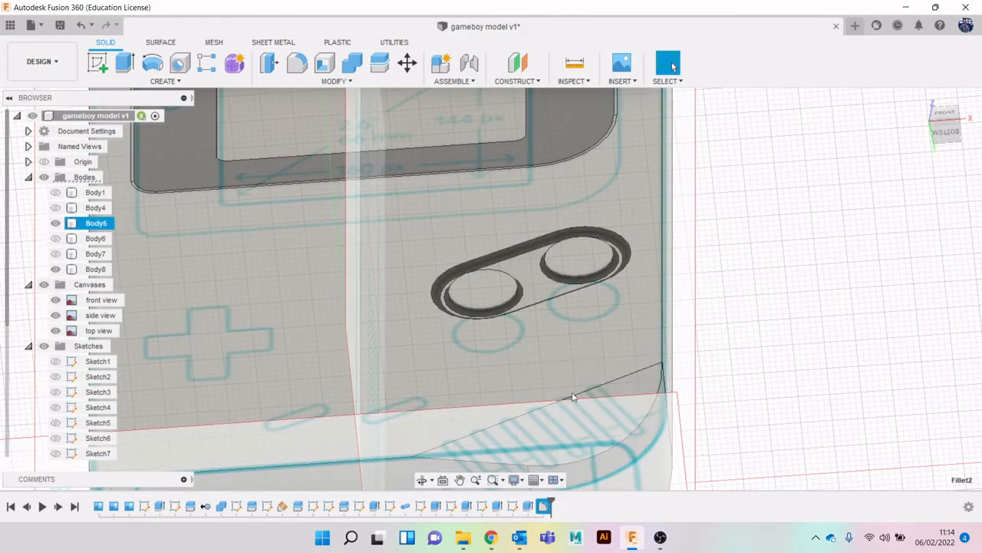
pyautogui.click(547, 286)
pyautogui.scroll(4, 540, 268)
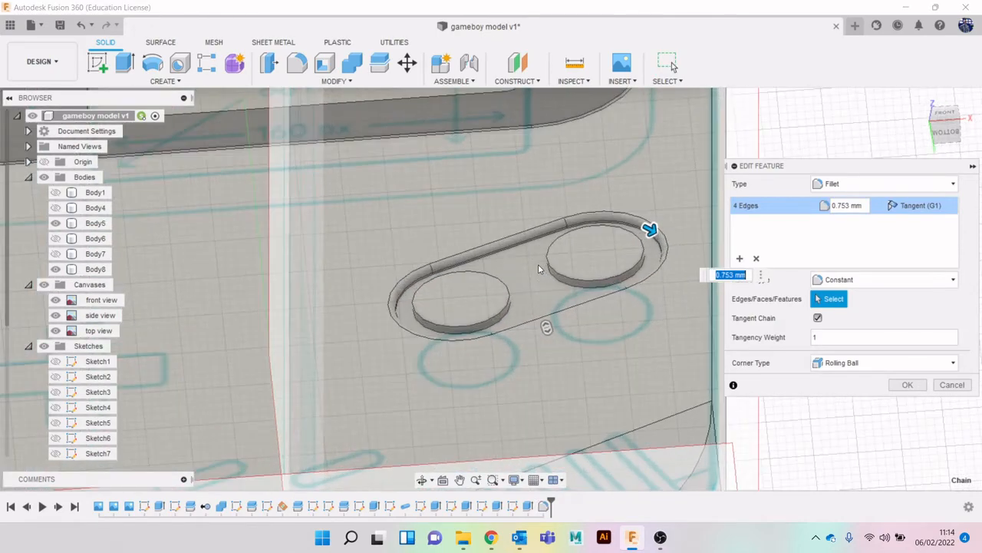
pyautogui.click(535, 274)
pyautogui.scroll(-2, 537, 276)
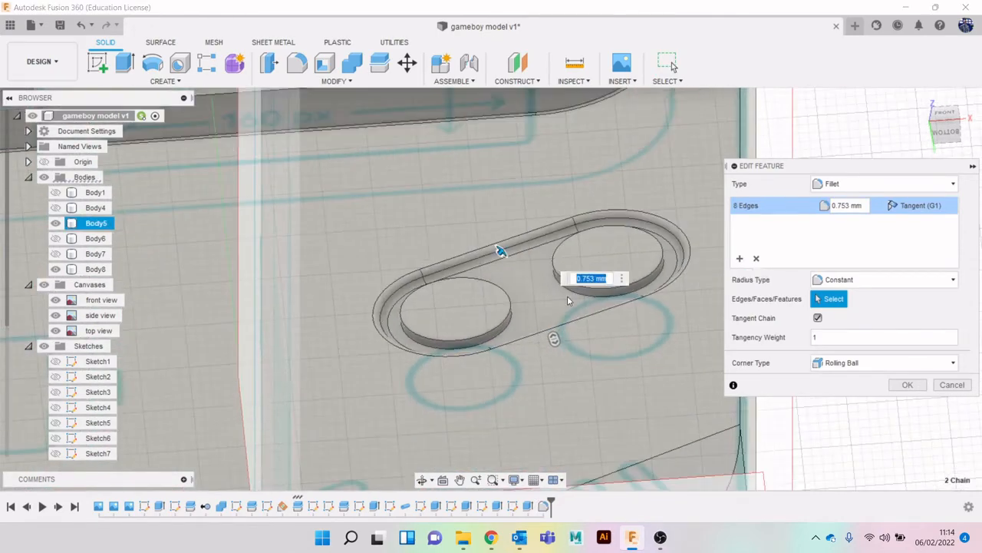
pyautogui.click(899, 384)
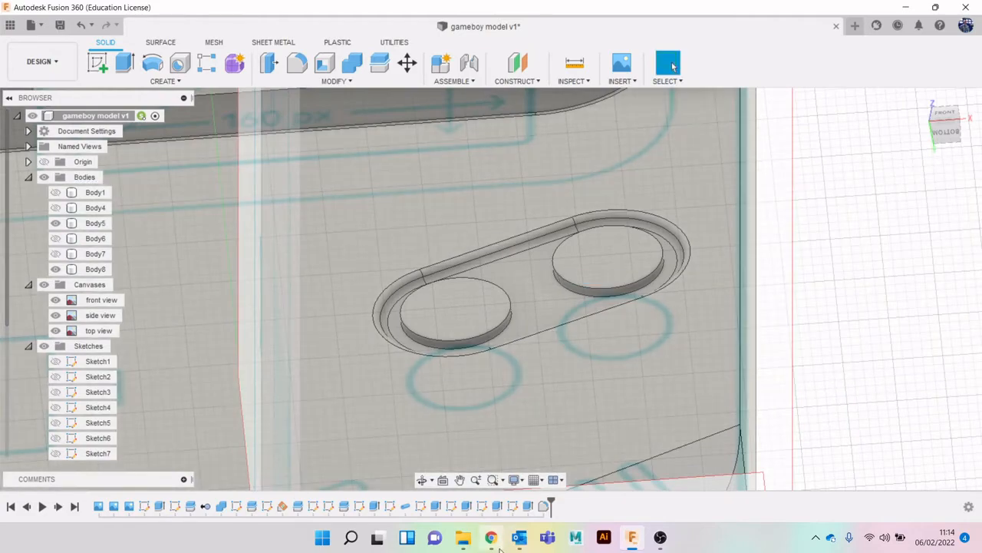
# Compare with the reference photo, and extrude both round button faces 1.382 mm outward, joined to the casing.
pyautogui.click(499, 549)
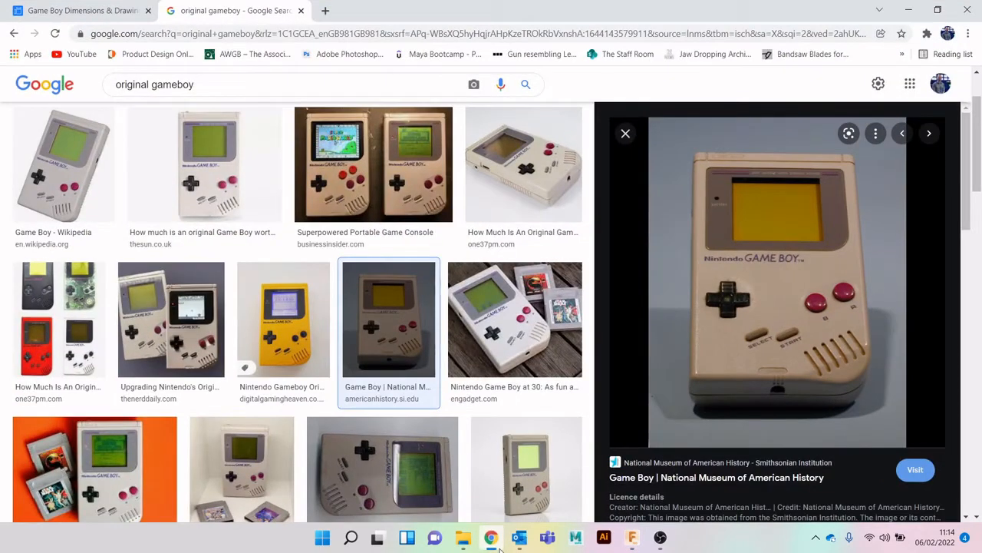
pyautogui.click(499, 550)
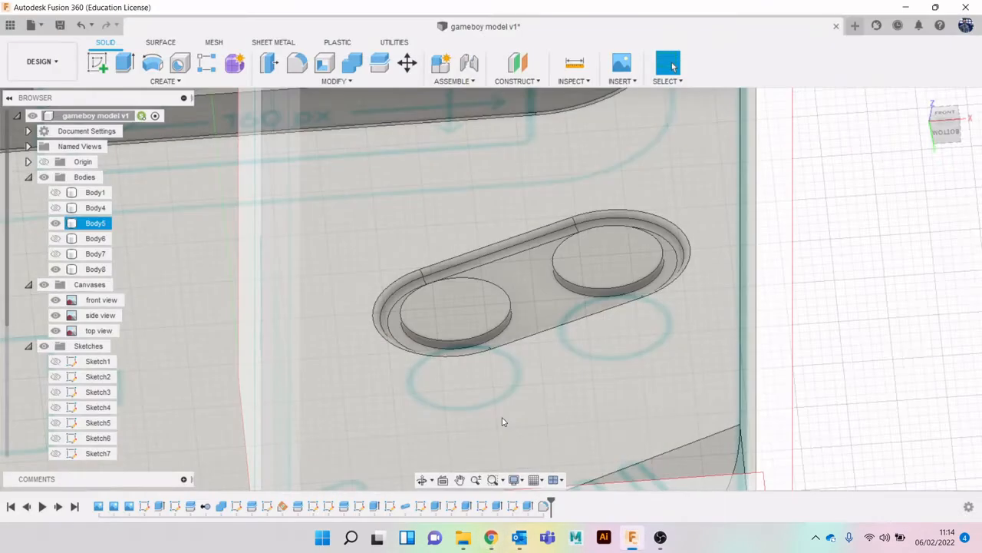
pyautogui.press('e')
pyautogui.click(474, 319)
pyautogui.click(606, 257)
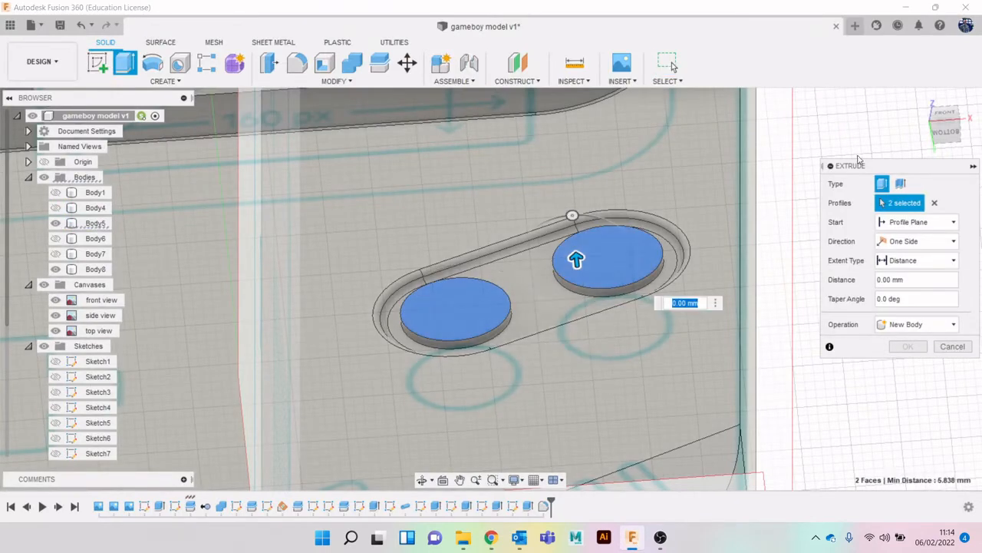
pyautogui.moveTo(947, 131); pyautogui.dragTo(945, 110)
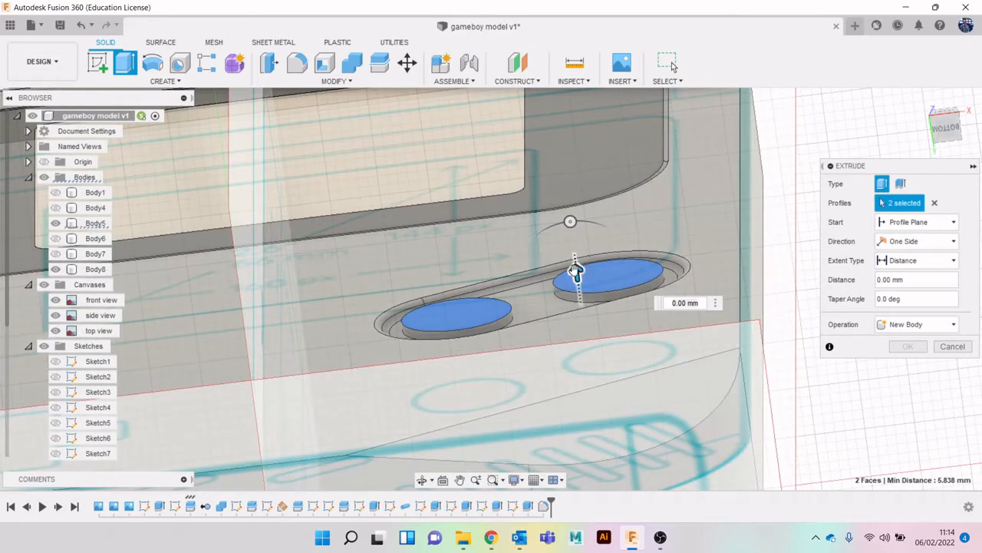
pyautogui.moveTo(576, 270); pyautogui.dragTo(574, 261)
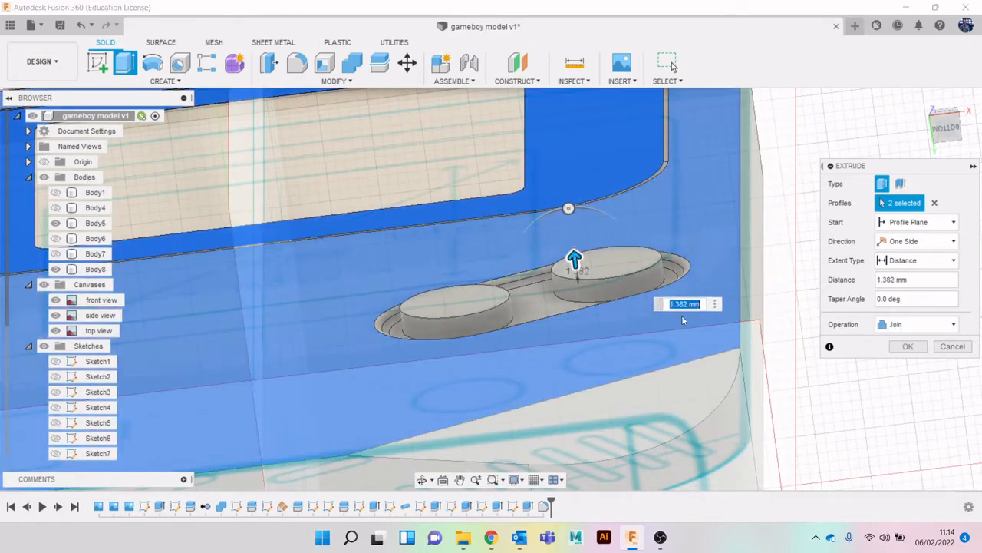
pyautogui.click(906, 348)
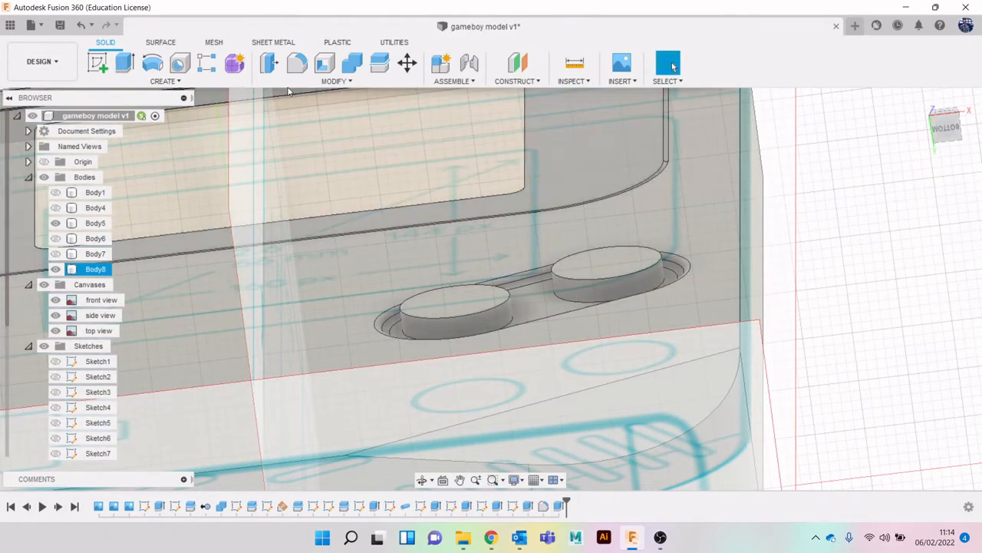
# Fillet the top faces of both round buttons with a 1.484 mm radius.
pyautogui.click(298, 65)
pyautogui.click(461, 299)
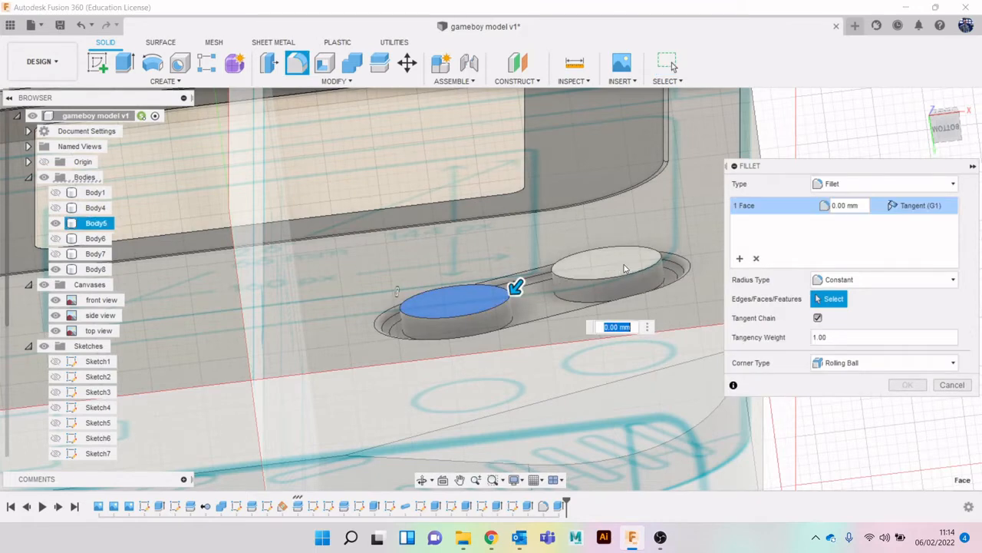
pyautogui.click(608, 278)
pyautogui.moveTo(665, 248); pyautogui.dragTo(663, 254)
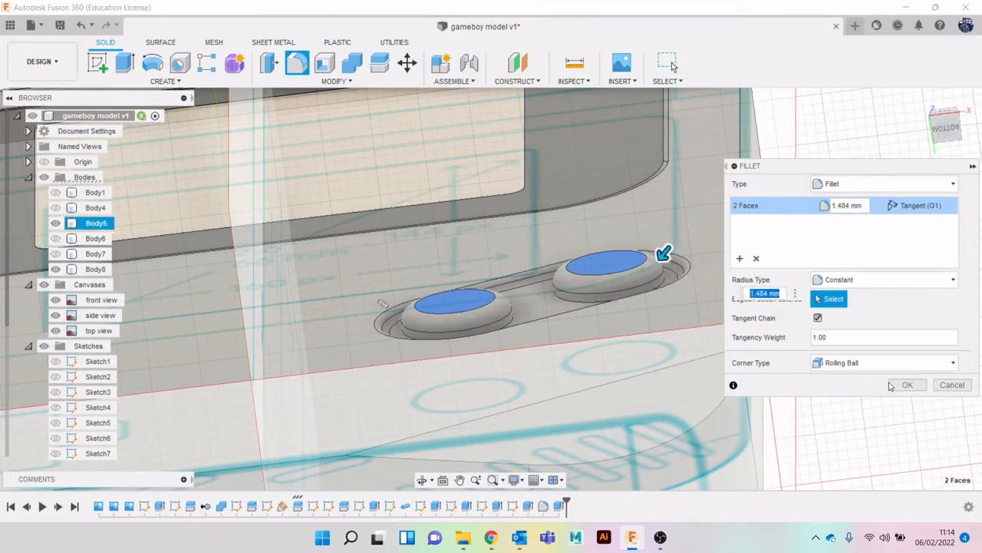
pyautogui.click(902, 385)
# Recheck the reference photo, and cut a circular pipe of 0.4 mm section size around the upper-right button's base edge.
pyautogui.click(491, 537)
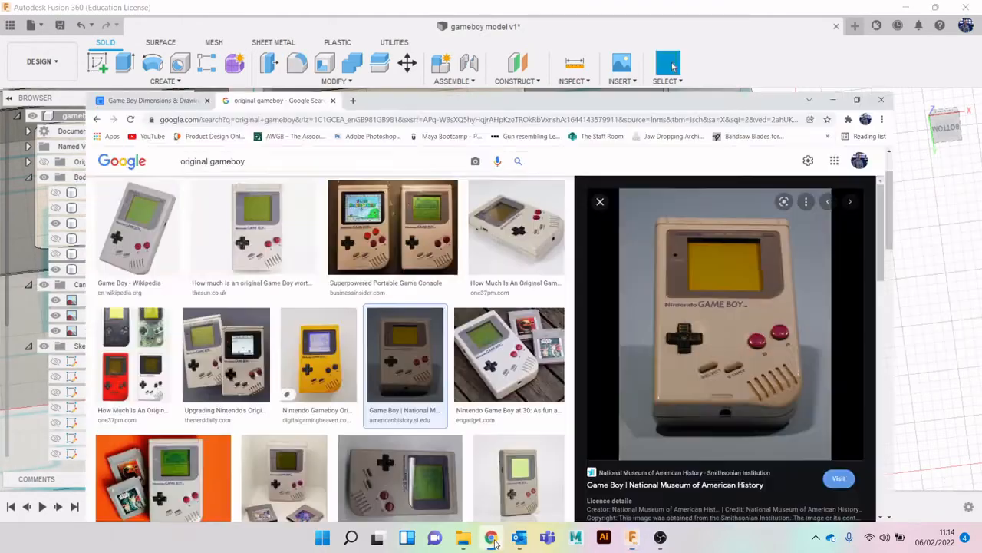
pyautogui.click(495, 542)
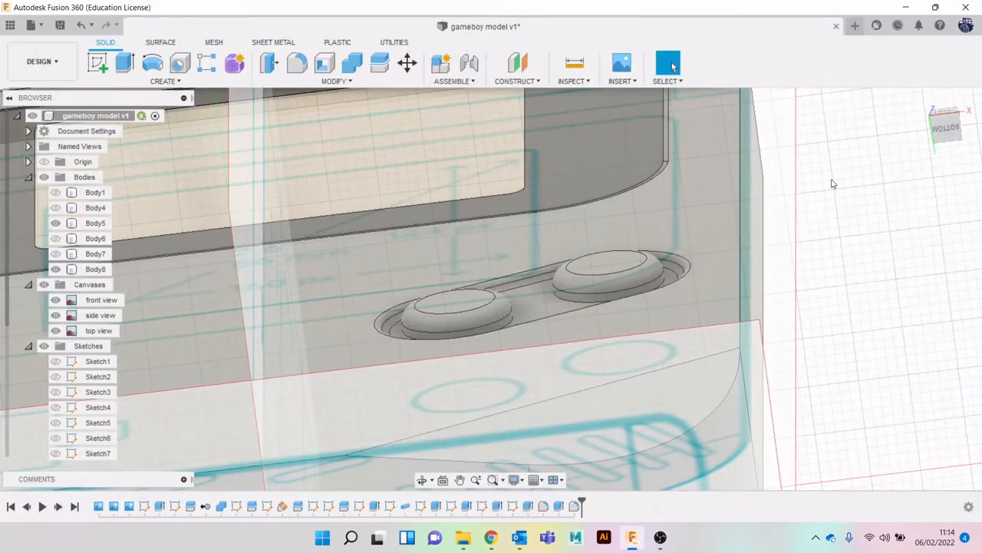
pyautogui.moveTo(943, 126); pyautogui.dragTo(944, 148)
pyautogui.scroll(2, 554, 323)
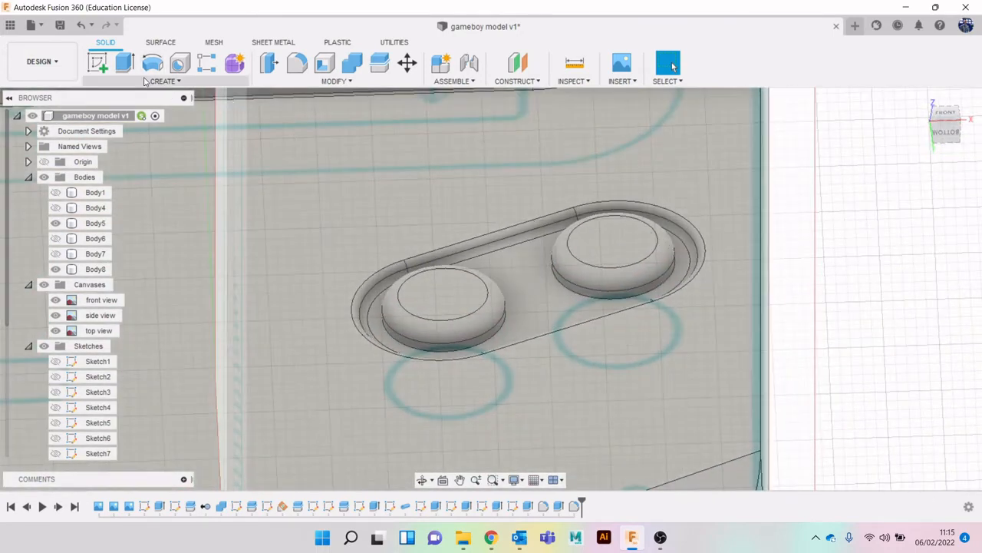
pyautogui.click(144, 82)
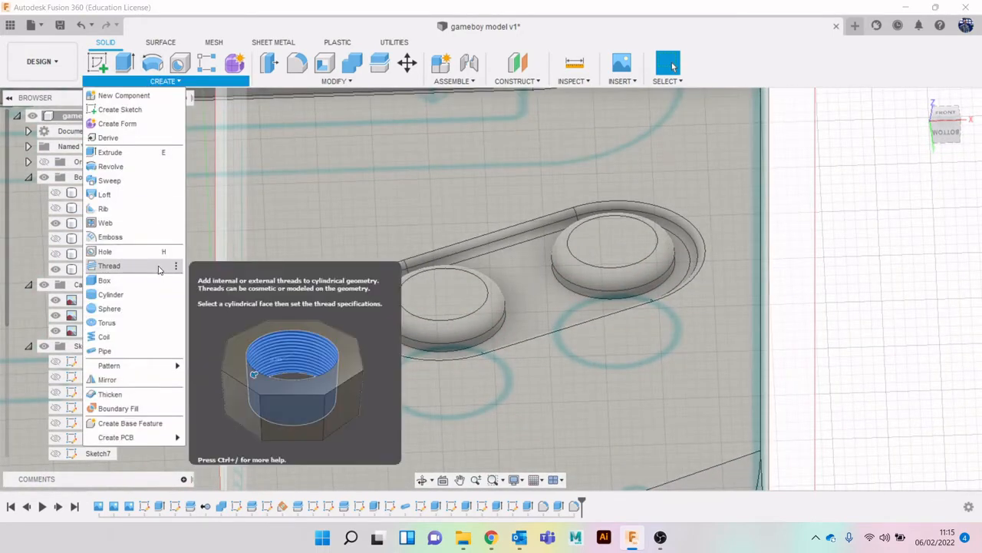
pyautogui.click(155, 353)
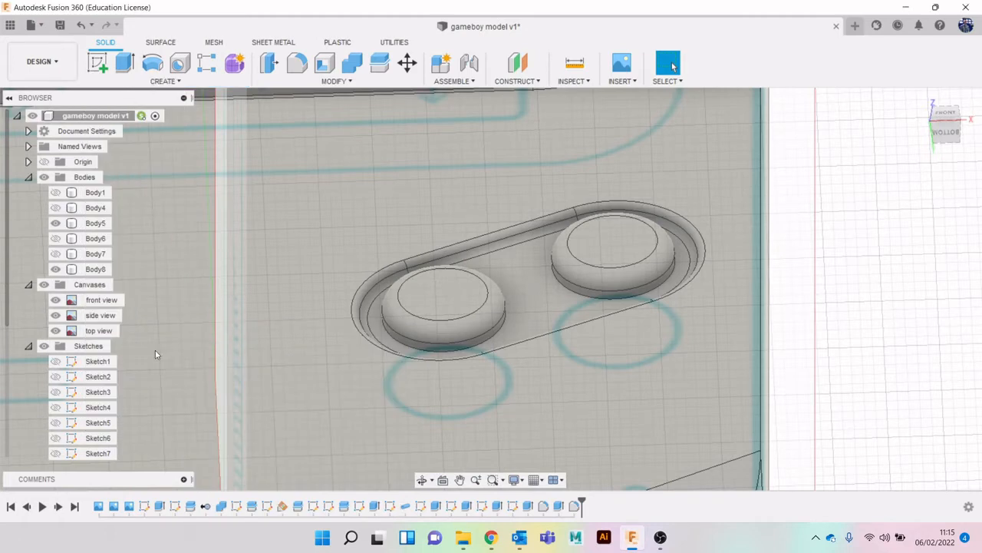
pyautogui.click(603, 300)
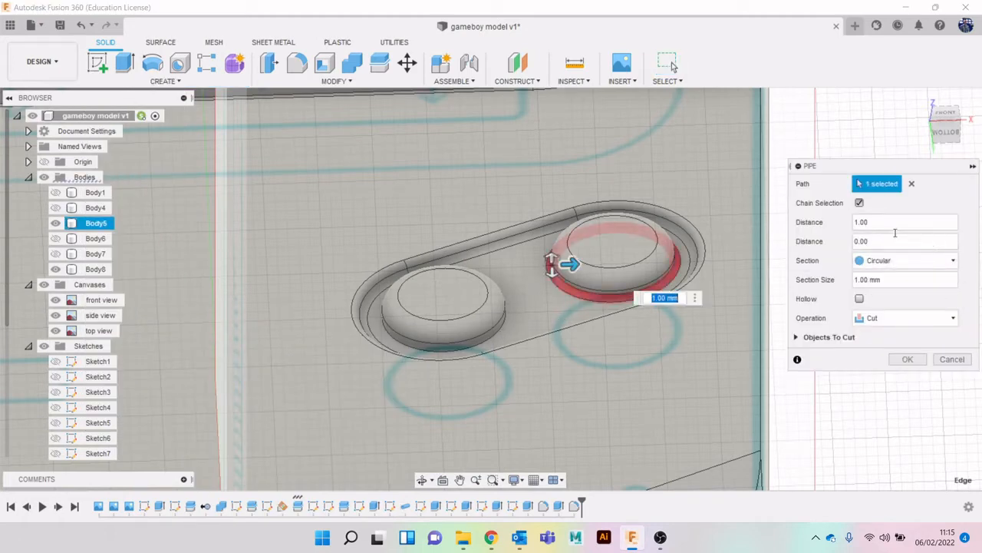
pyautogui.click(908, 280)
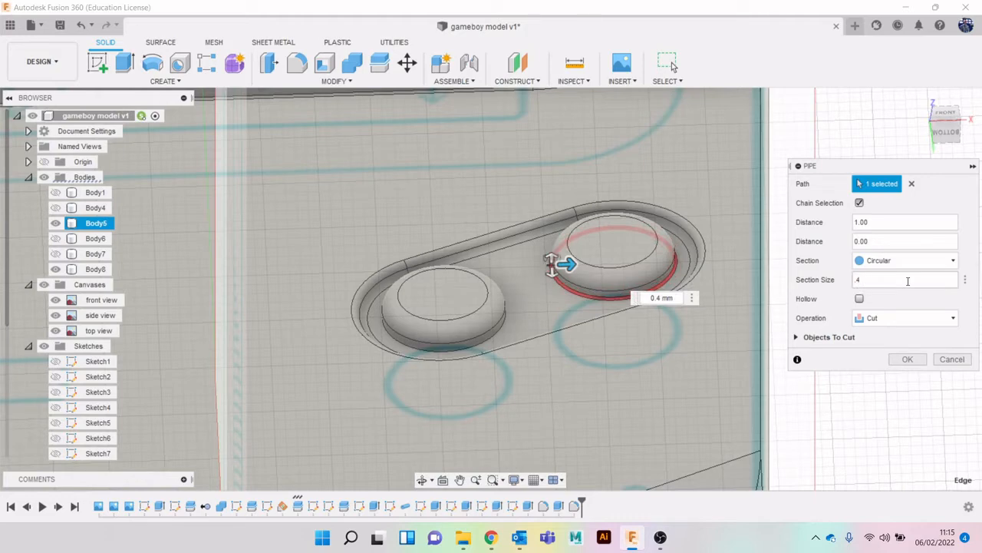
pyautogui.press('Return')
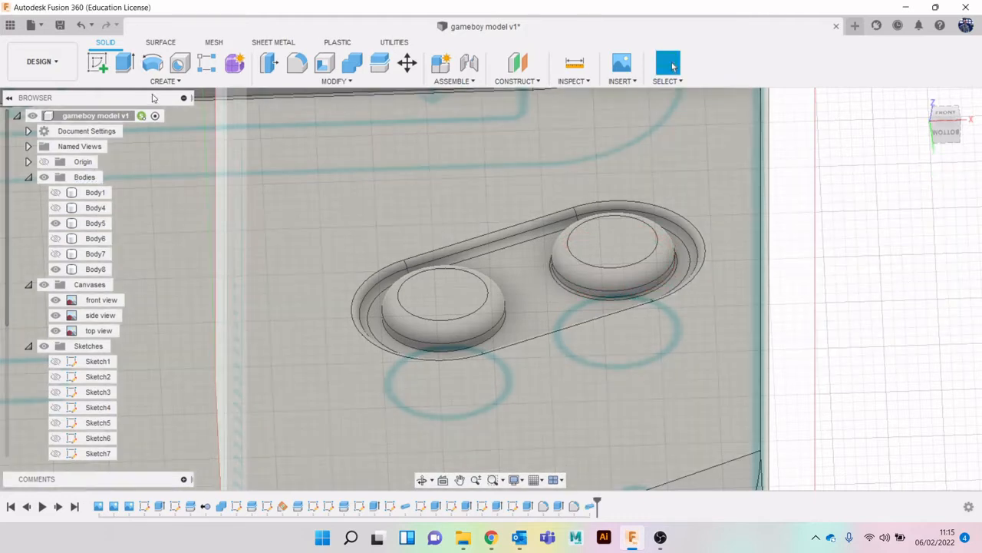
# Hide the canvases in the Render workspace, examine the groove around the button base, and return to the Design workspace.
pyautogui.click(46, 62)
pyautogui.click(58, 140)
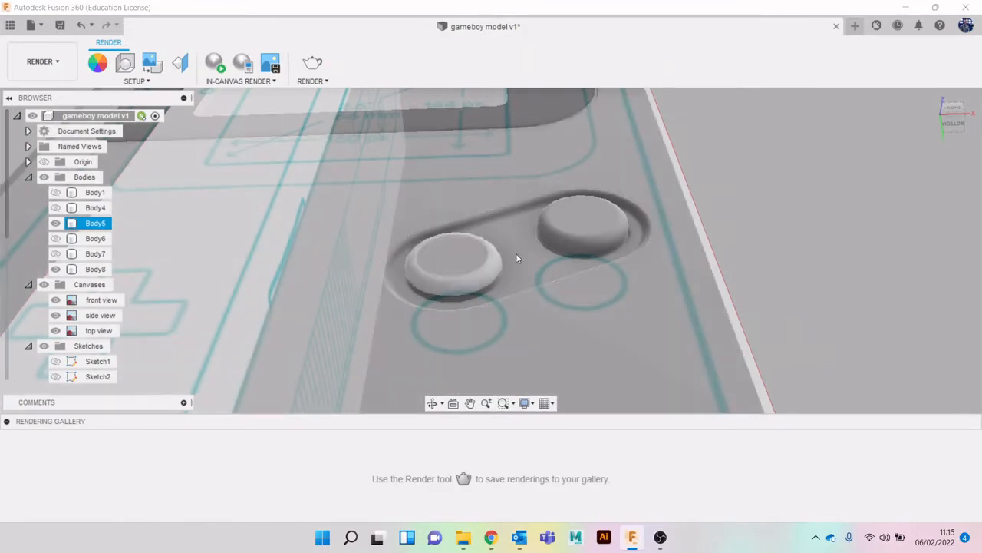
pyautogui.click(44, 284)
pyautogui.scroll(8, 547, 275)
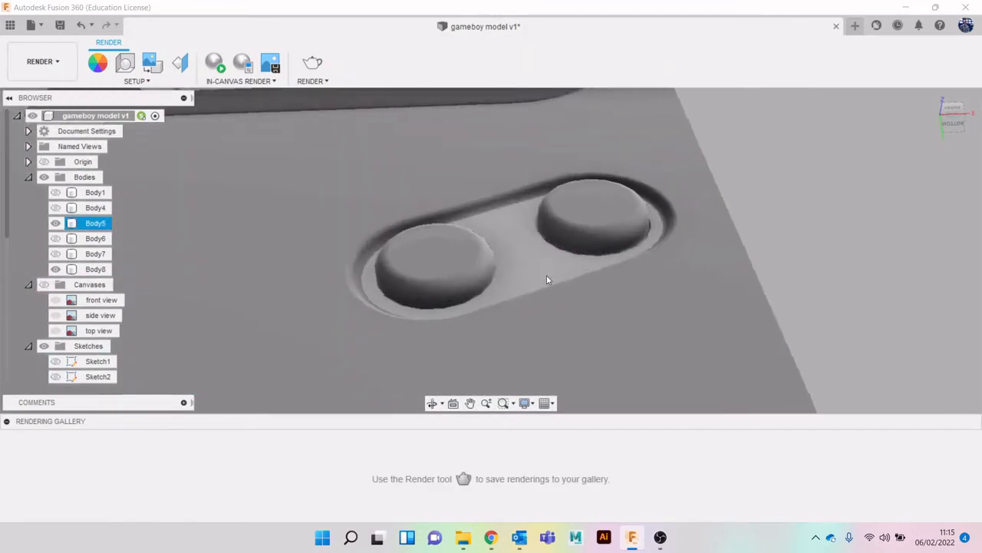
pyautogui.scroll(4, 598, 258)
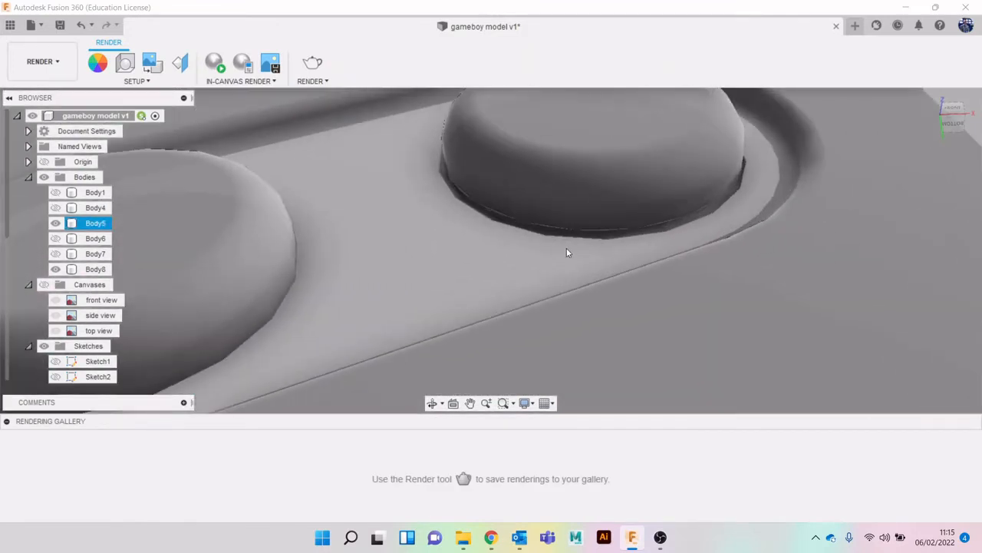
pyautogui.scroll(-4, 515, 235)
pyautogui.click(32, 74)
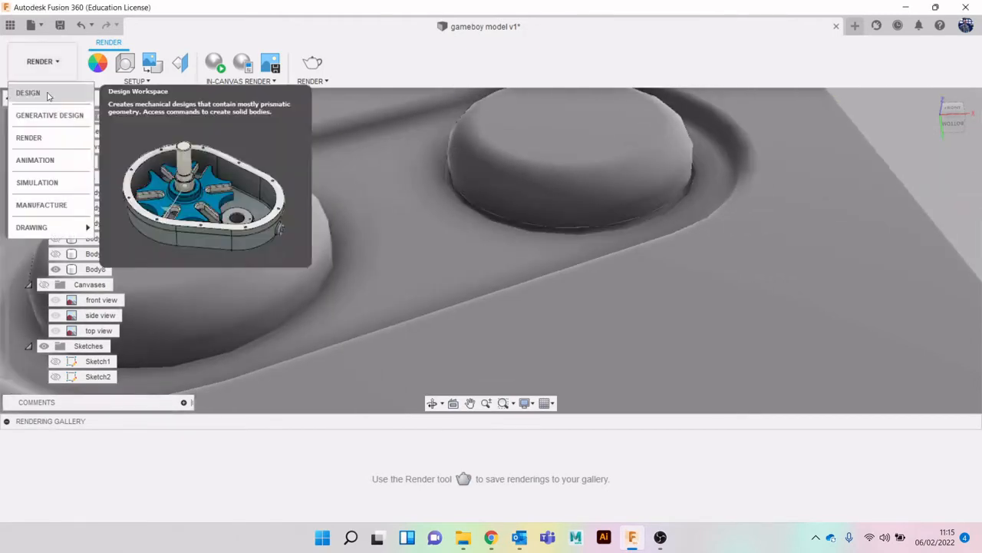
pyautogui.click(33, 94)
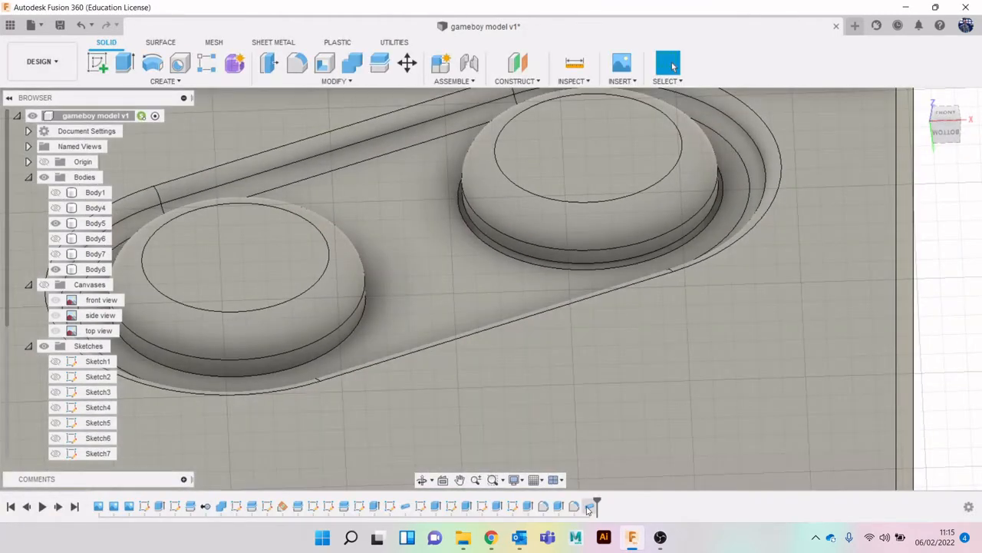
# Set the section size of the pipe cut around the upper-right button's base to 0.7 mm.
pyautogui.rightClick(589, 506)
pyautogui.click(649, 394)
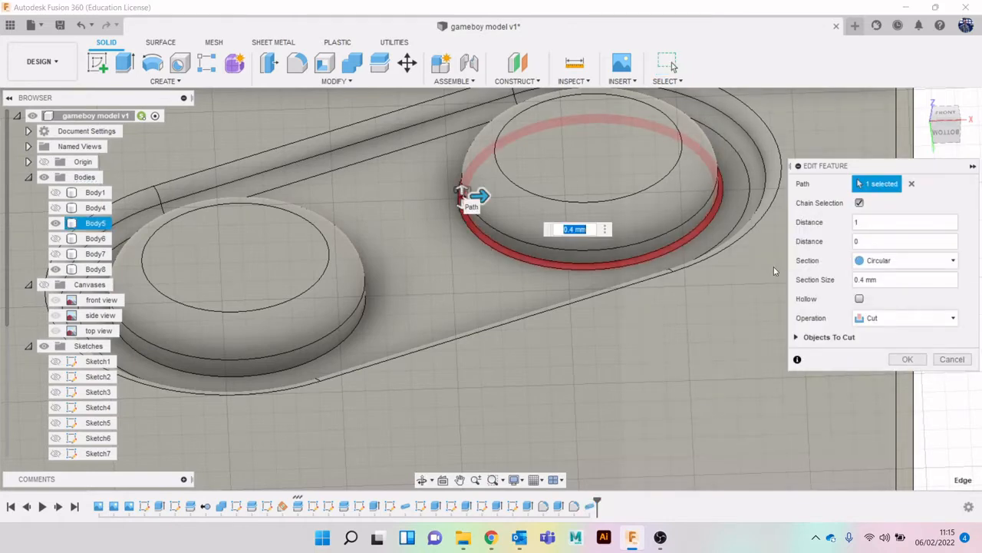
pyautogui.click(898, 281)
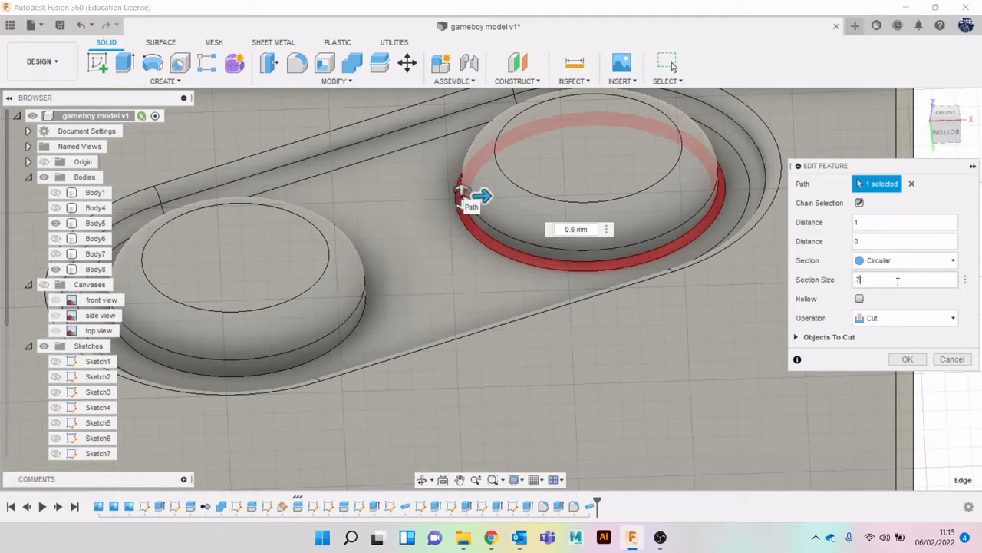
pyautogui.press('Return')
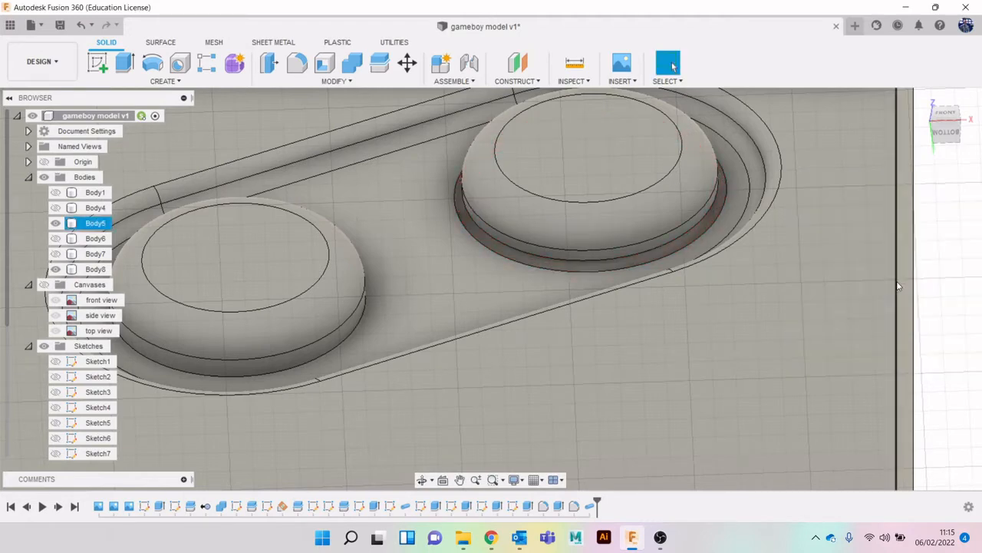
pyautogui.scroll(-3, 821, 289)
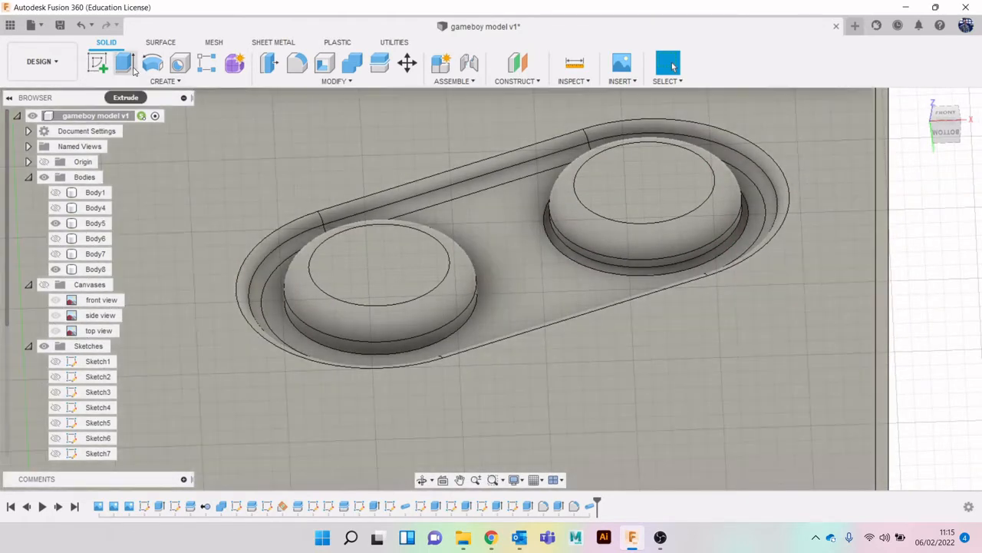
# Cut a circular pipe of 0.7 mm section size around the lower-left round button's base edge.
pyautogui.click(163, 81)
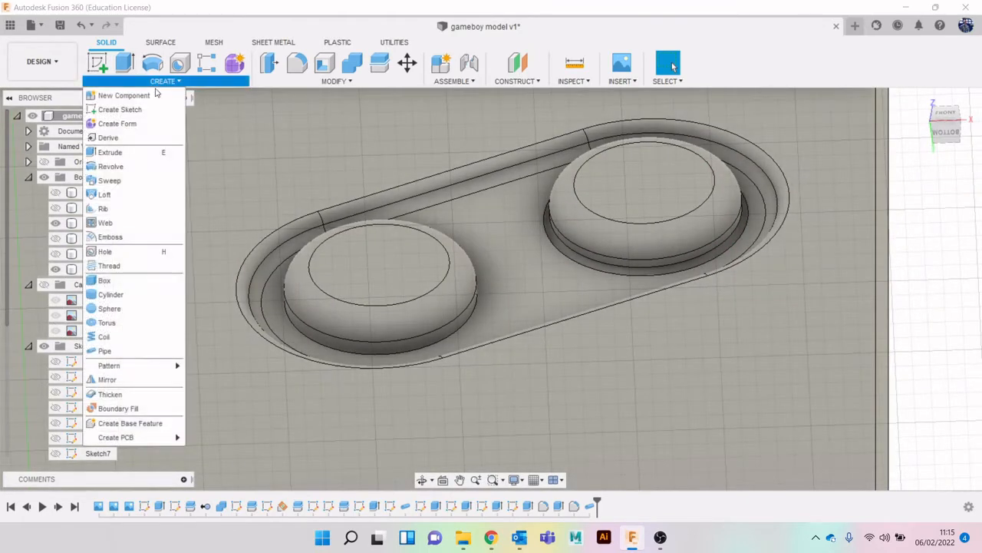
pyautogui.click(158, 351)
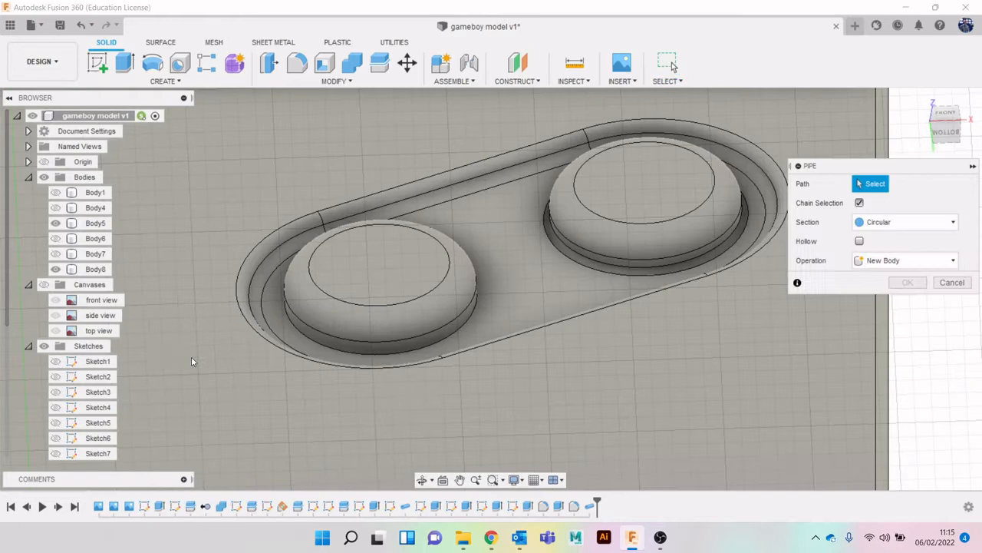
pyautogui.click(361, 353)
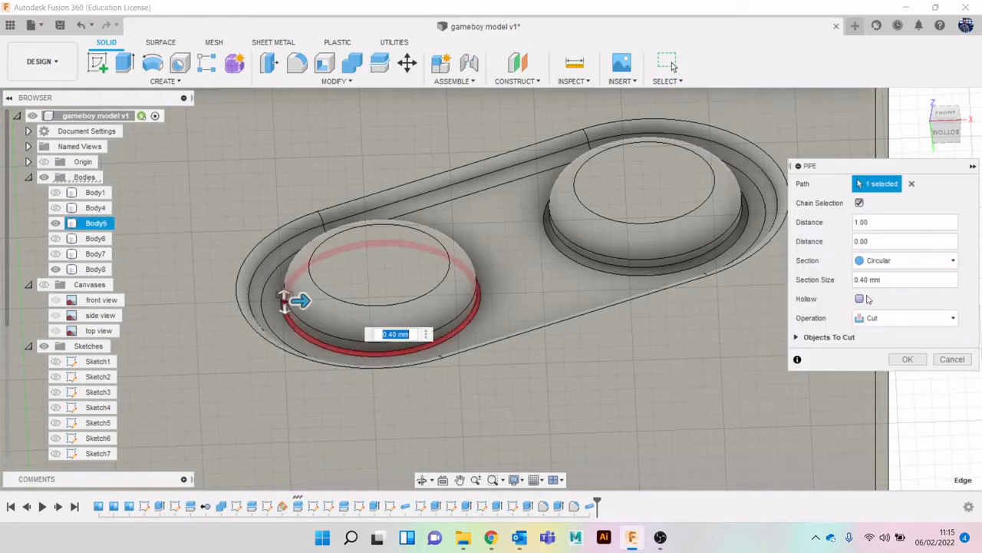
pyautogui.click(892, 281)
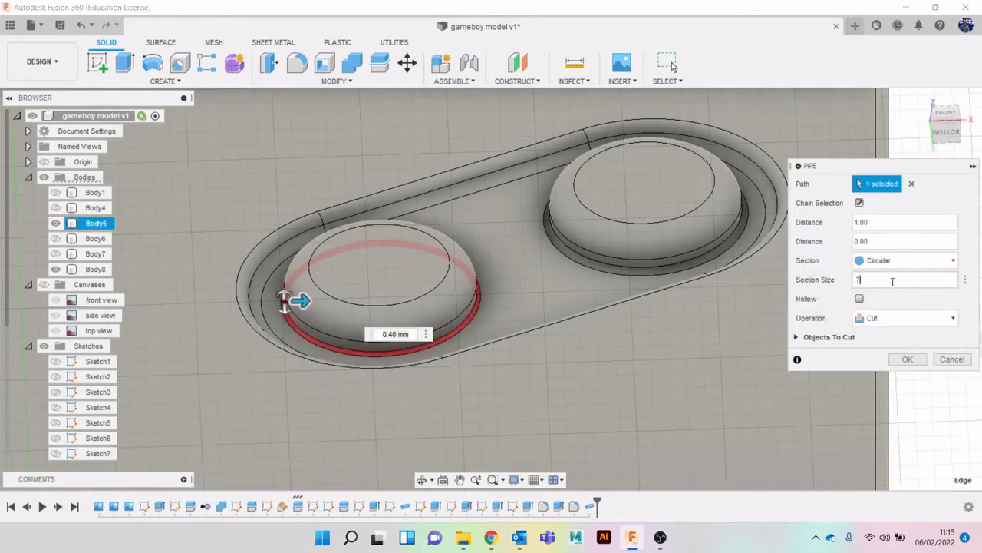
pyautogui.press('Return')
pyautogui.scroll(-2, 893, 285)
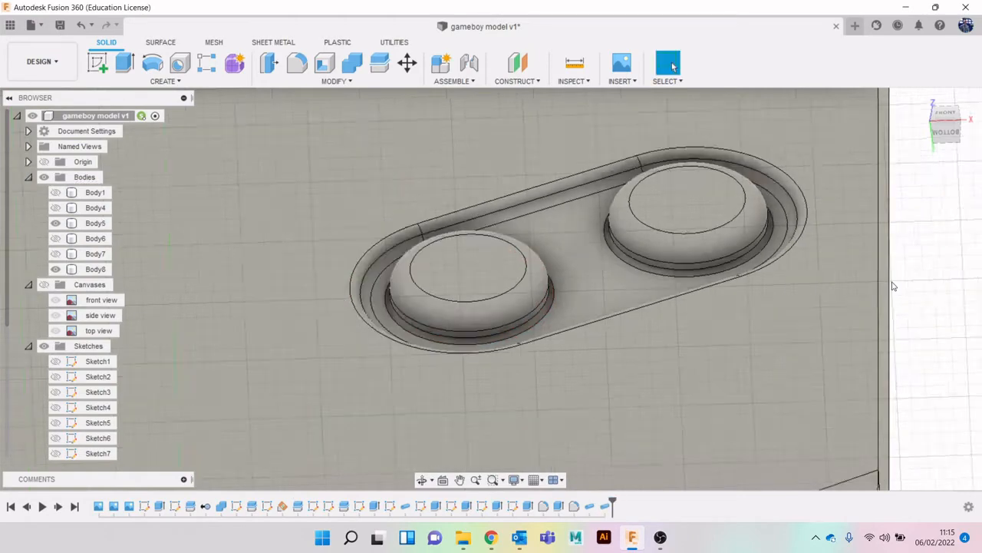
pyautogui.scroll(-4, 822, 265)
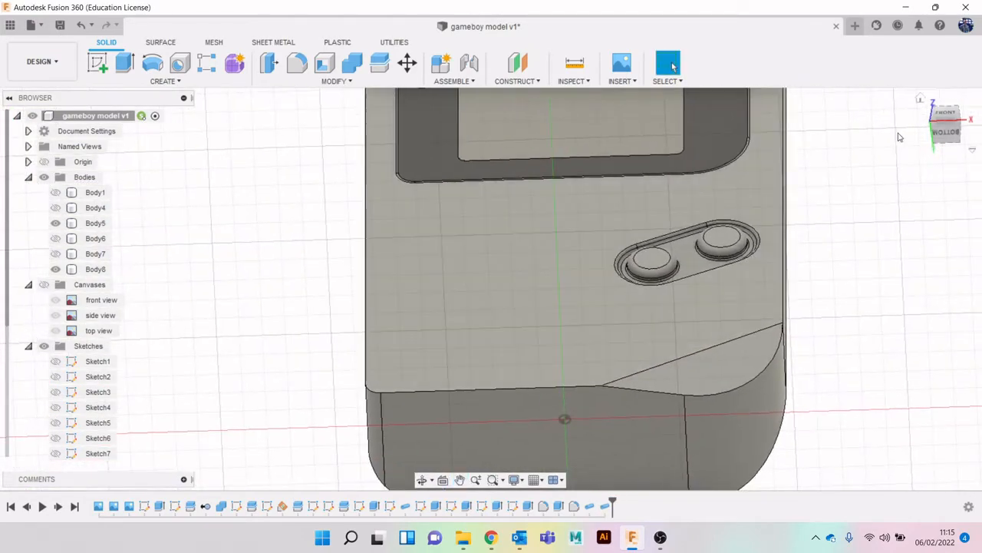
# Look at the casing from the front and show the reference canvases to reveal the small slanted button outlines.
pyautogui.click(943, 119)
pyautogui.scroll(-2, 895, 208)
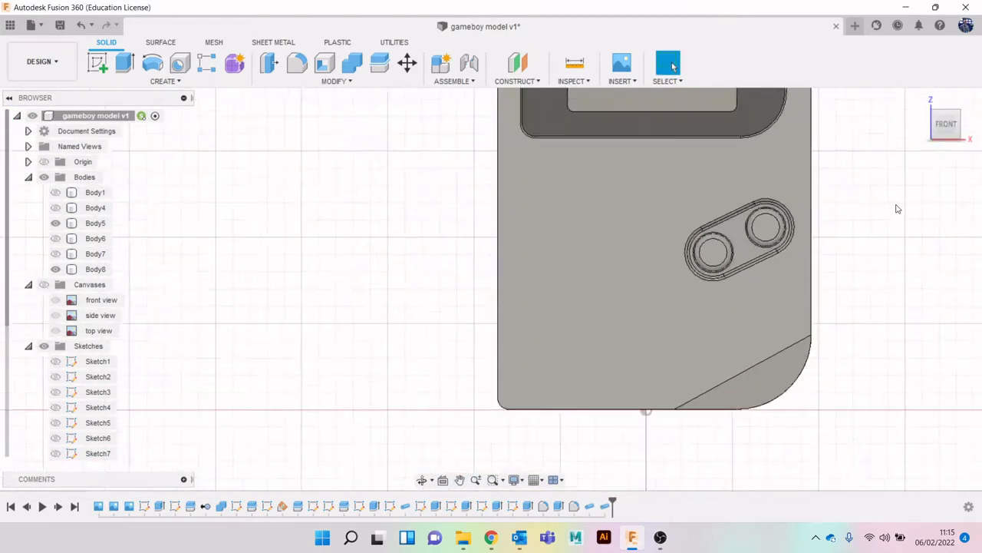
pyautogui.scroll(-1, 796, 276)
pyautogui.moveTo(844, 241); pyautogui.dragTo(775, 260, button='middle')
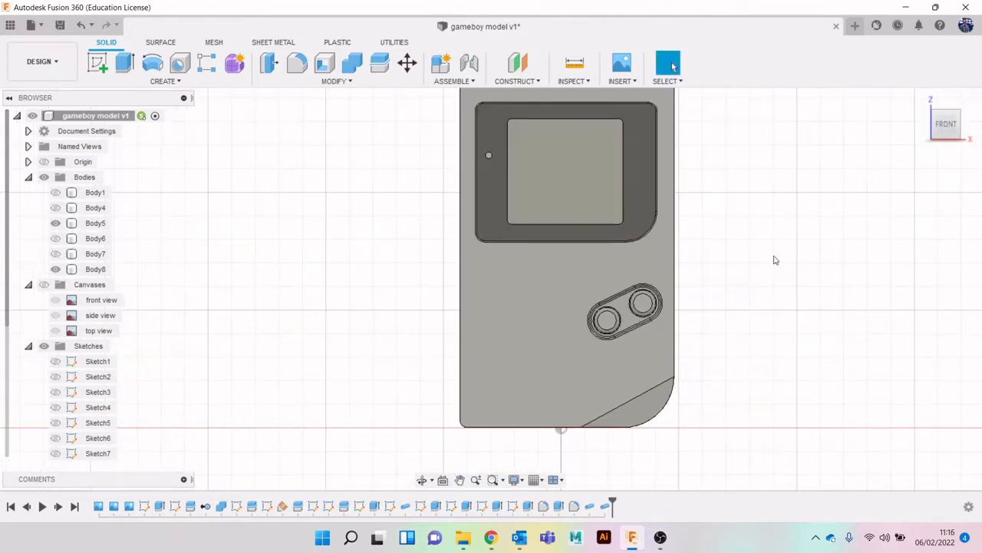
pyautogui.click(44, 284)
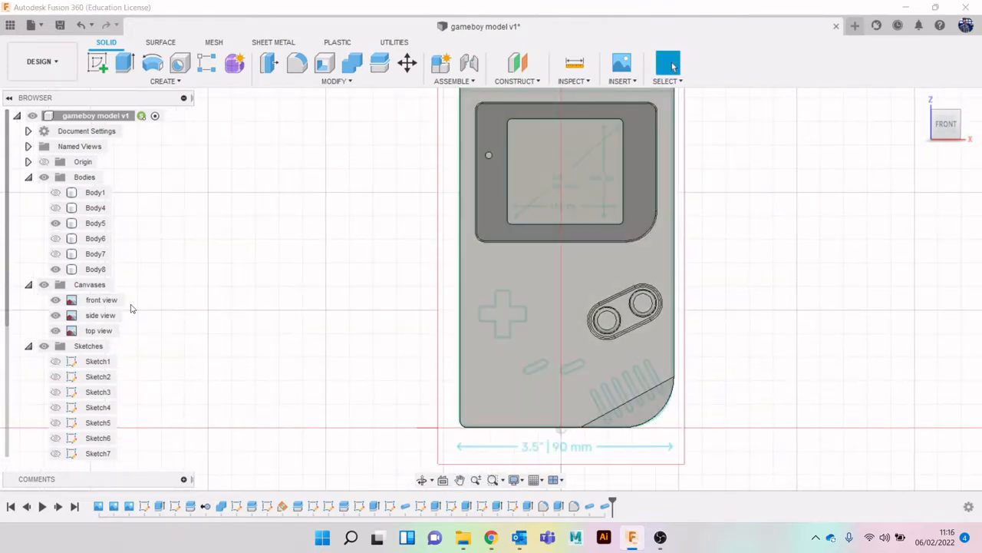
pyautogui.click(476, 361)
pyautogui.scroll(2, 507, 353)
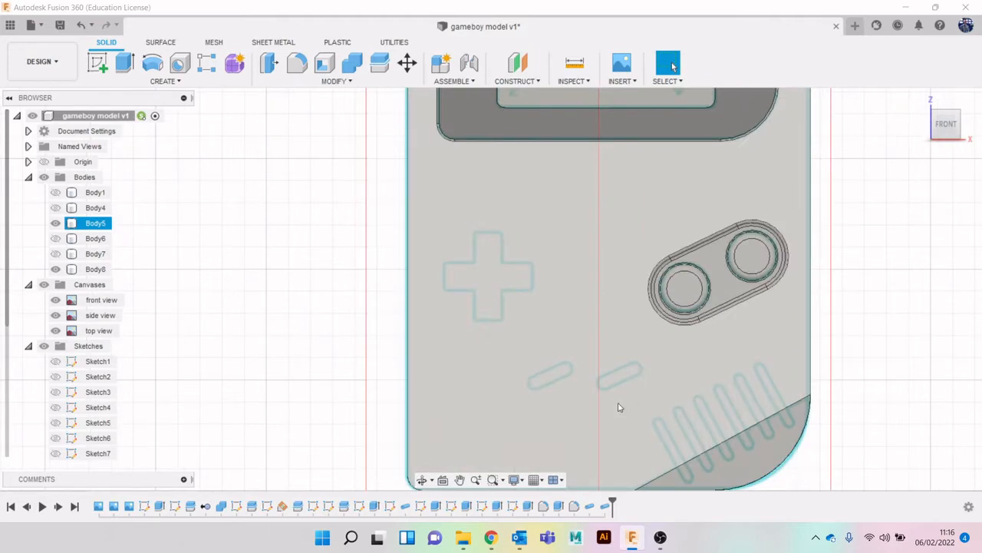
pyautogui.moveTo(619, 405); pyautogui.dragTo(555, 379, button='middle')
pyautogui.scroll(2, 499, 375)
pyautogui.scroll(-2, 496, 367)
pyautogui.scroll(2, 496, 358)
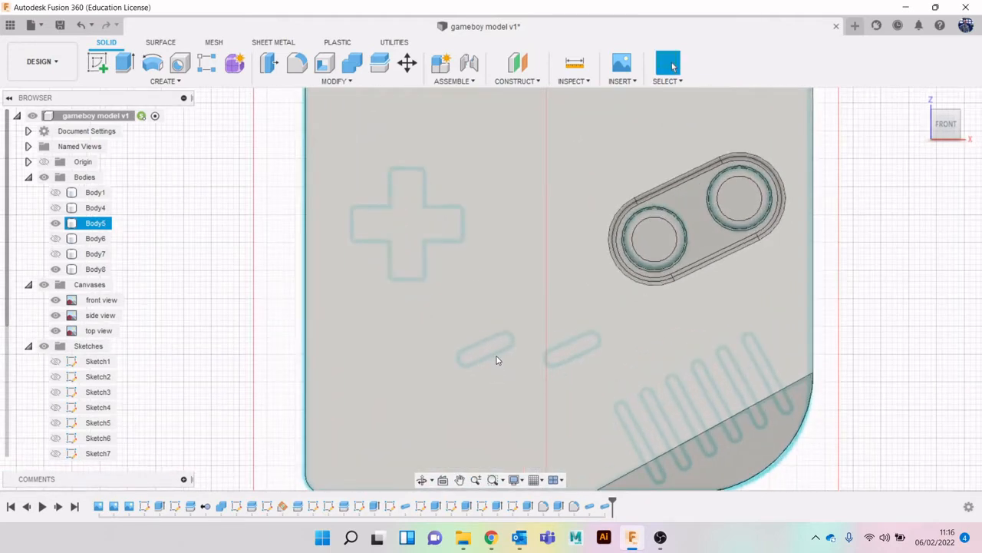
# On a new front-face sketch, trace the left slanted button outline with a center-to-center slot about 3.3 mm wide.
pyautogui.click(98, 63)
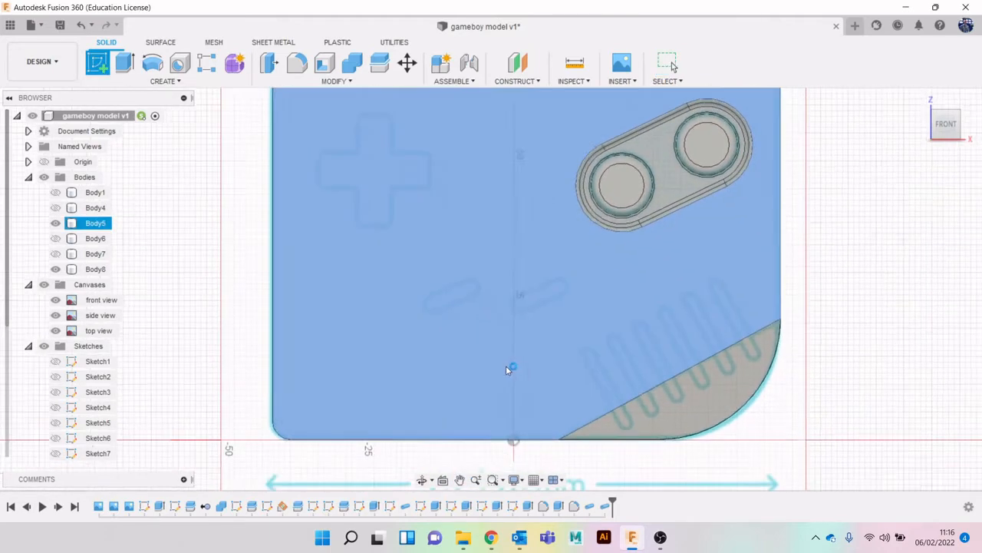
pyautogui.click(506, 365)
pyautogui.click(151, 80)
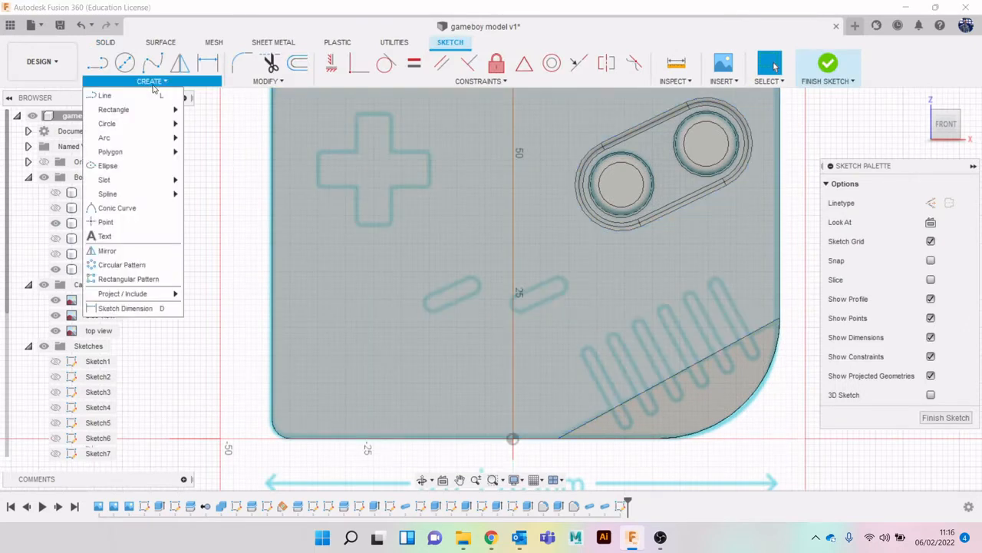
pyautogui.moveTo(170, 179)
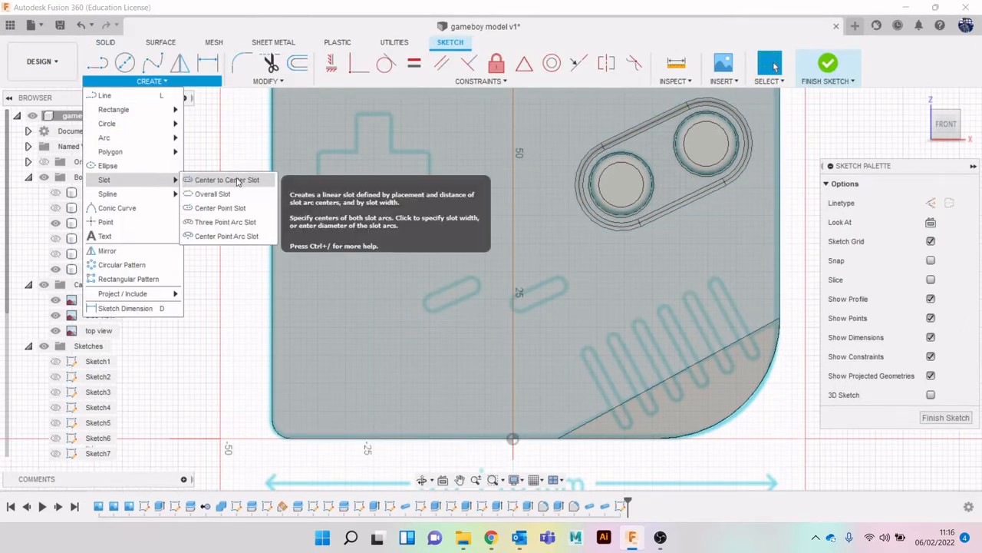
pyautogui.click(237, 182)
pyautogui.scroll(2, 430, 307)
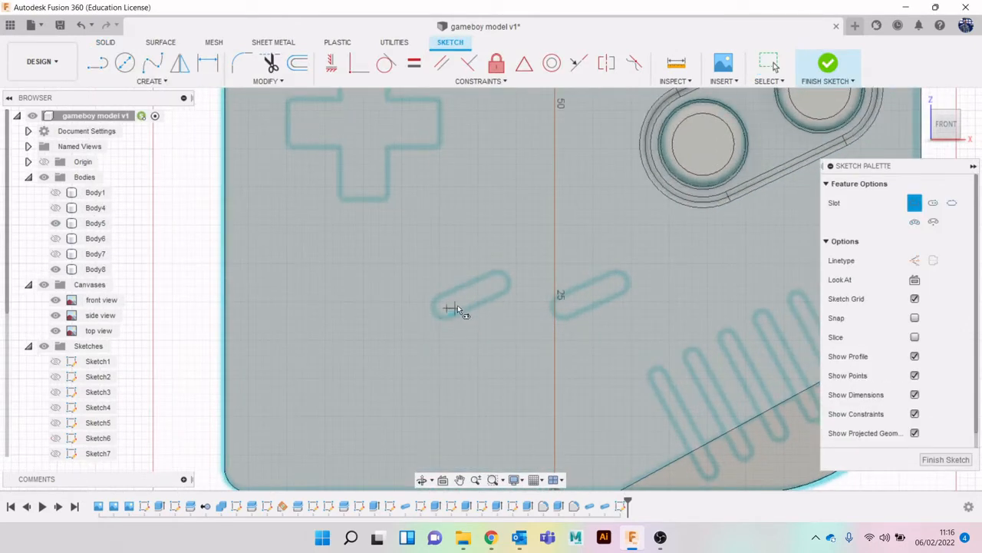
pyautogui.click(446, 307)
pyautogui.click(492, 287)
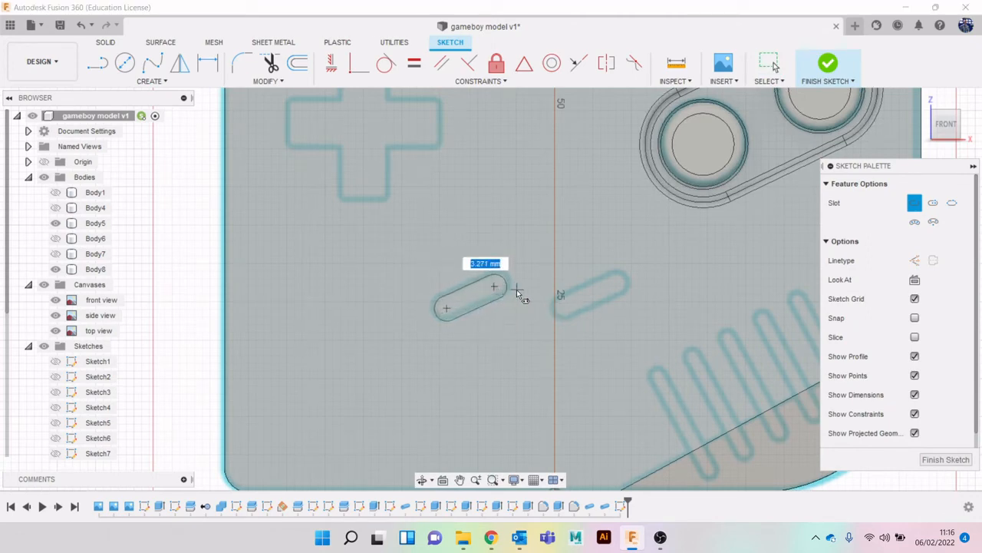
pyautogui.click(518, 288)
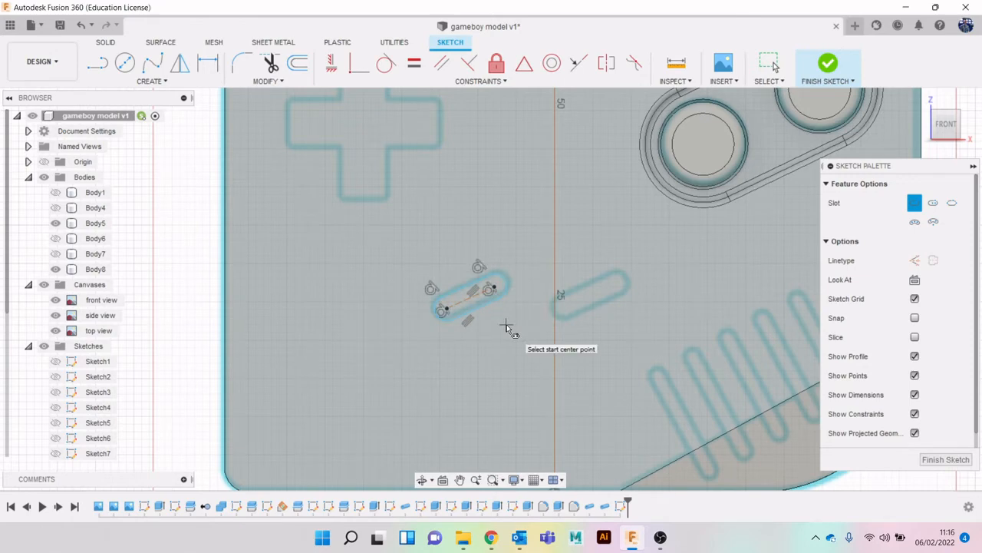
pyautogui.press('Escape')
# Copy the slot onto the neighbouring slanted outline, moving the copy 15.541 mm in X and 0.334 mm in Y.
pyautogui.doubleClick(494, 307)
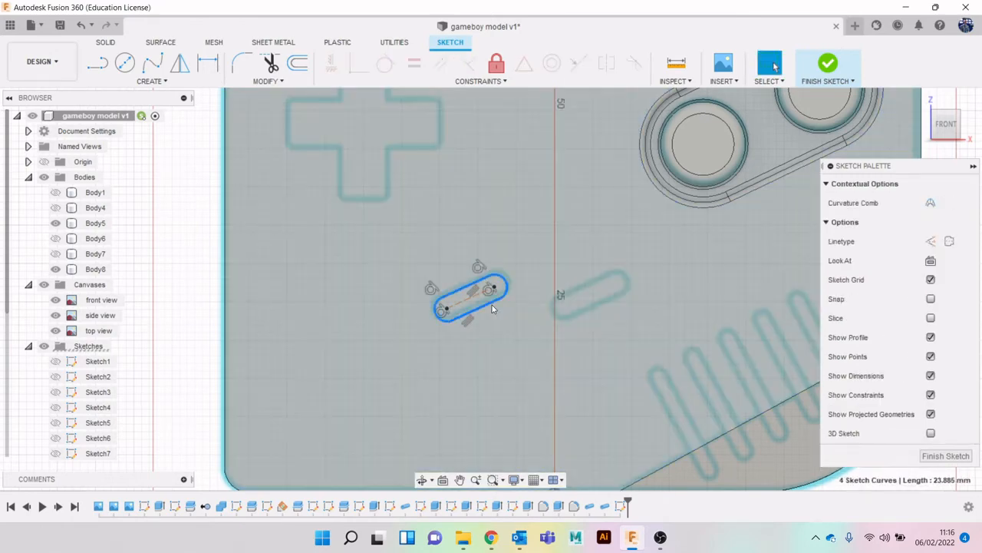
pyautogui.press('m')
pyautogui.moveTo(479, 271); pyautogui.dragTo(601, 268)
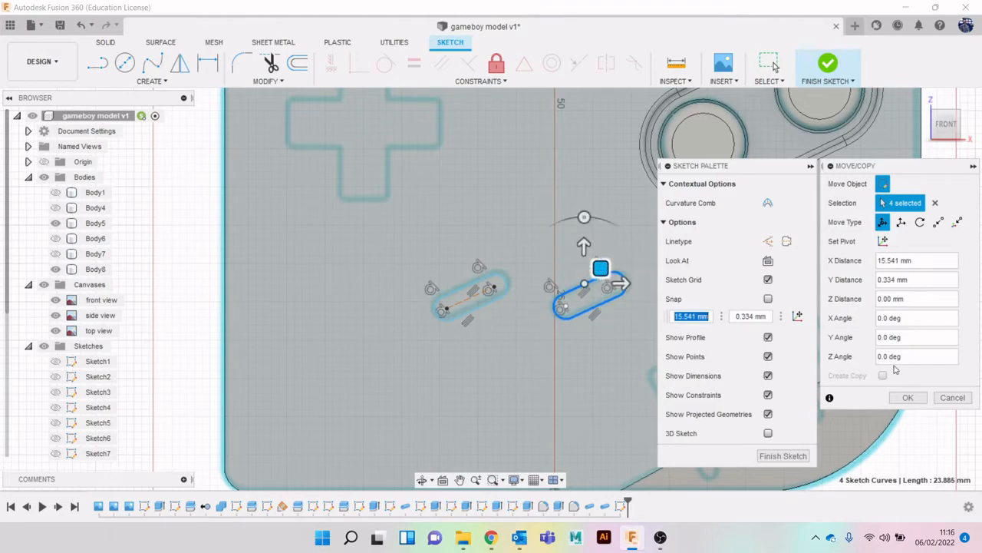
pyautogui.click(913, 401)
pyautogui.scroll(-2, 608, 310)
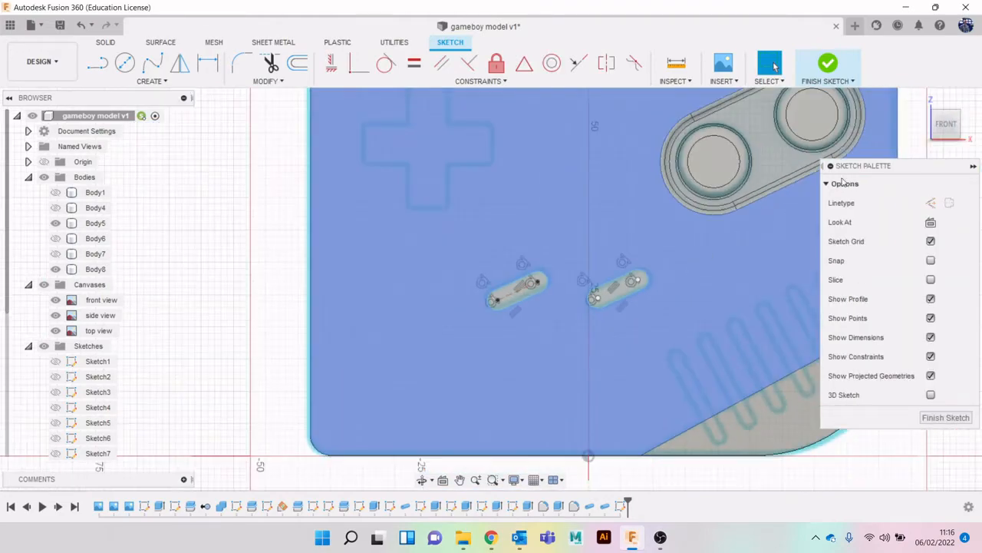
# Recheck the Game Boy reference photo in the browser, and offset the left slot outline outward by 0.8 mm.
pyautogui.click(499, 546)
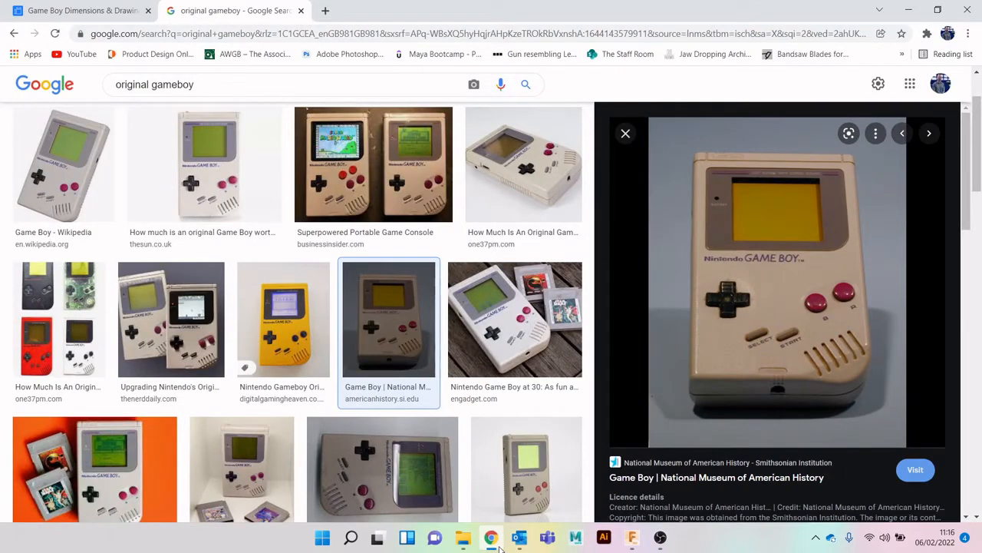
pyautogui.click(499, 546)
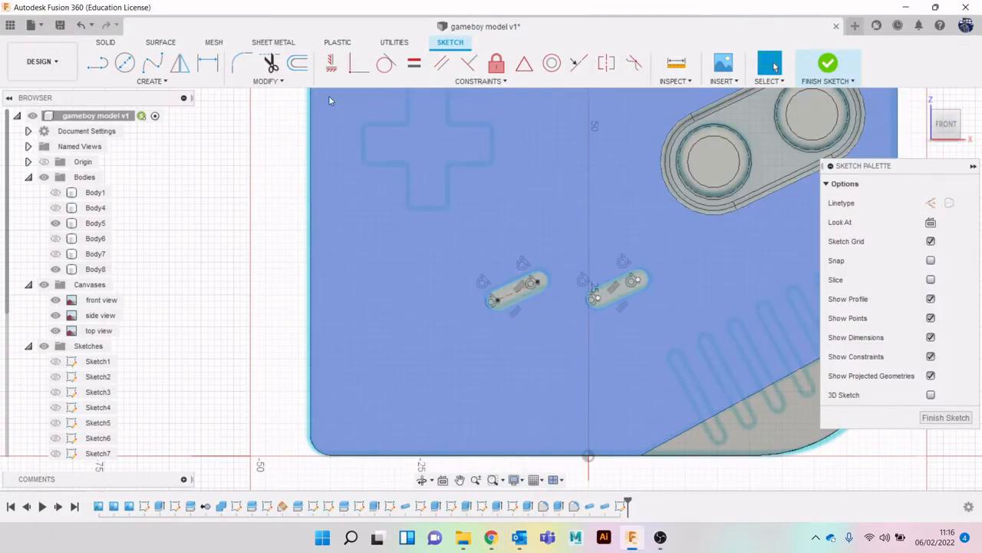
pyautogui.click(297, 62)
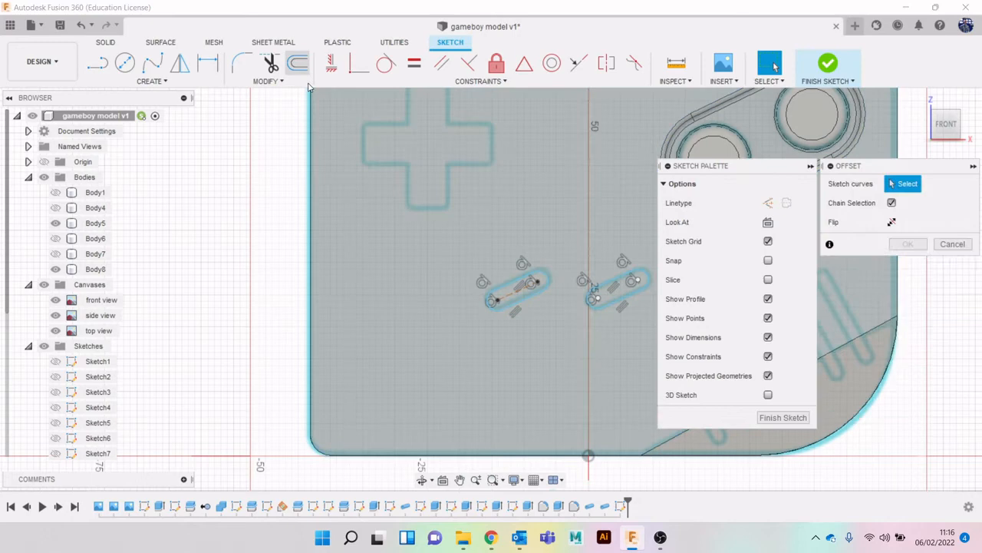
pyautogui.click(515, 280)
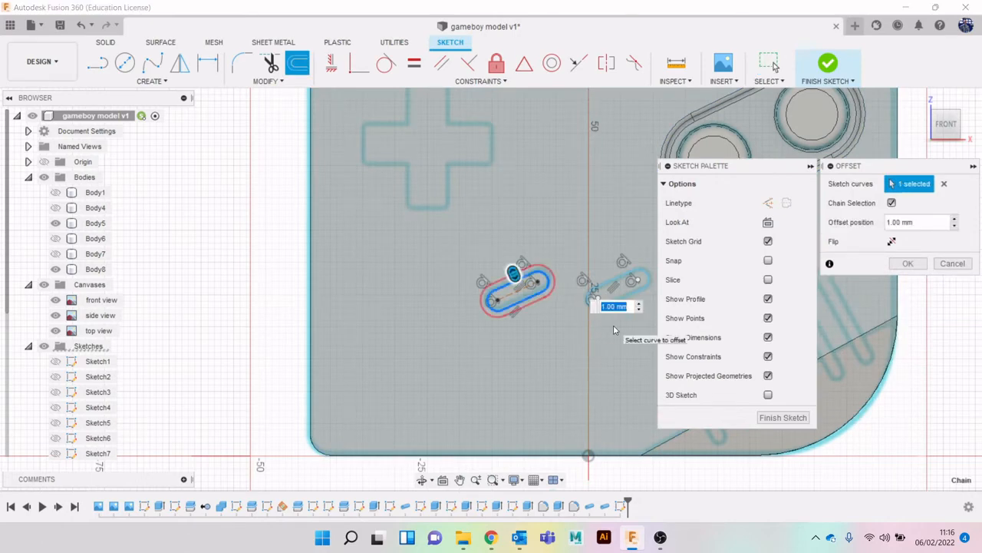
pyautogui.write('.5')
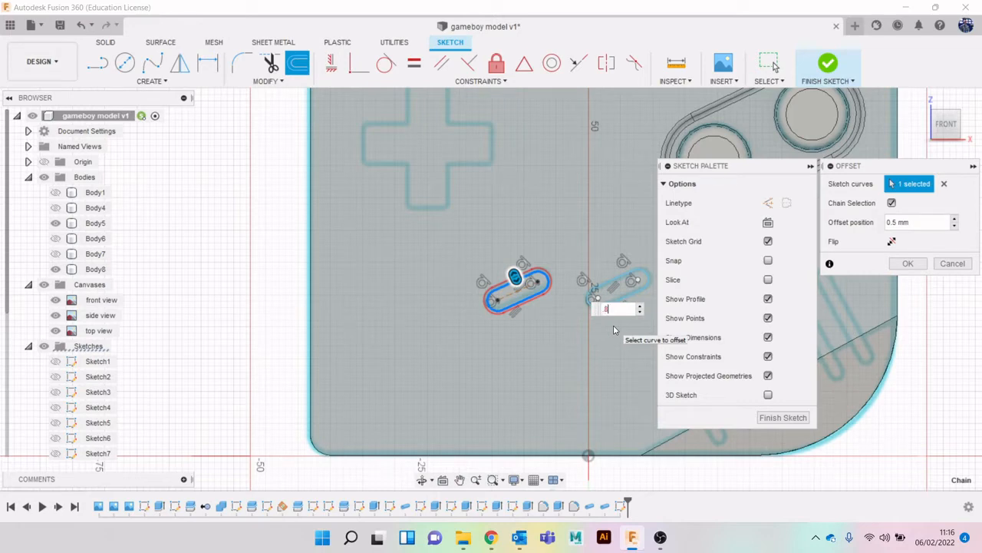
pyautogui.press('Return')
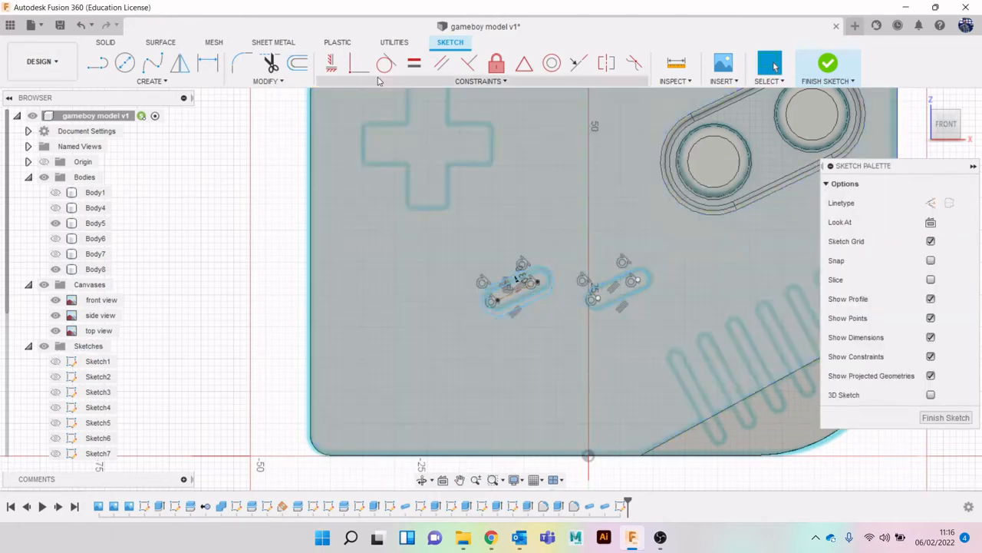
# Offset the right slot outline outward by 0.8 mm.
pyautogui.click(298, 63)
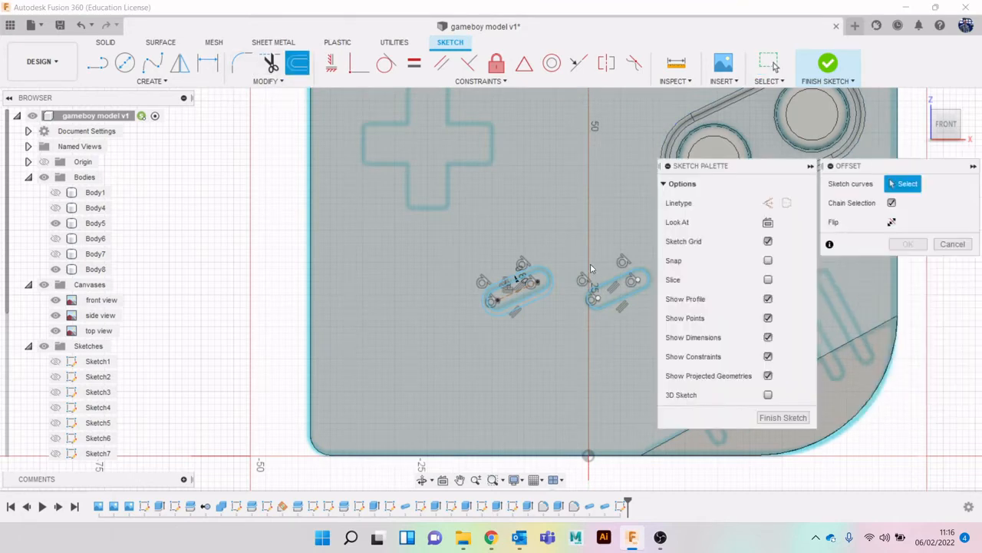
pyautogui.click(608, 287)
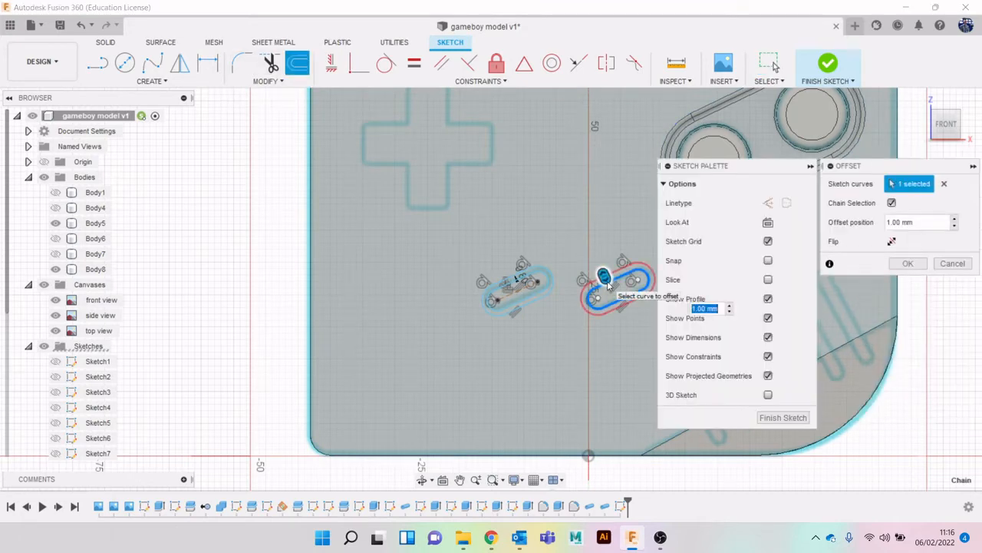
pyautogui.write('.8')
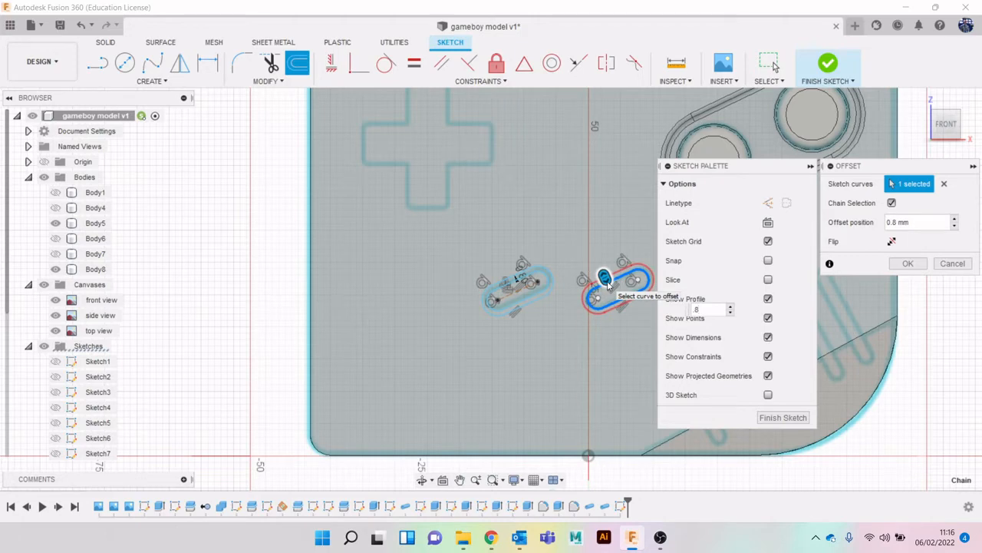
pyautogui.press('Return')
# Extrude the ring profiles around both slots by -0.717 mm as a cut into the casing's front face.
pyautogui.scroll(5, 550, 288)
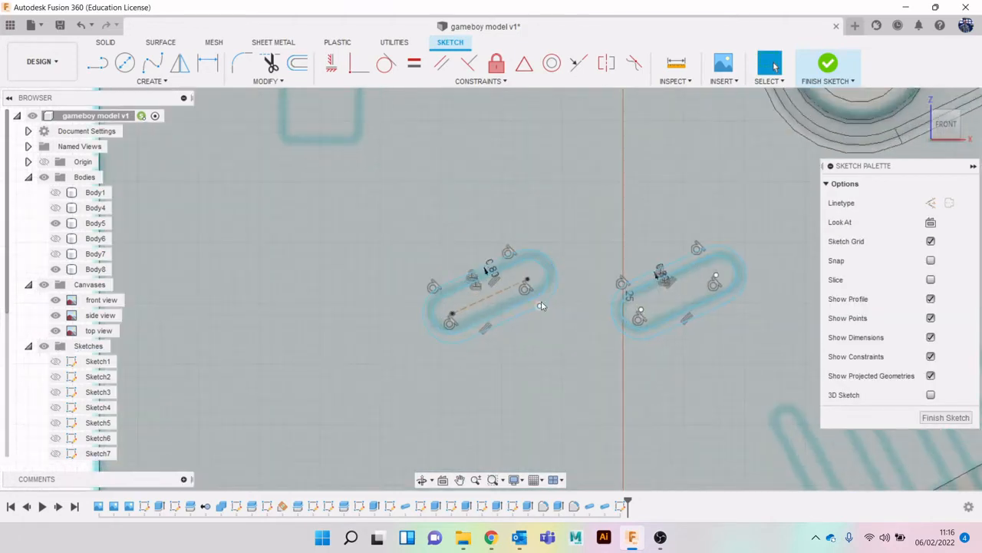
pyautogui.click(557, 297)
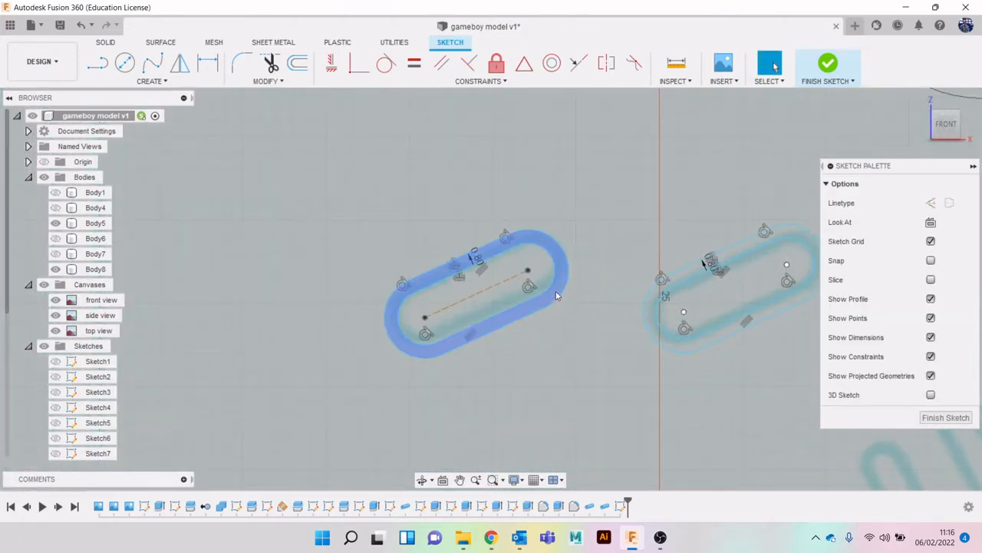
pyautogui.press('e')
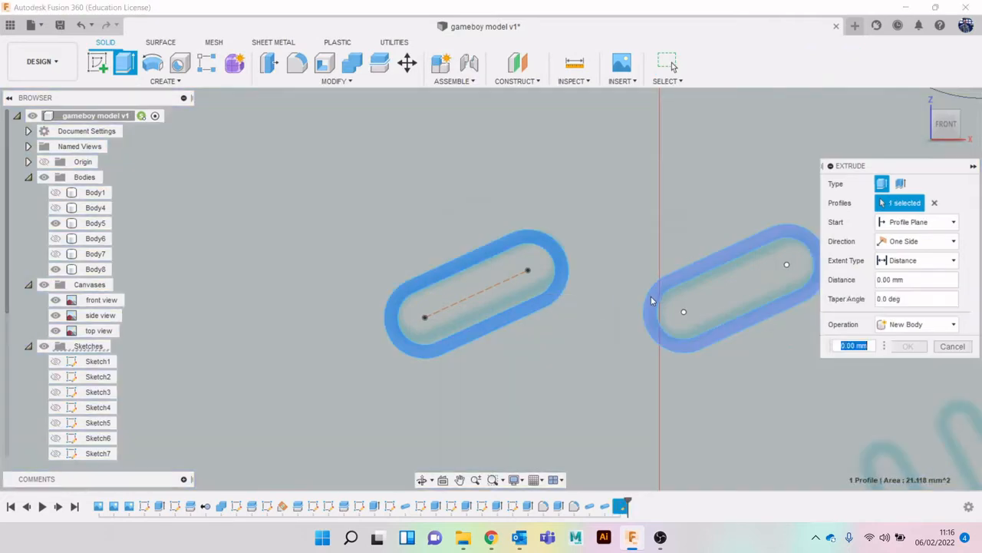
pyautogui.click(652, 300)
pyautogui.scroll(-4, 654, 296)
pyautogui.moveTo(946, 124); pyautogui.dragTo(938, 99)
pyautogui.moveTo(694, 290); pyautogui.dragTo(695, 288)
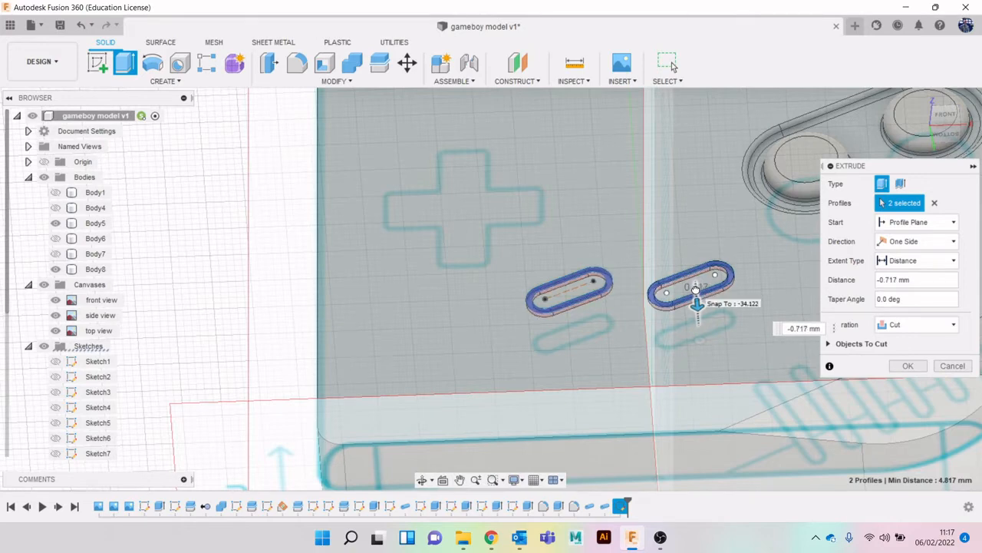
pyautogui.click(908, 365)
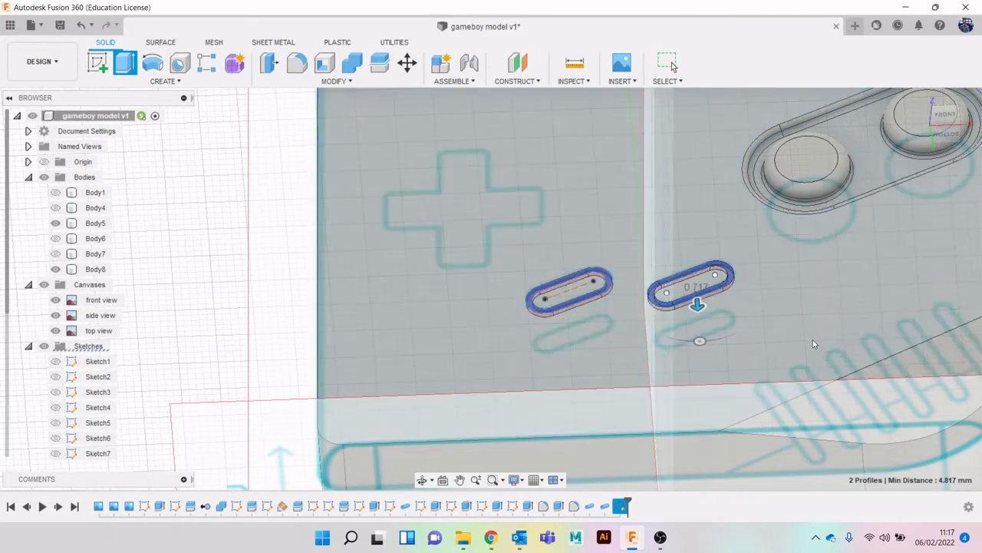
pyautogui.scroll(2, 616, 295)
pyautogui.scroll(1, 616, 295)
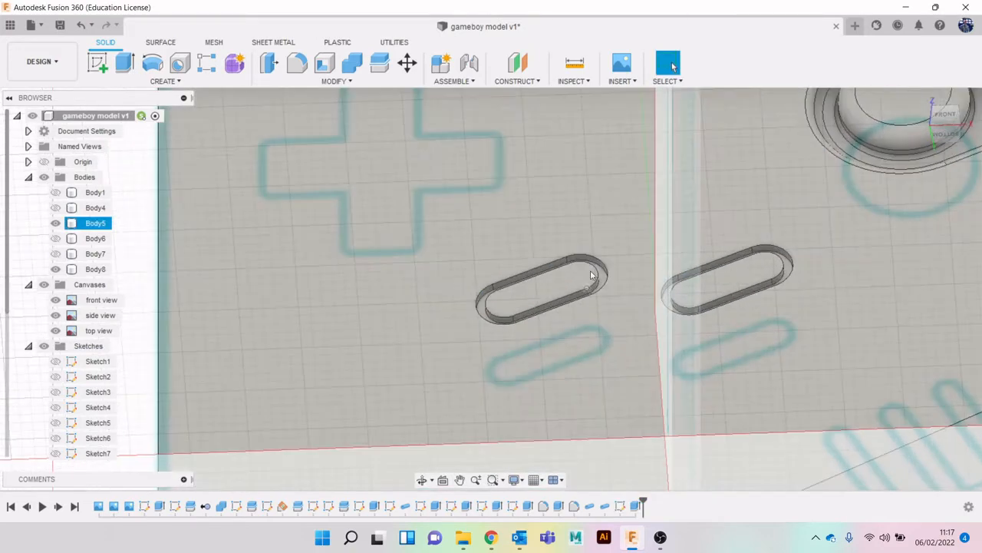
# Fillet the edge chains of both slanted ring grooves with a 0.314 mm radius.
pyautogui.click(296, 66)
pyautogui.scroll(2, 519, 269)
pyautogui.click(526, 284)
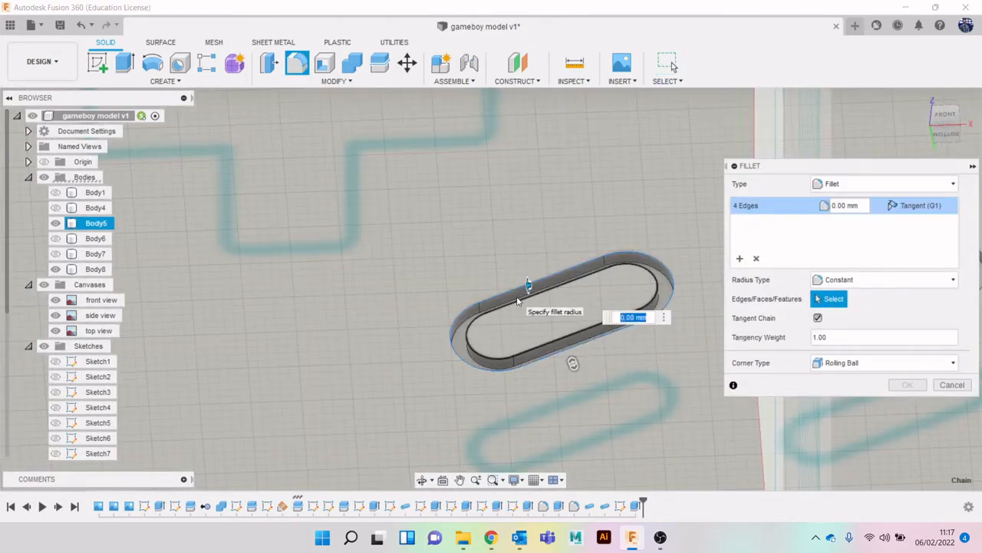
pyautogui.moveTo(565, 307); pyautogui.dragTo(297, 264, button='middle')
pyautogui.click(551, 242)
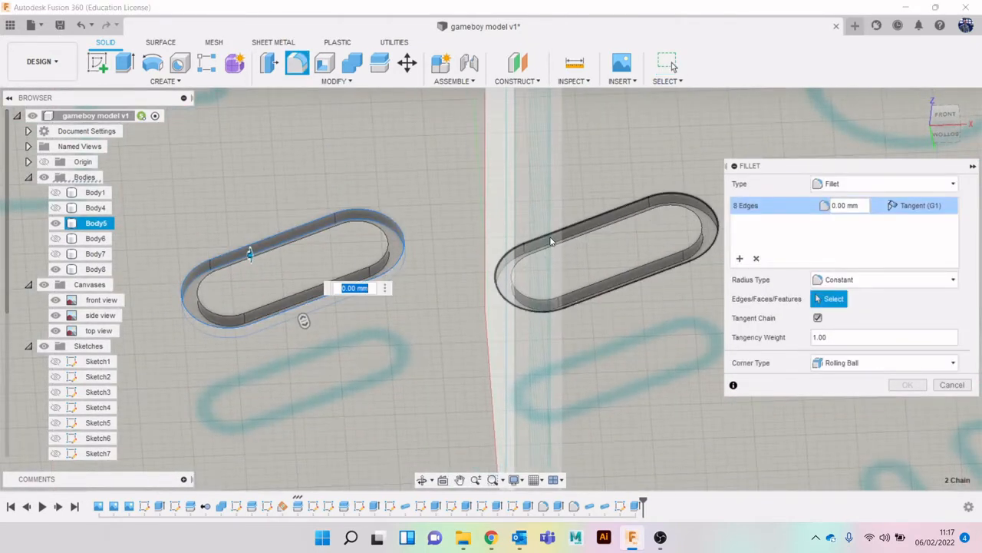
pyautogui.click(550, 242)
pyautogui.scroll(2, 550, 241)
pyautogui.click(547, 252)
pyautogui.scroll(-3, 559, 260)
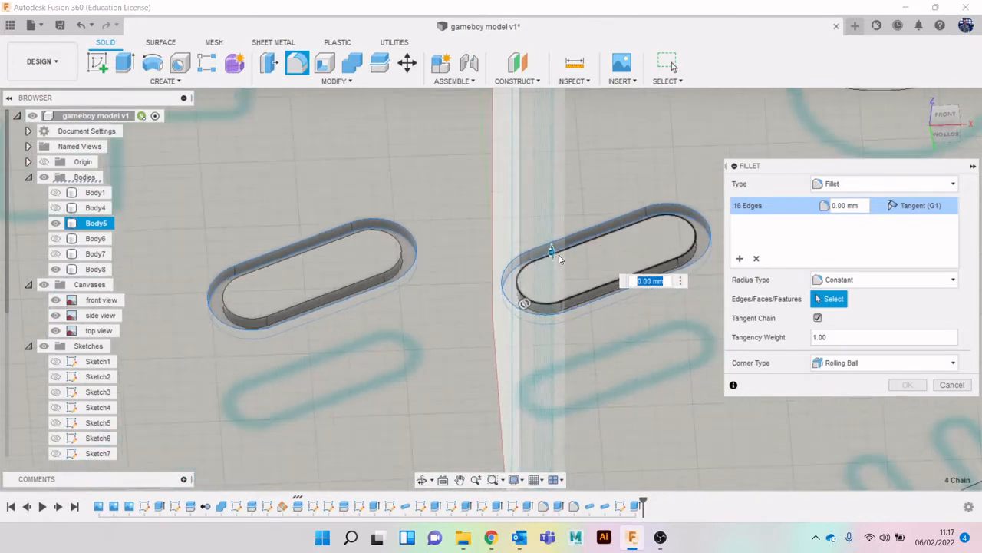
pyautogui.moveTo(551, 251); pyautogui.dragTo(553, 254)
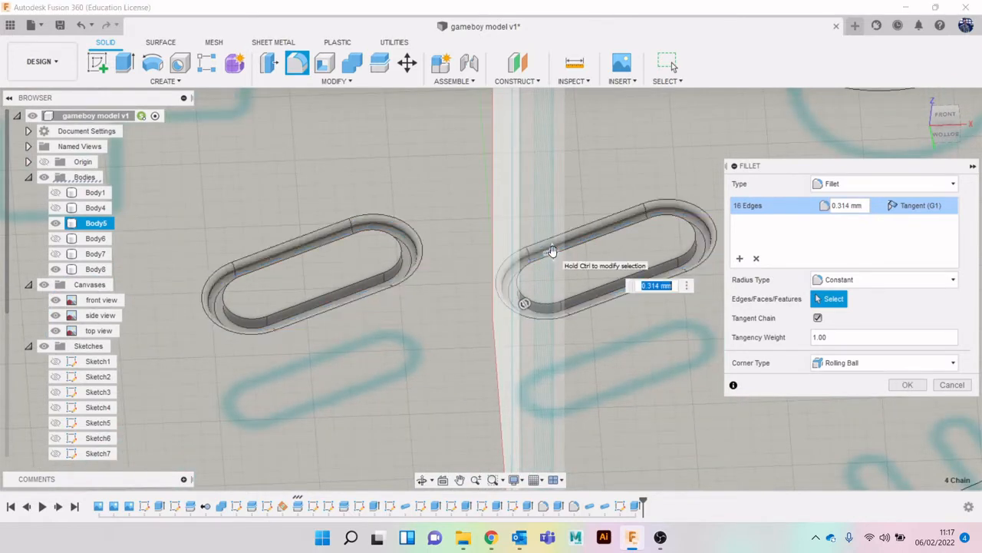
pyautogui.click(907, 385)
pyautogui.scroll(-1, 665, 319)
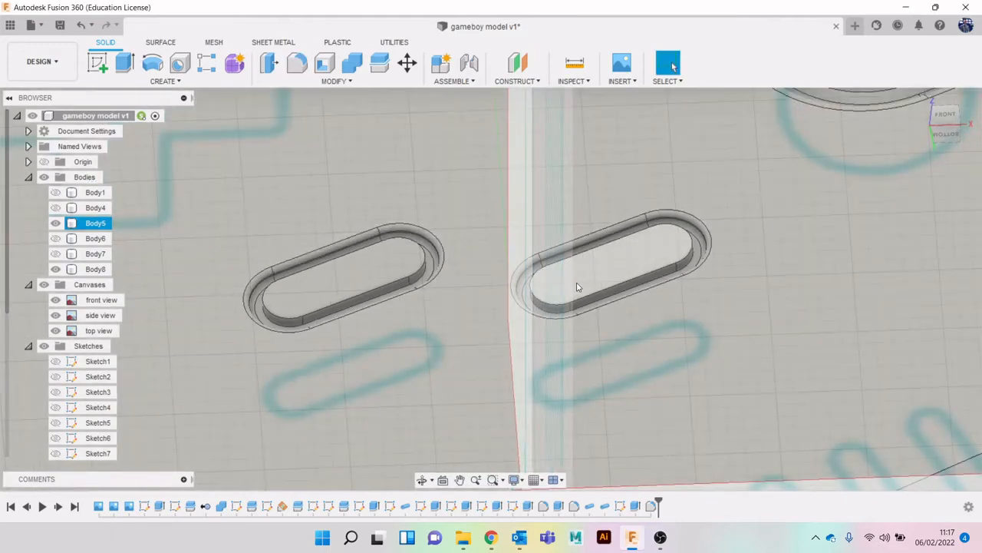
# Extrude the two slanted button faces inside the grooves by 1.382 mm, joined to the casing.
pyautogui.press('e')
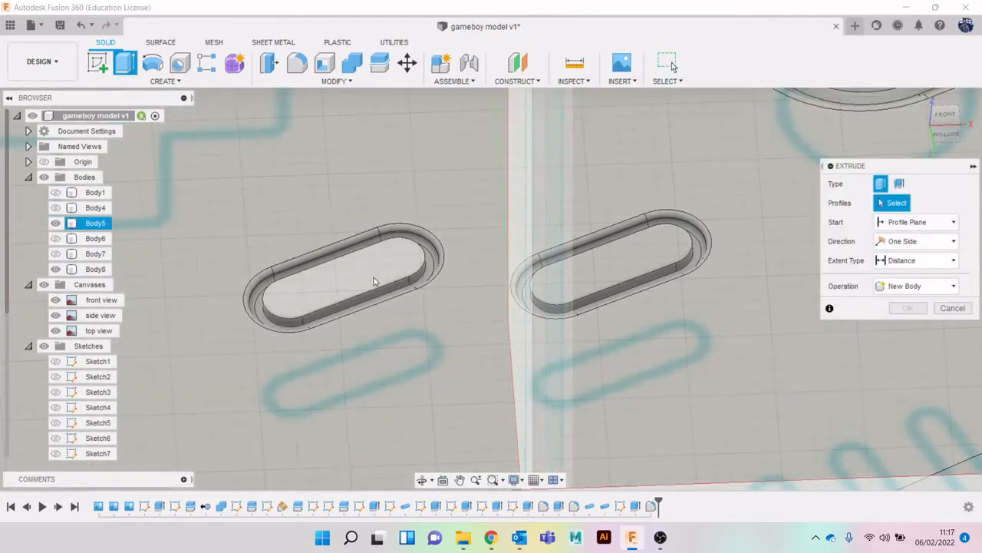
pyautogui.click(373, 281)
pyautogui.click(653, 258)
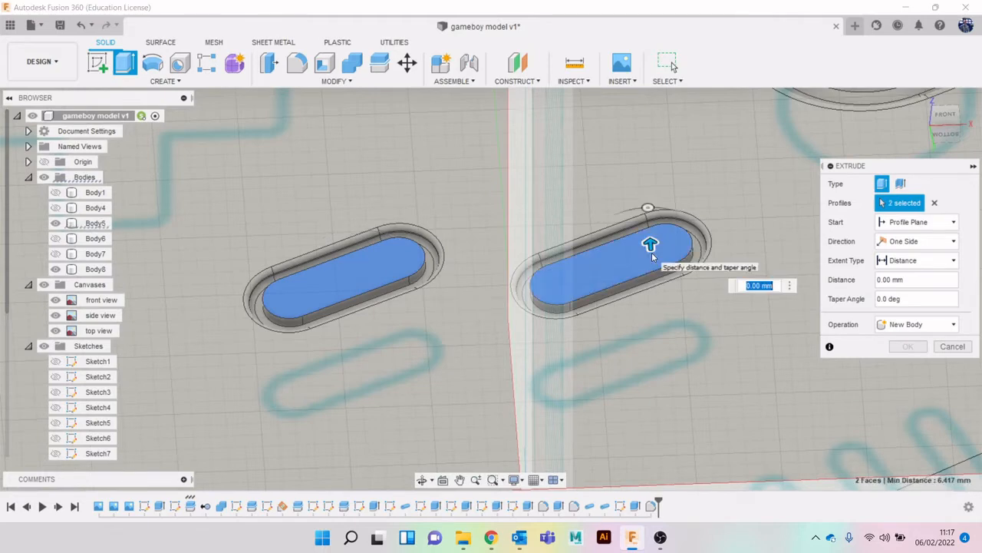
pyautogui.moveTo(649, 238); pyautogui.dragTo(650, 234)
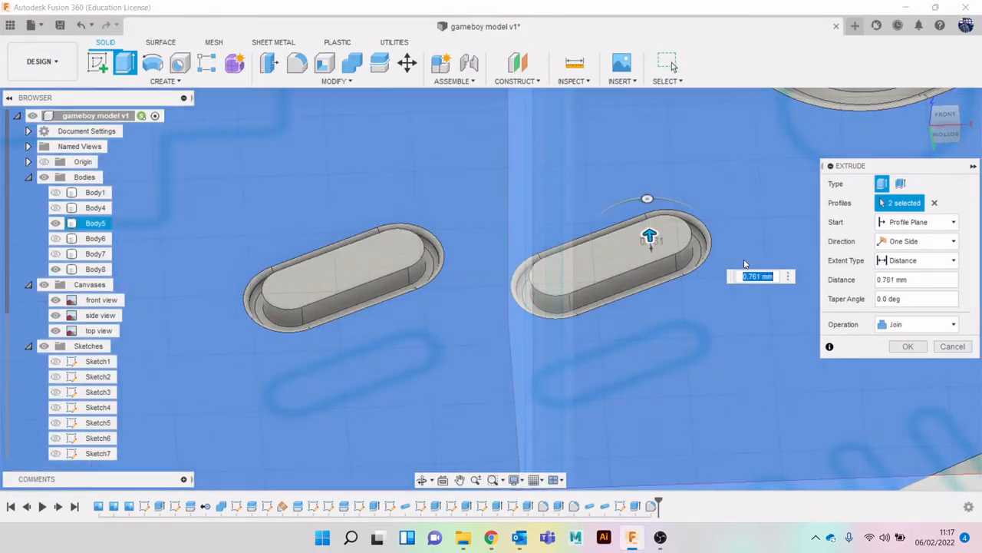
pyautogui.scroll(-3, 802, 223)
pyautogui.moveTo(808, 163); pyautogui.dragTo(761, 213, button='middle')
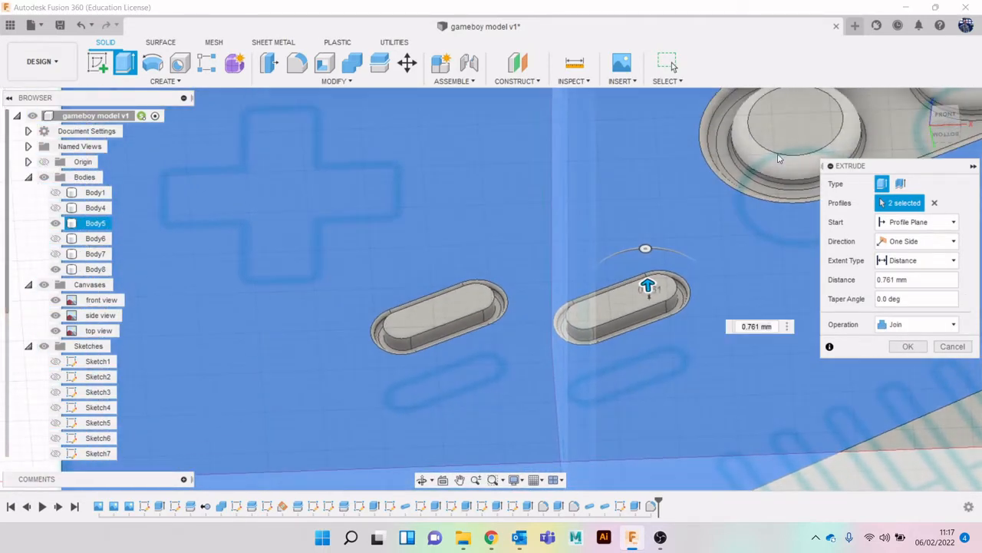
pyautogui.click(790, 138)
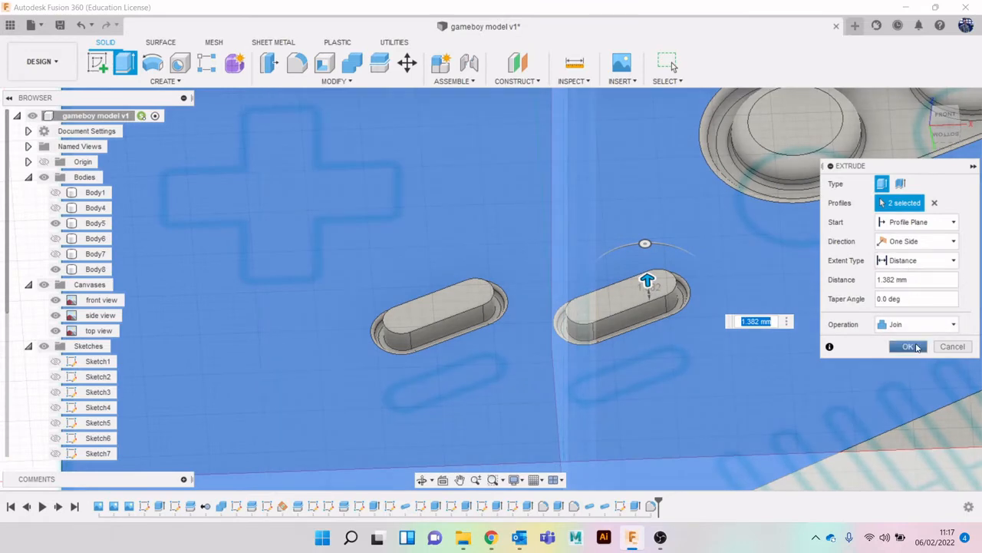
pyautogui.click(916, 347)
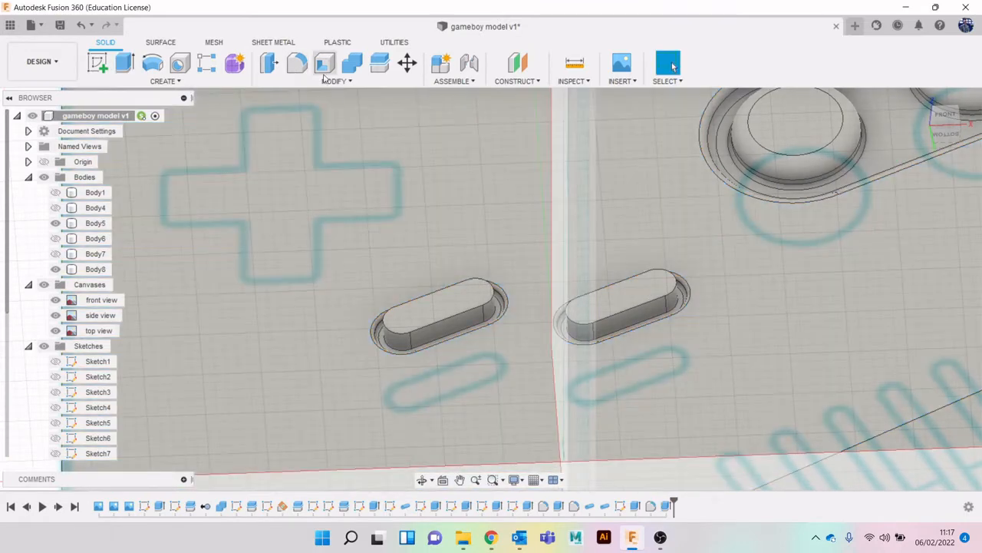
# Fillet the top faces of both slanted buttons with a 1.42 mm radius.
pyautogui.click(296, 63)
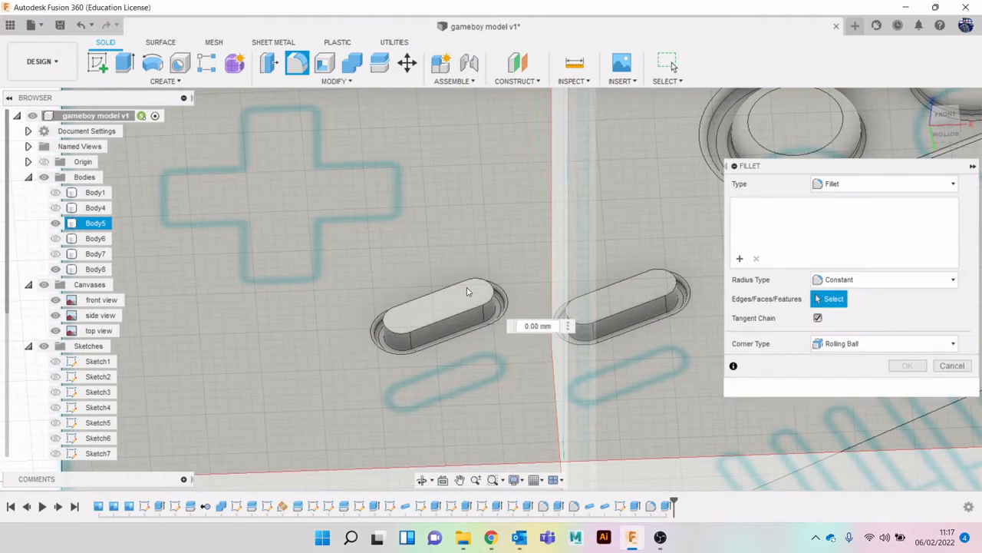
pyautogui.click(453, 297)
pyautogui.click(639, 296)
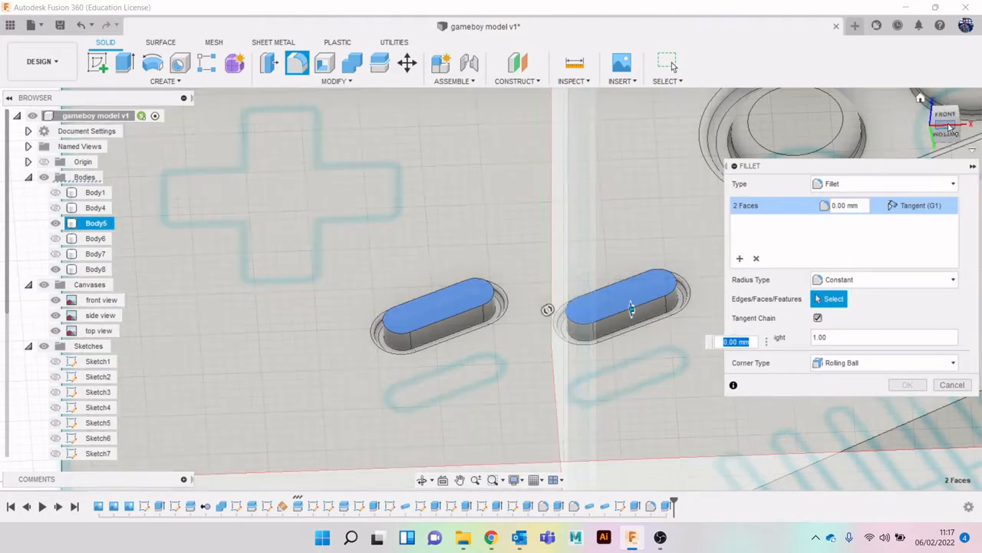
pyautogui.moveTo(947, 128); pyautogui.dragTo(945, 107)
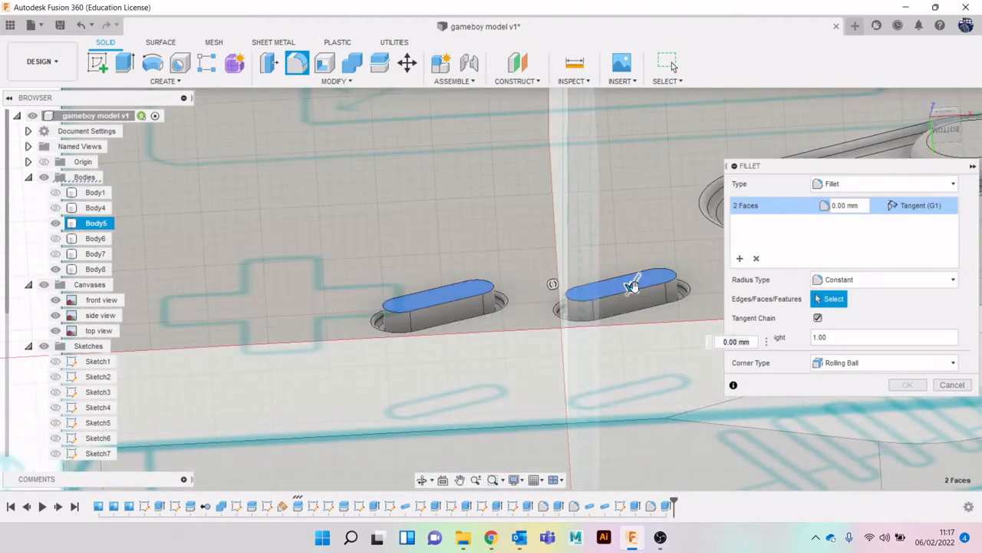
pyautogui.moveTo(631, 285); pyautogui.dragTo(631, 284)
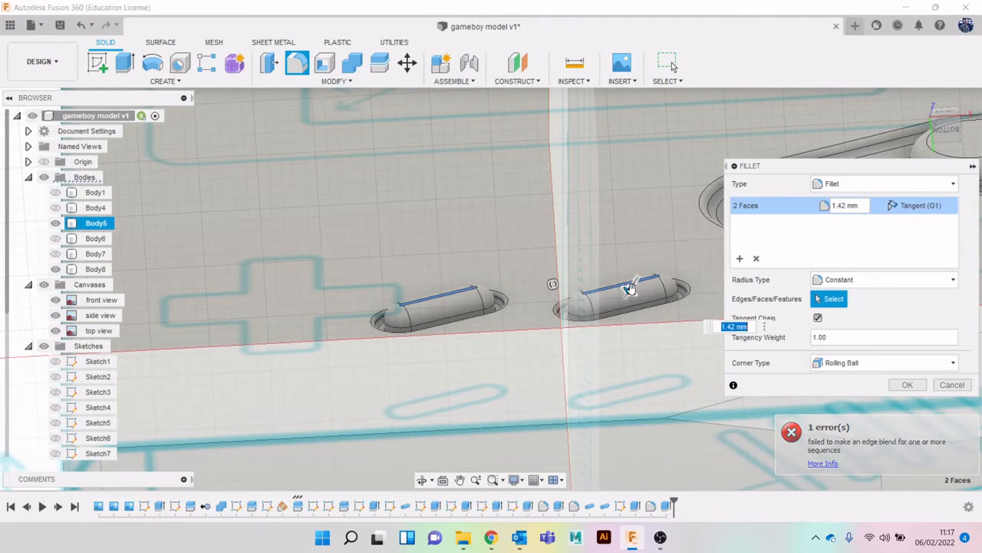
pyautogui.click(908, 384)
pyautogui.scroll(-4, 796, 265)
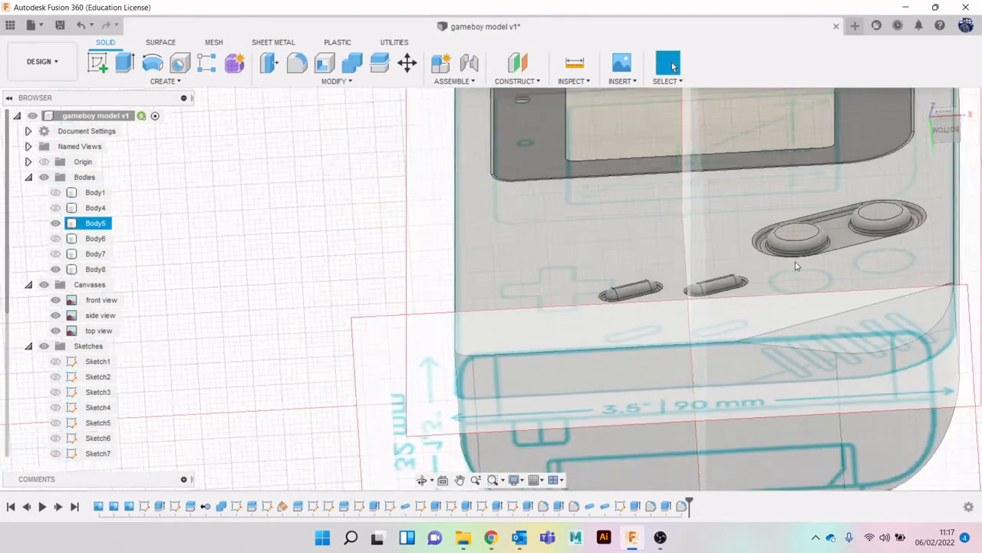
# View the casing straight from the front and examine its controls against the D-pad and speaker outlines.
pyautogui.scroll(-1, 796, 266)
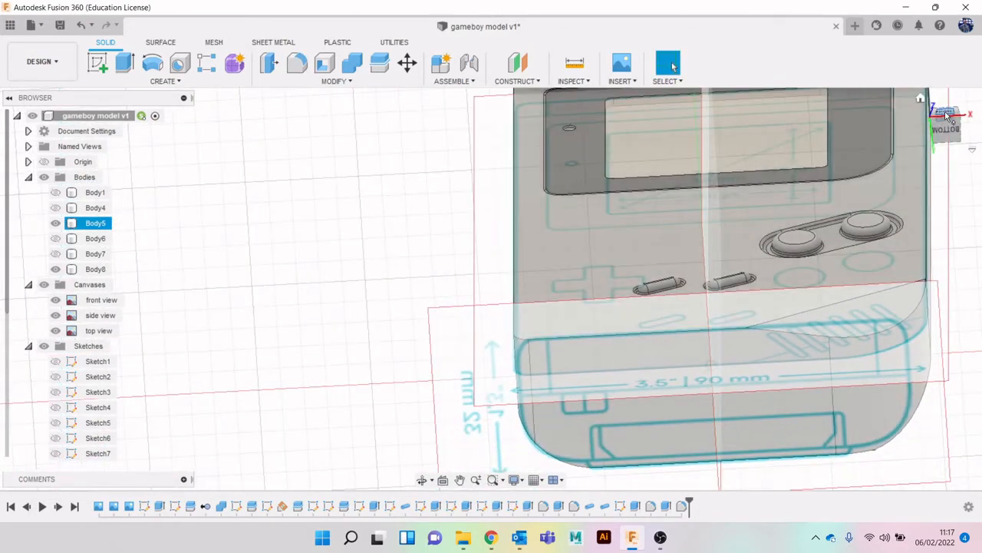
pyautogui.click(950, 115)
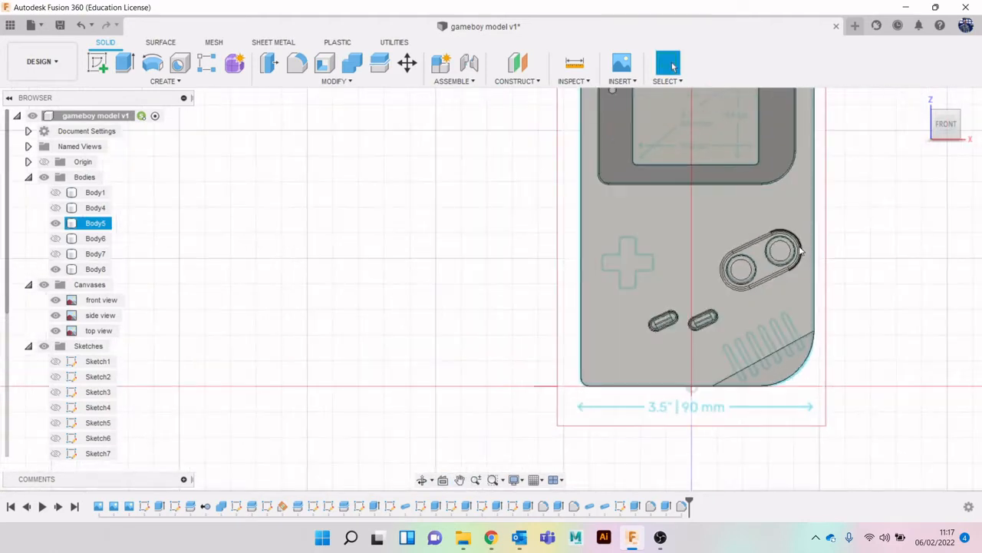
pyautogui.scroll(-1, 799, 249)
pyautogui.moveTo(801, 221); pyautogui.dragTo(709, 212, button='middle')
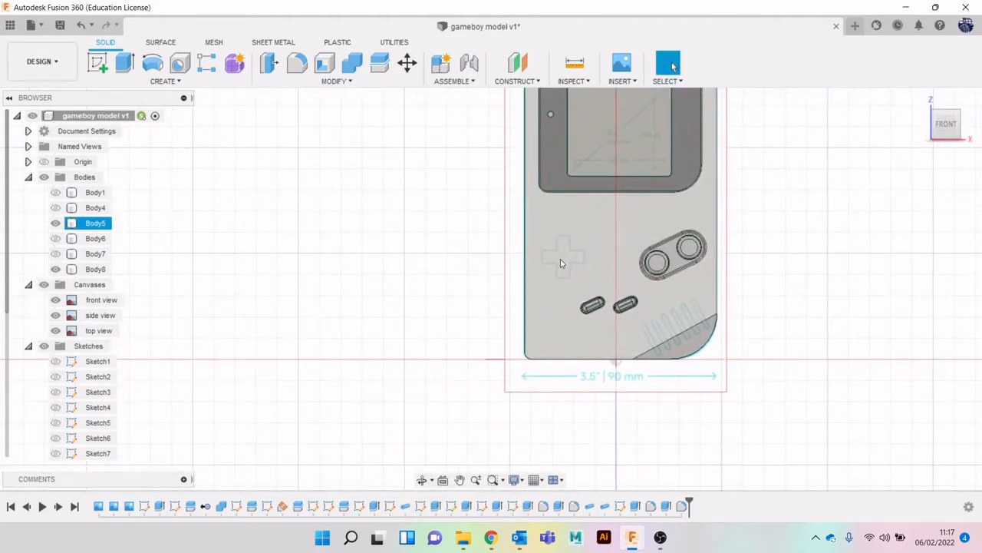
pyautogui.scroll(1, 562, 282)
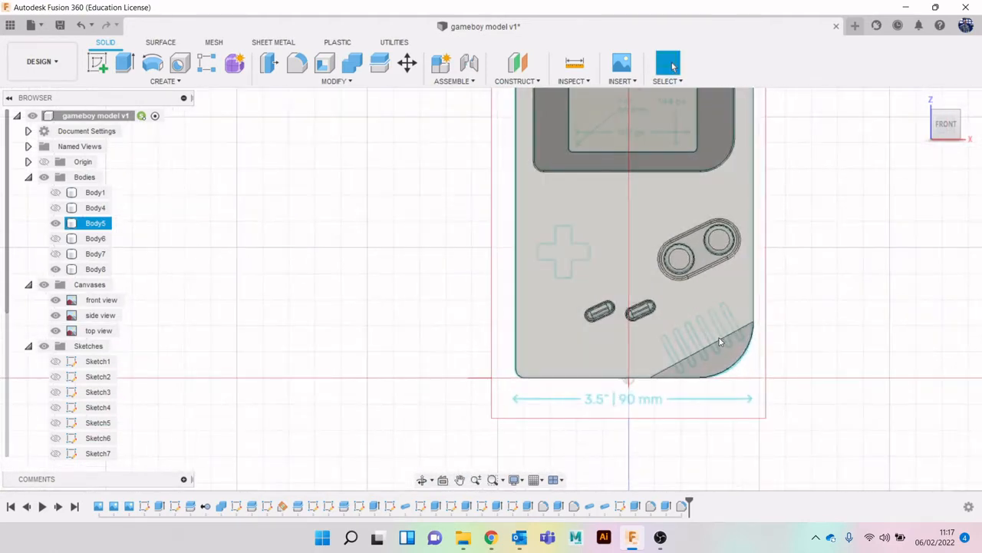
pyautogui.scroll(-1, 721, 333)
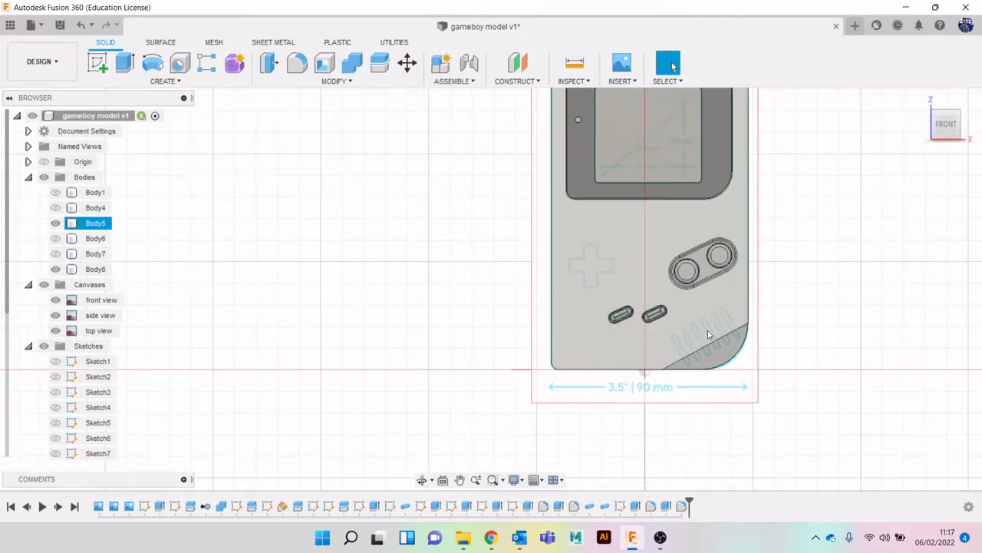
pyautogui.click(661, 537)
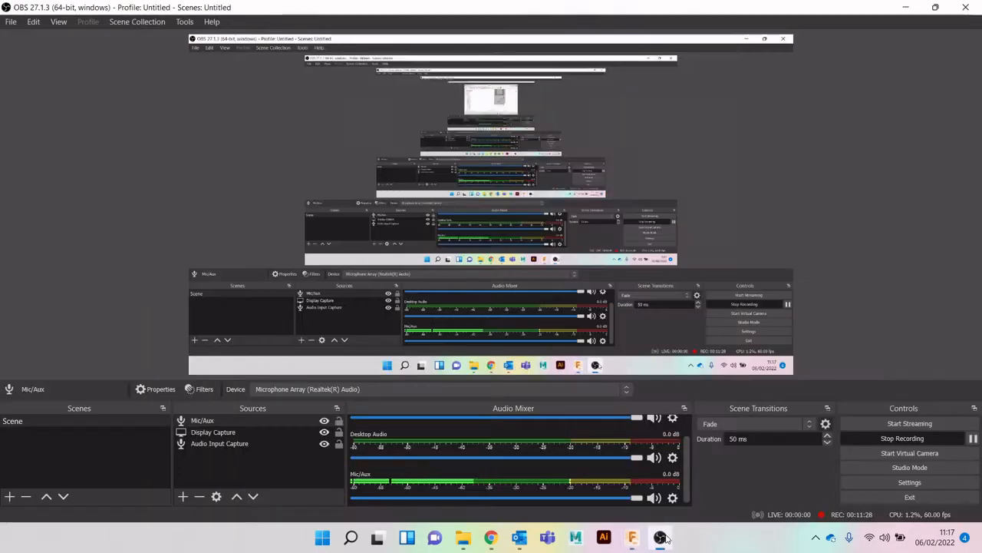
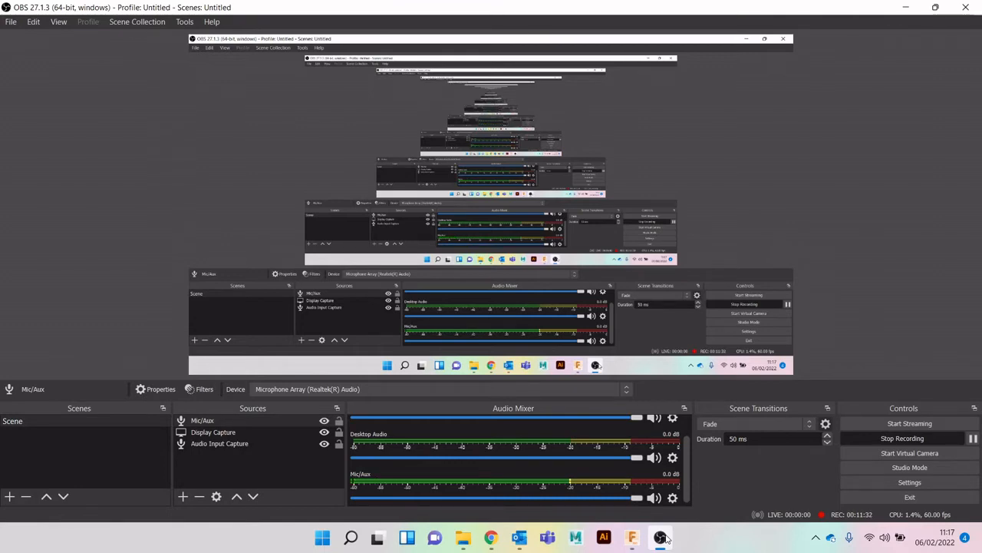
pyautogui.click(663, 538)
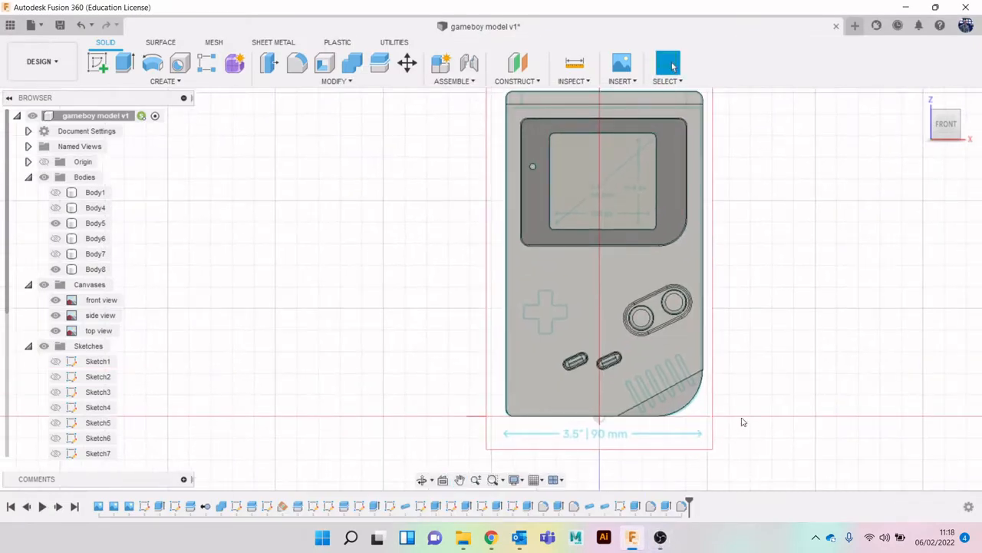
# Start a sketch on the casing's front face and draw a circle about 26 mm in diameter centred on the D-pad cross.
pyautogui.scroll(4, 583, 376)
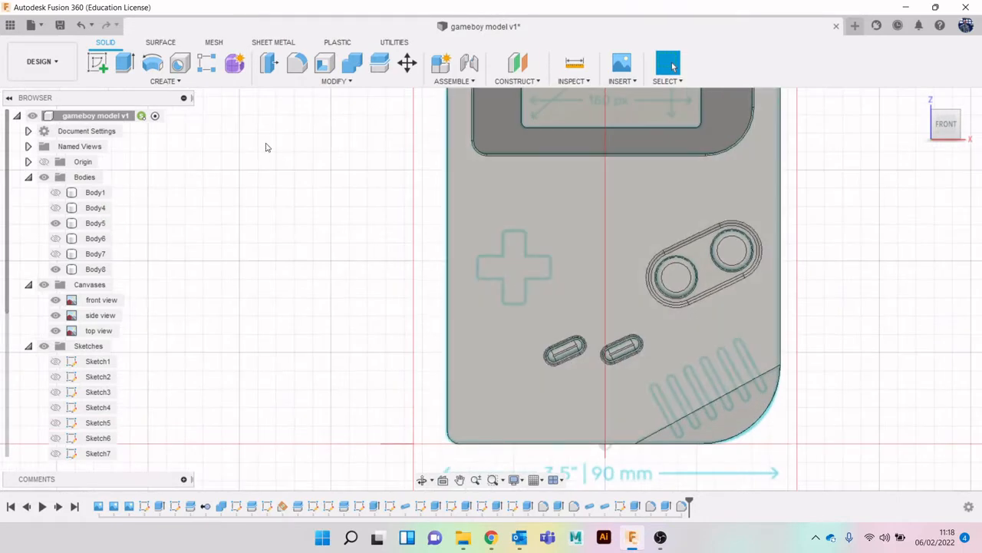
pyautogui.click(97, 63)
pyautogui.click(504, 261)
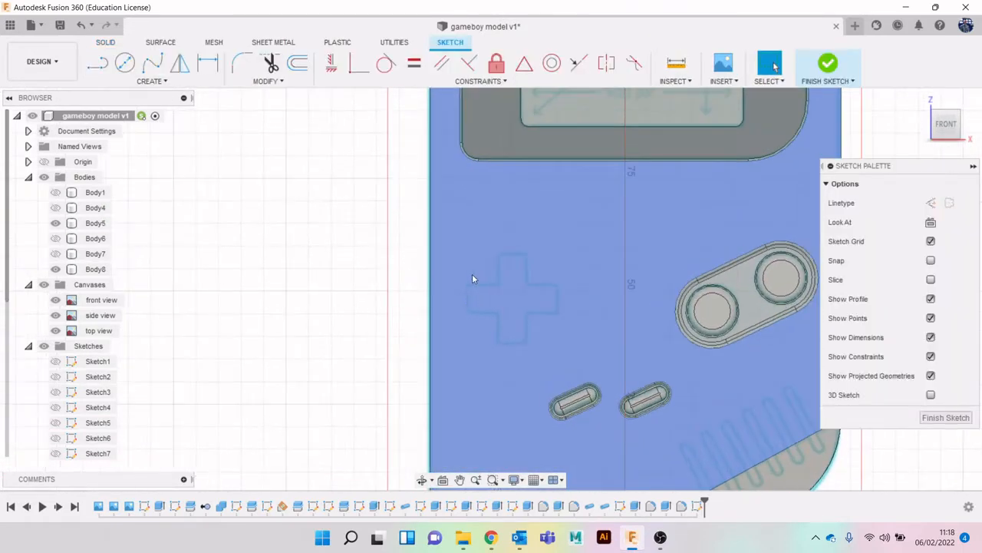
pyautogui.click(126, 63)
pyautogui.scroll(2, 491, 307)
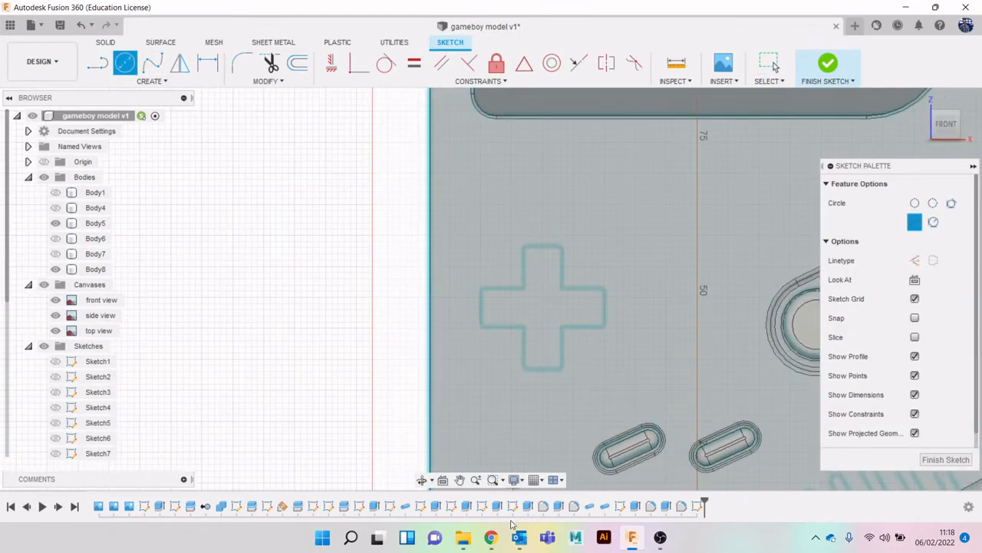
pyautogui.click(490, 536)
pyautogui.click(632, 537)
pyautogui.click(542, 309)
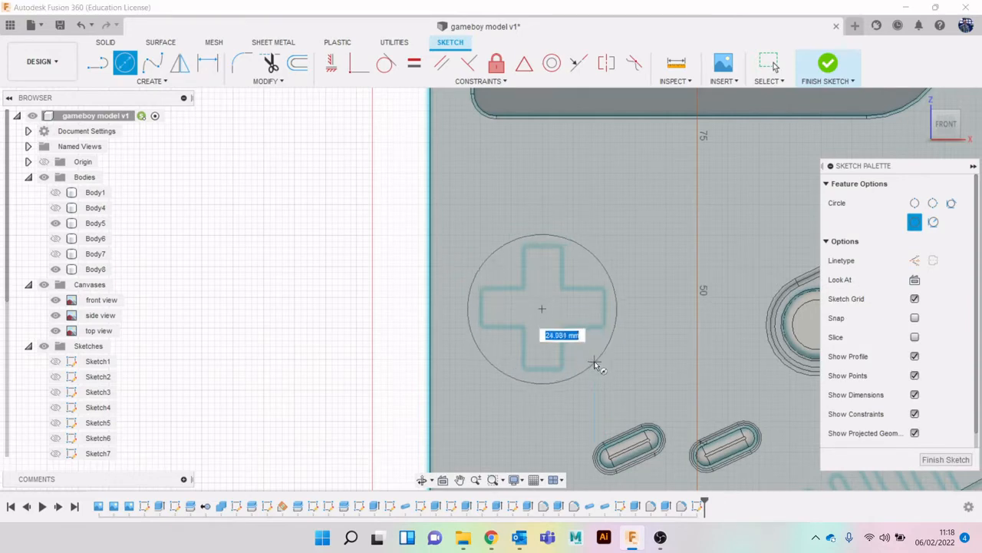
pyautogui.click(601, 370)
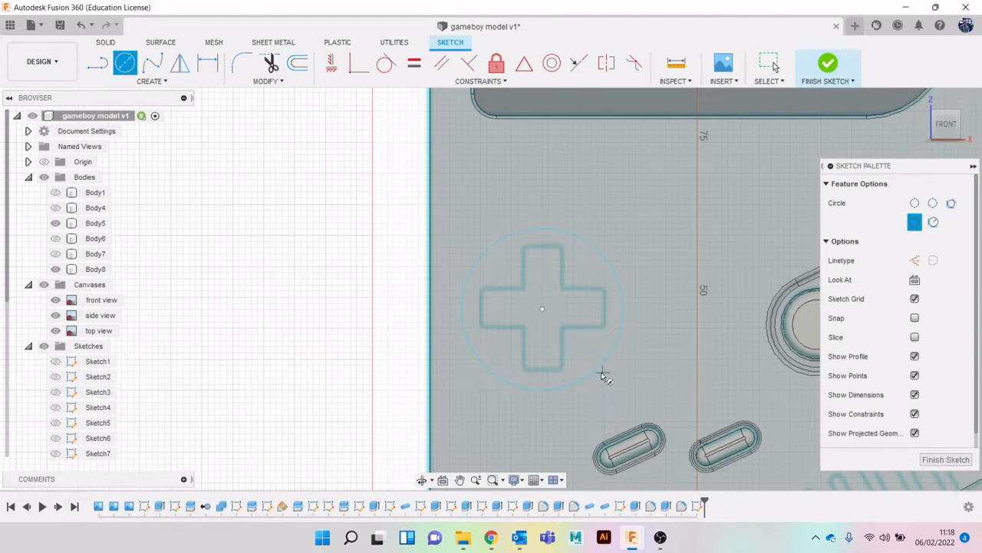
# Cut the circular D-pad profile 1.436 mm deep into the casing's front with Extrude.
pyautogui.press('e')
pyautogui.click(599, 332)
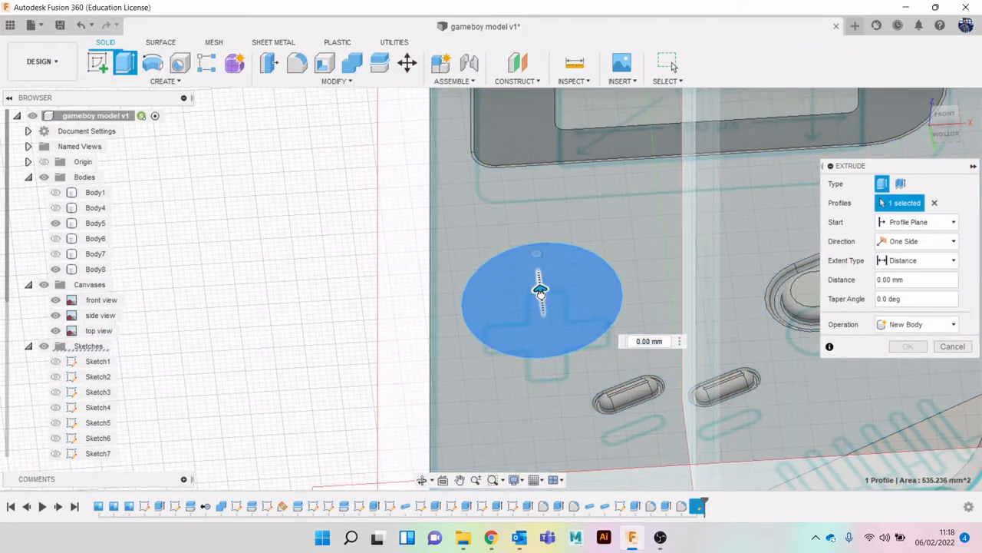
pyautogui.moveTo(541, 292); pyautogui.dragTo(542, 300)
pyautogui.scroll(3, 775, 305)
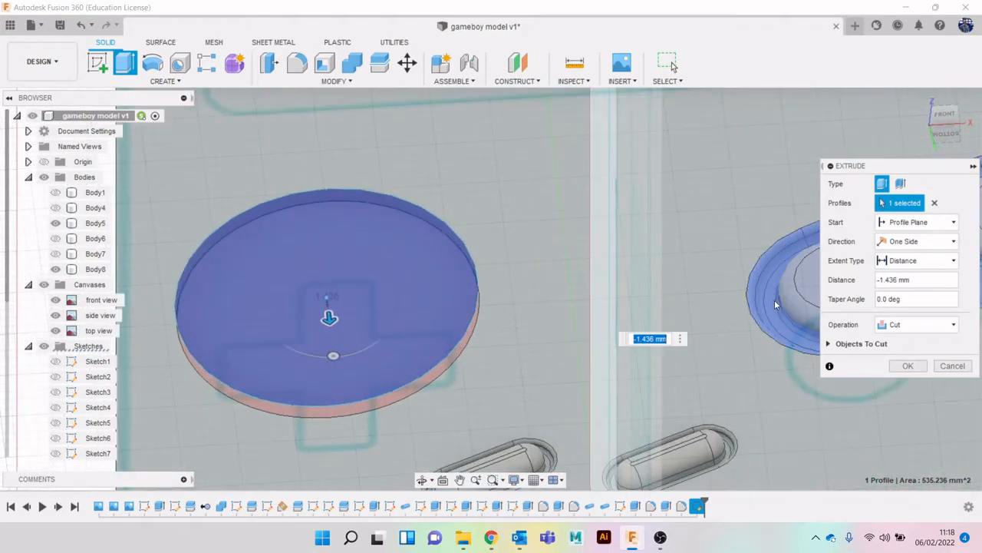
pyautogui.scroll(2, 753, 372)
pyautogui.scroll(-3, 745, 373)
pyautogui.scroll(2, 756, 353)
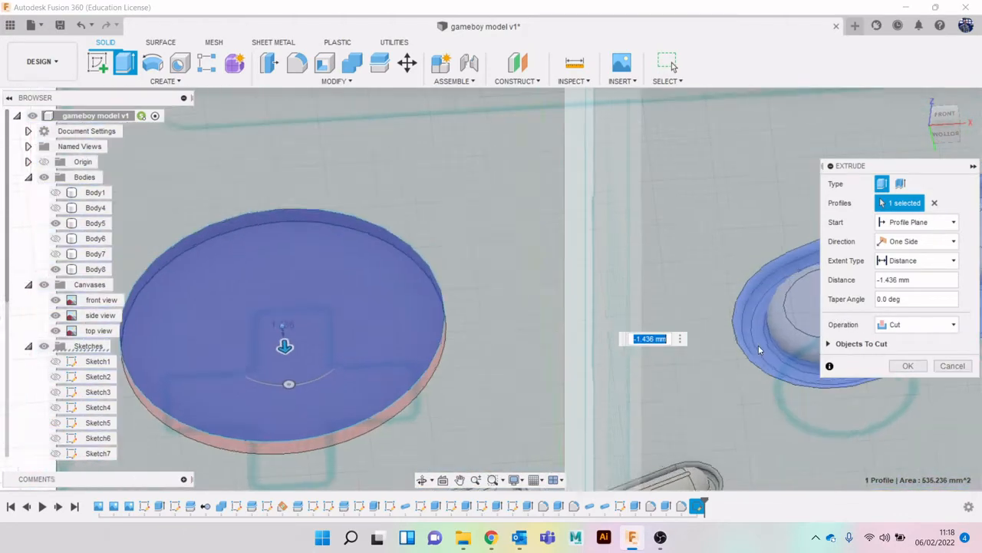
pyautogui.scroll(2, 760, 349)
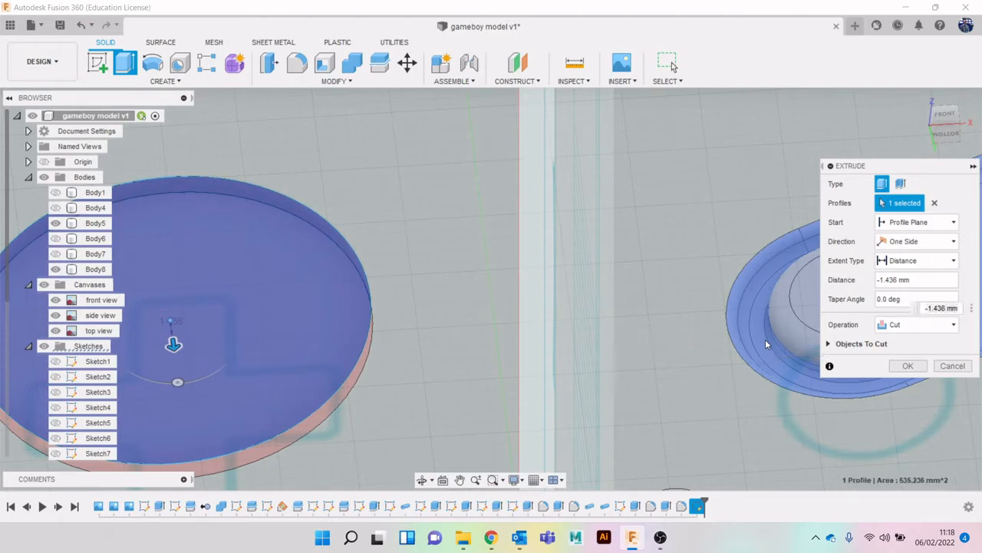
pyautogui.click(765, 340)
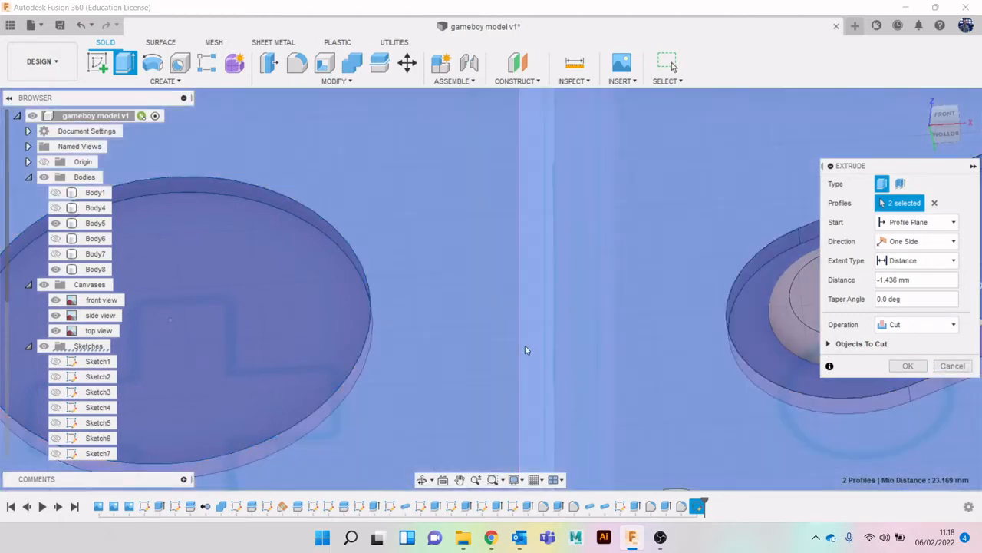
pyautogui.click(766, 335)
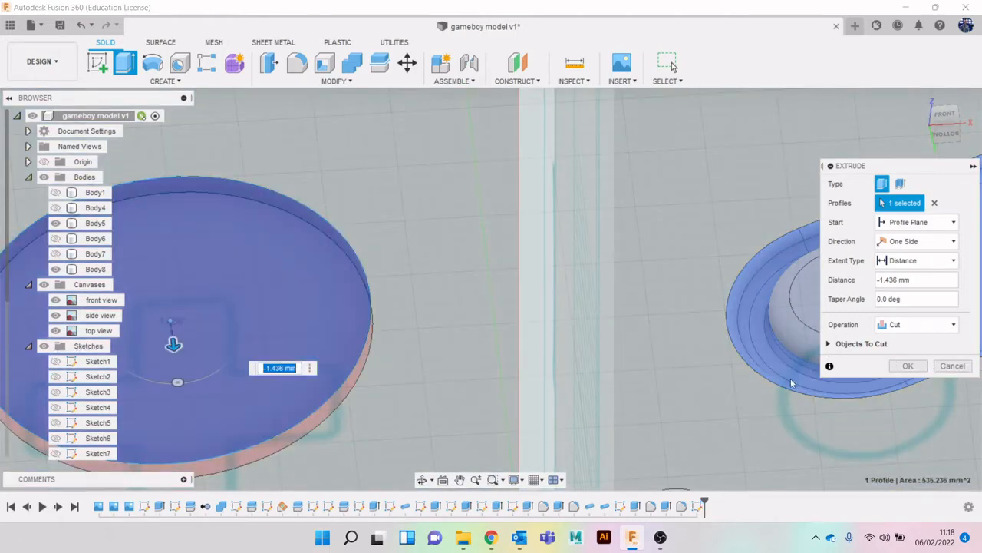
pyautogui.scroll(-3, 489, 347)
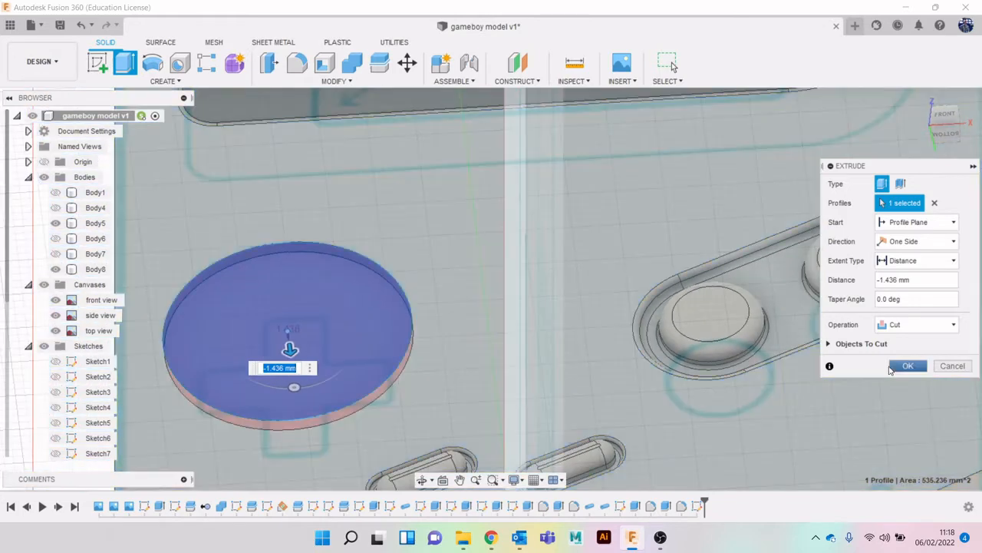
pyautogui.click(906, 367)
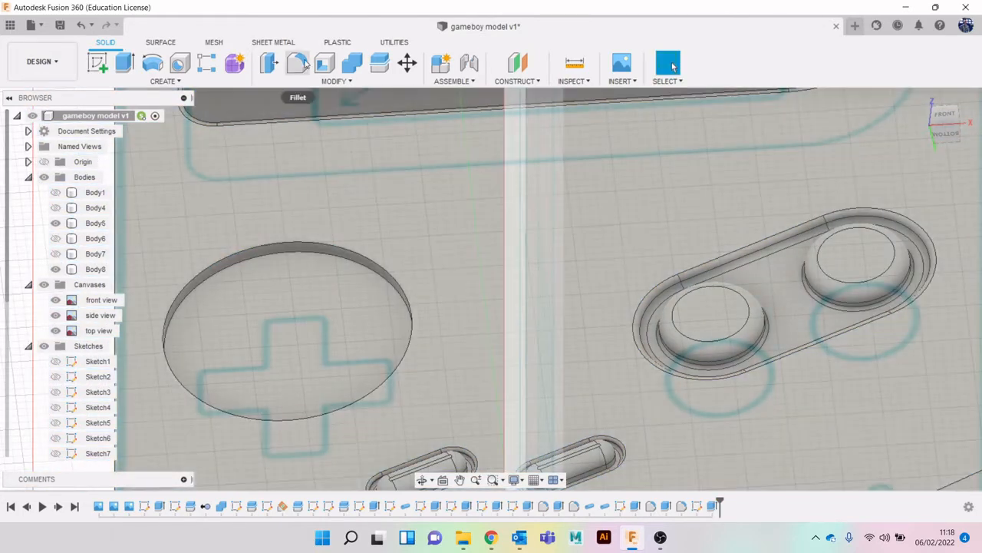
# Fillet the upper and lower edges of the circular D-pad recess with a 1.356 mm radius.
pyautogui.click(300, 63)
pyautogui.click(320, 248)
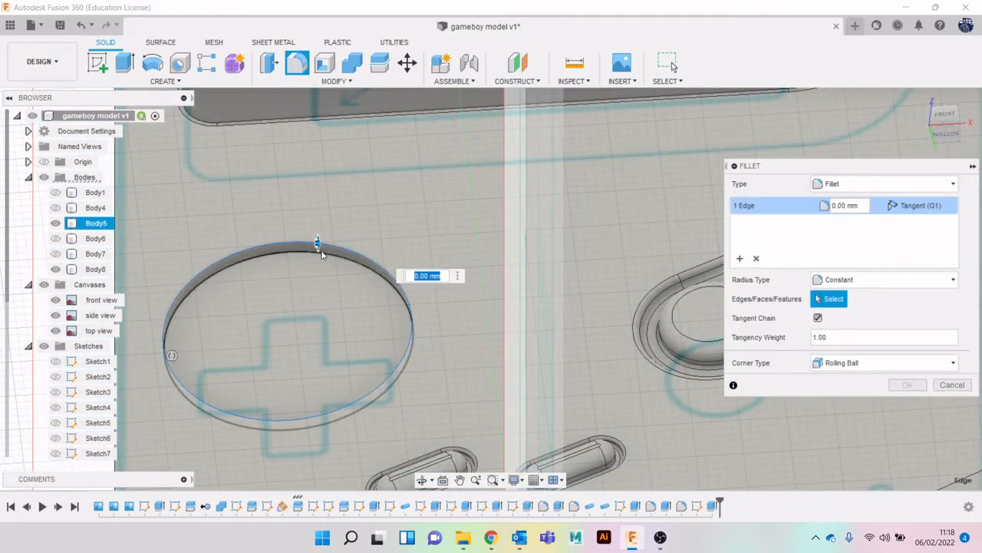
pyautogui.click(322, 254)
pyautogui.moveTo(318, 251); pyautogui.dragTo(315, 254)
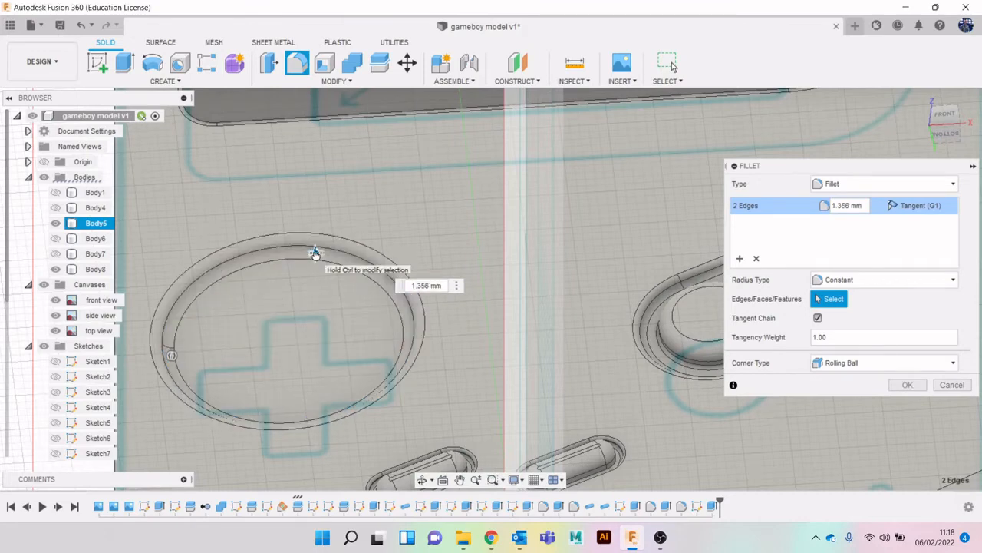
pyautogui.click(907, 385)
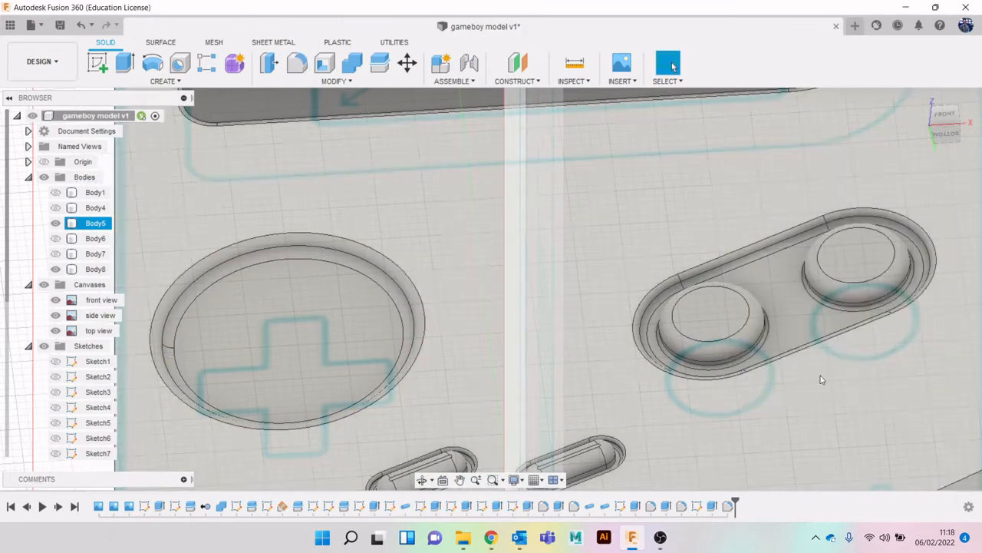
# Start a sketch on the D-pad recess floor and draw two crossing rectangles that trace the vertical and horizontal bars of the reference cross.
pyautogui.scroll(-5, 820, 379)
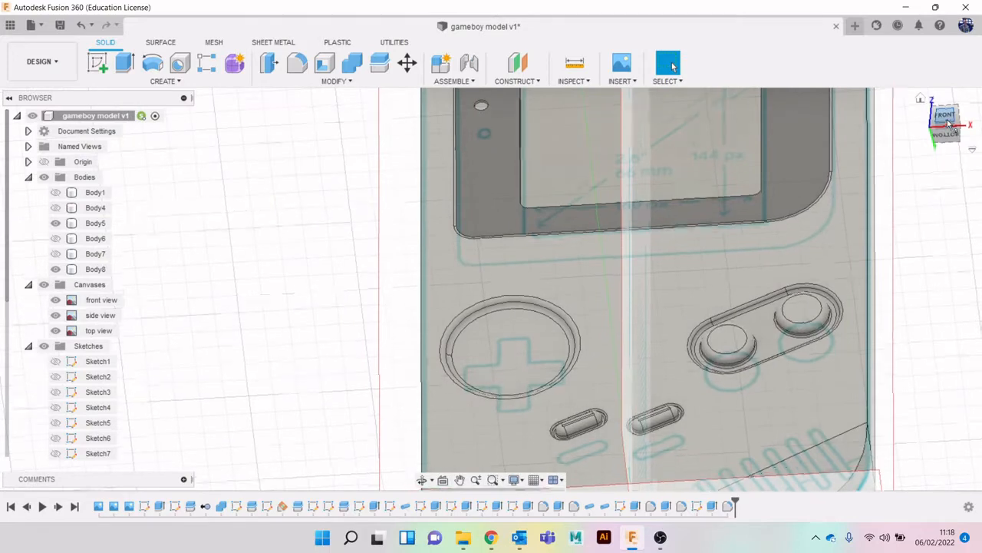
pyautogui.click(947, 117)
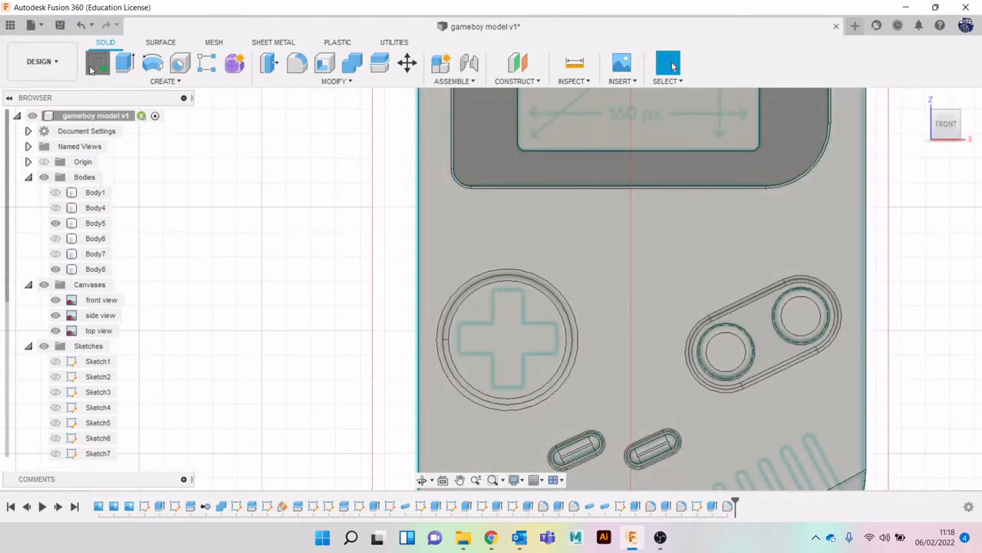
pyautogui.click(90, 69)
pyautogui.click(530, 336)
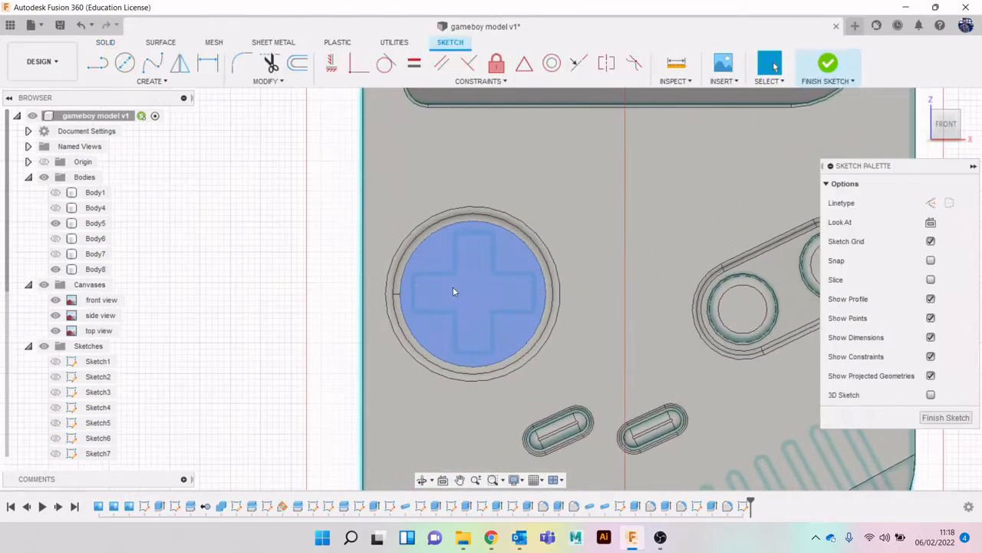
pyautogui.scroll(2, 448, 274)
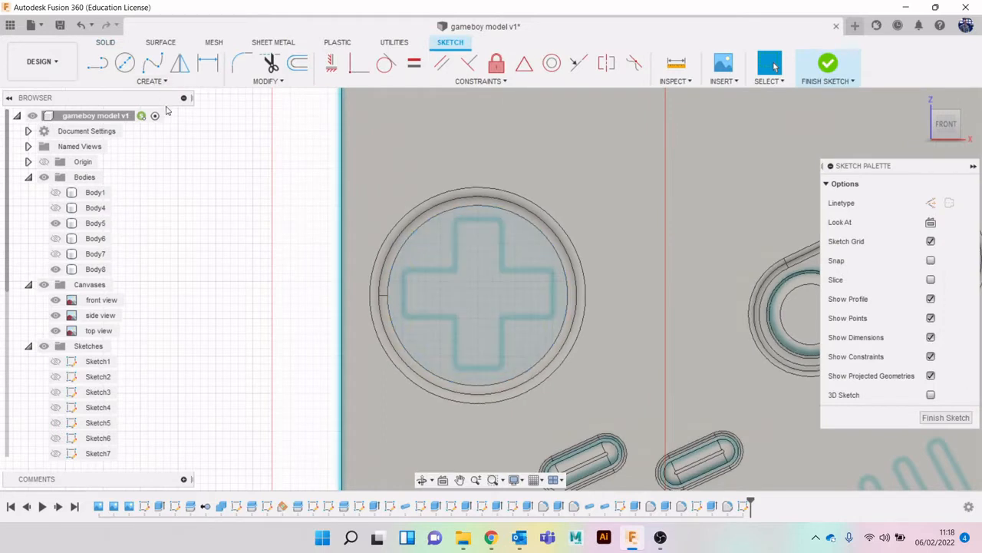
pyautogui.press('r')
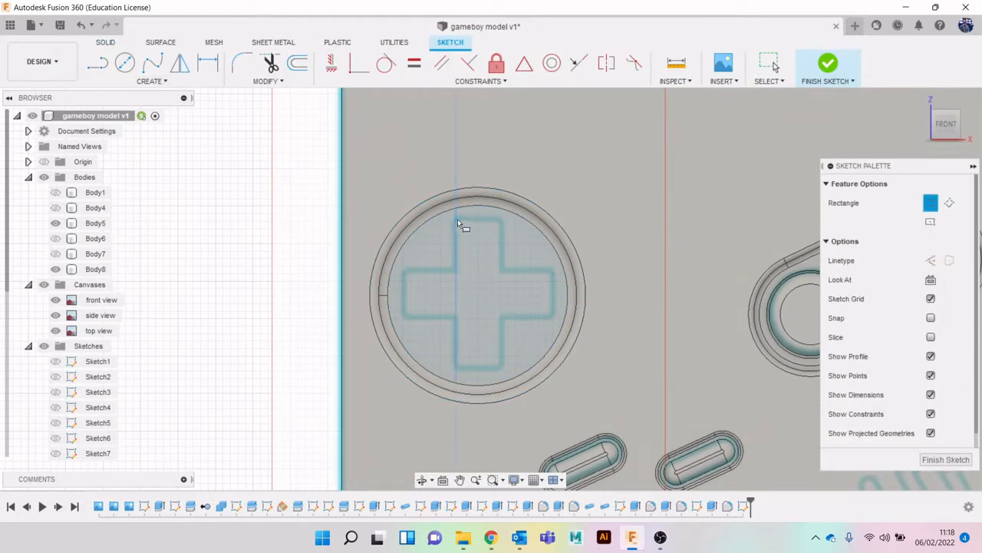
pyautogui.click(458, 221)
pyautogui.click(502, 369)
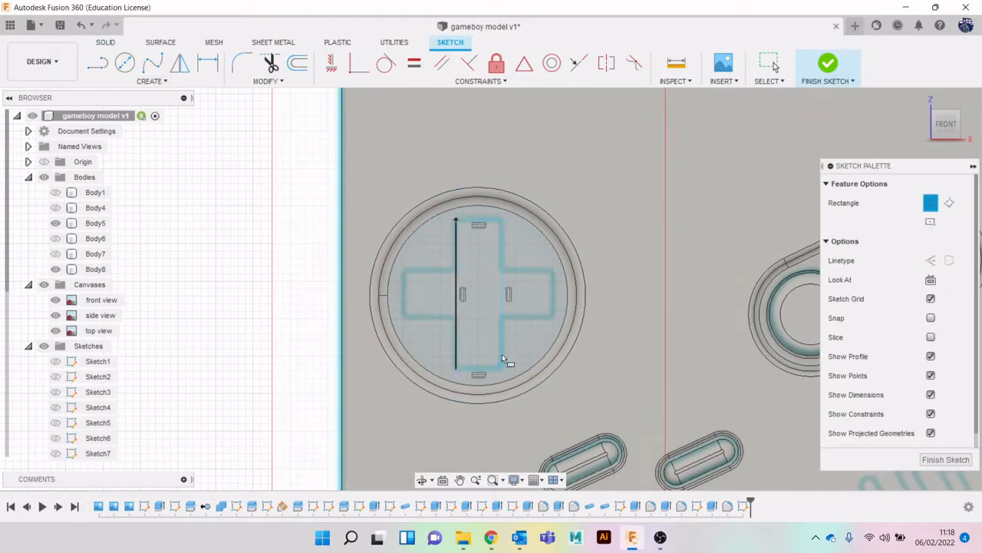
pyautogui.click(405, 271)
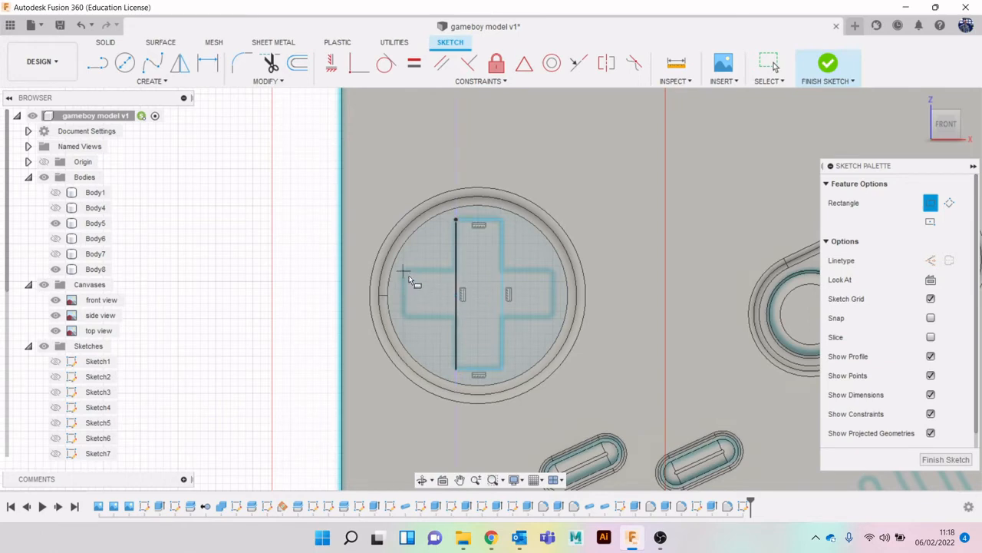
pyautogui.click(552, 319)
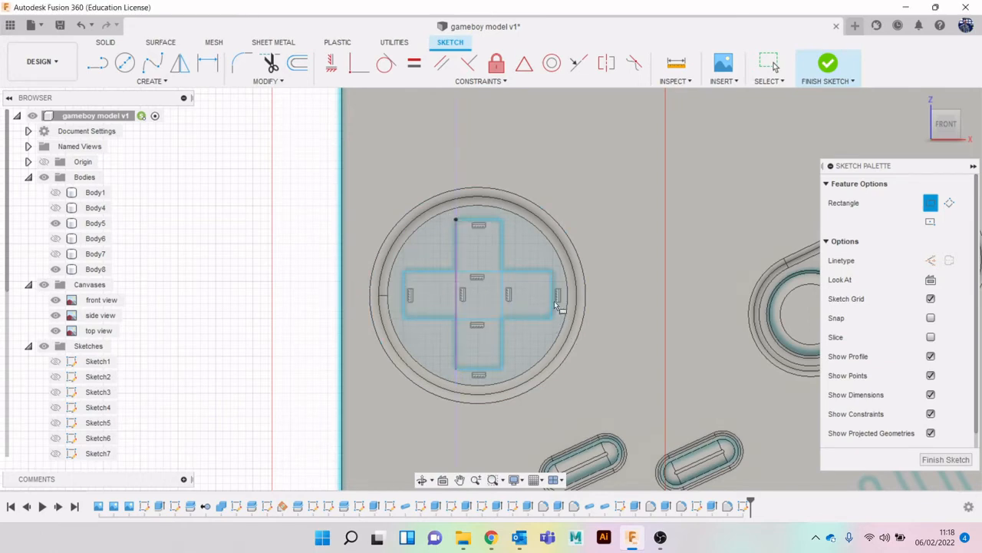
# Trim the inner segments where the two rectangles overlap and delete the leftover long vertical line, leaving a single cross outline.
pyautogui.press('t')
pyautogui.click(480, 271)
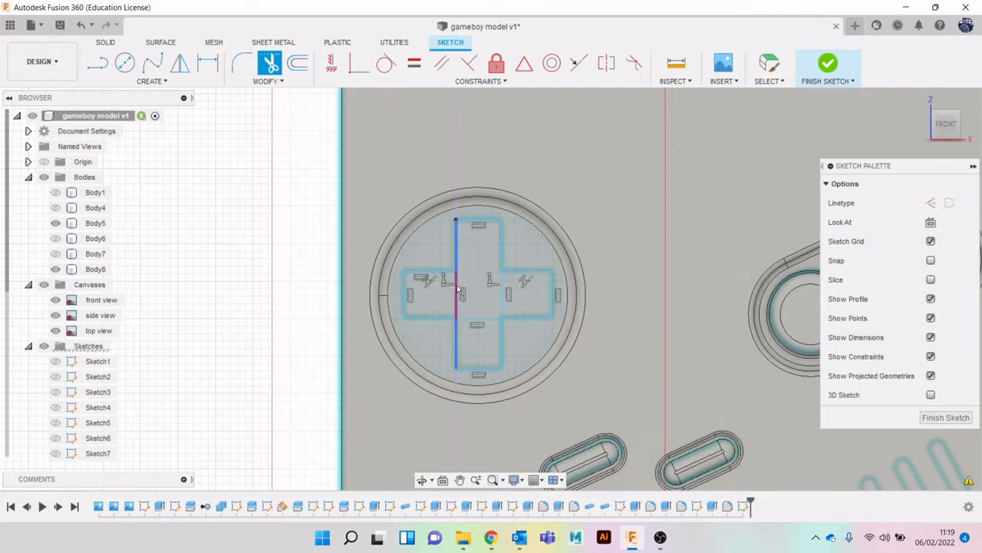
pyautogui.click(456, 293)
pyautogui.click(506, 294)
pyautogui.click(470, 316)
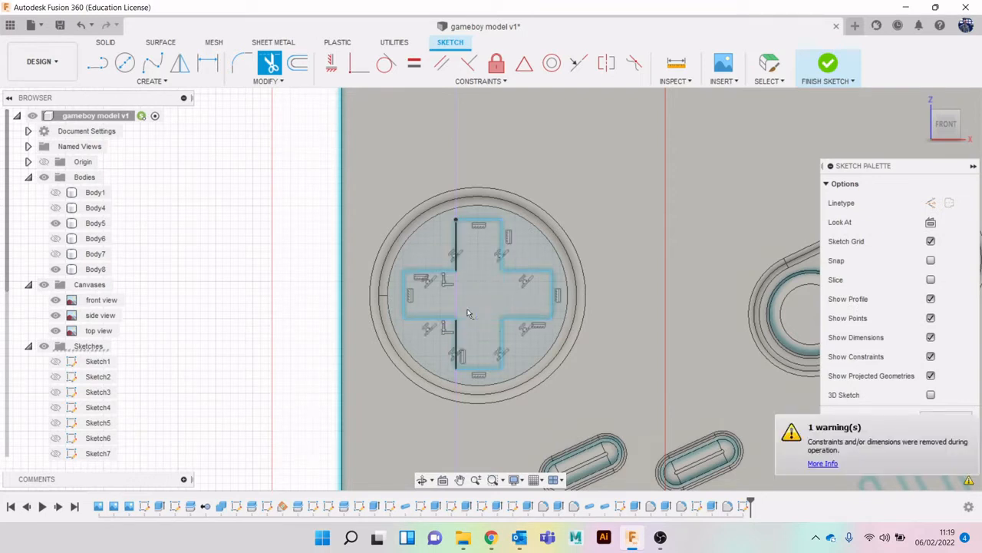
pyautogui.press('Escape')
pyautogui.click(455, 301)
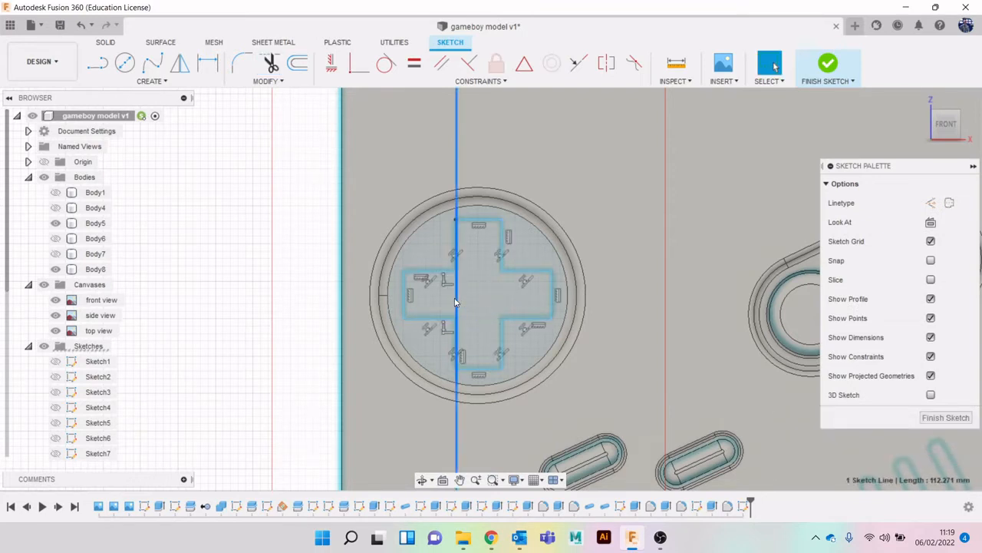
pyautogui.press('Delete')
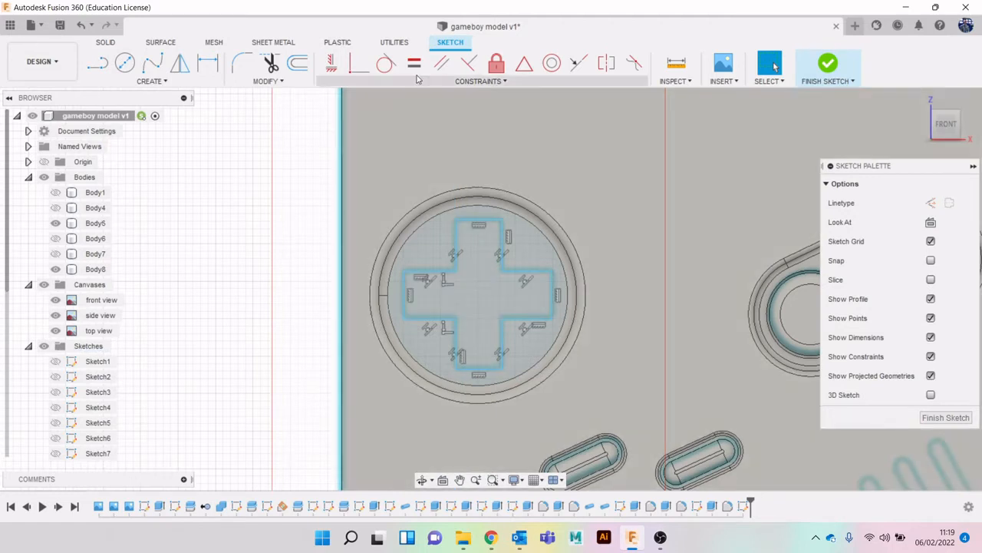
# Try to make the two side edges of the cross's top arm equal in length.
pyautogui.click(414, 62)
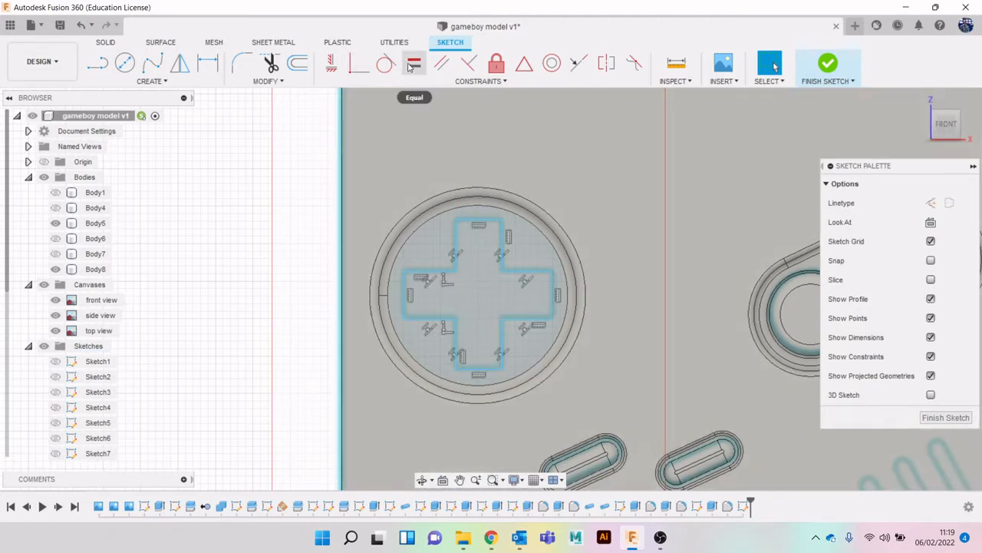
pyautogui.click(457, 240)
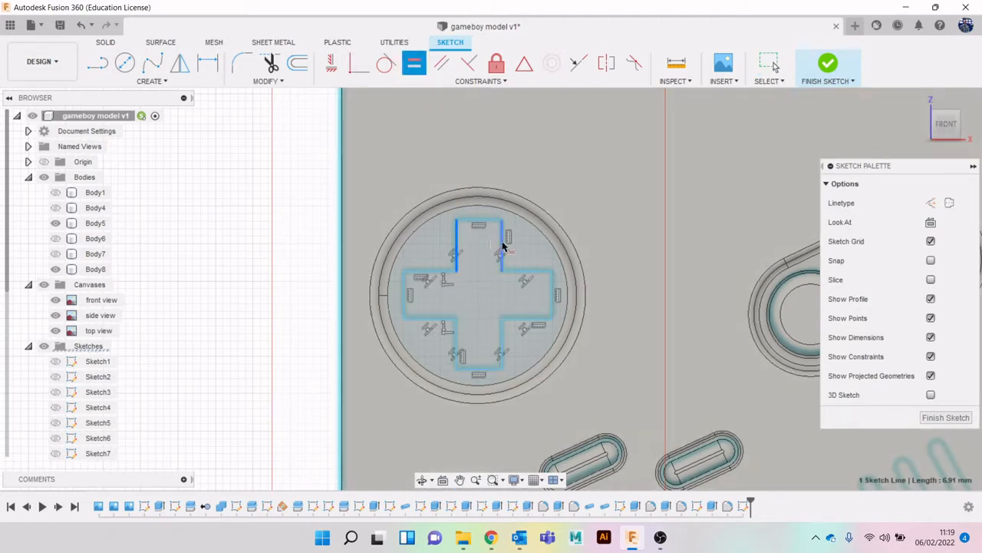
pyautogui.click(502, 246)
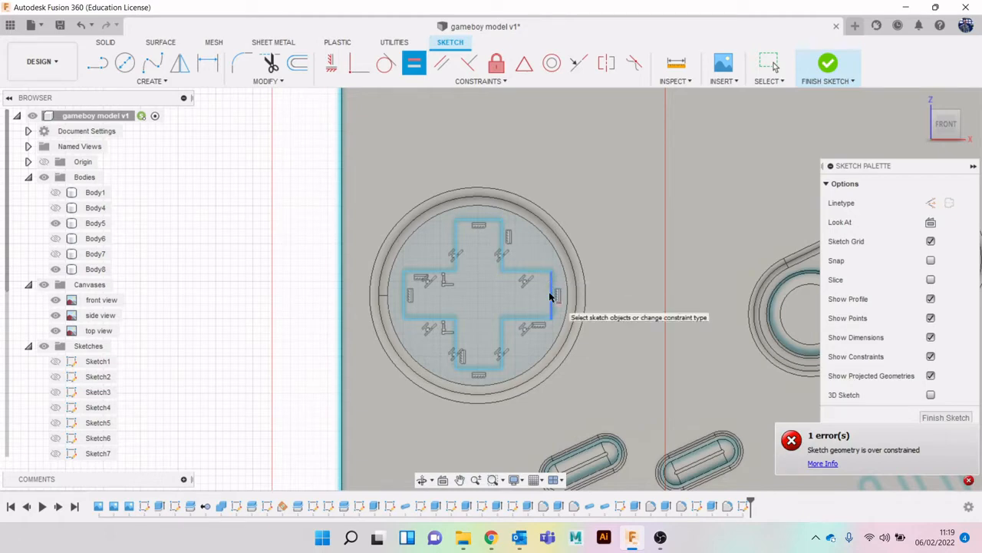
pyautogui.press('Escape')
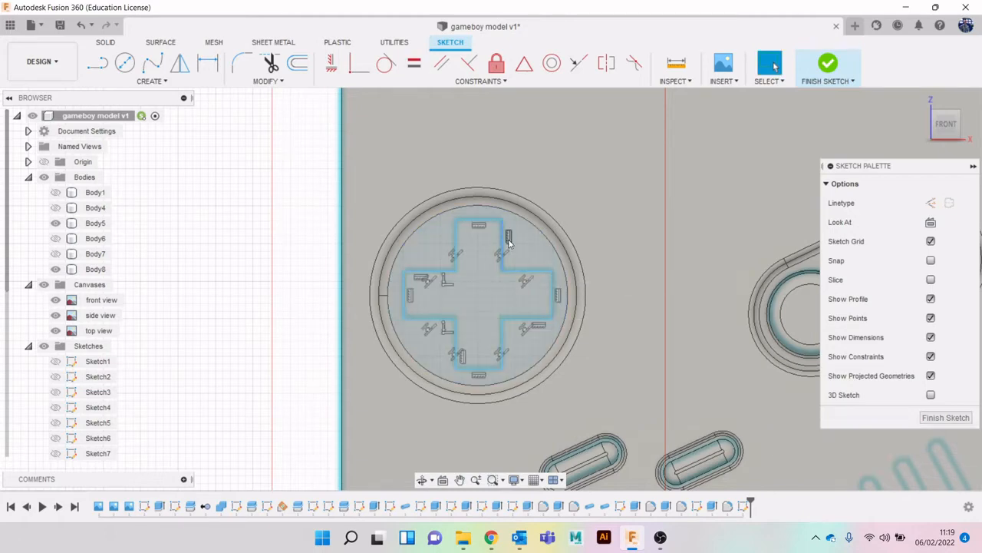
# Delete the constraints on the cross outline, keeping only the horizontal constraint on the bottom arm's end edge.
pyautogui.click(454, 255)
pyautogui.press('Delete')
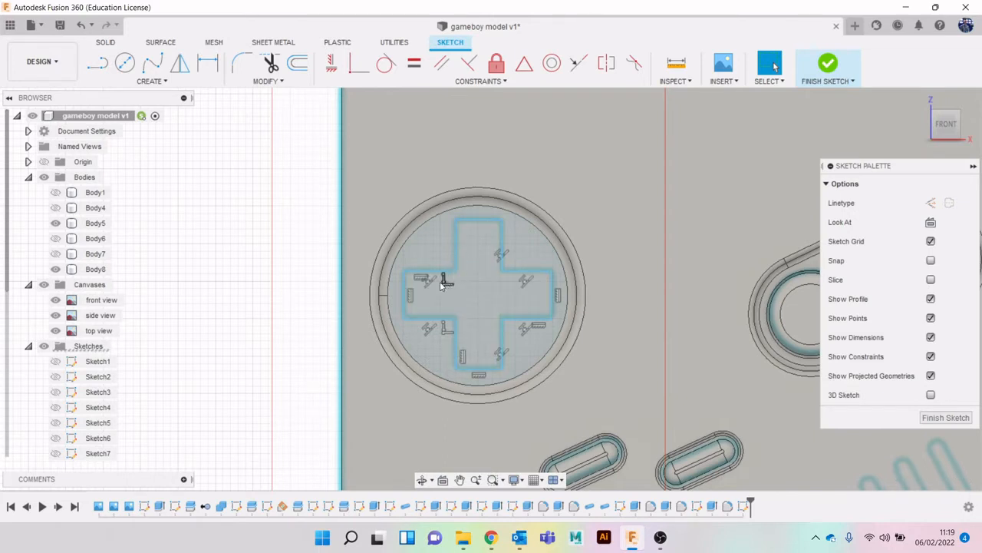
pyautogui.click(441, 284)
pyautogui.press('Delete')
pyautogui.click(427, 284)
pyautogui.press('Delete')
pyautogui.click(412, 291)
pyautogui.press('Delete')
pyautogui.click(444, 330)
pyautogui.press('Delete')
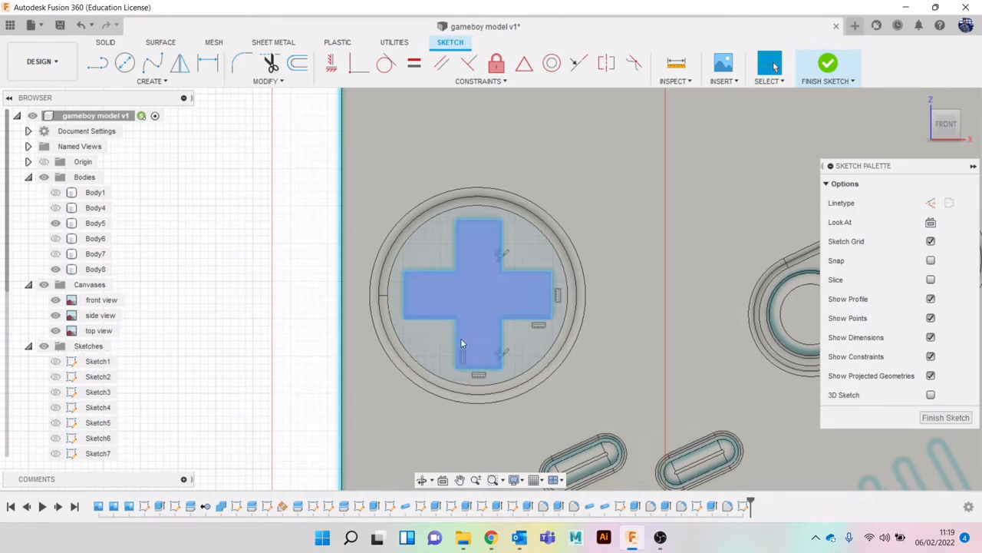
pyautogui.click(462, 356)
pyautogui.press('Delete')
pyautogui.click(501, 355)
pyautogui.press('Delete')
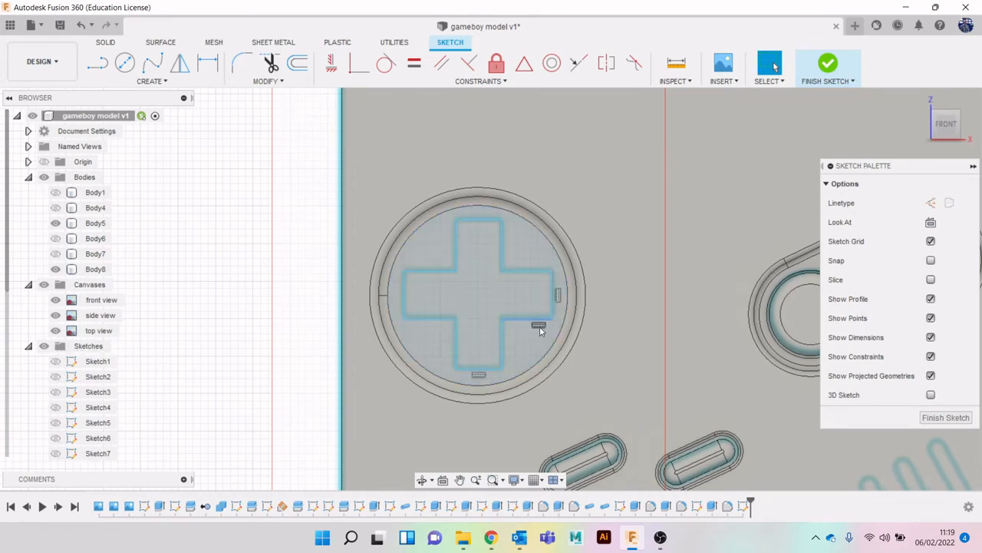
pyautogui.click(560, 298)
pyautogui.press('Delete')
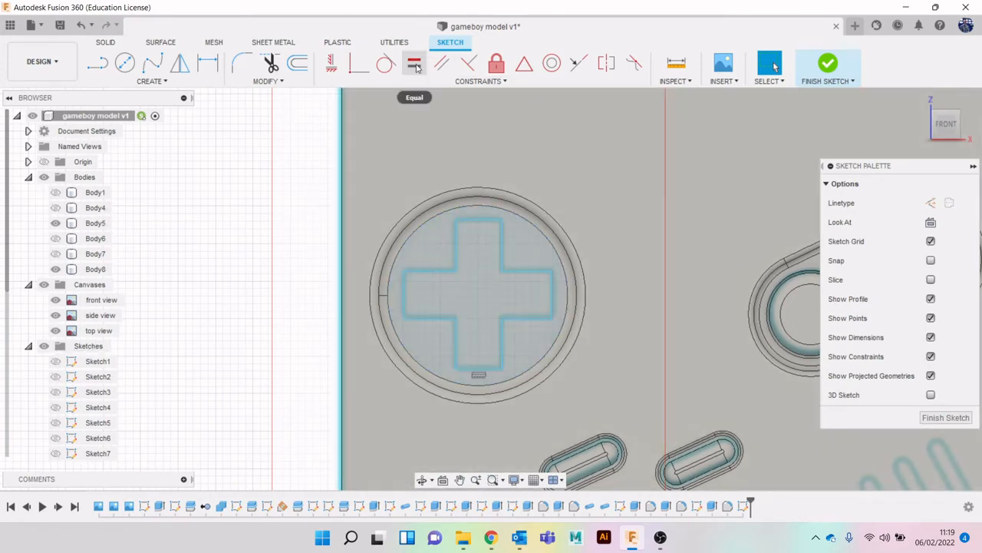
# Apply Equal constraints between the two opposite side edges within each of the cross's four arms.
pyautogui.click(414, 63)
pyautogui.click(455, 240)
pyautogui.click(501, 254)
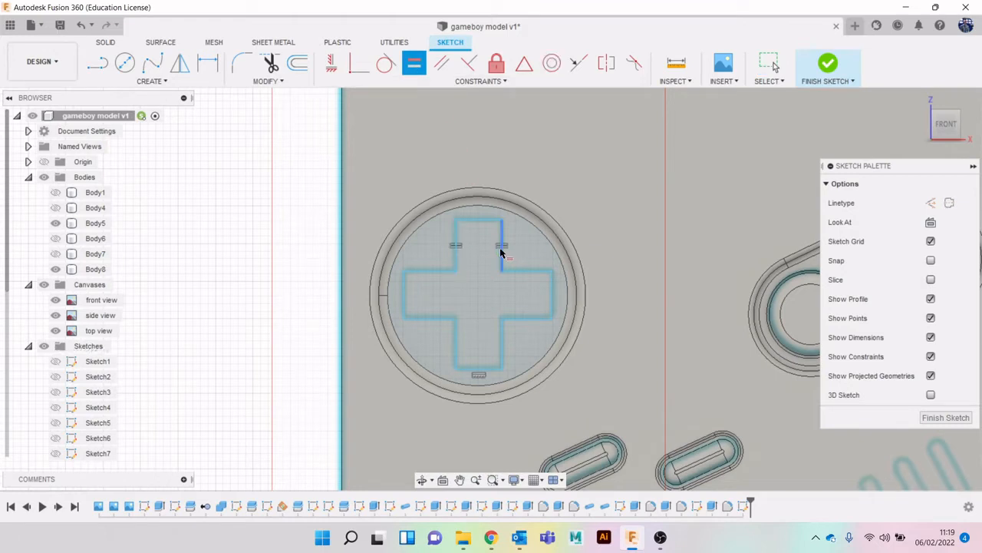
pyautogui.click(457, 340)
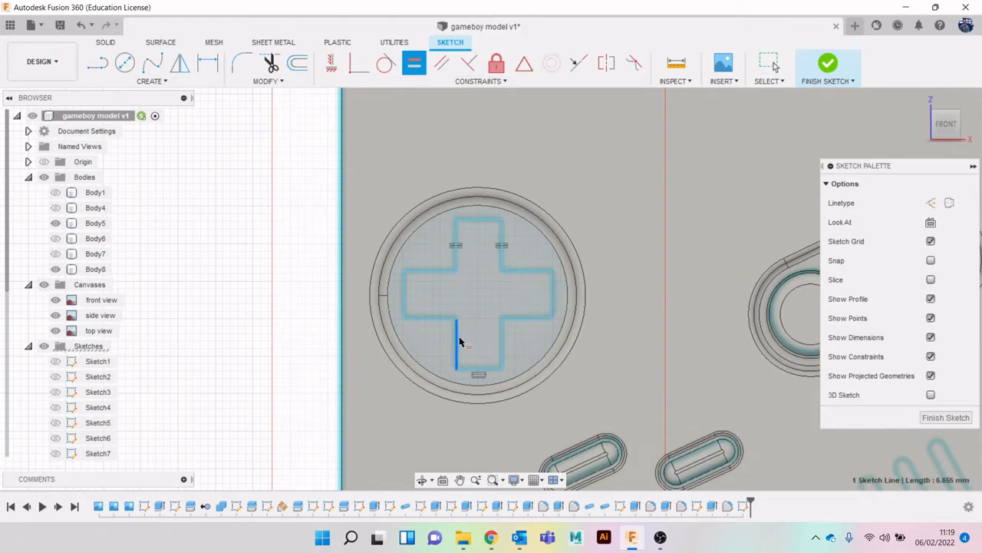
pyautogui.click(503, 346)
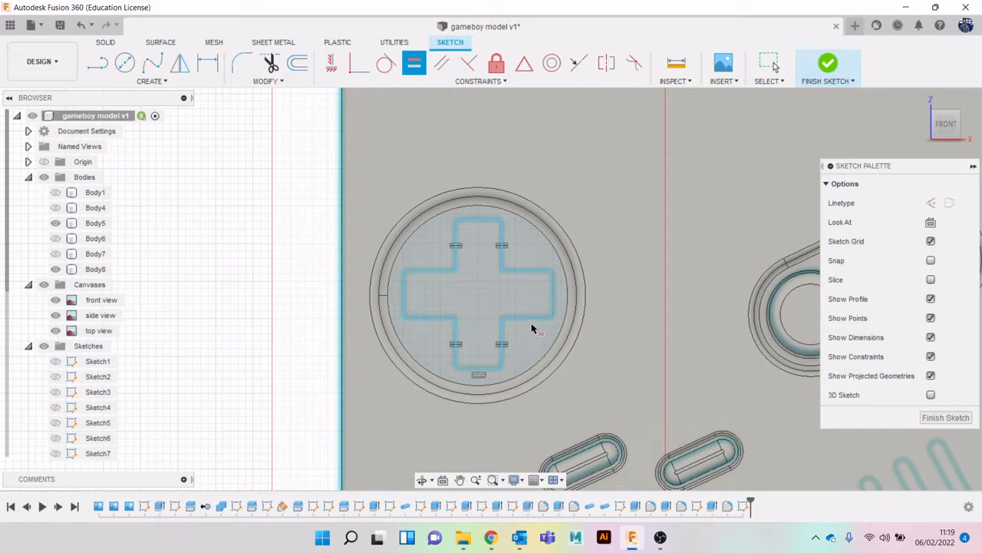
pyautogui.click(529, 321)
pyautogui.click(526, 271)
# Make the side edges of the left, bottom and right arms equal in length to the top arm's left side edge.
pyautogui.click(432, 272)
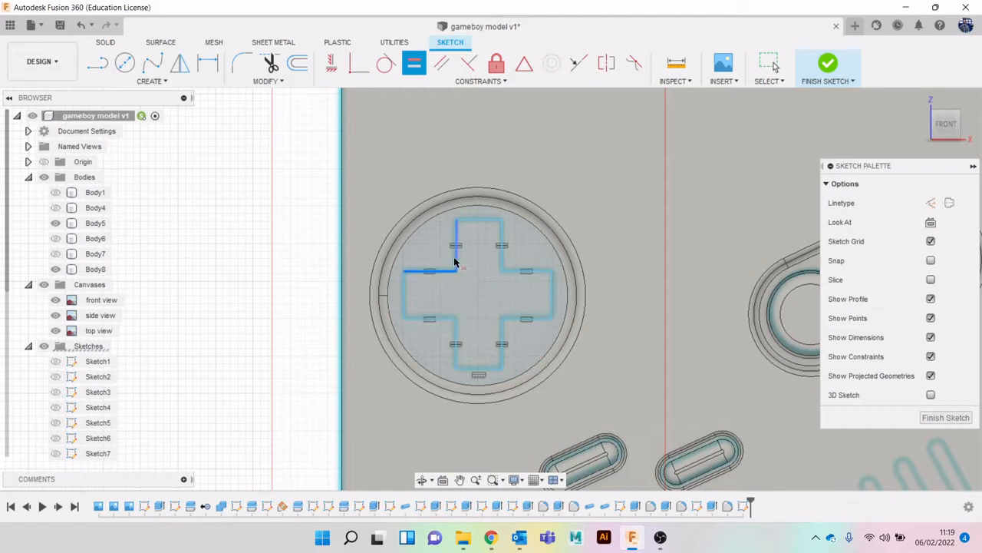
pyautogui.click(456, 259)
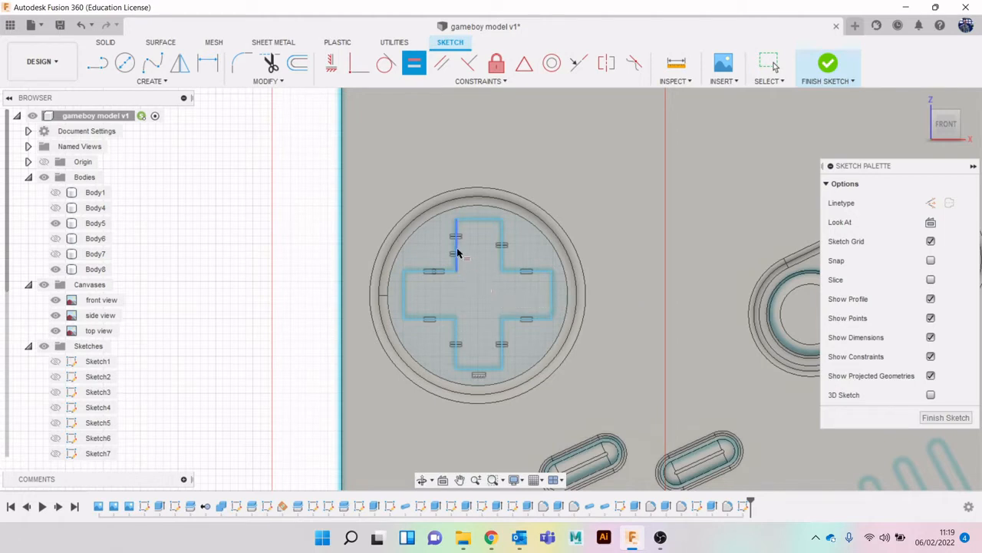
pyautogui.click(442, 321)
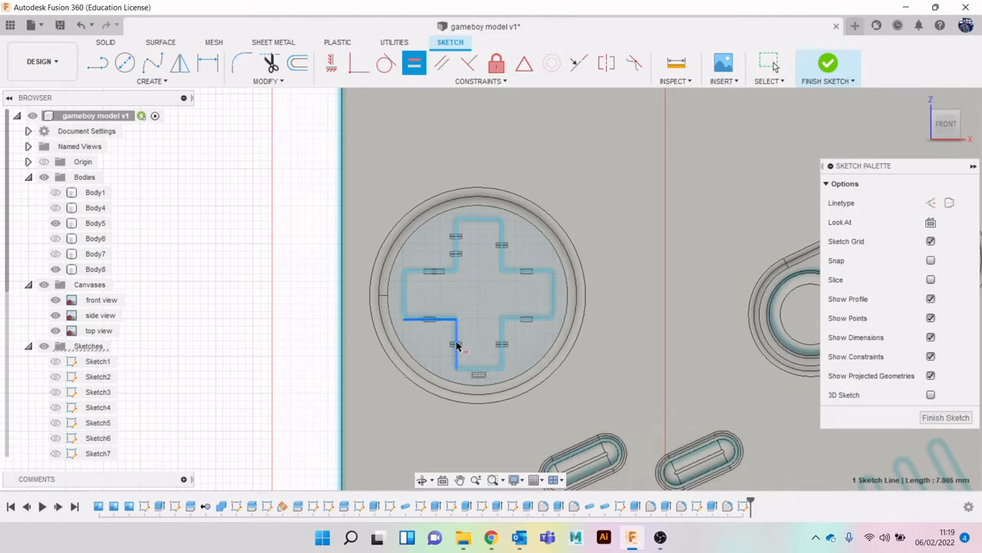
pyautogui.press('Escape')
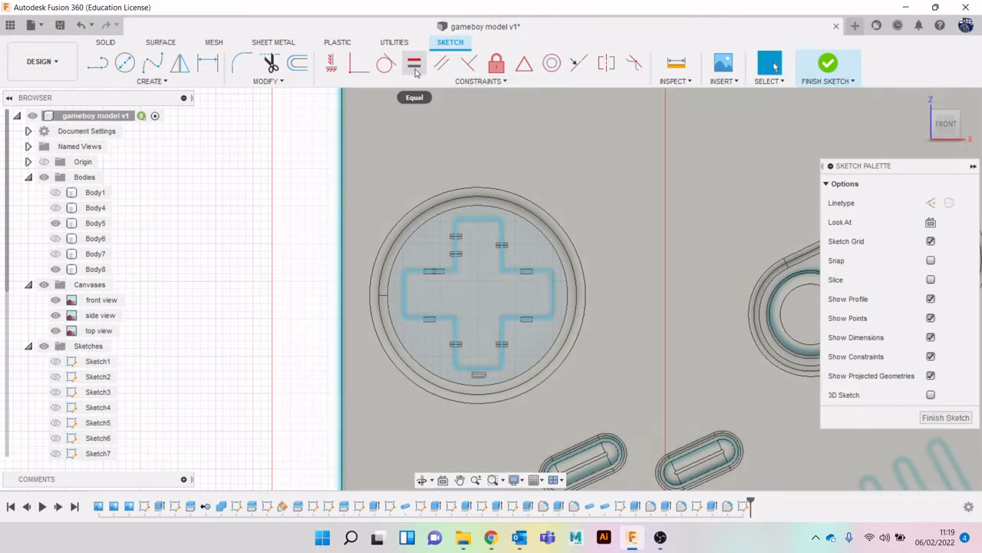
pyautogui.click(414, 63)
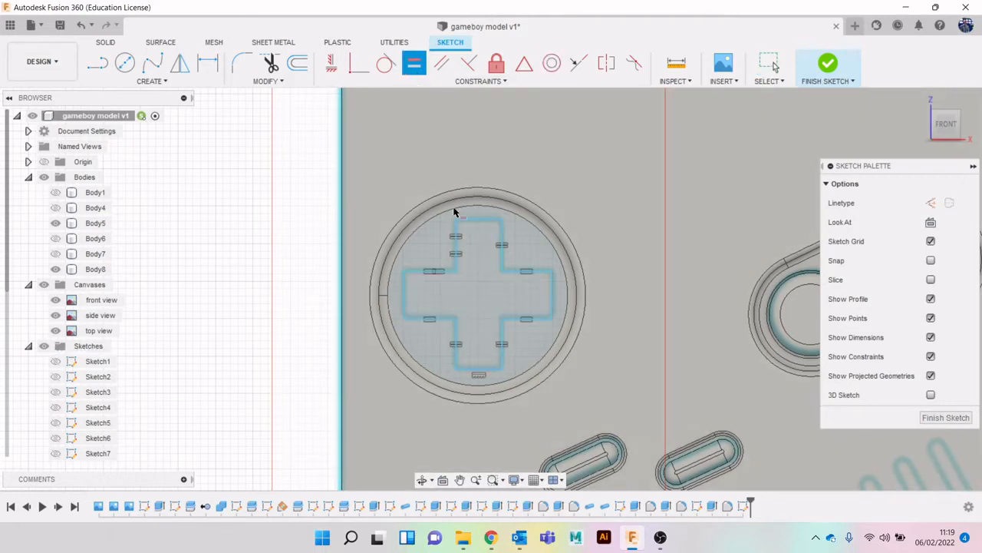
pyautogui.click(457, 342)
pyautogui.click(458, 242)
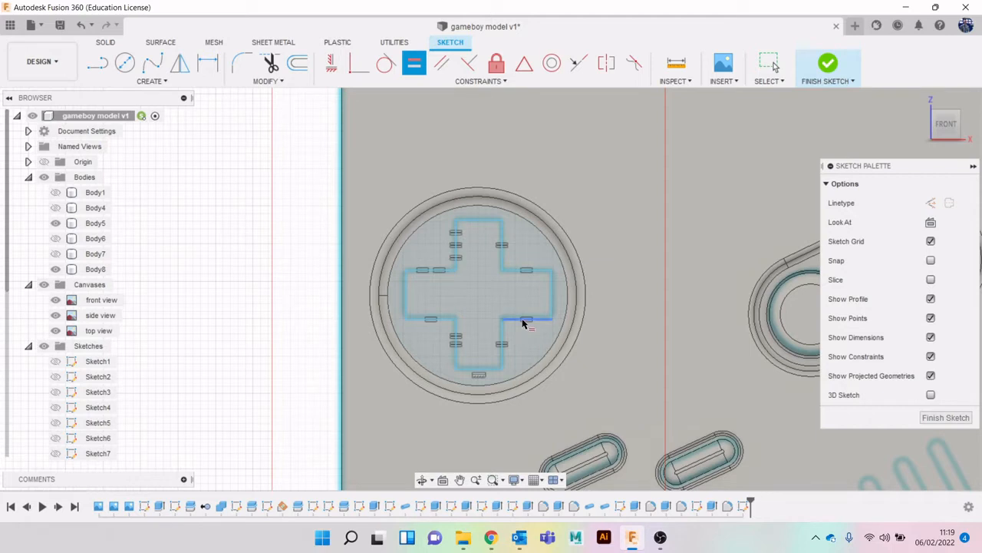
pyautogui.click(522, 322)
pyautogui.click(456, 247)
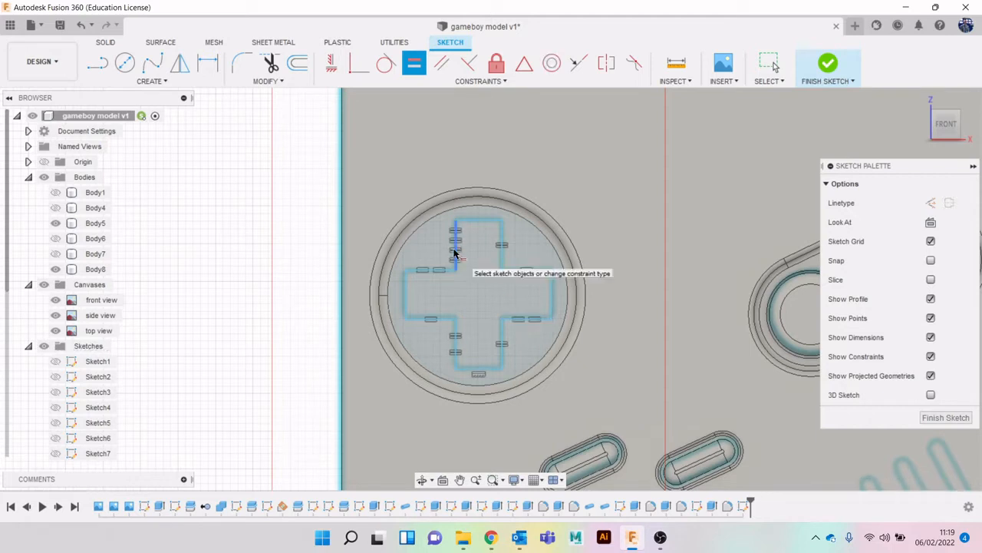
# Make the end edges of all four cross arms equal in length.
pyautogui.click(555, 292)
pyautogui.click(485, 223)
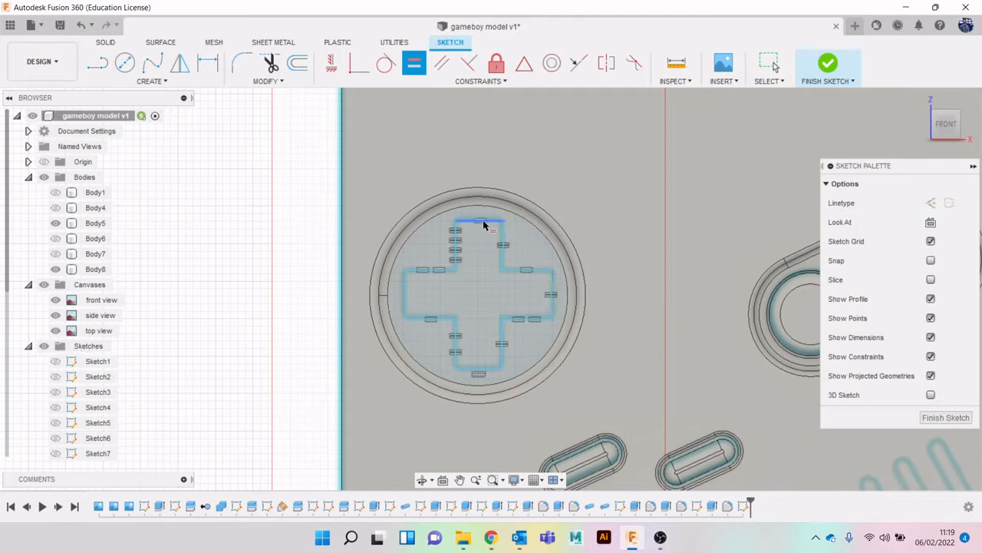
pyautogui.click(409, 299)
pyautogui.click(496, 370)
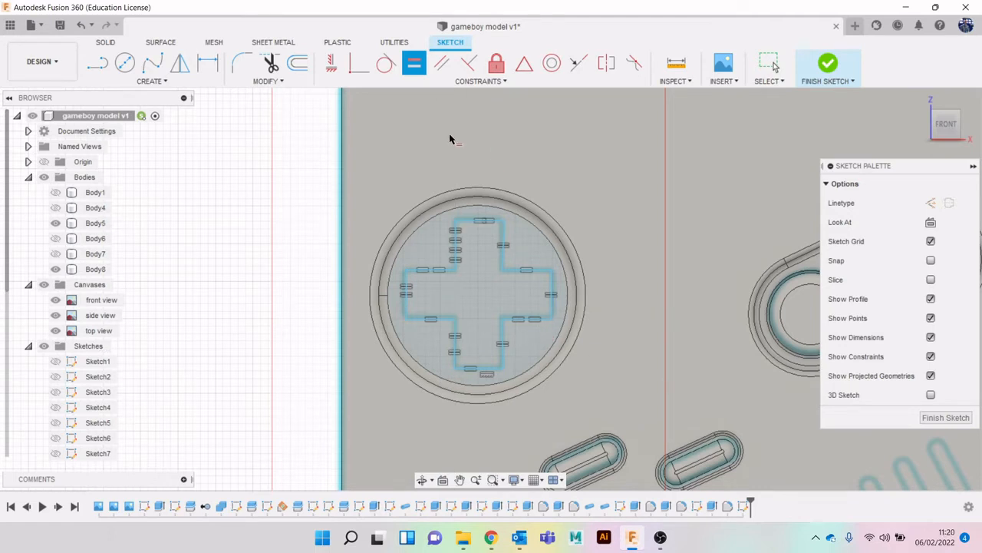
# Try to make the two side edges of the cross's top arm parallel, and undo that constraint.
pyautogui.click(443, 63)
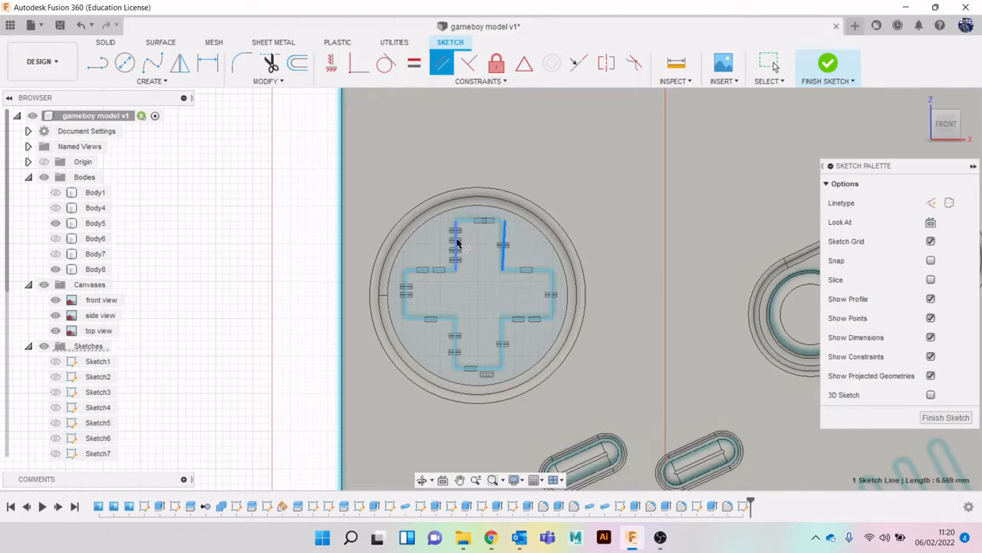
pyautogui.click(496, 268)
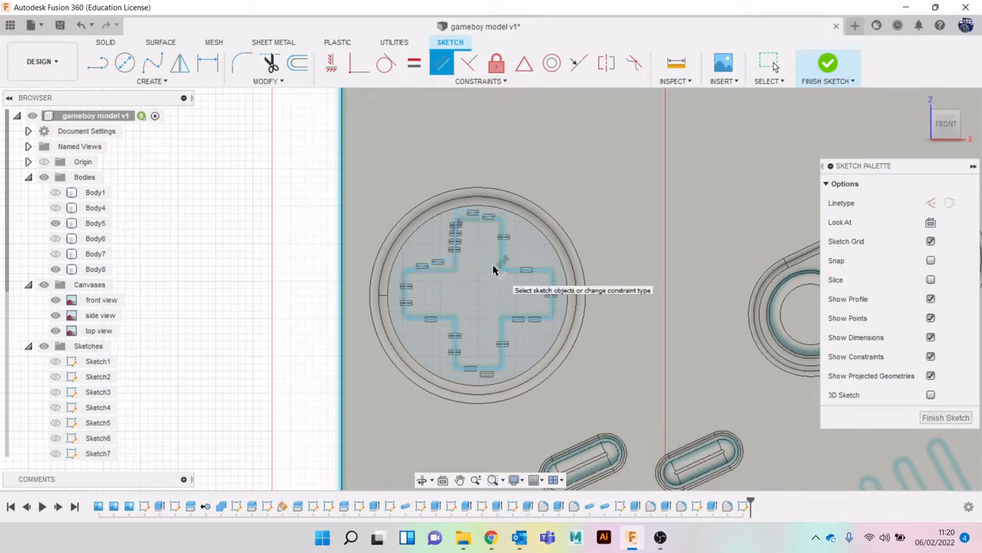
pyautogui.press('Escape')
pyautogui.hotkey('ctrl', 'z')
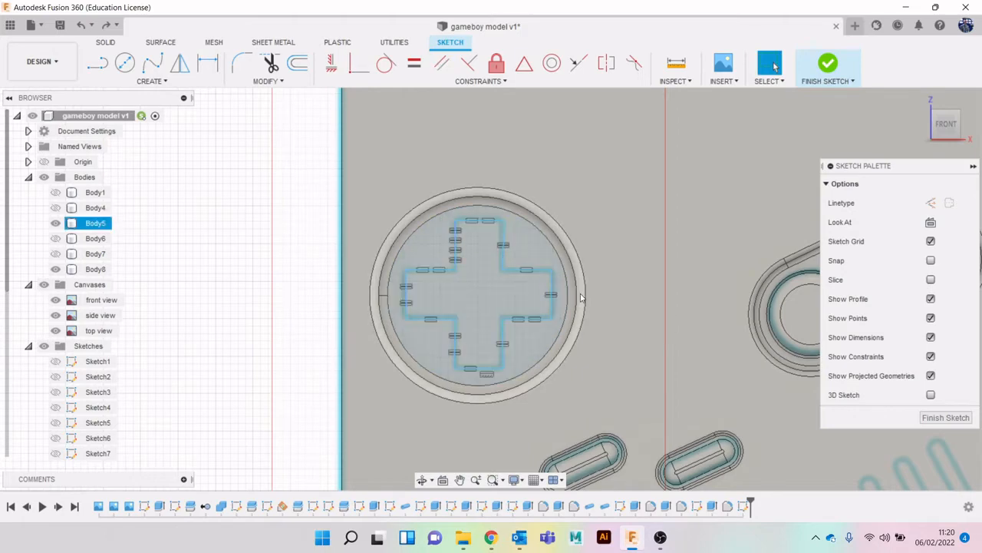
# Inspect the cross outline up close for edge straightness, especially the right side edge of the top arm.
pyautogui.click(536, 258)
pyautogui.scroll(5, 533, 257)
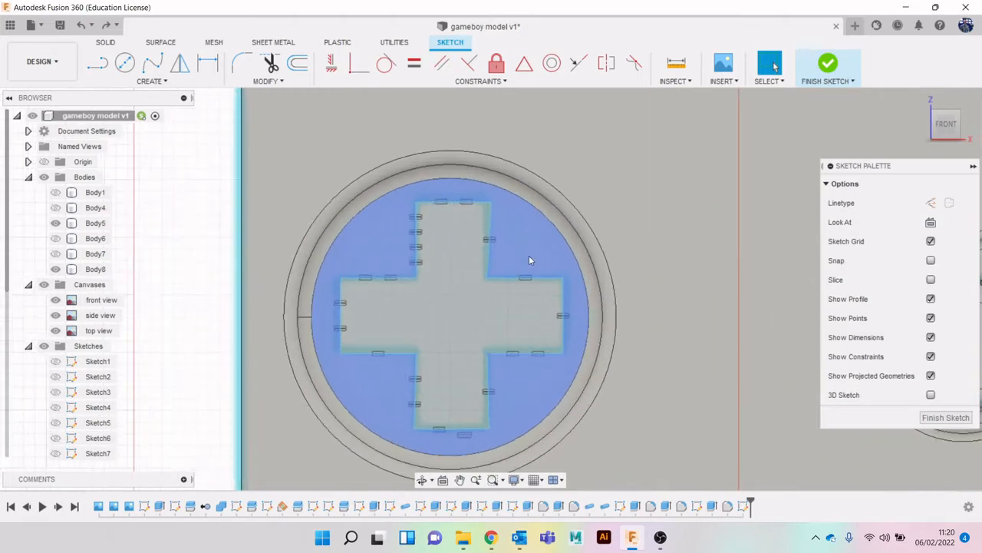
pyautogui.scroll(2, 519, 256)
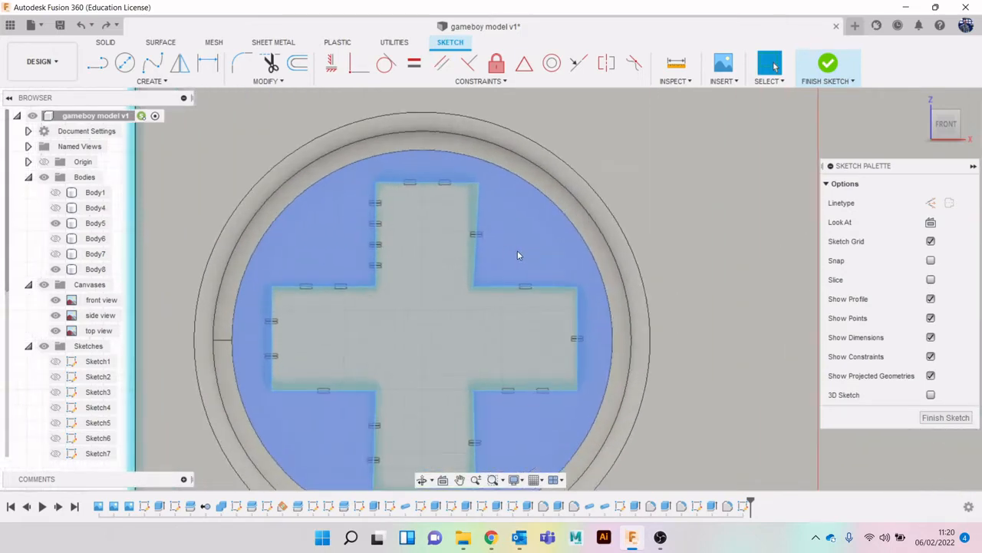
pyautogui.click(476, 251)
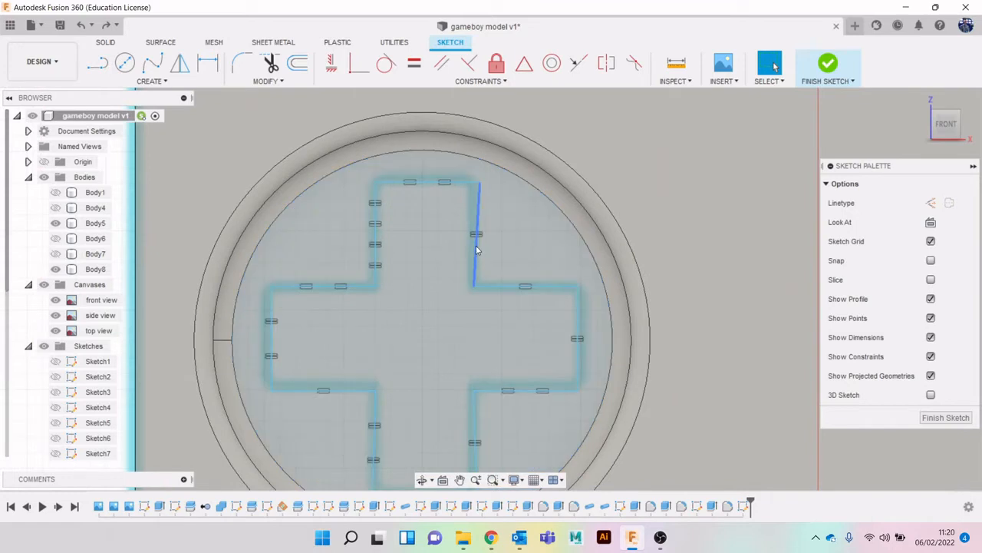
pyautogui.click(472, 297)
pyautogui.scroll(-4, 472, 296)
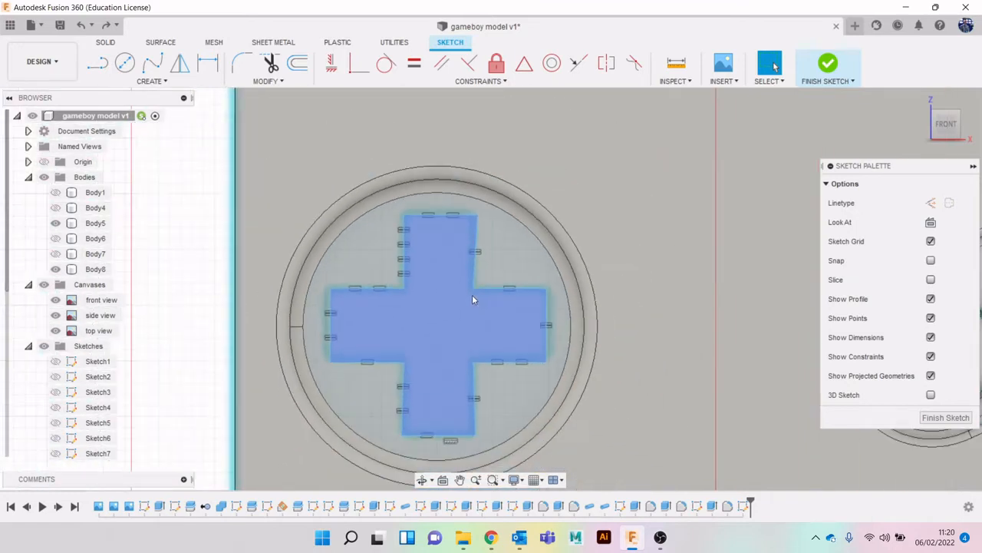
pyautogui.scroll(3, 419, 318)
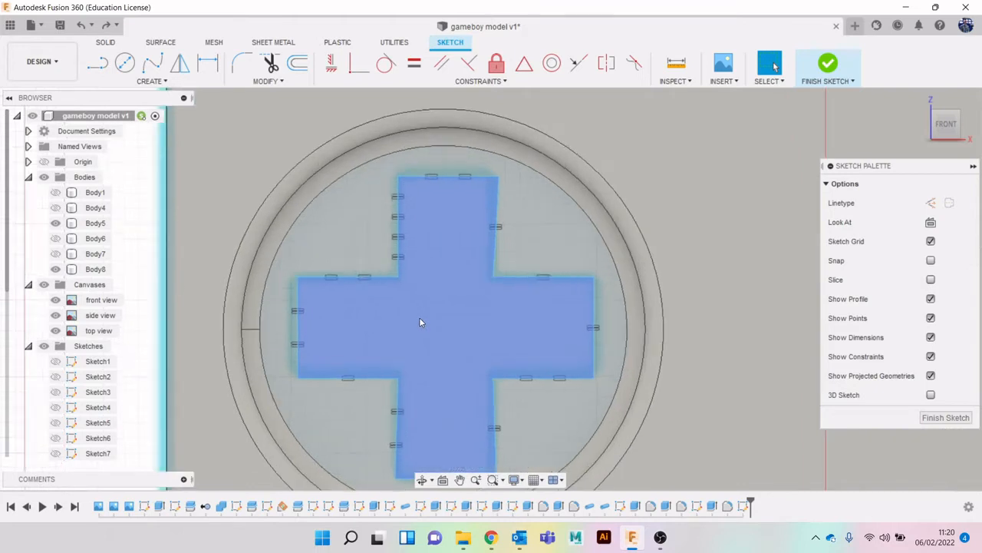
pyautogui.scroll(-1, 419, 313)
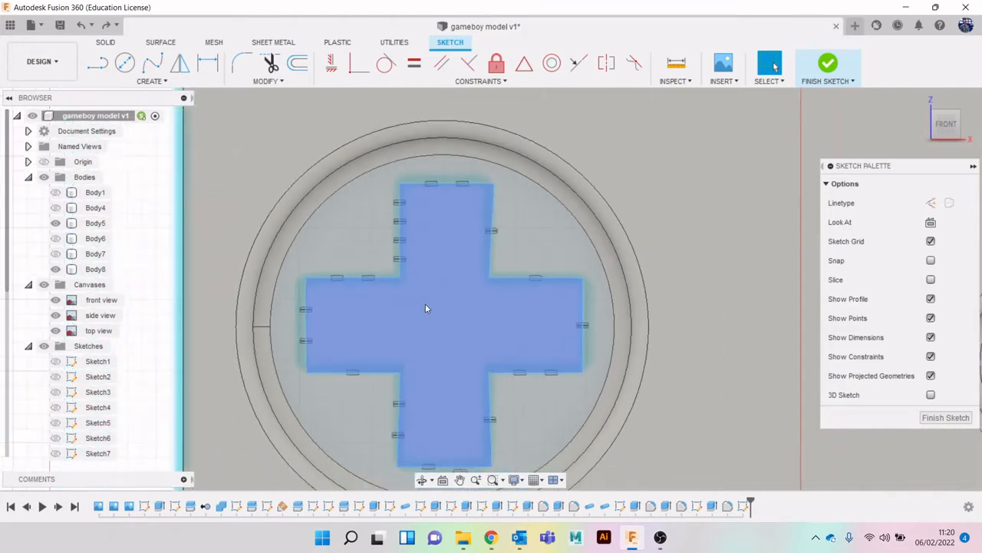
pyautogui.scroll(-2, 427, 308)
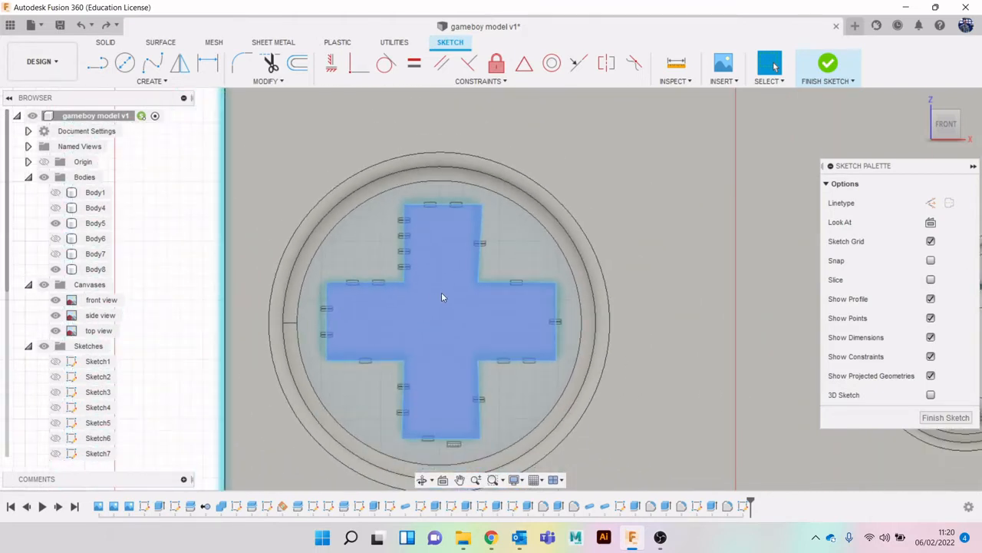
# Replace the slanted right side edge of the cross's top arm with a vertical line, trimming its overhang past the inner corner.
pyautogui.press('t')
pyautogui.click(481, 249)
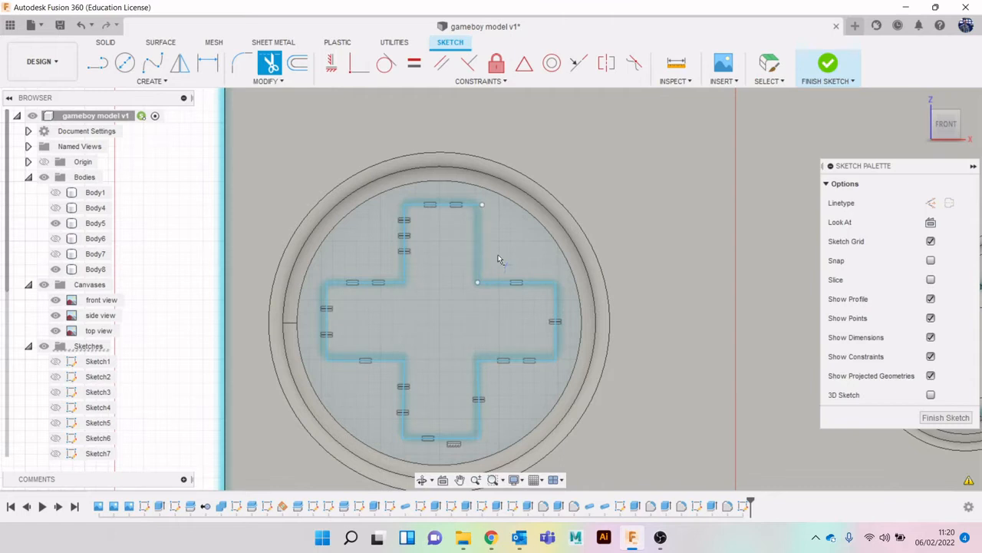
pyautogui.press('l')
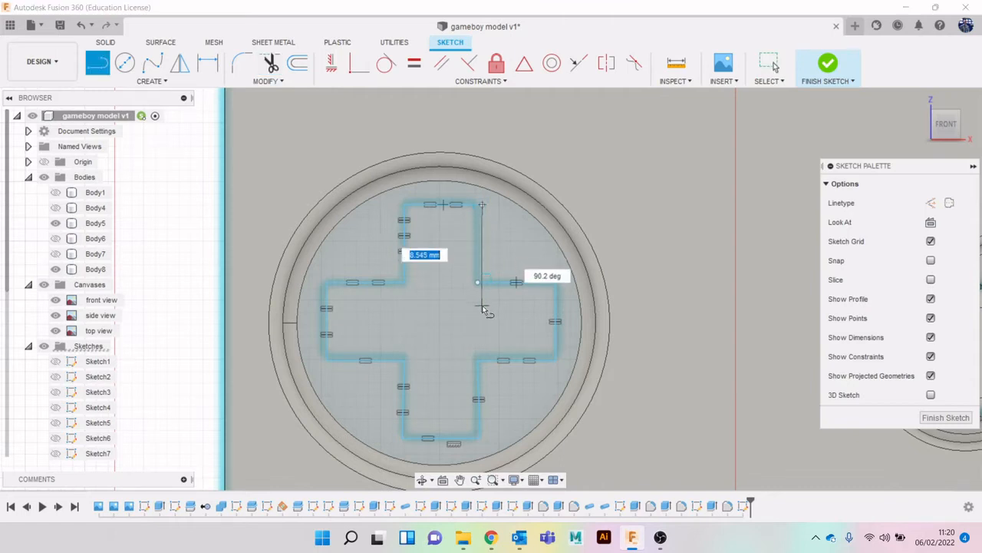
pyautogui.click(478, 282)
pyautogui.press('Escape')
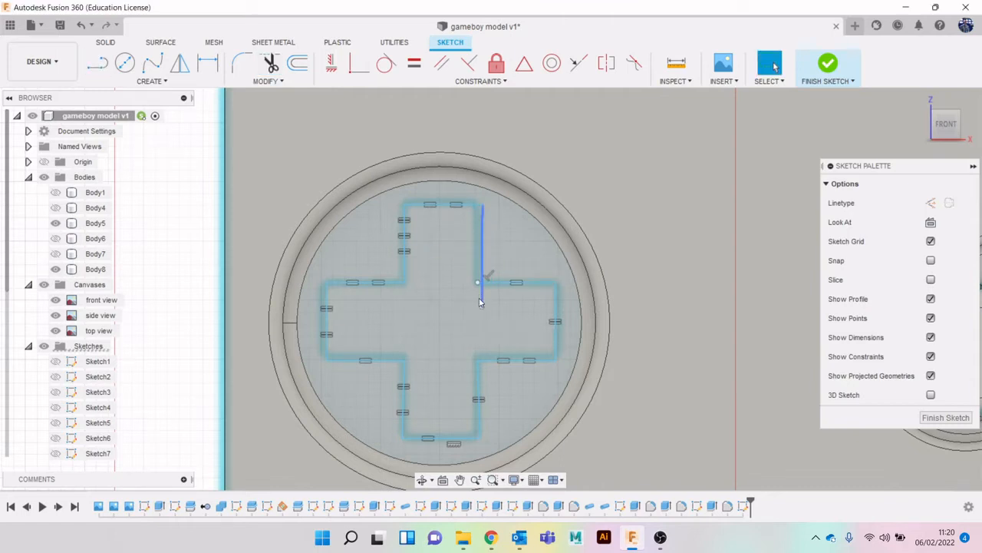
pyautogui.scroll(3, 479, 290)
pyautogui.press('t')
pyautogui.click(487, 292)
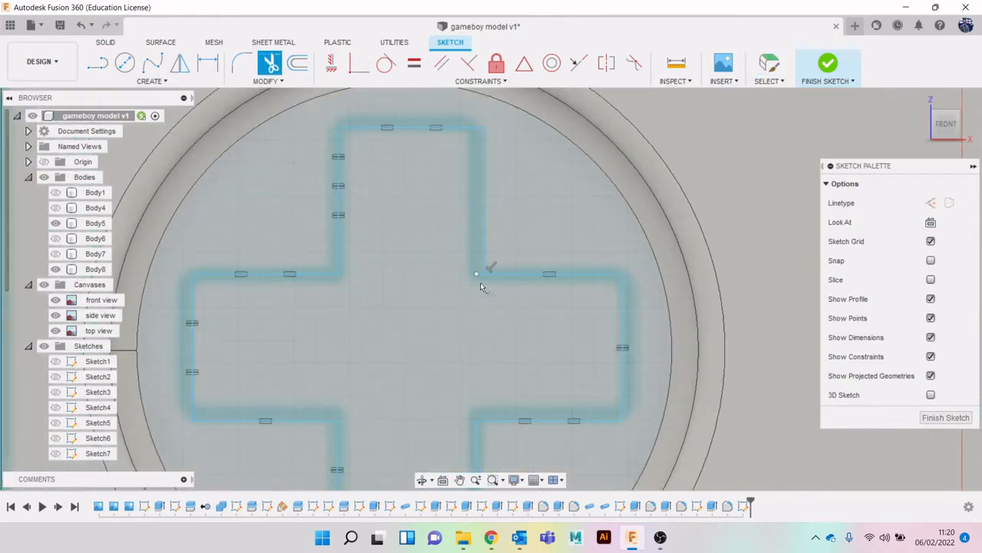
# Make the redrawn right side edge of the top arm equal in length to the arm's left side edge.
pyautogui.scroll(-5, 494, 299)
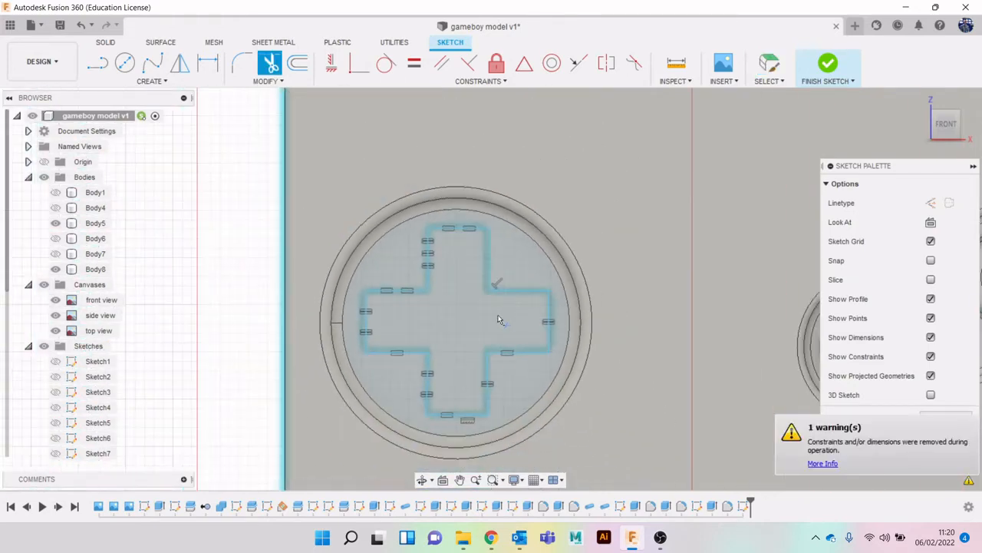
pyautogui.scroll(1, 509, 327)
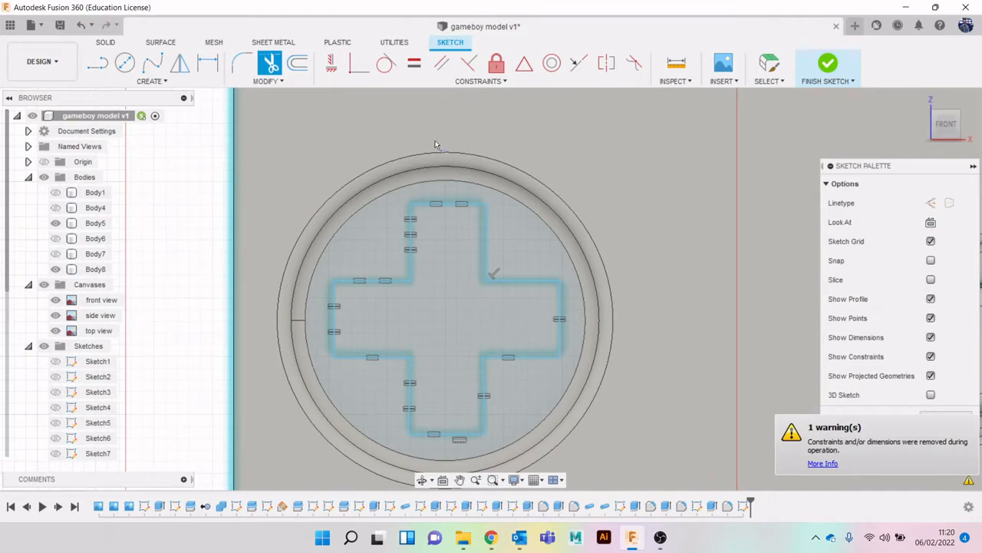
pyautogui.click(414, 63)
pyautogui.click(486, 250)
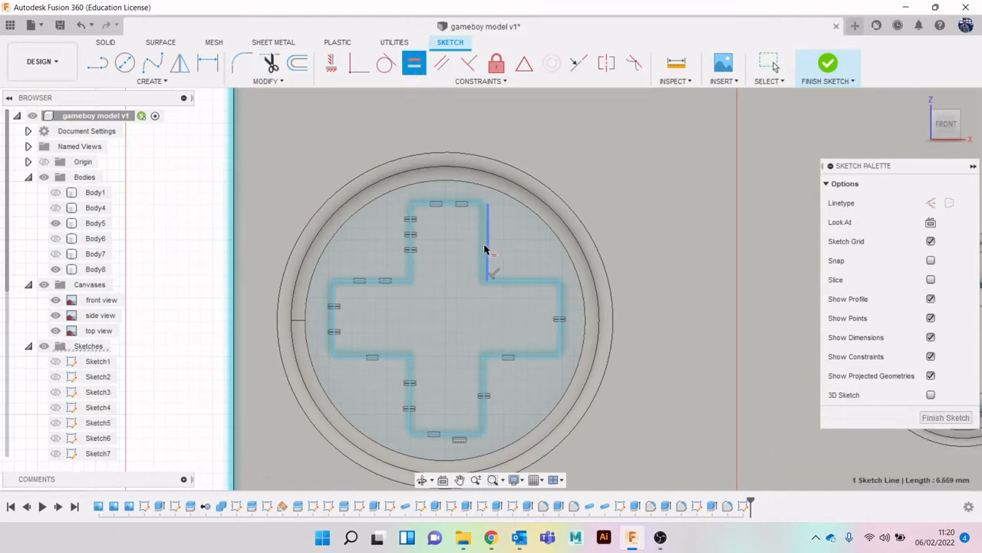
pyautogui.click(410, 251)
# Replace the slanted right side edge of the cross's bottom arm with a vertical line, trimming its overhang past the inner corner.
pyautogui.scroll(5, 491, 286)
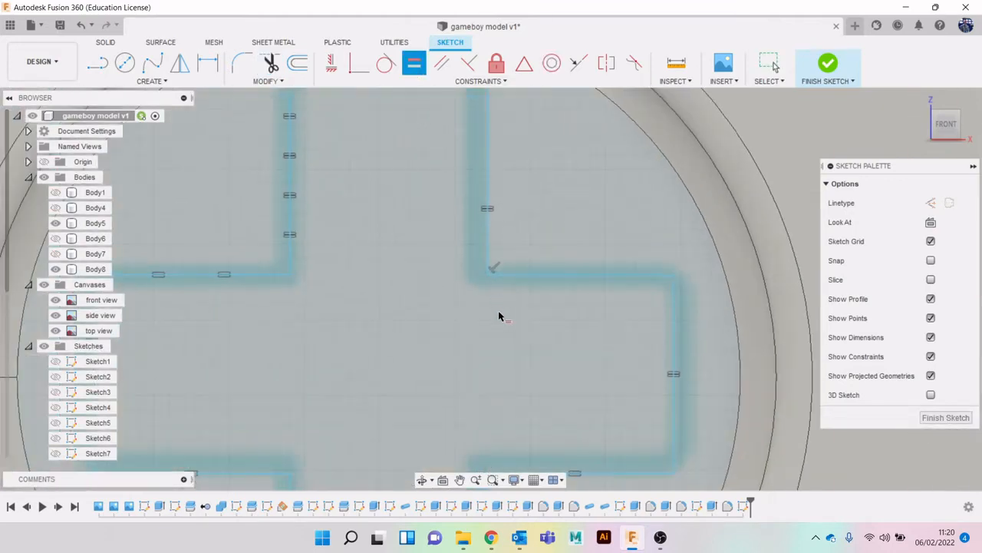
pyautogui.scroll(-3, 500, 316)
pyautogui.moveTo(507, 336); pyautogui.dragTo(513, 245, button='middle')
pyautogui.scroll(2, 509, 366)
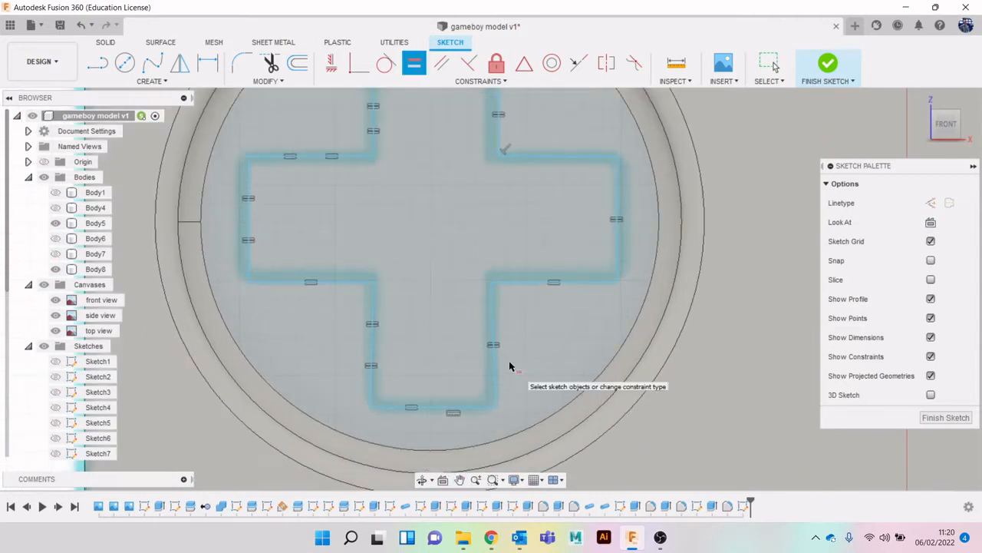
pyautogui.press('t')
pyautogui.click(493, 361)
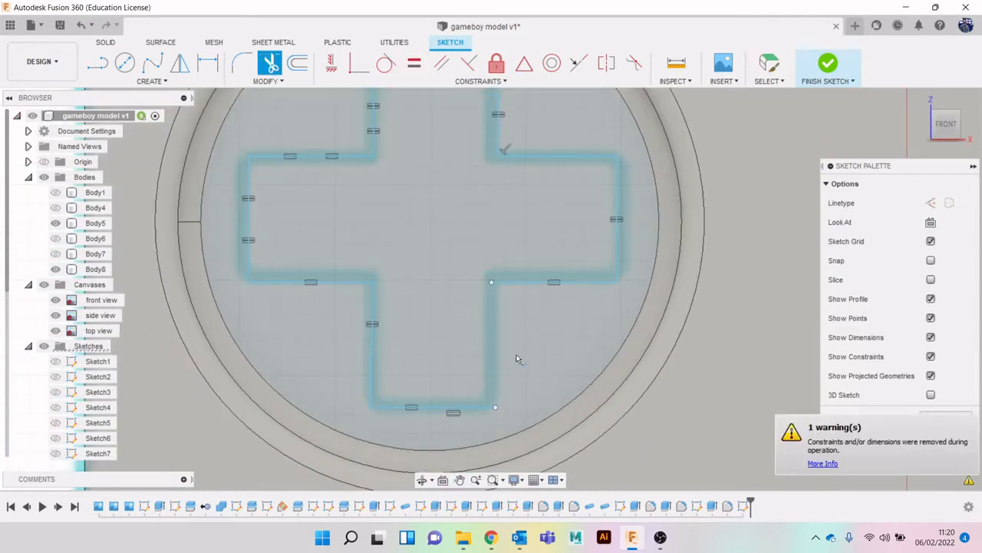
pyautogui.press('l')
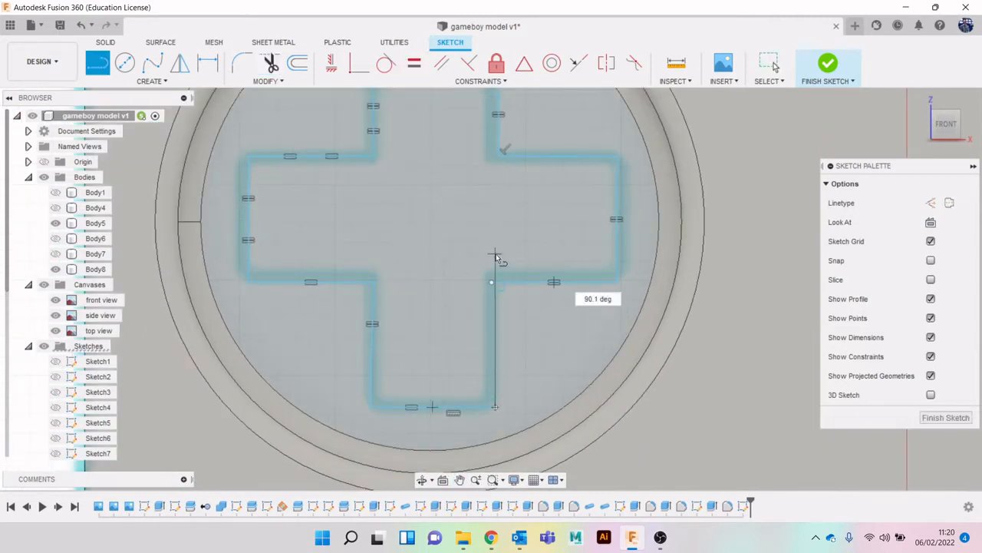
pyautogui.click(491, 283)
pyautogui.press('Escape')
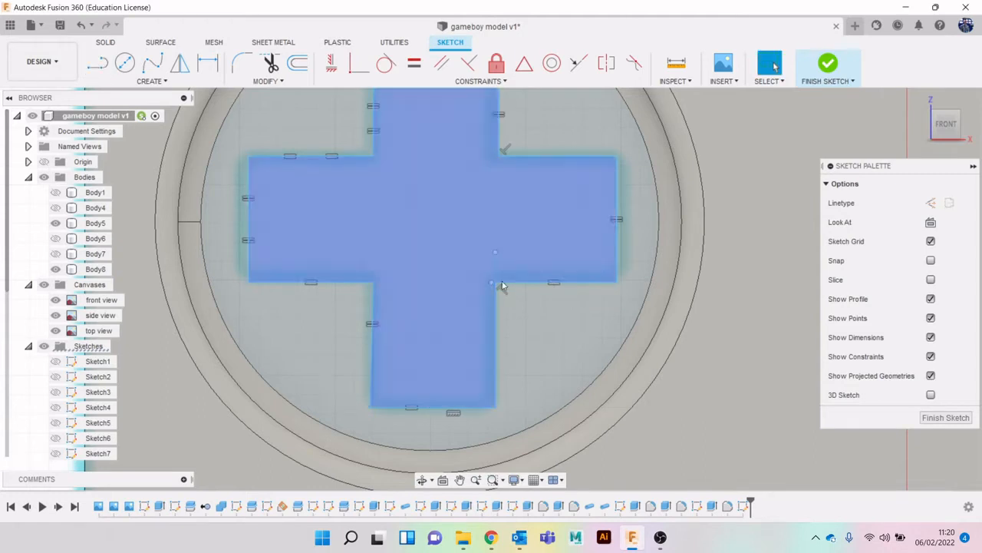
pyautogui.press('t')
pyautogui.scroll(3, 496, 259)
pyautogui.click(497, 263)
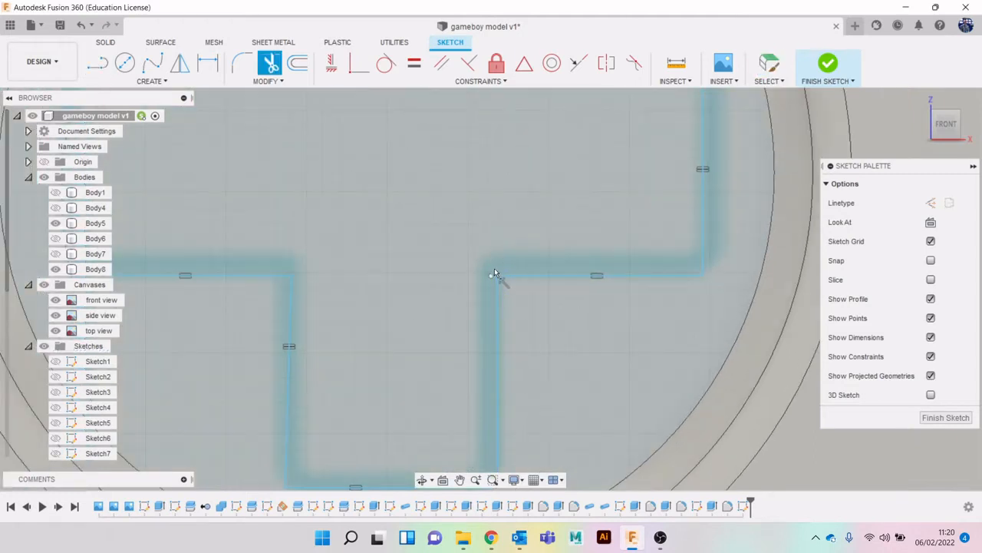
# Make the redrawn right side edge of the bottom arm equal in length to that arm's left side edge.
pyautogui.scroll(-4, 499, 307)
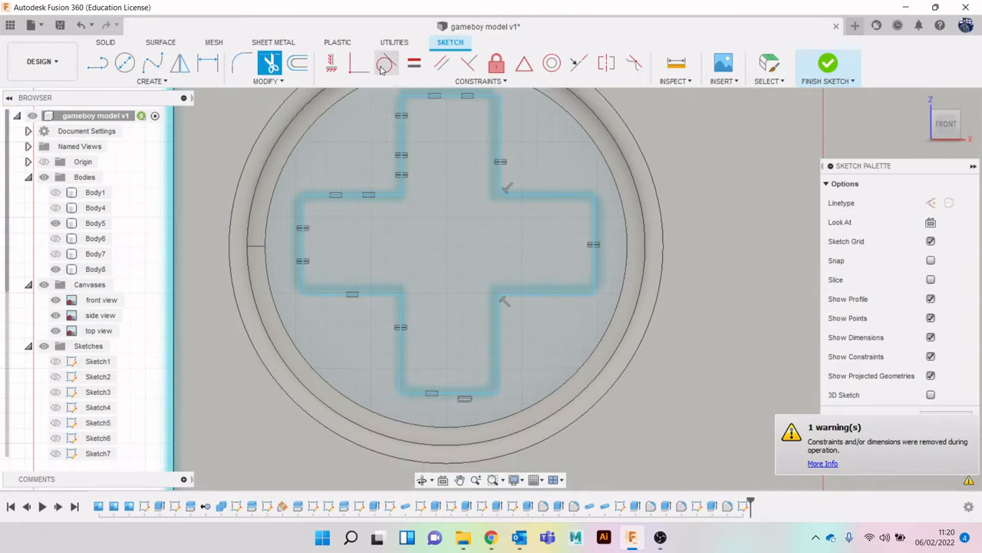
pyautogui.click(414, 62)
pyautogui.click(498, 353)
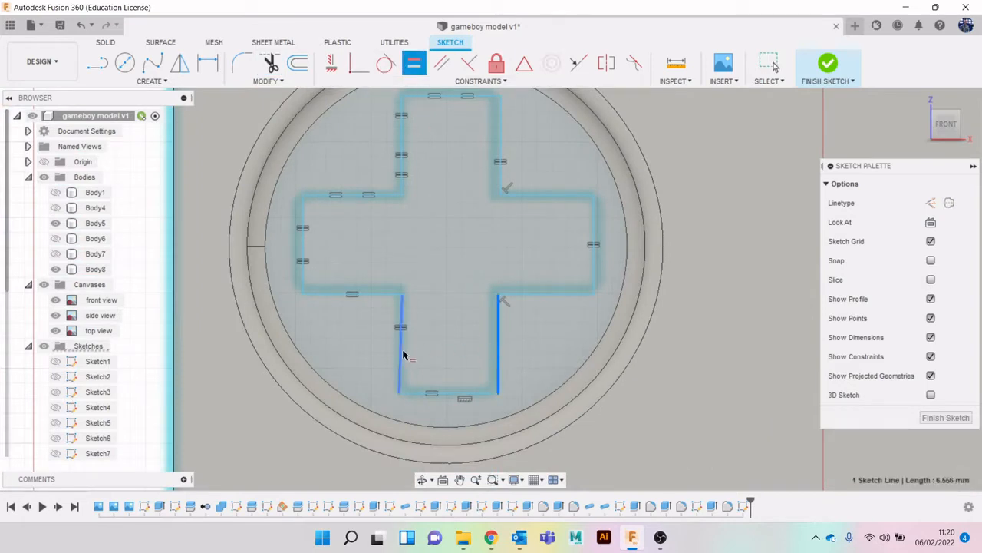
pyautogui.scroll(-1, 523, 346)
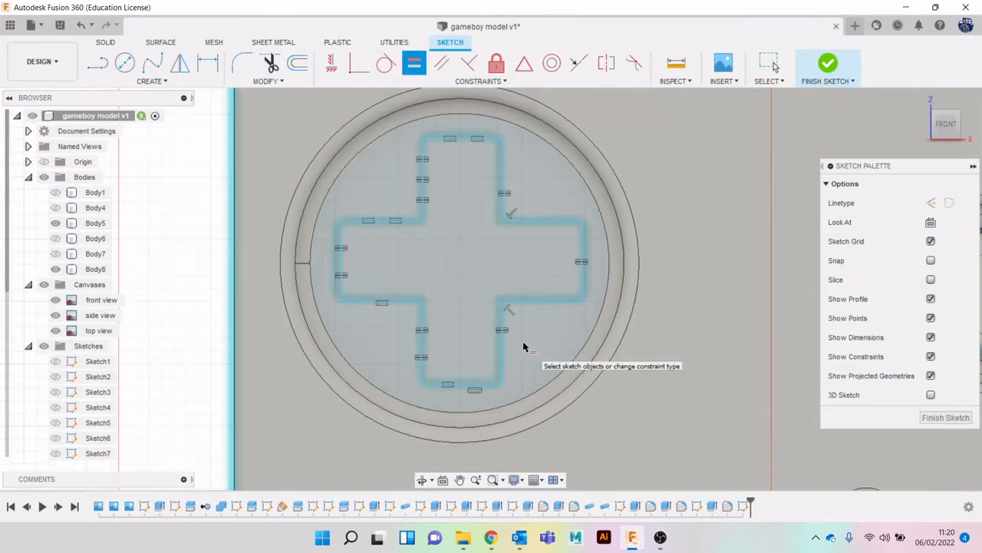
# Replace the slanted left side edge of the cross's bottom arm with a perpendicular line and trim the excess at the inner corner.
pyautogui.scroll(3, 461, 349)
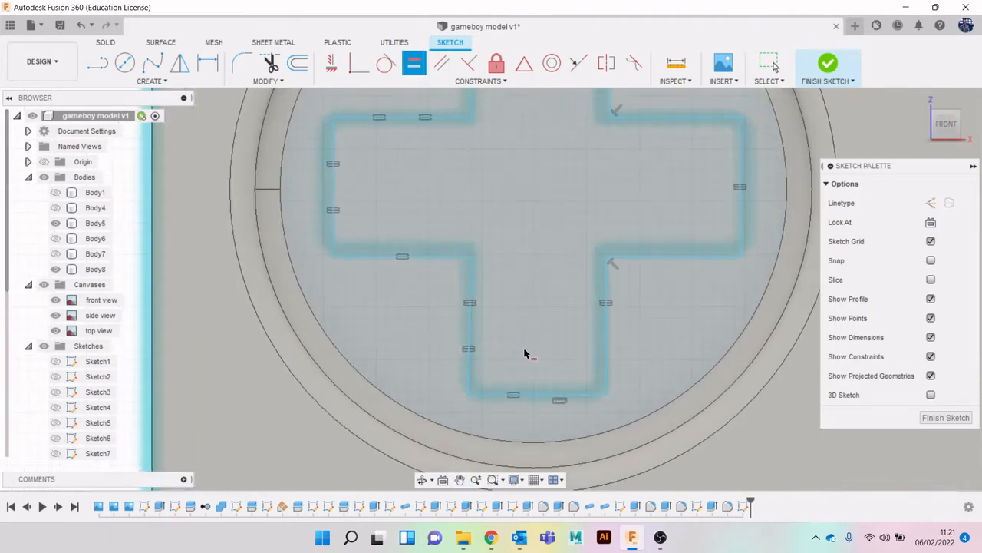
pyautogui.press('t')
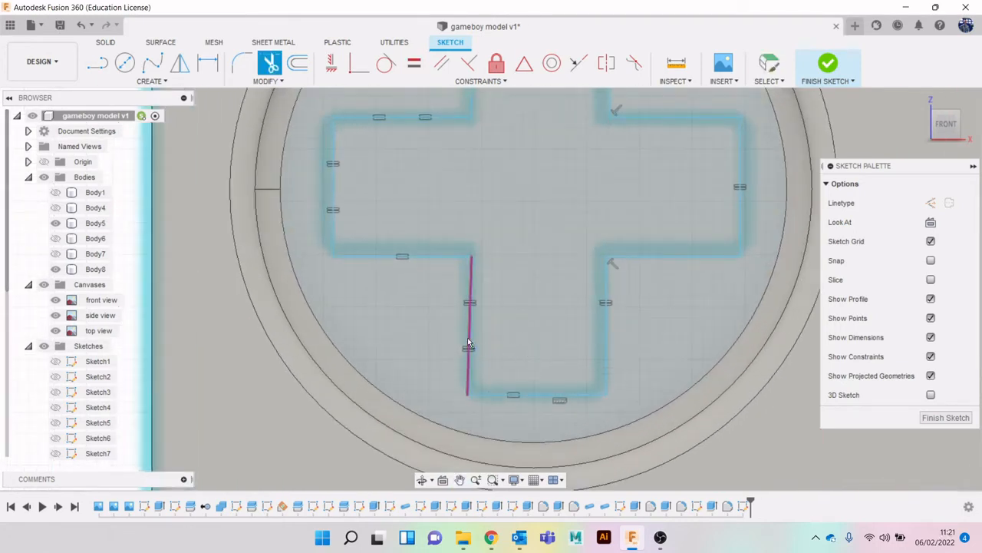
pyautogui.click(472, 347)
pyautogui.scroll(-1, 497, 322)
pyautogui.press('l')
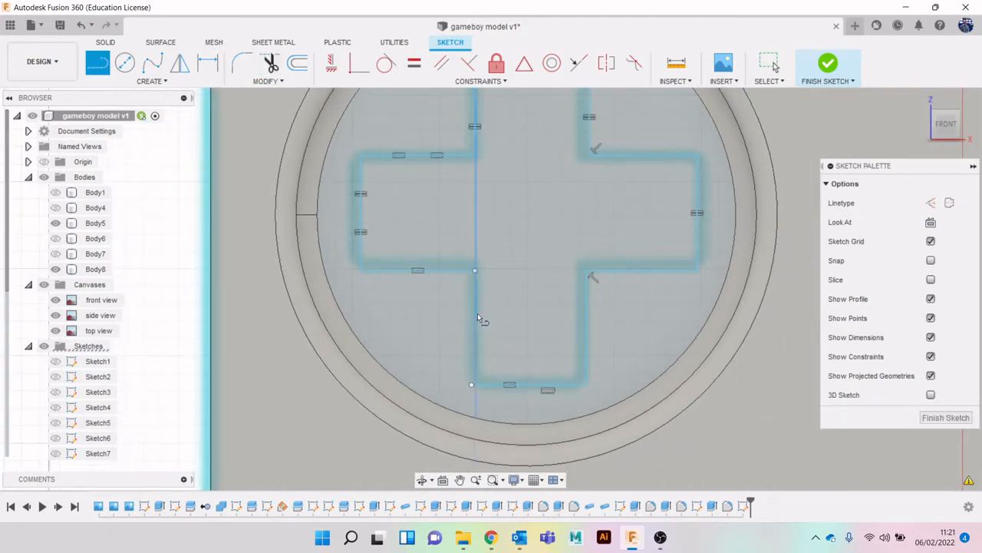
pyautogui.click(472, 255)
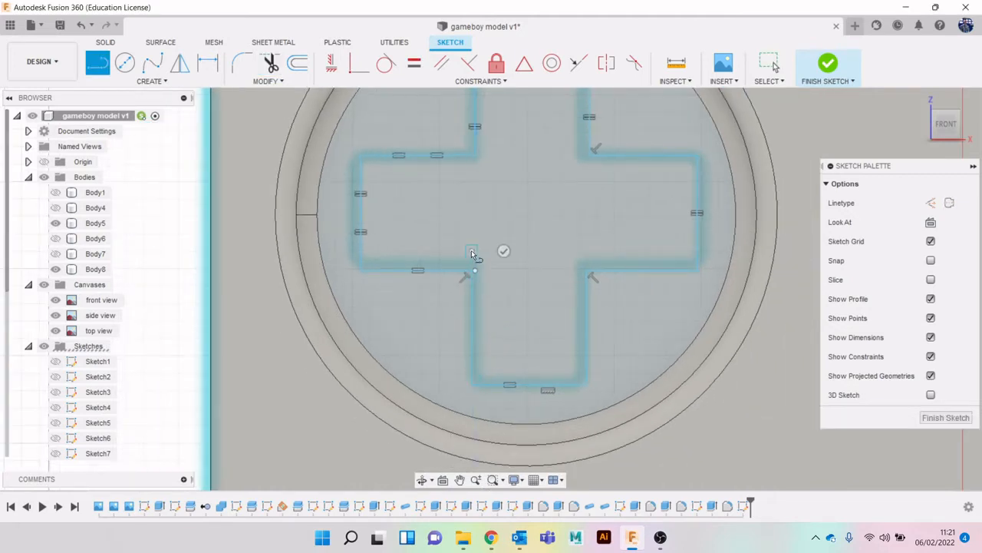
pyautogui.press('Escape')
pyautogui.scroll(3, 502, 279)
pyautogui.press('t')
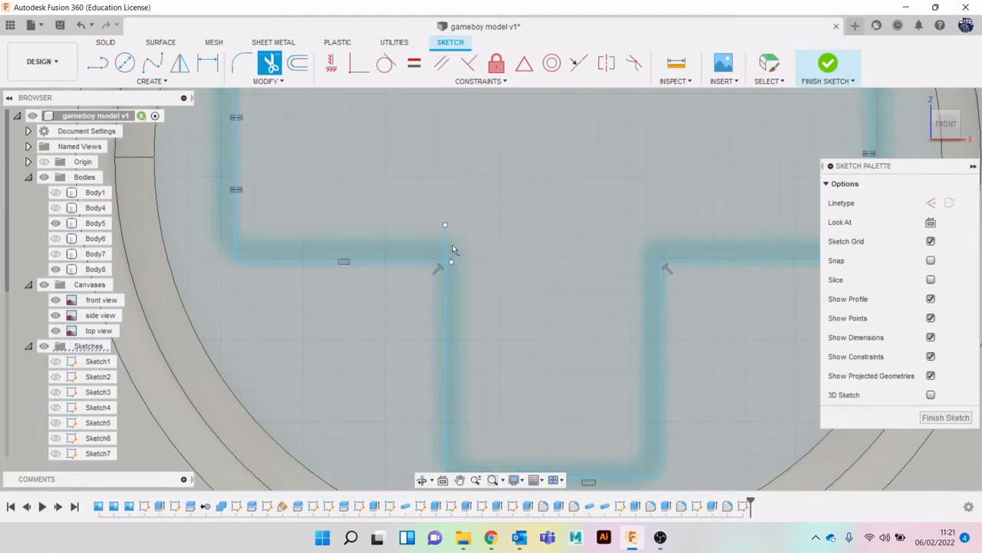
pyautogui.click(448, 245)
pyautogui.click(450, 261)
pyautogui.scroll(-4, 495, 286)
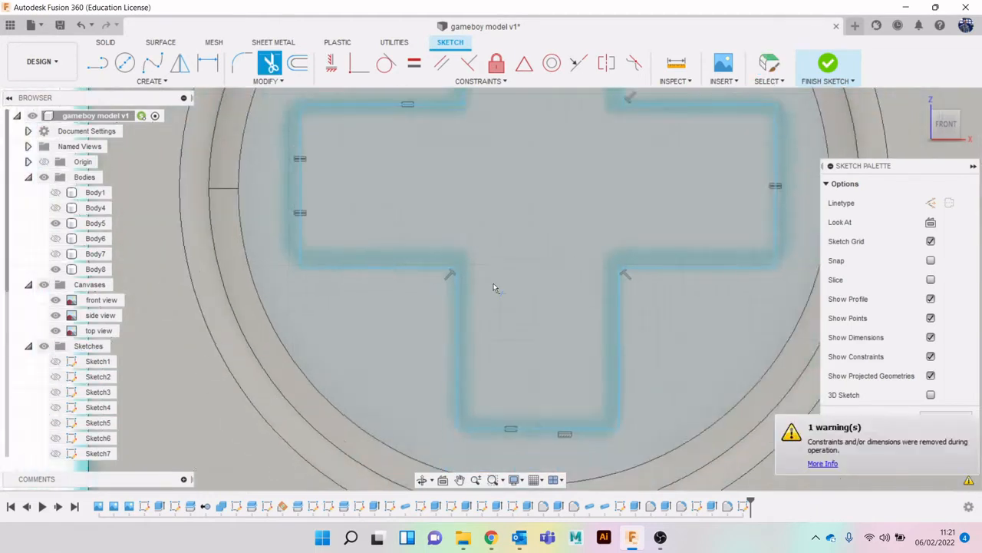
pyautogui.scroll(-1, 494, 286)
pyautogui.click(415, 66)
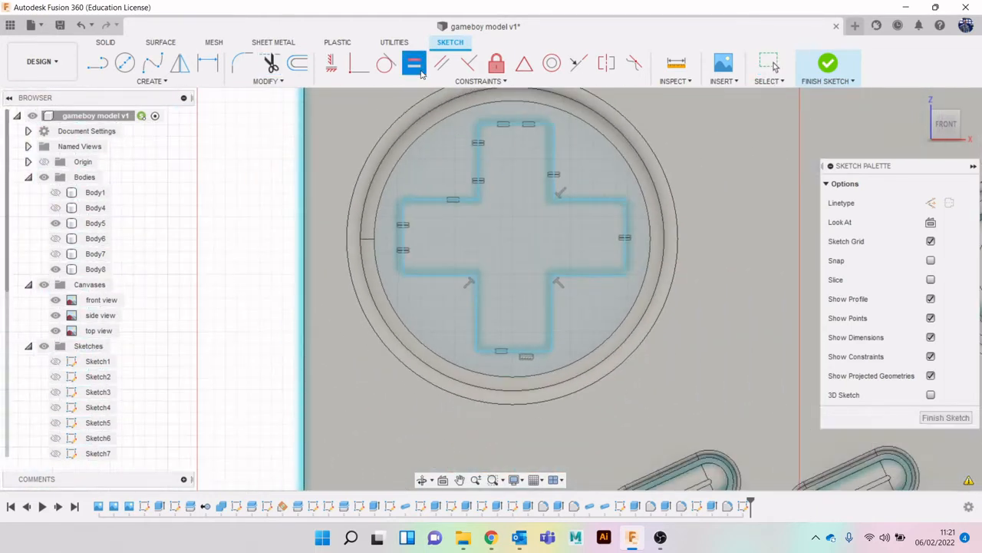
pyautogui.click(482, 165)
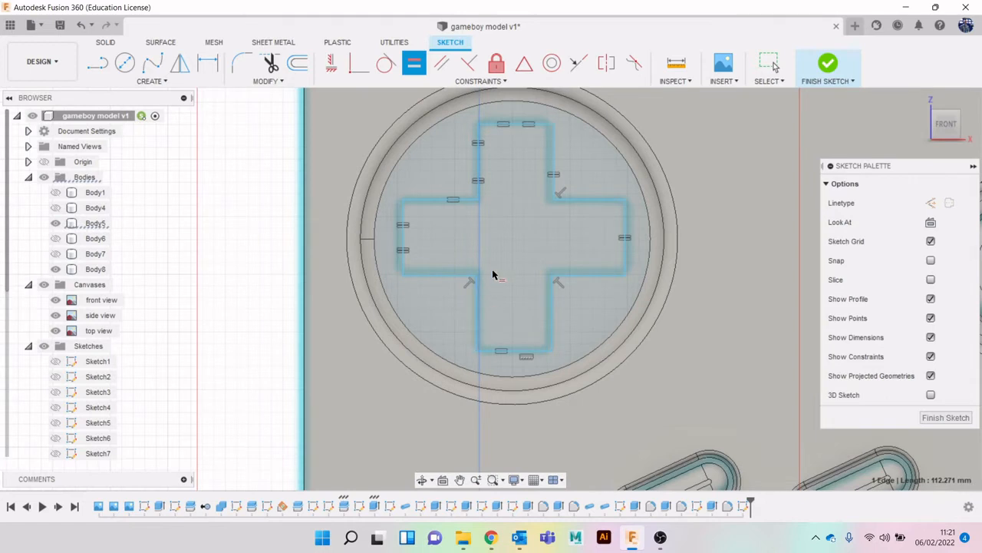
pyautogui.press('Escape')
pyautogui.click(519, 222)
# Apply Equal constraints between the right side edges of the top and bottom arms, and between the bottom arm's two side edges.
pyautogui.click(415, 66)
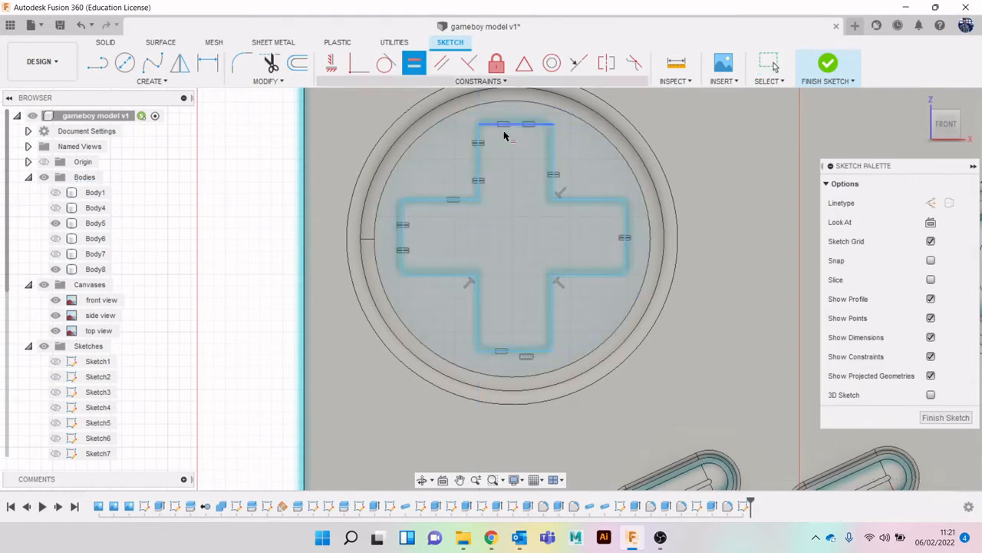
pyautogui.click(555, 157)
pyautogui.click(560, 300)
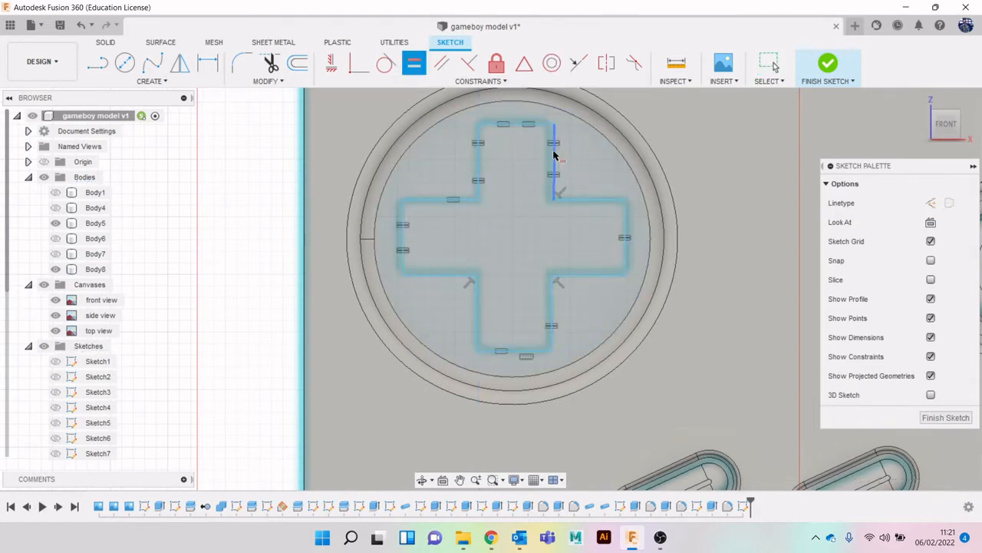
pyautogui.click(550, 300)
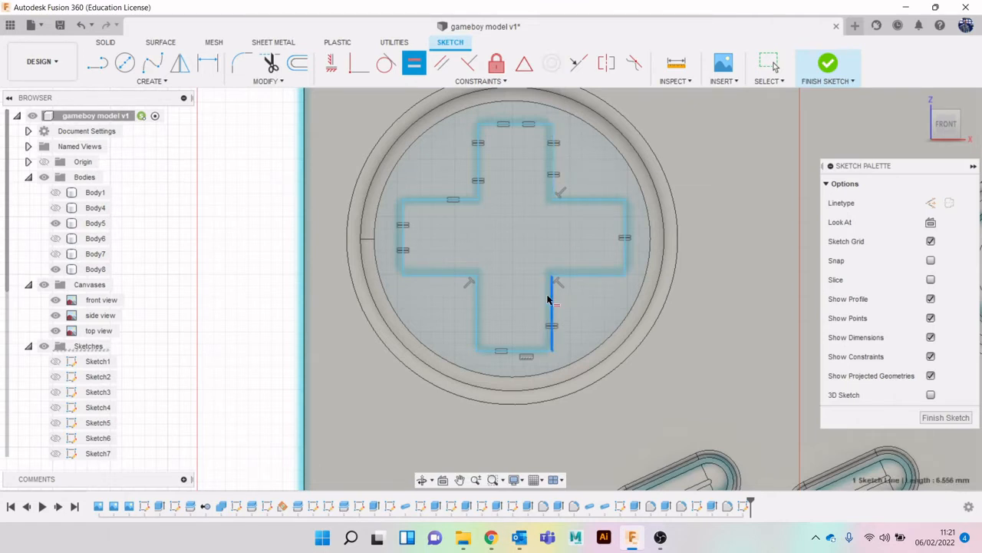
pyautogui.click(477, 322)
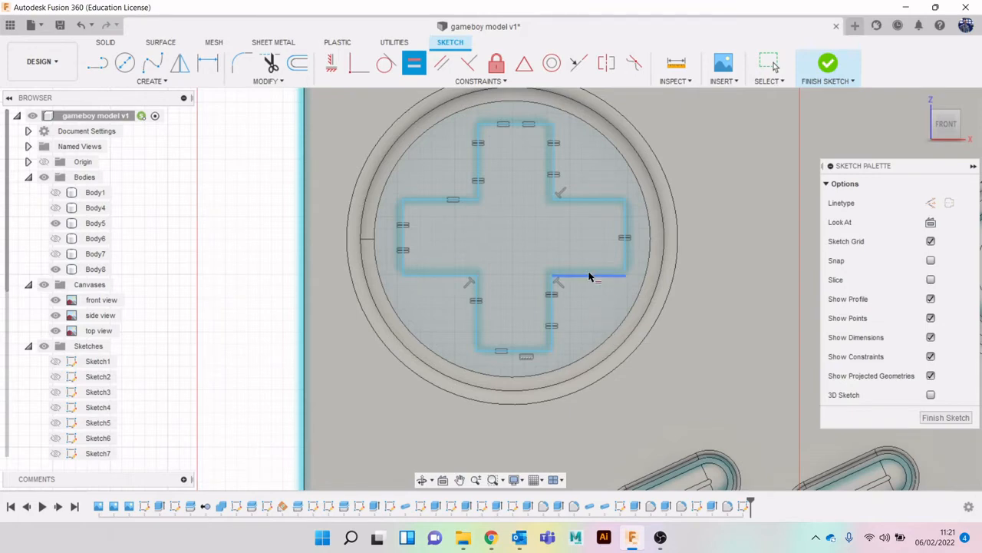
# Switch to Chrome to check the D-pad in the original Game Boy reference photo, and return to the Fusion 360 sketch.
pyautogui.scroll(-1, 589, 276)
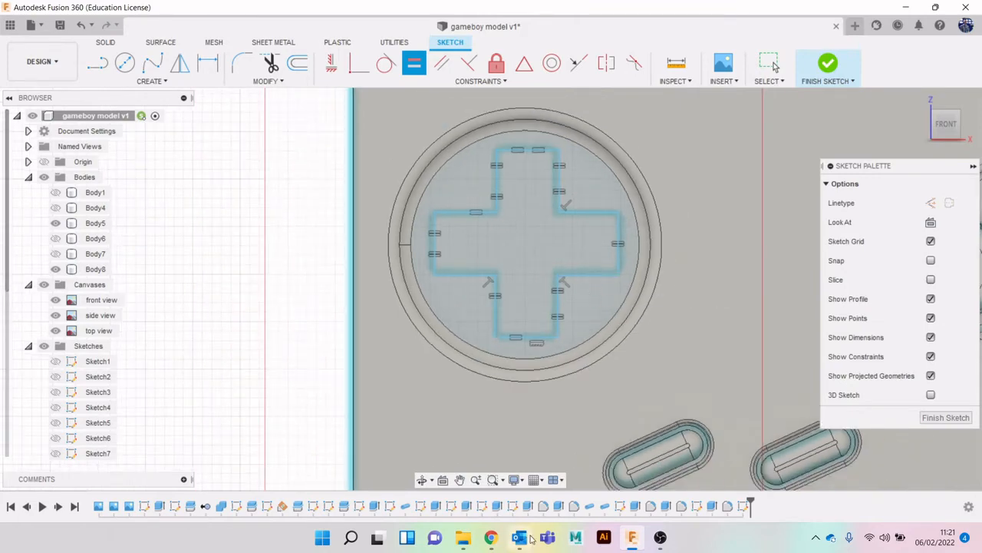
pyautogui.click(500, 539)
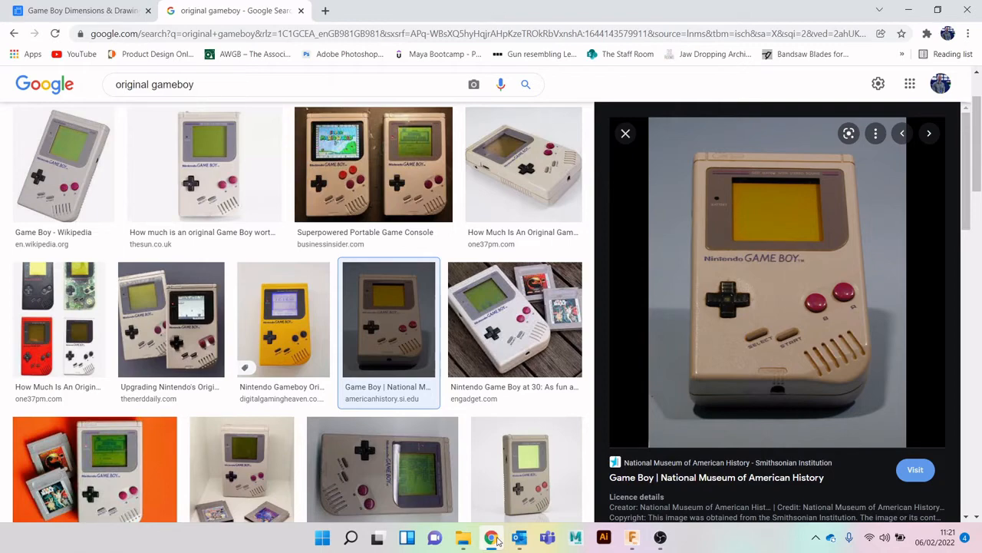
pyautogui.click(497, 539)
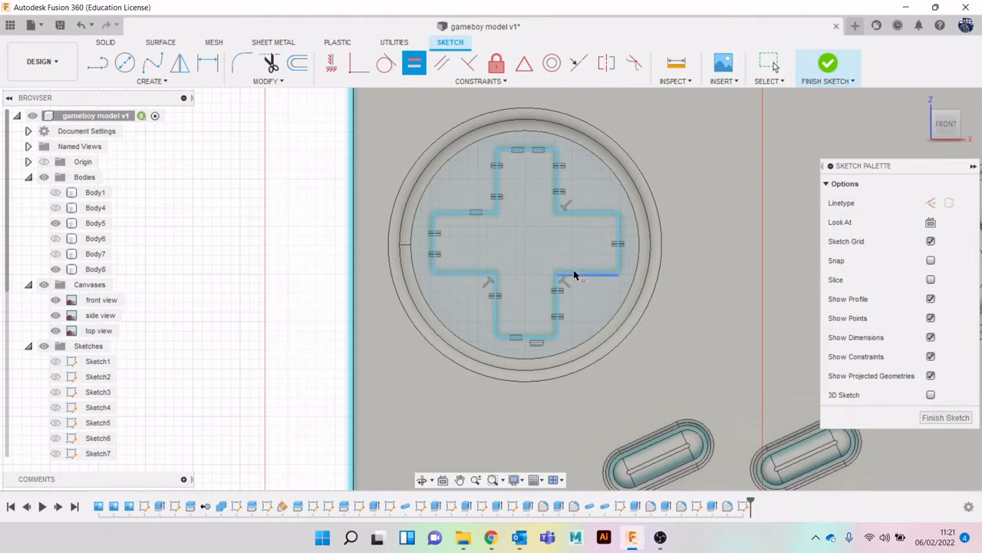
# Draw a two-point rectangle across the centre of the D-pad cross, between its opposite inner corners.
pyautogui.scroll(2, 574, 275)
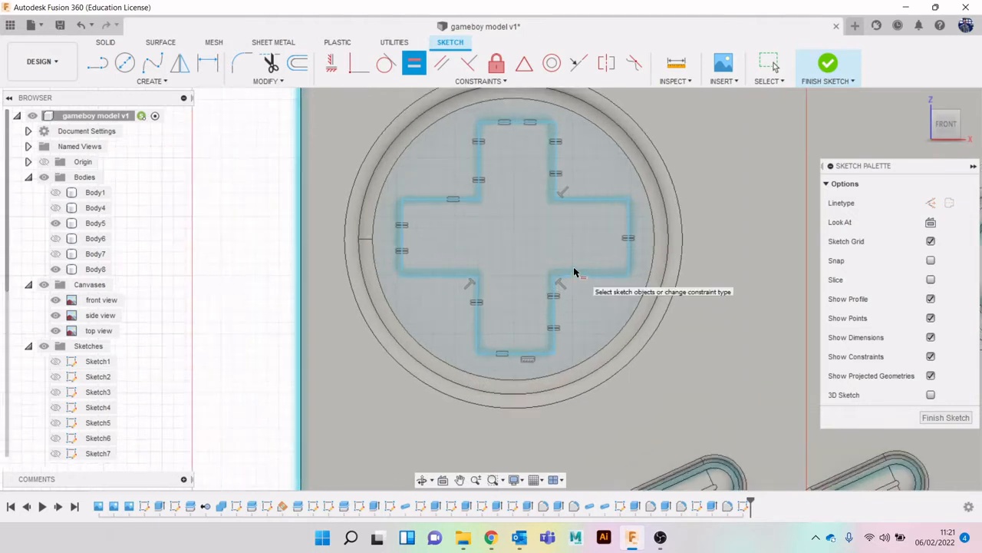
pyautogui.click(165, 81)
pyautogui.moveTo(157, 110)
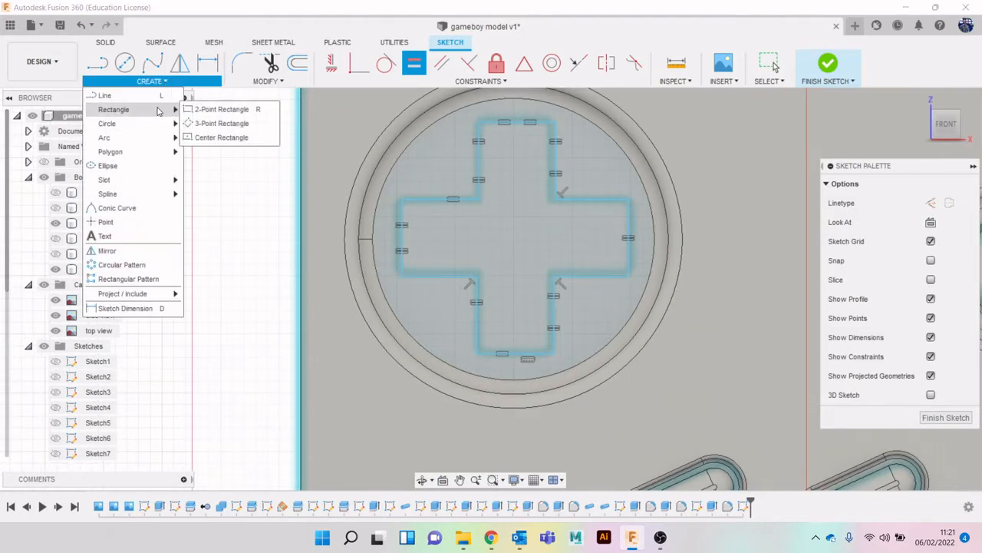
pyautogui.click(223, 109)
pyautogui.click(480, 202)
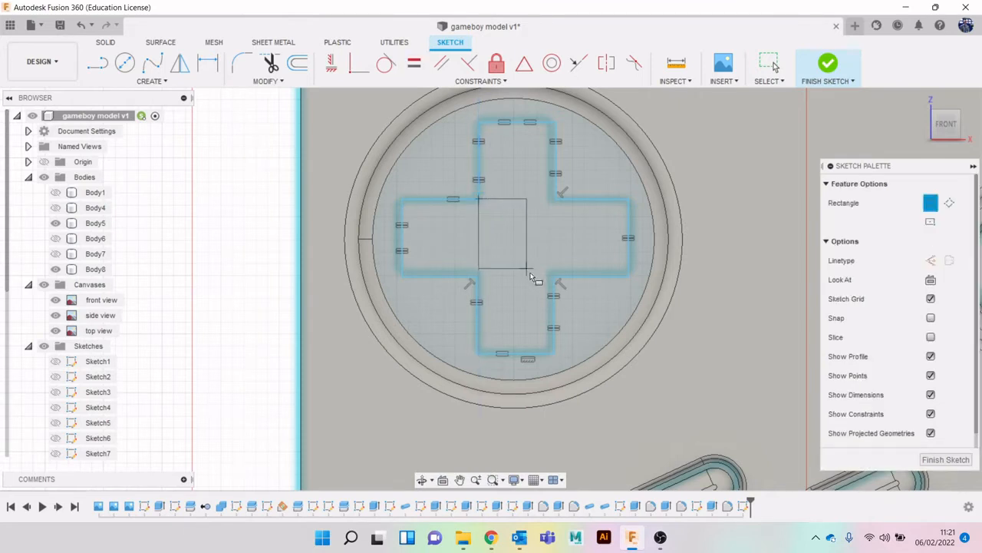
pyautogui.click(554, 279)
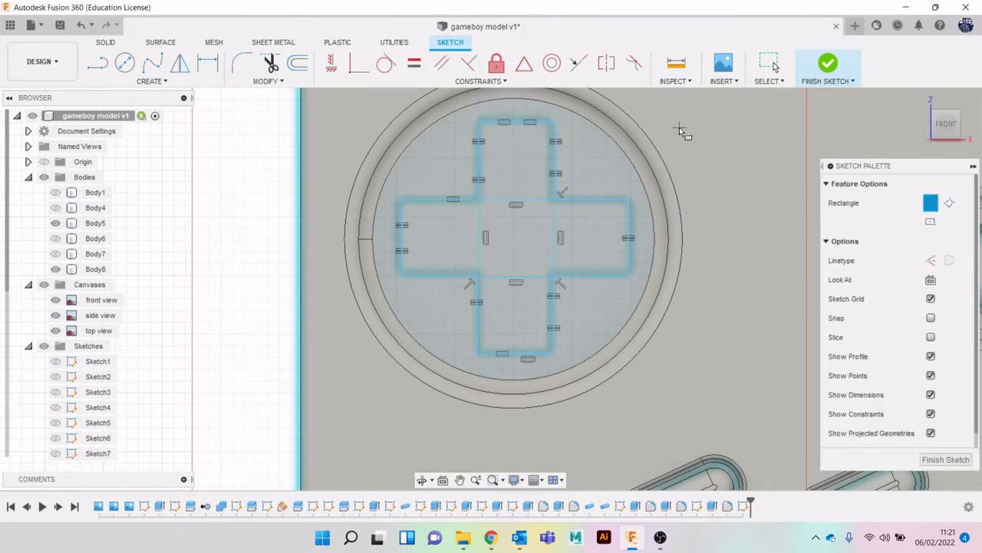
# Extrude the four outer arms of the D-pad cross about 2.8 mm outward as a new body.
pyautogui.press('e')
pyautogui.click(534, 166)
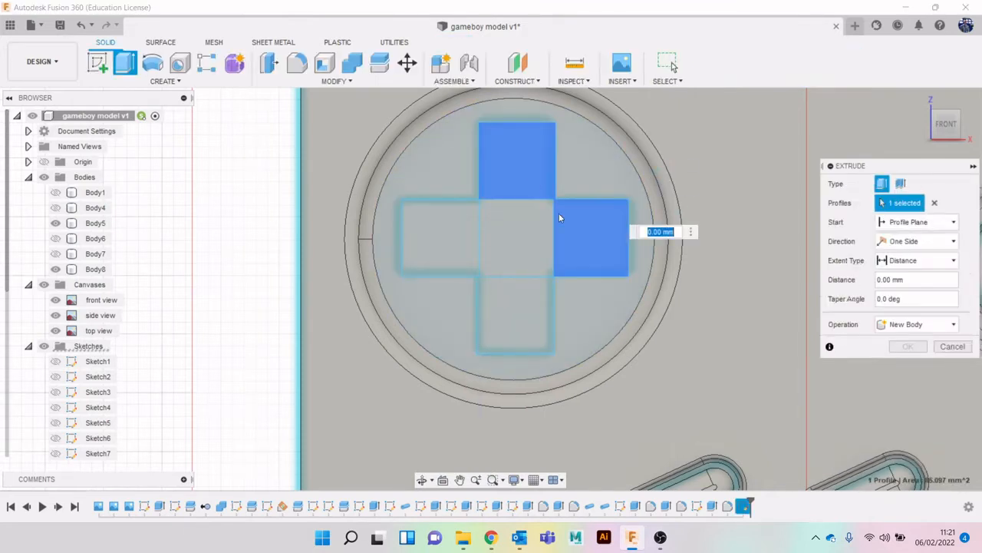
pyautogui.click(538, 295)
pyautogui.moveTo(947, 125); pyautogui.dragTo(946, 89)
pyautogui.moveTo(476, 268); pyautogui.dragTo(476, 263)
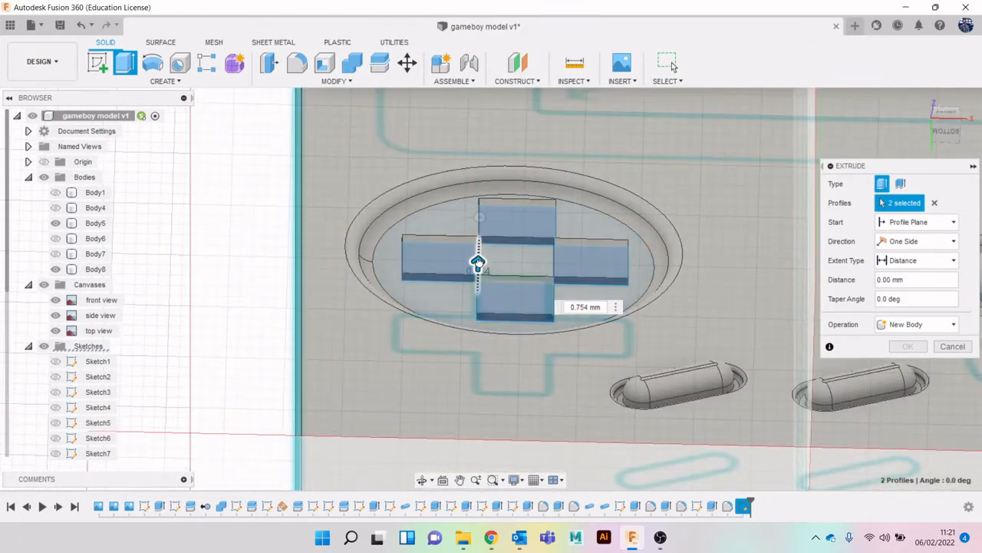
pyautogui.scroll(-2, 605, 272)
pyautogui.scroll(-3, 605, 273)
pyautogui.moveTo(655, 250); pyautogui.dragTo(540, 245, button='middle')
pyautogui.moveTo(417, 260); pyautogui.dragTo(417, 247)
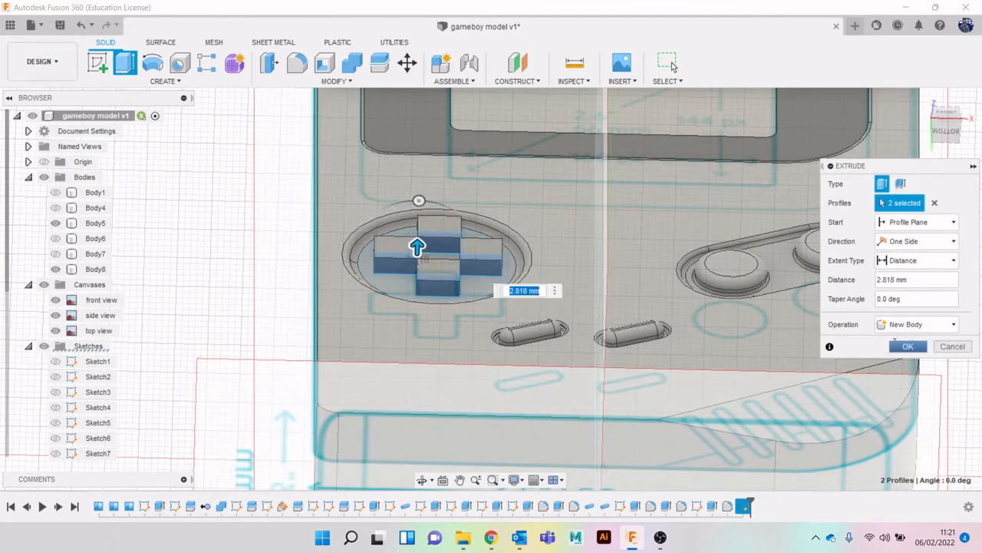
pyautogui.click(906, 346)
# Switch to Chrome to examine the D-pad in the original Game Boy photo, and return to Fusion 360.
pyautogui.scroll(2, 330, 369)
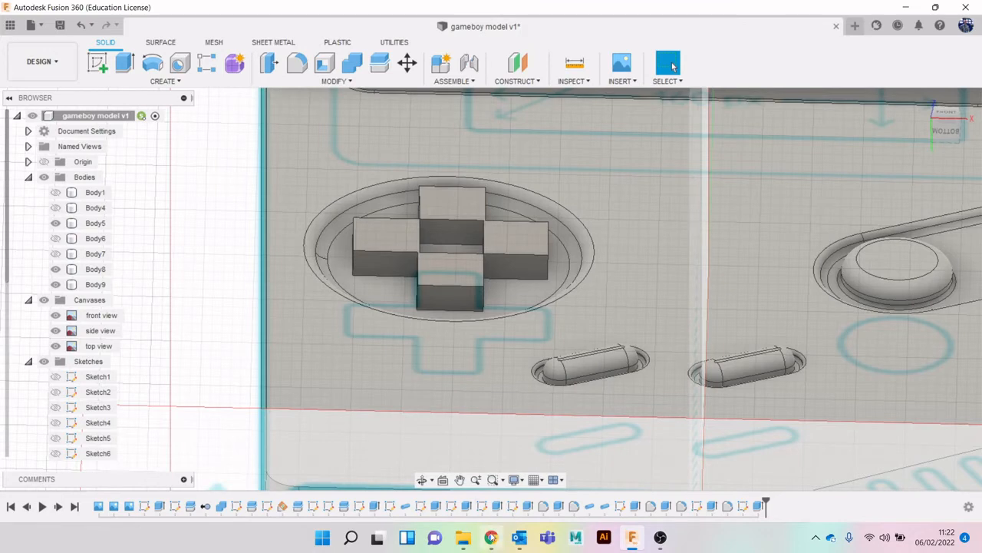
pyautogui.click(492, 537)
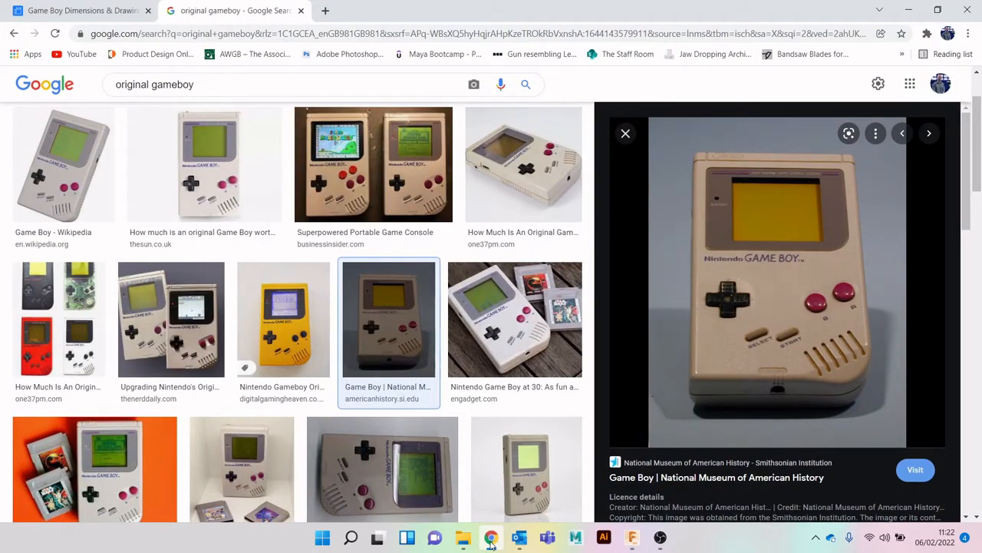
pyautogui.click(491, 538)
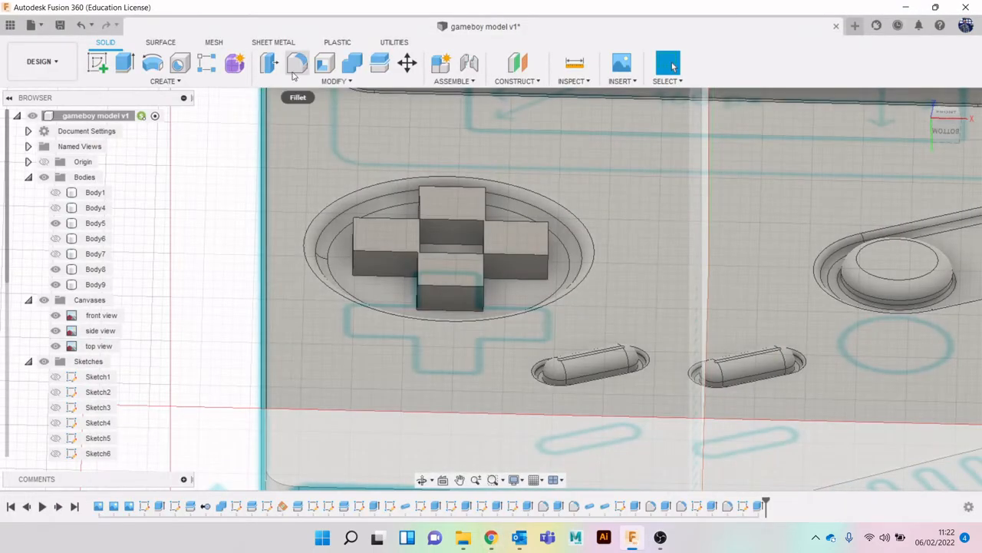
# Try to chamfer the four upper edges around the open centre of the extruded cross arms with equal distances.
pyautogui.click(335, 81)
pyautogui.click(429, 195)
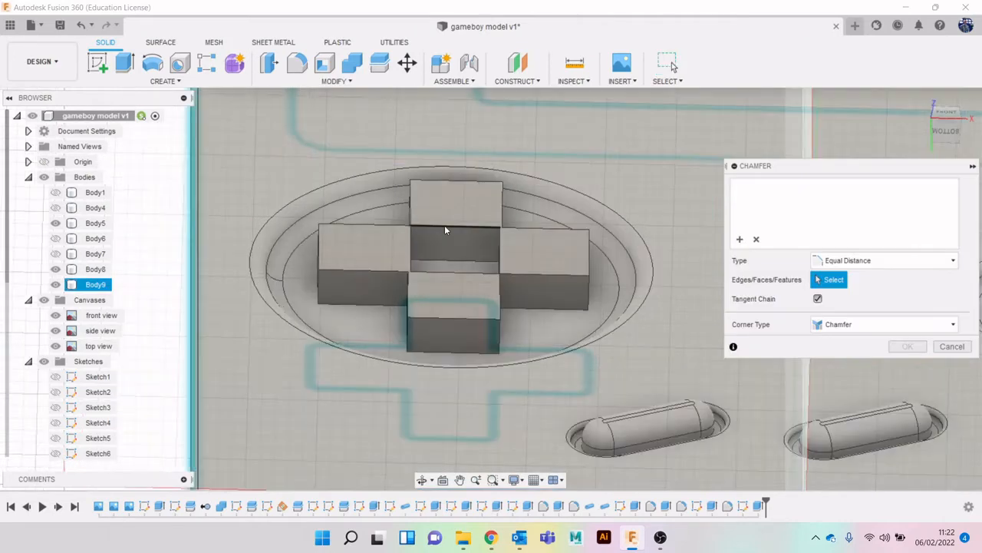
pyautogui.click(445, 225)
pyautogui.click(412, 242)
pyautogui.click(500, 257)
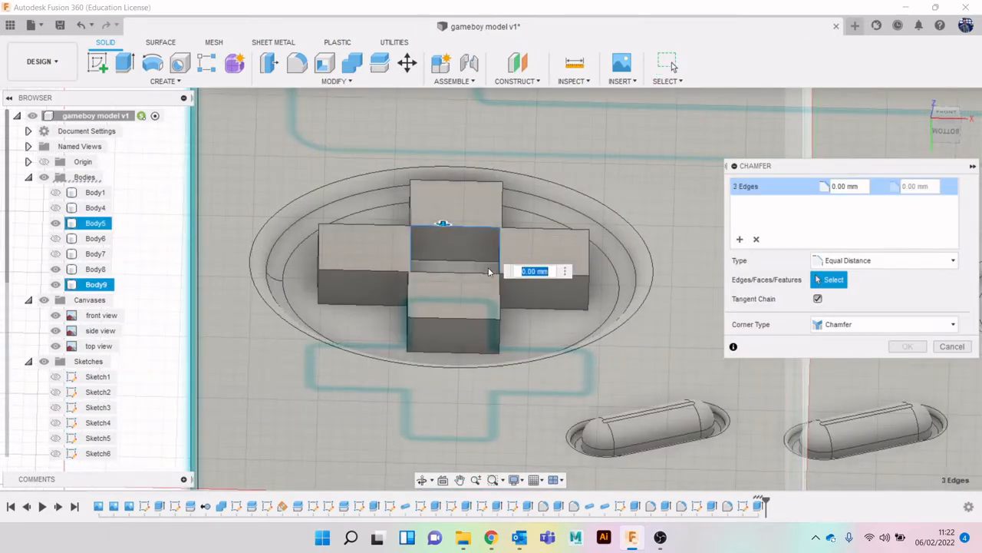
pyautogui.click(489, 272)
pyautogui.moveTo(442, 223); pyautogui.dragTo(443, 223)
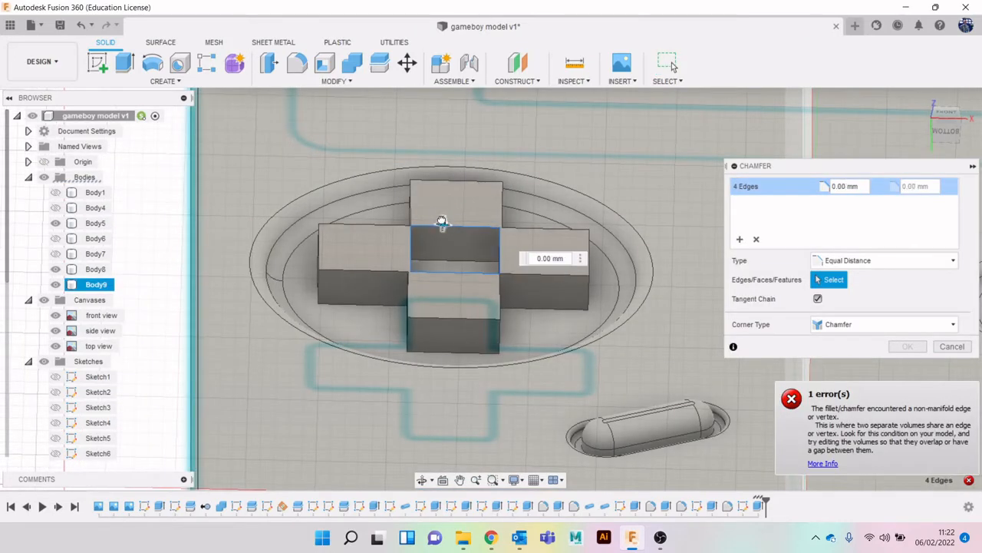
pyautogui.click(952, 346)
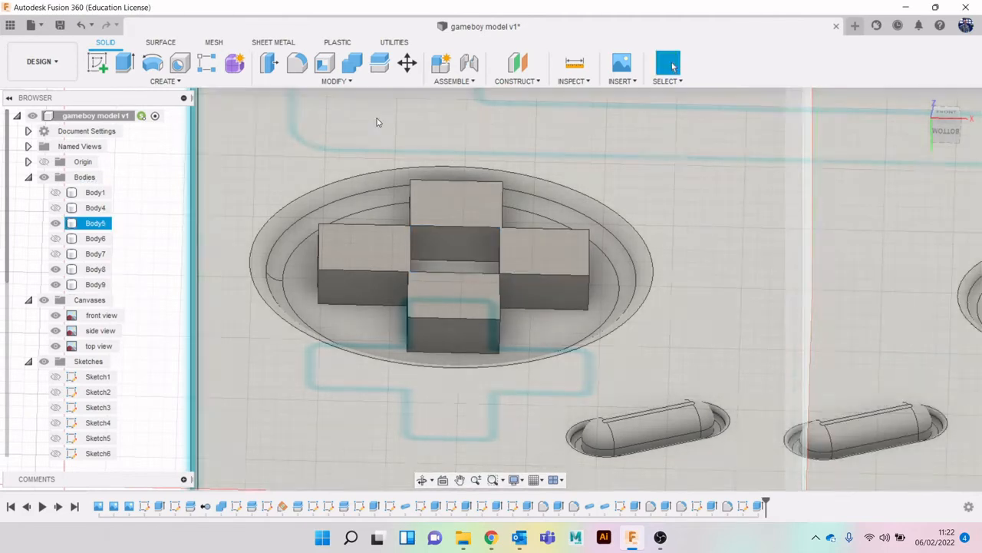
pyautogui.click(332, 81)
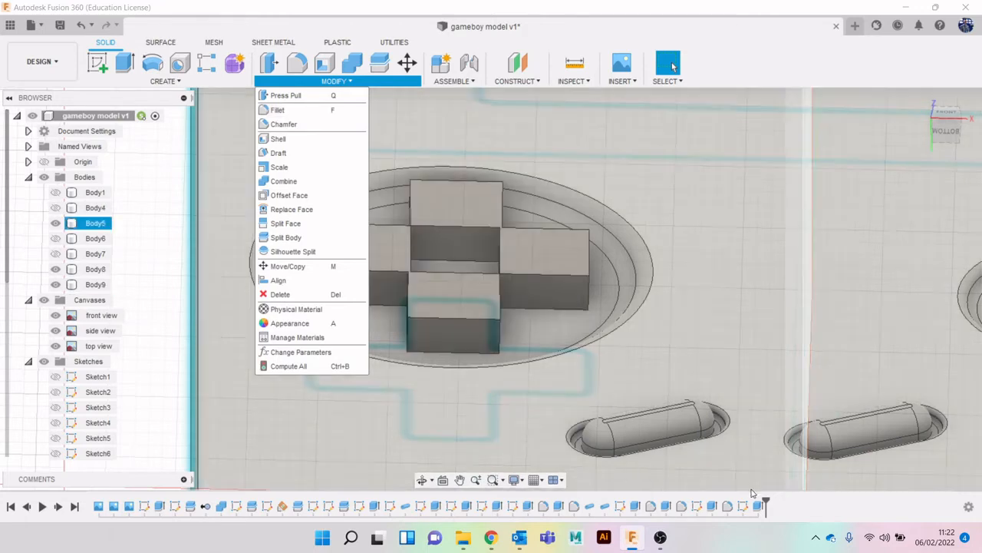
pyautogui.rightClick(758, 505)
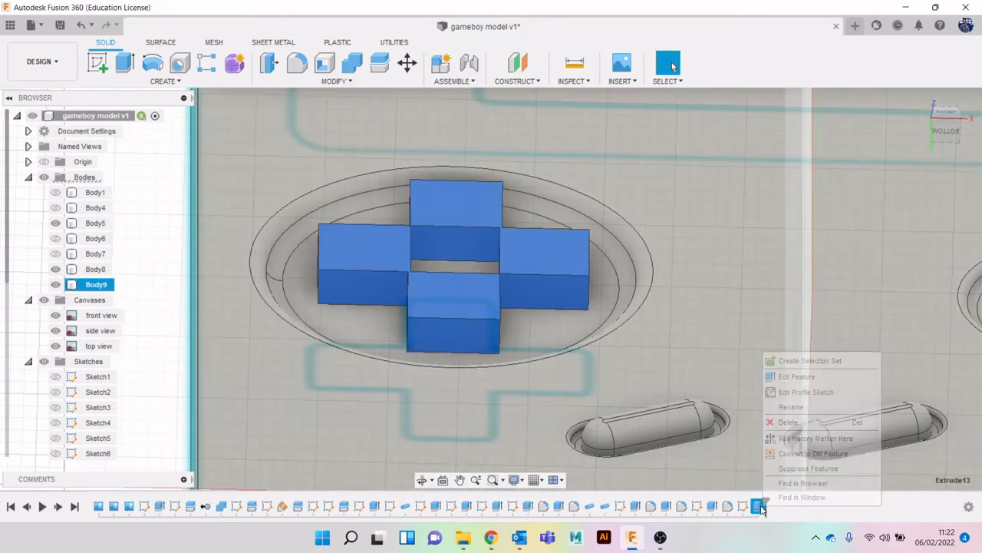
pyautogui.click(790, 376)
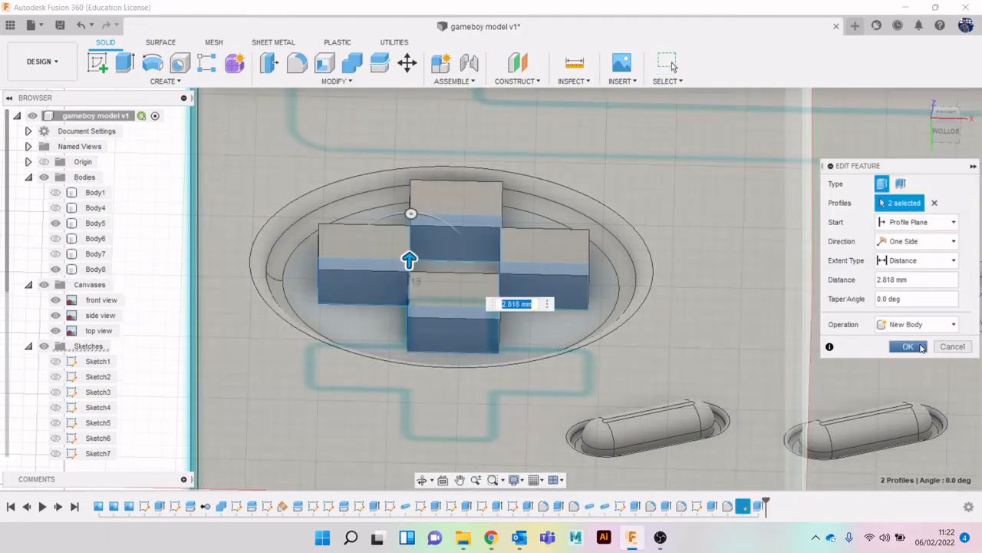
pyautogui.click(921, 347)
# Try to draft the front faces of the upper and right cross arms to about -19.5°, using the upper arm's inner wall as pull direction.
pyautogui.click(335, 81)
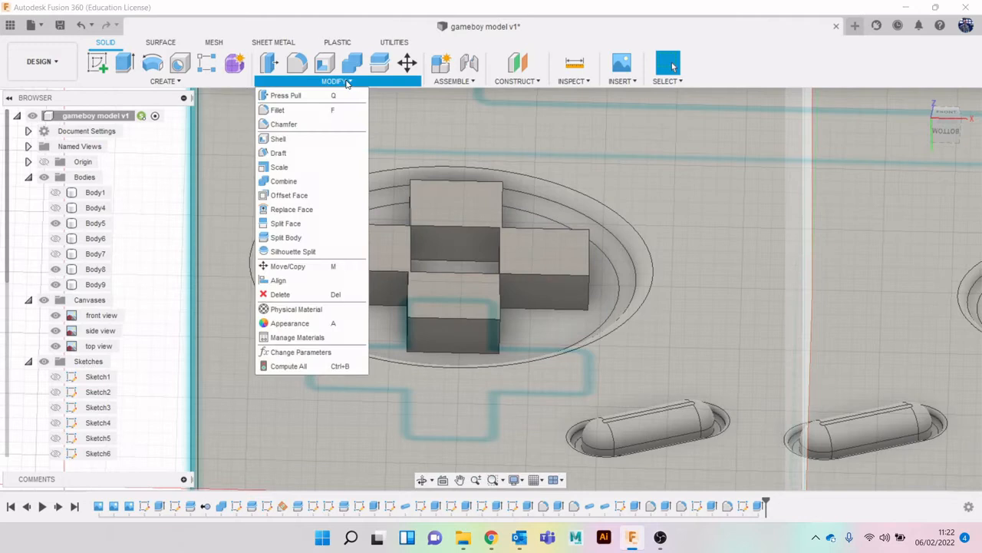
pyautogui.click(334, 153)
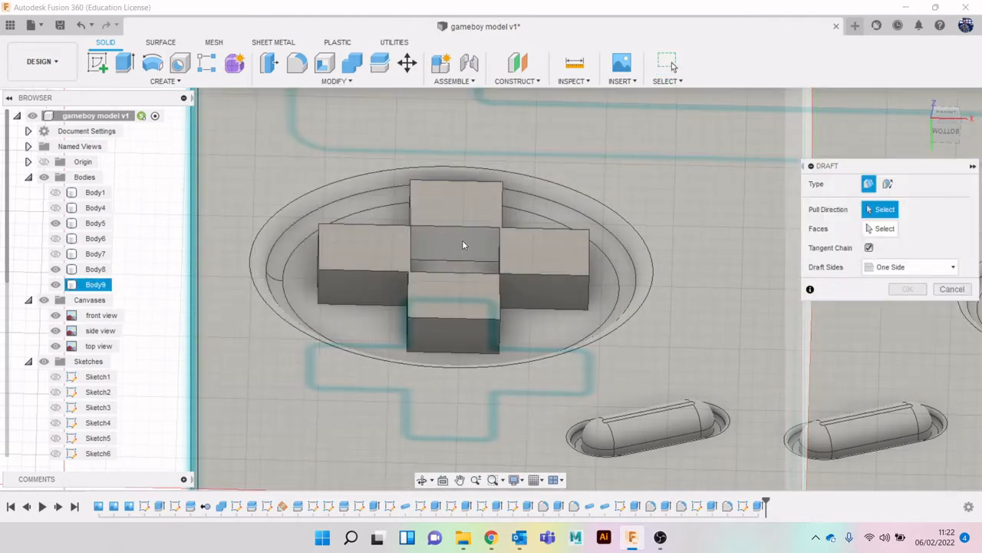
pyautogui.click(462, 244)
pyautogui.click(457, 204)
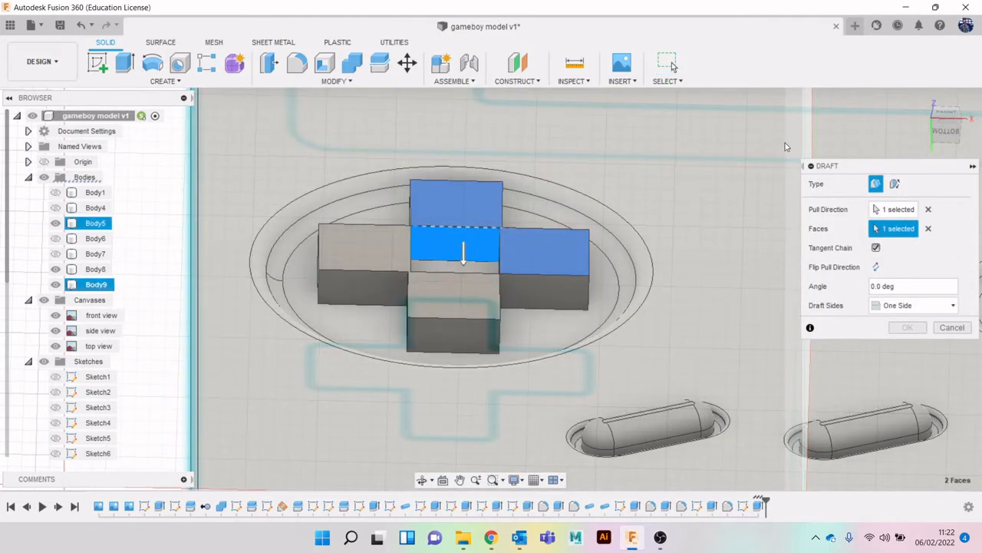
pyautogui.moveTo(938, 115)
pyautogui.mouseDown()
pyautogui.moveTo(959, 123)
pyautogui.moveTo(942, 127)
pyautogui.mouseUp()
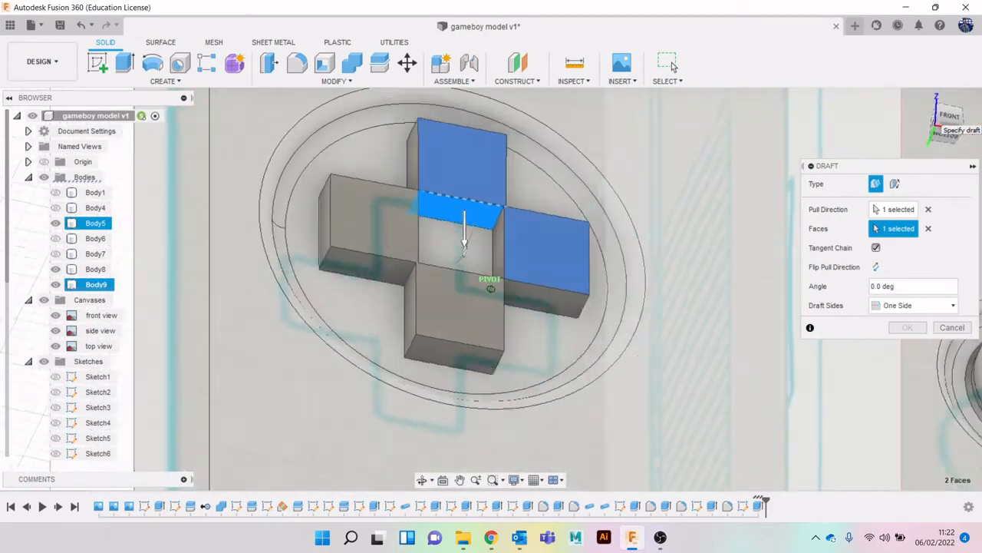
pyautogui.click(943, 126)
pyautogui.moveTo(465, 259); pyautogui.dragTo(461, 252)
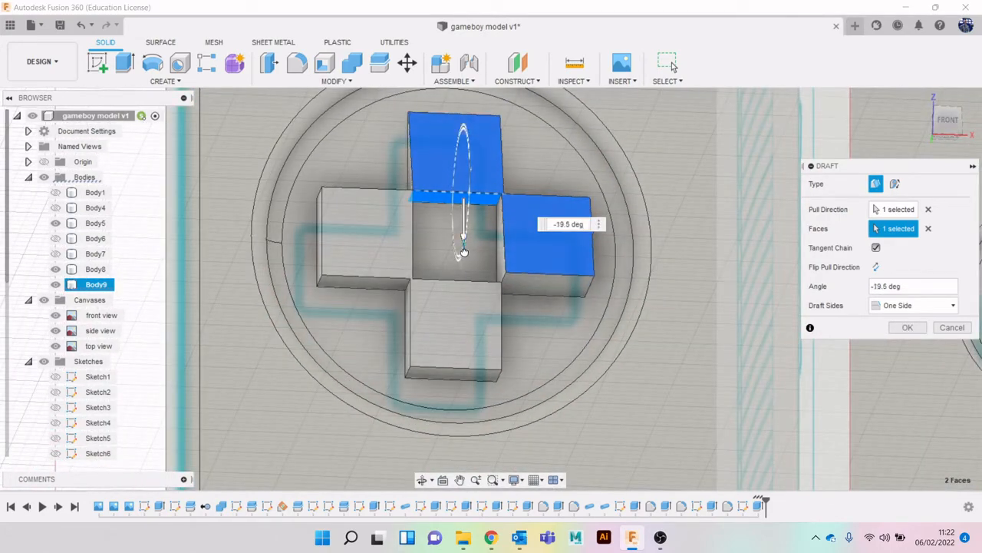
pyautogui.click(938, 328)
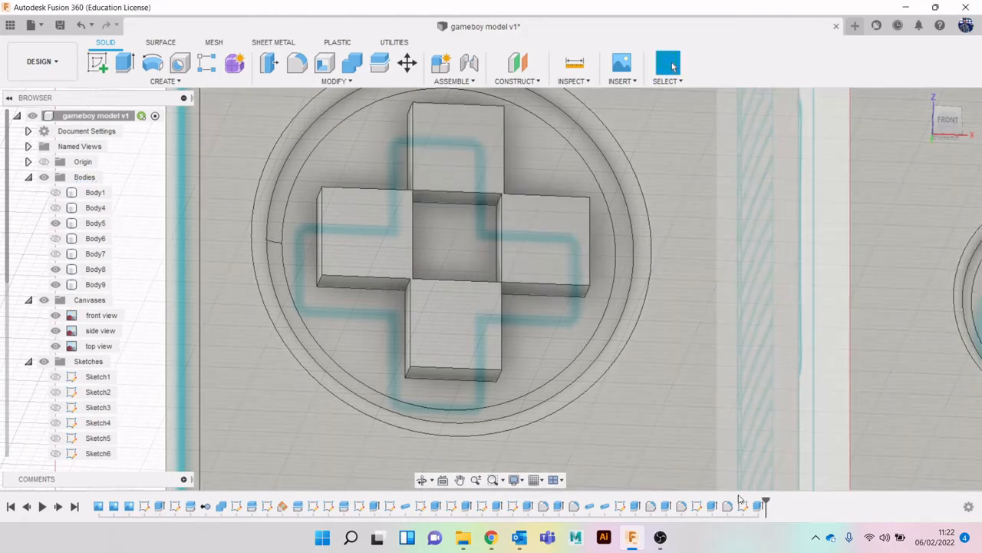
# Delete the extrusion of the cross arms and make Sketch15 visible again.
pyautogui.rightClick(765, 503)
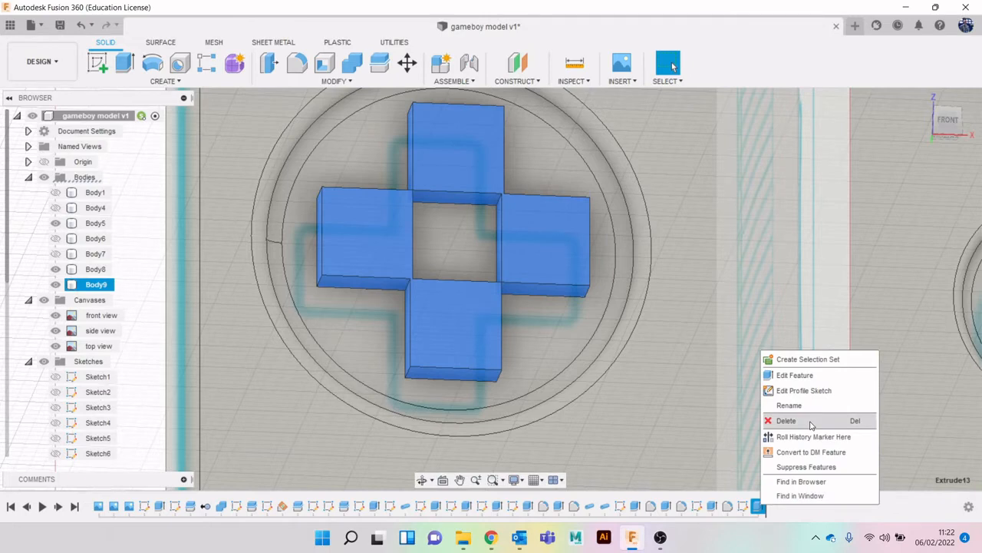
pyautogui.click(810, 424)
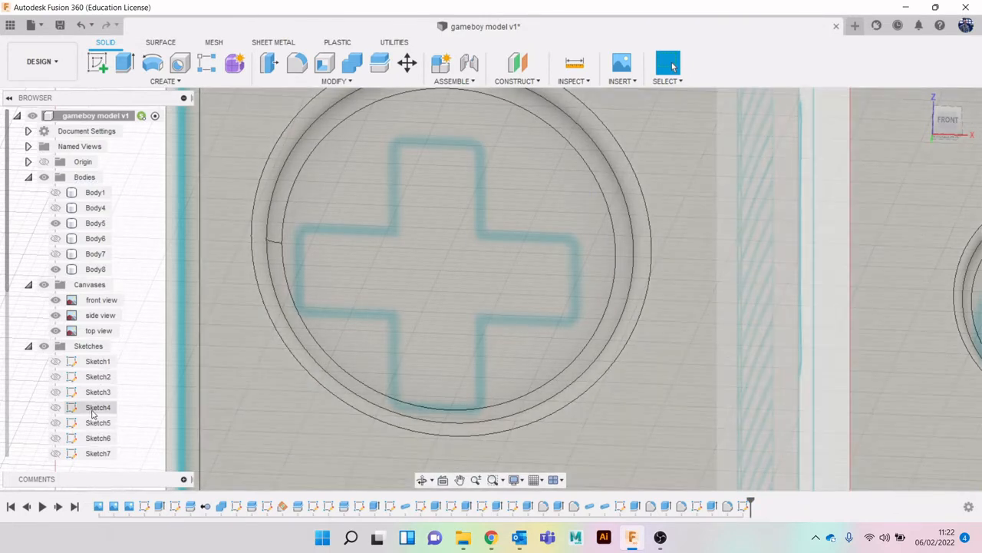
pyautogui.scroll(-3, 92, 414)
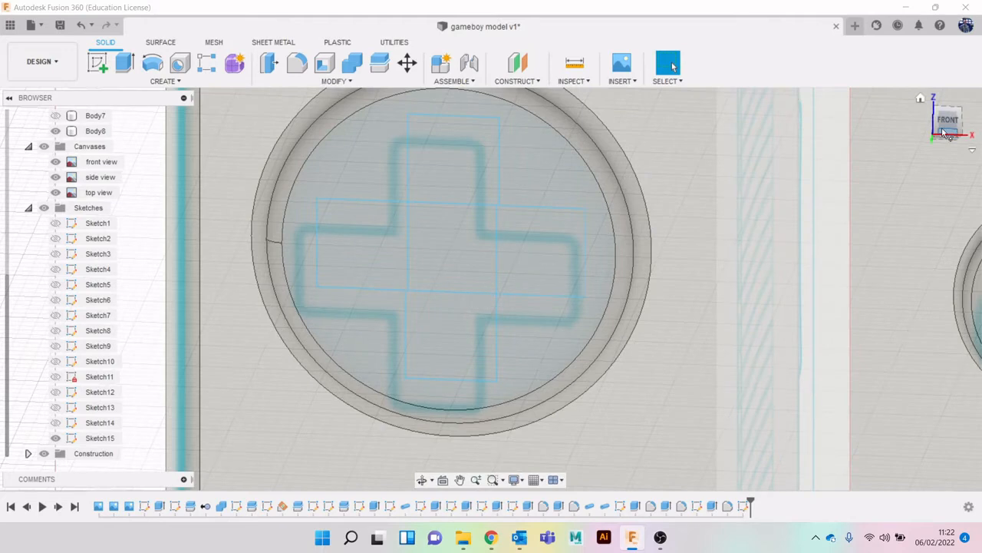
pyautogui.click(948, 123)
# Delete the top and right edges of the central square in the D-pad cross sketch.
pyautogui.click(462, 158)
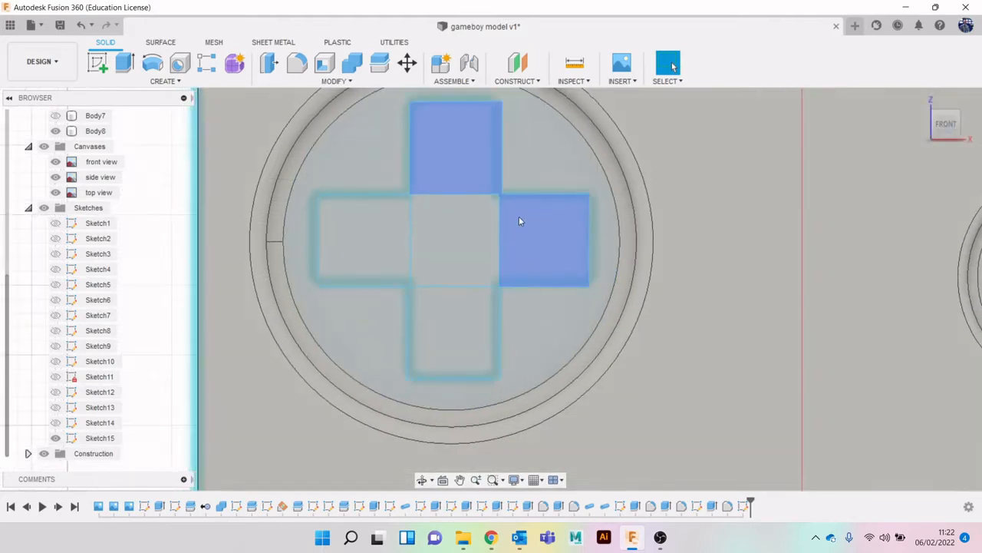
pyautogui.scroll(4, 519, 216)
pyautogui.click(482, 195)
pyautogui.click(484, 192)
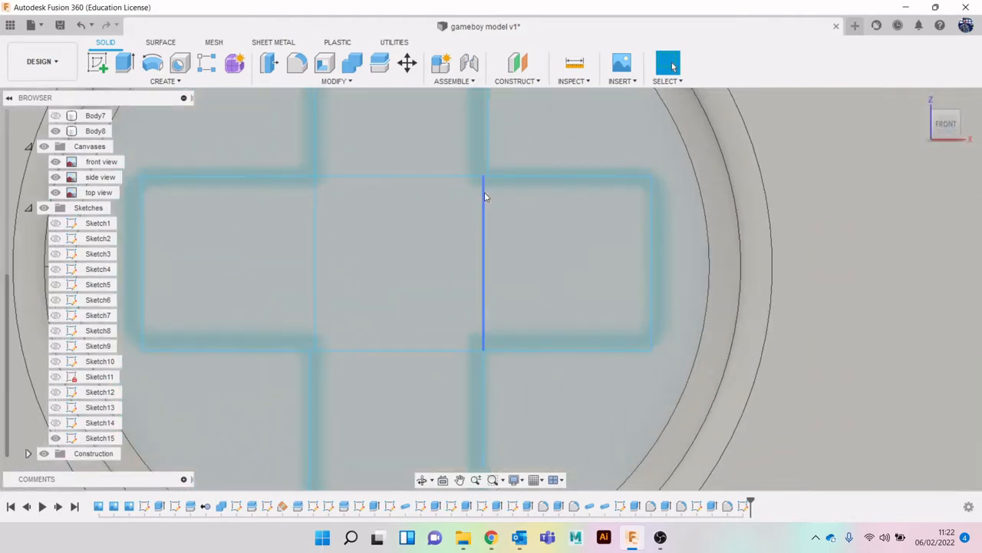
pyautogui.press('t')
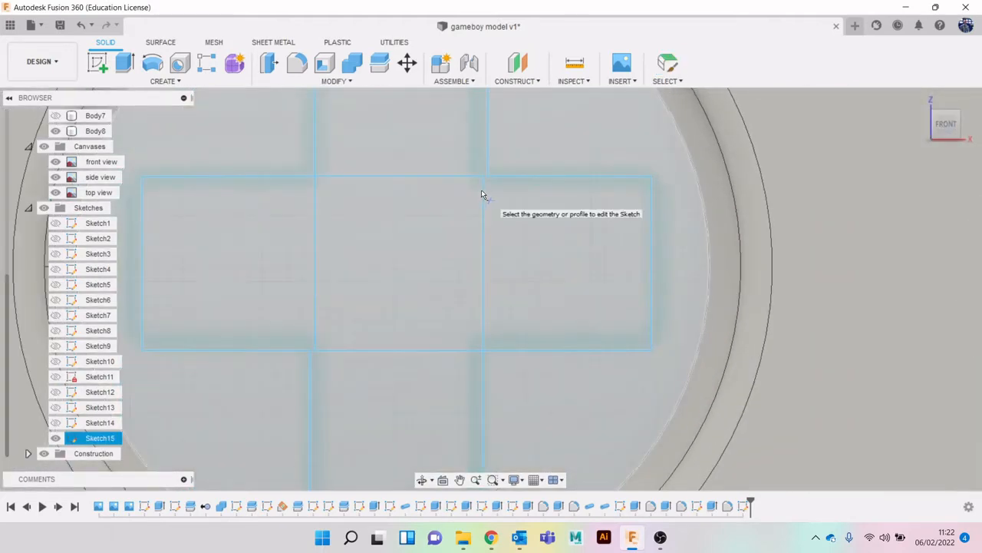
pyautogui.click(447, 187)
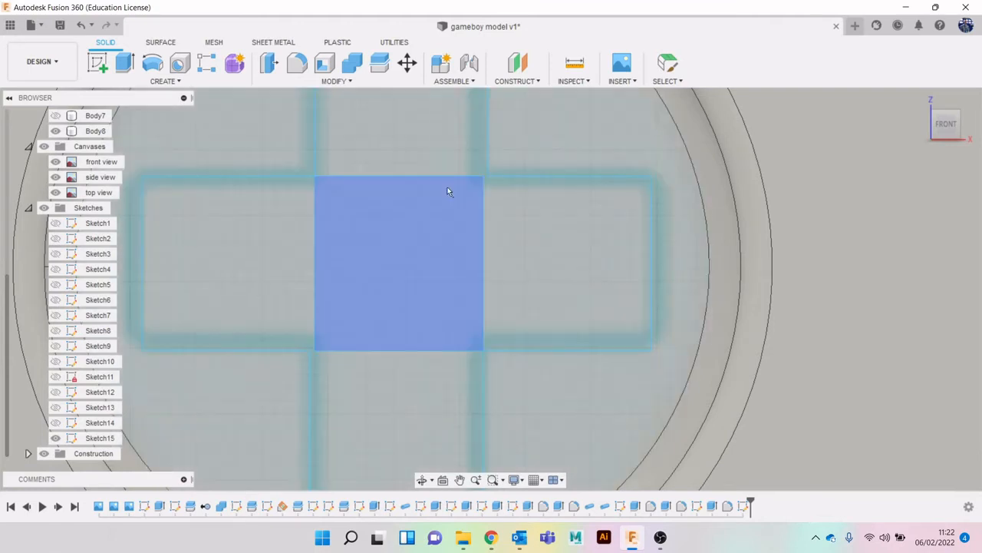
pyautogui.press('Escape')
pyautogui.doubleClick(482, 187)
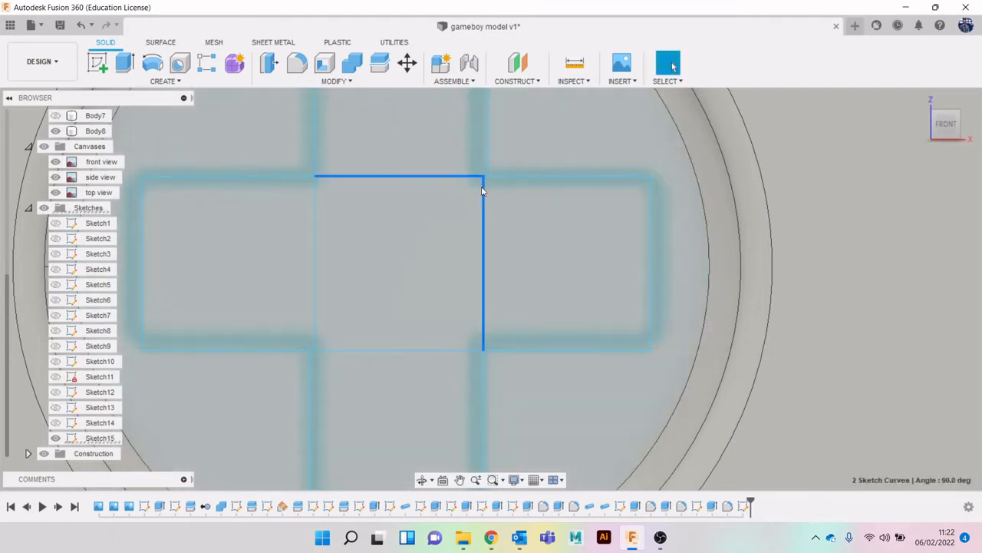
pyautogui.press('Escape')
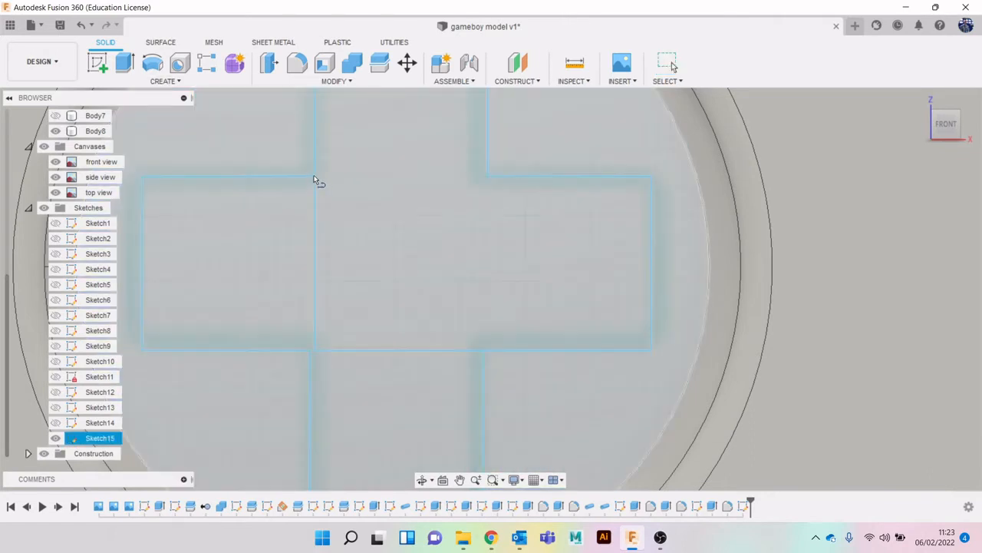
# Reopen Sketch15 and redraw the top and right edges of the D-pad cross's central square as lines between its inner corners.
pyautogui.doubleClick(315, 180)
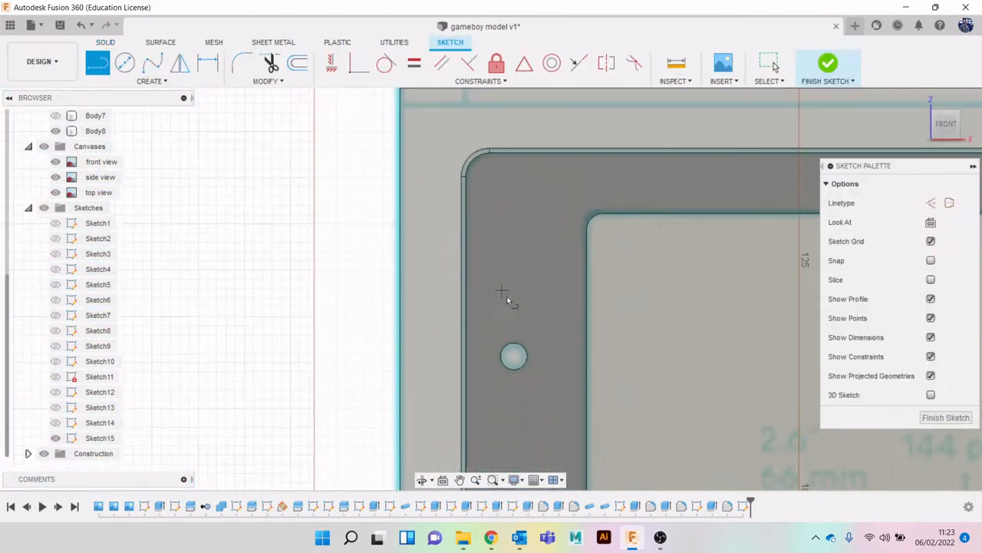
pyautogui.scroll(-4, 545, 319)
pyautogui.moveTo(576, 336)
pyautogui.mouseDown(button='middle')
pyautogui.moveTo(539, 202)
pyautogui.moveTo(489, 125)
pyautogui.mouseUp(button='middle')
pyautogui.scroll(3, 467, 356)
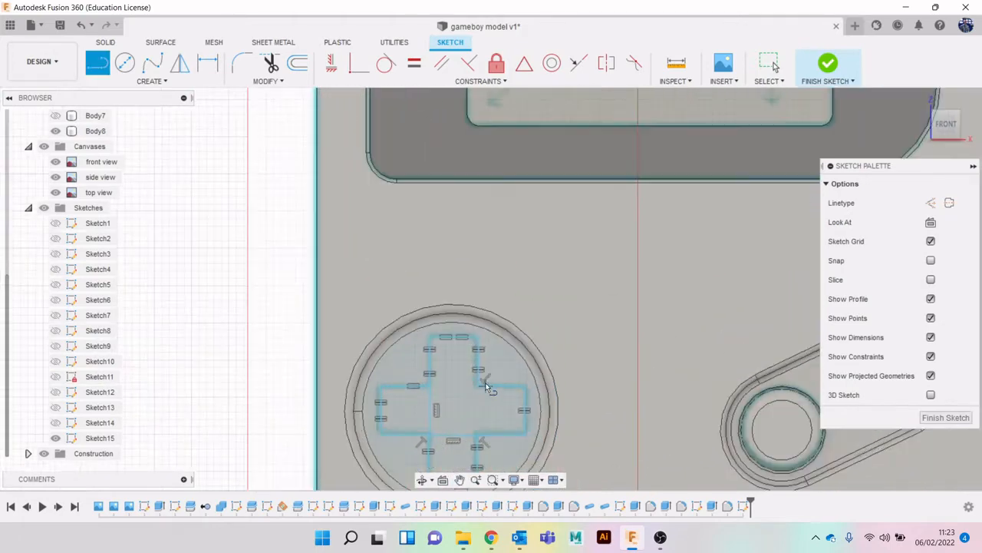
pyautogui.scroll(4, 488, 387)
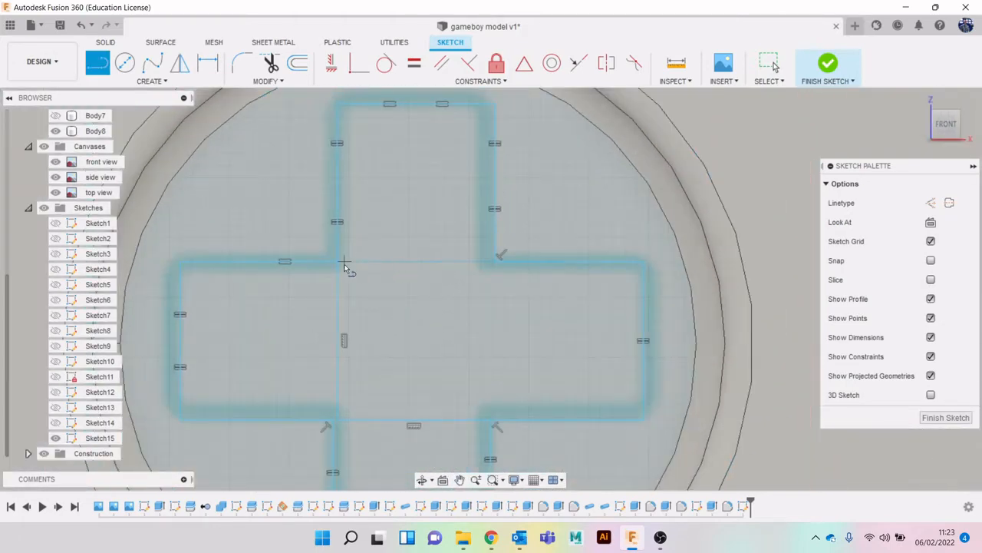
pyautogui.click(493, 263)
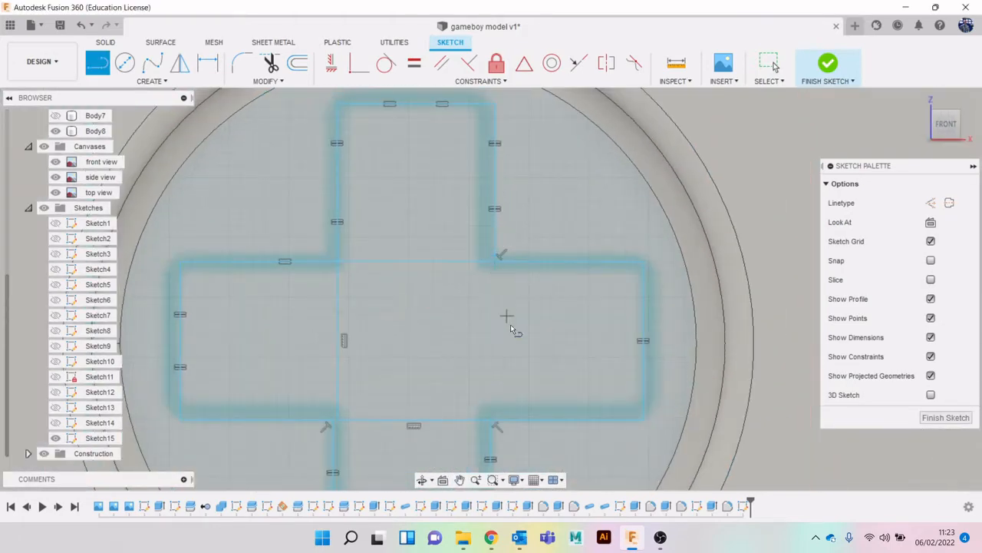
pyautogui.moveTo(506, 354); pyautogui.dragTo(490, 293, button='middle')
pyautogui.click(476, 357)
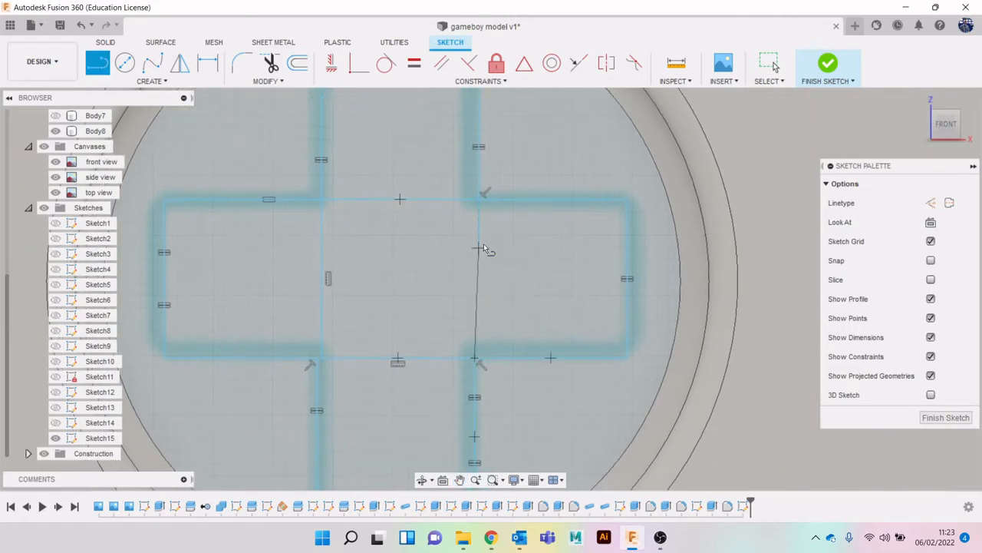
pyautogui.click(482, 204)
pyautogui.scroll(2, 404, 359)
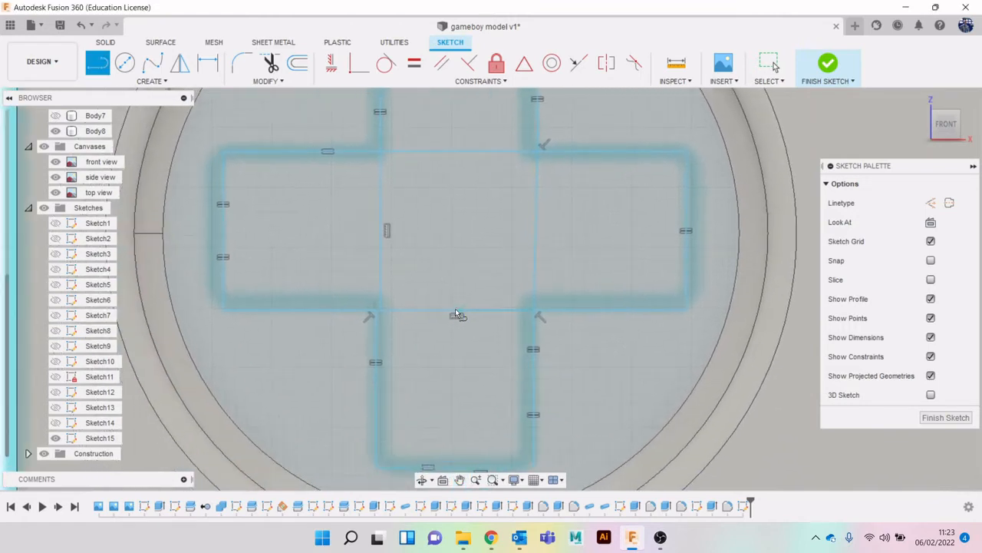
# Trim away the central square's bottom and left edges, redraw them as lines between the inner corners, and finish the sketch.
pyautogui.press('t')
pyautogui.click(388, 307)
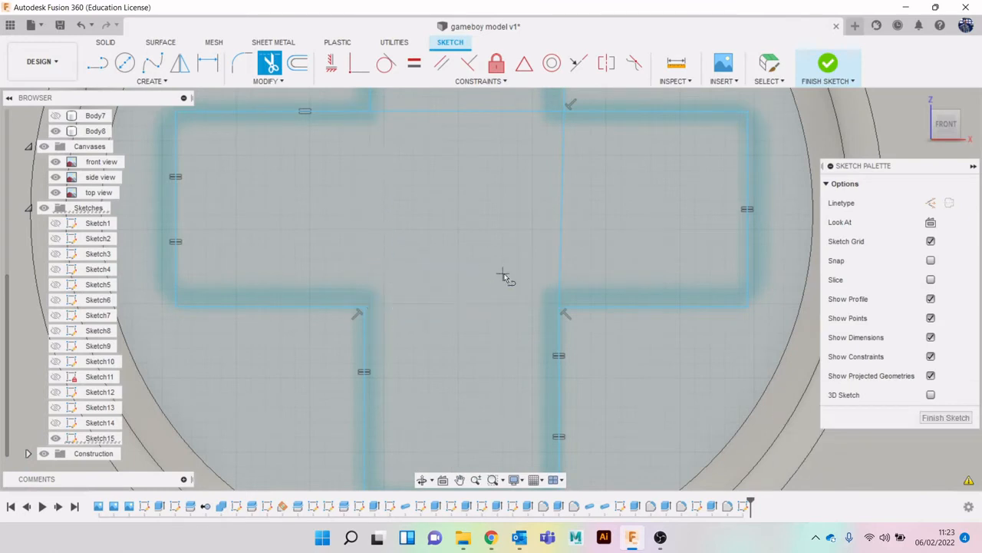
pyautogui.press('l')
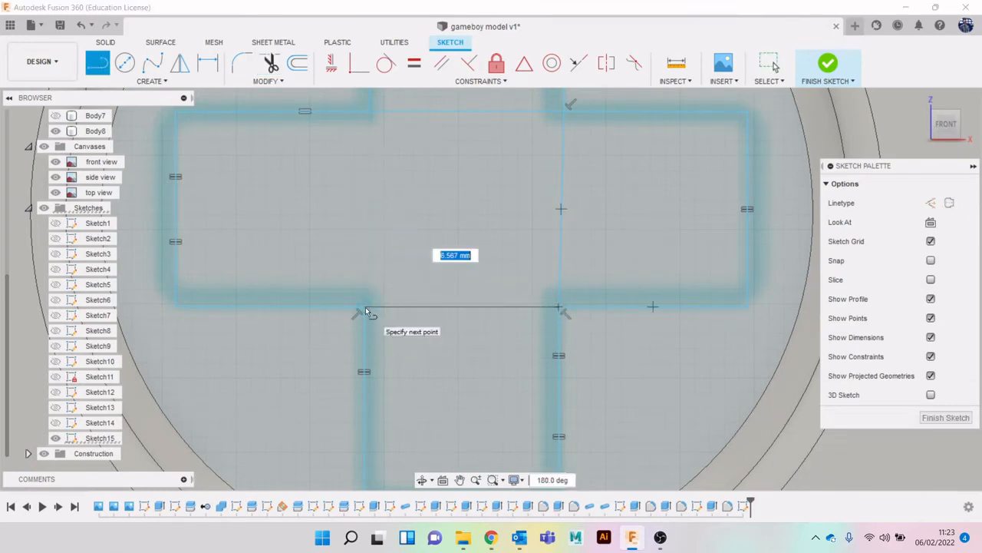
pyautogui.click(370, 307)
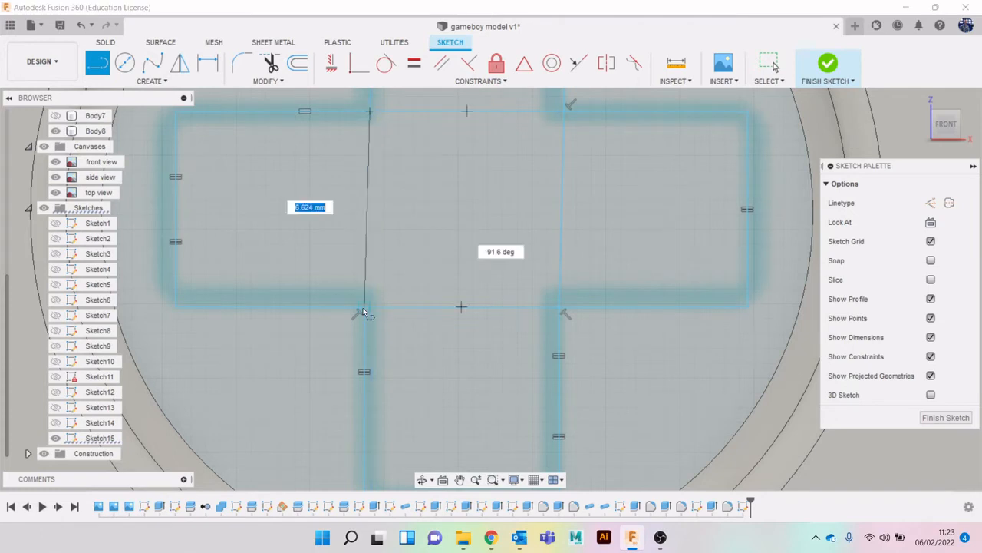
pyautogui.click(369, 307)
pyautogui.scroll(-3, 447, 312)
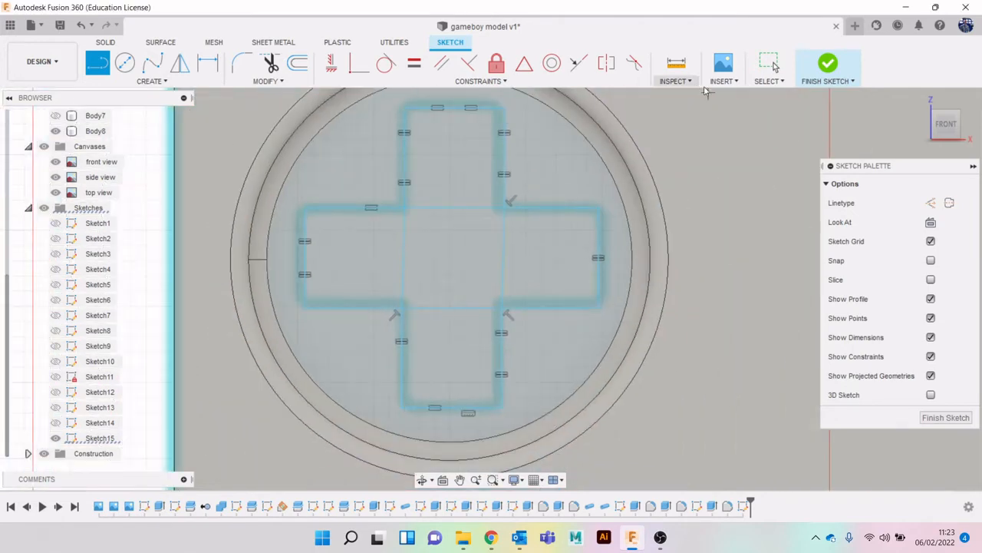
pyautogui.click(829, 66)
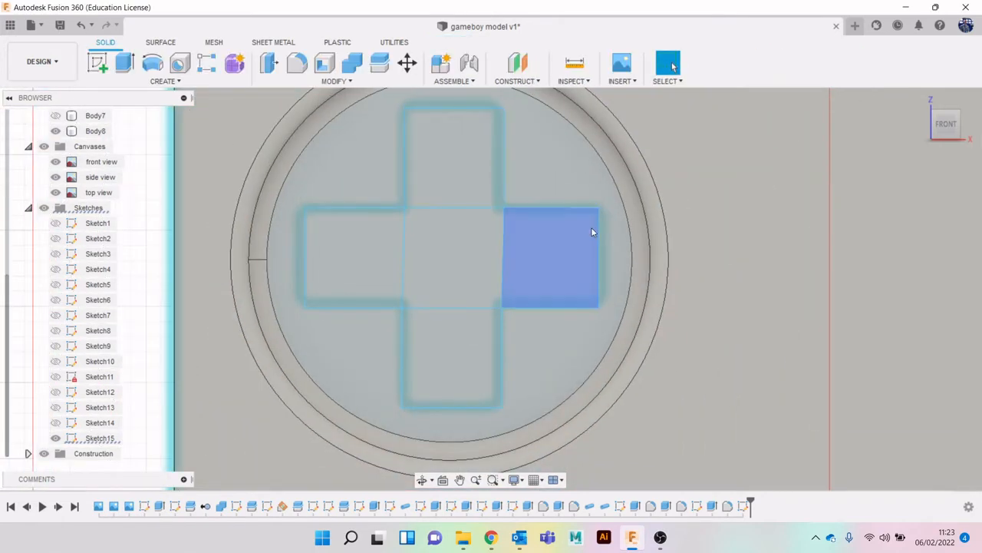
pyautogui.press('e')
pyautogui.click(486, 171)
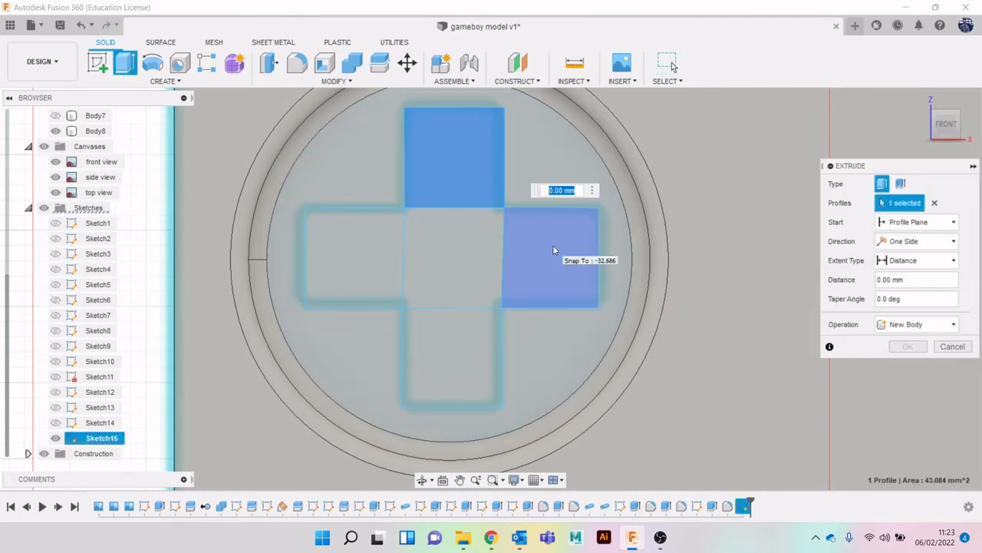
pyautogui.click(552, 249)
pyautogui.click(482, 319)
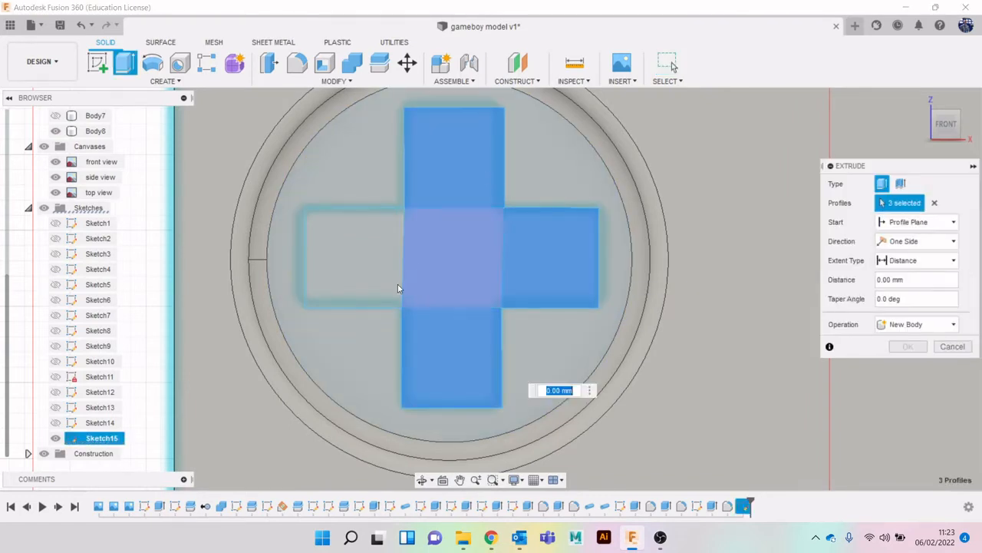
pyautogui.click(396, 287)
pyautogui.moveTo(937, 132); pyautogui.dragTo(931, 95)
pyautogui.moveTo(728, 288); pyautogui.dragTo(729, 335, button='middle')
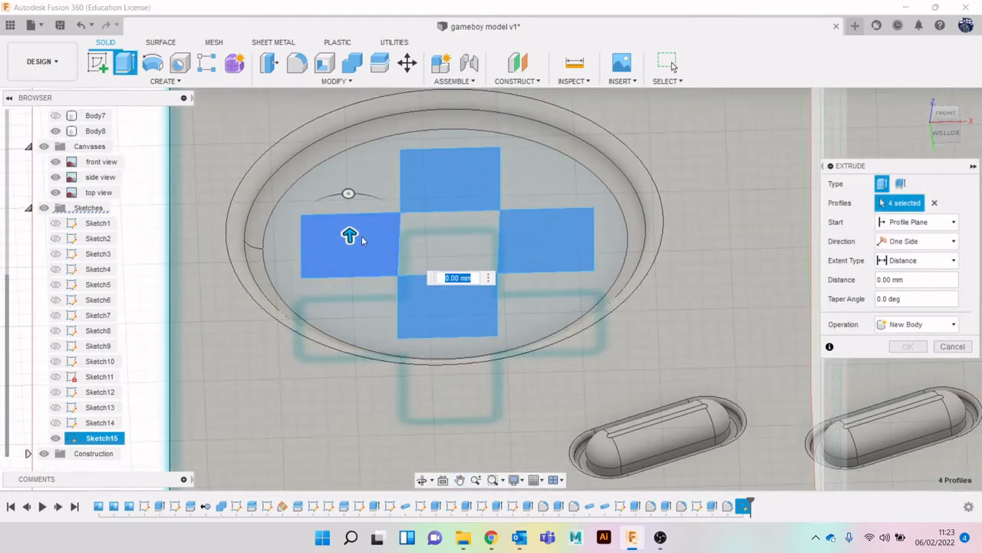
pyautogui.moveTo(348, 231); pyautogui.dragTo(347, 212)
pyautogui.click(952, 347)
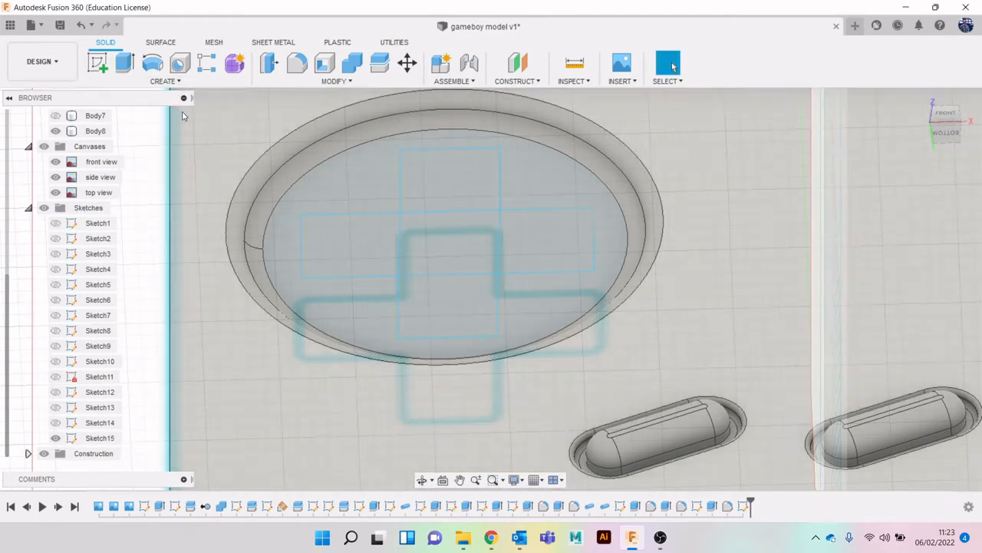
# Extrude the upper arm of the cross 2.818 mm as a new body.
pyautogui.click(125, 63)
pyautogui.click(430, 182)
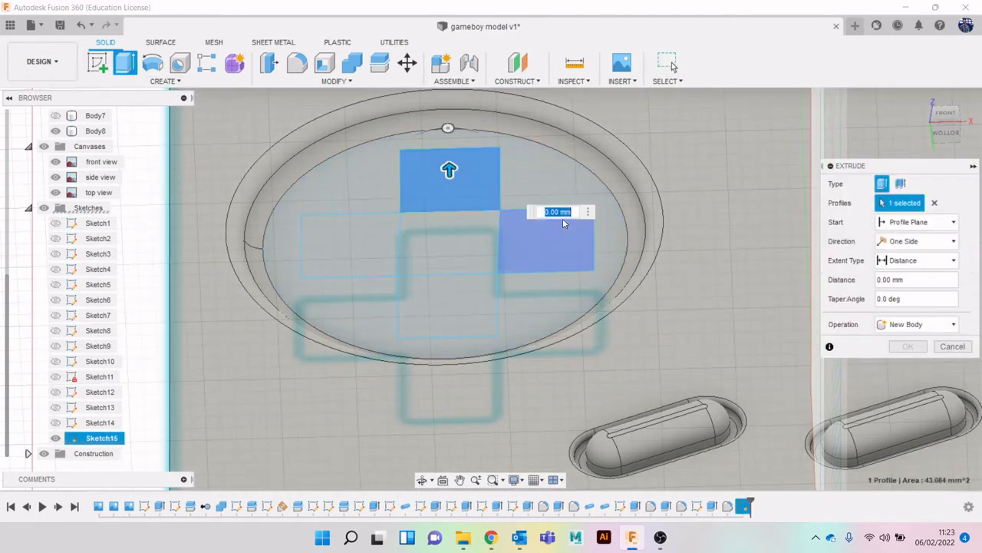
pyautogui.scroll(-3, 564, 221)
pyautogui.moveTo(578, 232); pyautogui.dragTo(436, 227, button='middle')
pyautogui.write('2.818')
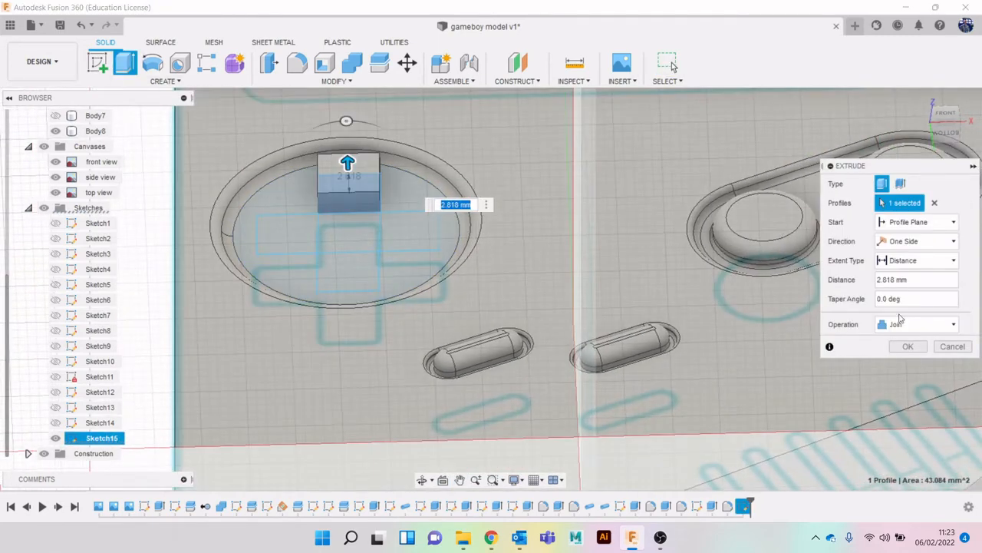
pyautogui.click(917, 325)
pyautogui.click(890, 381)
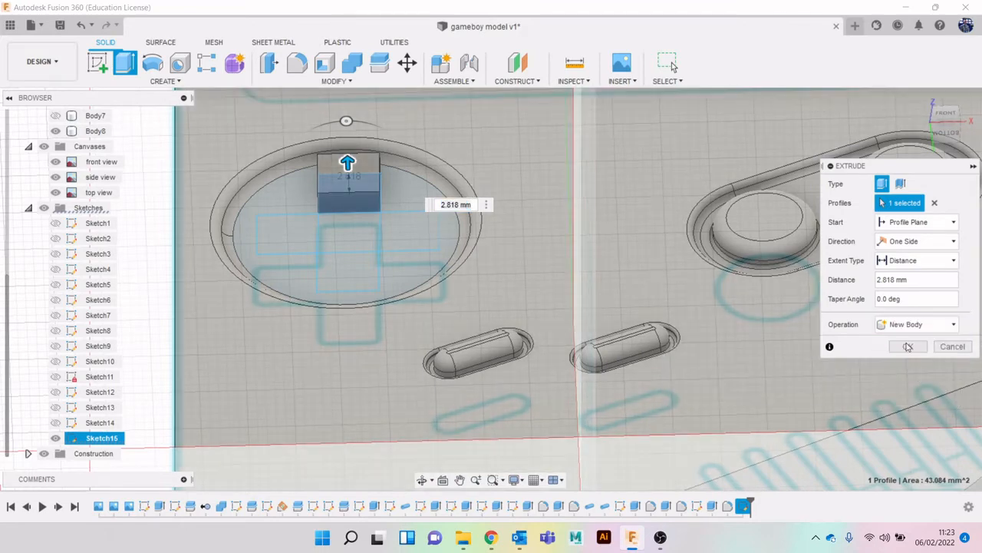
pyautogui.click(908, 346)
# Extrude the right arm of the cross 2.818 mm as a separate new body.
pyautogui.press('e')
pyautogui.click(405, 224)
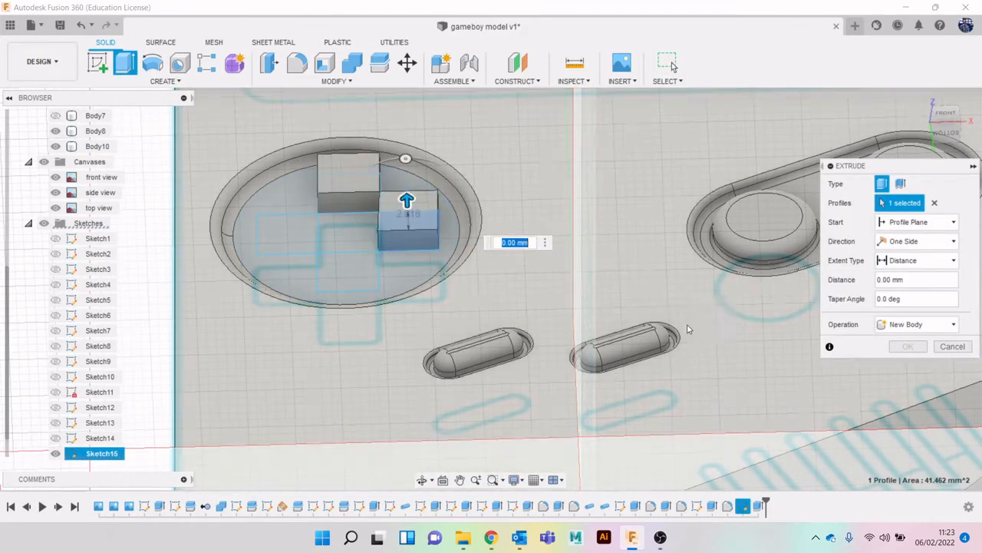
pyautogui.write('2.818')
pyautogui.click(917, 324)
pyautogui.click(890, 382)
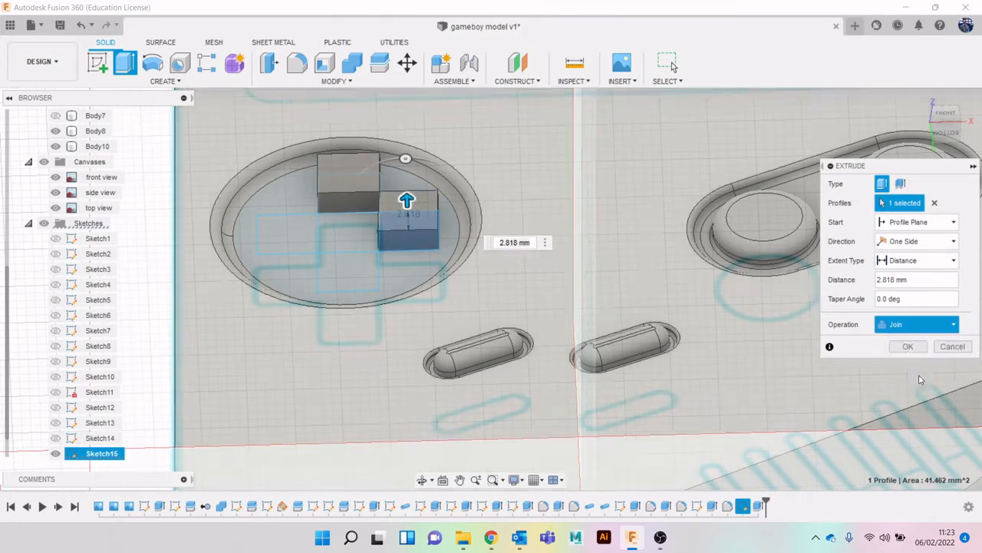
pyautogui.click(908, 346)
# Extrude the lower arm of the cross 2.818 mm as a separate new body.
pyautogui.press('e')
pyautogui.click(346, 270)
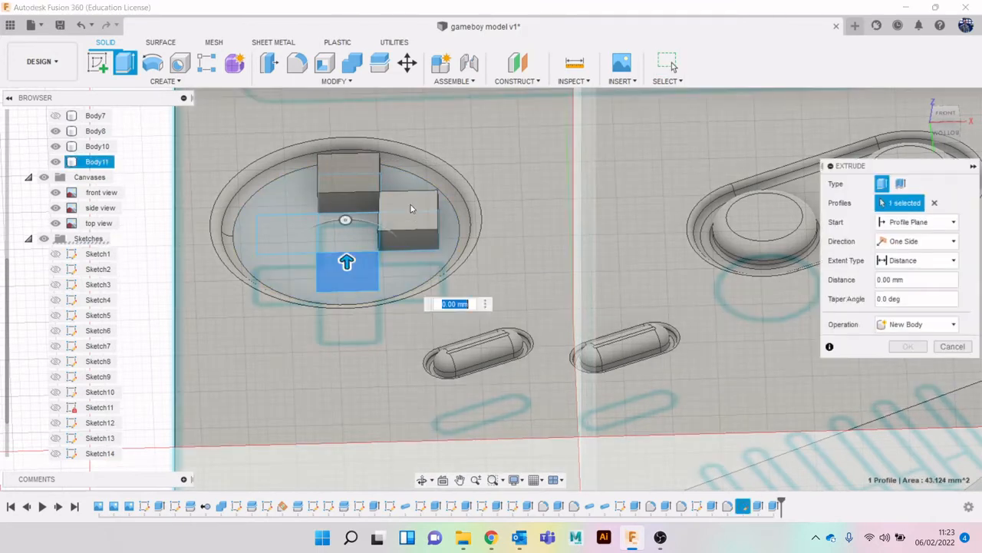
pyautogui.click(918, 324)
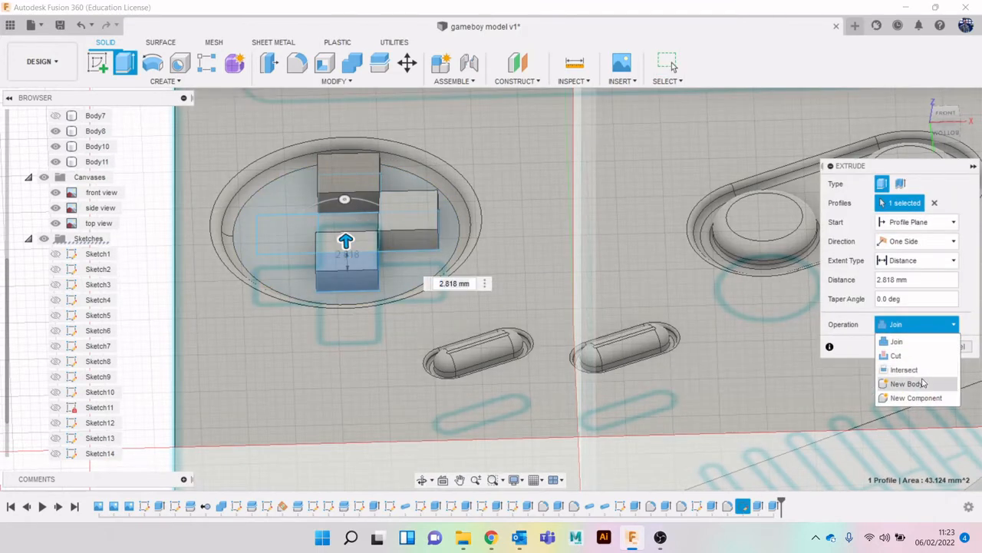
pyautogui.click(894, 382)
pyautogui.click(908, 346)
# Extrude the left arm of the cross 2.818 mm as a separate new body.
pyautogui.press('e')
pyautogui.click(285, 233)
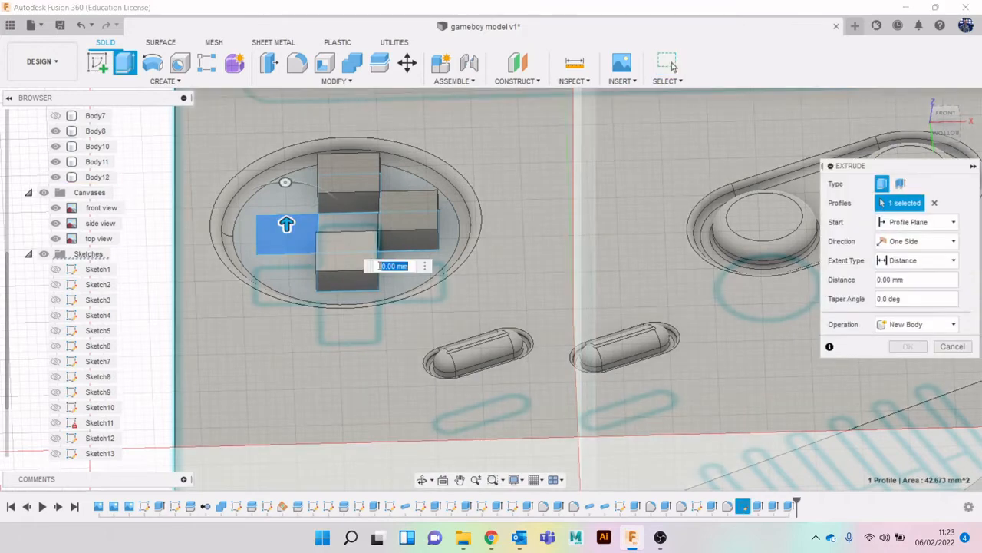
pyautogui.click(344, 180)
pyautogui.click(906, 327)
pyautogui.click(921, 382)
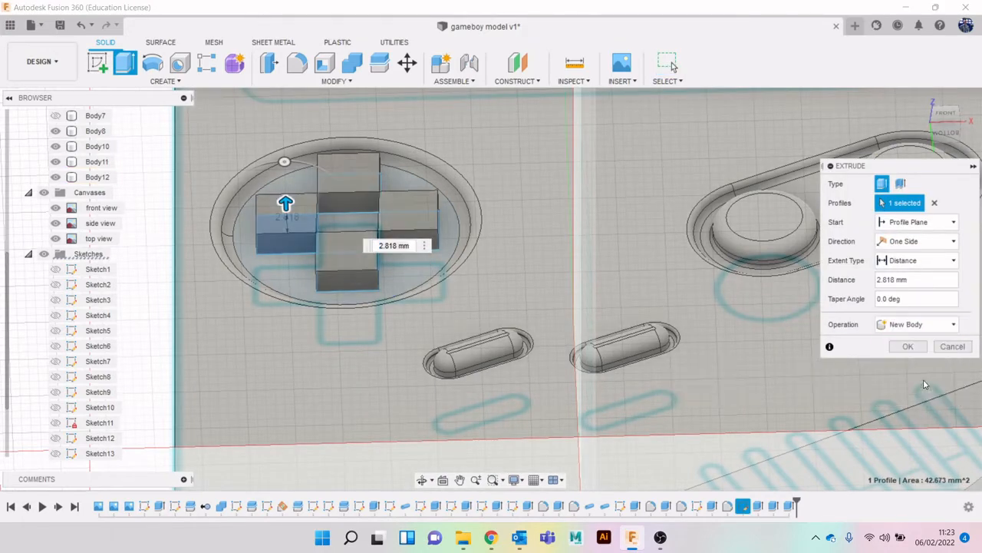
pyautogui.click(908, 346)
# Draft the upper arm's front face by 9°, using the arm's inner wall as the pull direction.
pyautogui.scroll(3, 257, 197)
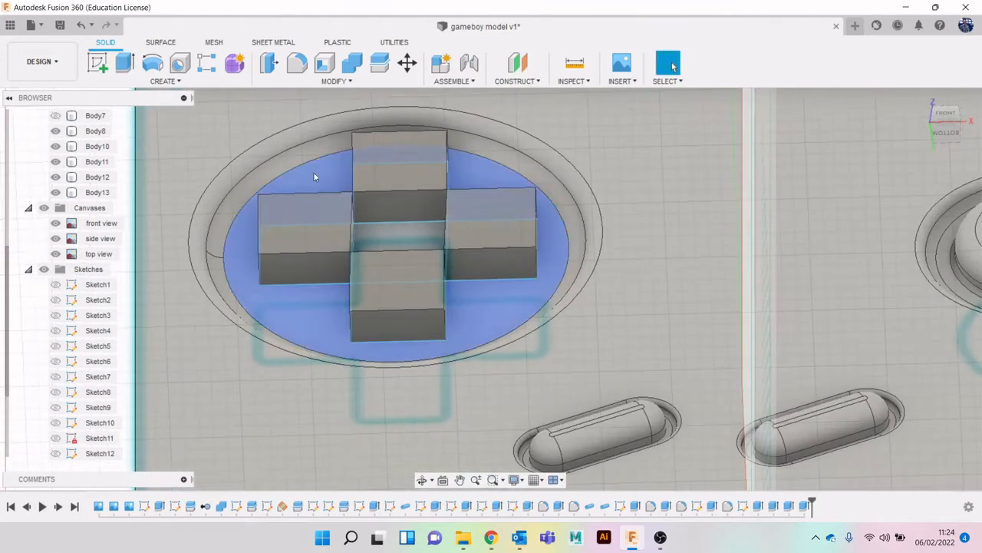
pyautogui.click(335, 81)
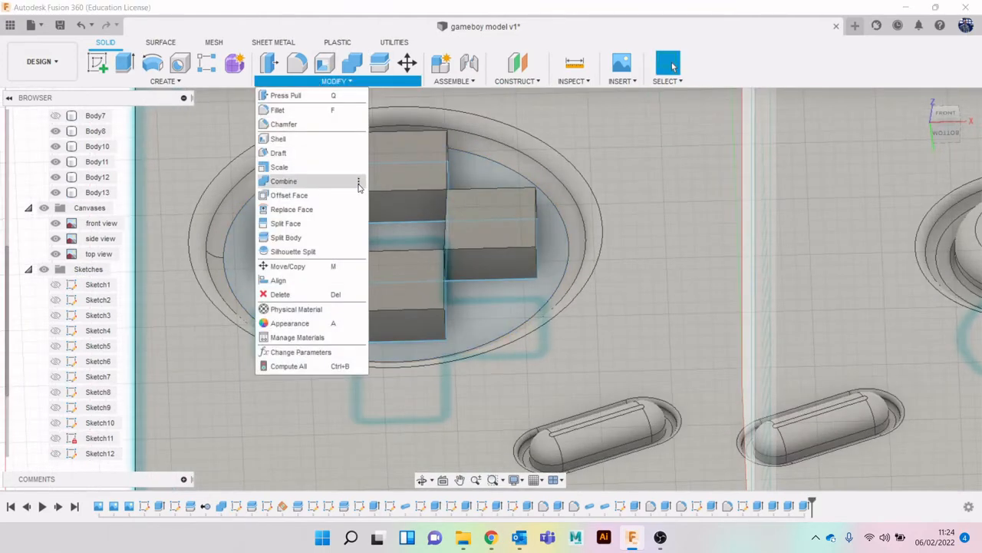
pyautogui.click(307, 153)
pyautogui.click(397, 208)
pyautogui.click(401, 187)
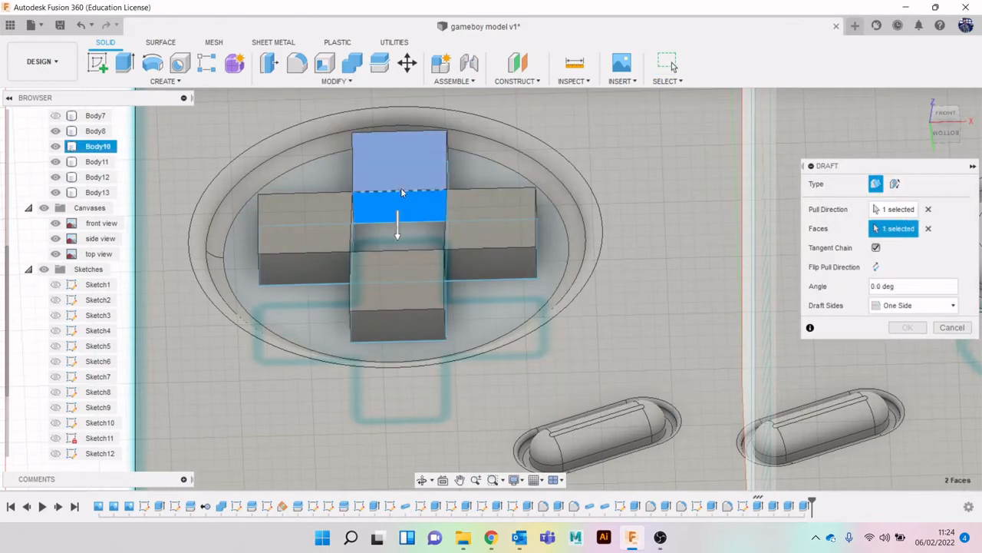
pyautogui.click(946, 132)
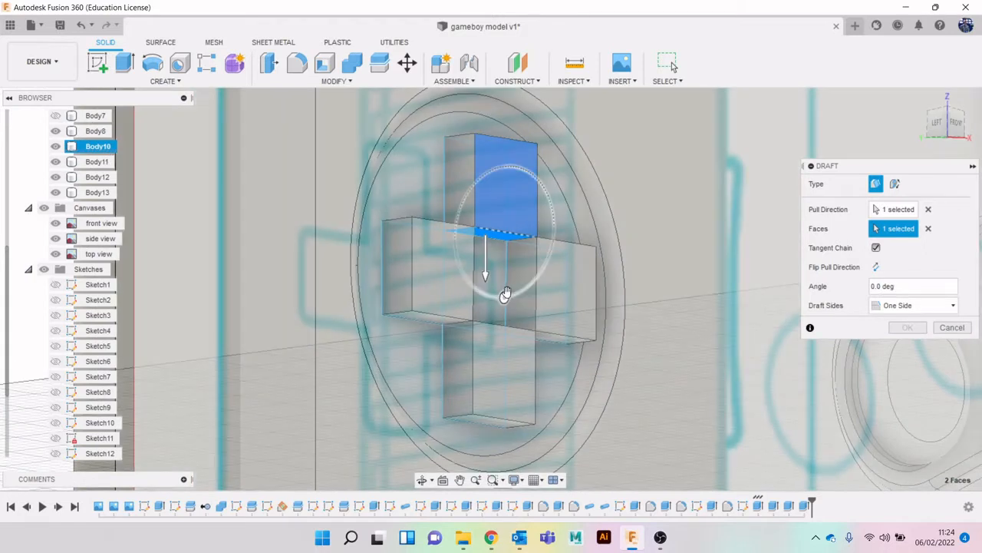
pyautogui.moveTo(503, 297); pyautogui.dragTo(498, 297)
pyautogui.click(906, 327)
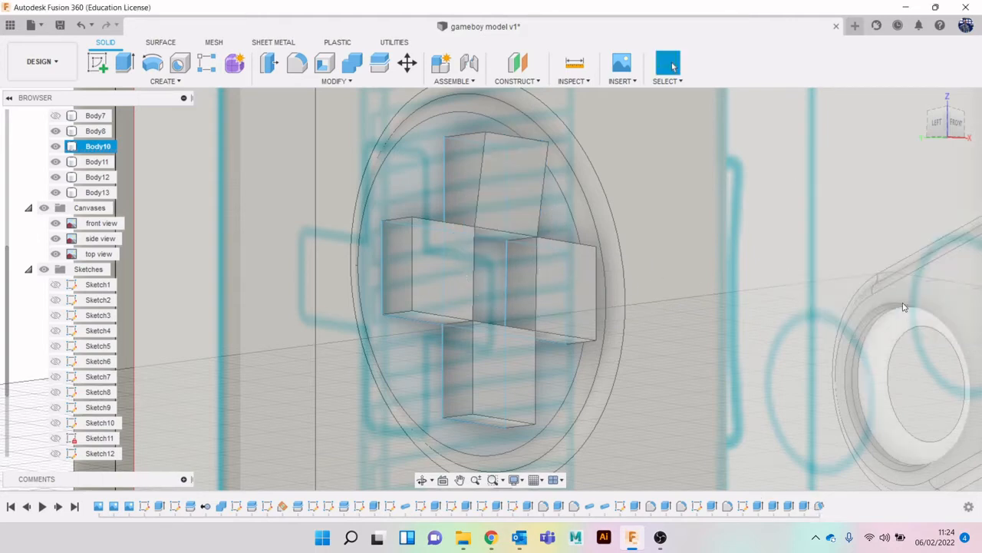
# Edit the draft on the upper arm's front face and set its angle to 15°.
pyautogui.click(950, 136)
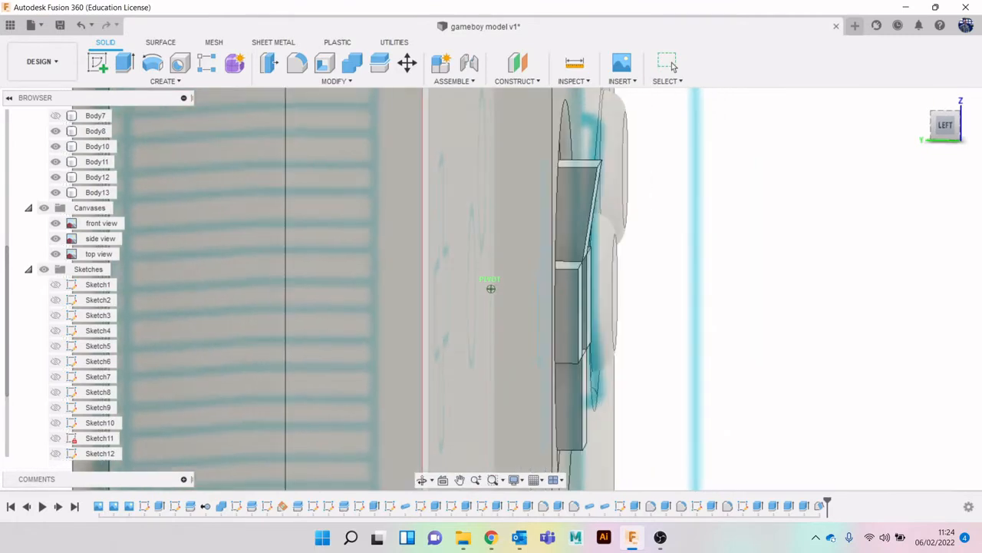
pyautogui.moveTo(950, 136); pyautogui.dragTo(906, 116)
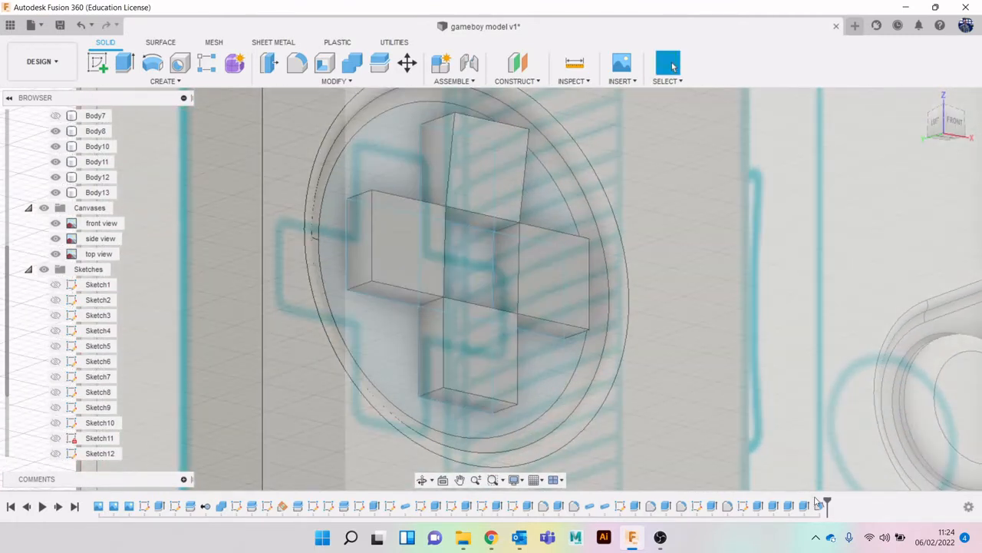
pyautogui.rightClick(820, 505)
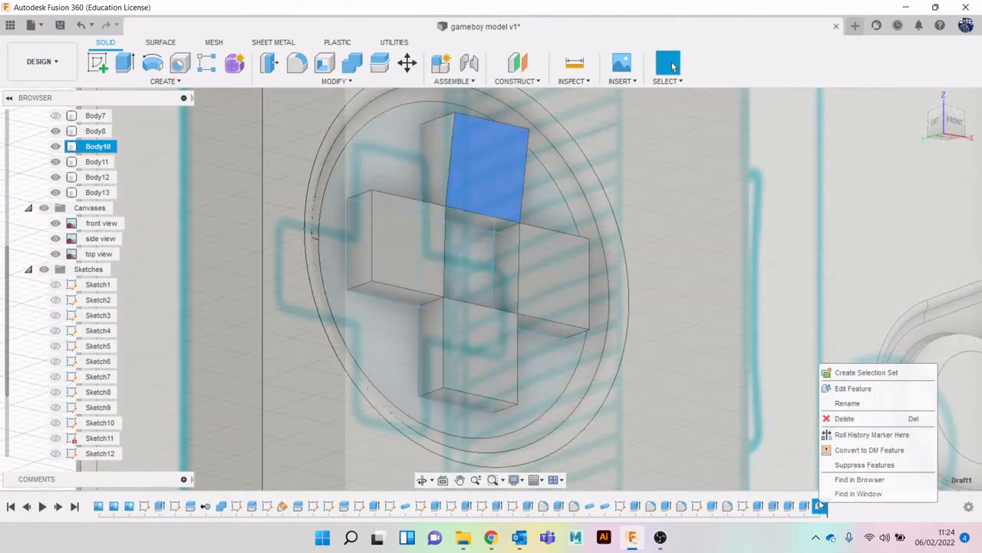
pyautogui.click(840, 388)
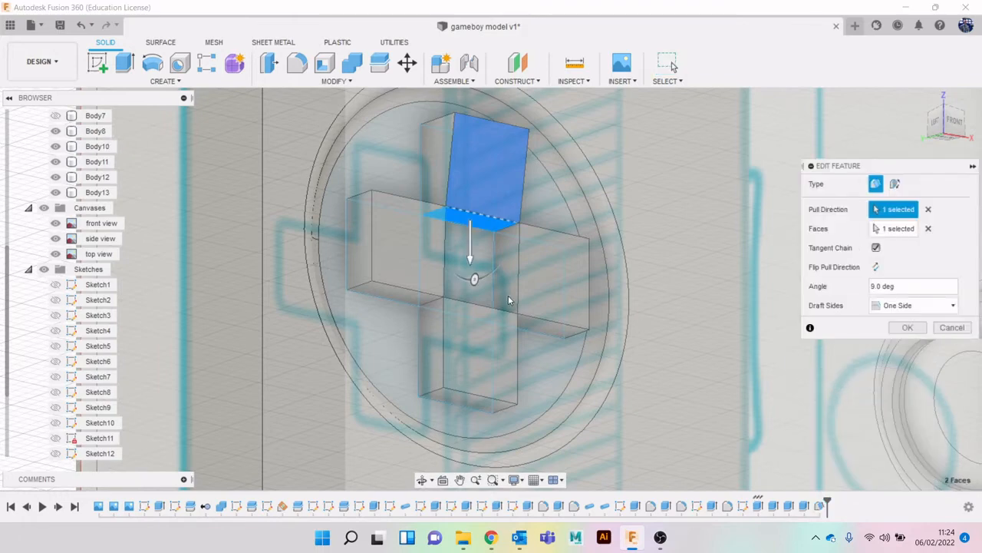
pyautogui.scroll(-1, 515, 307)
pyautogui.moveTo(537, 299); pyautogui.dragTo(604, 344, button='middle')
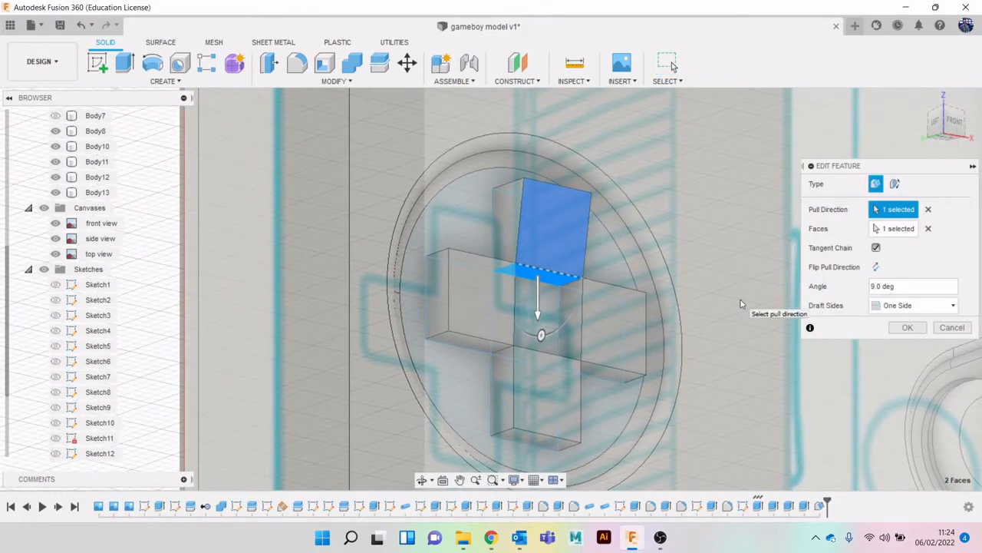
pyautogui.click(932, 129)
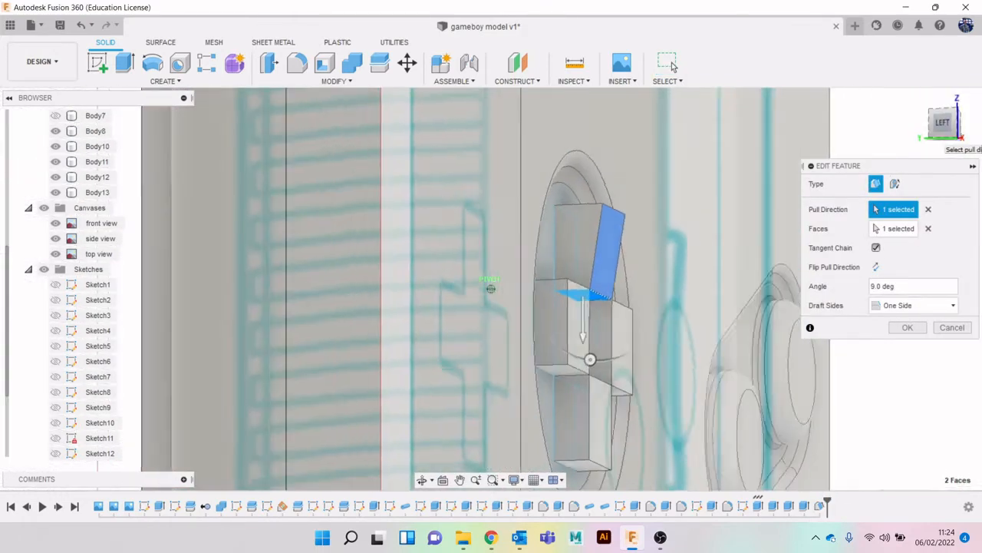
pyautogui.moveTo(592, 365); pyautogui.dragTo(586, 367)
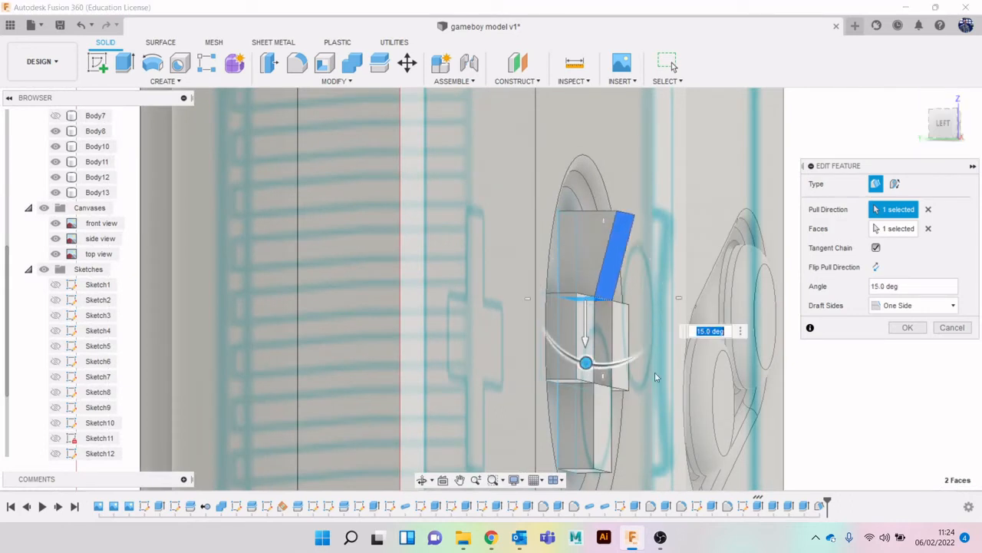
pyautogui.click(892, 328)
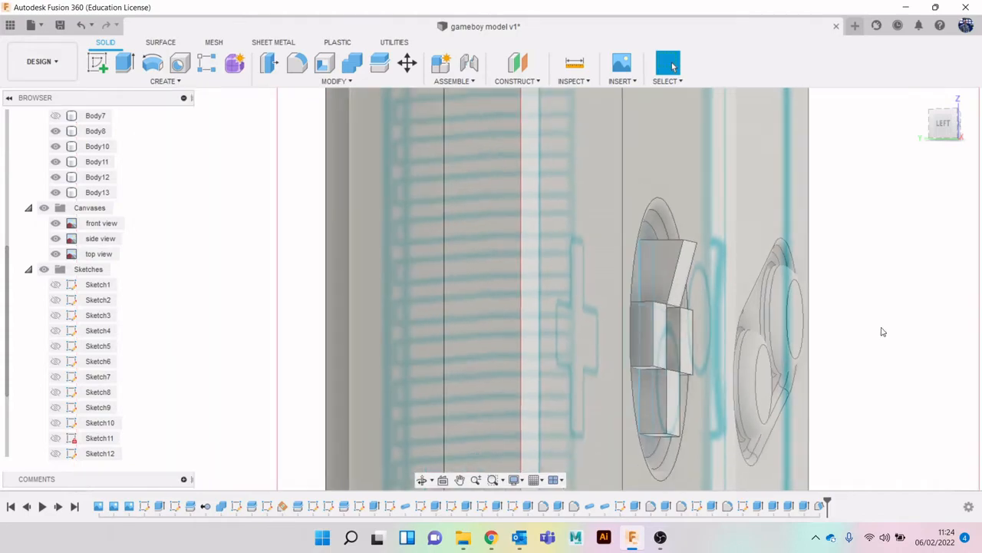
# Draft the right arm's front face by 15°, using the arm's inner wall as the pull direction.
pyautogui.moveTo(961, 133)
pyautogui.mouseDown()
pyautogui.moveTo(949, 131)
pyautogui.moveTo(933, 97)
pyautogui.moveTo(932, 131)
pyautogui.mouseUp()
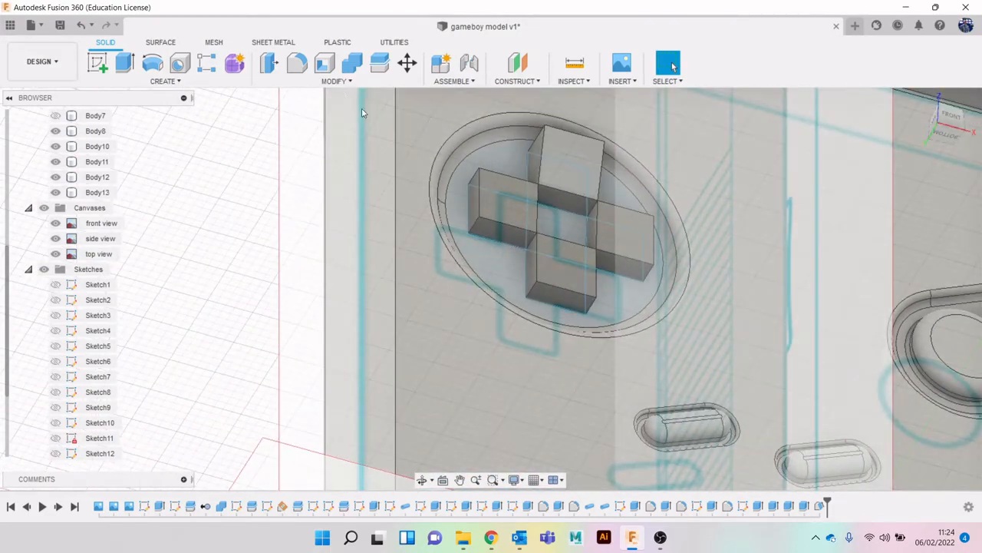
pyautogui.click(334, 81)
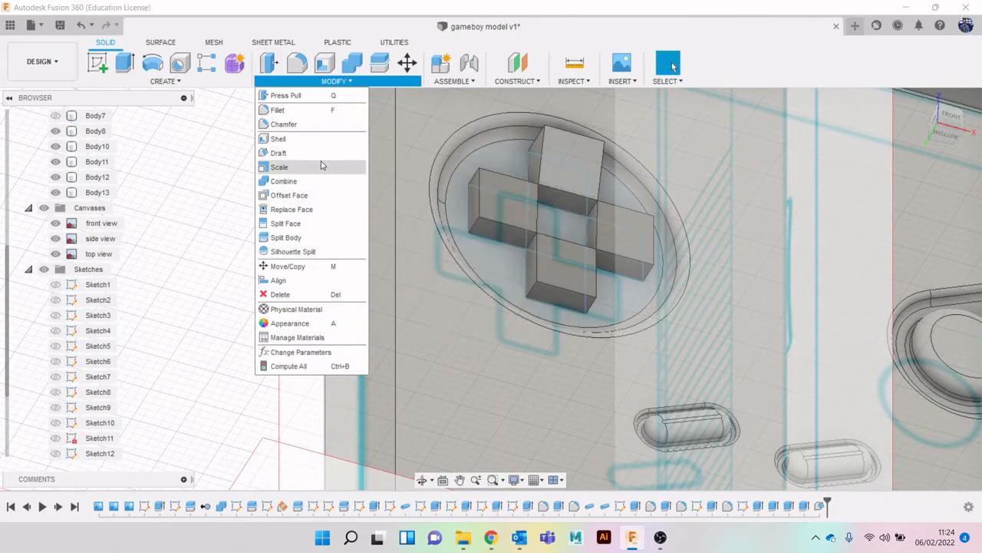
pyautogui.click(329, 152)
pyautogui.scroll(5, 570, 235)
pyautogui.click(611, 237)
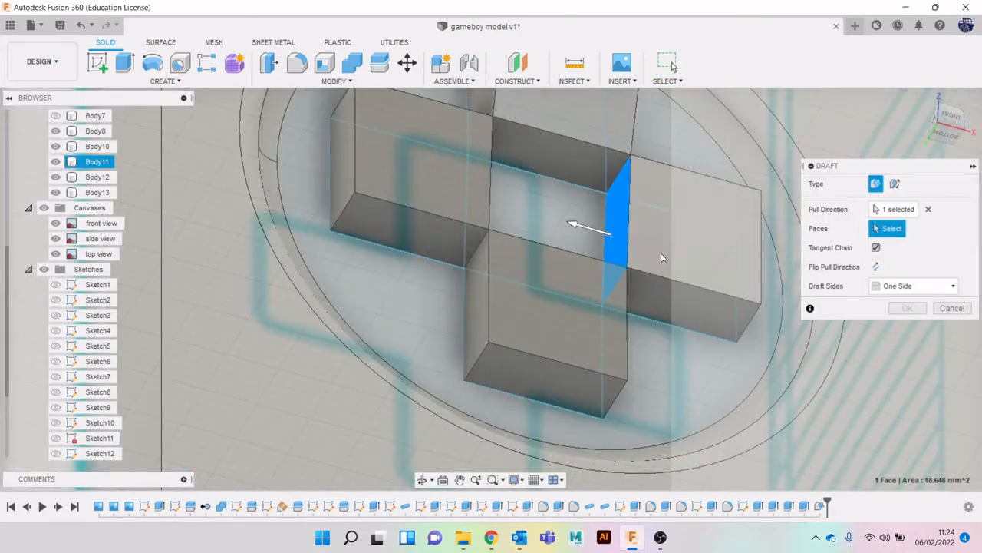
pyautogui.click(674, 252)
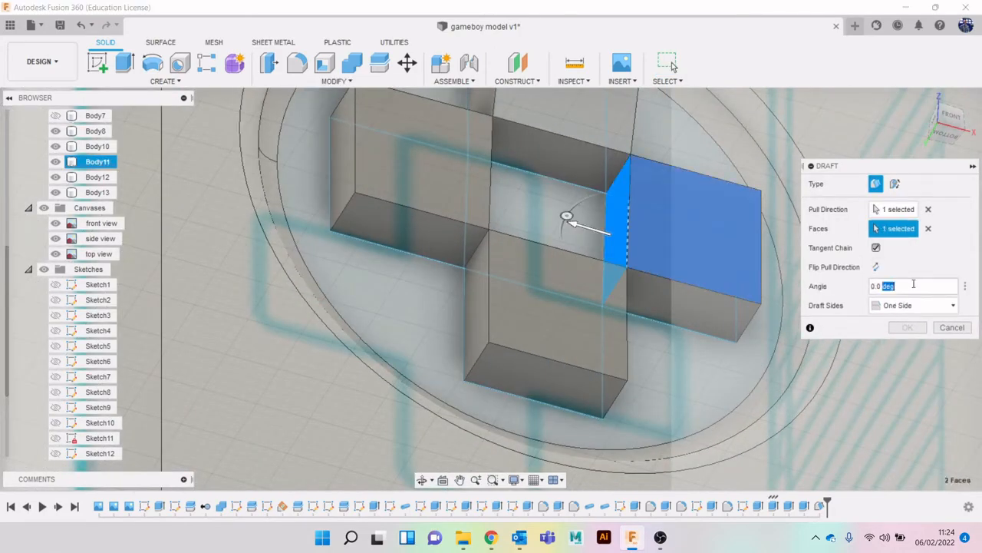
pyautogui.write('1')
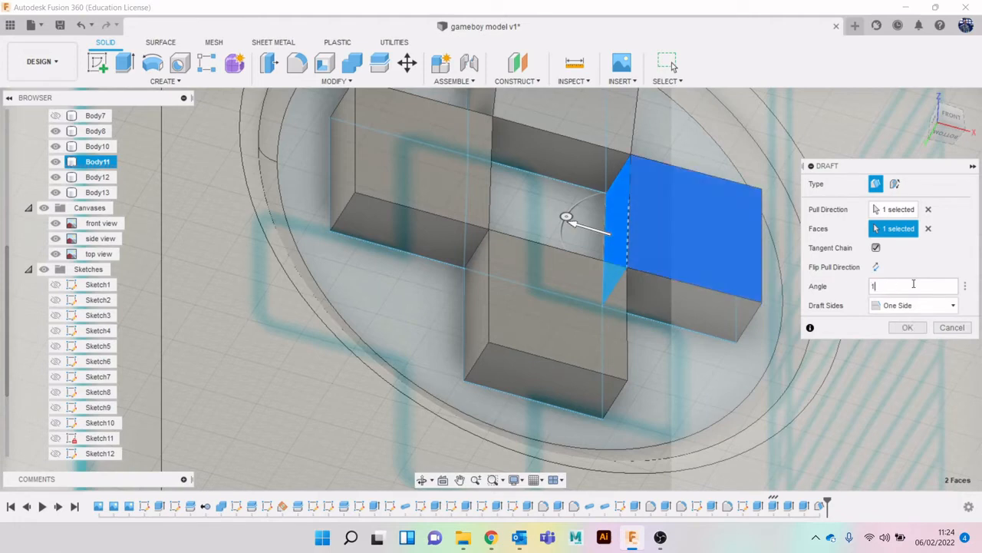
pyautogui.write('5')
pyautogui.click(907, 327)
# Draft the left arm's front face by 15°, using the arm's inner wall as the pull direction.
pyautogui.scroll(-5, 637, 279)
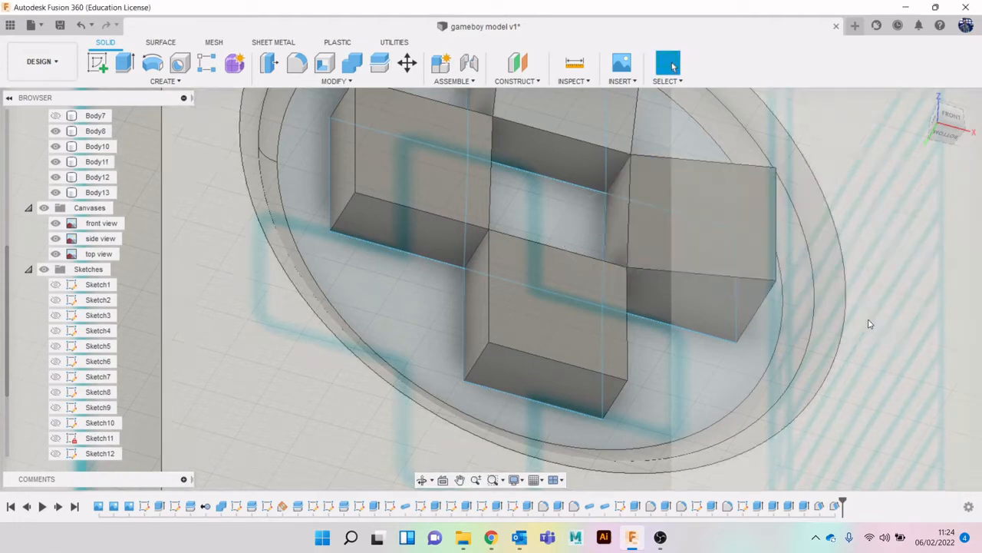
pyautogui.click(336, 80)
pyautogui.click(322, 154)
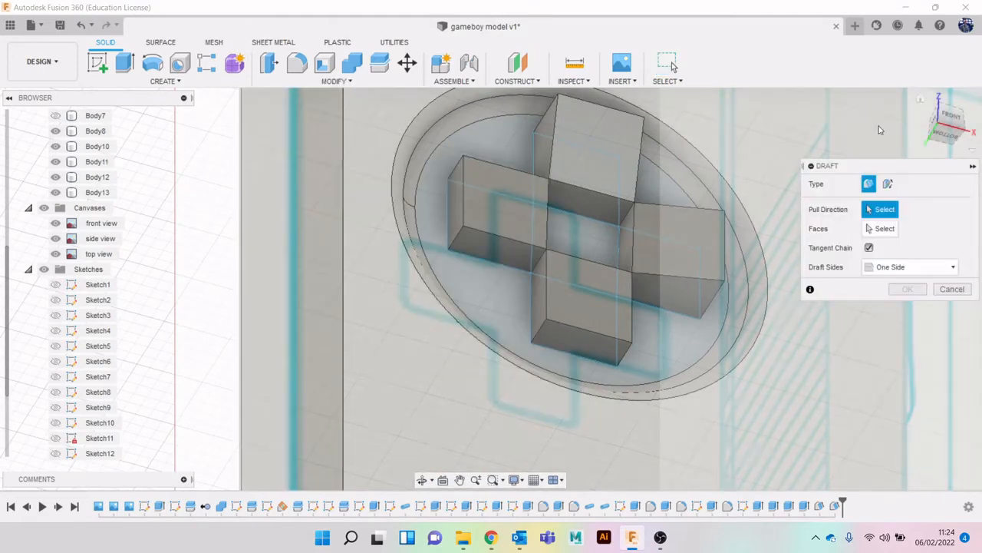
pyautogui.click(950, 115)
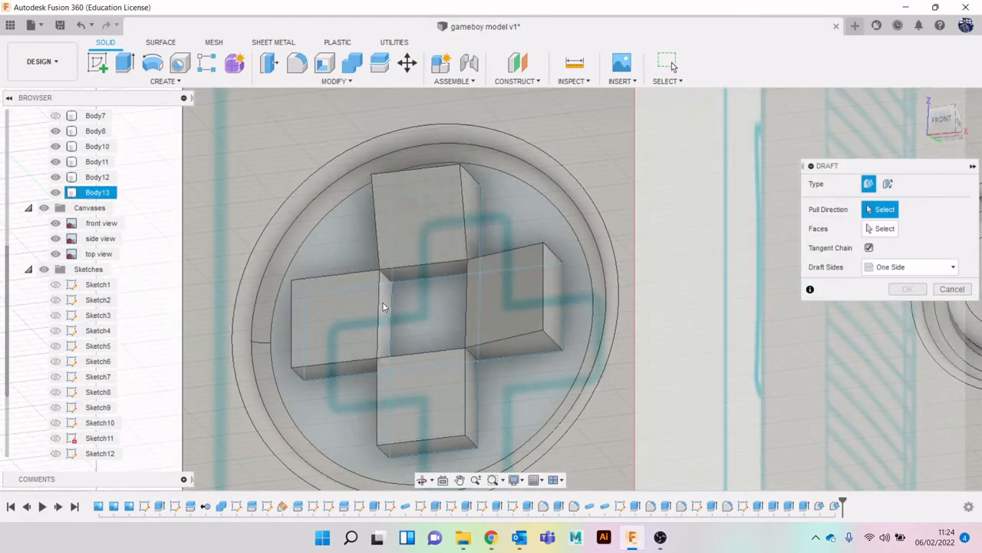
pyautogui.scroll(2, 383, 303)
pyautogui.click(384, 307)
pyautogui.click(350, 321)
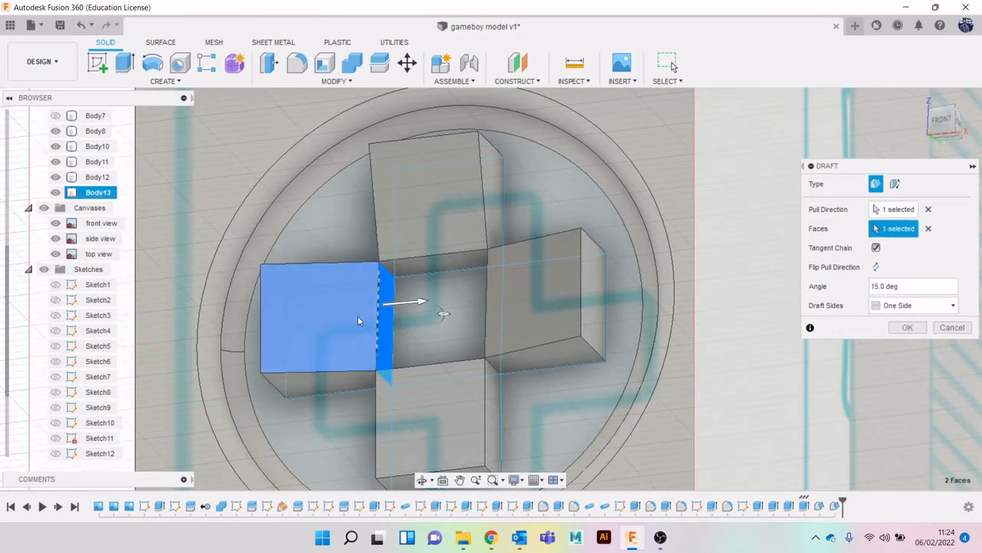
pyautogui.click(906, 329)
# Draft the lower arm's front face, using the arm's inner wall as the pull direction.
pyautogui.scroll(-2, 550, 351)
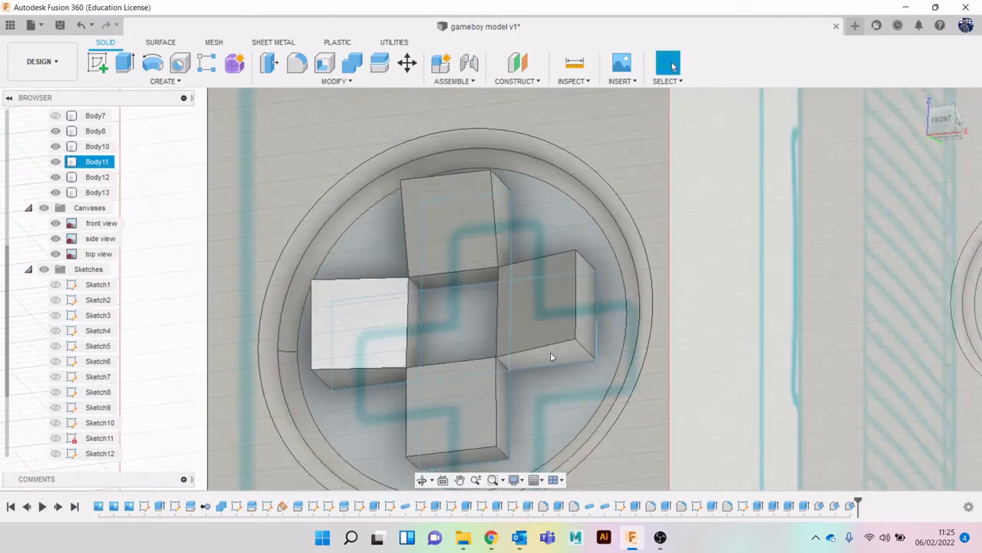
pyautogui.moveTo(550, 352); pyautogui.dragTo(692, 252, button='middle')
pyautogui.click(324, 84)
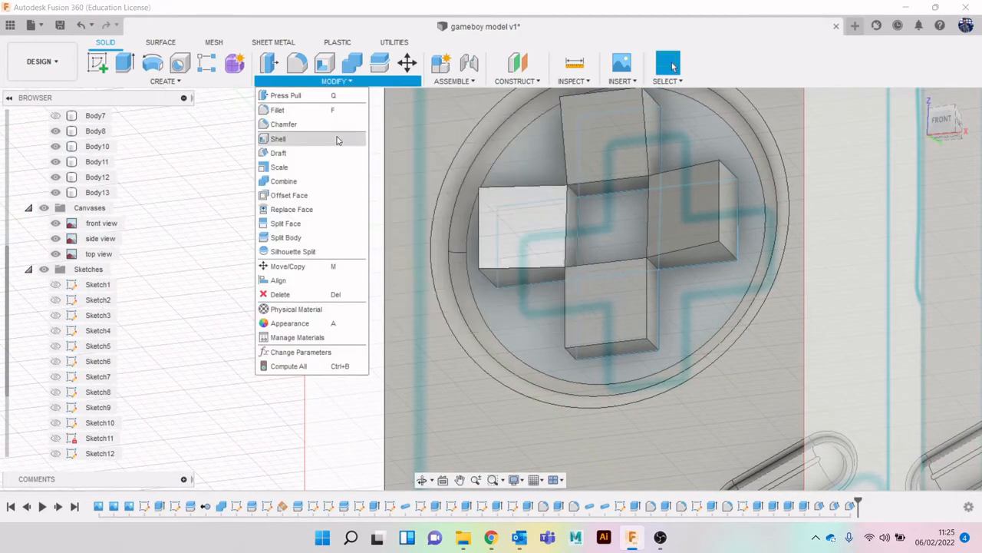
pyautogui.click(327, 160)
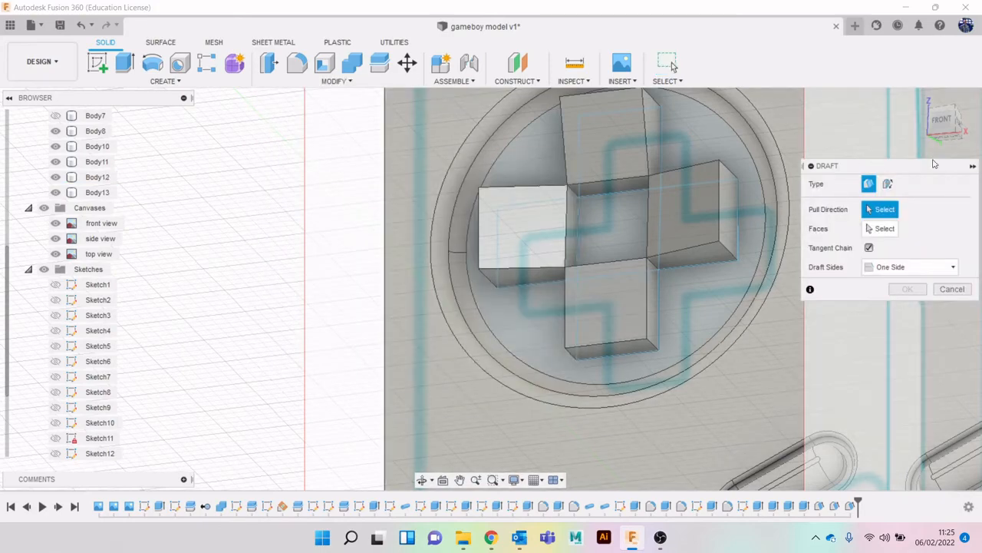
pyautogui.moveTo(945, 127); pyautogui.dragTo(960, 148)
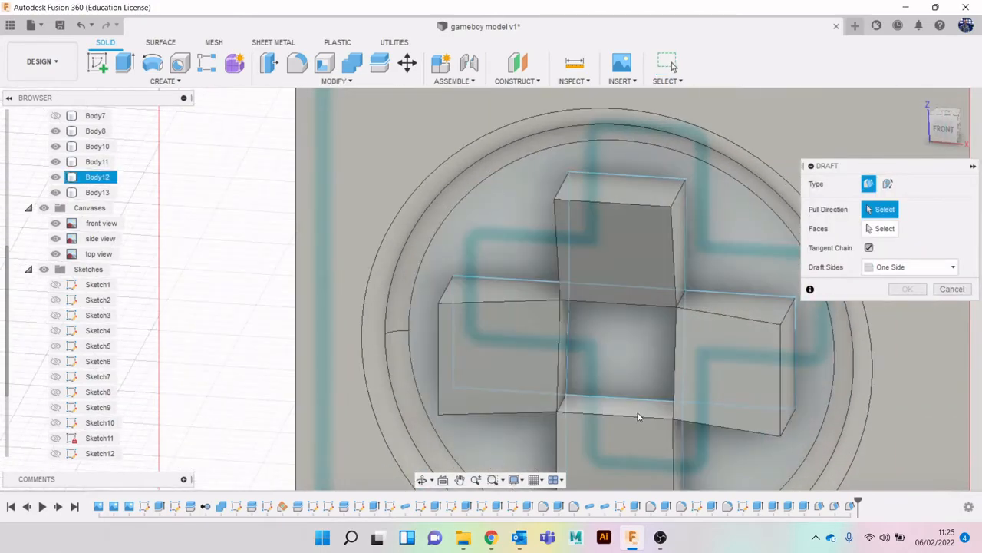
pyautogui.click(641, 413)
pyautogui.click(640, 433)
pyautogui.click(899, 329)
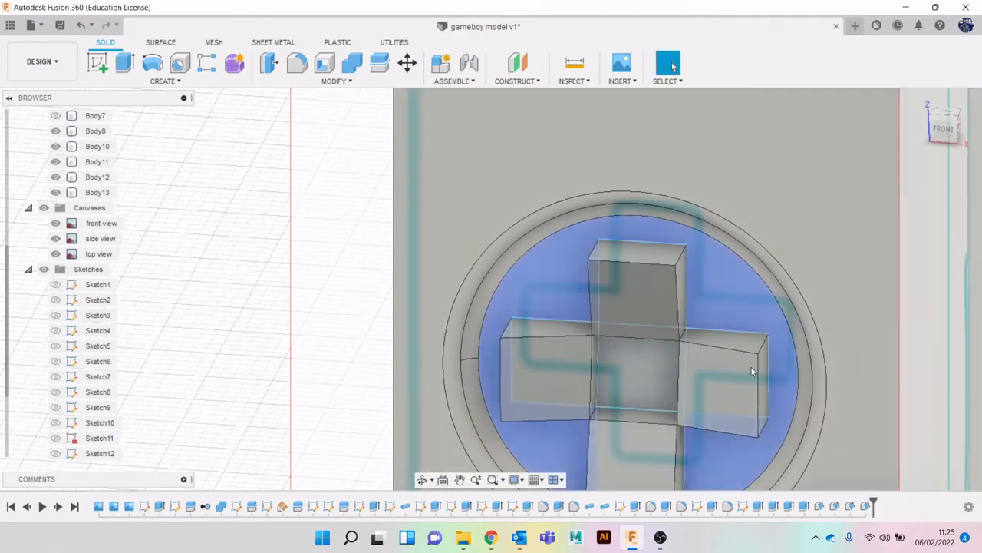
# Extrude the square profile at the centre of the cross by 2.797 mm, level with the arms' inner edges.
pyautogui.scroll(-2, 720, 380)
pyautogui.moveTo(714, 385); pyautogui.dragTo(689, 293, button='middle')
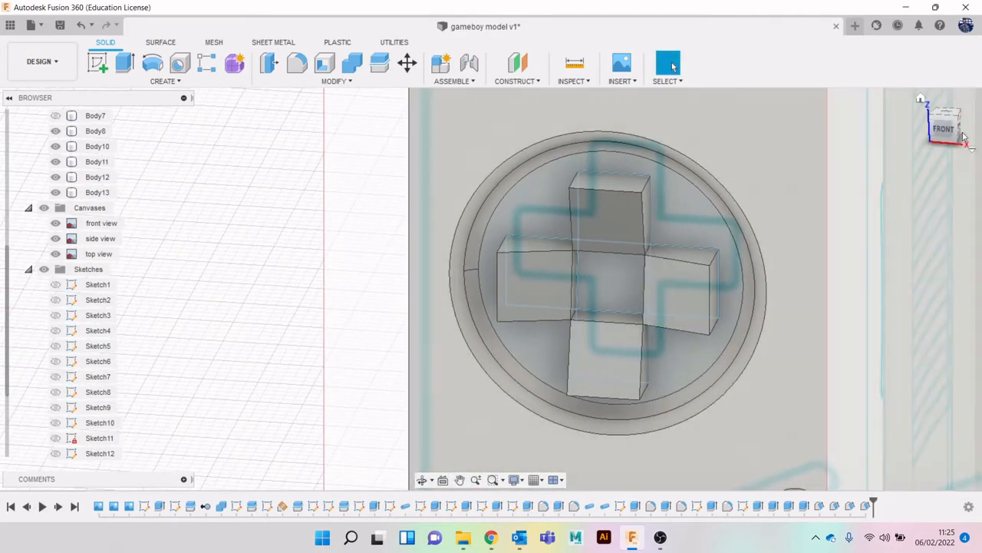
pyautogui.moveTo(952, 128); pyautogui.dragTo(957, 92)
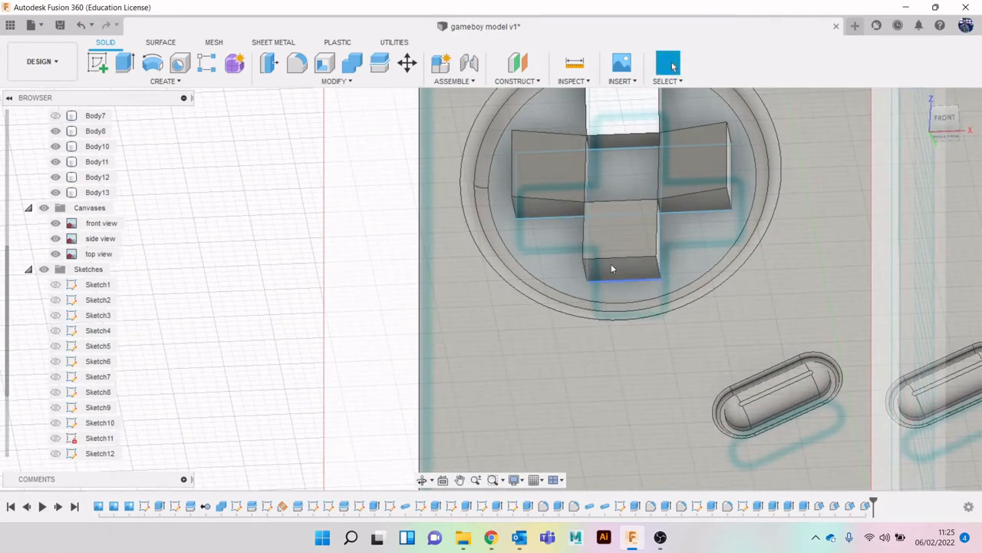
pyautogui.click(622, 176)
pyautogui.press('e')
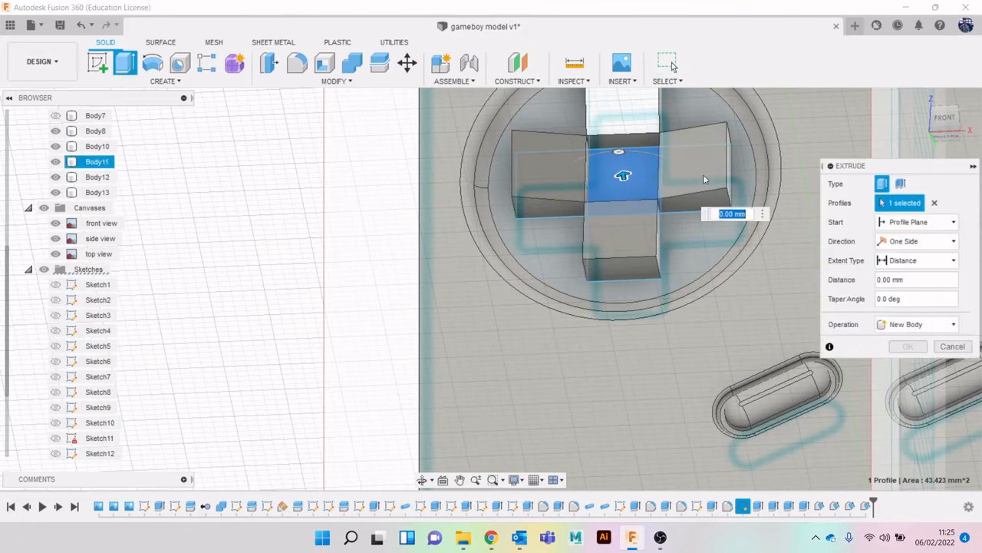
pyautogui.moveTo(949, 124); pyautogui.dragTo(951, 113)
pyautogui.moveTo(757, 182); pyautogui.dragTo(749, 251, button='middle')
pyautogui.scroll(4, 634, 220)
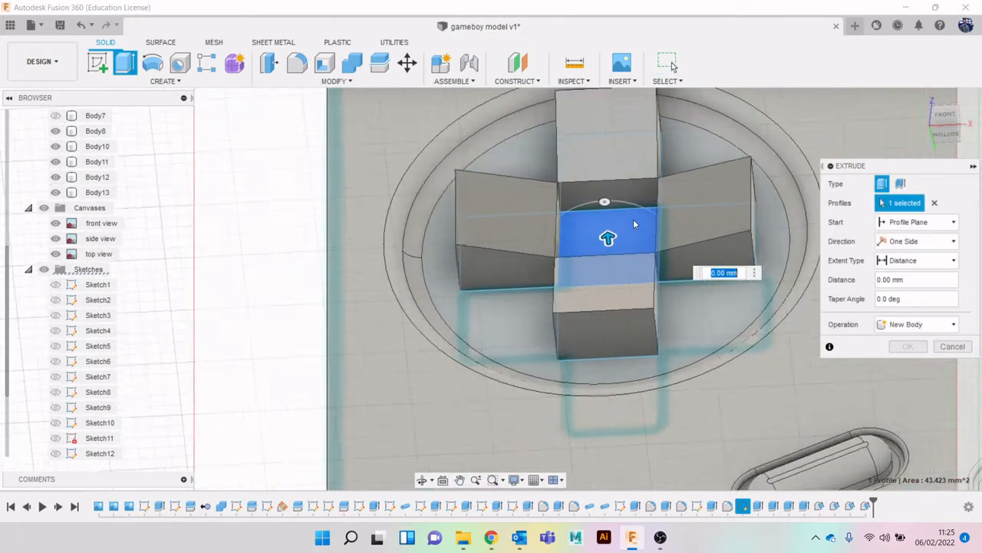
pyautogui.moveTo(601, 248); pyautogui.dragTo(596, 208)
# Check the original Game Boy photo in Chrome, and finish the centre extrusion in Fusion 360 as a new body.
pyautogui.click(491, 538)
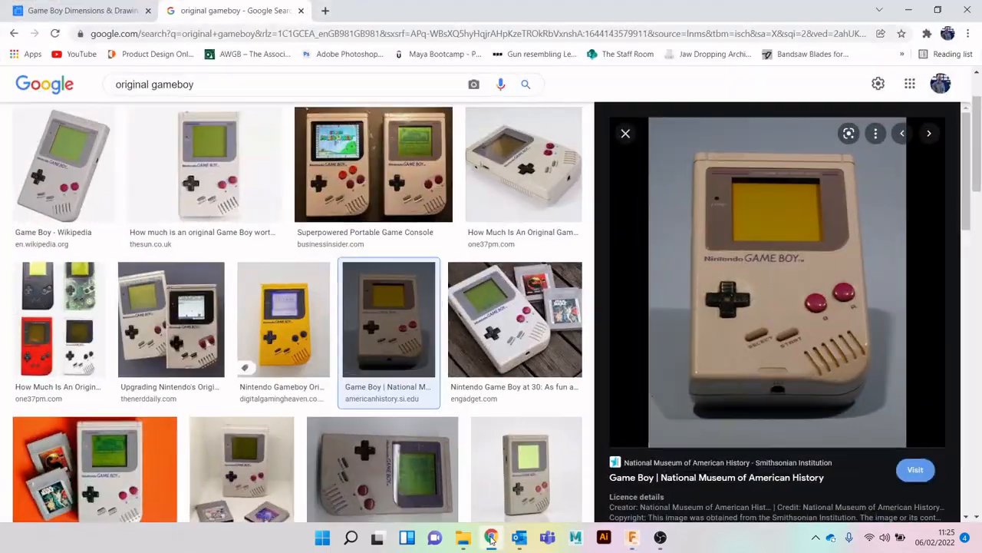
pyautogui.click(492, 538)
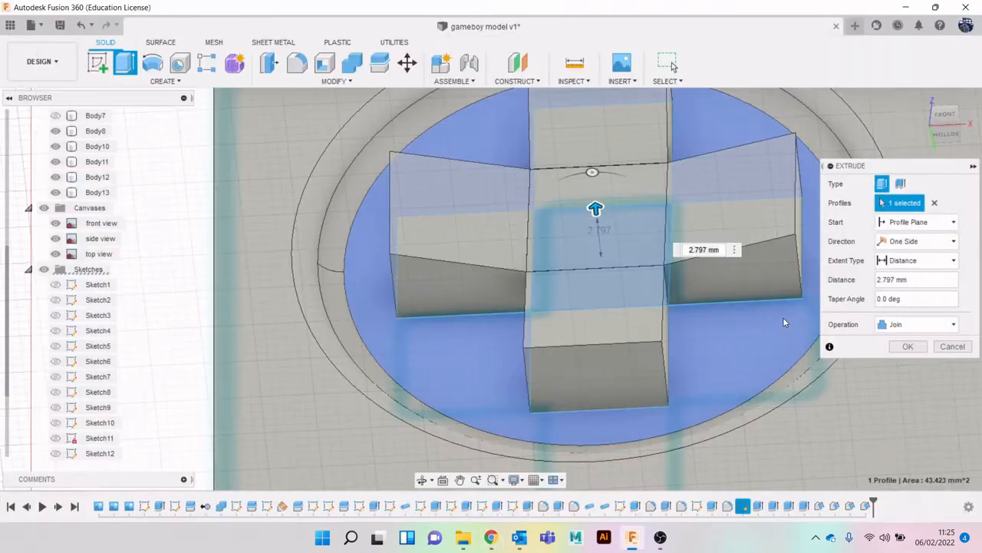
pyautogui.click(921, 324)
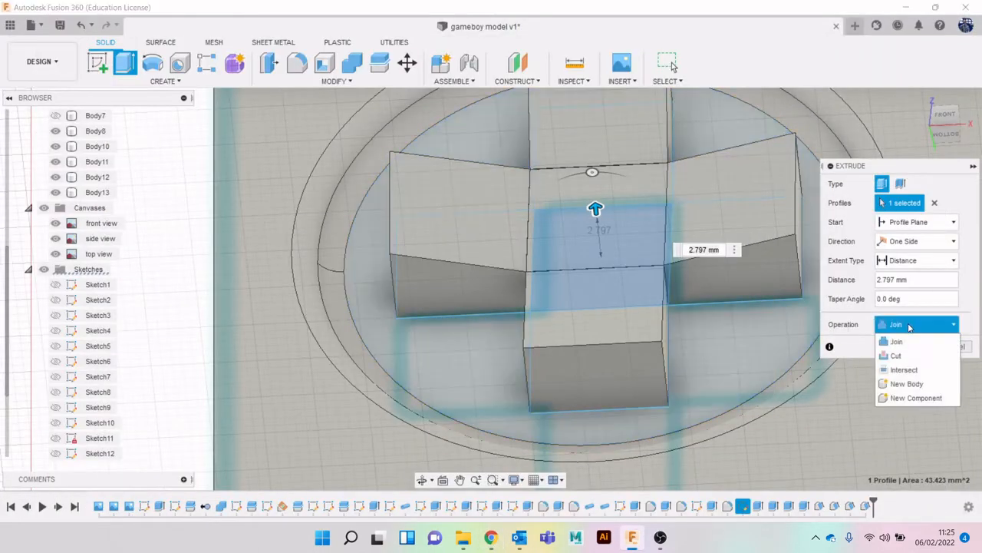
pyautogui.click(909, 379)
pyautogui.click(908, 346)
# Hide Sketch15, which holds the cross profile.
pyautogui.scroll(-2, 798, 263)
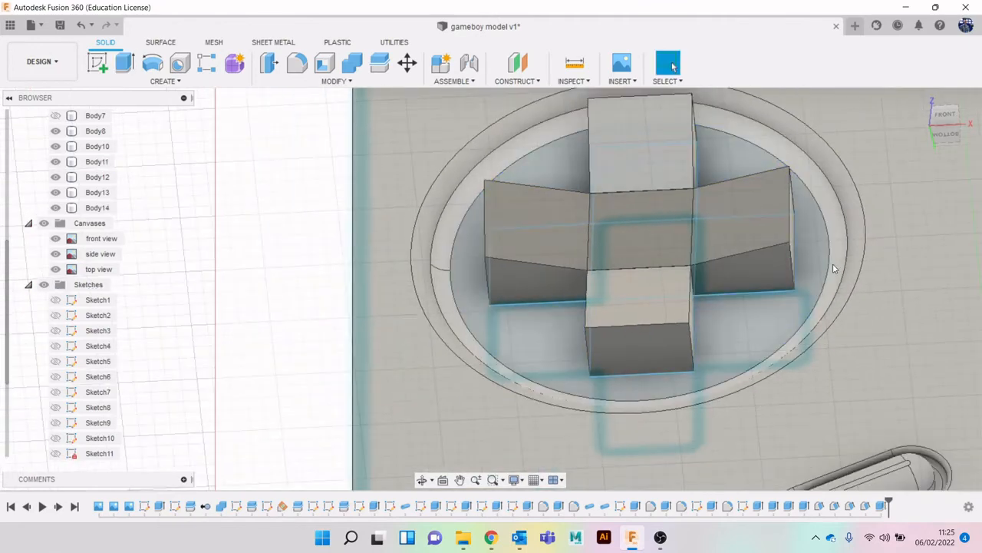
pyautogui.scroll(-3, 98, 416)
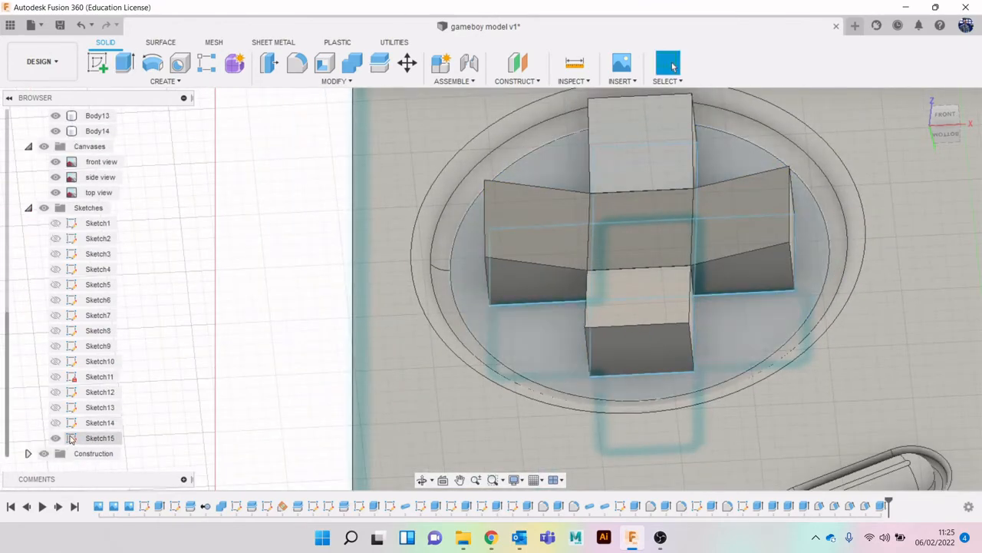
pyautogui.click(725, 264)
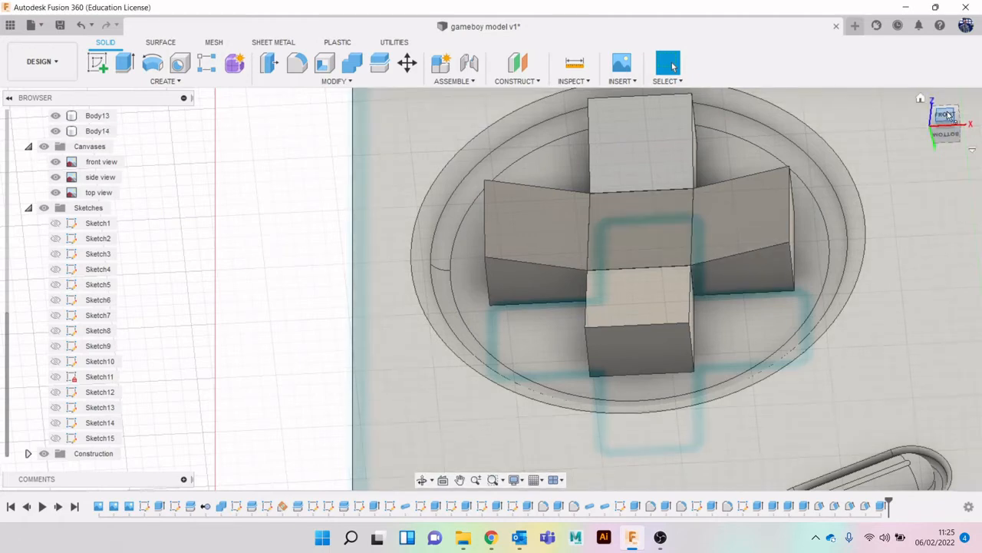
# Sketch a circle about 5.8 mm in diameter at the middle of the centre block's front face.
pyautogui.click(948, 115)
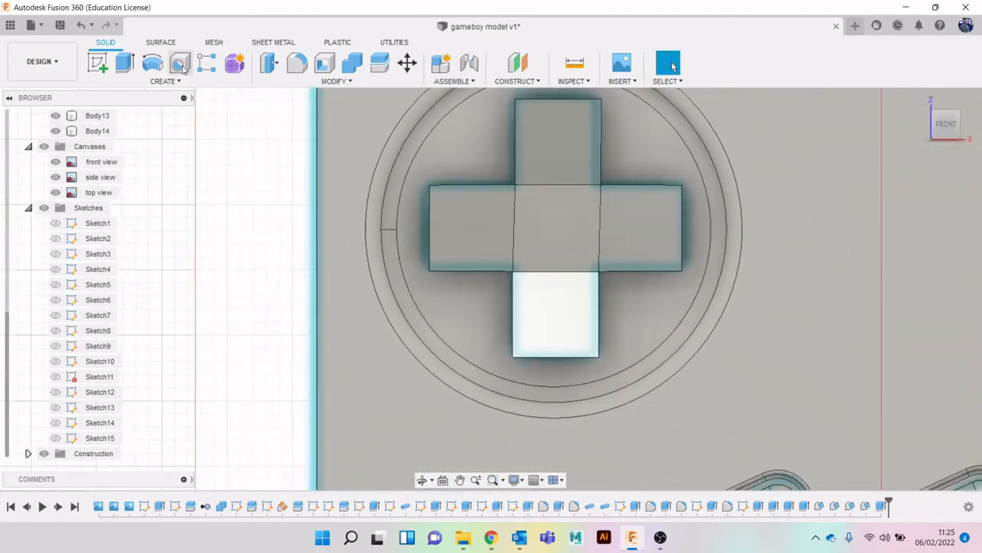
pyautogui.click(98, 64)
pyautogui.click(570, 242)
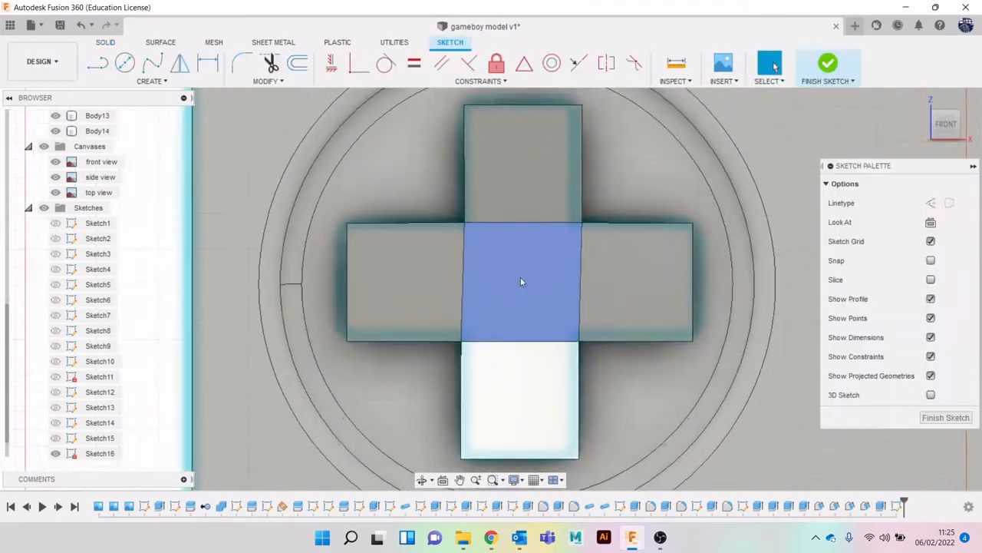
pyautogui.click(127, 65)
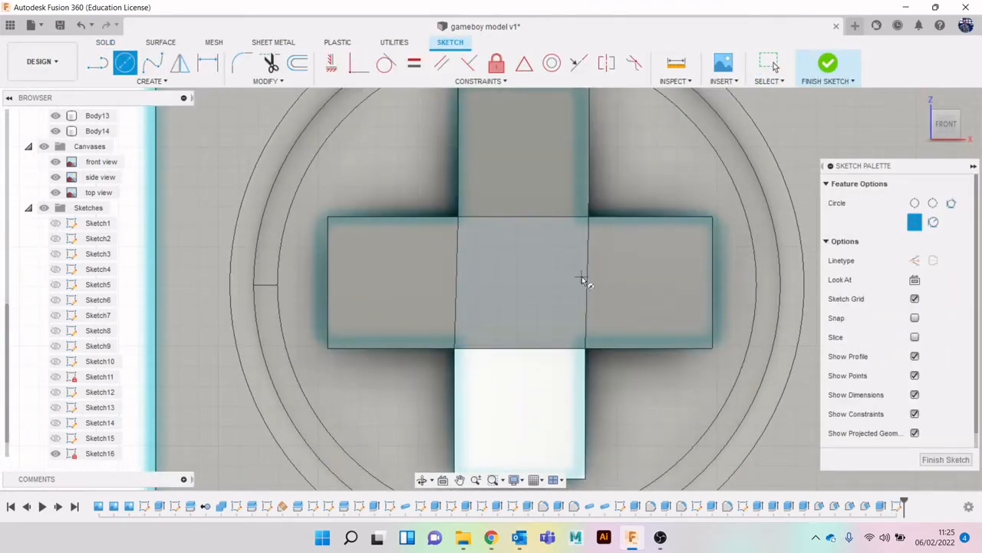
pyautogui.click(521, 282)
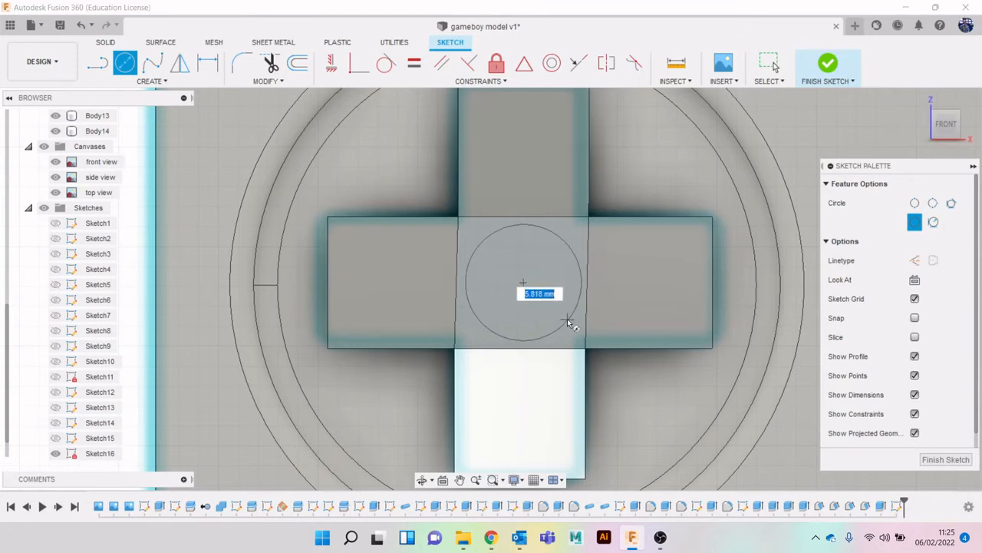
pyautogui.click(568, 318)
# Extrude the circle as a 0.506 mm deep cut into the centre block.
pyautogui.press('e')
pyautogui.click(560, 307)
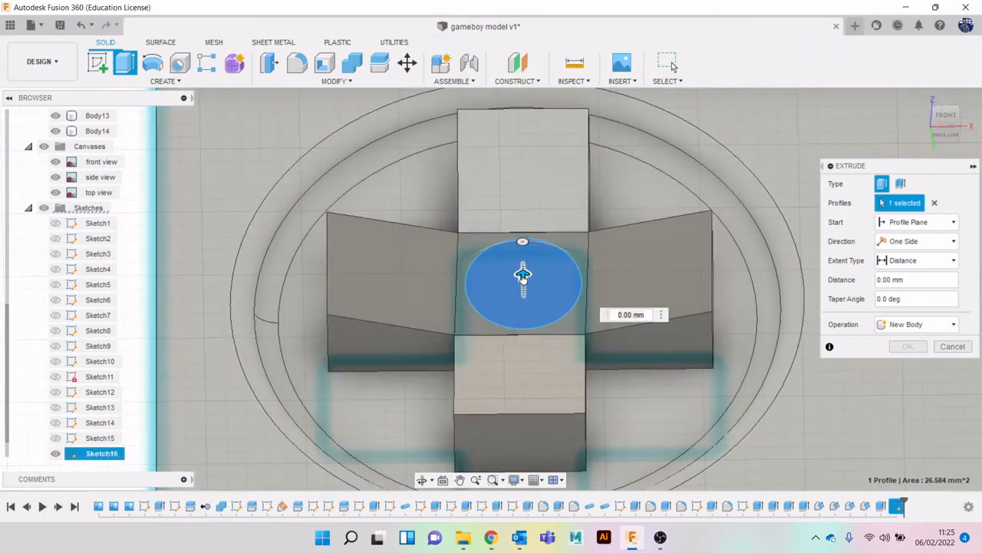
pyautogui.moveTo(523, 277); pyautogui.dragTo(523, 283)
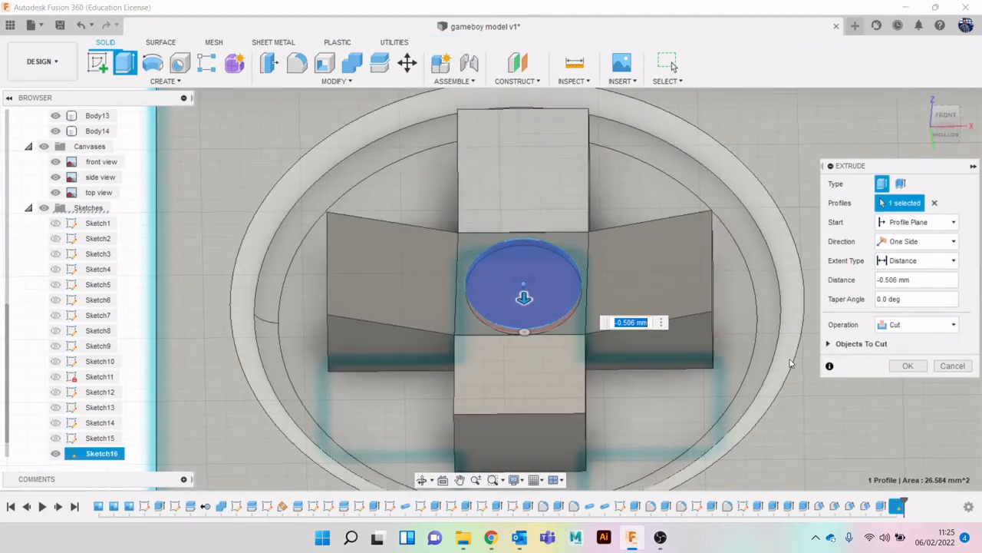
pyautogui.click(908, 365)
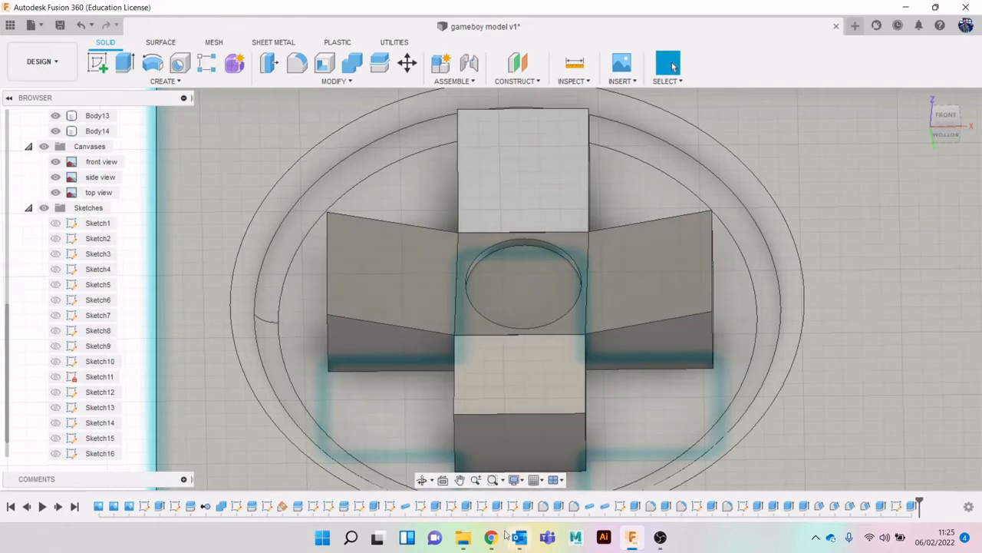
# Check the original Game Boy photo in Chrome, and start a sketch on the upper arm's sloped front face in Fusion 360.
pyautogui.click(492, 537)
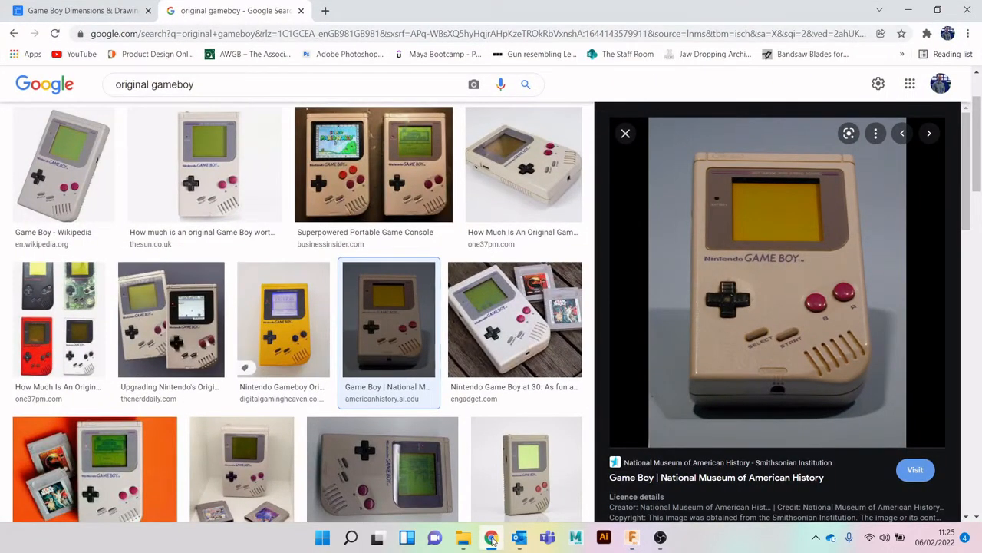
pyautogui.click(492, 538)
pyautogui.keyDown('shift'); pyautogui.moveTo(412, 337); pyautogui.dragTo(443, 307, button='middle'); pyautogui.keyUp('shift')
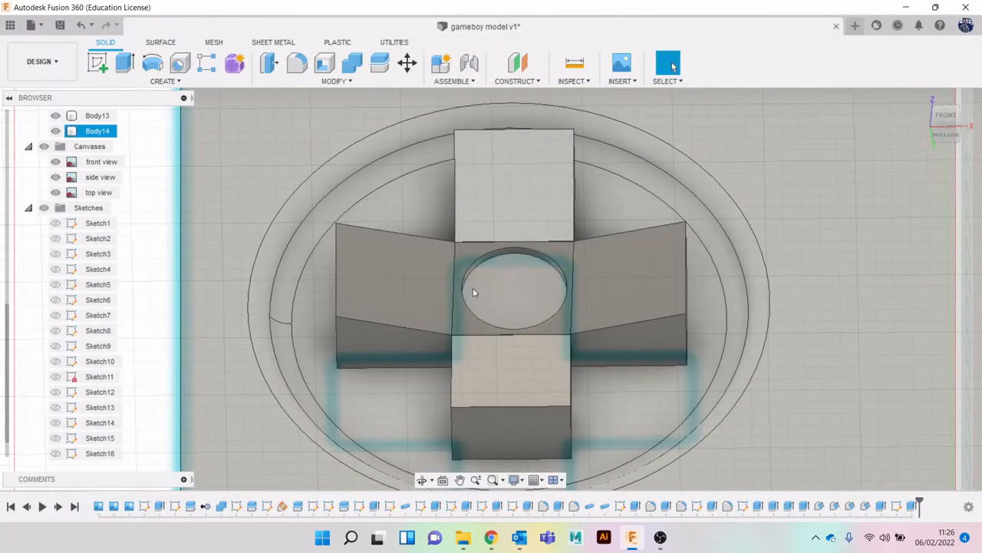
pyautogui.scroll(-2, 473, 288)
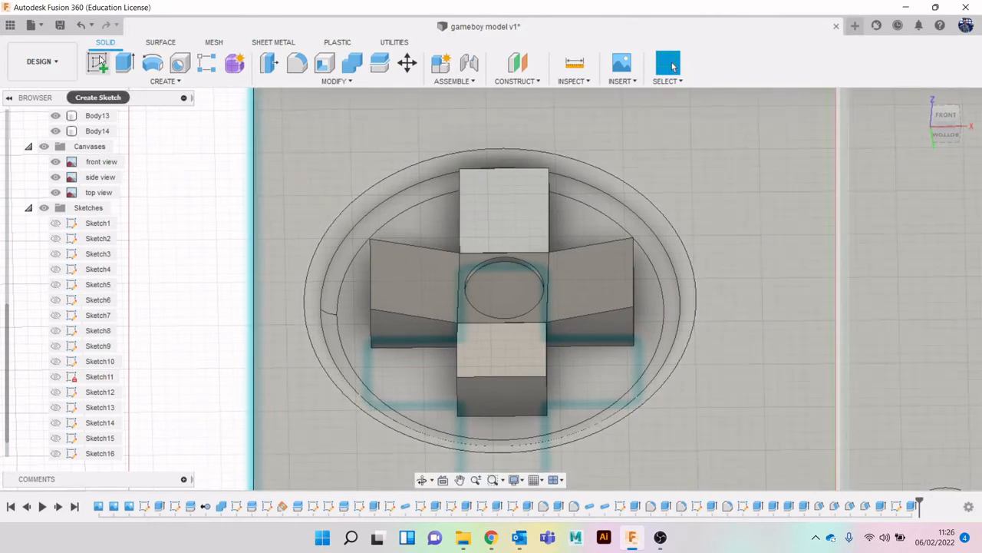
pyautogui.click(97, 63)
pyautogui.click(514, 224)
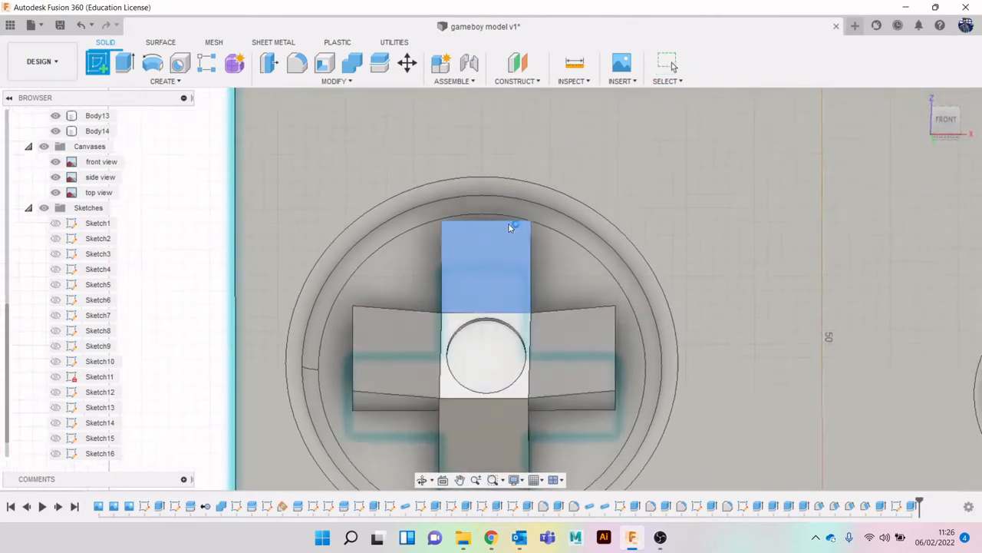
pyautogui.click(490, 536)
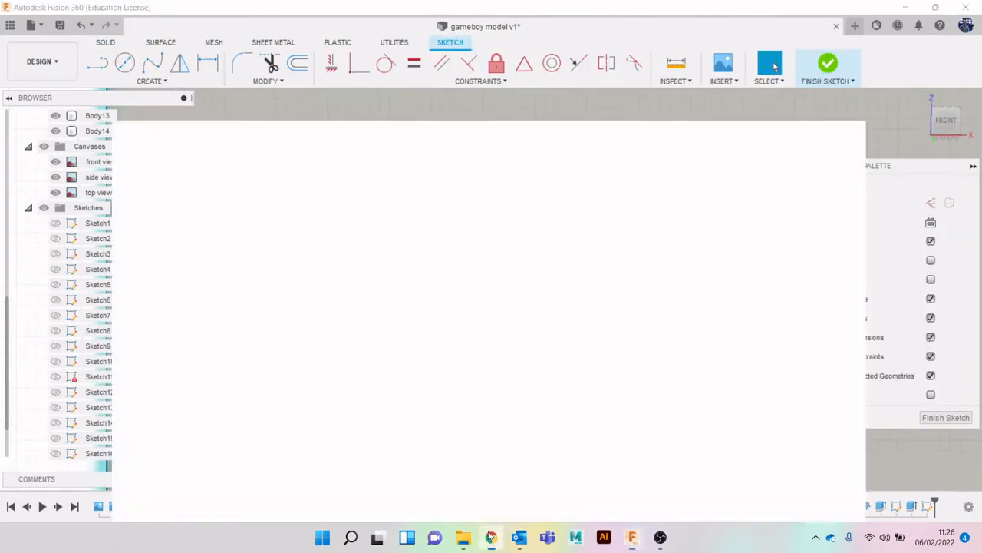
pyautogui.click(490, 537)
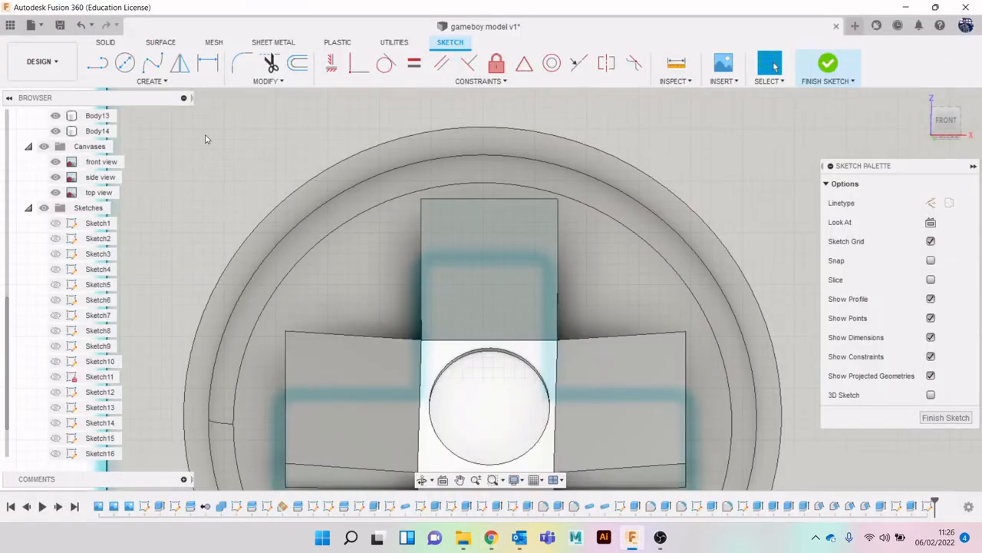
# Sketch two horizontal slots across the upper arm, one above the other, each about 5.1 mm between centres and 0.8 mm wide.
pyautogui.click(148, 81)
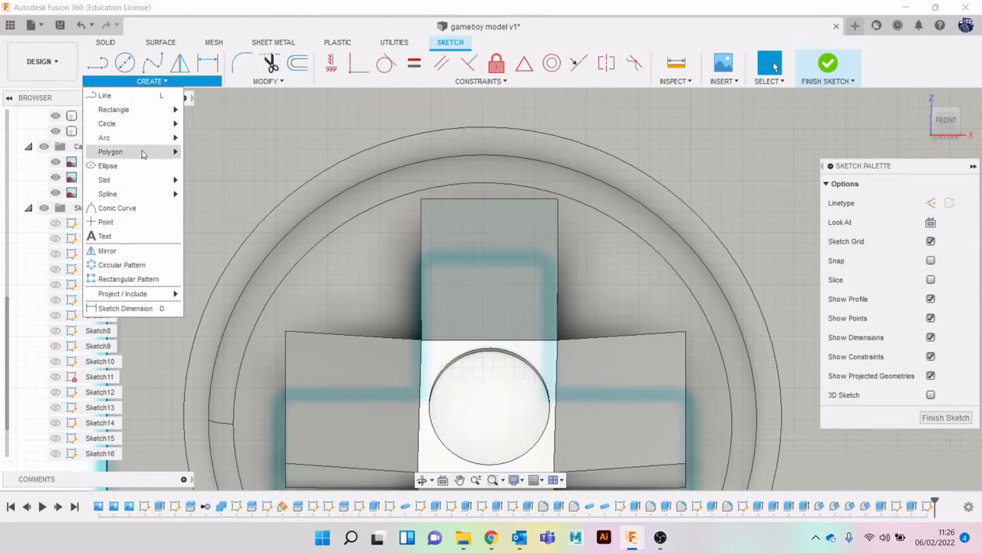
pyautogui.moveTo(144, 179)
pyautogui.click(223, 193)
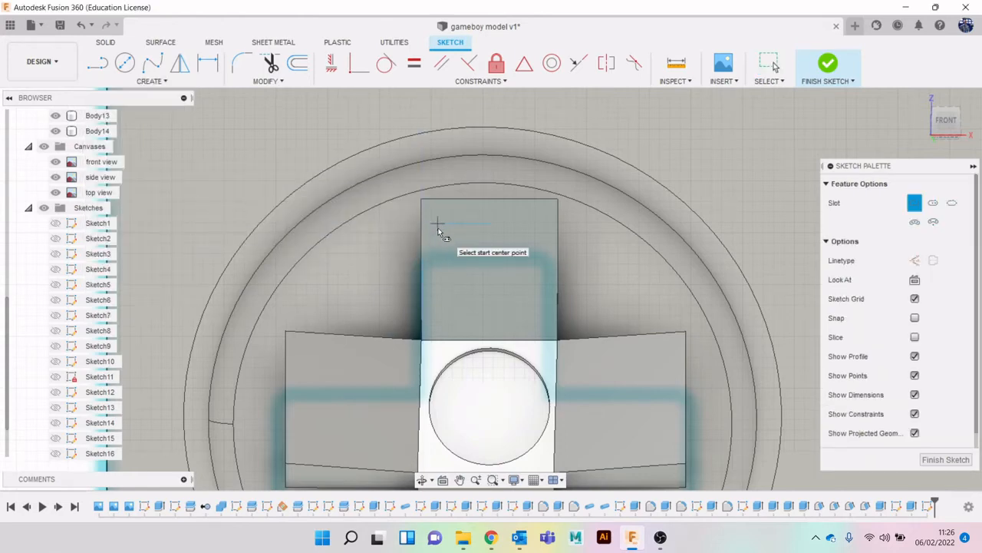
pyautogui.click(541, 228)
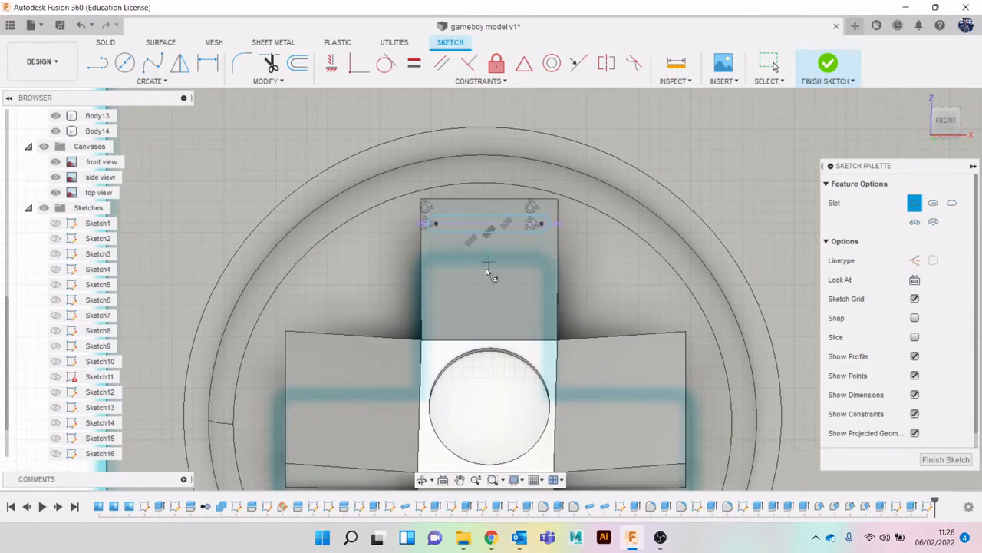
pyautogui.click(436, 295)
pyautogui.click(537, 295)
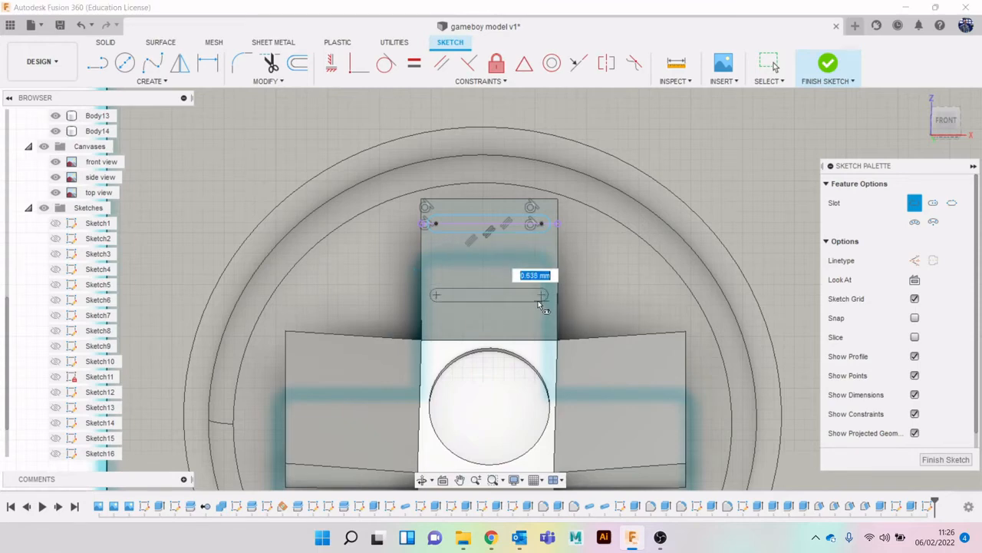
pyautogui.click(539, 302)
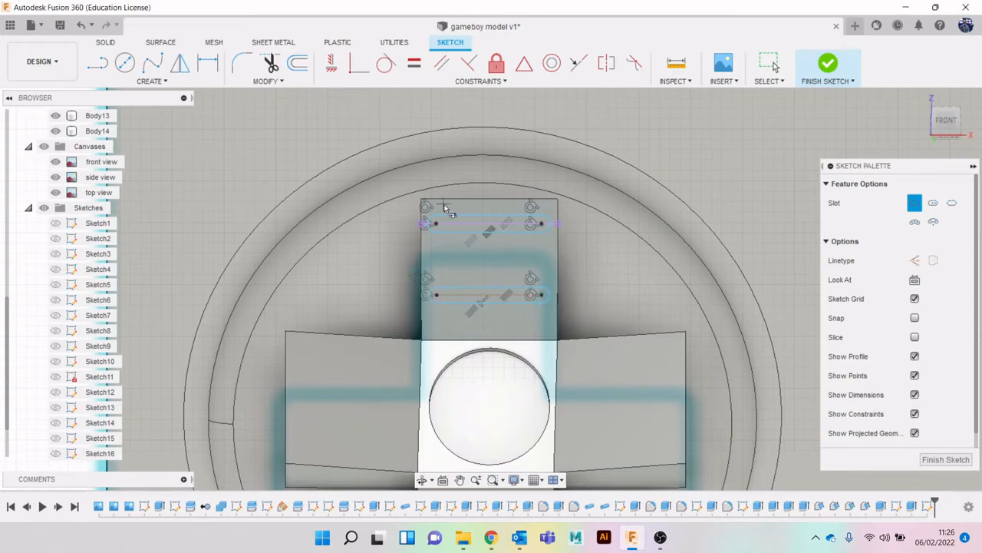
# Try to constrain the two slots on the upper arm parallel to each other.
pyautogui.click(443, 66)
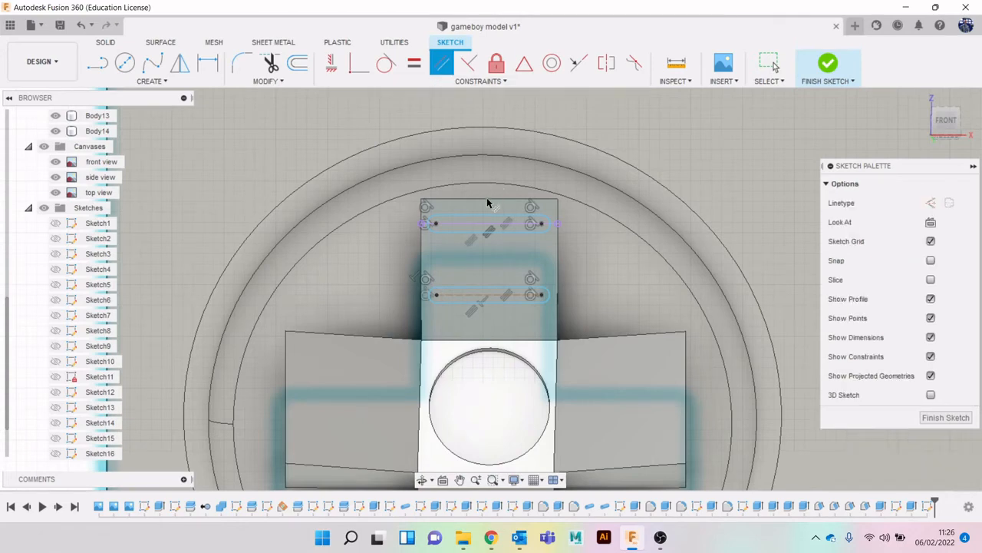
pyautogui.click(491, 215)
pyautogui.click(494, 293)
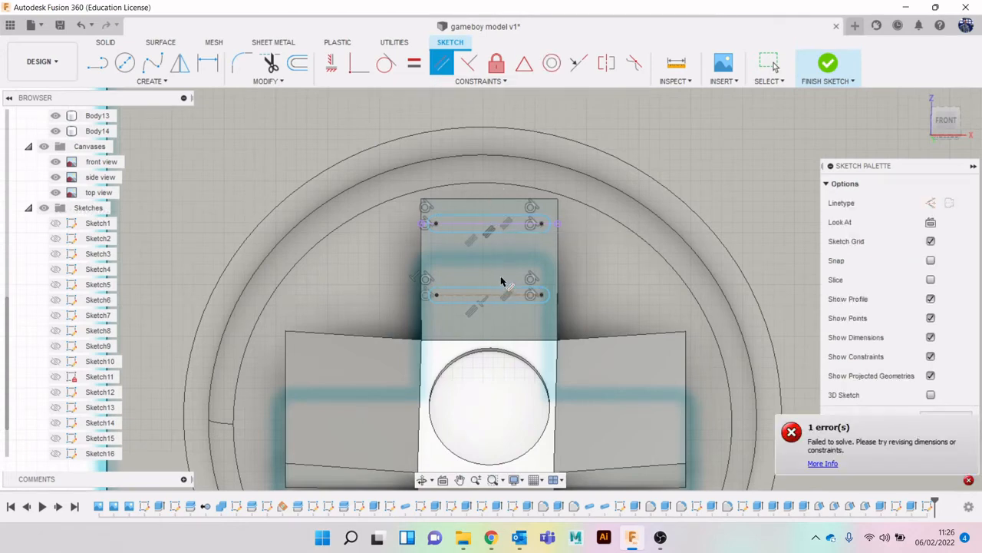
pyautogui.click(516, 304)
pyautogui.click(484, 240)
# Dimension the upper slot's length as drawn, and link the lower slot's length to it with d87.
pyautogui.press('d')
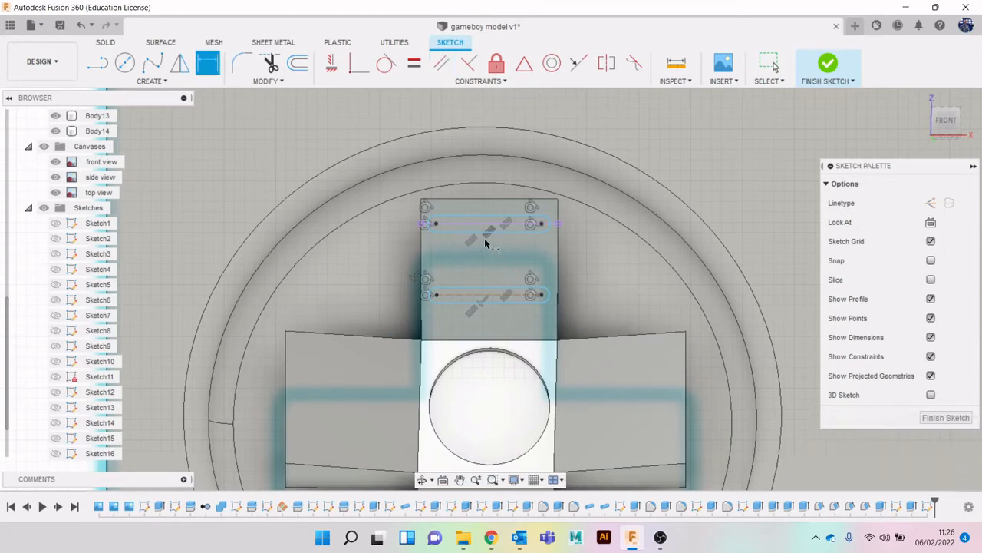
pyautogui.click(501, 265)
pyautogui.click(500, 271)
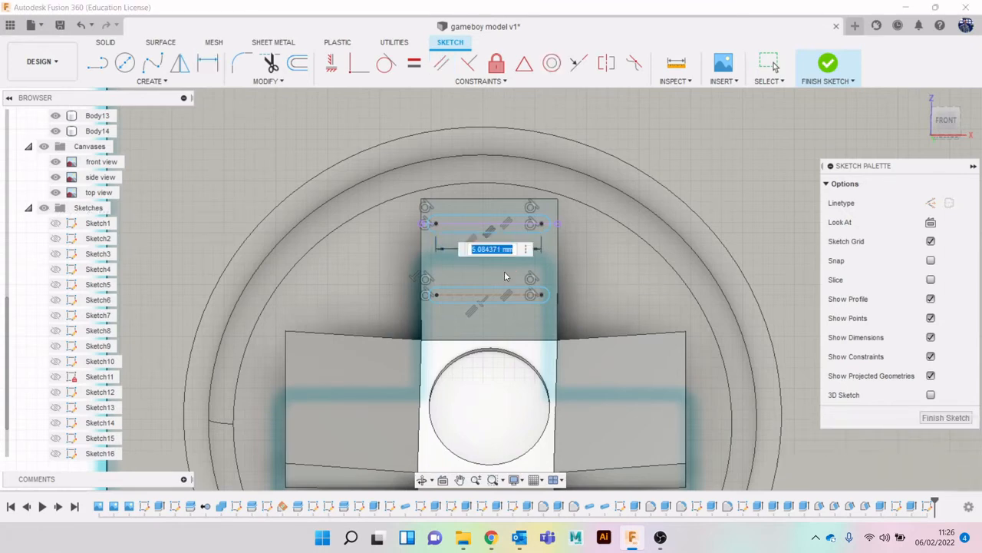
pyautogui.press('Return')
pyautogui.click(487, 279)
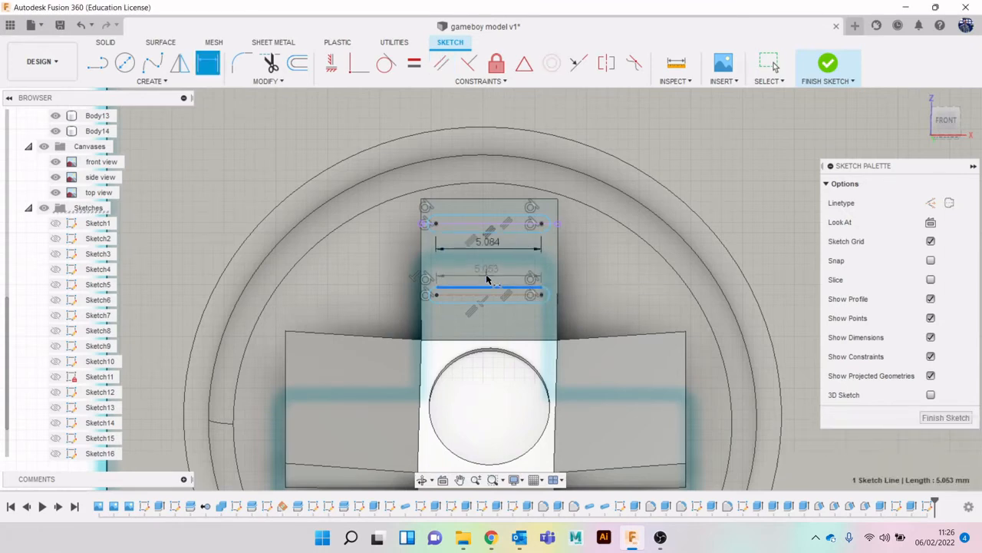
pyautogui.click(487, 277)
pyautogui.write('d87')
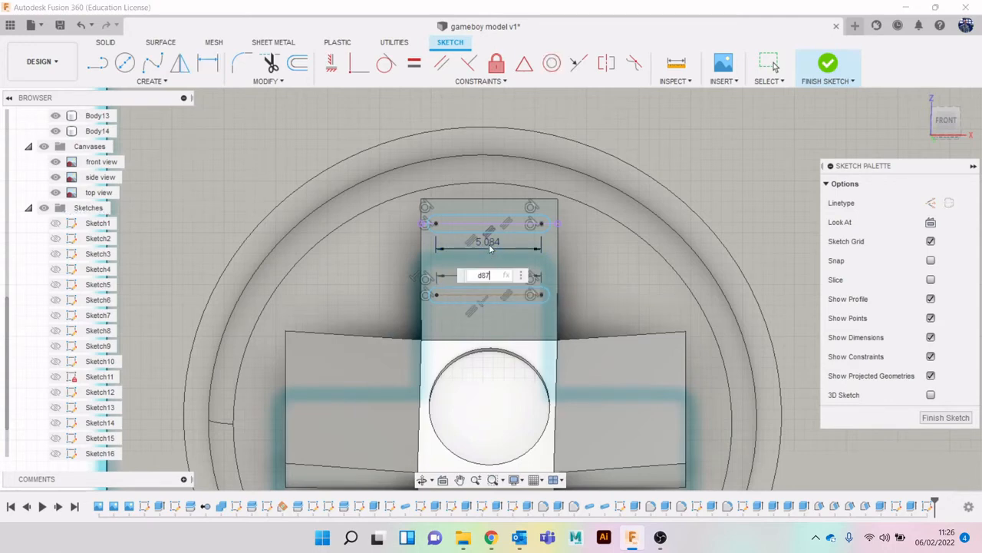
pyautogui.press('Return')
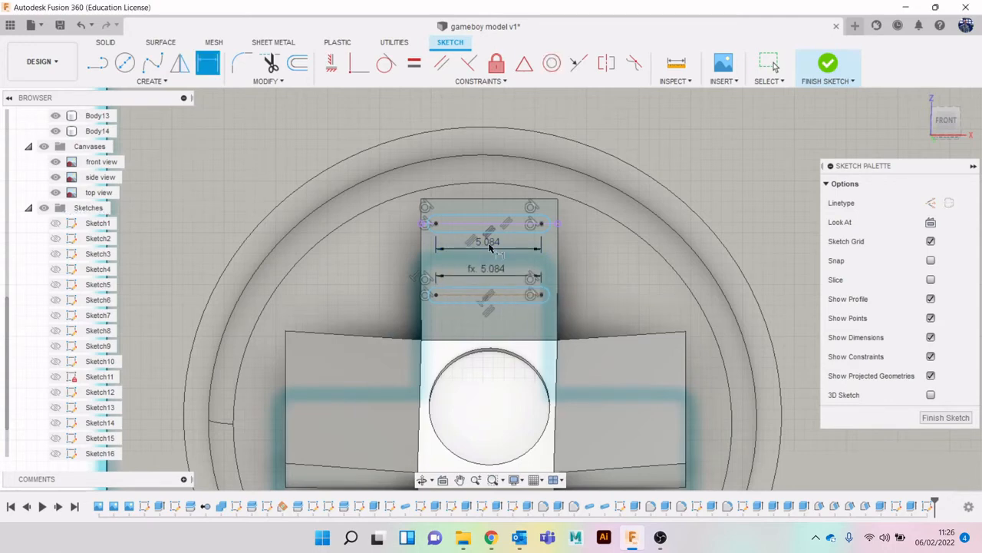
# Dimension the end radii of the lower and upper slots as drawn.
pyautogui.click(436, 296)
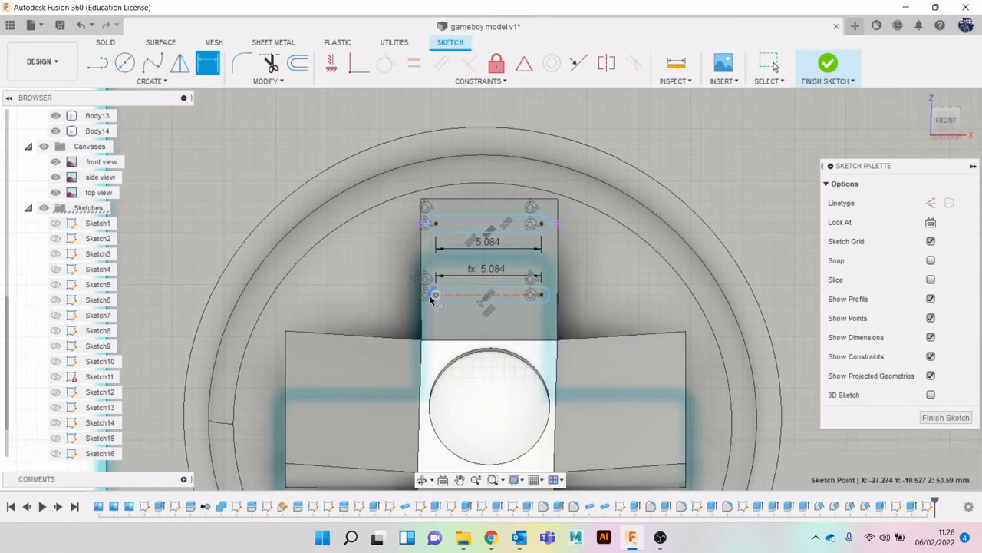
pyautogui.click(428, 311)
pyautogui.click(421, 294)
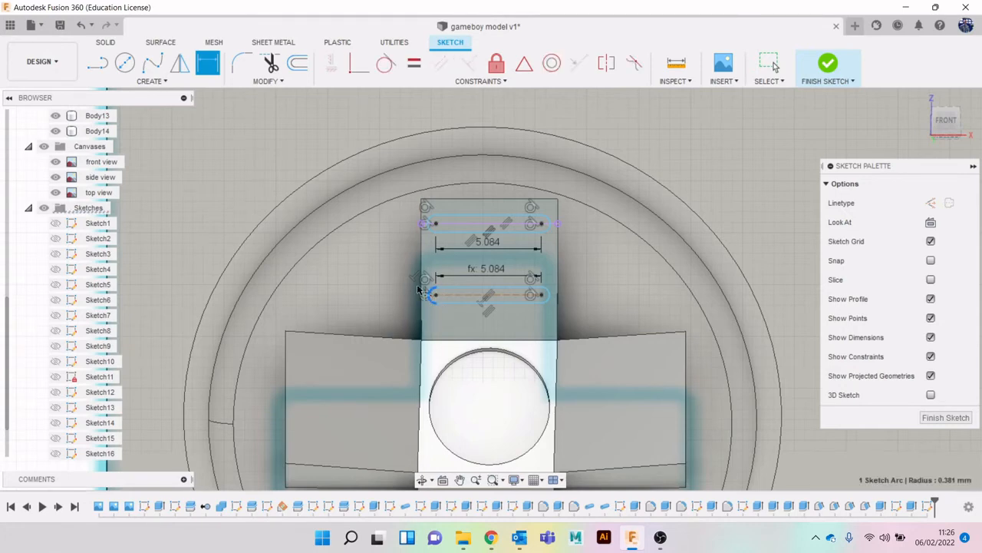
pyautogui.click(385, 304)
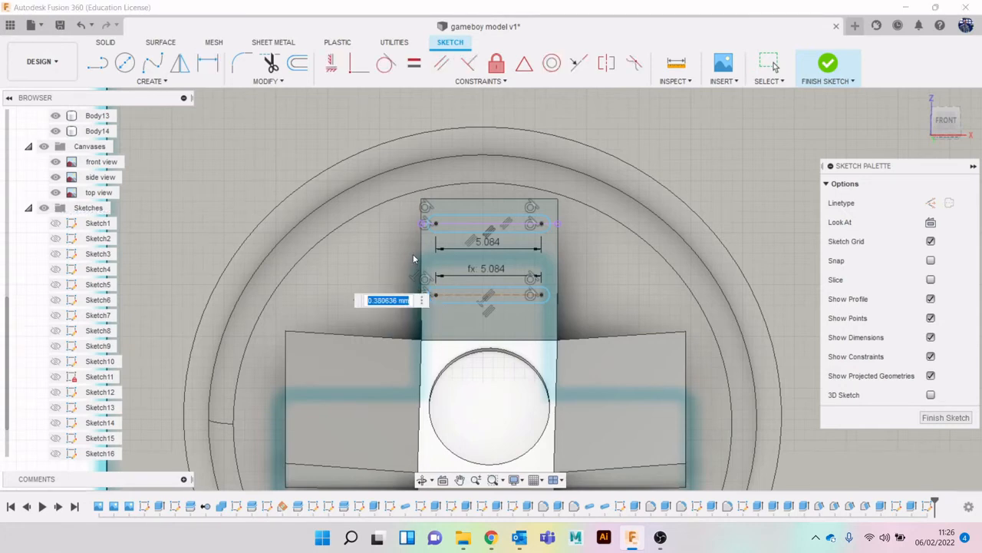
pyautogui.press('Return')
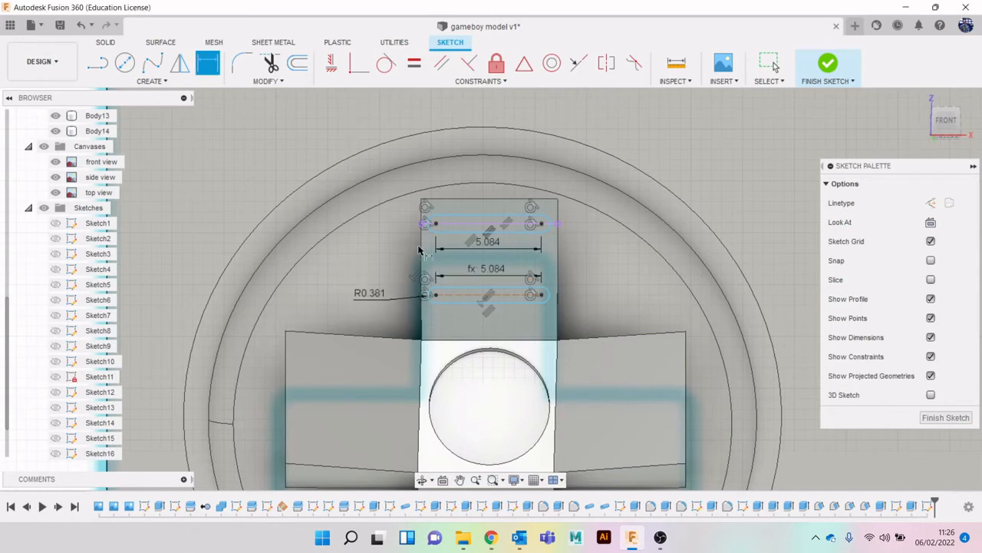
pyautogui.click(432, 224)
pyautogui.click(398, 248)
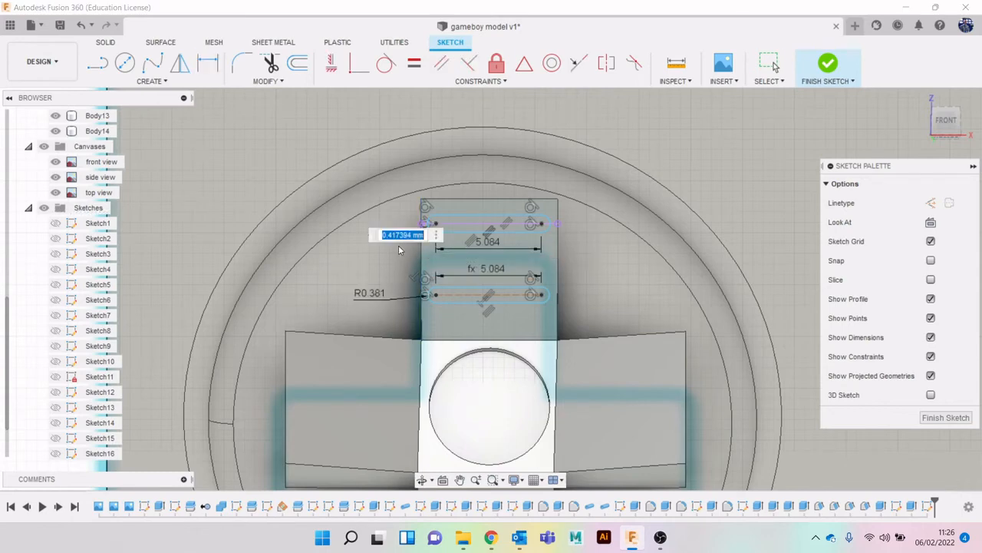
pyautogui.press('Return')
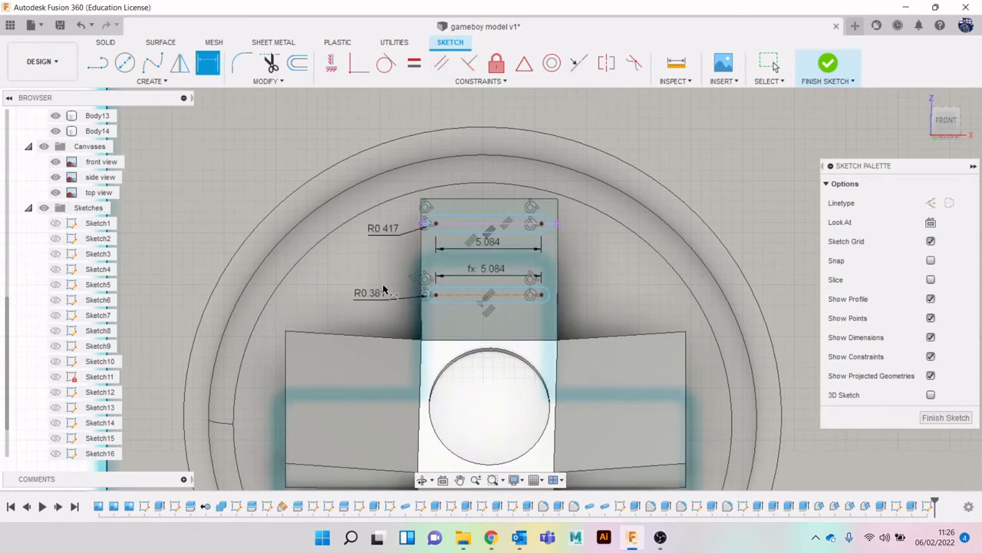
# Link the lower slot's end radius to the upper slot's radius with d90.
pyautogui.doubleClick(382, 293)
pyautogui.click(388, 229)
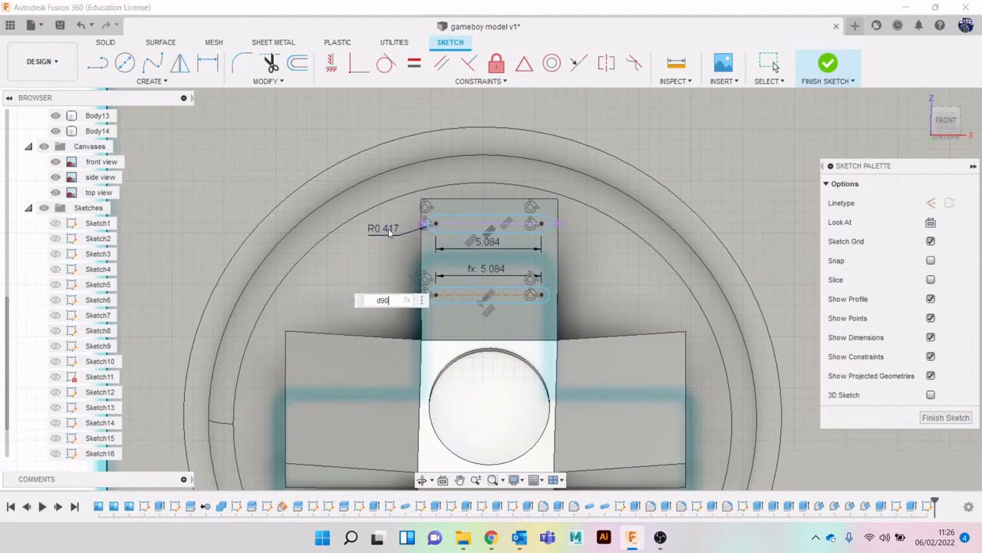
pyautogui.press('Return')
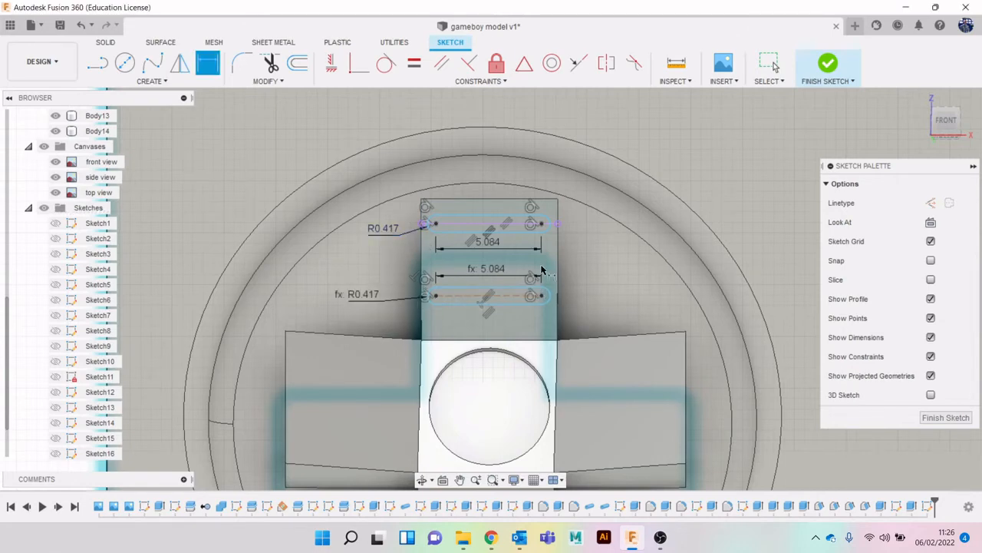
# Dimension the distance between the upper slot's top edge and the top edge of the arm as drawn.
pyautogui.click(497, 213)
pyautogui.keyDown('shift'); pyautogui.click(493, 201); pyautogui.keyUp('shift')
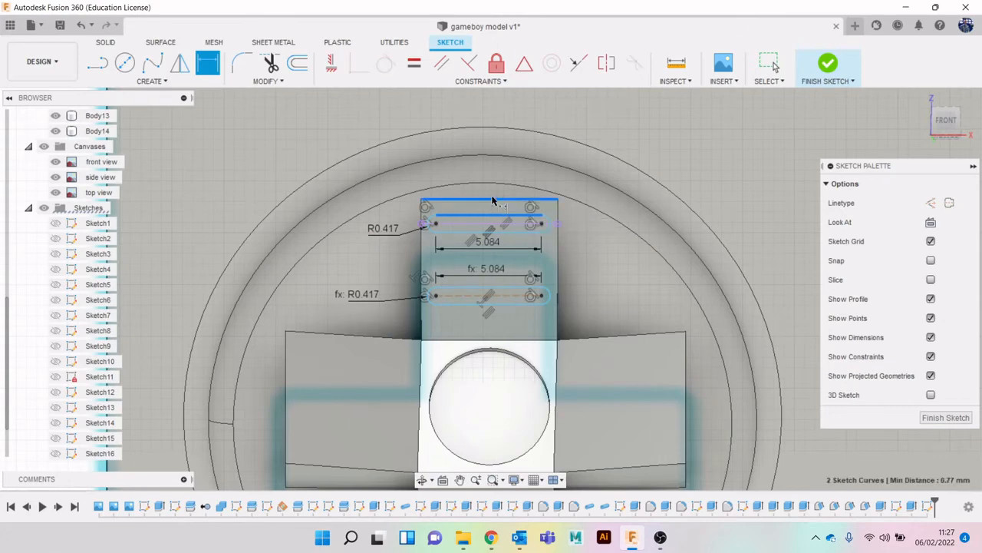
pyautogui.click(506, 166)
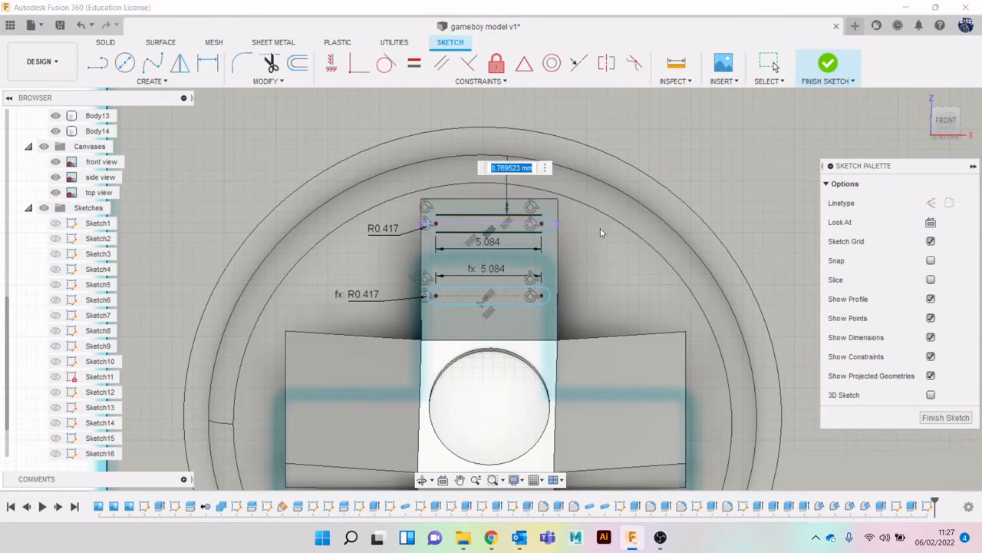
pyautogui.press('Return')
# Add a driven dimension for the gap between the two slots' facing edges and finish the sketch.
pyautogui.click(479, 233)
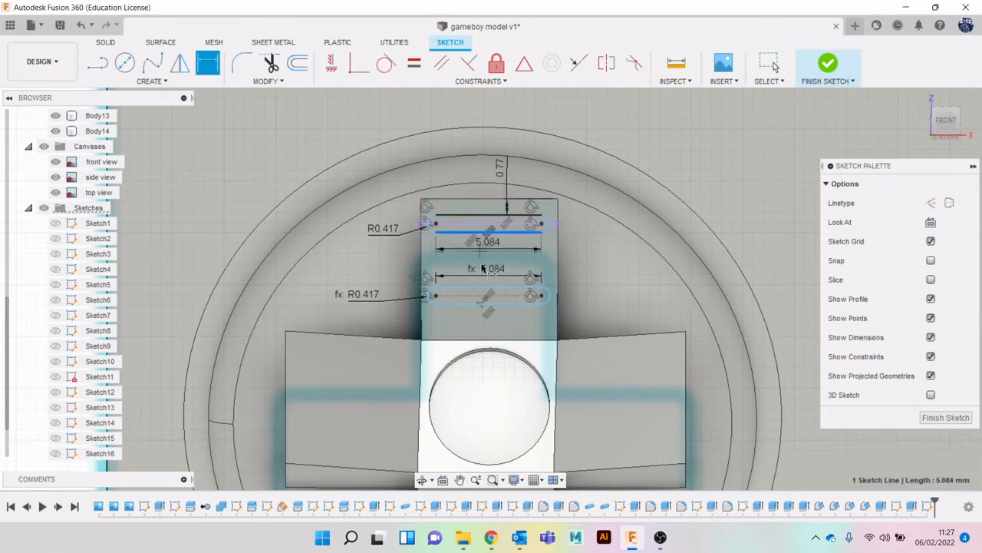
pyautogui.click(488, 296)
pyautogui.click(610, 297)
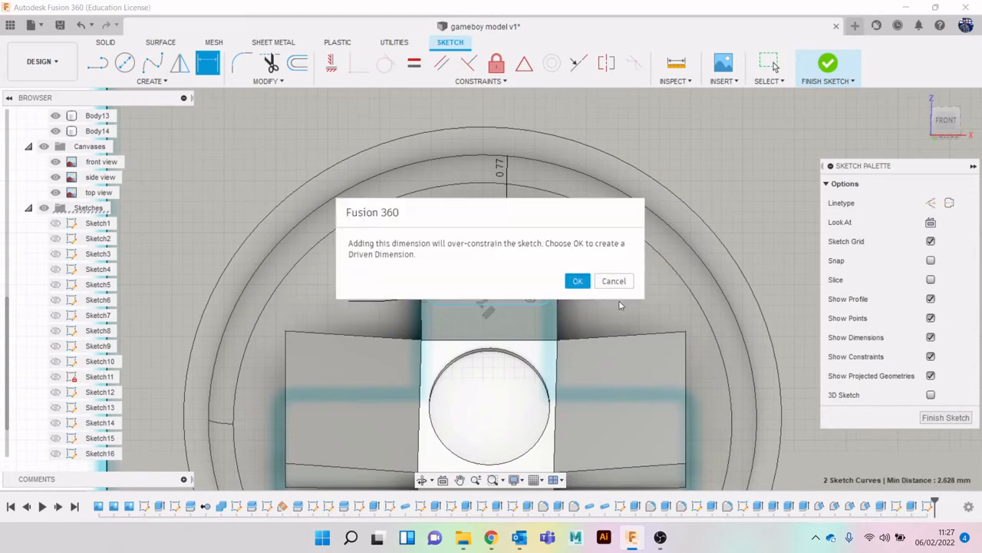
pyautogui.click(578, 281)
pyautogui.moveTo(617, 357); pyautogui.dragTo(604, 305, button='middle')
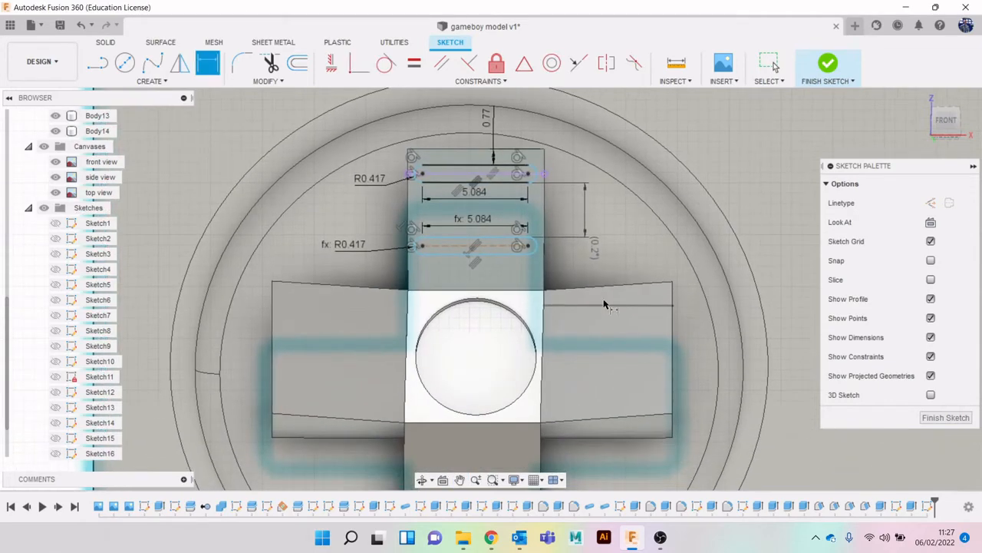
pyautogui.click(827, 65)
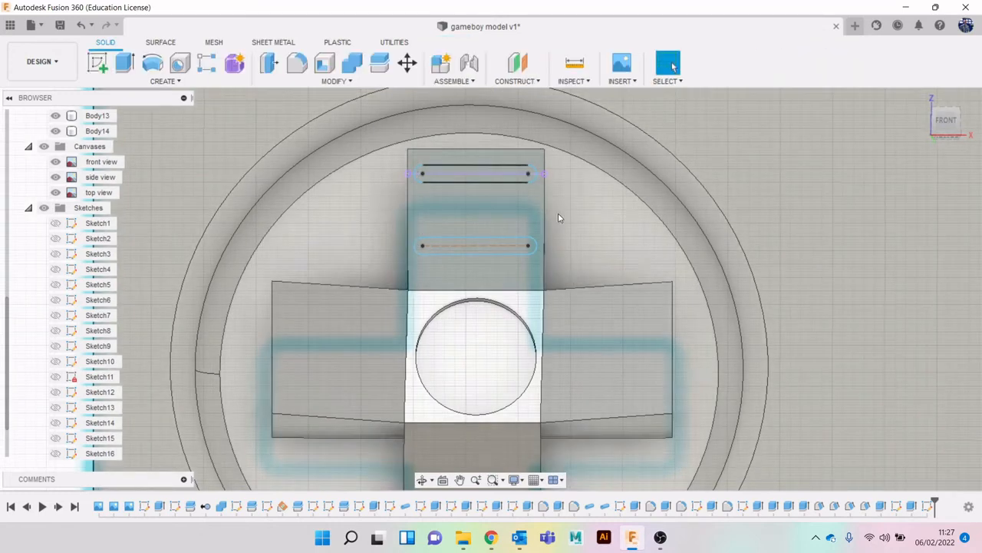
# Create a sketch on the left arm's sloped face and finish it without drawing anything.
pyautogui.click(97, 62)
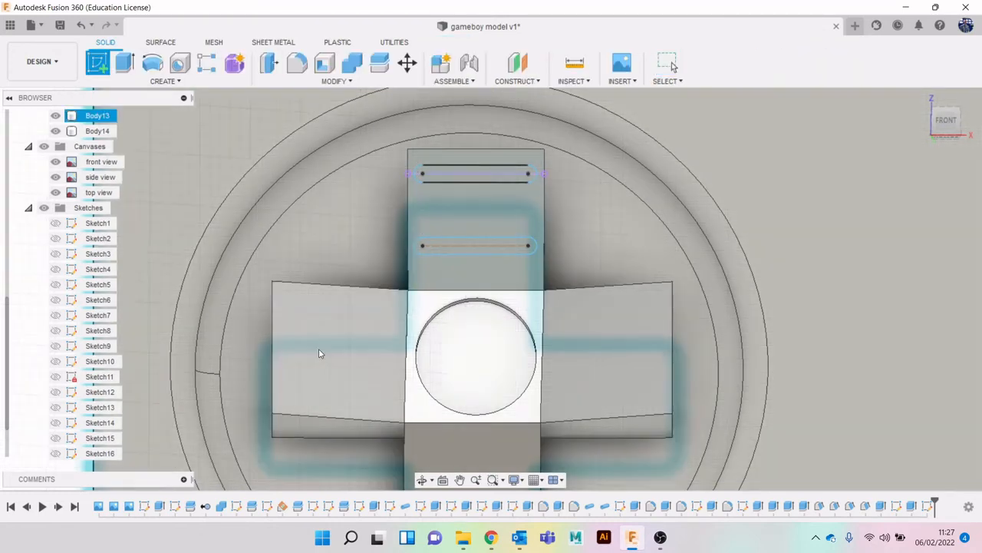
pyautogui.click(320, 354)
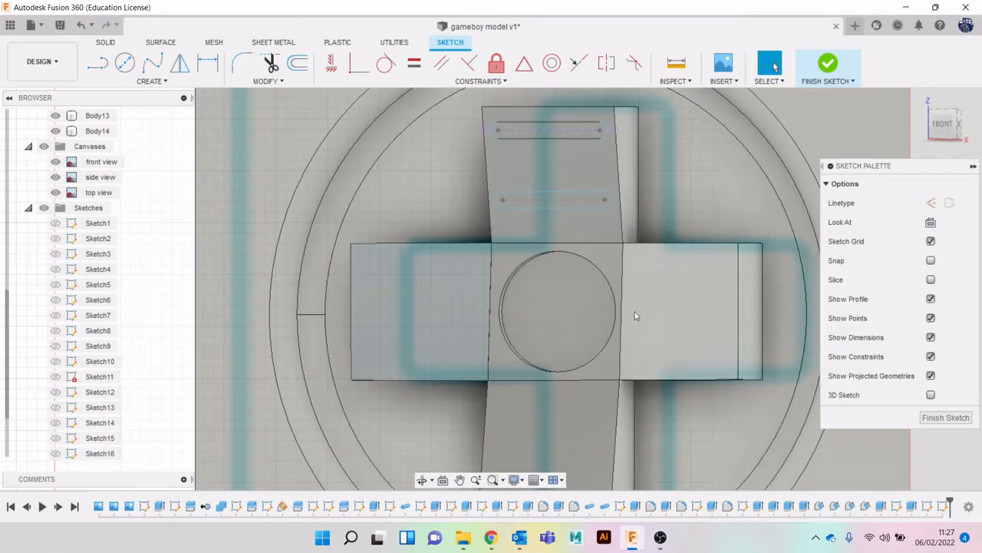
pyautogui.click(151, 81)
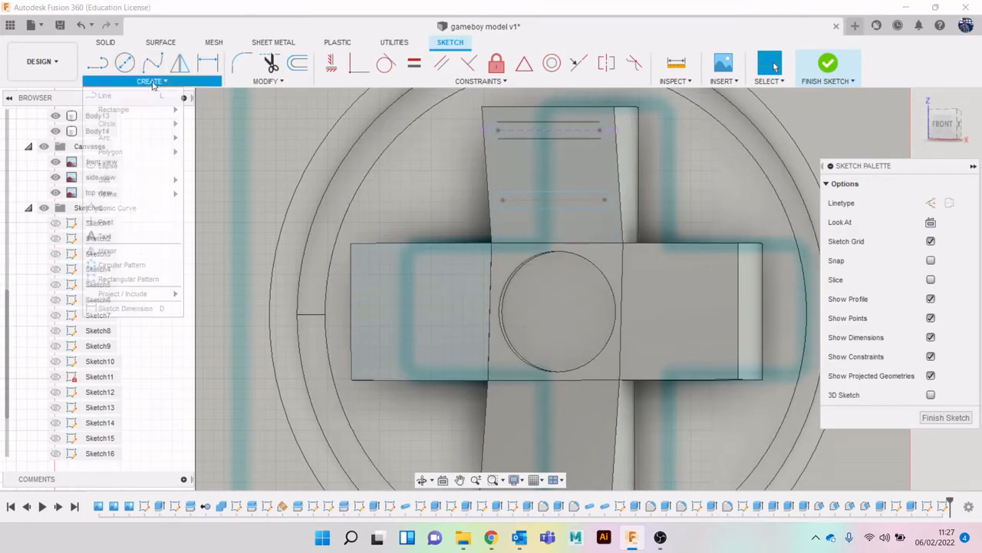
pyautogui.moveTo(151, 136)
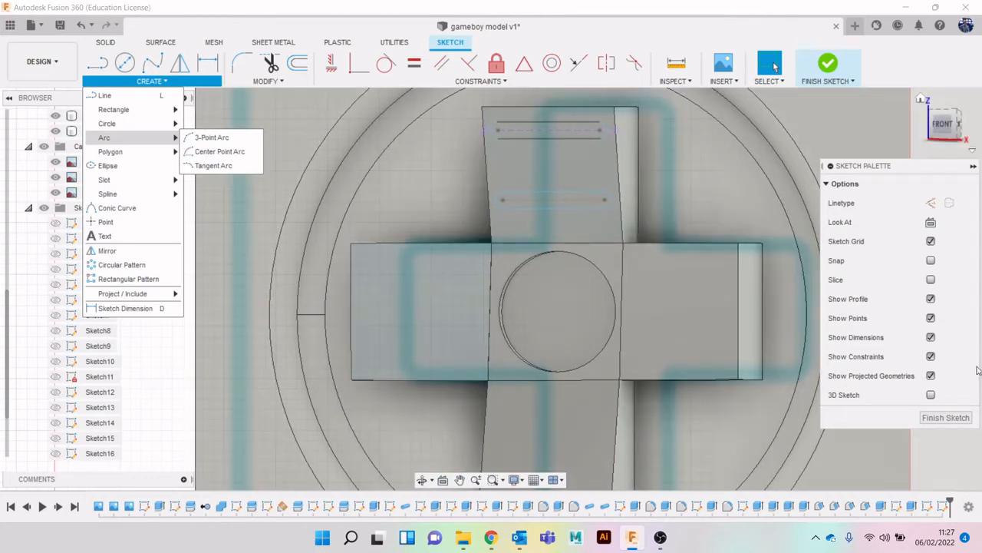
pyautogui.click(944, 417)
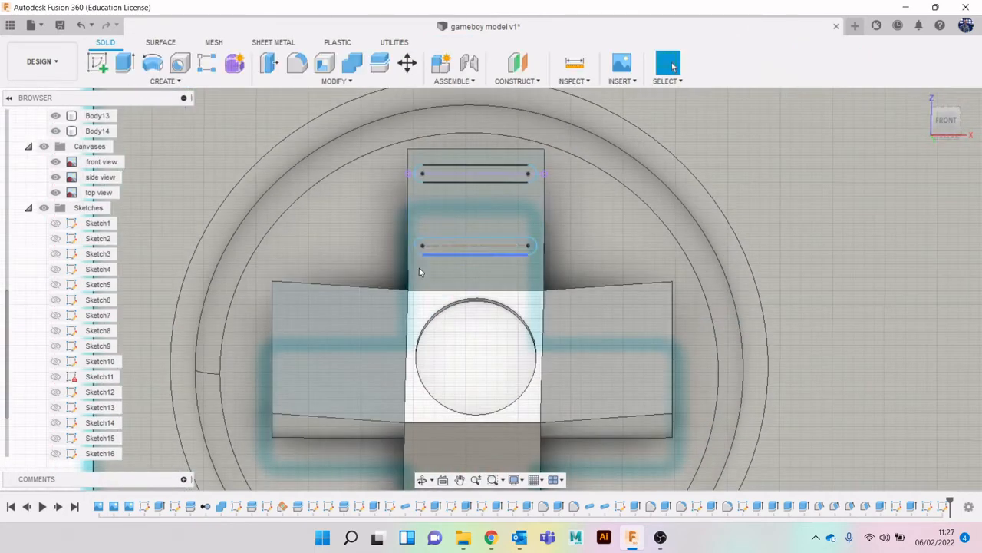
# Reopen Sketch17 on the upper arm to review the slots and their dimensions.
pyautogui.scroll(-1, 82, 396)
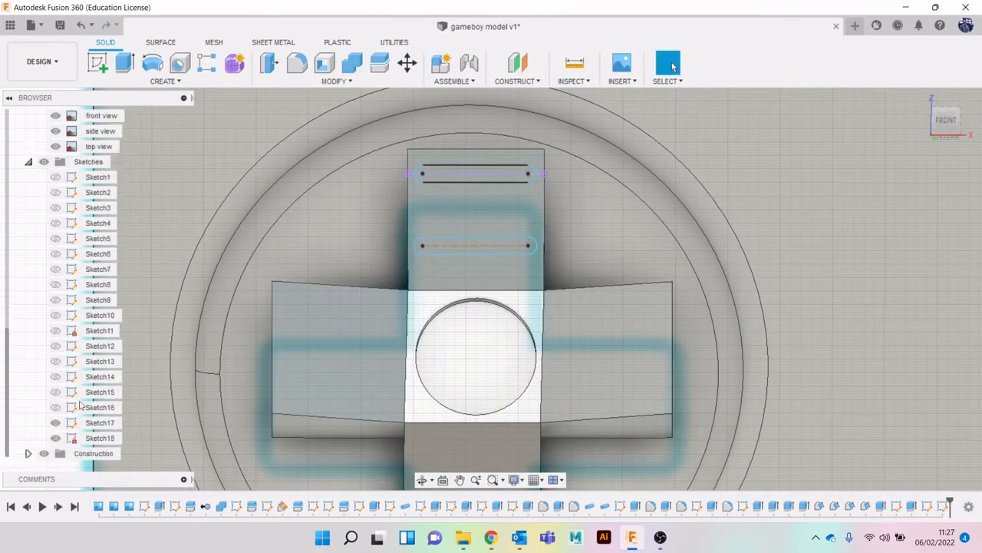
pyautogui.rightClick(103, 439)
pyautogui.click(175, 260)
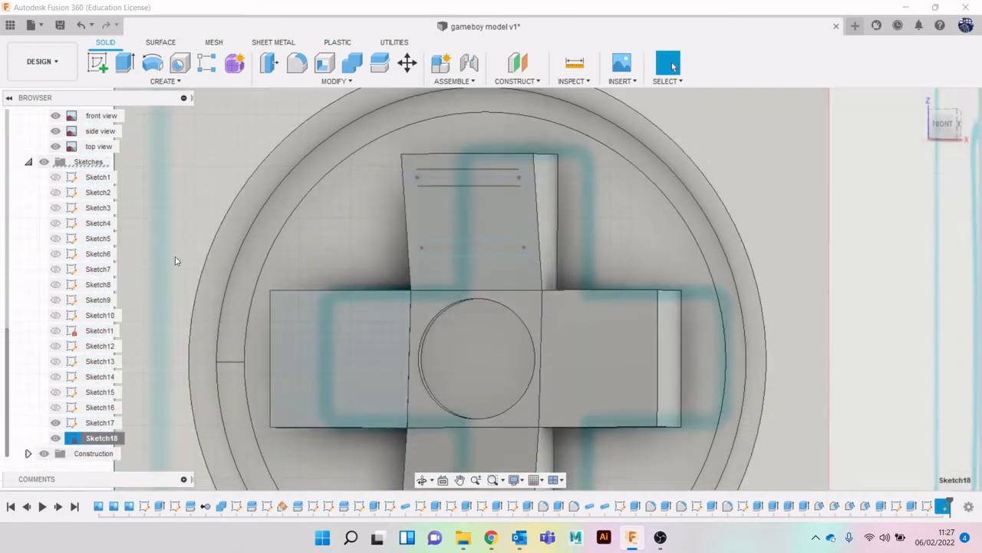
pyautogui.click(99, 422)
pyautogui.rightClick(99, 422)
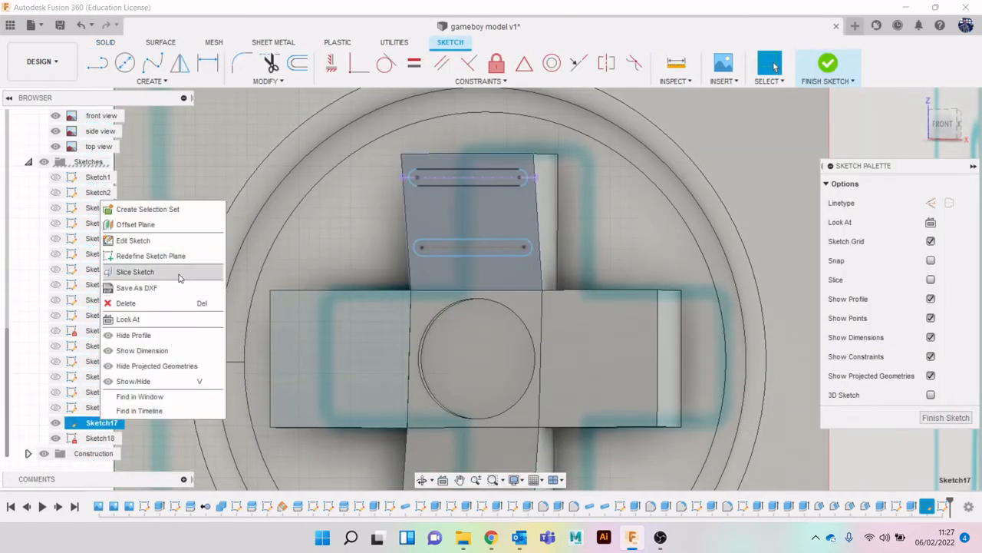
pyautogui.click(133, 240)
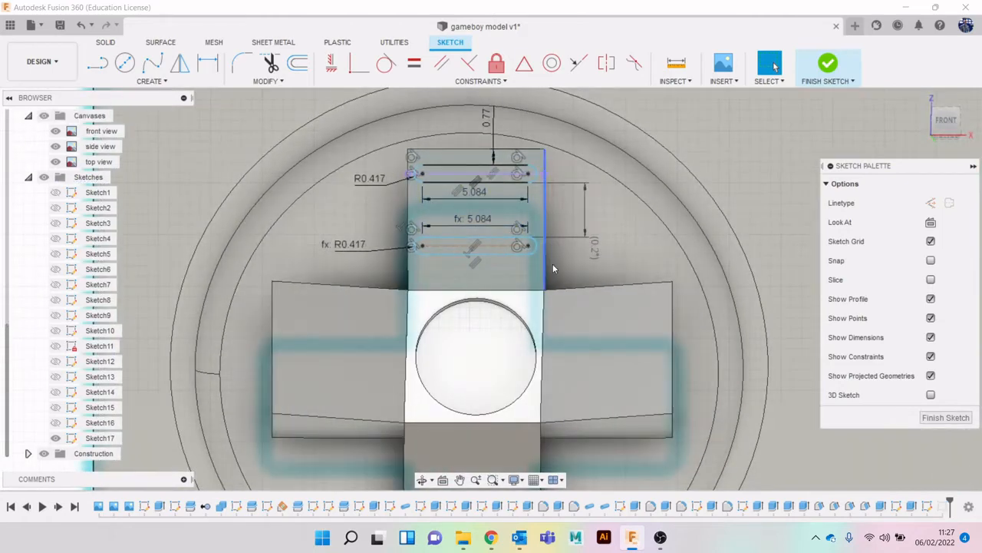
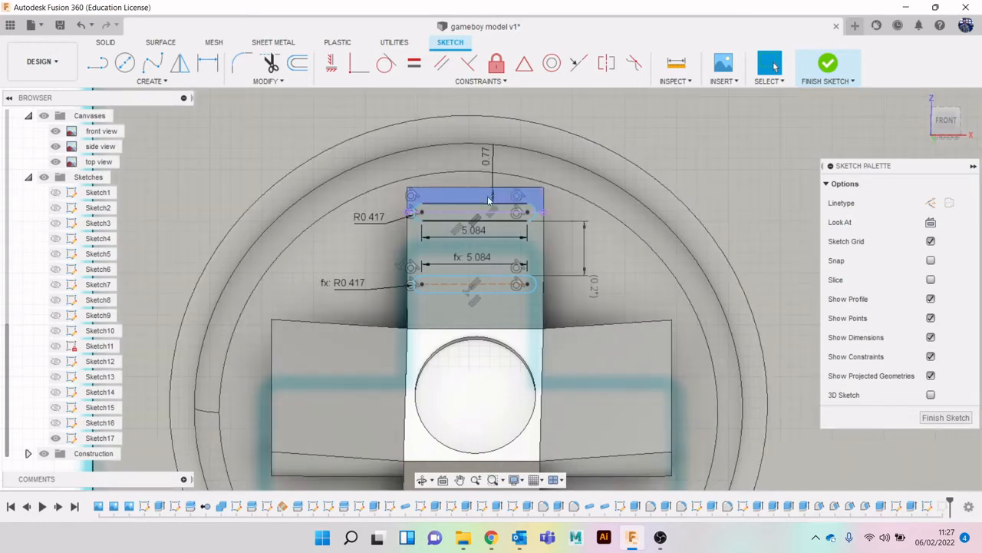
# Extrude both slot profiles on the upper arm by -0.2 mm as a cut.
pyautogui.press('e')
pyautogui.click(463, 179)
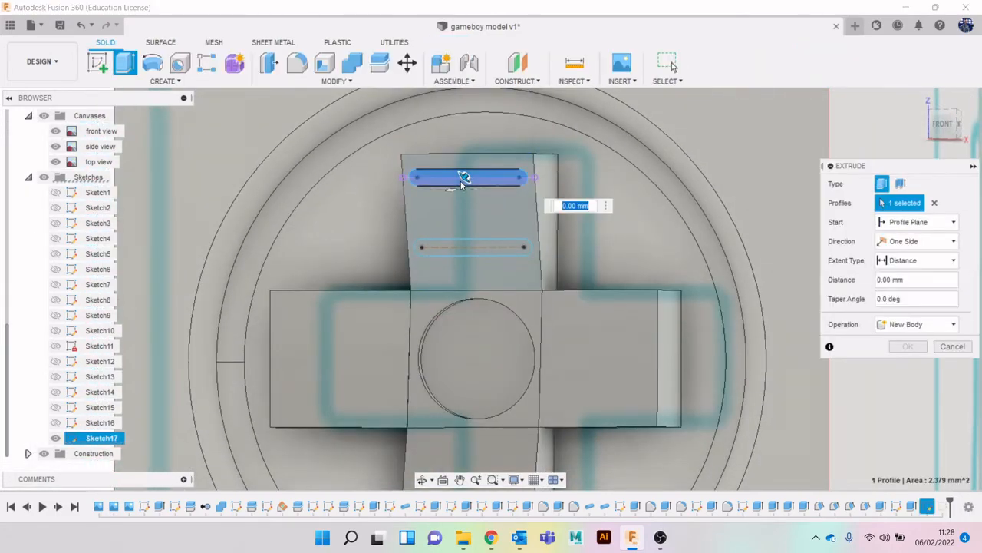
pyautogui.click(469, 248)
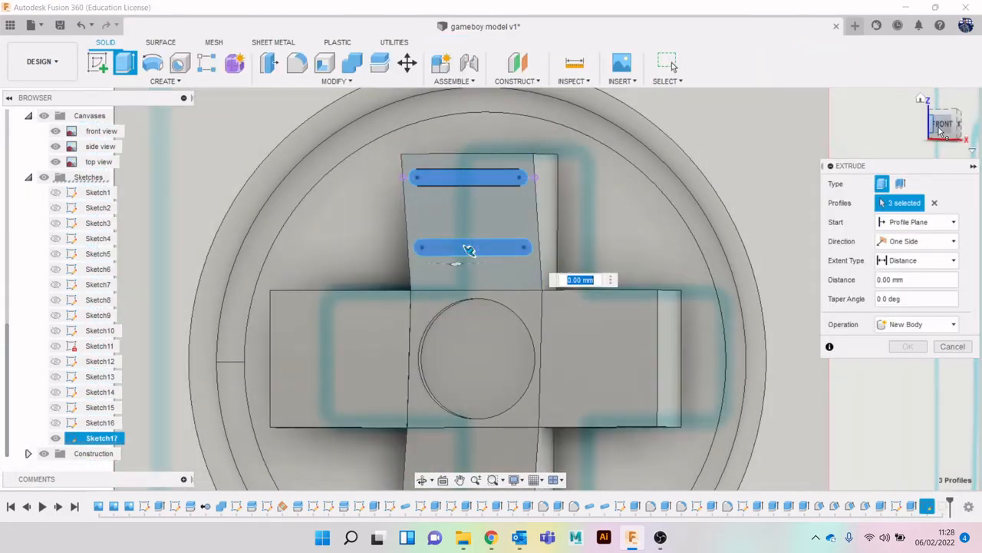
pyautogui.click(941, 130)
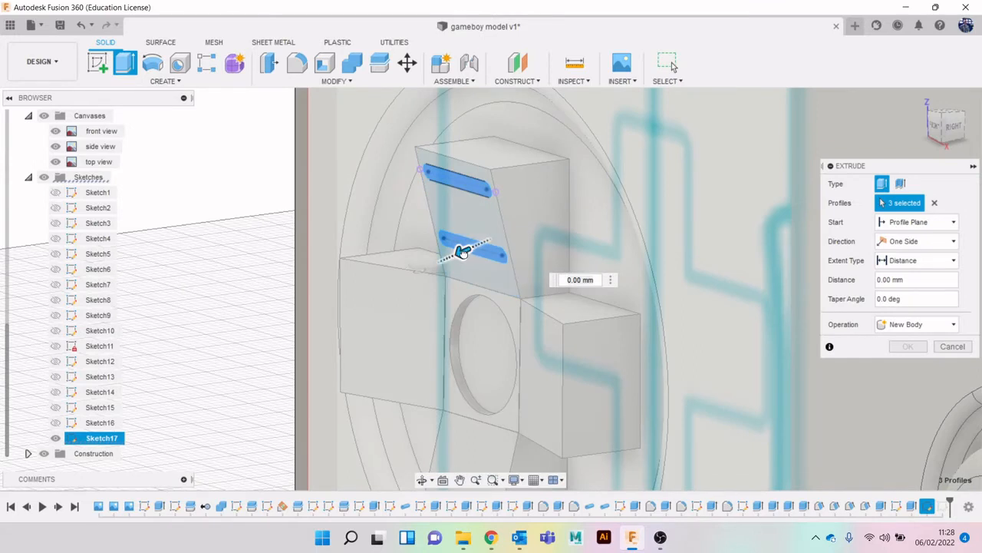
pyautogui.moveTo(463, 252); pyautogui.dragTo(464, 250)
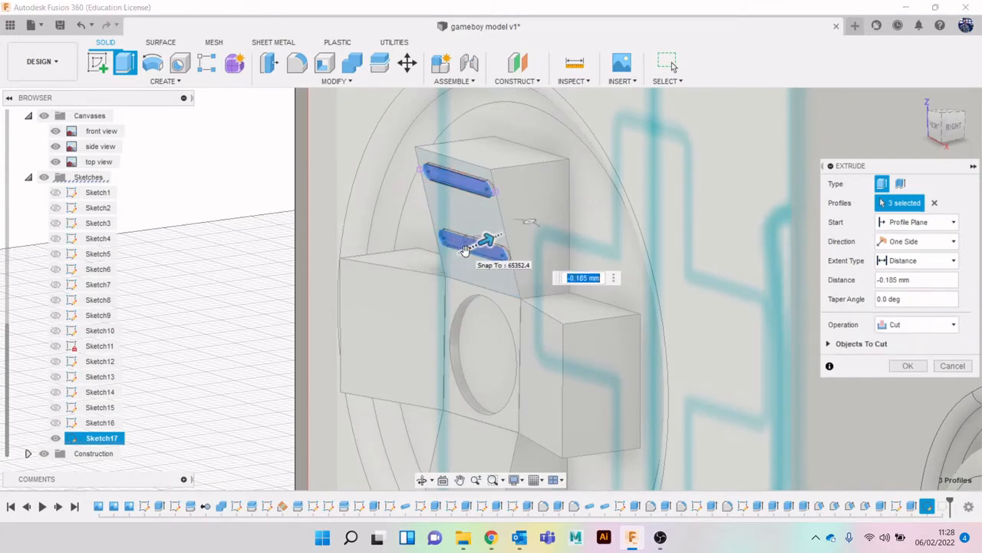
pyautogui.write('-2')
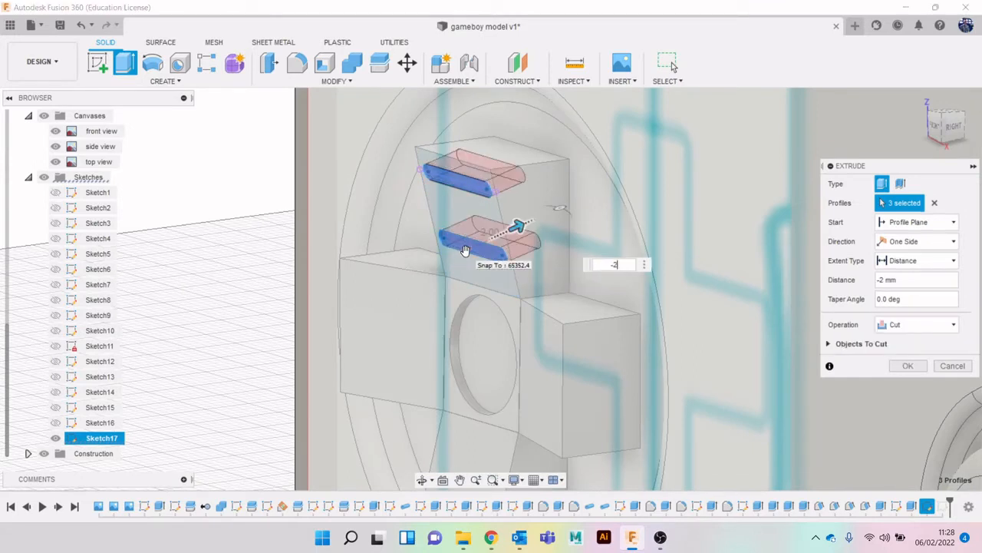
pyautogui.write('.2')
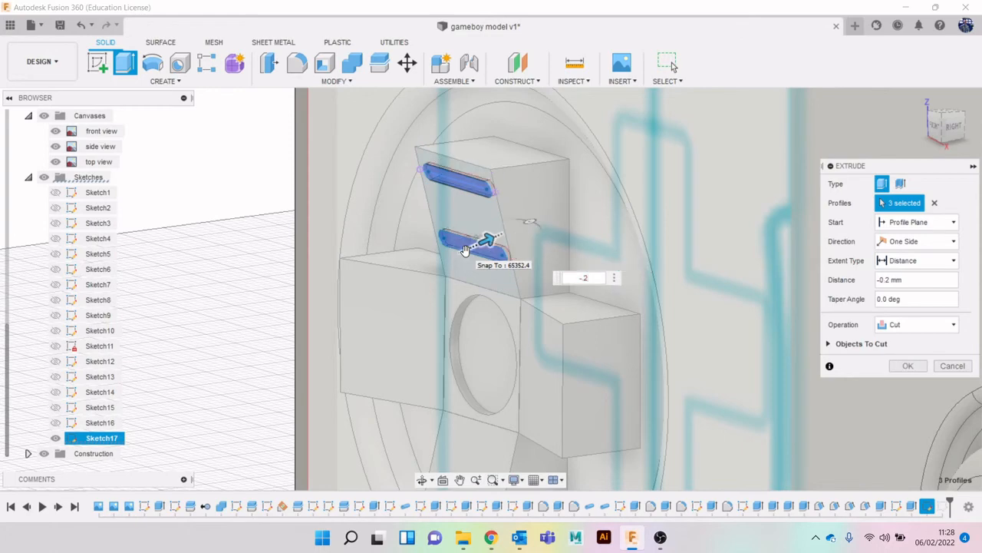
pyautogui.press('Return')
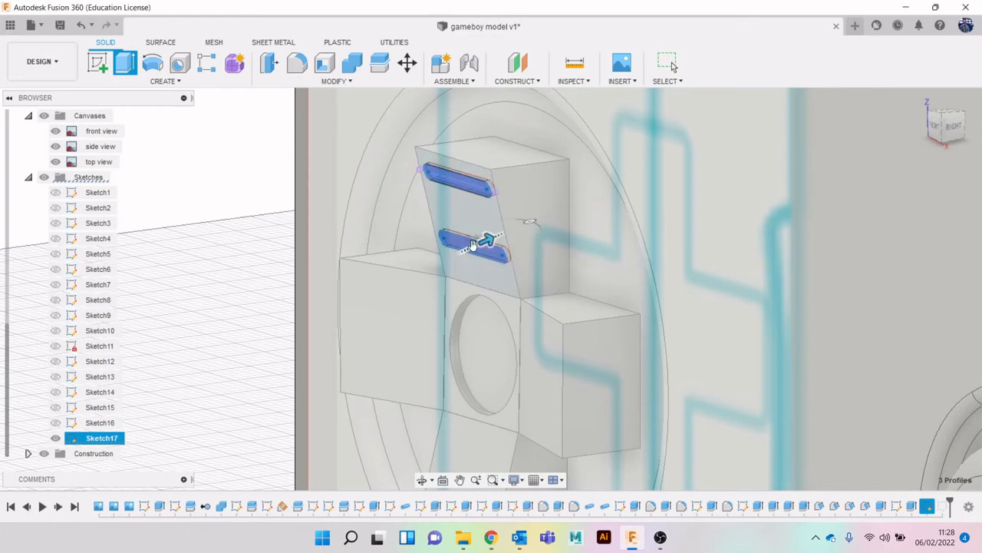
pyautogui.scroll(-1, 515, 241)
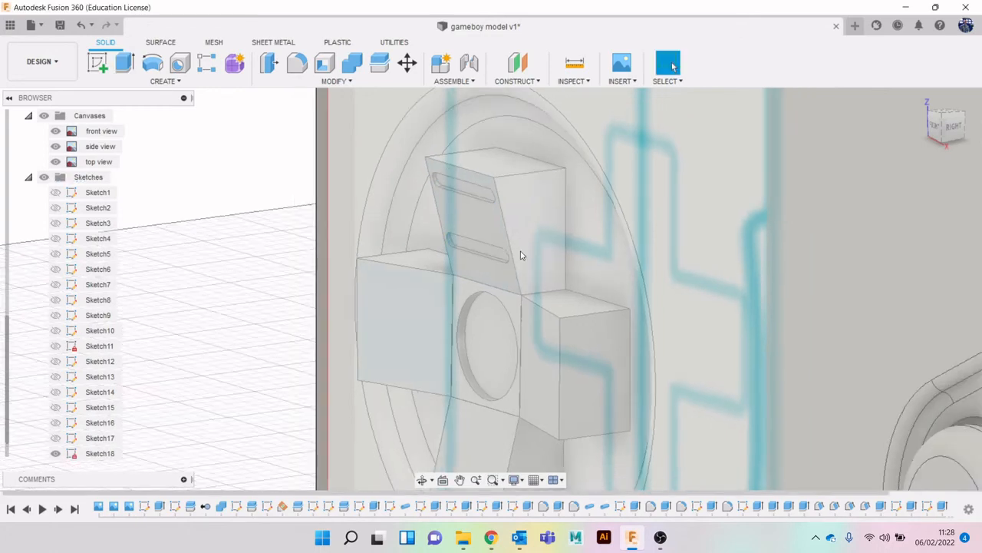
# Check the original Game Boy photo in Chrome, and try changing the slot extrusion's distance to a positive 0.2 mm.
pyautogui.click(492, 537)
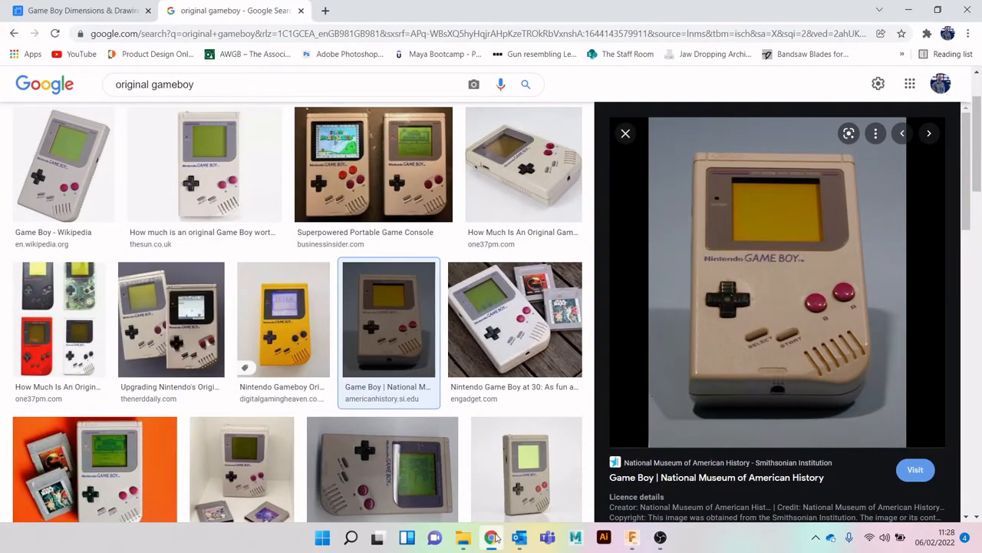
pyautogui.click(492, 537)
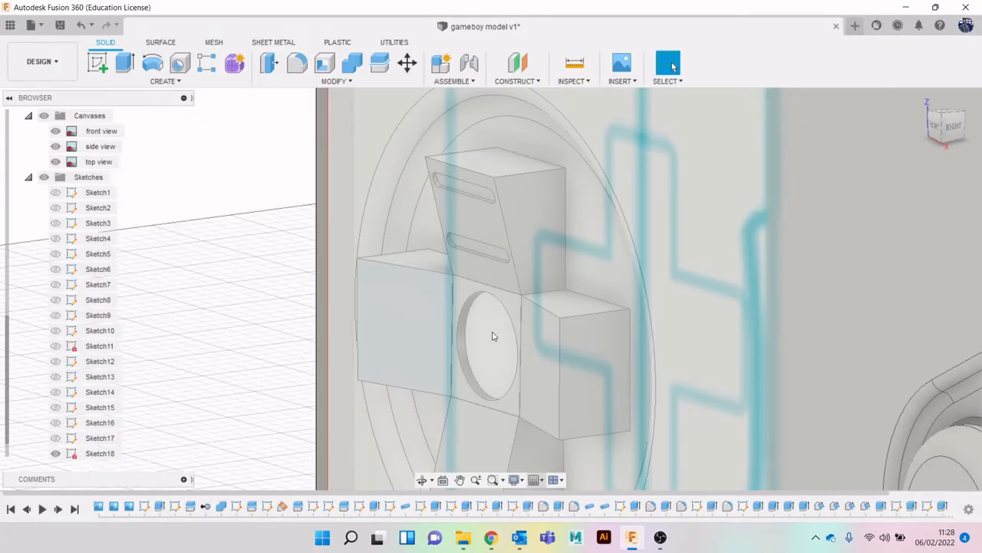
pyautogui.rightClick(941, 509)
pyautogui.click(925, 377)
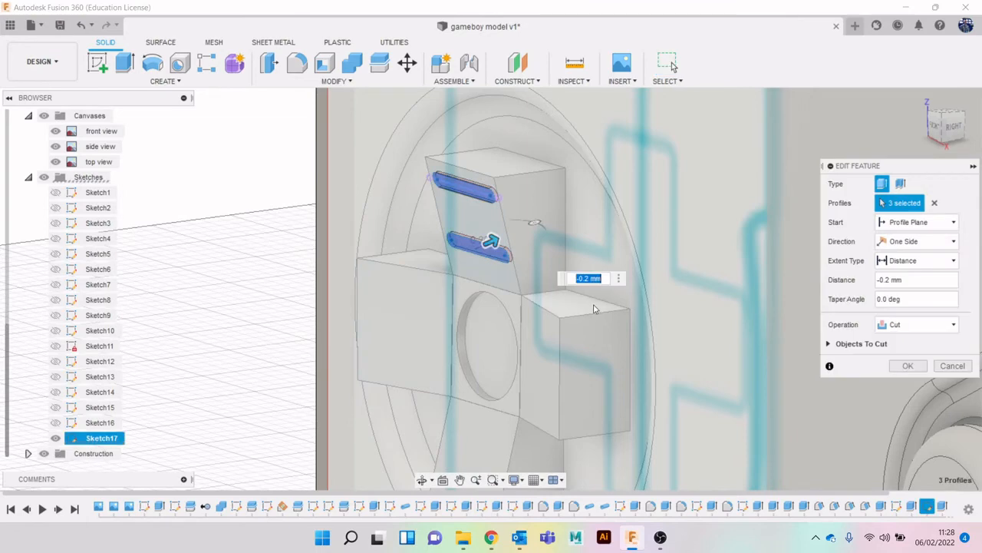
pyautogui.press('BackSpace')
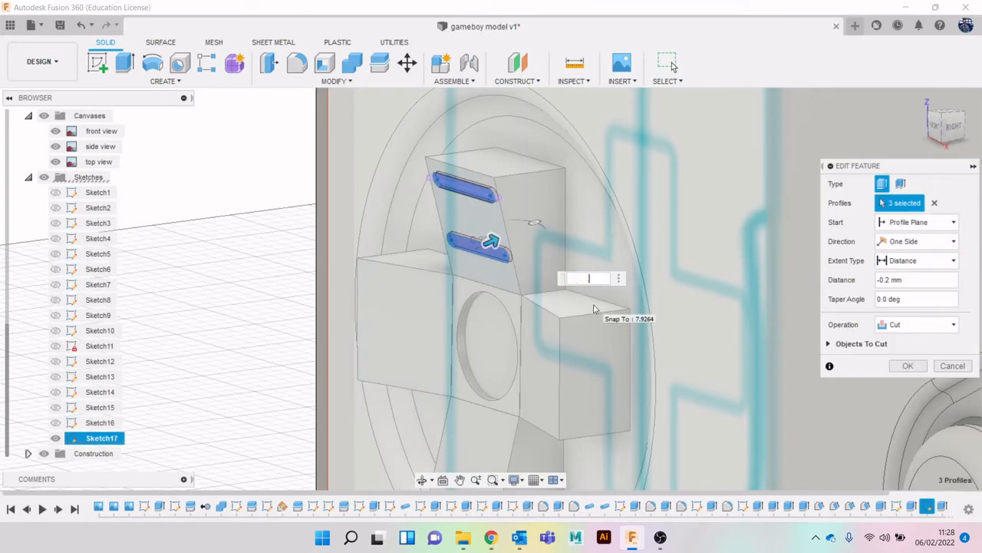
pyautogui.write('2')
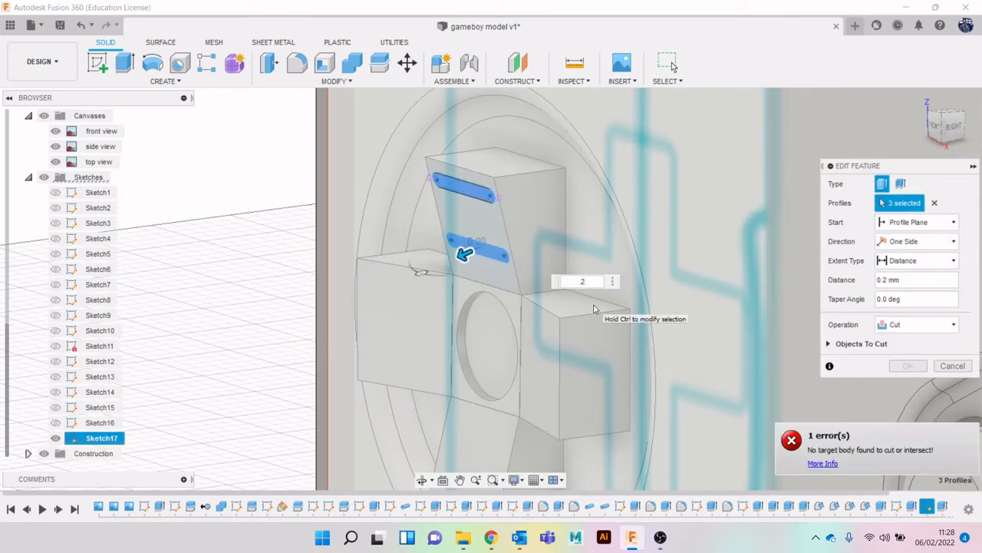
pyautogui.moveTo(464, 254); pyautogui.dragTo(458, 257)
pyautogui.scroll(4, 507, 251)
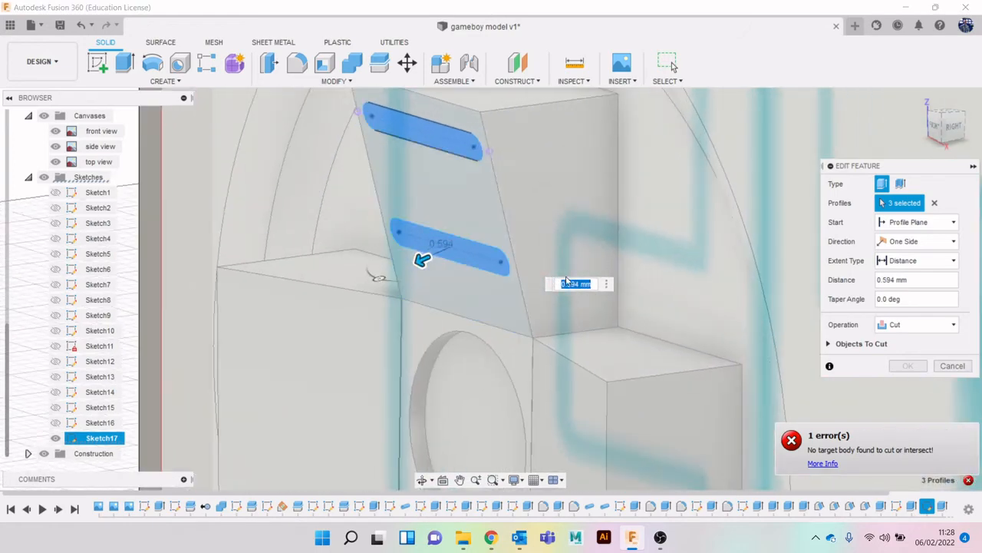
pyautogui.click(953, 366)
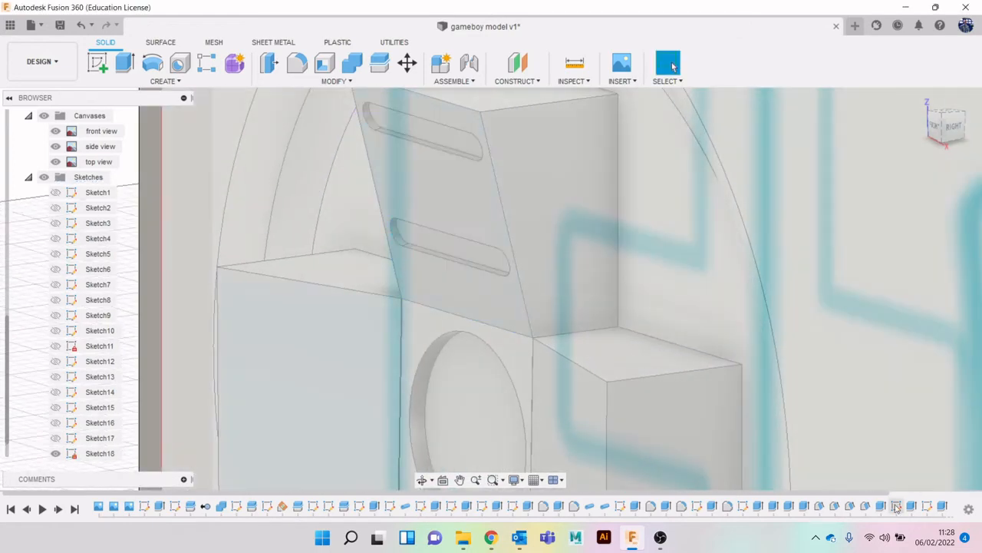
# Delete the cut extrusion of the two slots and show Sketch17 on the upper arm again.
pyautogui.rightClick(944, 508)
pyautogui.click(889, 421)
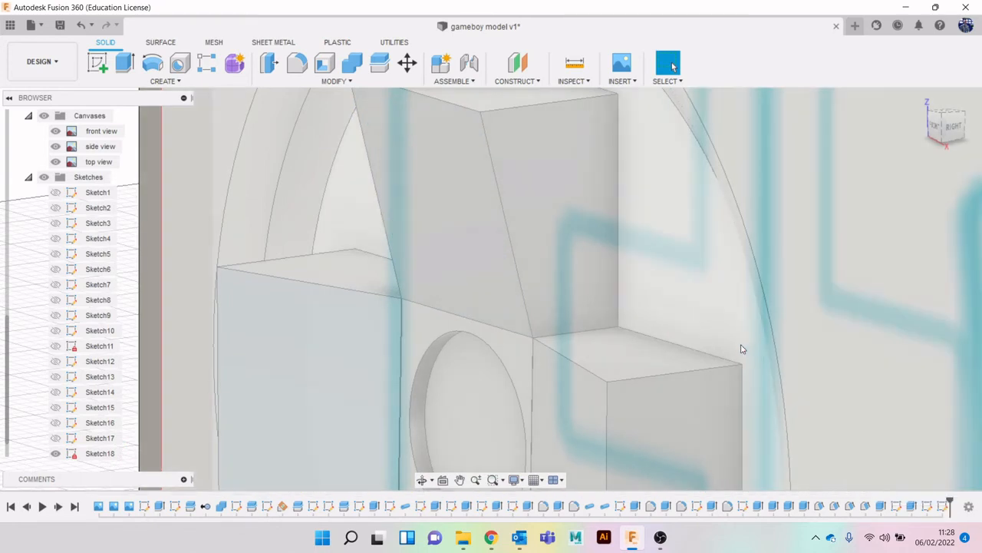
pyautogui.scroll(-1, 86, 463)
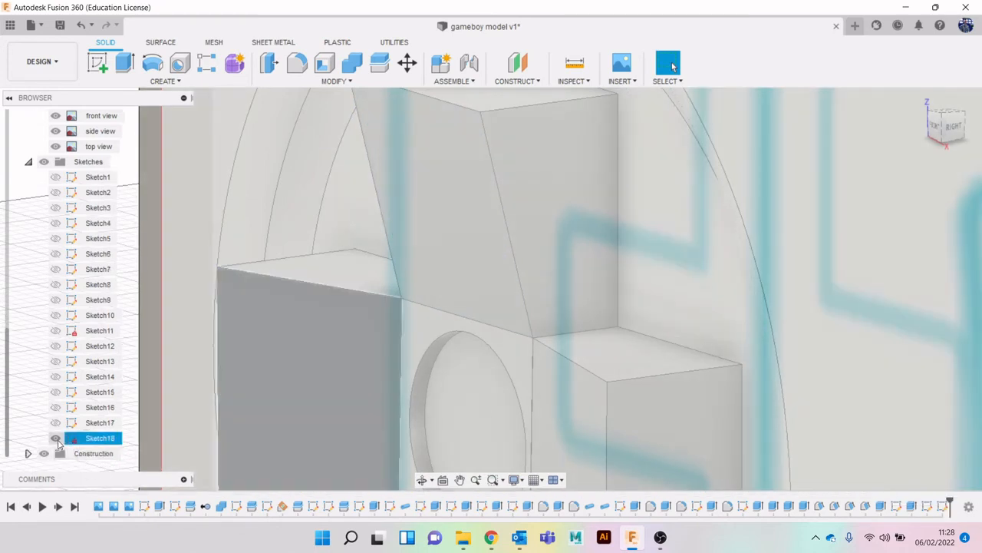
pyautogui.click(57, 438)
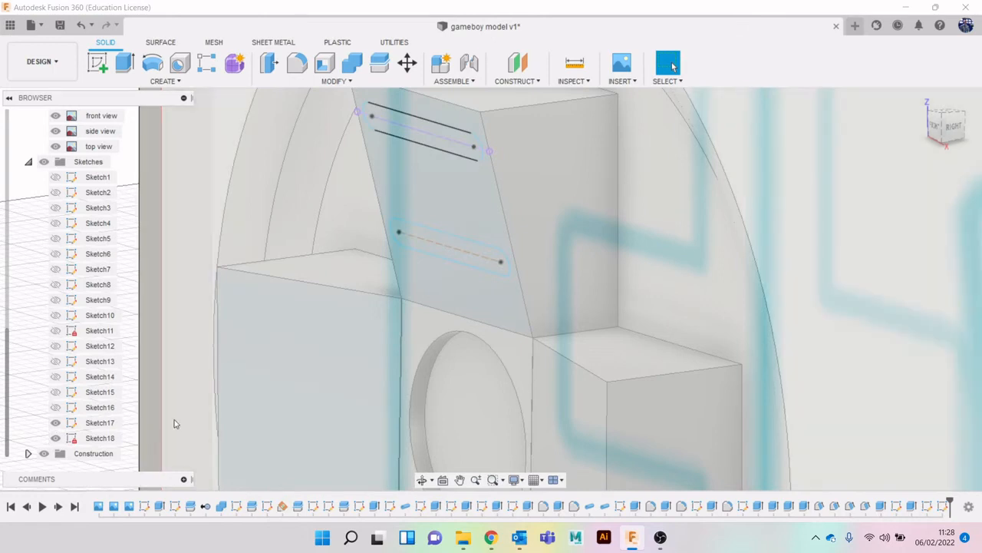
# Extrude both slot profiles on the upper arm outward by 0.2 mm as a join.
pyautogui.click(406, 134)
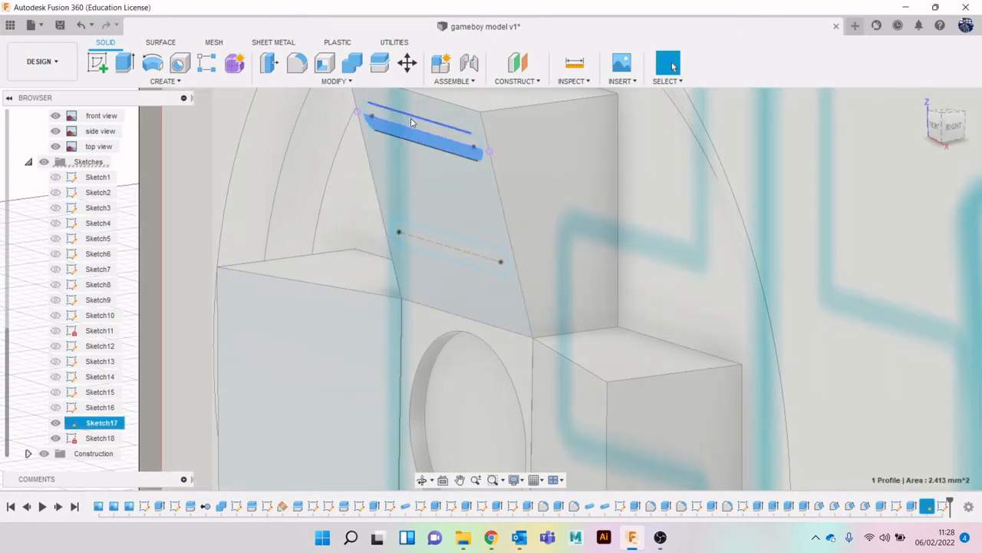
pyautogui.click(410, 117)
pyautogui.click(449, 261)
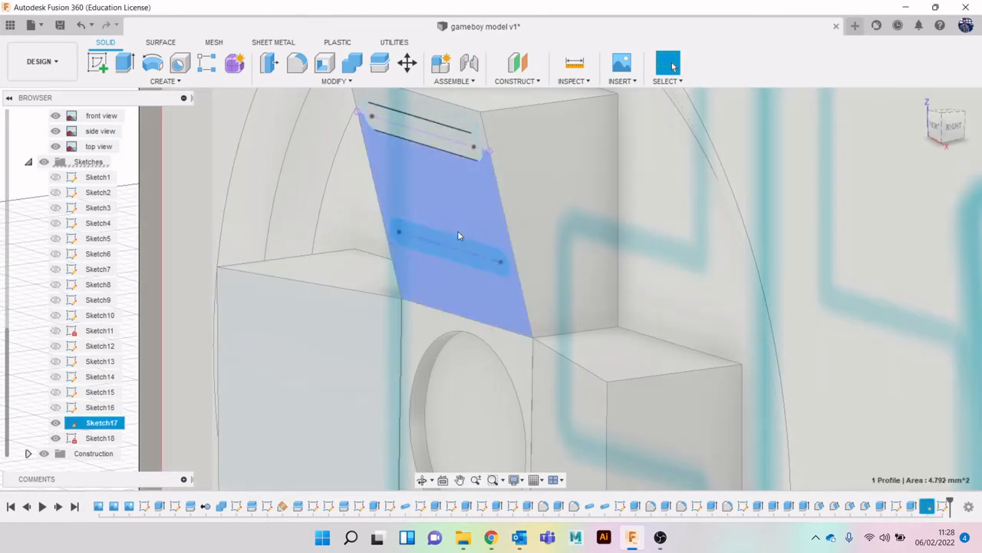
pyautogui.keyDown('shift'); pyautogui.click(429, 144); pyautogui.keyUp('shift')
pyautogui.press('e')
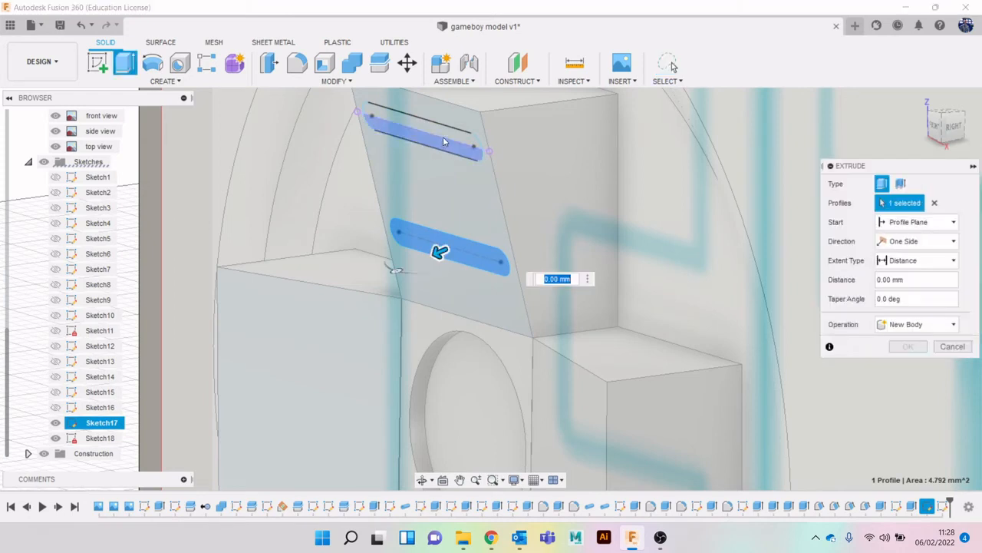
pyautogui.moveTo(415, 145)
pyautogui.mouseDown()
pyautogui.moveTo(403, 147)
pyautogui.moveTo(413, 146)
pyautogui.mouseUp()
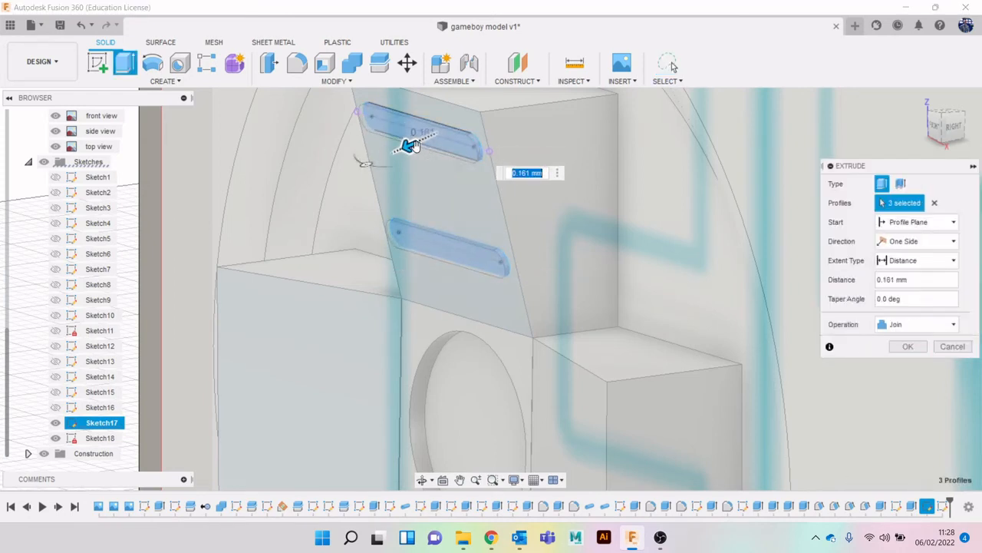
pyautogui.write('.2')
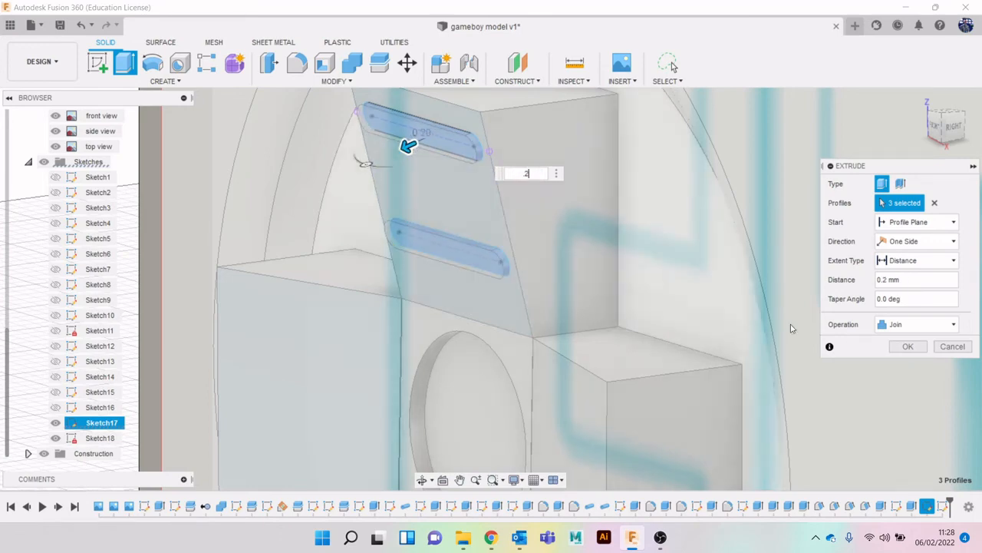
pyautogui.click(908, 347)
# Start a new sketch on the front face of the D-pad's left arm.
pyautogui.scroll(-3, 601, 312)
pyautogui.scroll(-2, 601, 313)
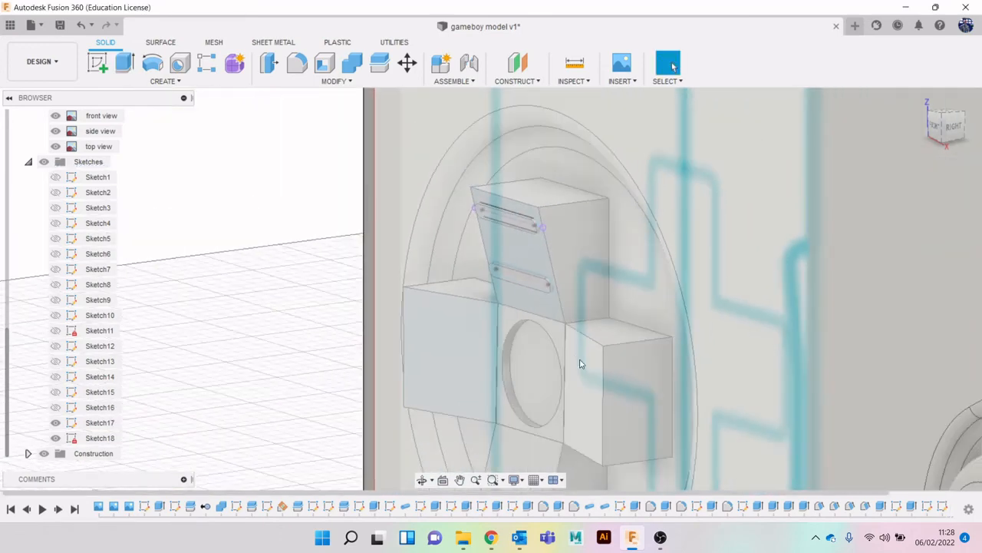
pyautogui.moveTo(581, 363); pyautogui.dragTo(730, 264, button='middle')
pyautogui.moveTo(949, 125); pyautogui.dragTo(959, 122)
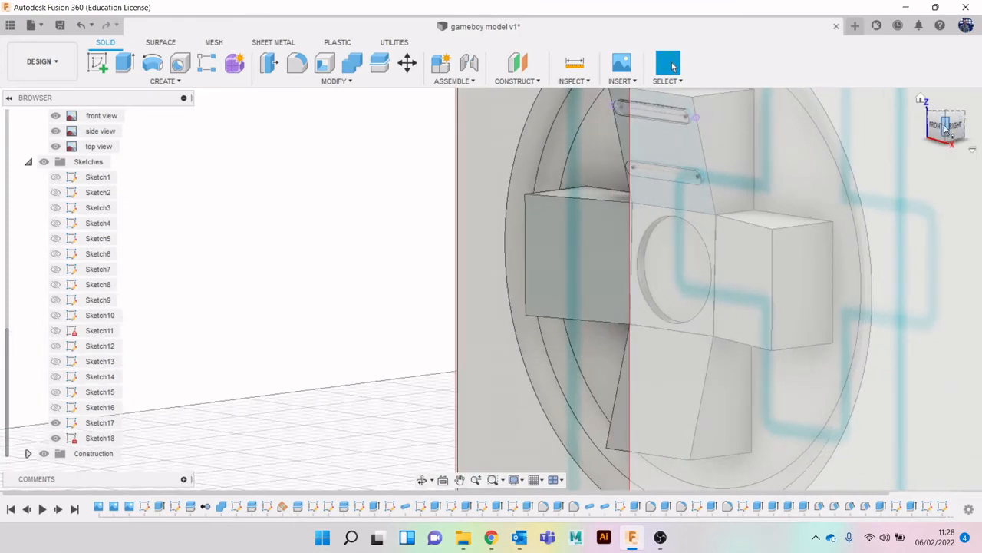
pyautogui.click(938, 125)
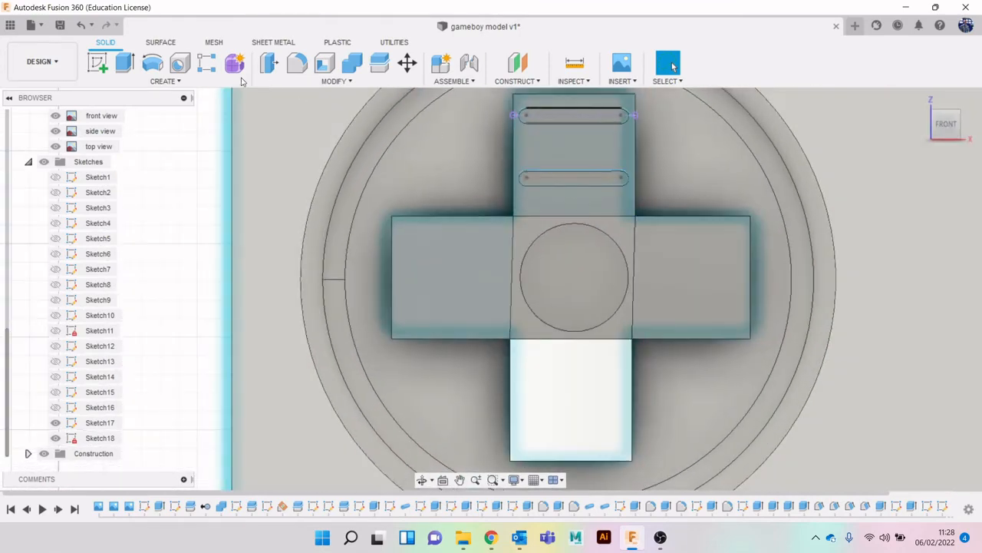
pyautogui.click(97, 62)
pyautogui.click(434, 283)
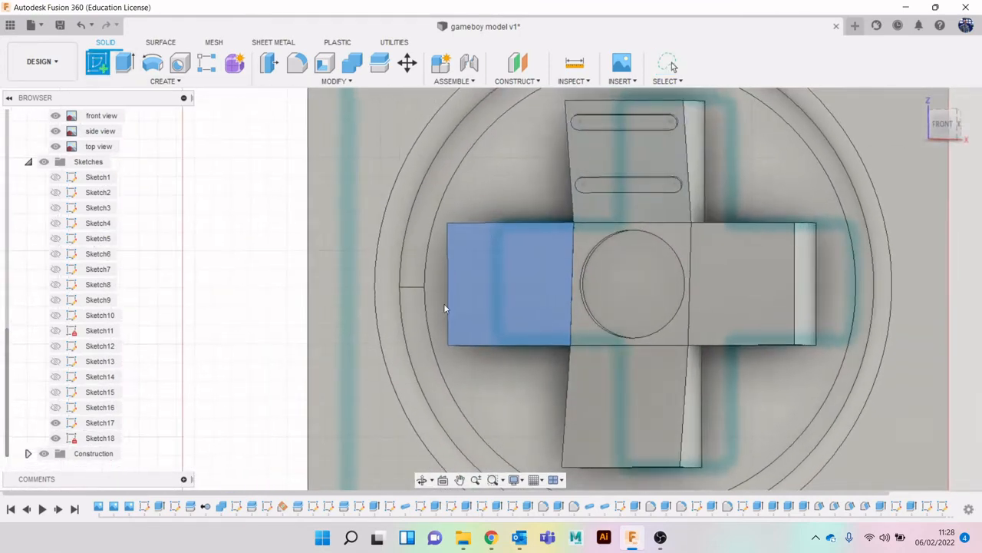
# Draw a vertical centre-to-centre slot about 4.96 mm long near the left arm's outer edge.
pyautogui.click(150, 81)
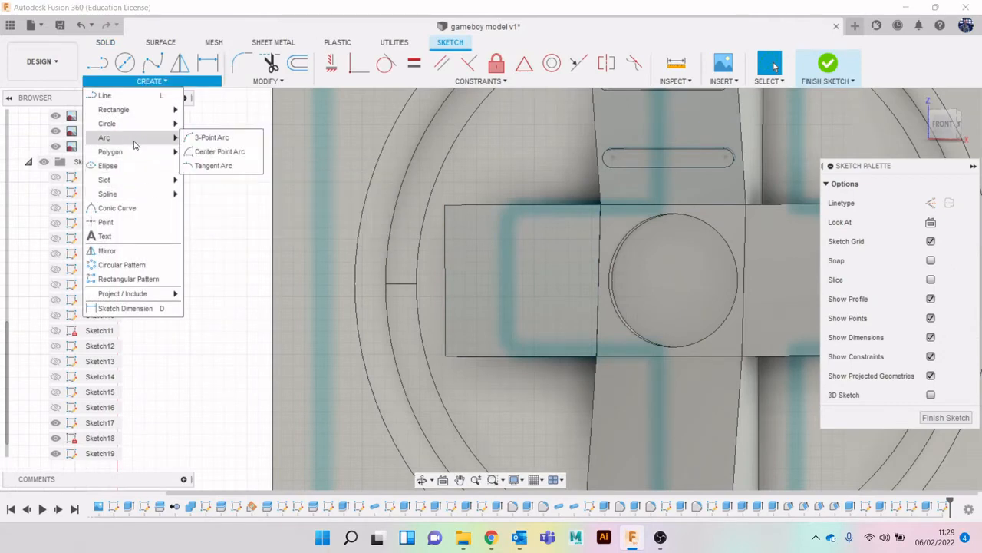
pyautogui.click(222, 180)
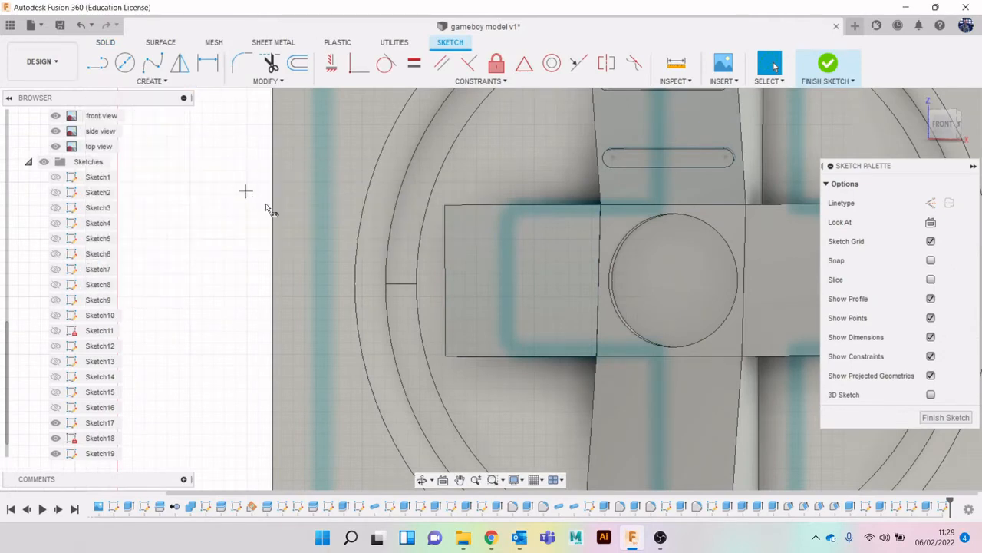
pyautogui.click(471, 223)
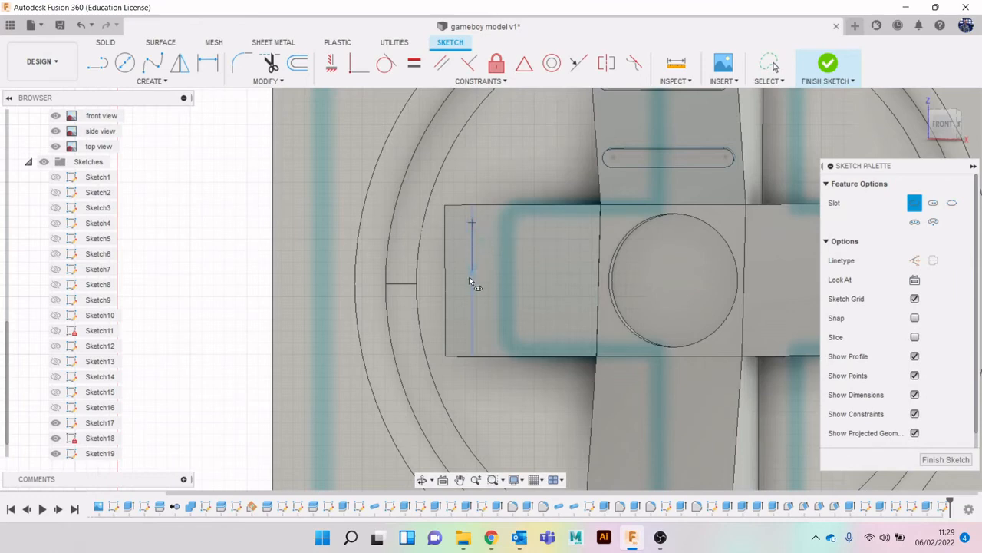
pyautogui.click(472, 337)
pyautogui.click(484, 338)
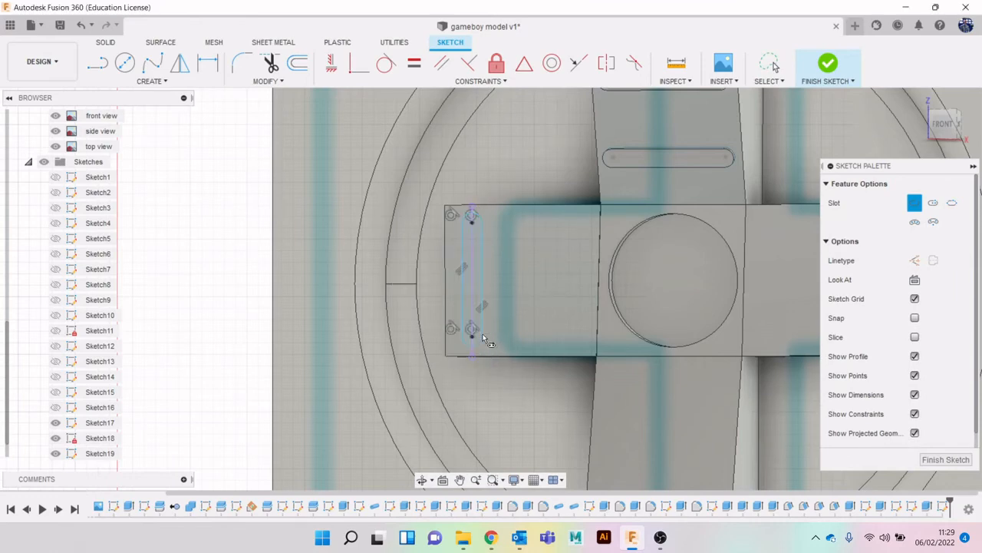
# Dimension the slot's straight side to 5.084 mm and its end radius to 0.417 mm.
pyautogui.press('d')
pyautogui.click(491, 292)
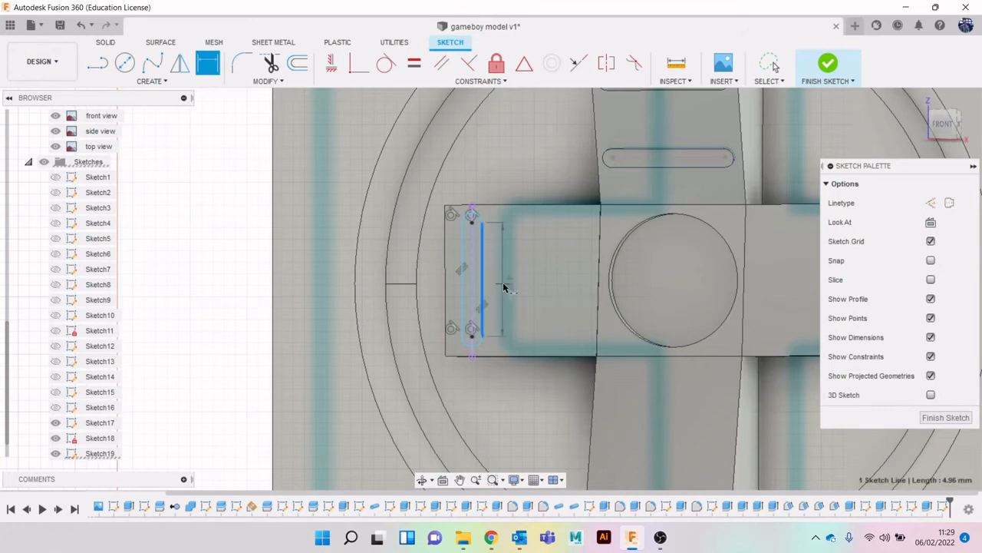
pyautogui.click(505, 296)
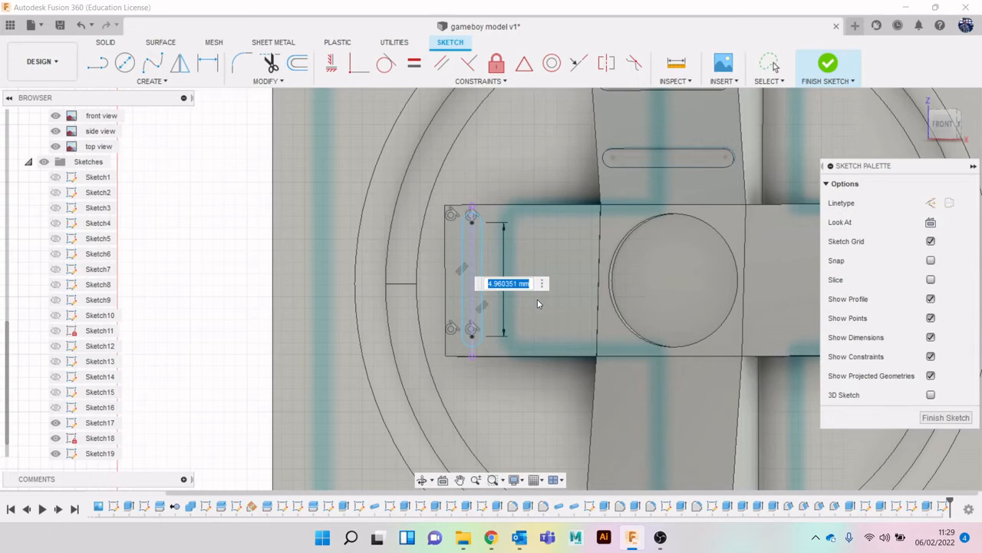
pyautogui.write('5.084')
pyautogui.press('Return')
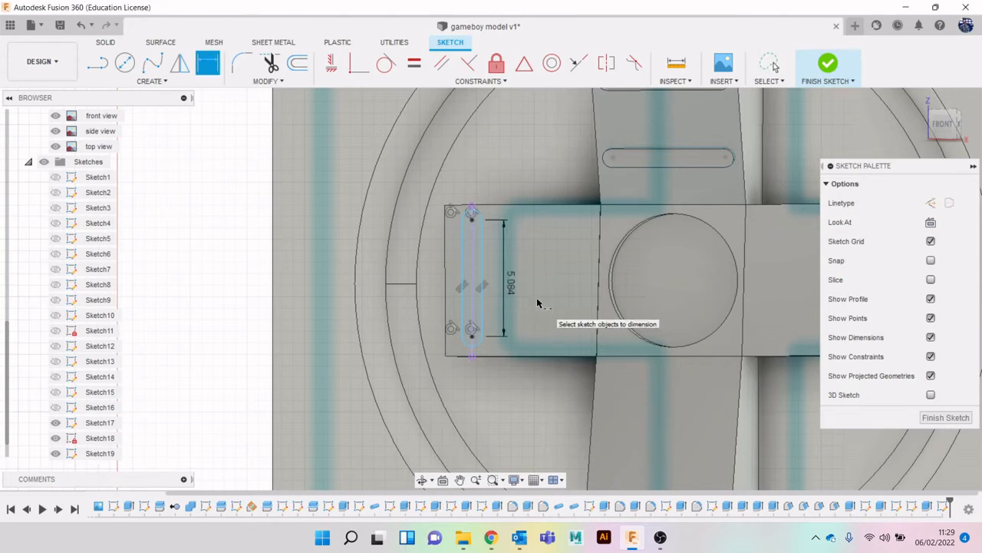
pyautogui.click(481, 346)
pyautogui.click(509, 379)
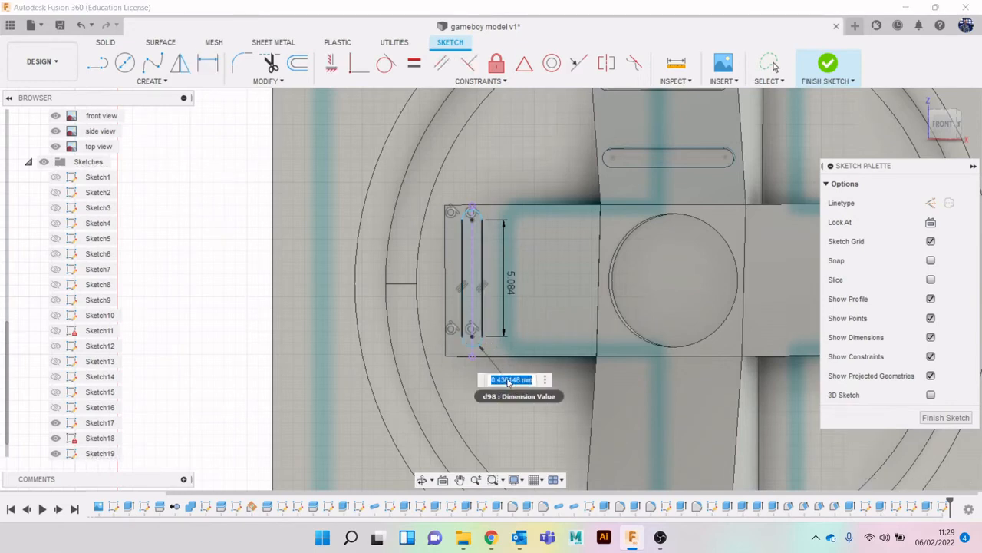
pyautogui.press('BackSpace')
pyautogui.press('Return')
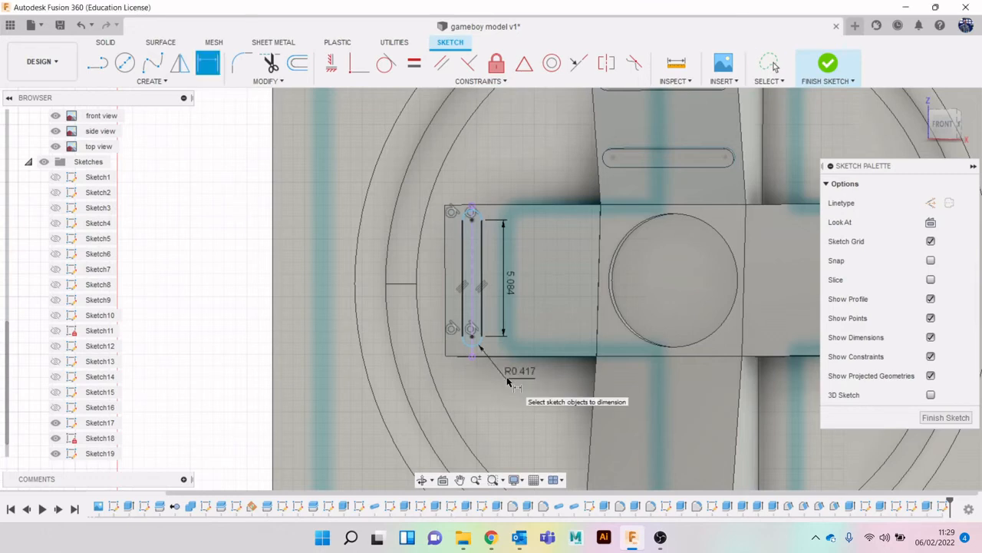
pyautogui.press('Escape')
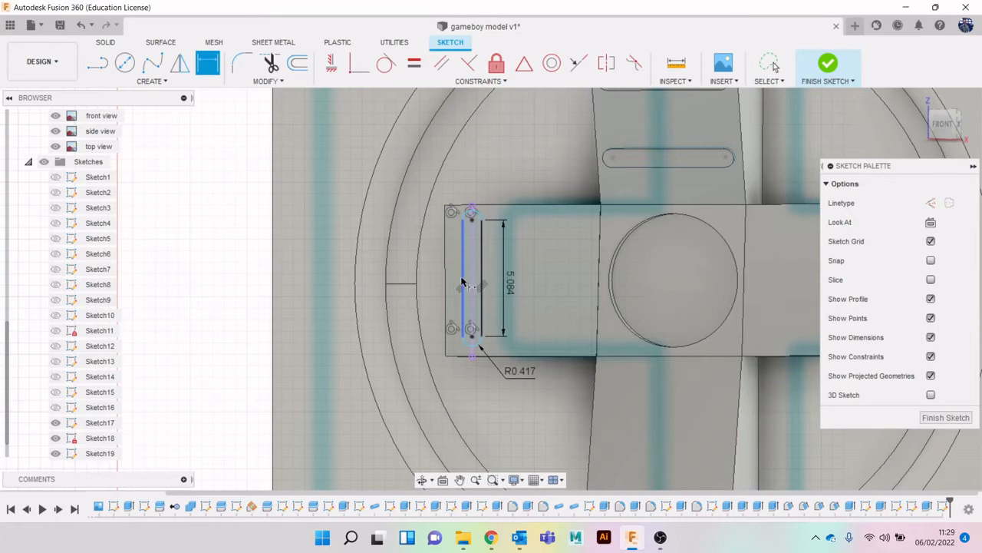
# Try to add a driven dimension between the slot's outer side and the left arm's outer edge.
pyautogui.click(462, 284)
pyautogui.keyDown('shift'); pyautogui.click(447, 282); pyautogui.keyUp('shift')
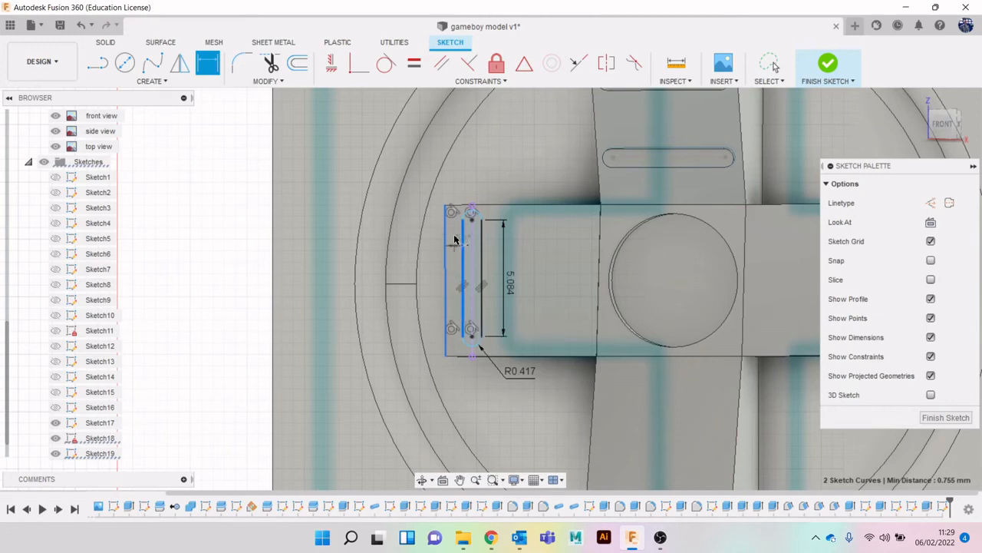
pyautogui.click(458, 194)
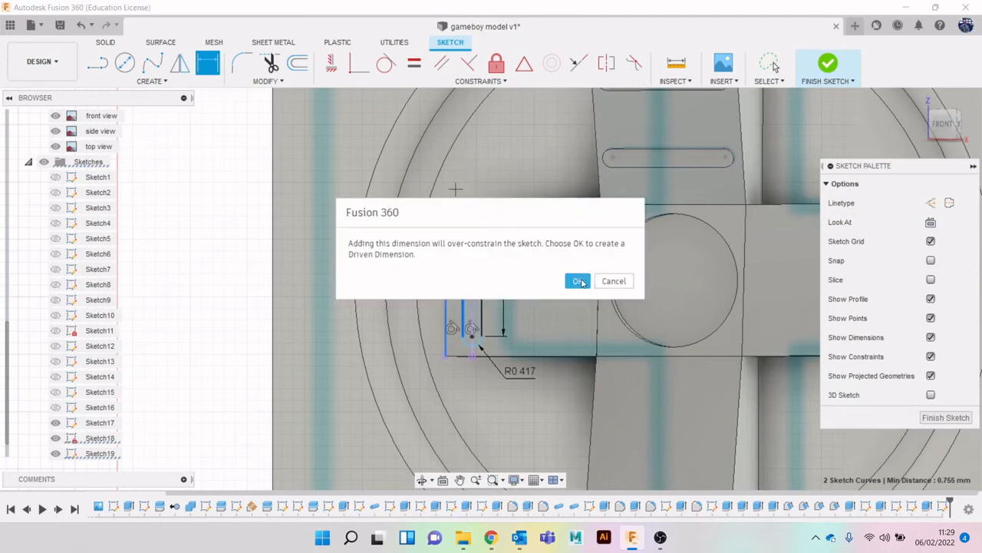
pyautogui.click(579, 281)
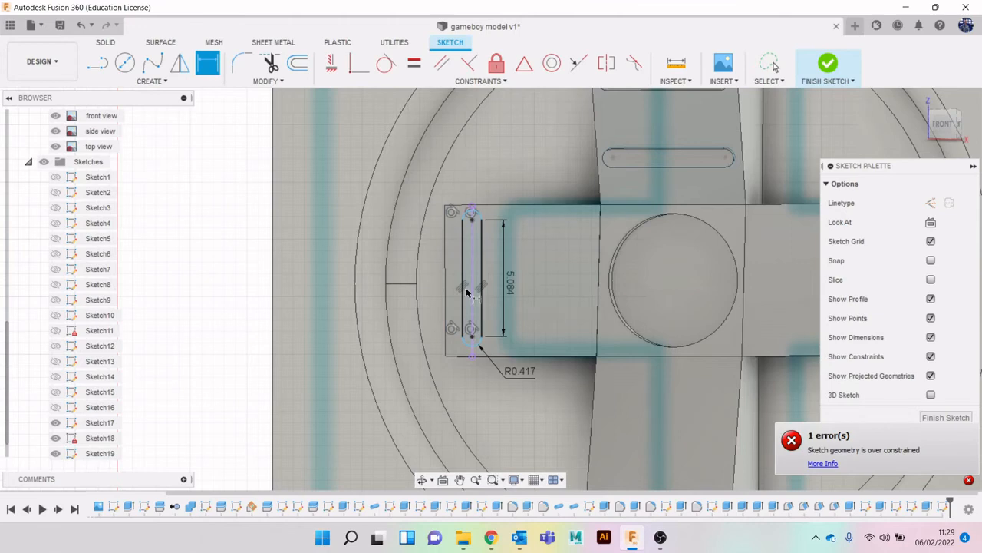
pyautogui.press('Escape')
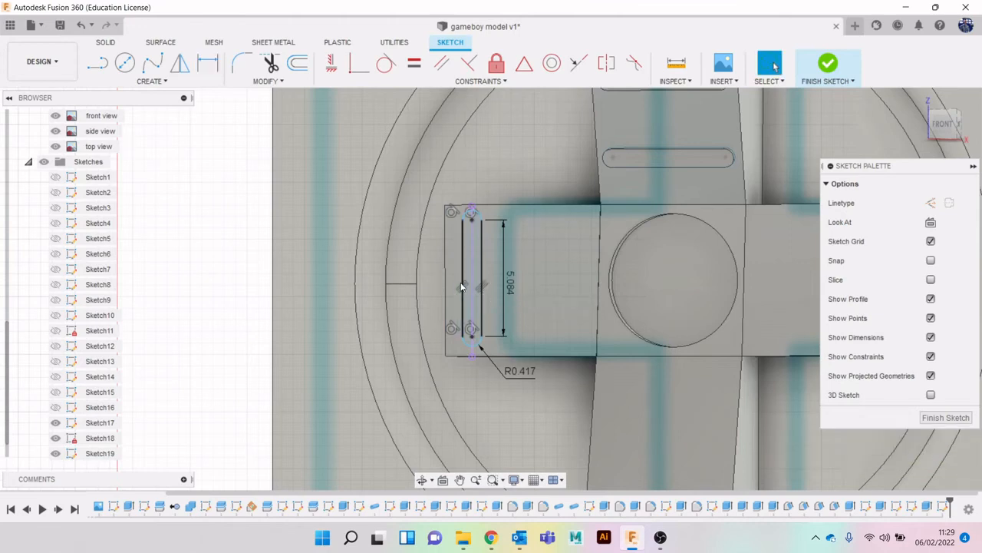
# Remove the projected vertical line through the slot and add an angular dimension between the slot's outer side and the left arm's outer edge.
pyautogui.click(463, 287)
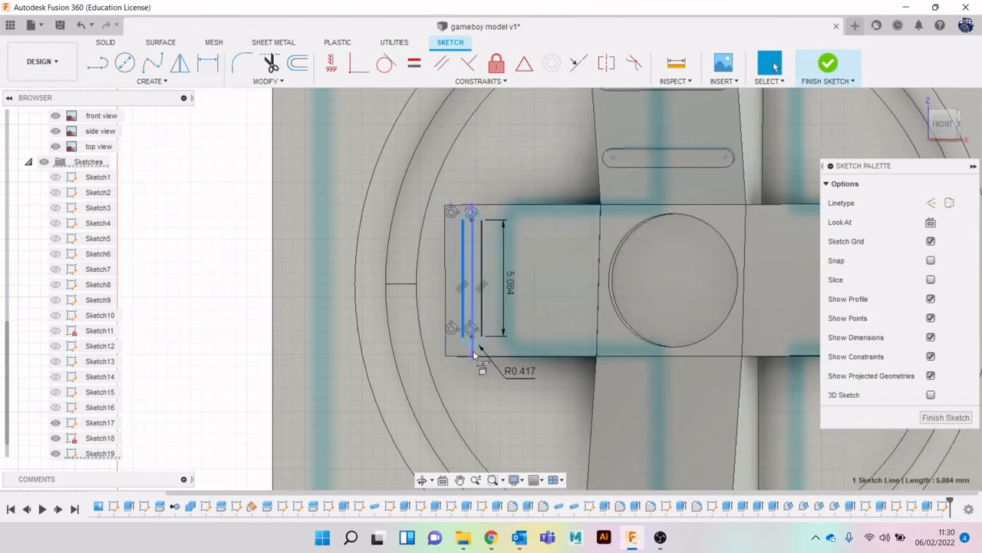
pyautogui.scroll(3, 476, 353)
pyautogui.scroll(-4, 474, 355)
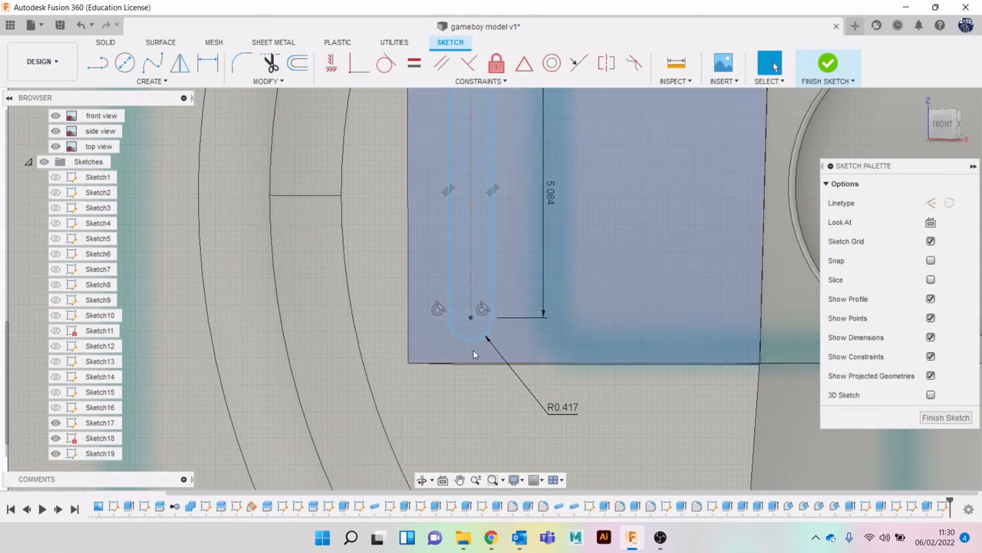
pyautogui.moveTo(477, 286); pyautogui.dragTo(468, 281, button='middle')
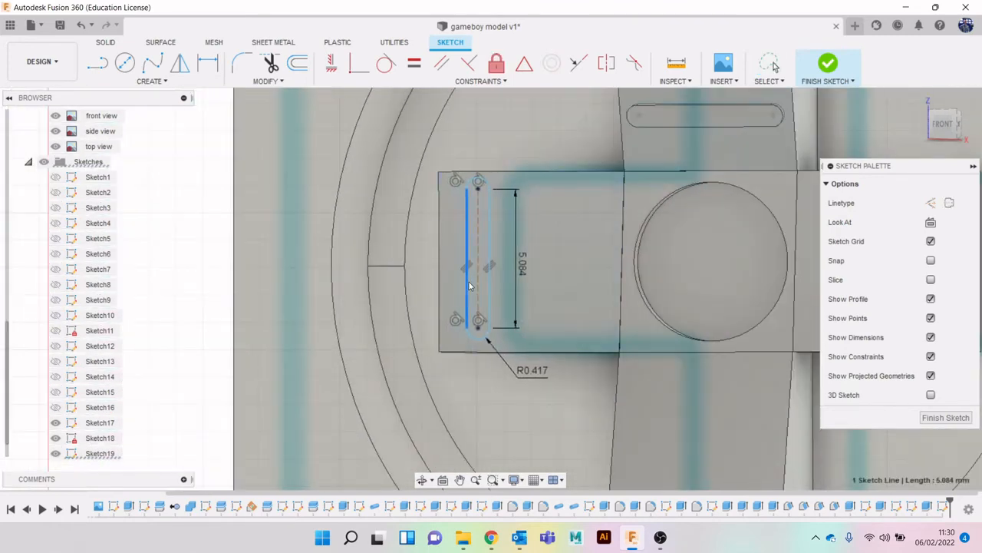
pyautogui.press('r')
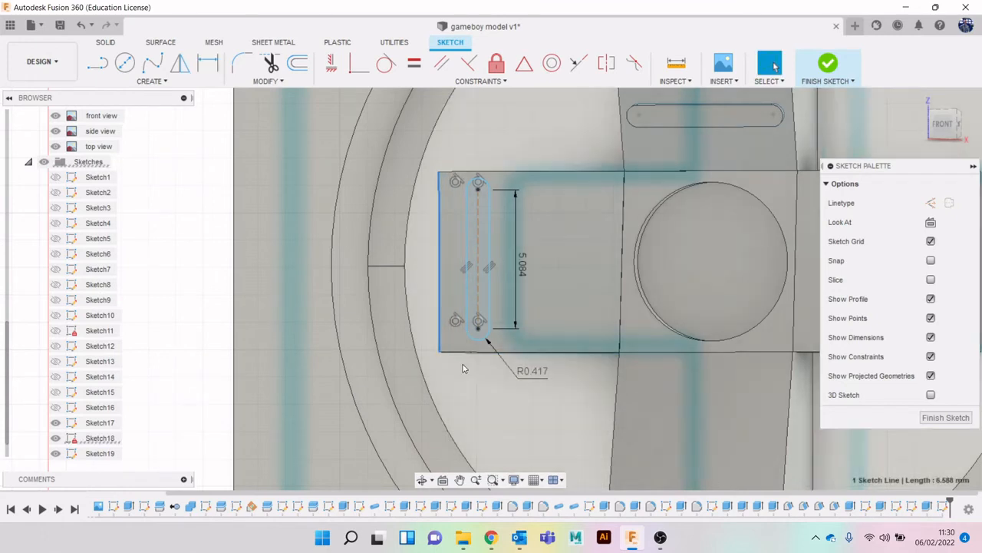
pyautogui.click(466, 299)
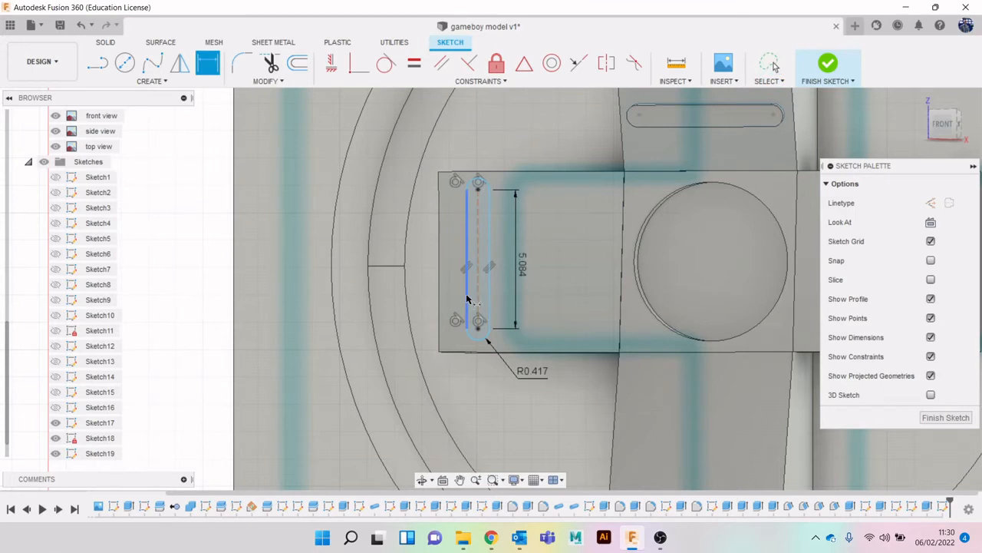
pyautogui.keyDown('shift'); pyautogui.click(440, 299); pyautogui.keyUp('shift')
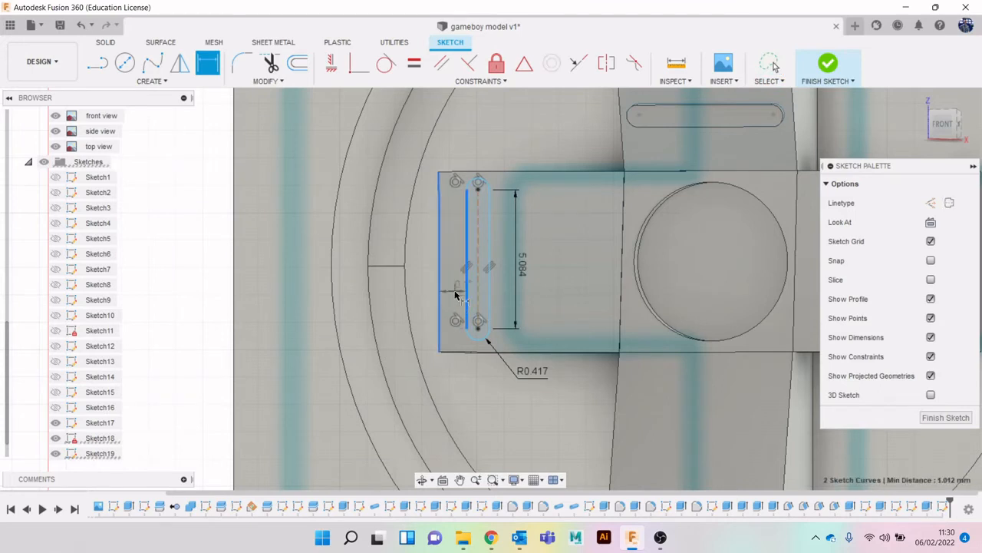
pyautogui.click(459, 159)
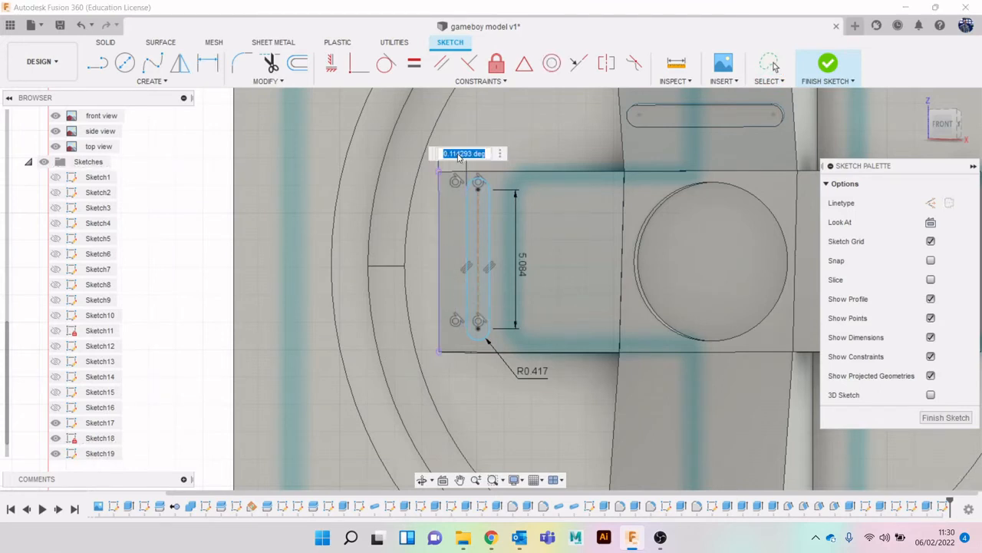
pyautogui.press('Return')
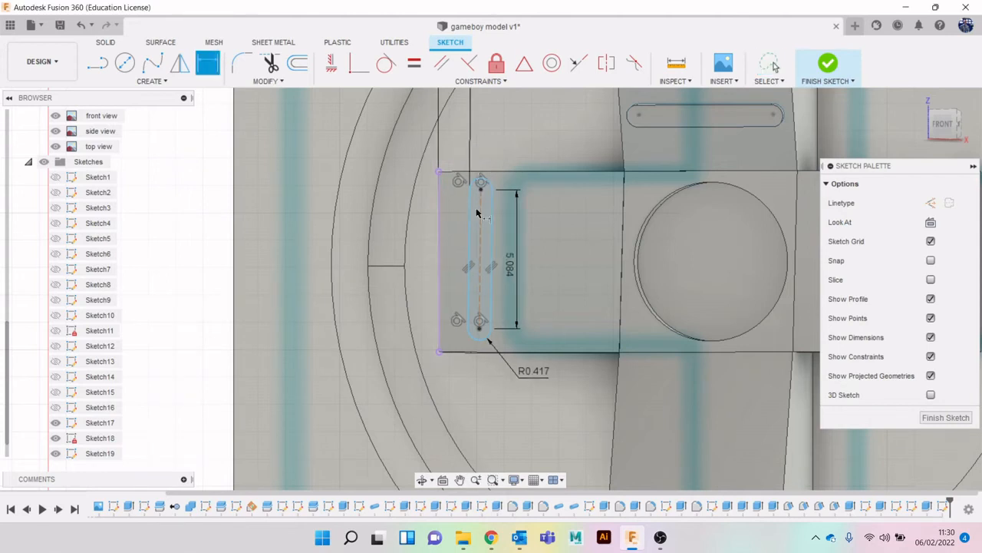
# Draw a line from the midpoint of the left arm's outer edge to the midpoint of the slot's outer side and constrain it horizontal.
pyautogui.press('l')
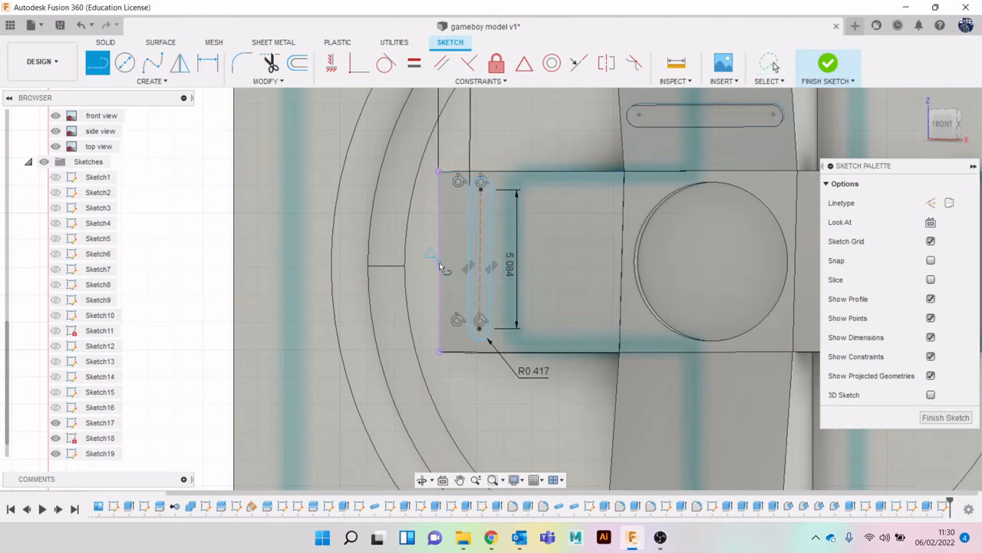
pyautogui.click(439, 263)
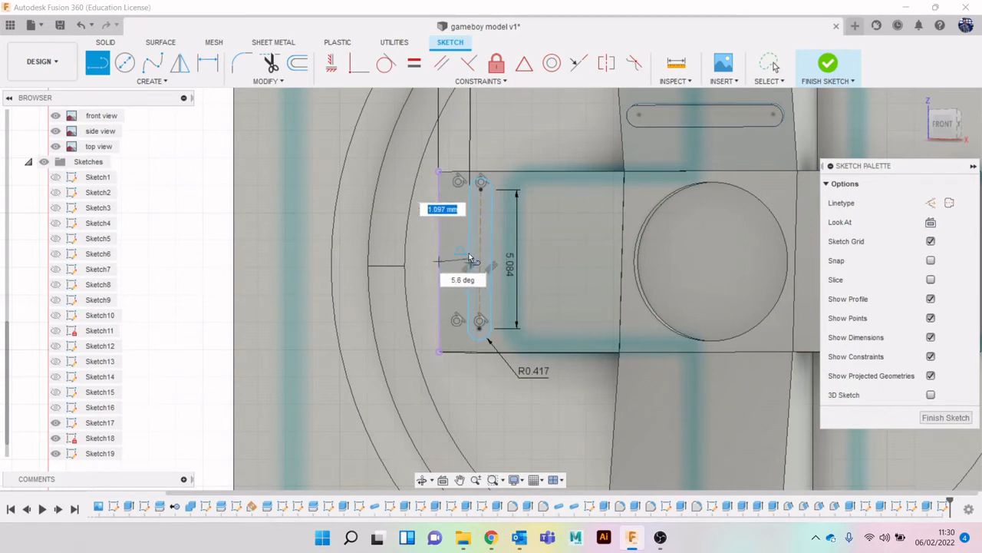
pyautogui.doubleClick(480, 260)
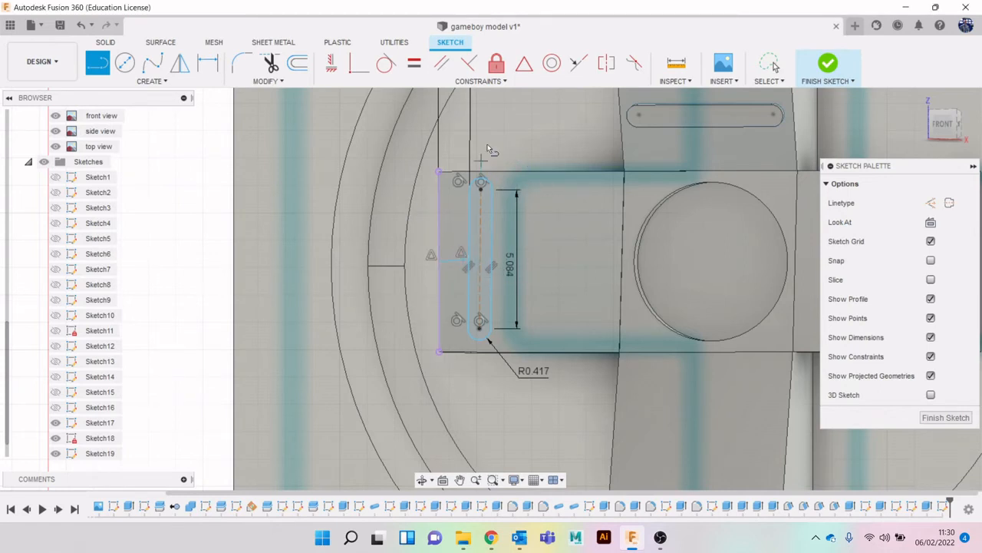
pyautogui.click(332, 63)
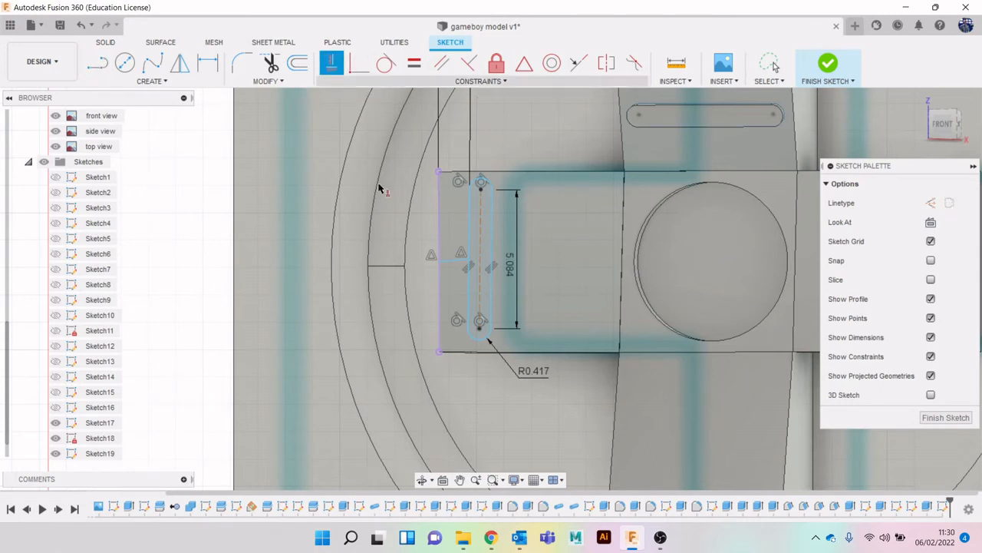
pyautogui.click(456, 264)
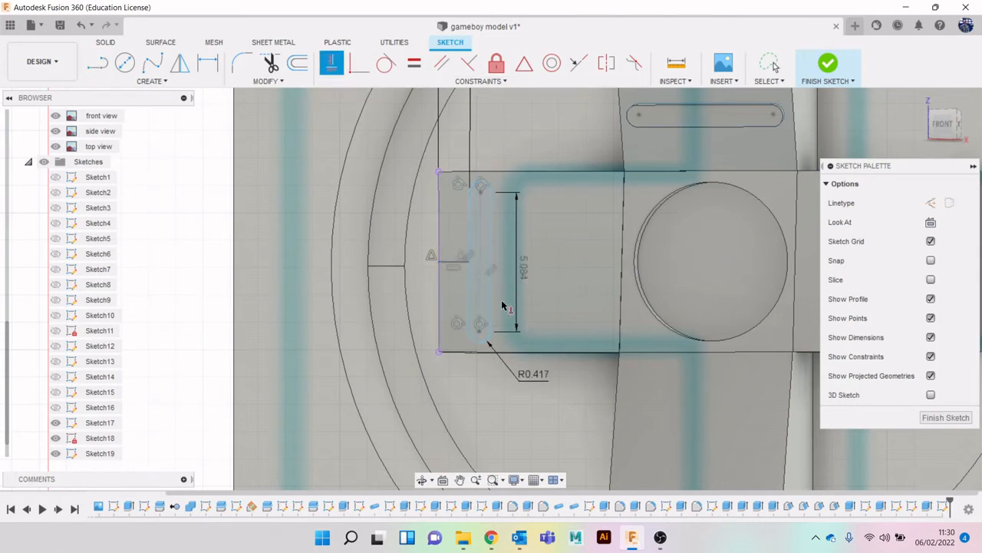
pyautogui.scroll(-1, 503, 304)
pyautogui.press('Escape')
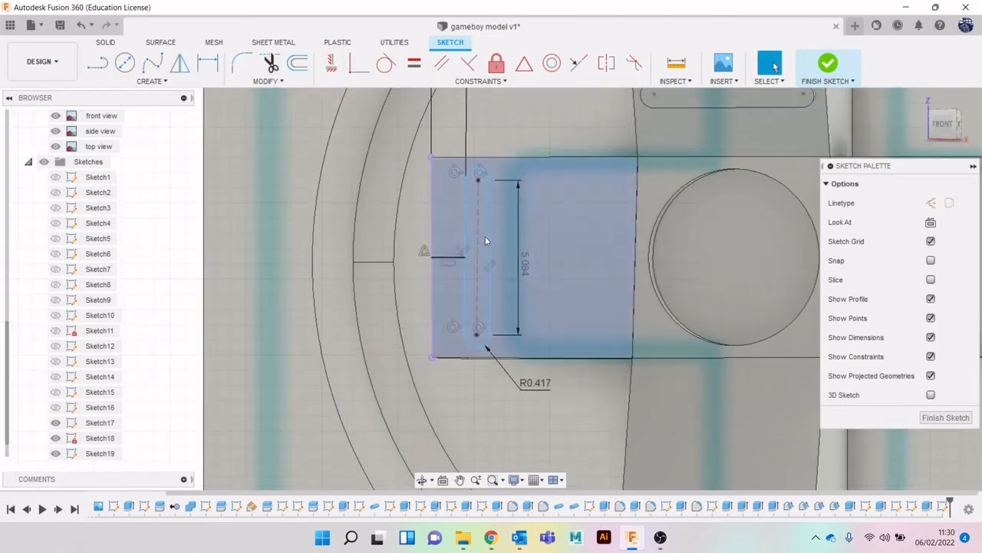
# Copy the left arm's slot and place the copy 2.735 mm along X towards the D-pad's centre.
pyautogui.doubleClick(490, 235)
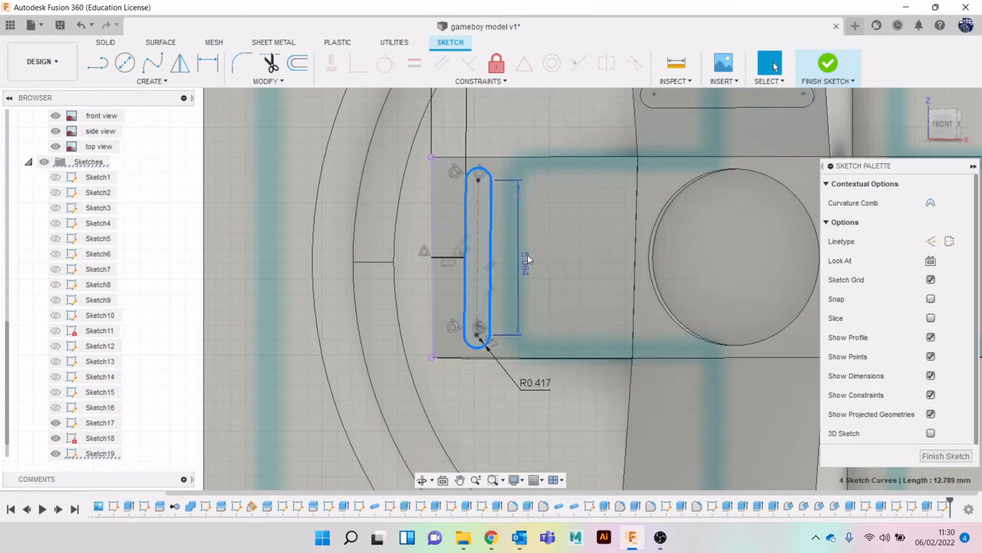
pyautogui.press('m')
pyautogui.moveTo(527, 257); pyautogui.dragTo(587, 260)
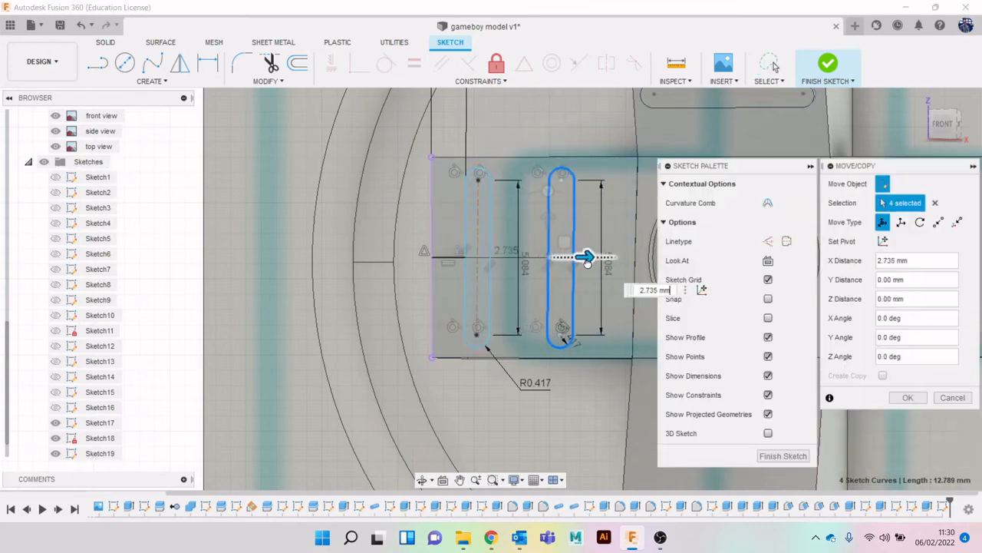
pyautogui.scroll(-1, 602, 292)
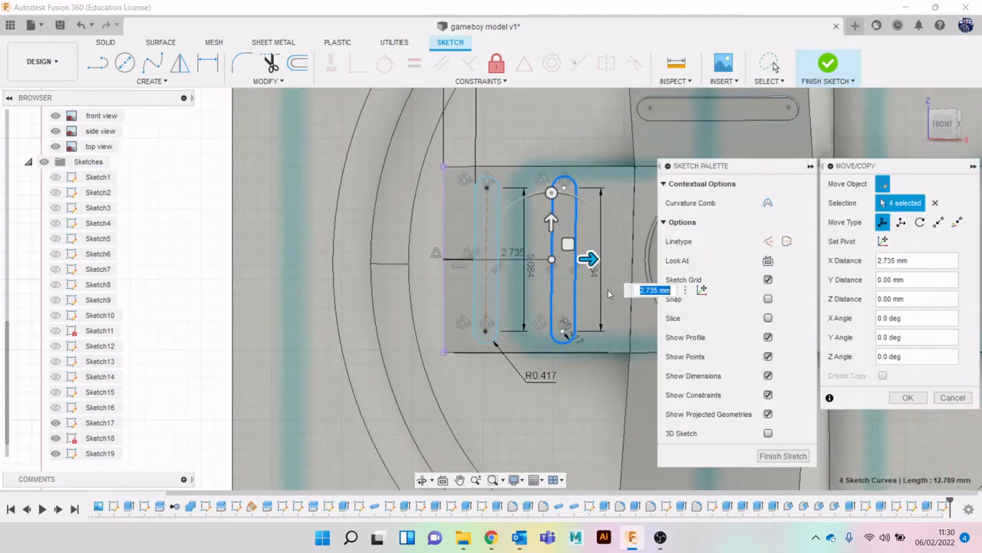
pyautogui.click(908, 397)
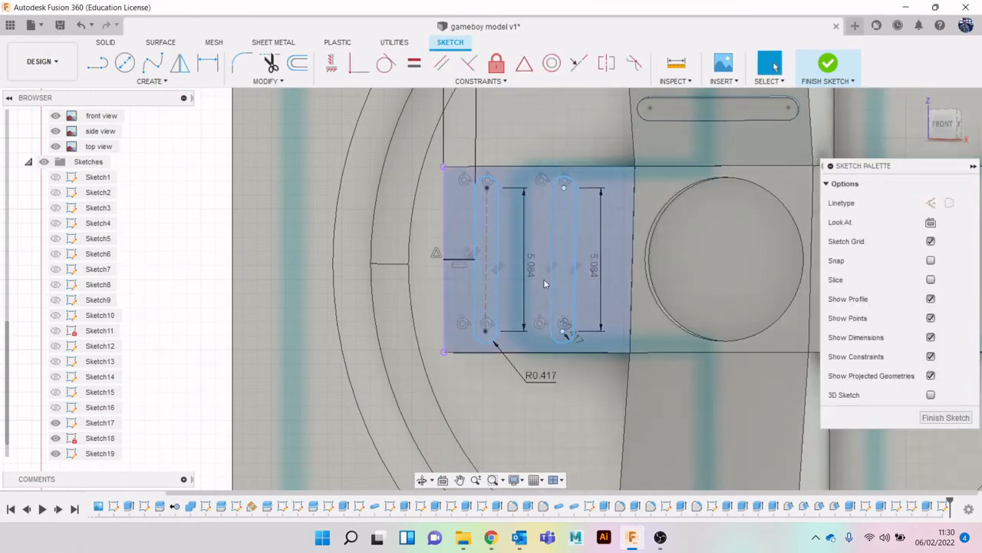
# Dimension the gap between the facing sides of the left arm's two slots to 2 mm.
pyautogui.press('l')
pyautogui.click(551, 272)
pyautogui.keyDown('shift'); pyautogui.click(500, 265); pyautogui.keyUp('shift')
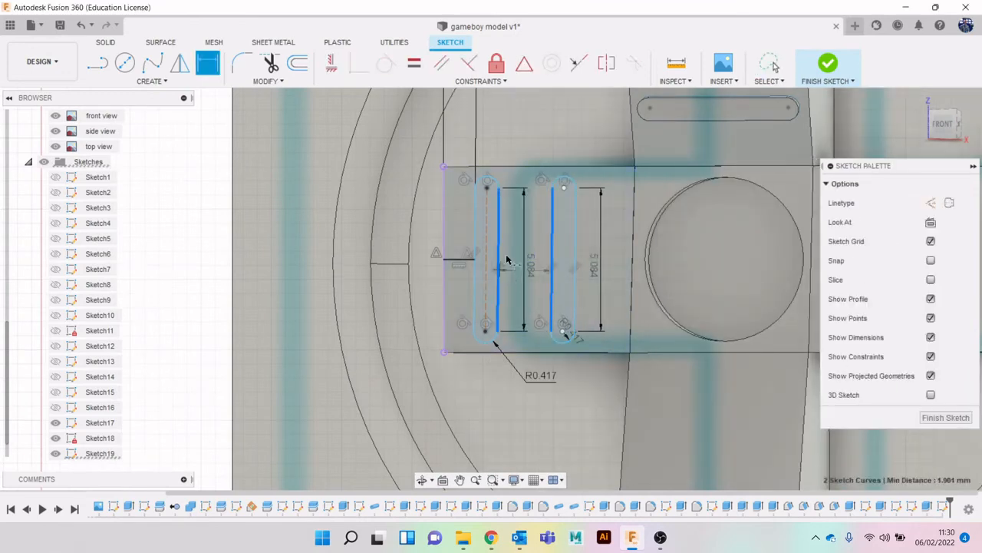
pyautogui.click(541, 155)
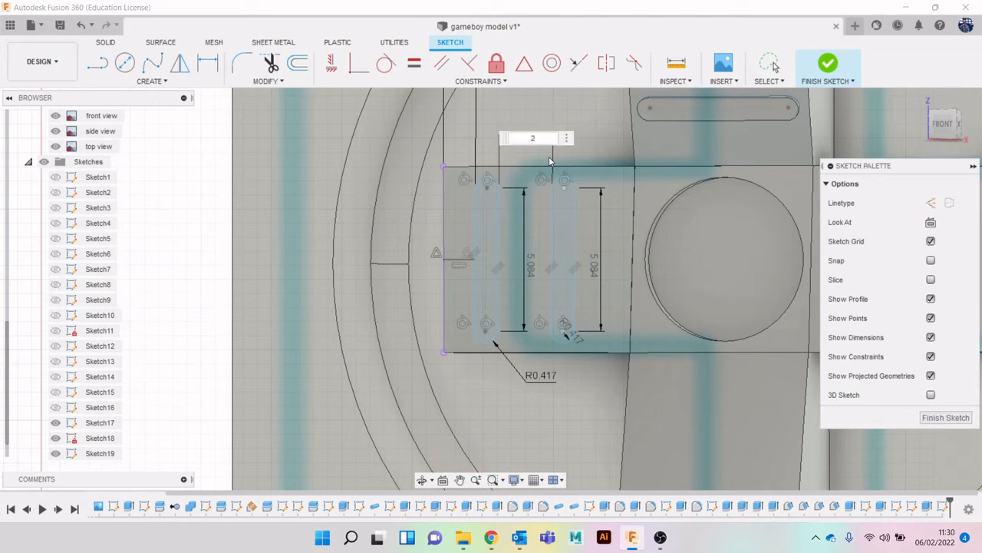
pyautogui.press('Return')
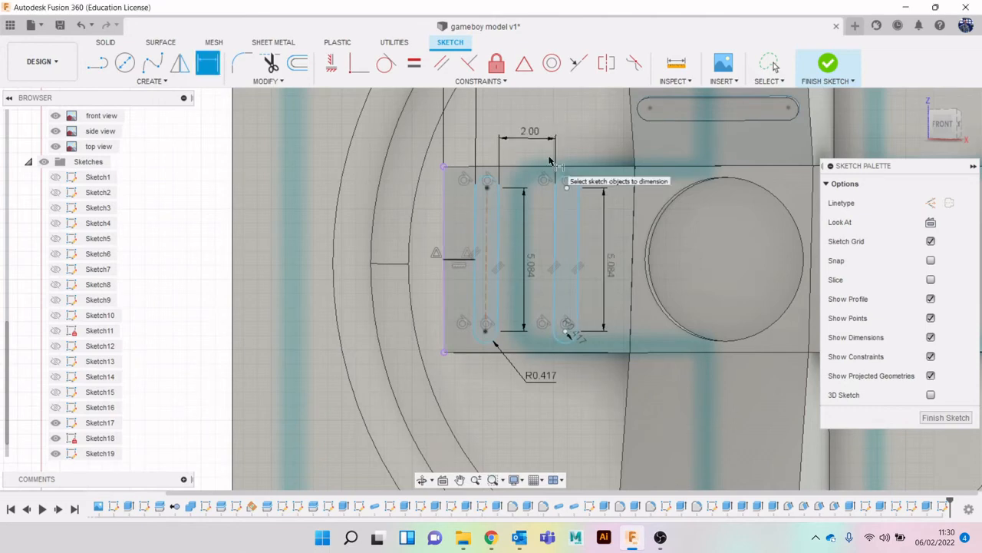
pyautogui.scroll(-1, 550, 230)
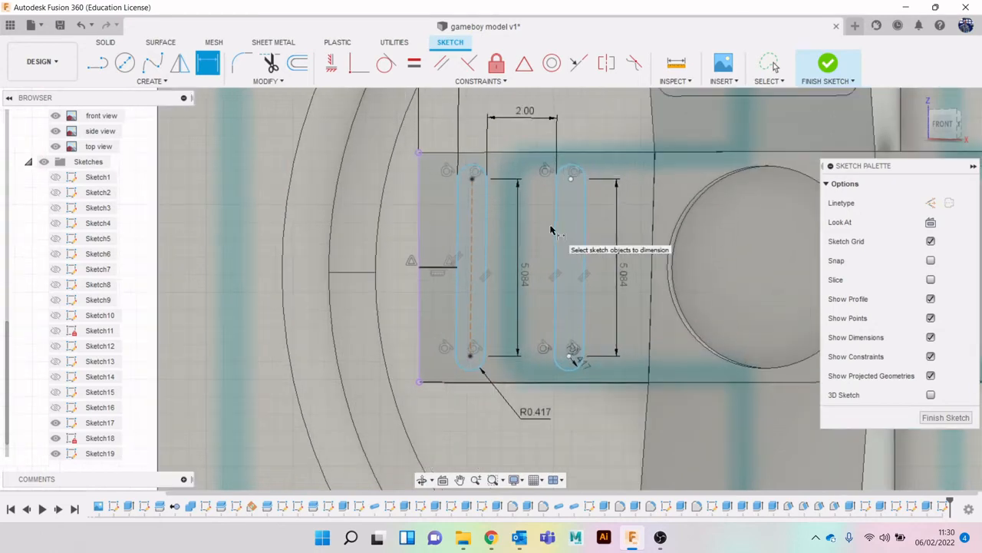
pyautogui.scroll(-2, 550, 230)
pyautogui.scroll(3, 544, 244)
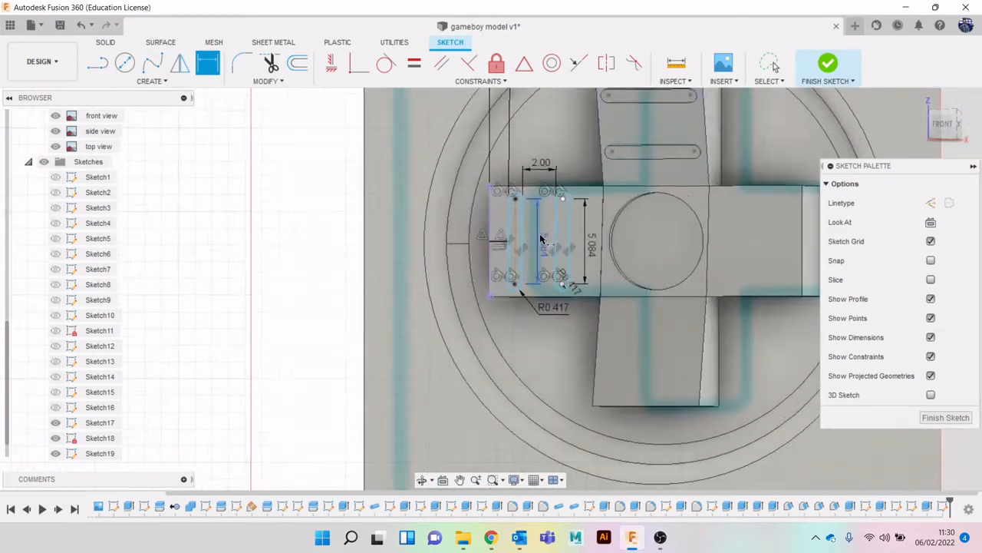
pyautogui.press('e')
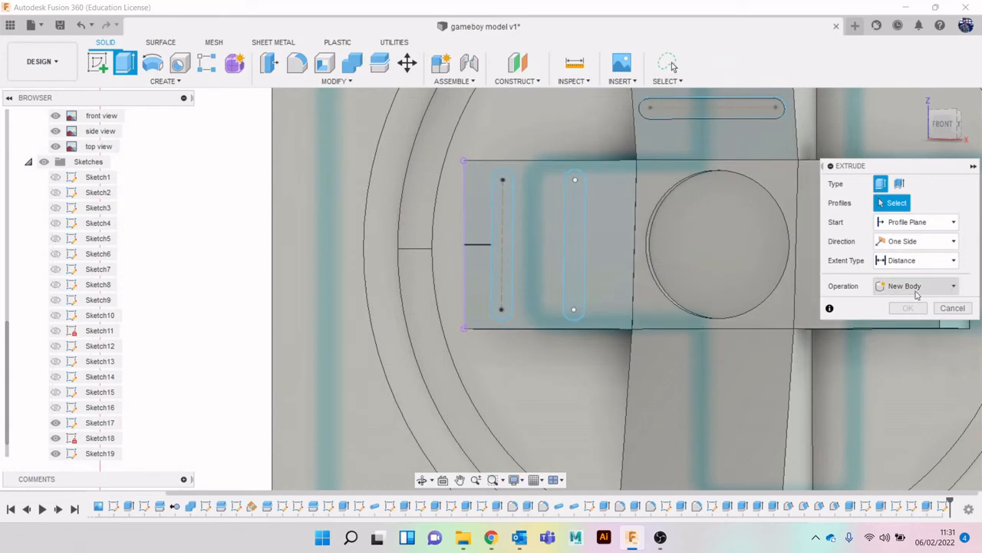
pyautogui.click(951, 308)
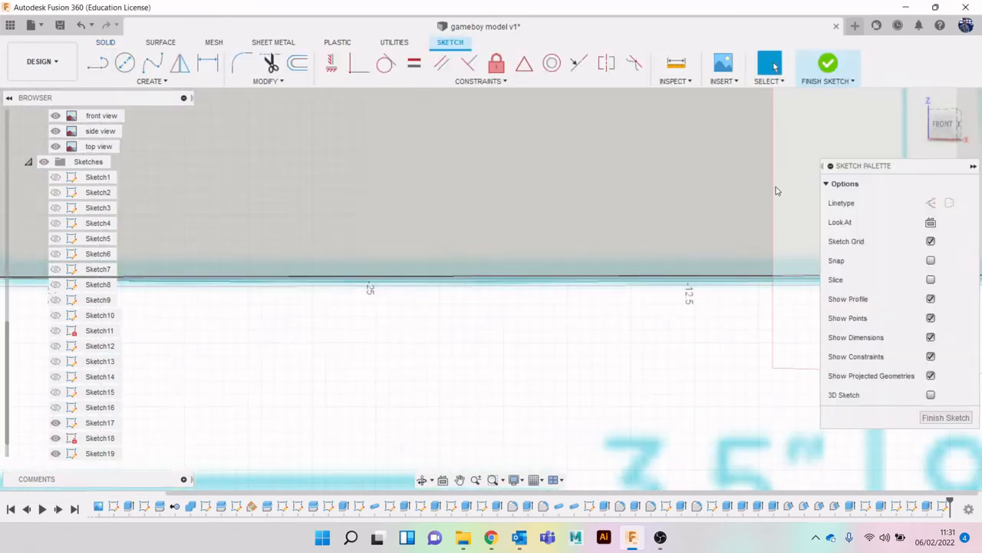
# Finish the sketch and extrude both slot profiles on the left arm 0.2 mm outward, joined to the D-pad.
pyautogui.click(956, 421)
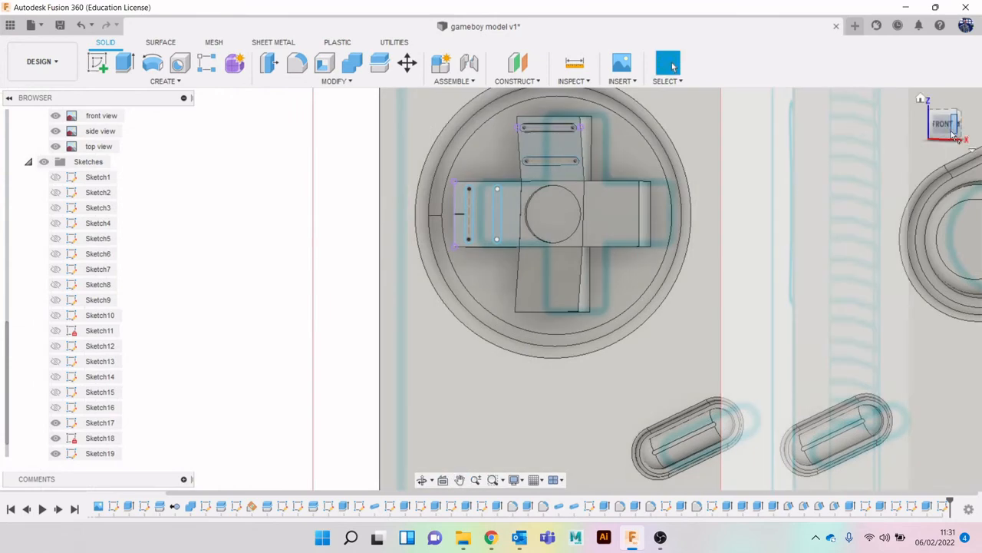
pyautogui.moveTo(950, 130); pyautogui.dragTo(940, 106)
pyautogui.moveTo(683, 107); pyautogui.dragTo(676, 360, button='middle')
pyautogui.scroll(2, 523, 204)
pyautogui.scroll(2, 522, 203)
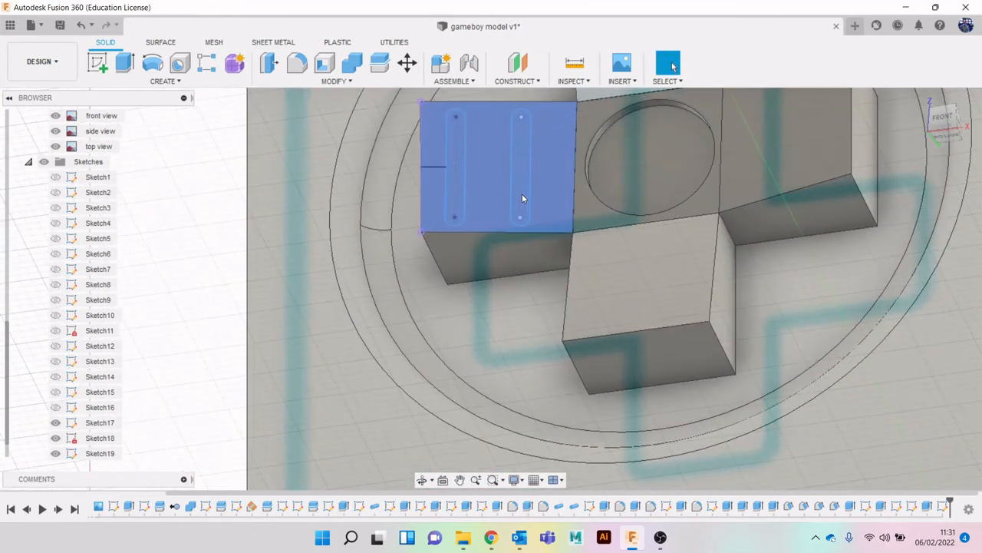
pyautogui.press('e')
pyautogui.click(517, 175)
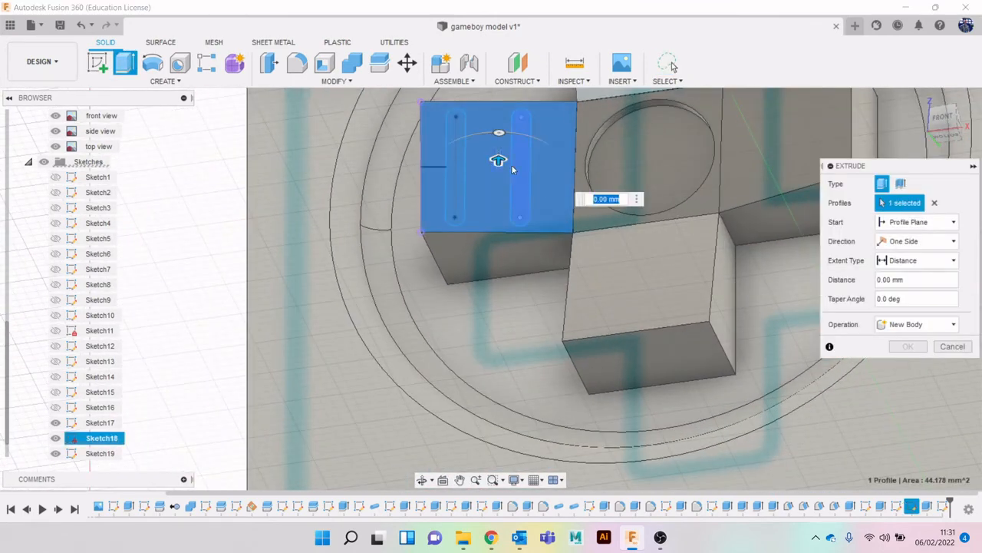
pyautogui.click(524, 175)
pyautogui.click(503, 170)
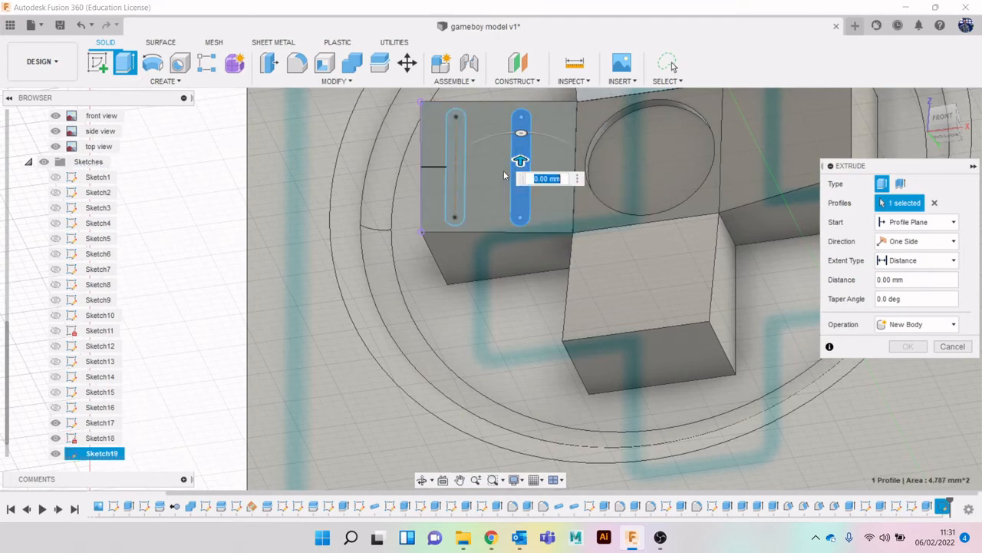
pyautogui.click(452, 181)
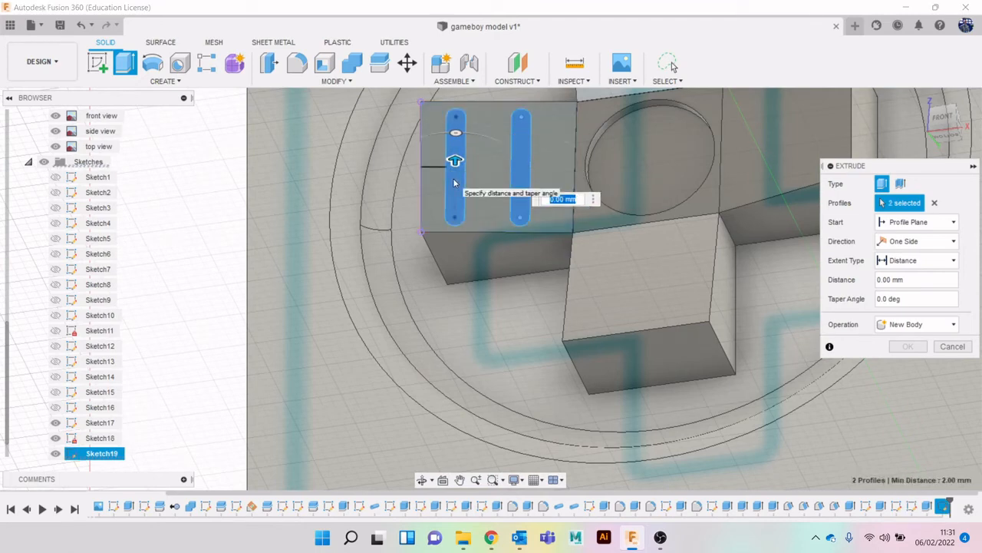
pyautogui.write('2')
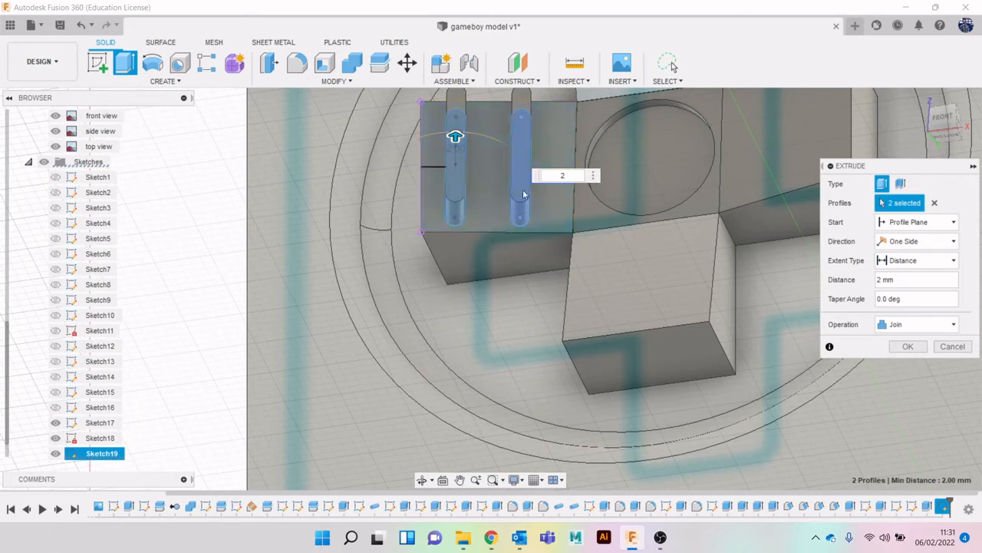
pyautogui.scroll(-1, 616, 182)
pyautogui.moveTo(617, 181); pyautogui.dragTo(655, 290, button='middle')
pyautogui.scroll(3, 583, 258)
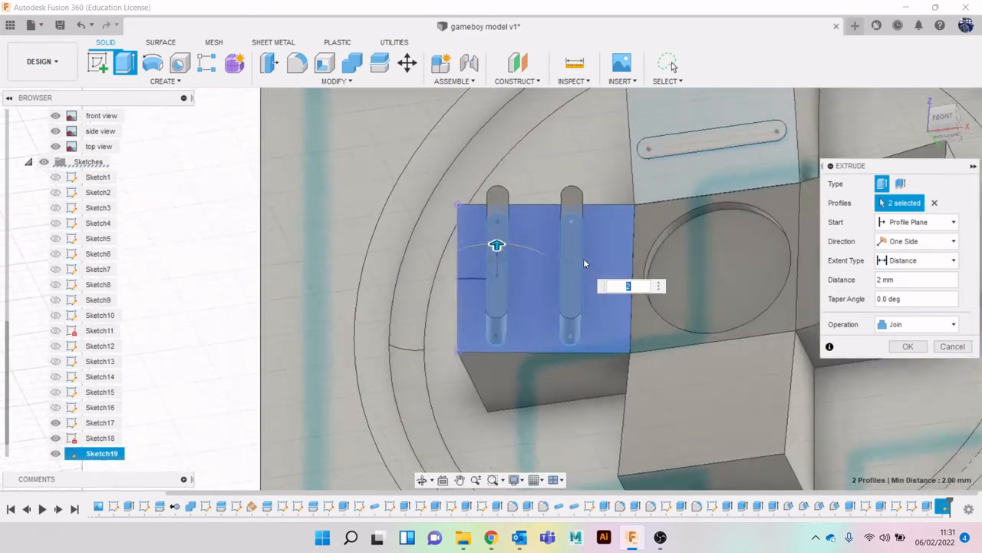
pyautogui.write('.2')
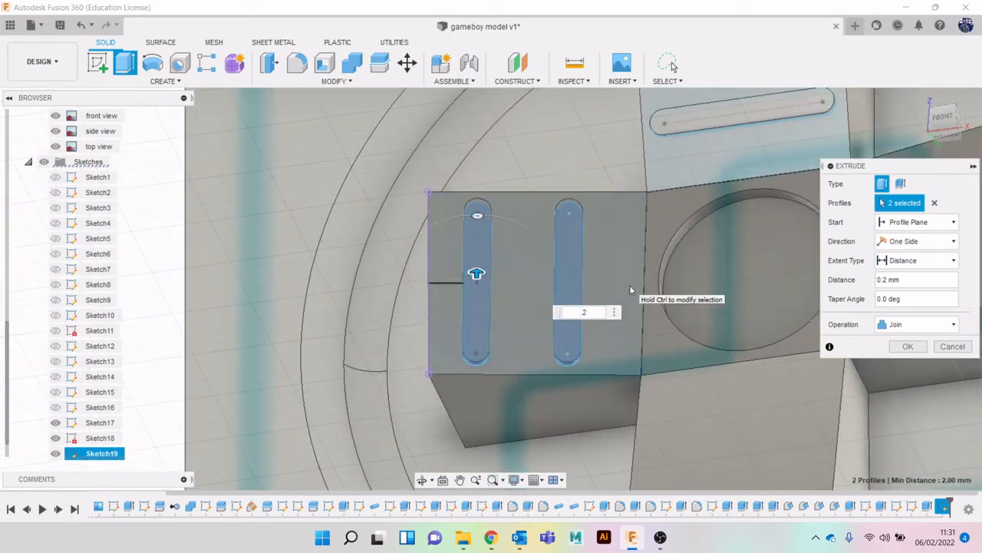
pyautogui.press('Return')
# Circular-pattern the left arm's slot extrusion feature around the centre circle's axis with full angular spacing and a quantity of 4.
pyautogui.scroll(-4, 630, 290)
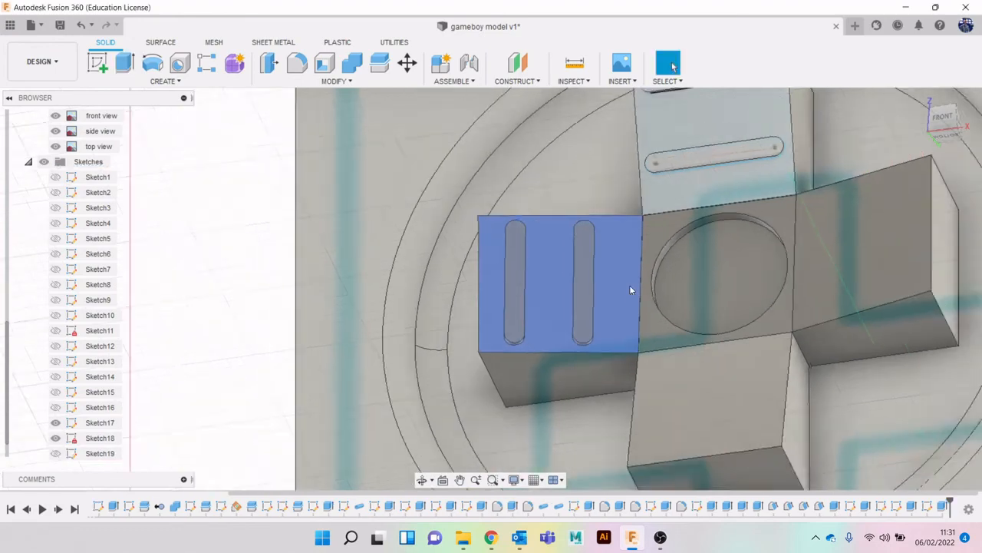
pyautogui.moveTo(844, 271); pyautogui.dragTo(748, 232, button='middle')
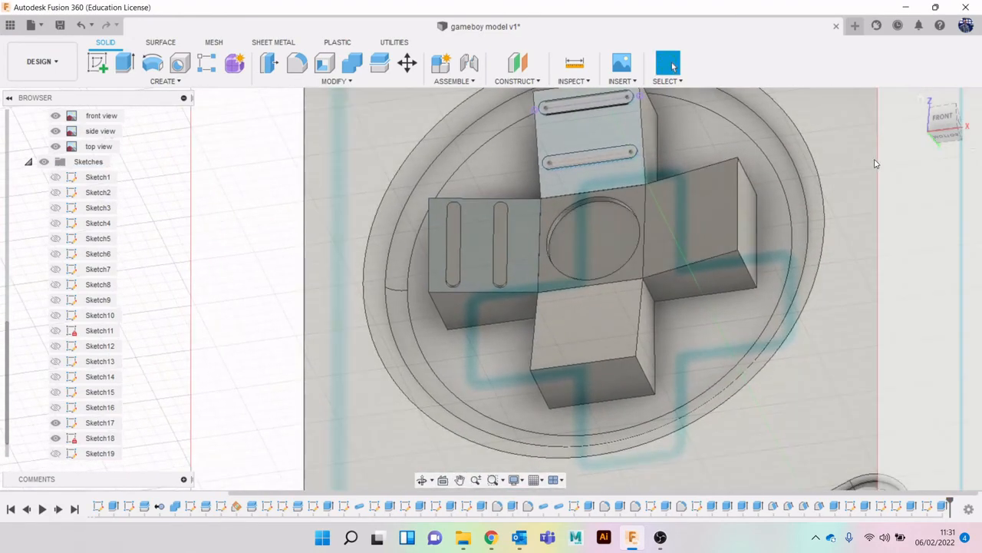
pyautogui.click(935, 128)
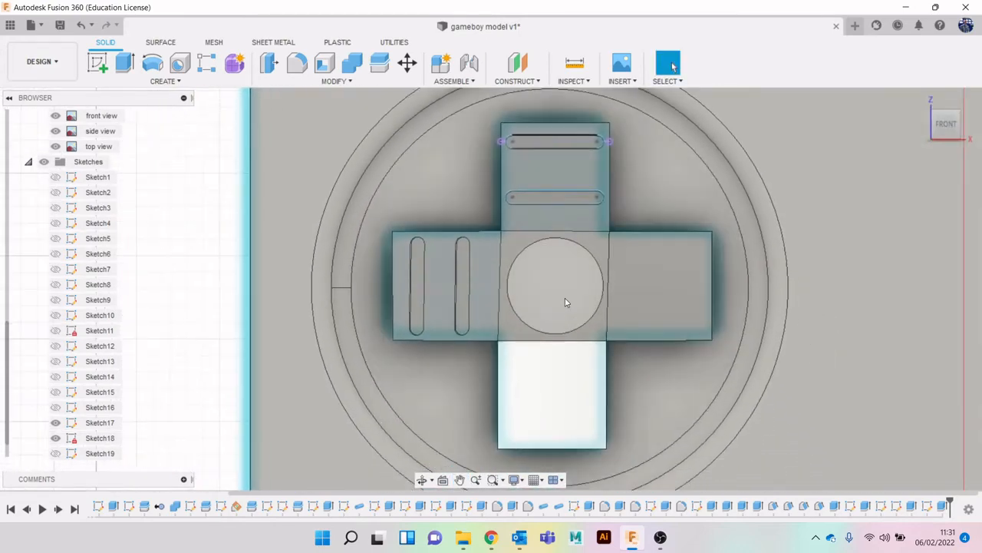
pyautogui.click(166, 81)
pyautogui.moveTo(140, 366)
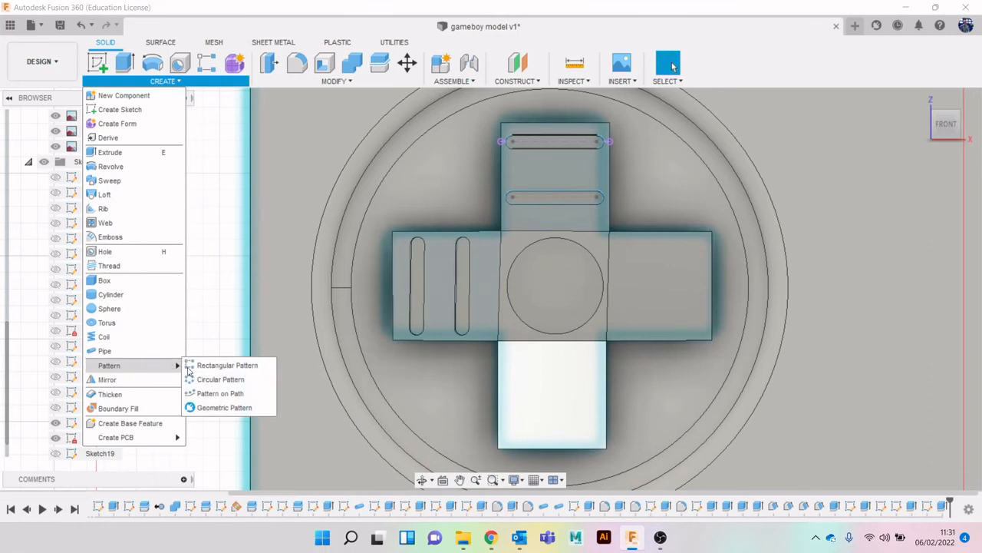
pyautogui.click(222, 377)
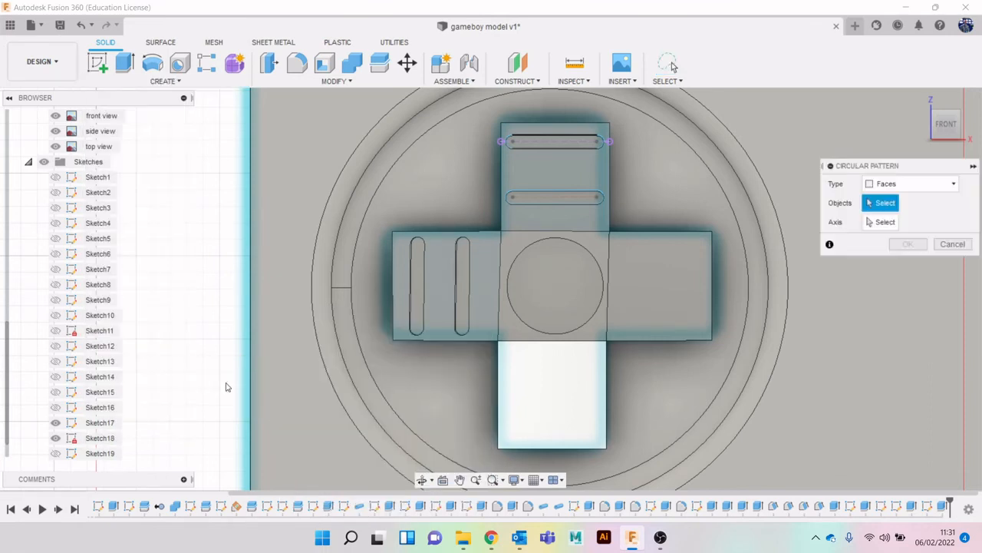
pyautogui.click(921, 184)
pyautogui.click(917, 229)
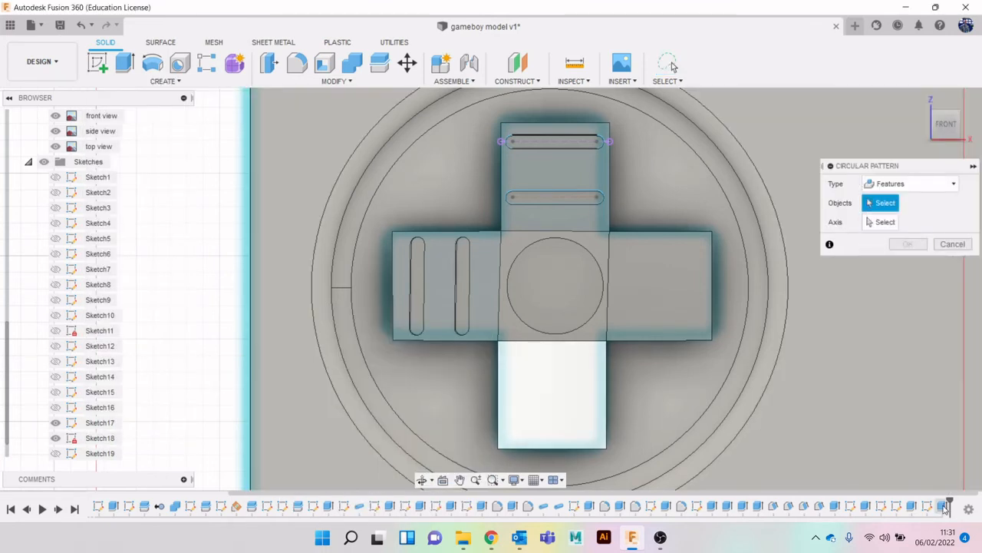
pyautogui.click(945, 506)
pyautogui.click(908, 223)
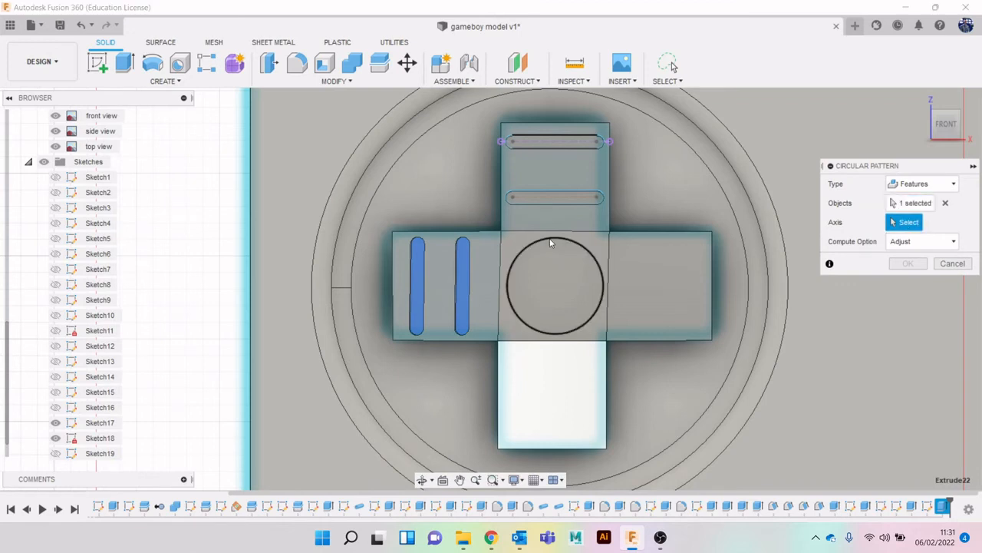
pyautogui.click(571, 261)
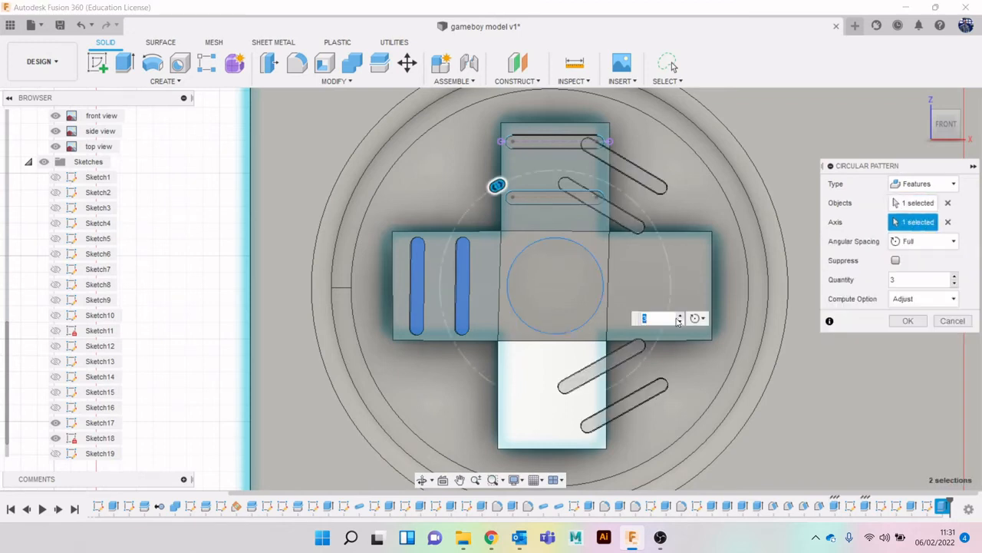
pyautogui.click(679, 315)
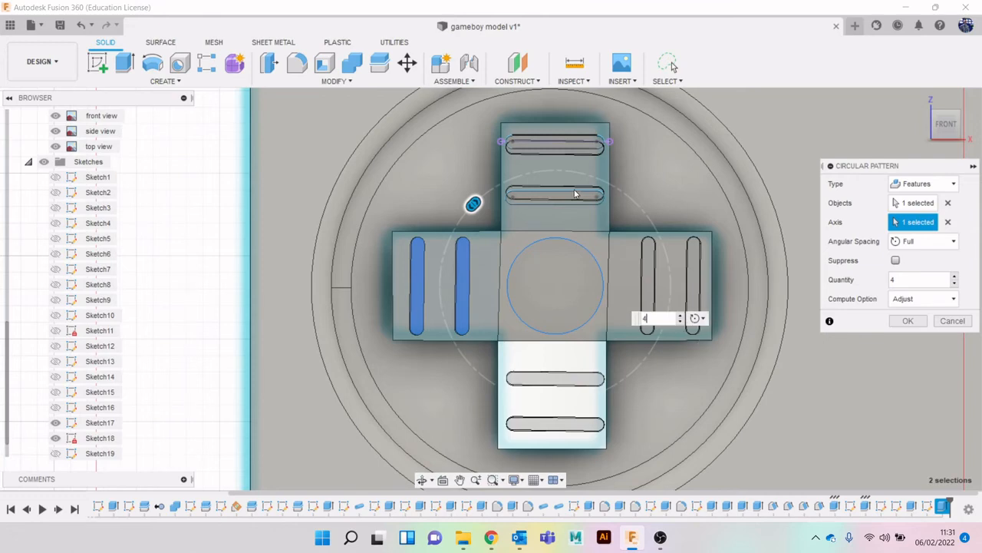
pyautogui.click(907, 321)
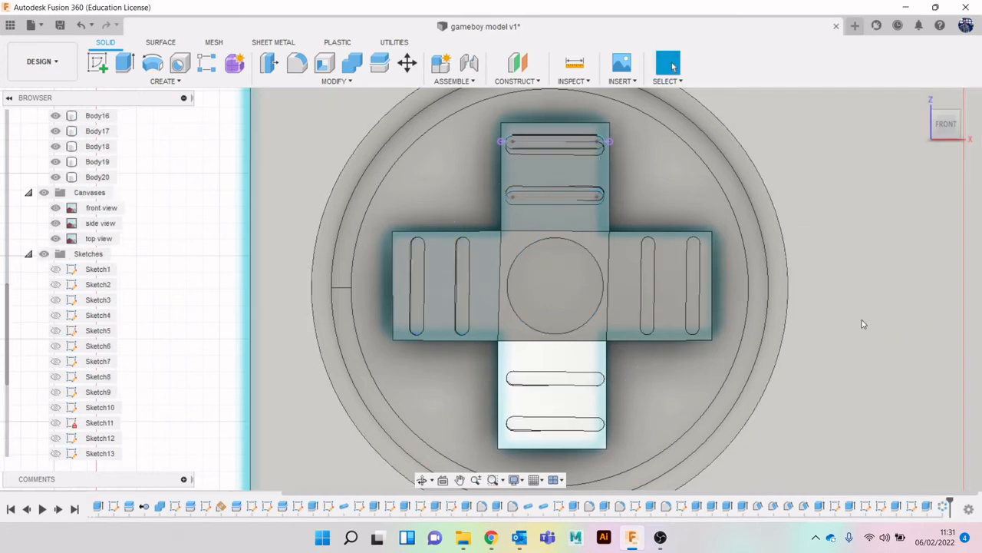
# Delete the original slot extrusion feature on the D-pad's upper arm from the design history.
pyautogui.rightClick(897, 507)
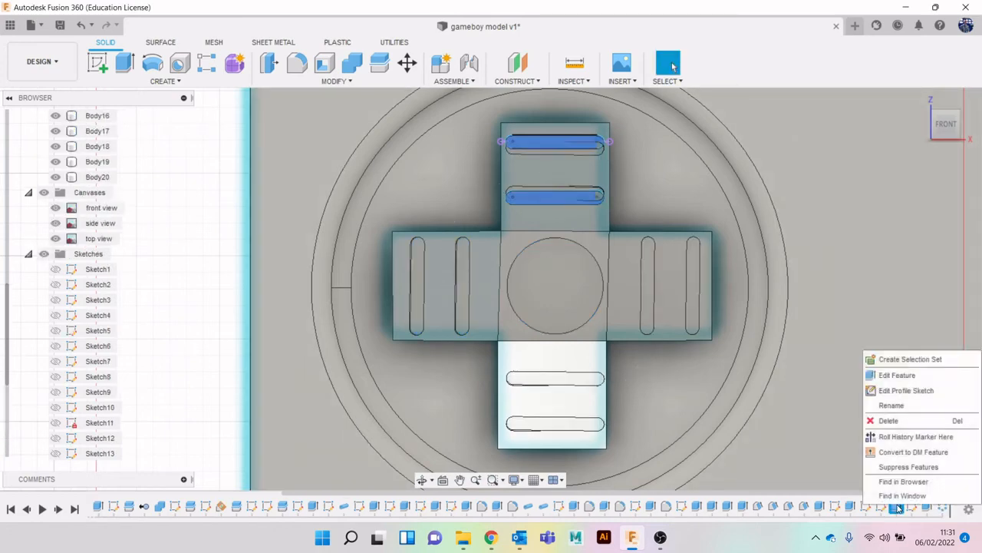
pyautogui.click(895, 420)
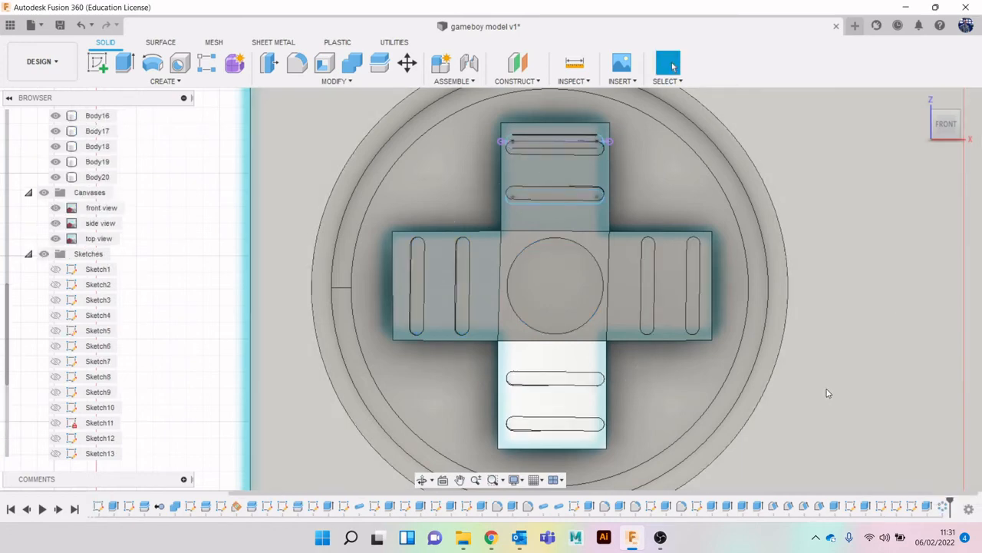
pyautogui.moveTo(946, 130); pyautogui.dragTo(940, 103)
pyautogui.moveTo(826, 203); pyautogui.dragTo(792, 385, button='middle')
pyautogui.scroll(-1, 781, 355)
pyautogui.moveTo(753, 275); pyautogui.dragTo(745, 368, button='middle')
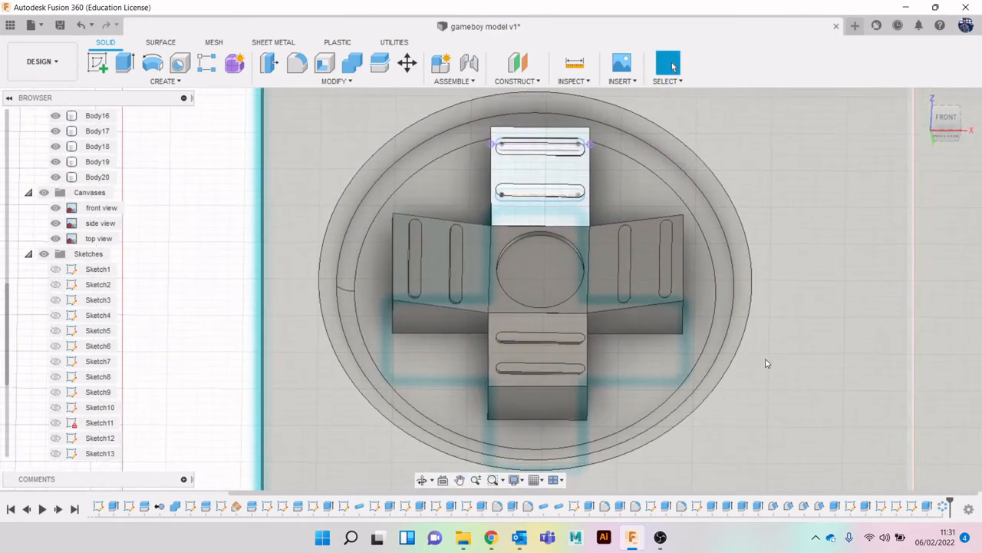
# Hide Sketch17 and Sketch18 so their slot outlines no longer overlay the D-pad.
pyautogui.scroll(-3, 77, 337)
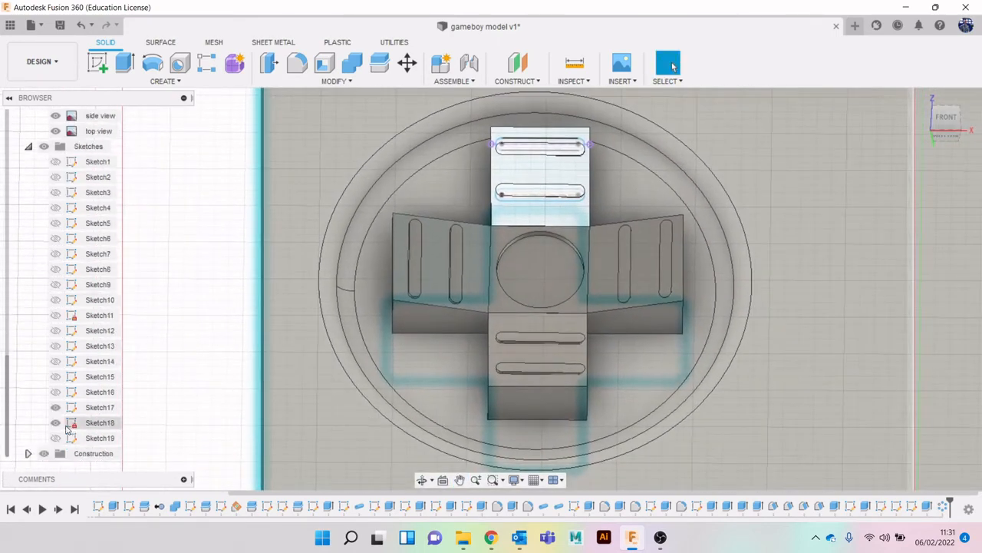
pyautogui.click(55, 407)
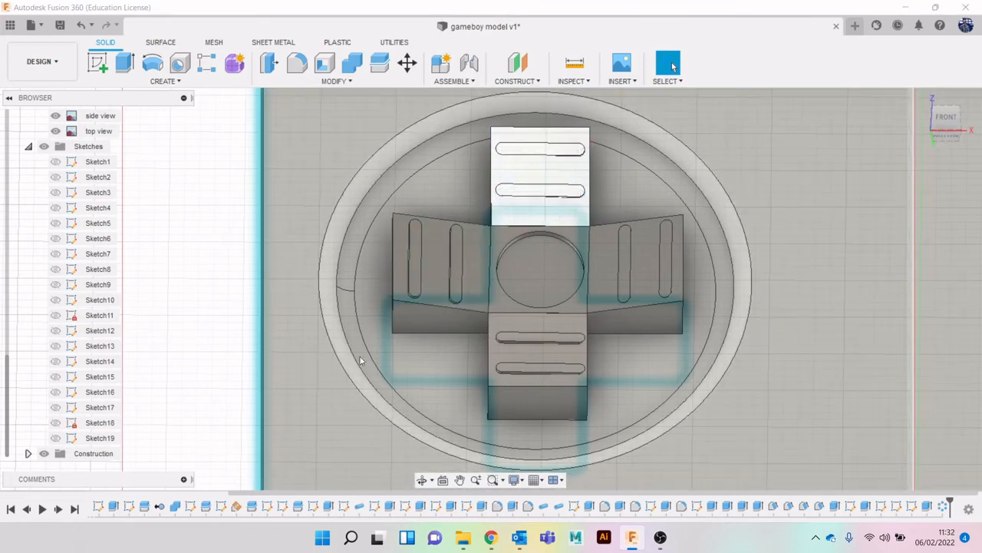
pyautogui.scroll(-1, 399, 346)
pyautogui.scroll(-1, 384, 307)
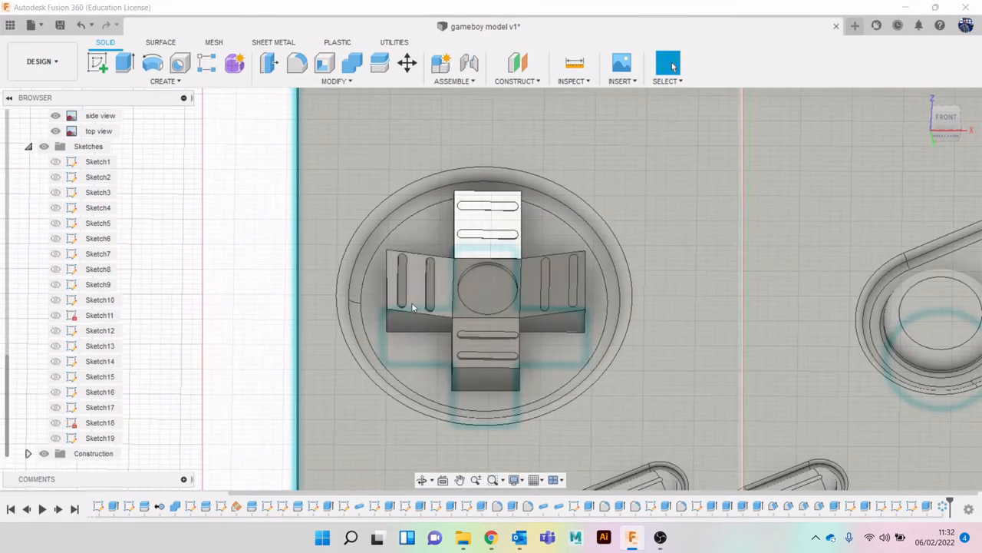
pyautogui.scroll(2, 412, 307)
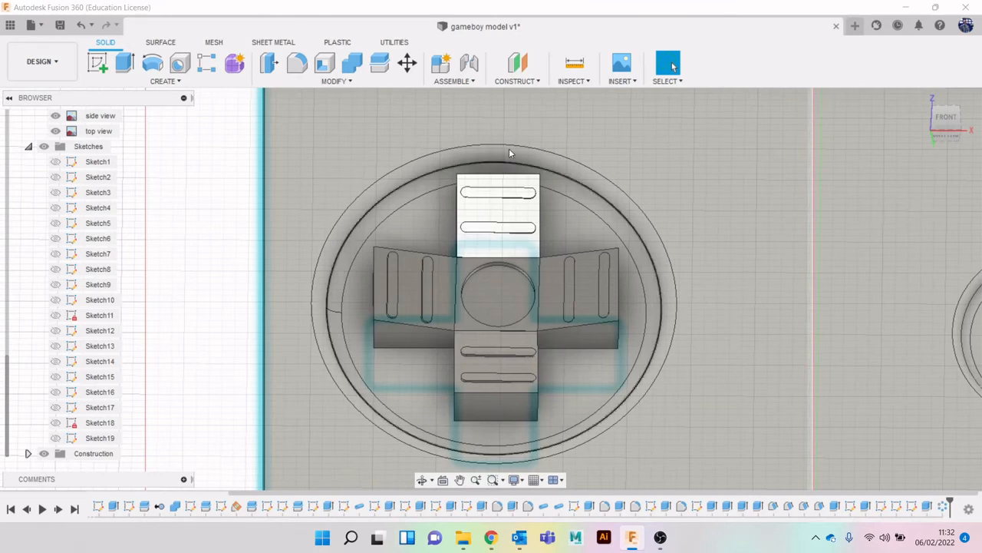
# Start a Fillet on the D-pad with the end, upper and lower edges of the left arm's front face.
pyautogui.click(291, 66)
pyautogui.scroll(3, 466, 160)
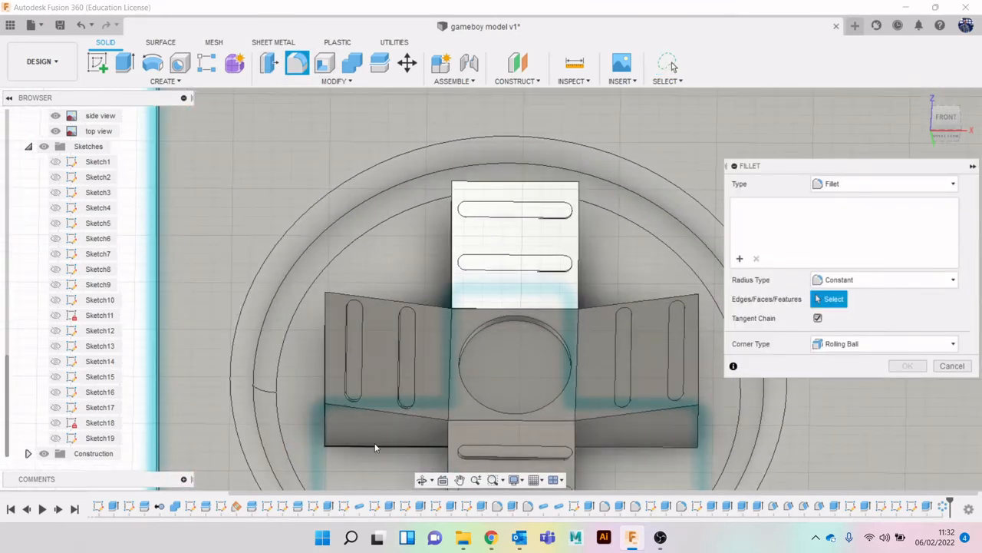
pyautogui.click(372, 412)
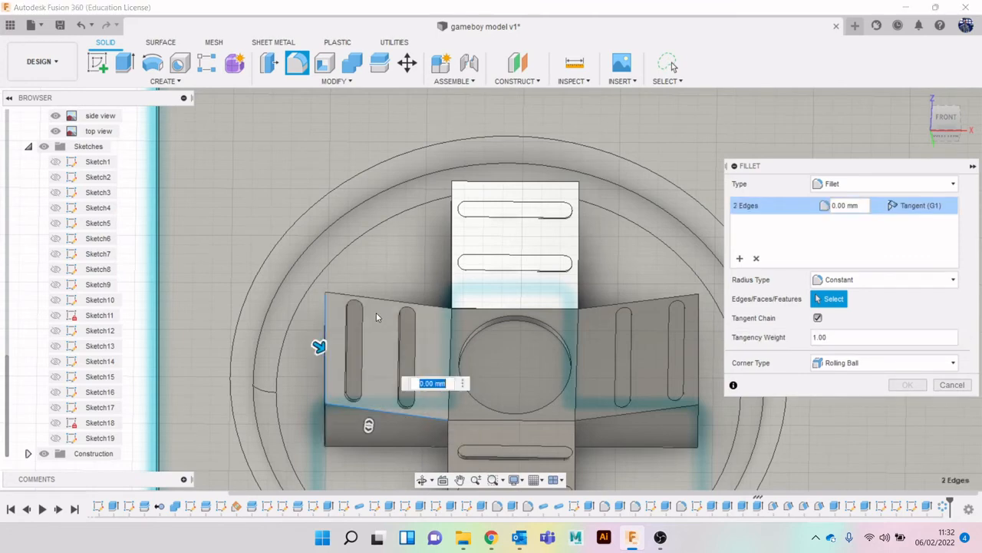
pyautogui.click(380, 300)
pyautogui.moveTo(418, 307); pyautogui.dragTo(359, 355, button='middle')
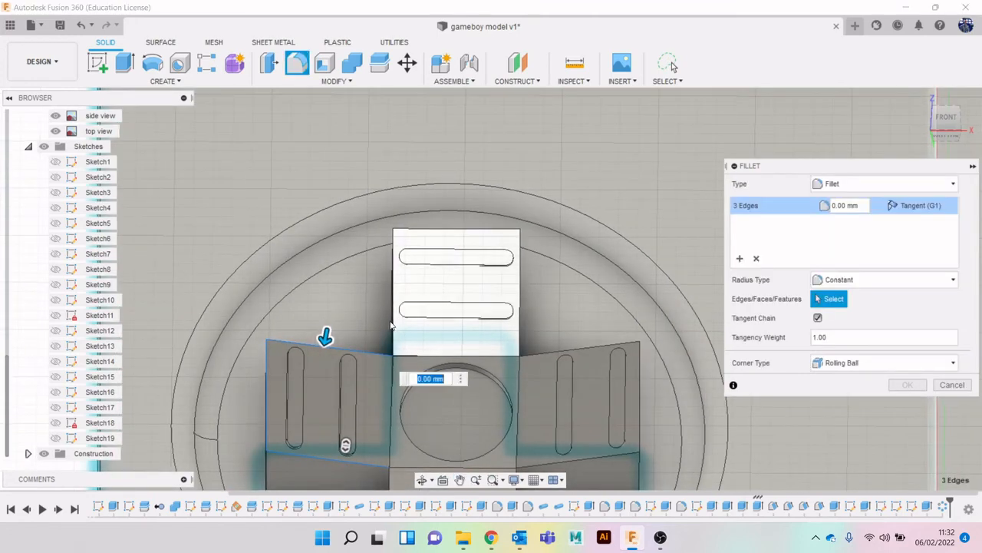
# Add the outer edges of the upper and right arms' front faces to the fillet selection.
pyautogui.click(390, 325)
pyautogui.click(423, 229)
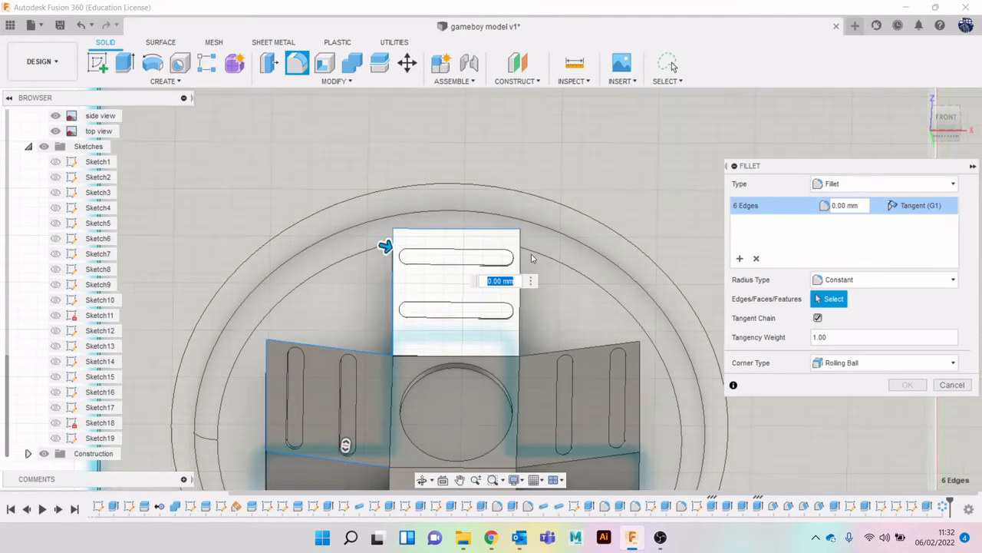
pyautogui.click(521, 261)
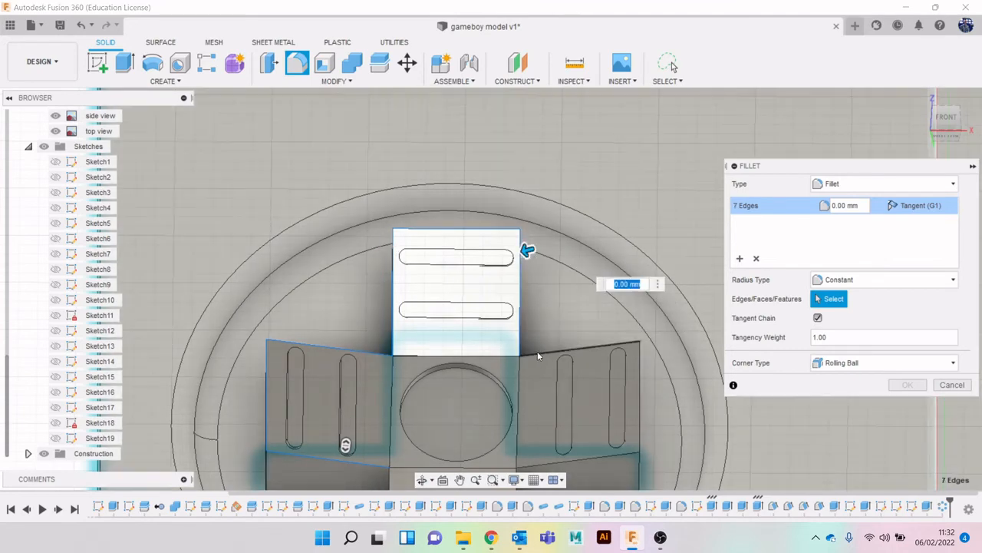
pyautogui.click(539, 354)
pyautogui.click(639, 411)
pyautogui.click(624, 456)
pyautogui.moveTo(609, 439); pyautogui.dragTo(590, 345, button='middle')
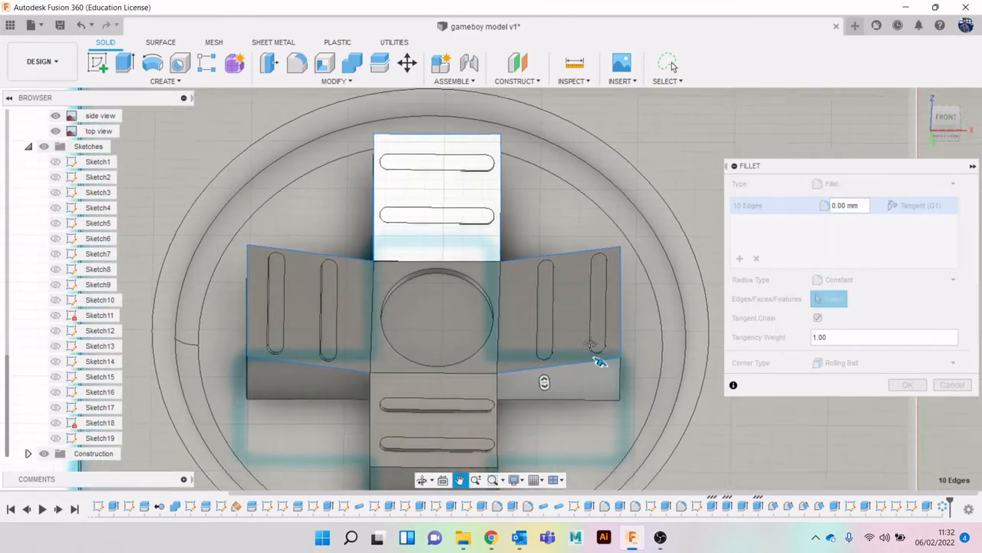
# Add the two side edges and the end edge of the lower arm's front face to the fillet selection.
pyautogui.click(495, 351)
pyautogui.click(460, 397)
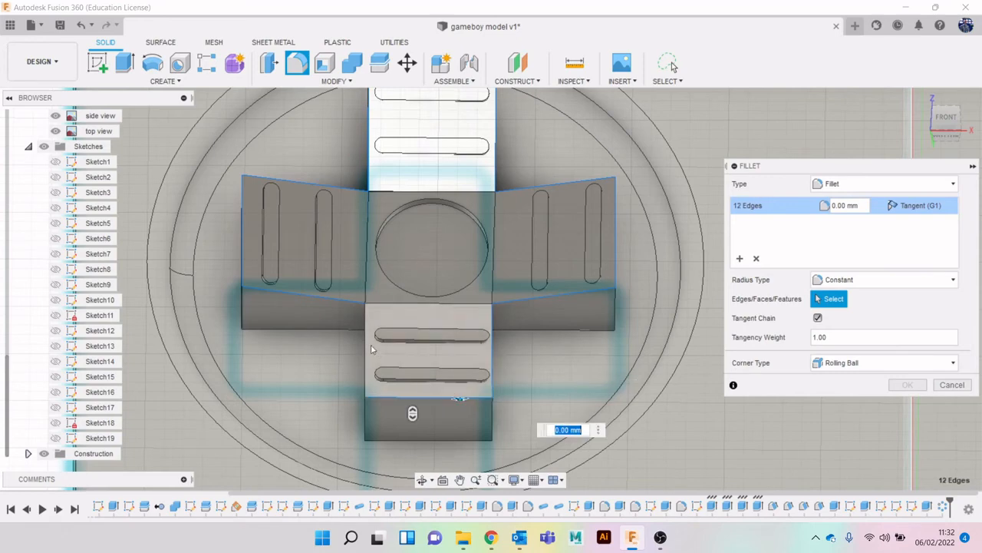
pyautogui.click(364, 341)
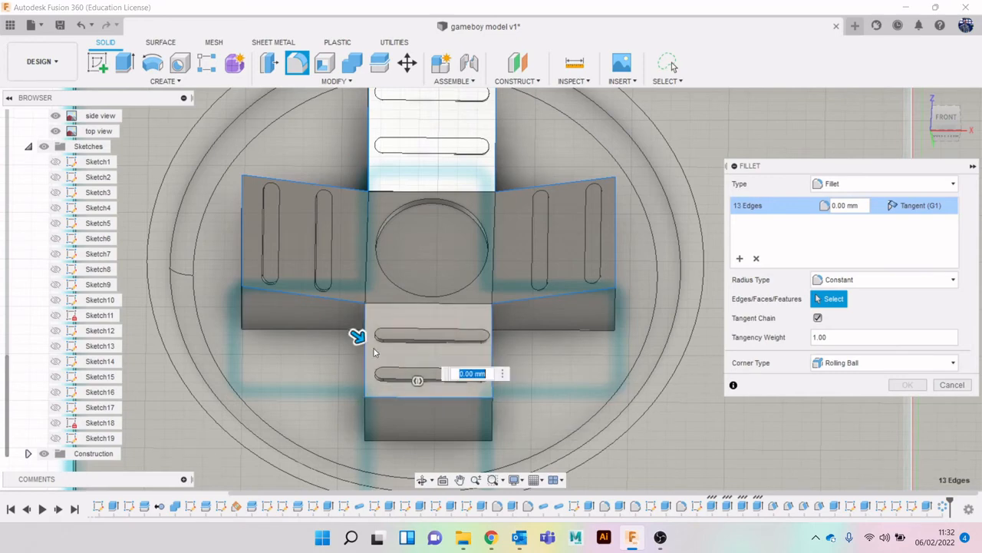
# Add the lower rear edges and lower outer corner edges of the left, lower and right arms to the fillet selection.
pyautogui.click(244, 307)
pyautogui.click(259, 328)
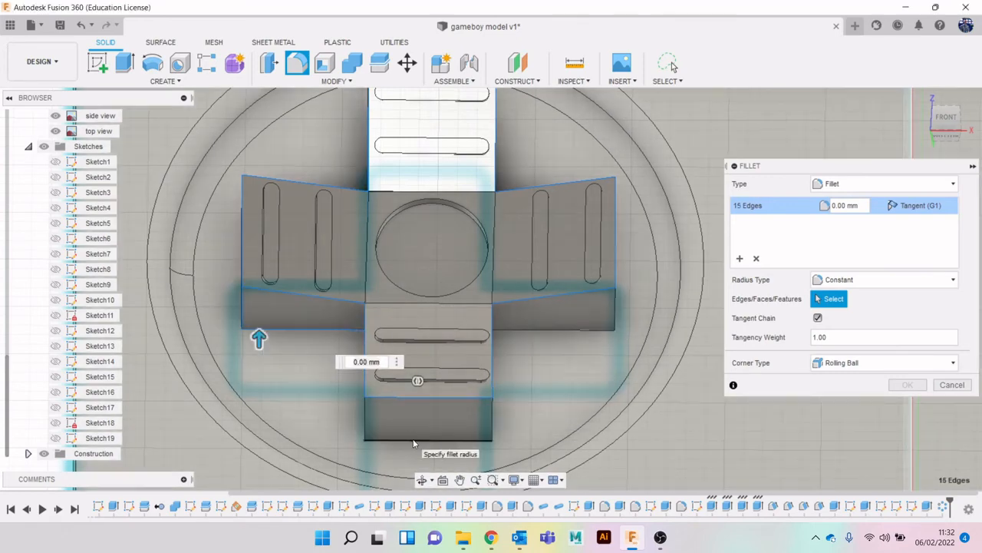
pyautogui.click(413, 441)
pyautogui.click(365, 419)
pyautogui.click(492, 421)
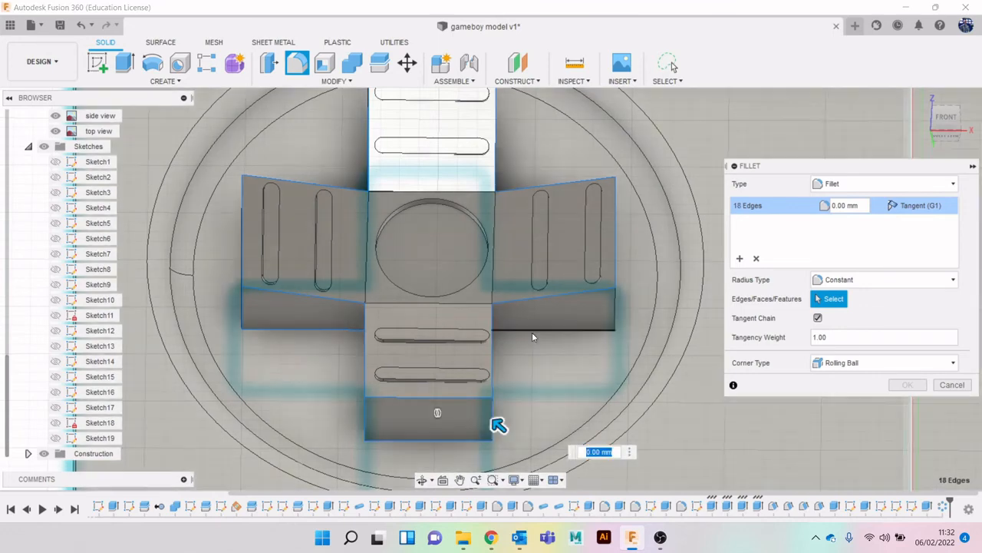
pyautogui.click(532, 330)
pyautogui.click(615, 310)
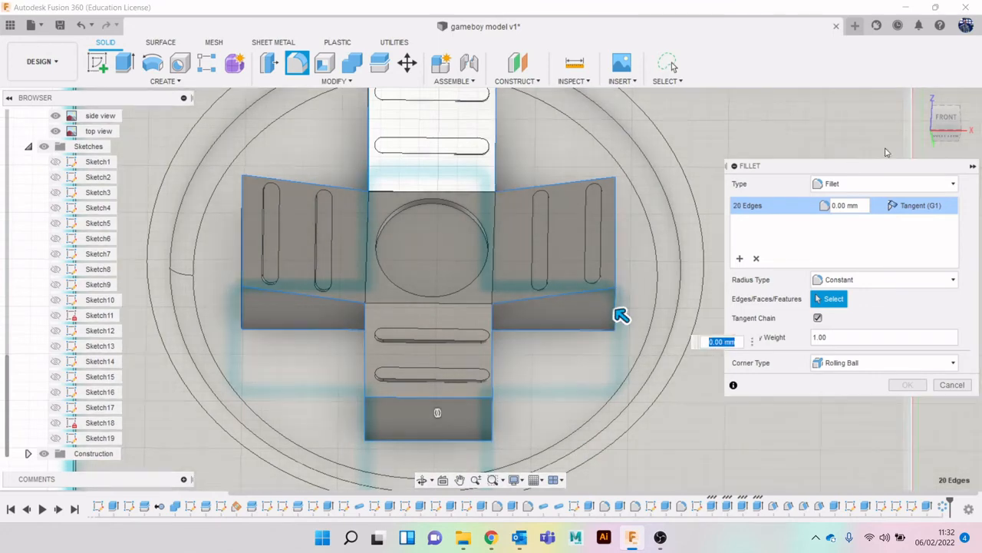
# Add the lower arm's two rear side edges and its inner corner edges with the left and right arms to the fillet.
pyautogui.keyDown('shift'); pyautogui.moveTo(885, 152); pyautogui.dragTo(637, 222, button='middle'); pyautogui.keyUp('shift')
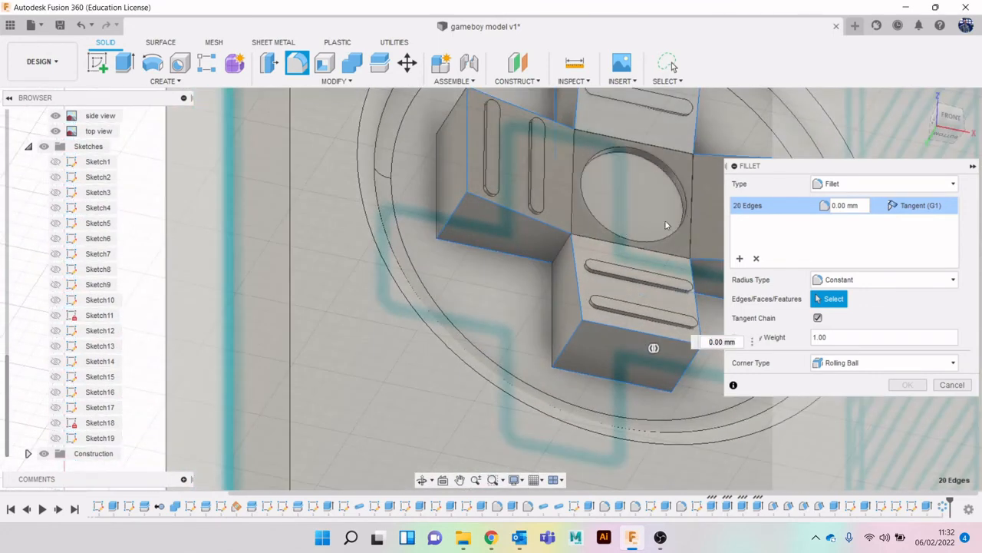
pyautogui.click(561, 245)
pyautogui.click(554, 291)
pyautogui.moveTo(554, 291); pyautogui.dragTo(497, 310, button='middle')
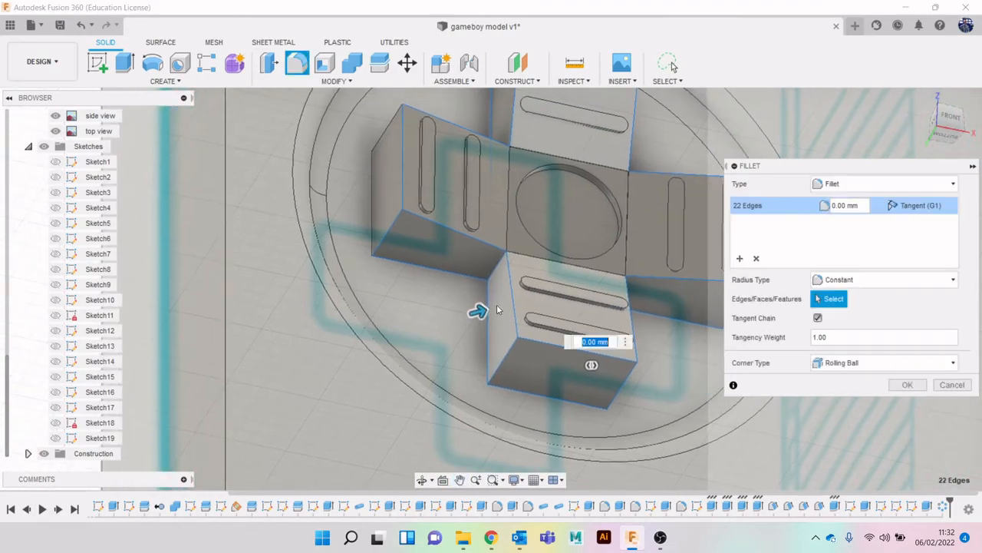
pyautogui.moveTo(951, 125); pyautogui.dragTo(926, 124)
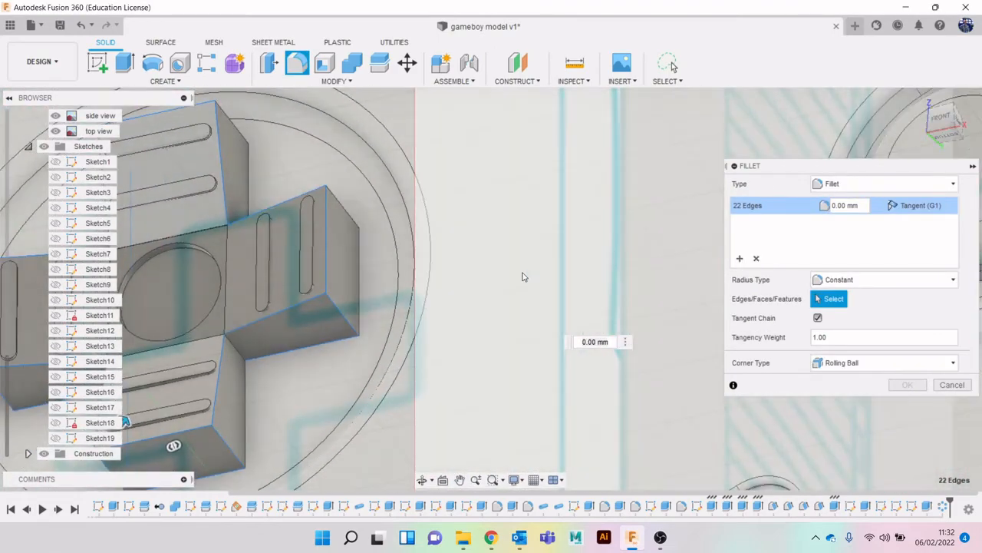
pyautogui.click(241, 351)
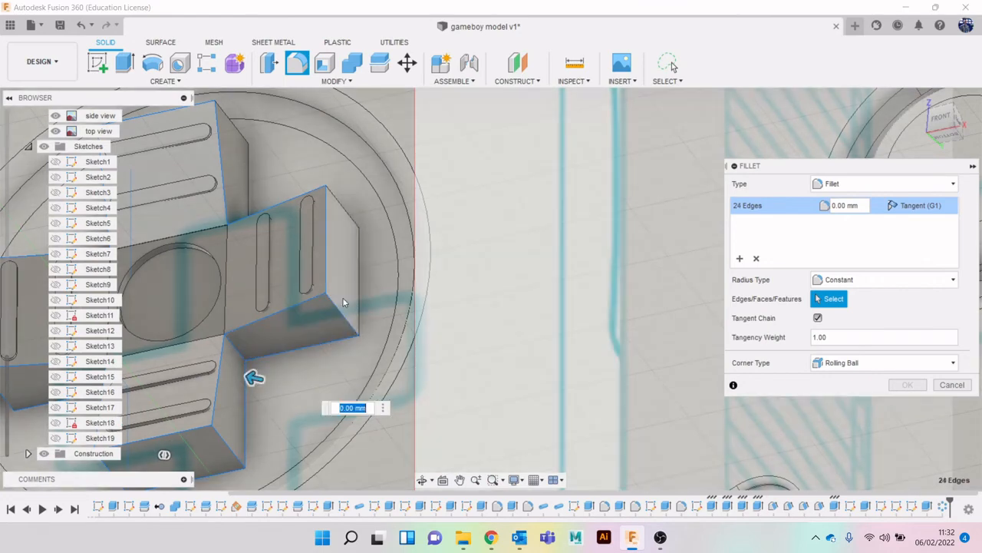
# Add the right arm's rear end and upper corner edges and the upper arm's right rear and corner edges to the fillet.
pyautogui.click(358, 259)
pyautogui.click(354, 221)
pyautogui.moveTo(336, 212); pyautogui.dragTo(472, 281, button='middle')
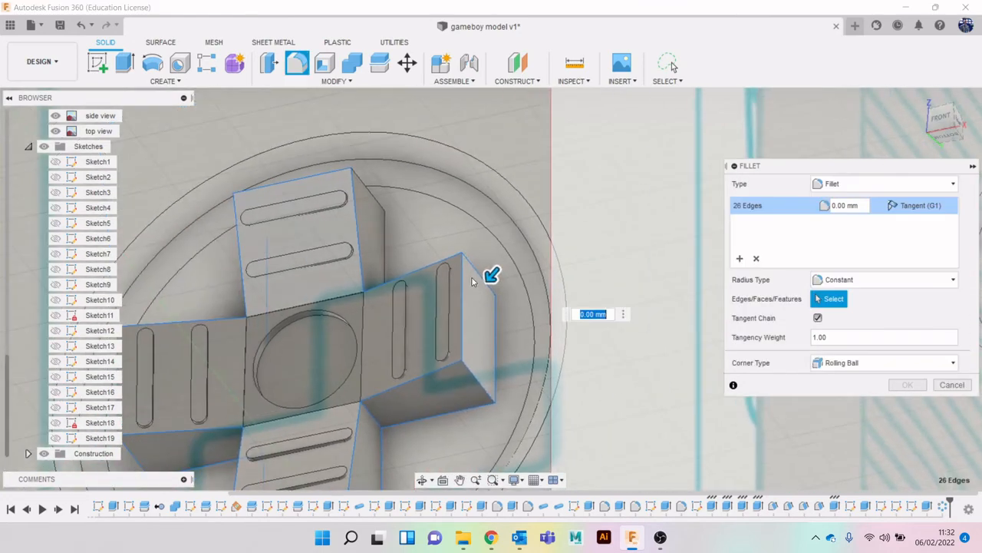
pyautogui.click(384, 245)
pyautogui.click(372, 189)
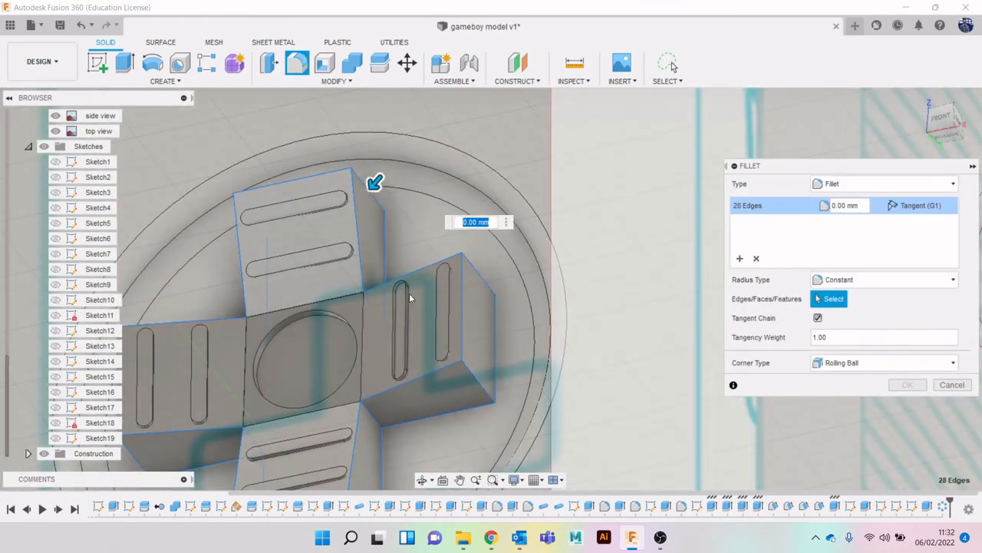
# Add the hidden rear upper edges of the right and left arms to the fillet selection.
pyautogui.click(422, 309)
pyautogui.moveTo(429, 309); pyautogui.dragTo(607, 322, button='middle')
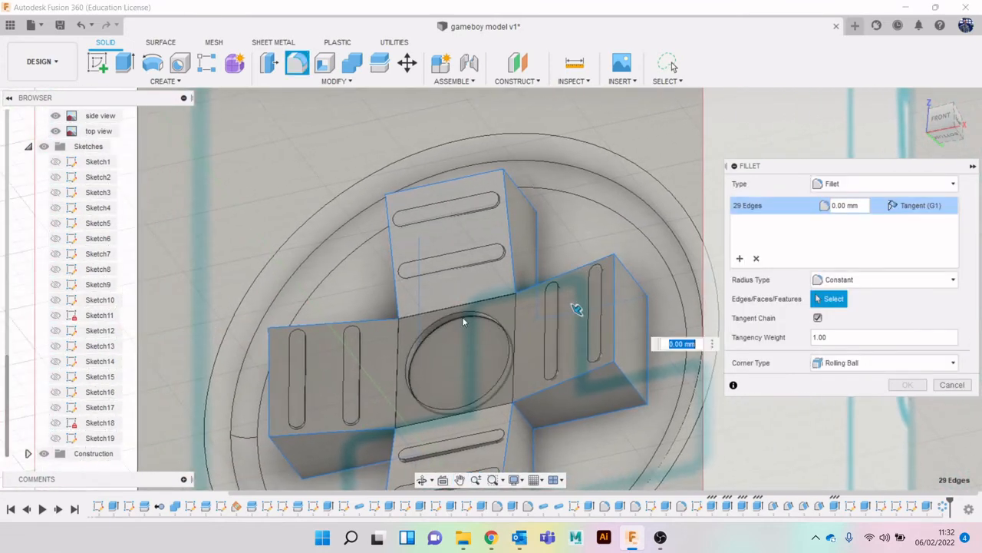
pyautogui.click(375, 354)
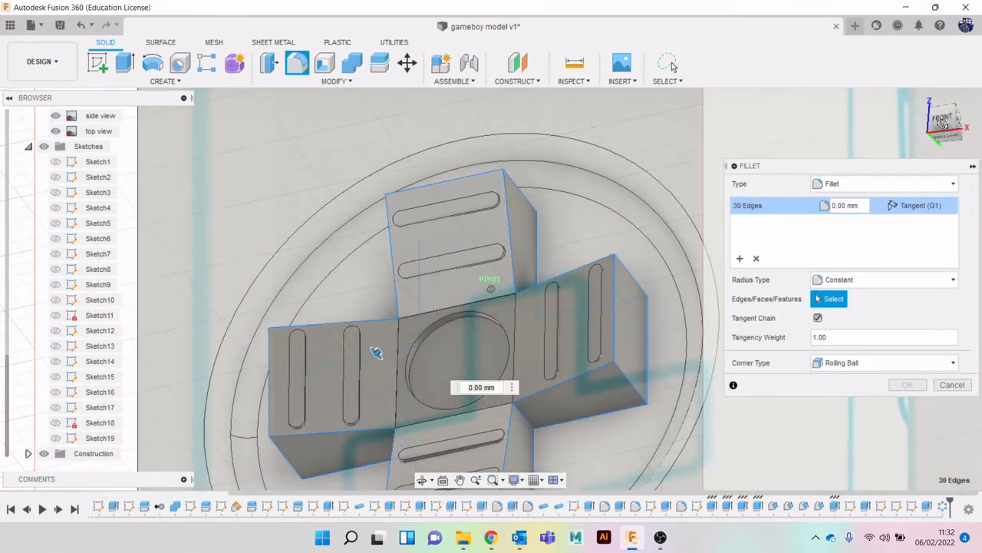
# Add the upper arm's left corner edge and the left arm's rear end and upper corner edges to the fillet selection.
pyautogui.moveTo(942, 124); pyautogui.dragTo(956, 137)
pyautogui.moveTo(556, 260); pyautogui.dragTo(438, 149, button='middle')
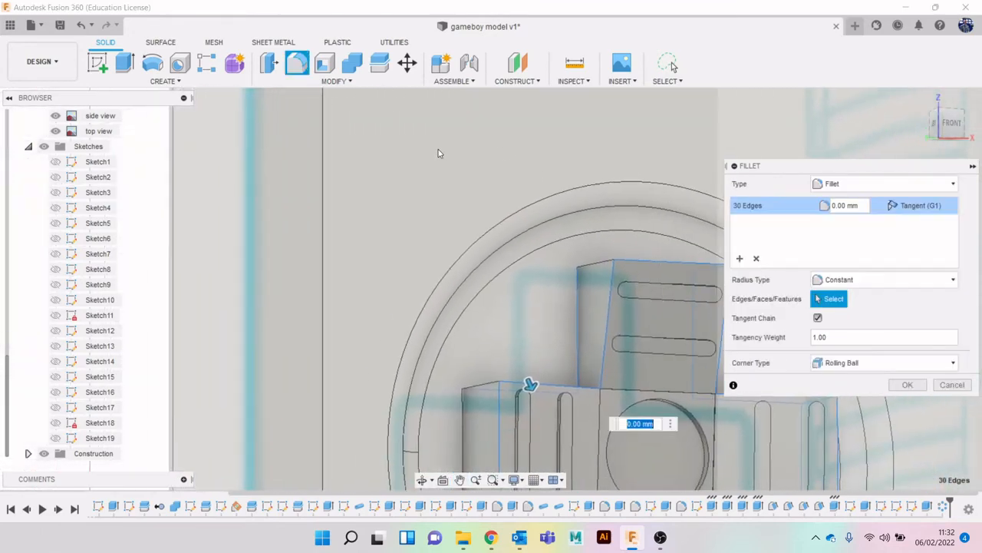
pyautogui.click(595, 269)
pyautogui.moveTo(565, 303); pyautogui.dragTo(473, 206, button='middle')
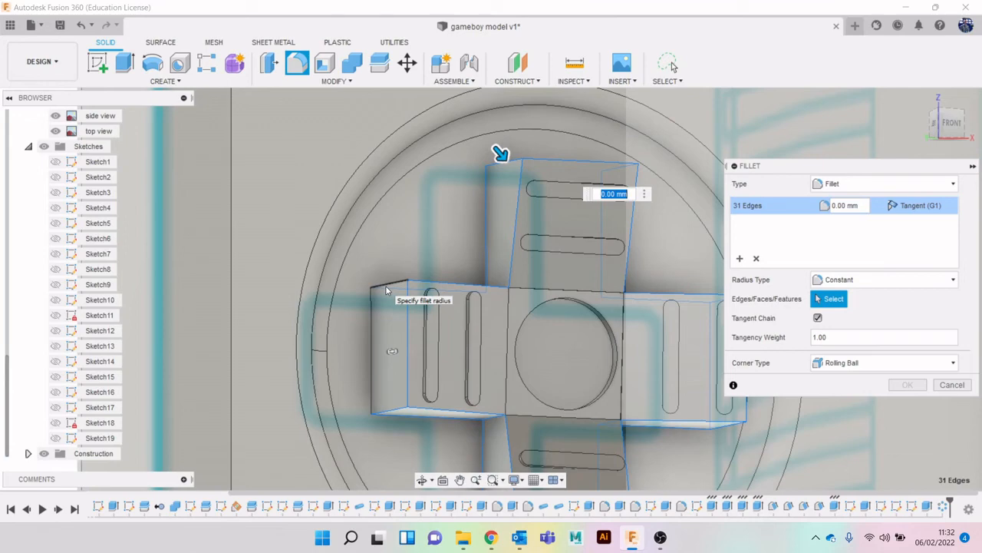
pyautogui.click(371, 333)
pyautogui.click(388, 286)
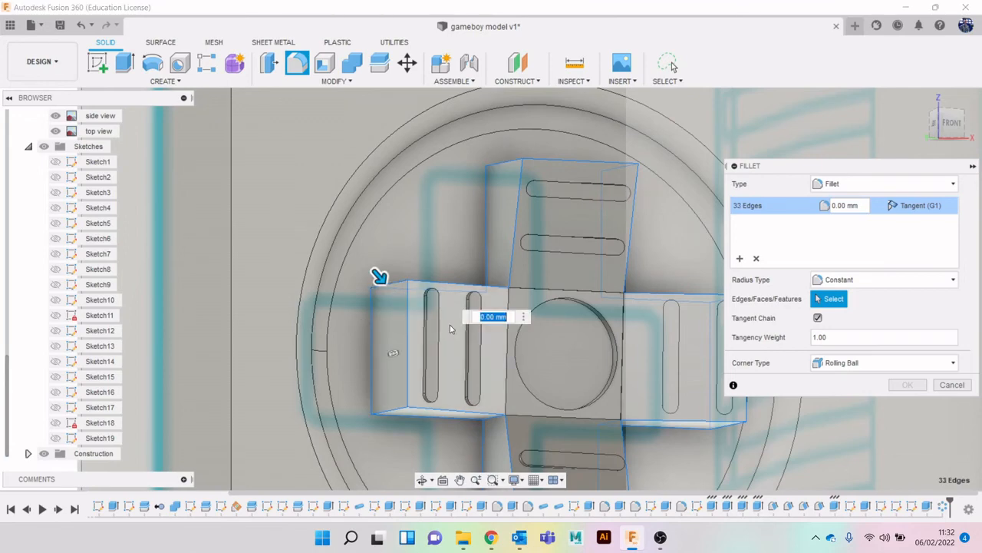
pyautogui.moveTo(451, 328); pyautogui.dragTo(424, 231, button='middle')
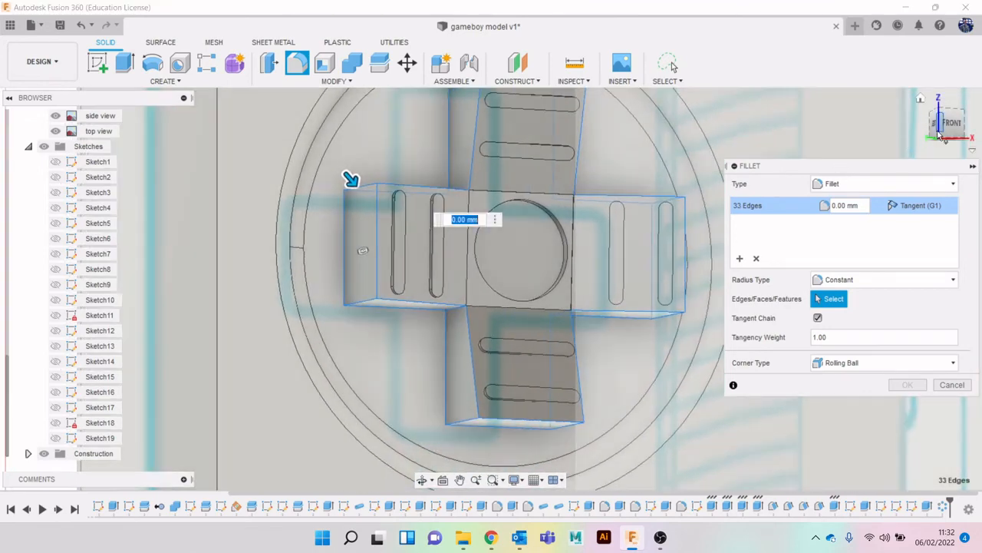
# Add the upper arm's rear end edge to the fillet selection and set the fillet radius to 0.3 mm.
pyautogui.click(947, 127)
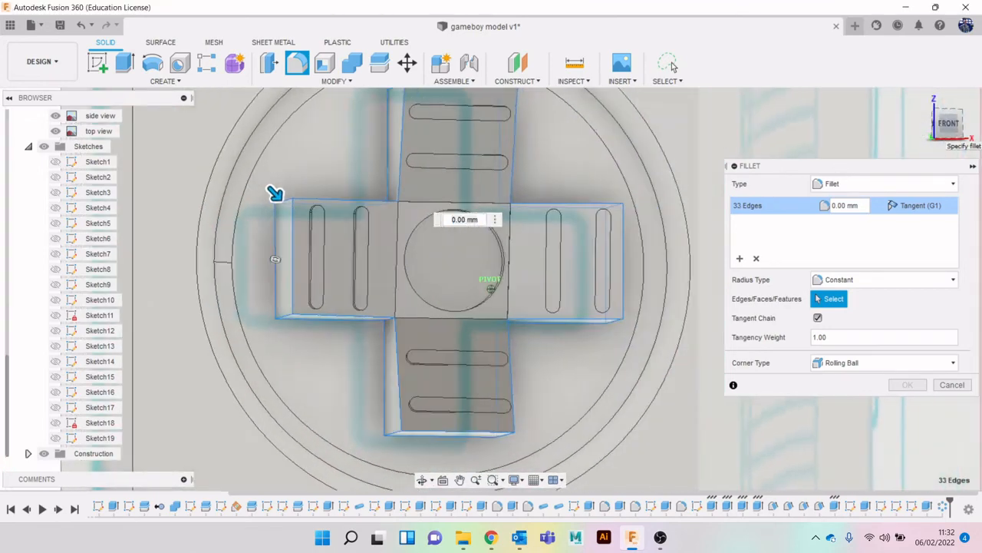
pyautogui.moveTo(948, 127)
pyautogui.mouseDown()
pyautogui.moveTo(920, 133)
pyautogui.moveTo(928, 147)
pyautogui.moveTo(960, 150)
pyautogui.moveTo(952, 145)
pyautogui.mouseUp()
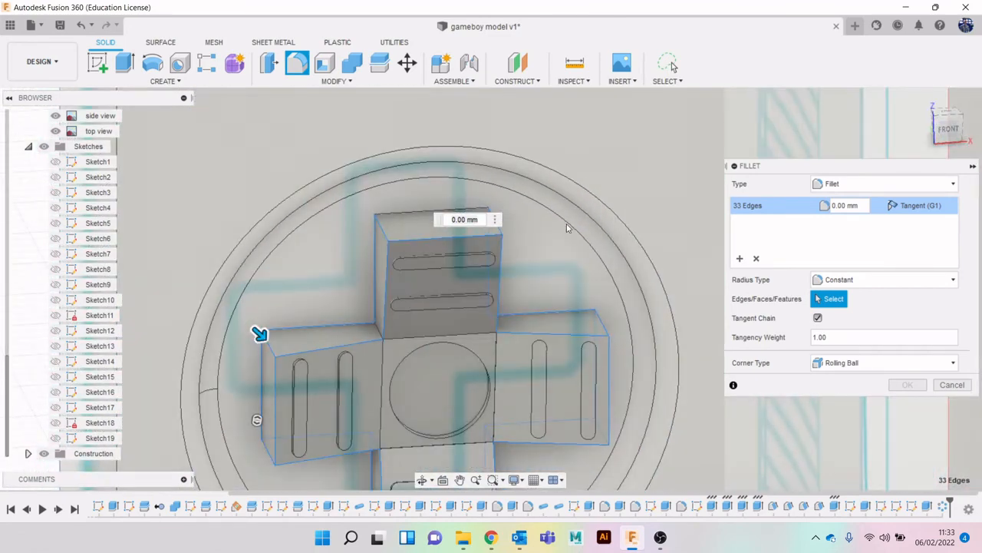
pyautogui.click(425, 214)
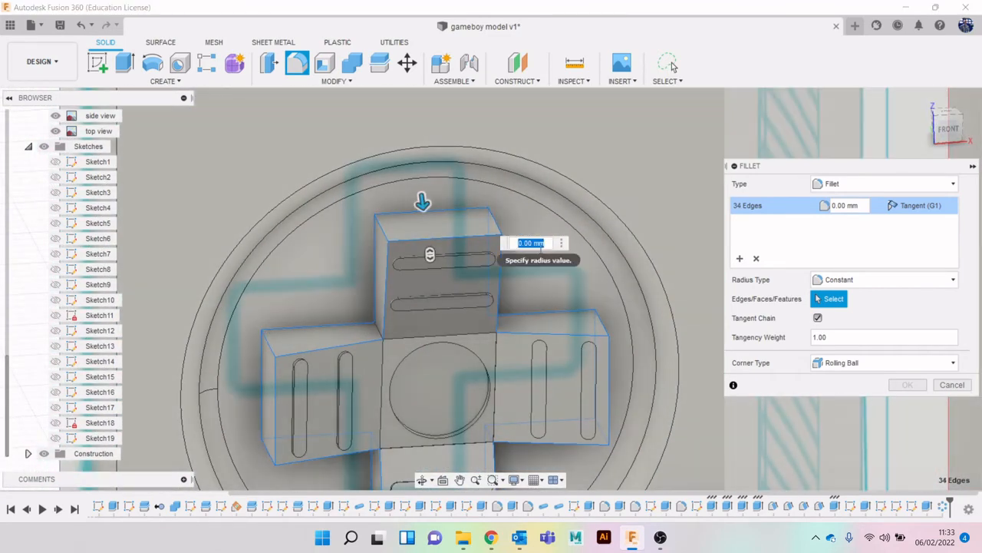
pyautogui.write('.1')
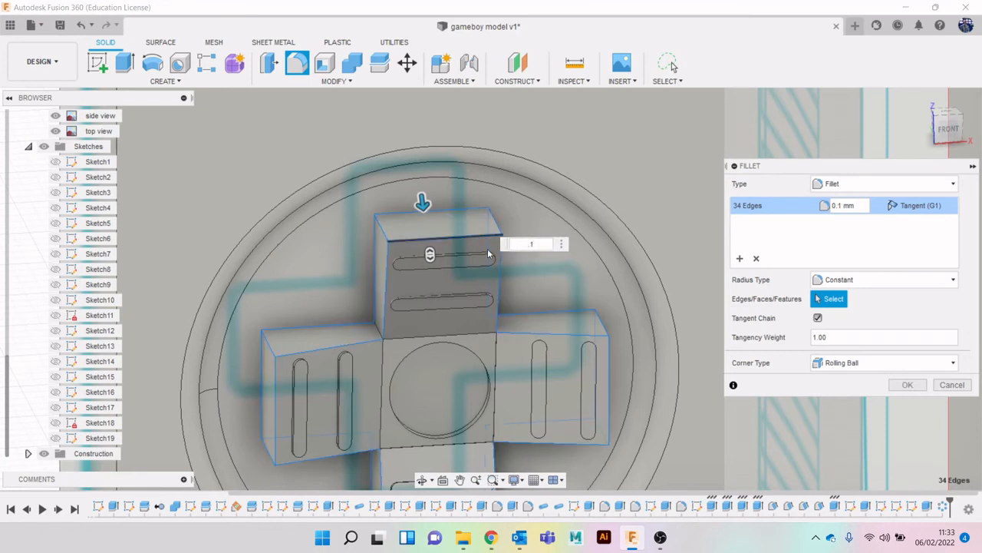
pyautogui.press('Return')
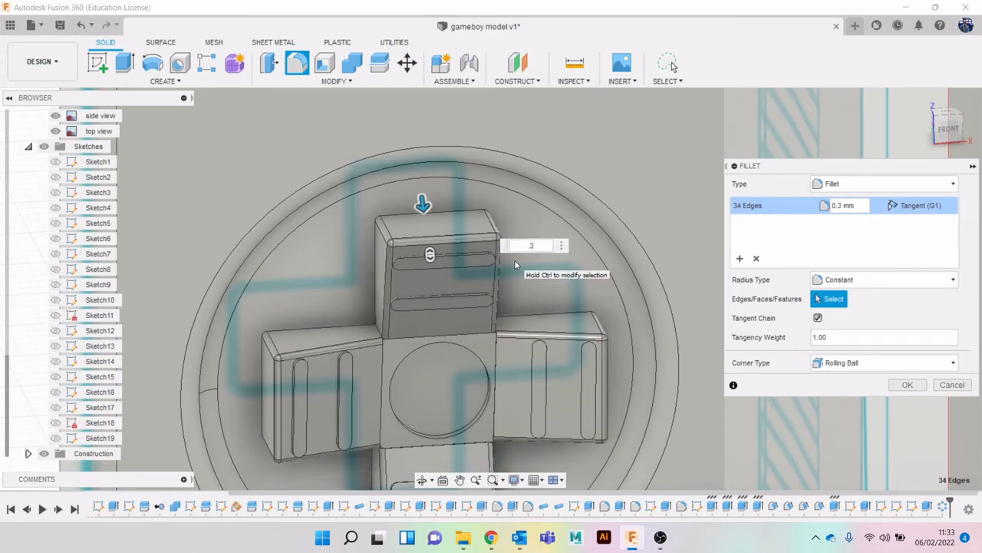
# Add the circular edges of the D-pad's centre recess to the 0.3 mm fillet and apply it.
pyautogui.scroll(-2, 532, 327)
pyautogui.moveTo(532, 326); pyautogui.dragTo(510, 214, button='middle')
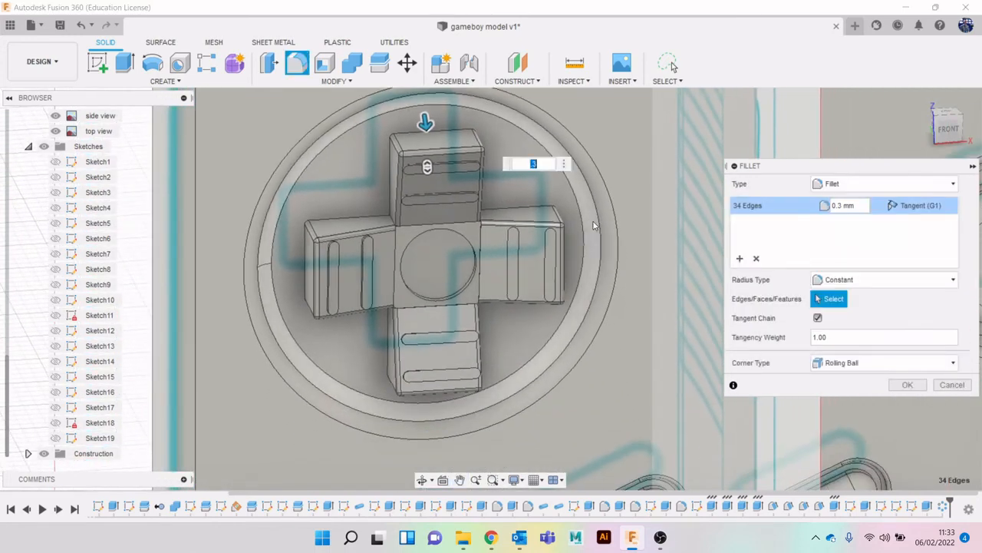
pyautogui.click(946, 122)
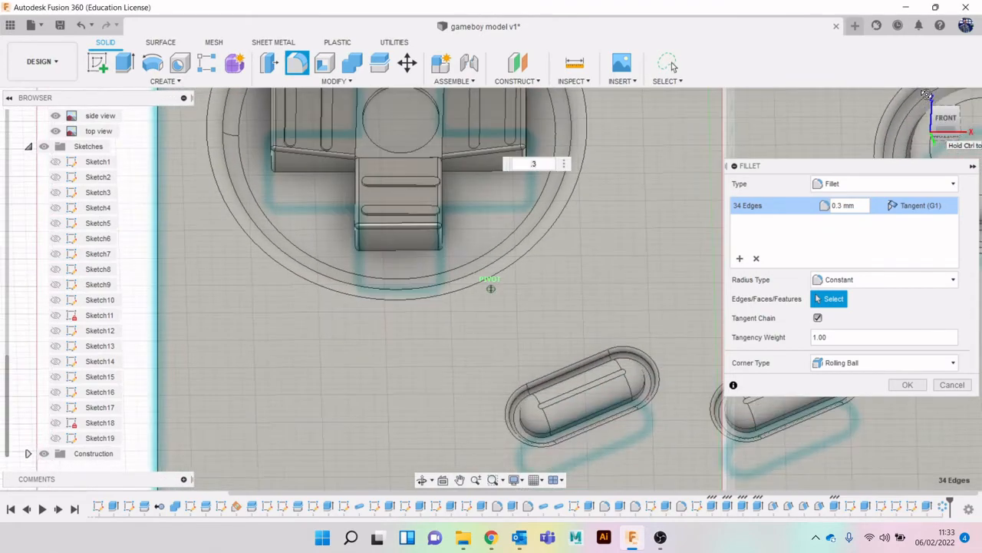
pyautogui.scroll(5, 425, 219)
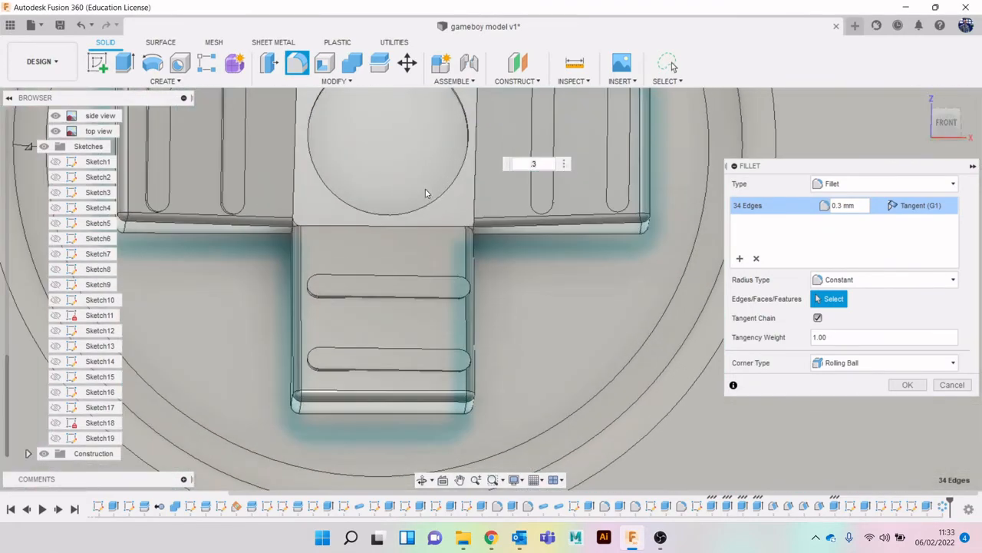
pyautogui.click(467, 167)
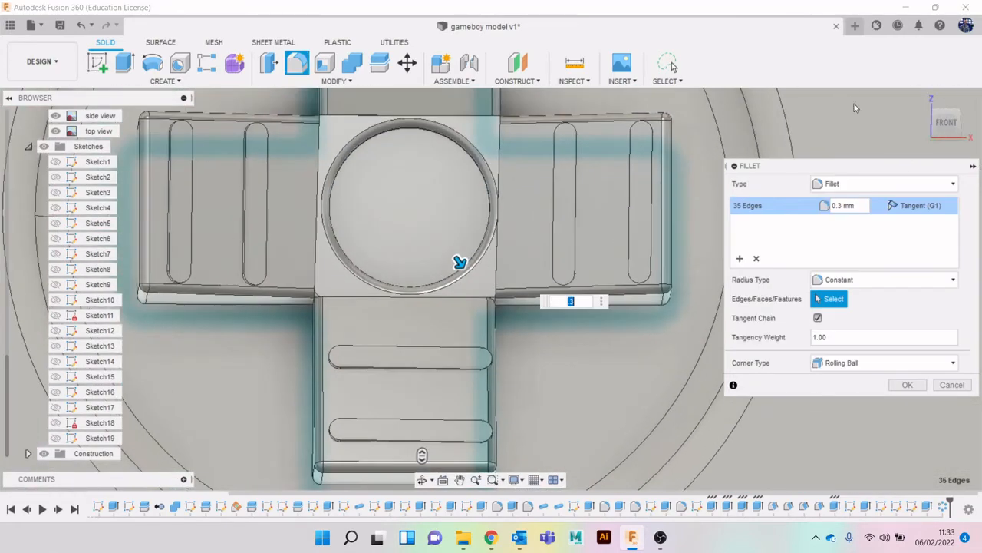
pyautogui.moveTo(943, 129); pyautogui.dragTo(943, 109)
pyautogui.moveTo(577, 136); pyautogui.dragTo(635, 279, button='middle')
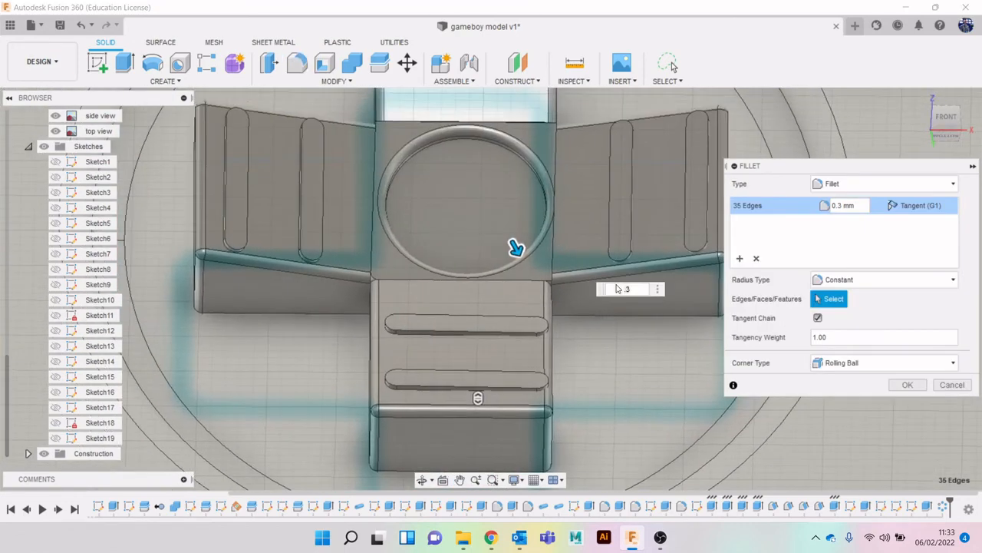
pyautogui.scroll(-4, 543, 182)
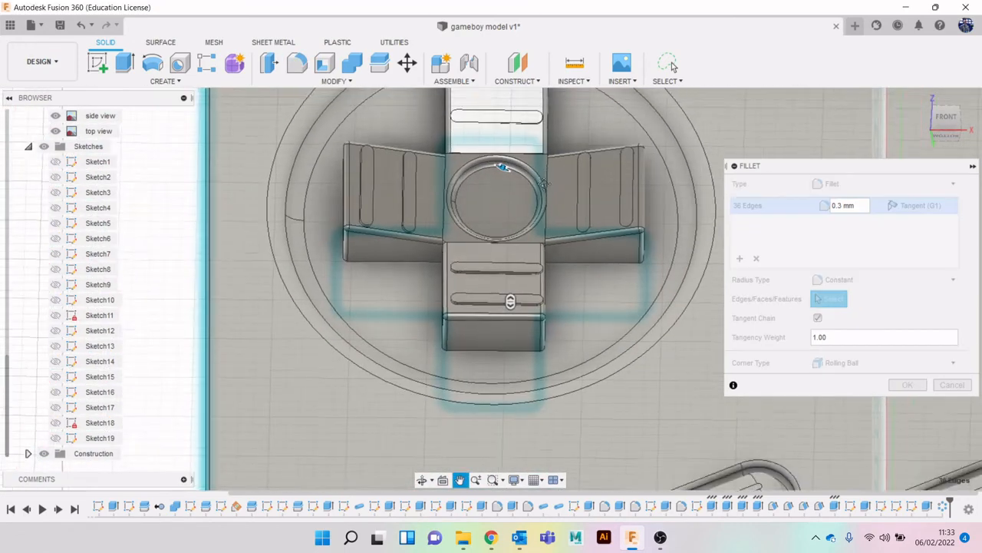
pyautogui.moveTo(543, 183); pyautogui.dragTo(598, 261, button='middle')
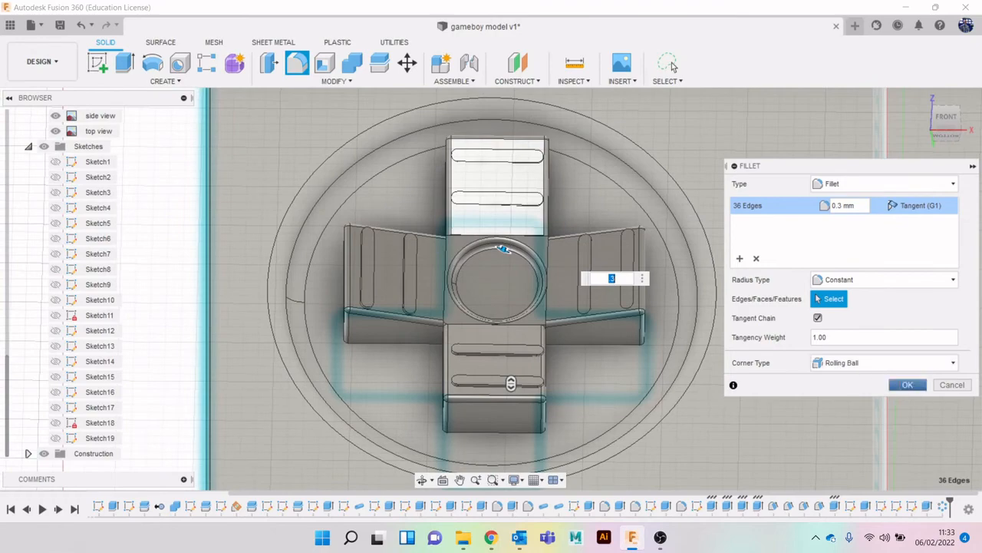
pyautogui.click(895, 382)
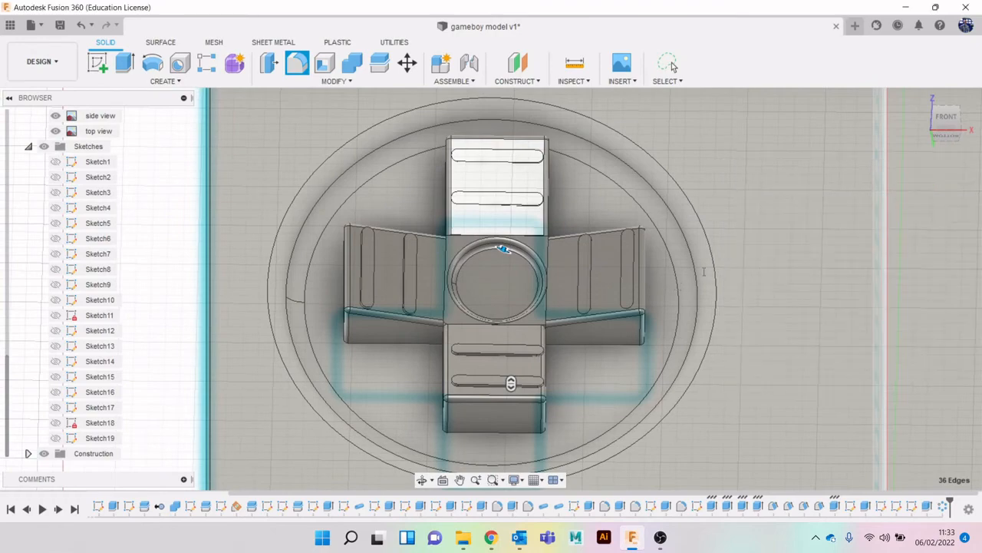
# Hide all the reference canvases and view the Game Boy's front without them.
pyautogui.scroll(-10, 781, 286)
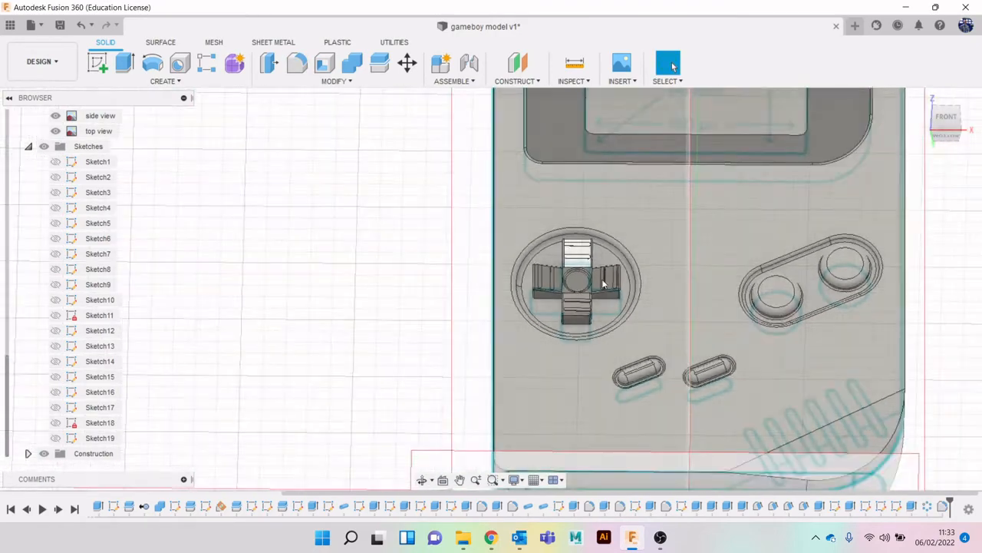
pyautogui.moveTo(631, 279); pyautogui.dragTo(594, 311, button='middle')
pyautogui.scroll(3, 85, 196)
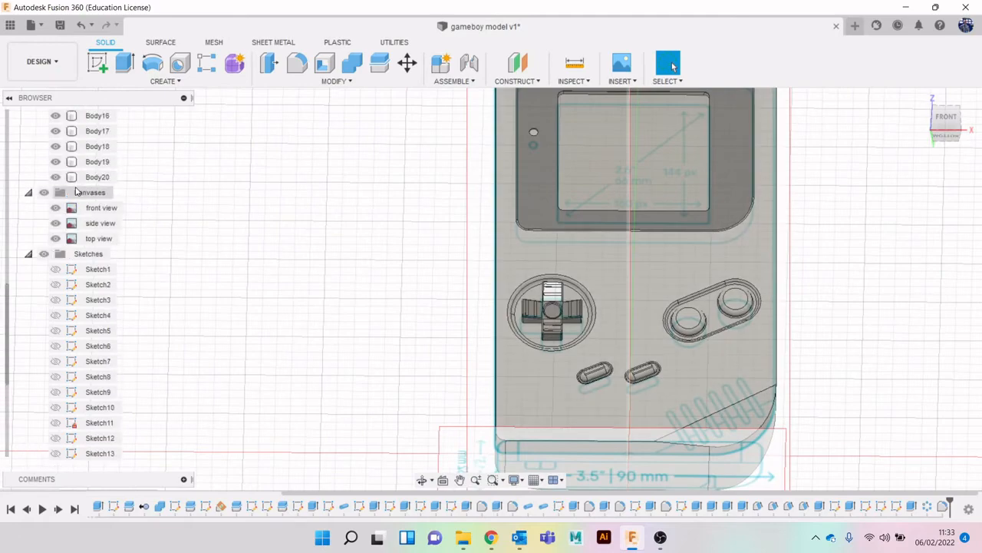
pyautogui.click(48, 192)
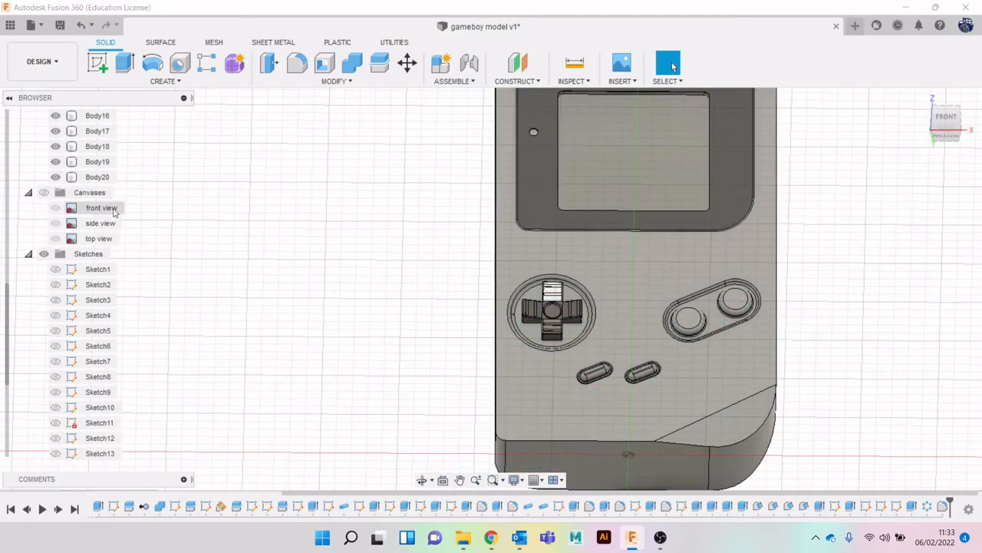
pyautogui.click(934, 119)
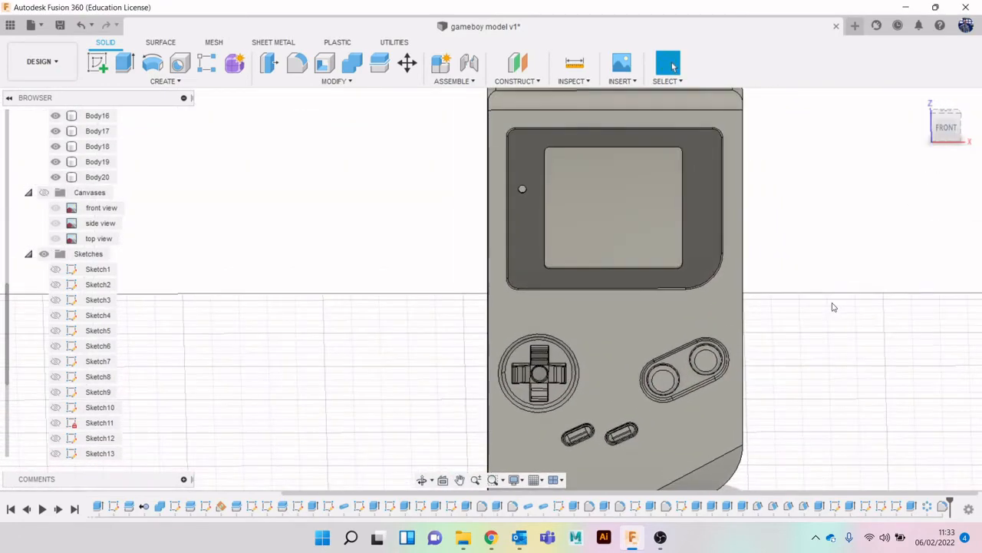
pyautogui.moveTo(946, 138); pyautogui.dragTo(946, 112)
pyautogui.scroll(3, 653, 319)
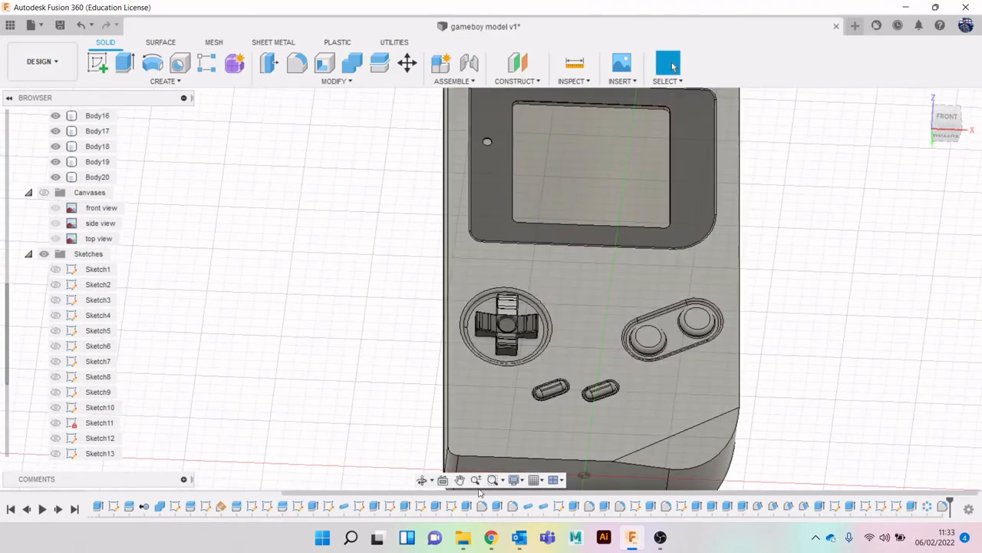
# Open the appearance settings and delete the first appearance from those in this design.
pyautogui.click(491, 537)
pyautogui.click(491, 537)
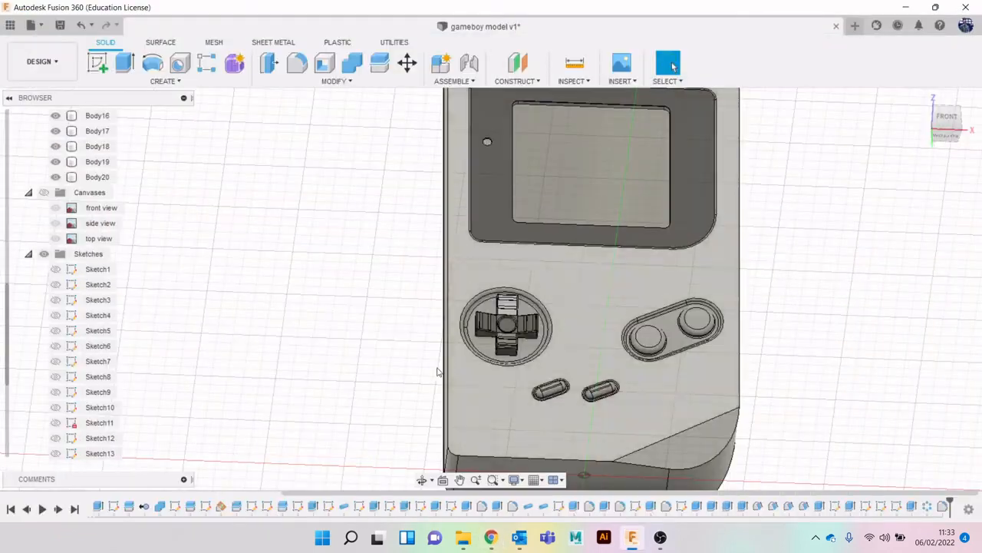
pyautogui.press('a')
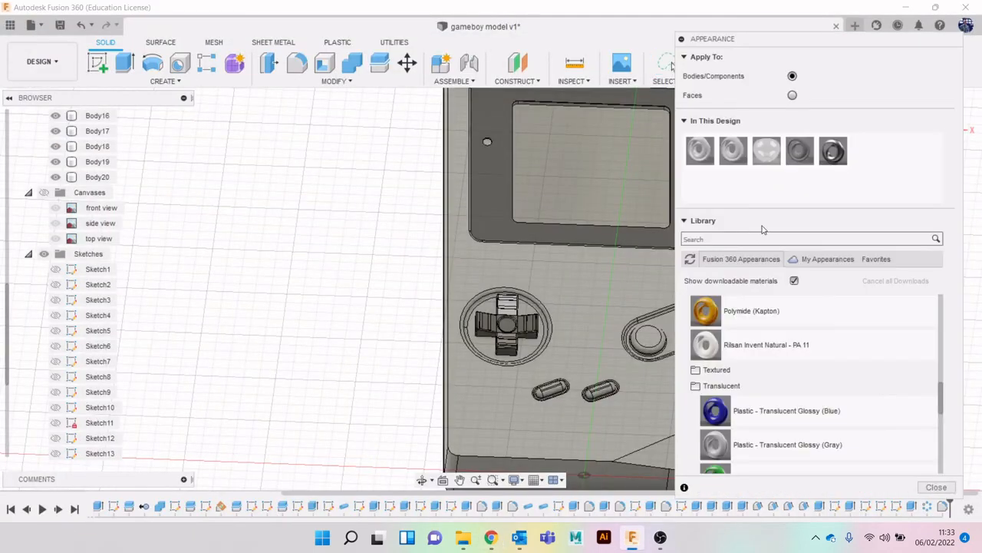
pyautogui.rightClick(711, 155)
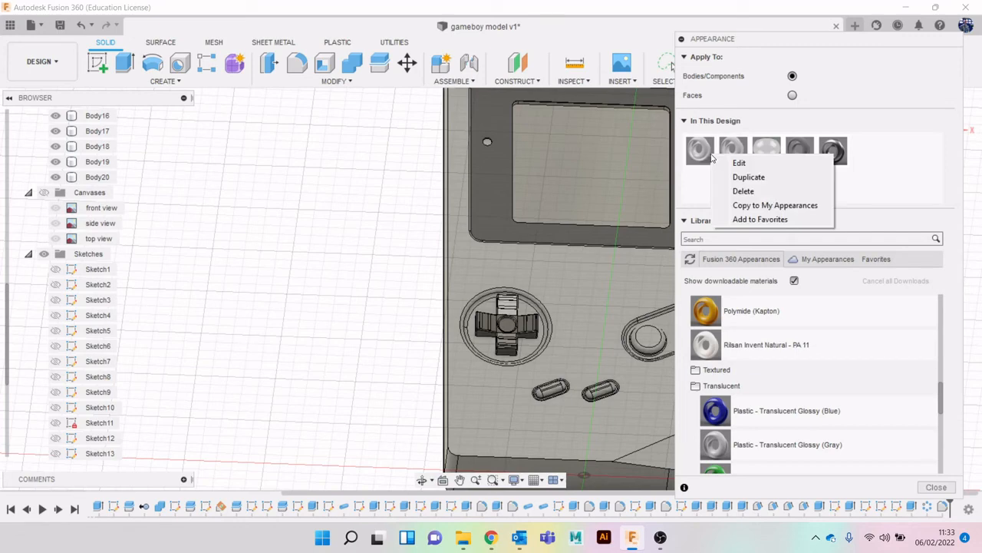
pyautogui.click(765, 194)
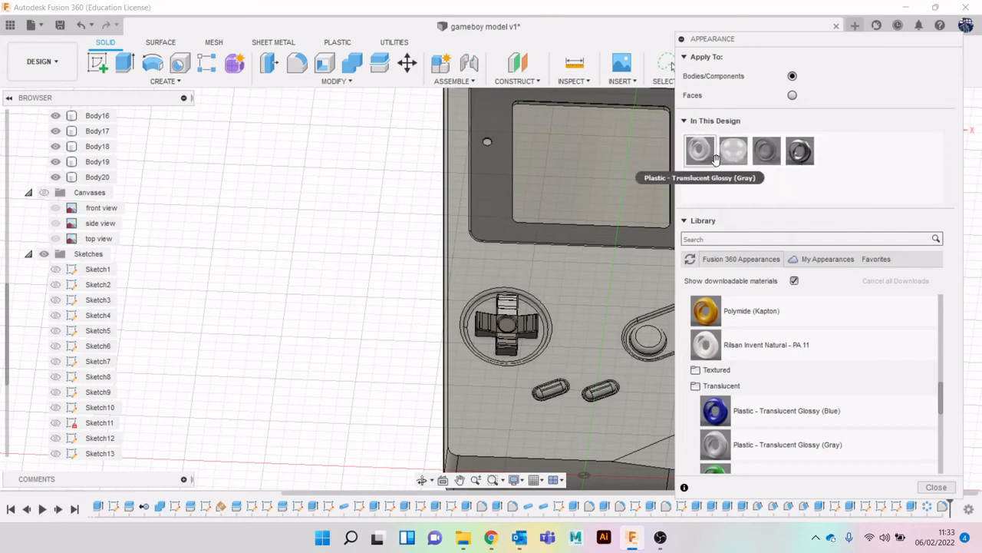
# Duplicate the dark Plastic - Translucent Glossy (Gray) (1) appearance and recolour the copy black.
pyautogui.rightClick(773, 160)
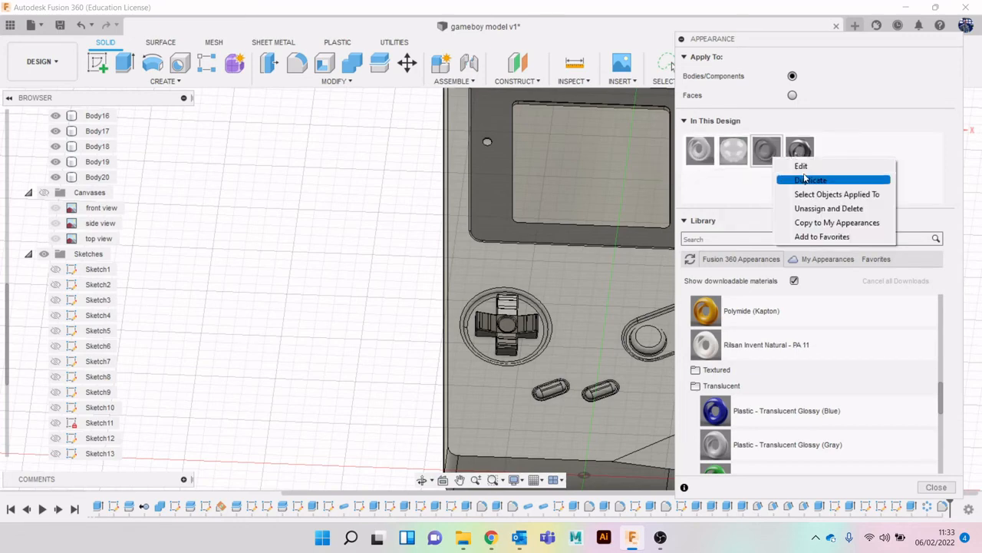
pyautogui.click(805, 179)
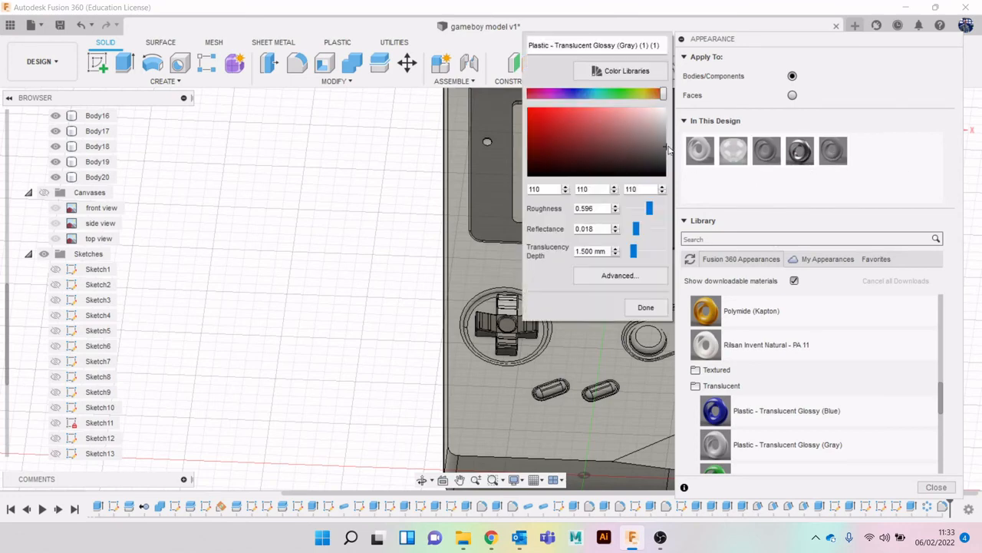
pyautogui.click(654, 307)
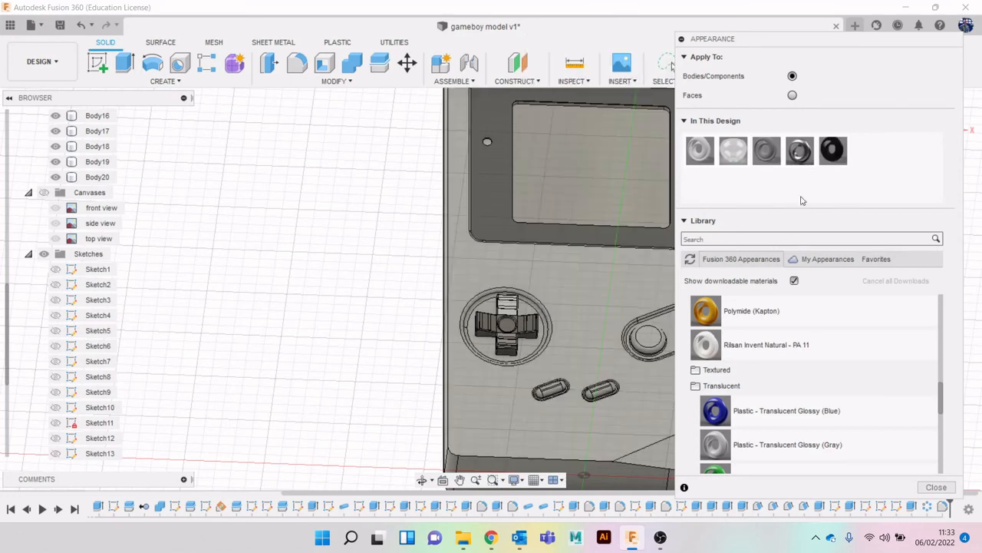
# Apply the black plastic appearance to the D-pad's centre and to the upper arm with its grip slots.
pyautogui.moveTo(832, 149); pyautogui.dragTo(508, 330)
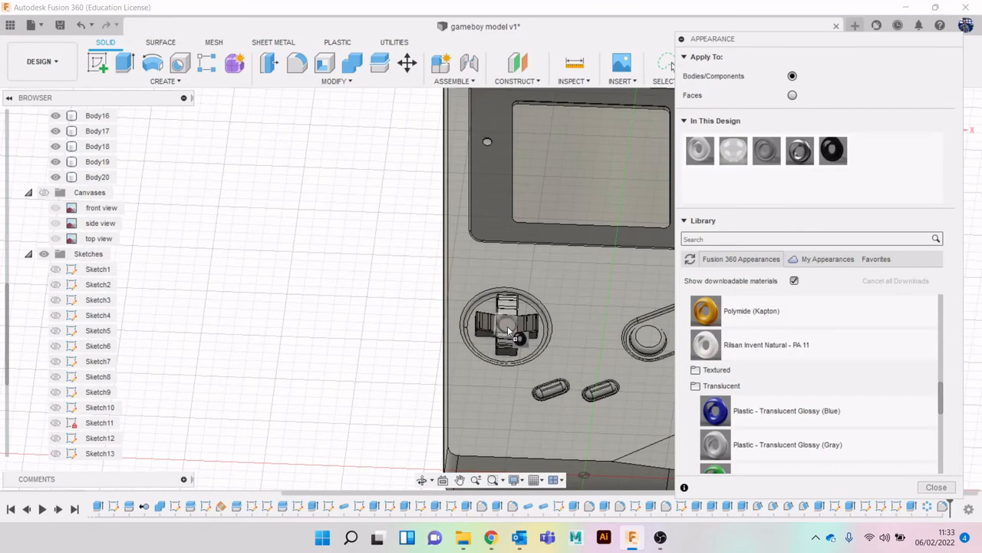
pyautogui.scroll(7, 512, 328)
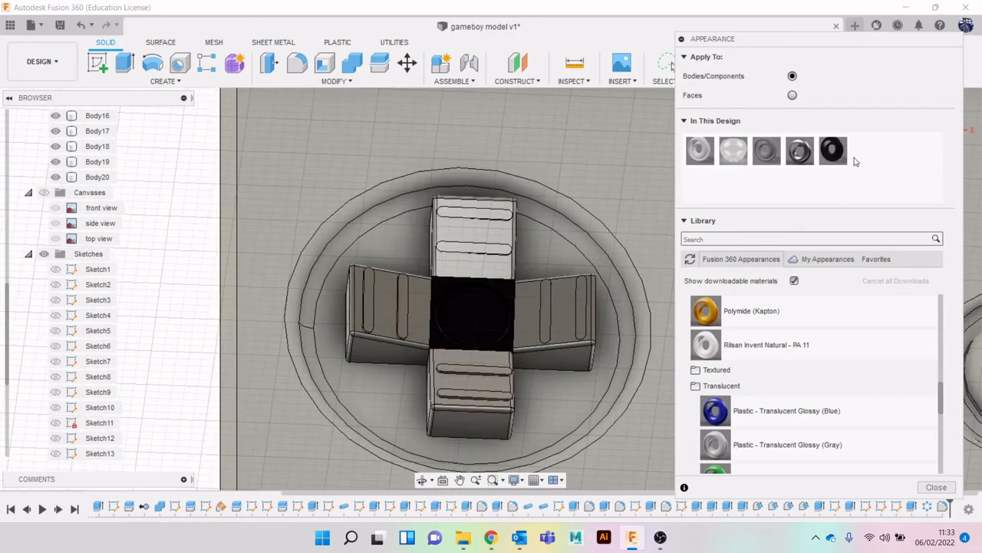
pyautogui.moveTo(834, 151); pyautogui.dragTo(497, 249)
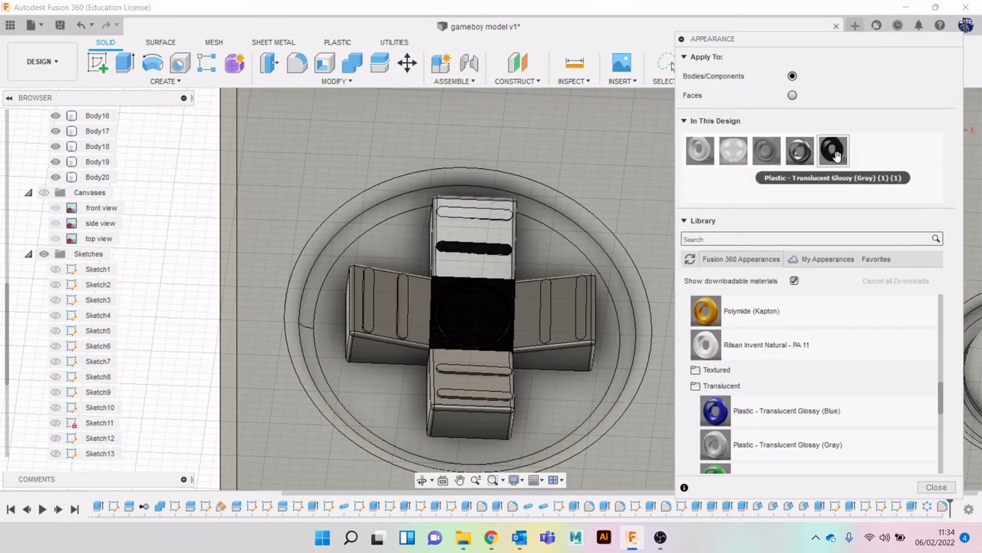
pyautogui.moveTo(800, 151); pyautogui.dragTo(499, 221)
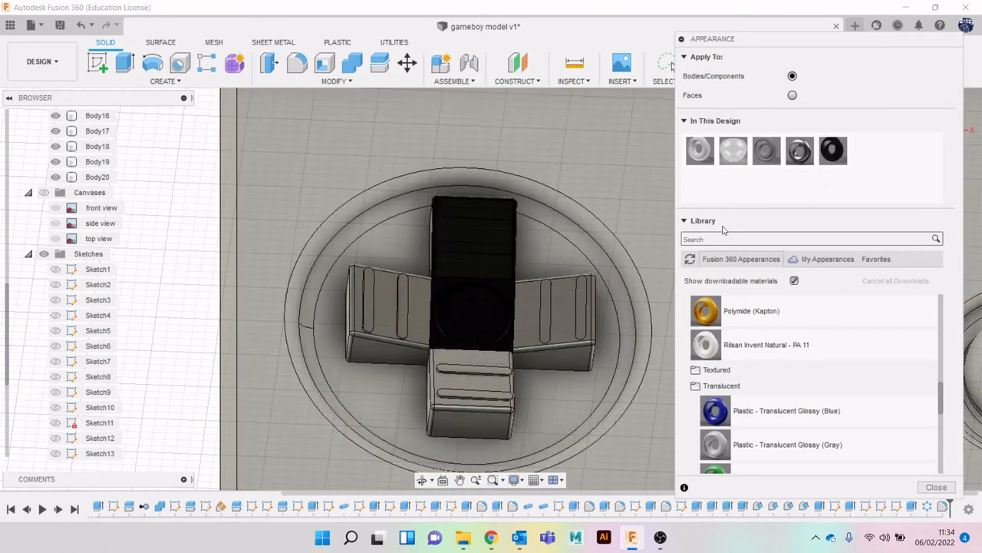
# Apply the black plastic appearance to the D-pad's left and right arms, including the right arm's two grip slots.
pyautogui.moveTo(888, 46); pyautogui.dragTo(839, 63)
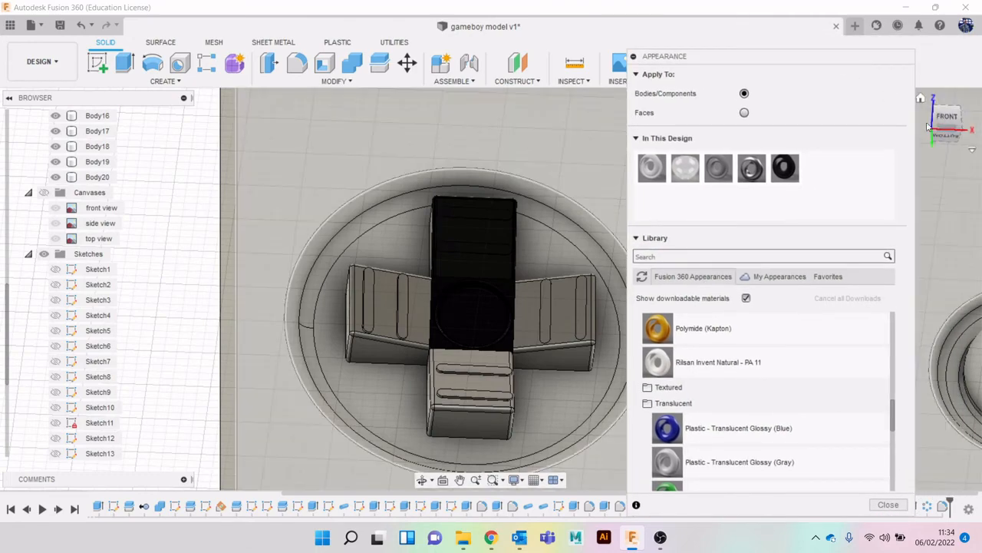
pyautogui.moveTo(942, 127); pyautogui.dragTo(969, 130)
pyautogui.moveTo(547, 268); pyautogui.dragTo(482, 175, button='middle')
pyautogui.moveTo(782, 172); pyautogui.dragTo(417, 282)
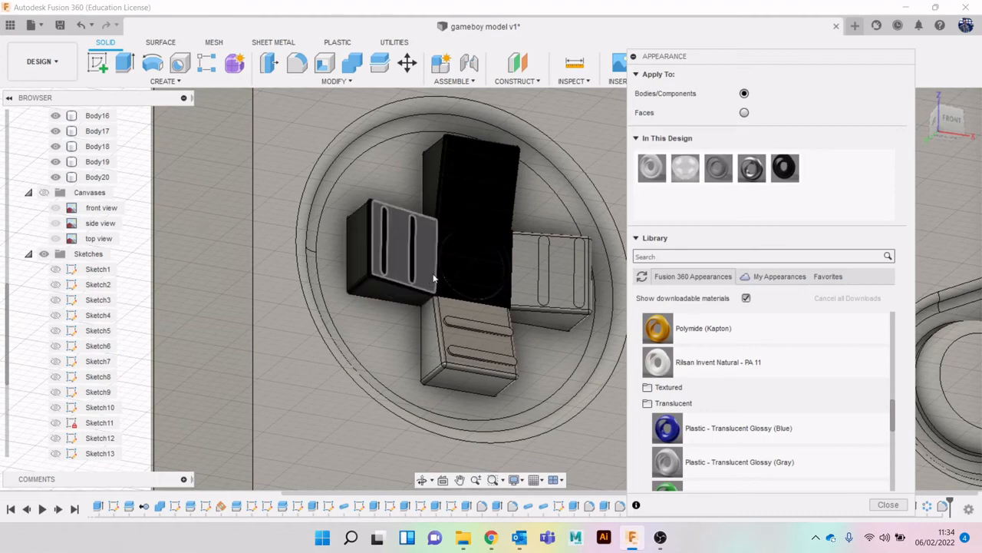
pyautogui.moveTo(789, 175); pyautogui.dragTo(576, 272)
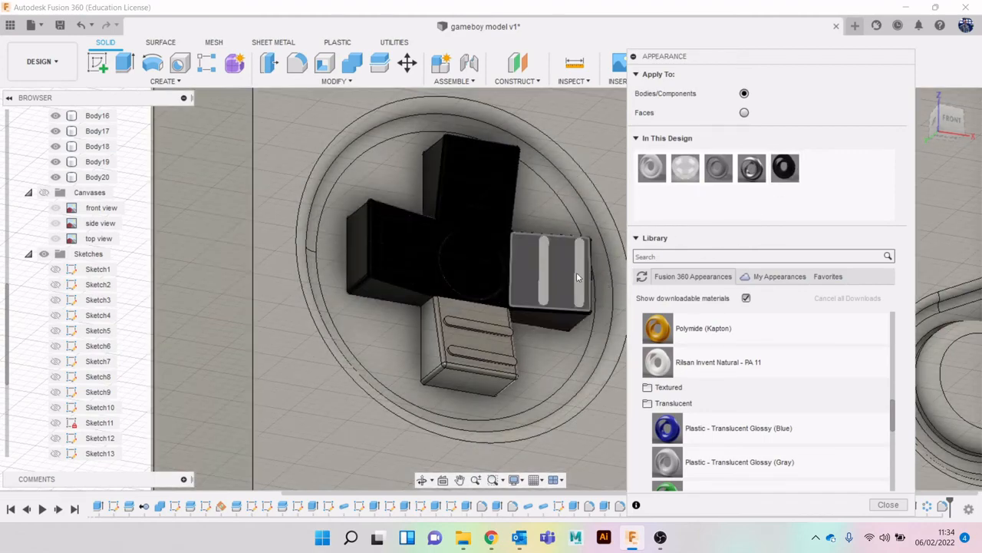
pyautogui.moveTo(786, 170); pyautogui.dragTo(544, 271)
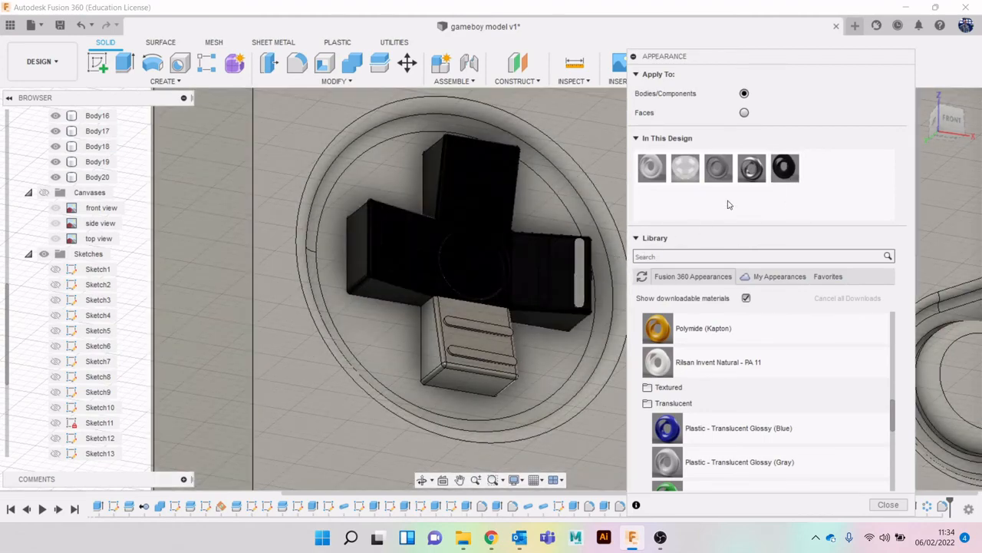
pyautogui.moveTo(786, 167); pyautogui.dragTo(576, 284)
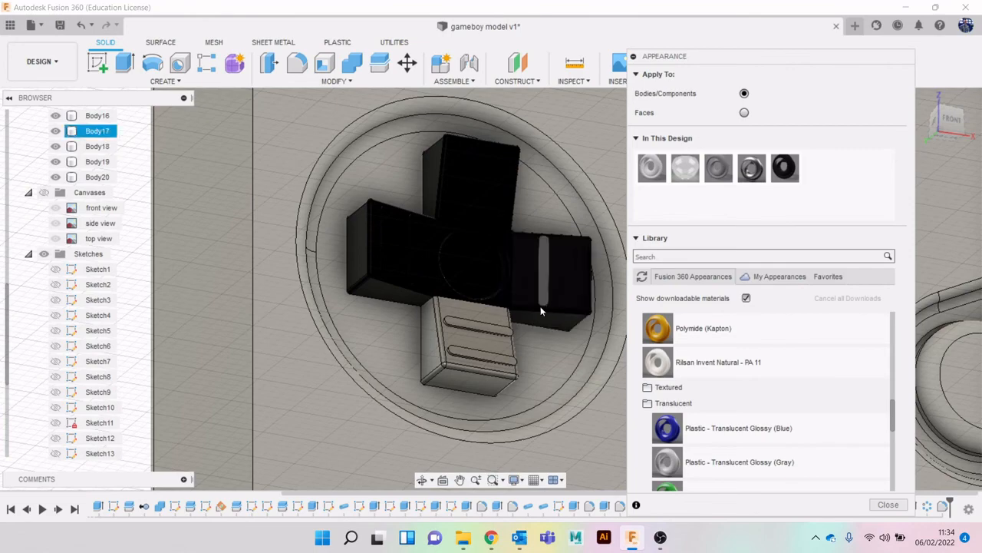
# Apply the black plastic appearance to the D-pad's lower arm and its grip slots.
pyautogui.moveTo(506, 339); pyautogui.dragTo(496, 268, button='middle')
pyautogui.scroll(3, 496, 268)
pyautogui.moveTo(787, 168); pyautogui.dragTo(611, 278)
pyautogui.moveTo(496, 307); pyautogui.dragTo(496, 308)
pyautogui.scroll(-5, 505, 285)
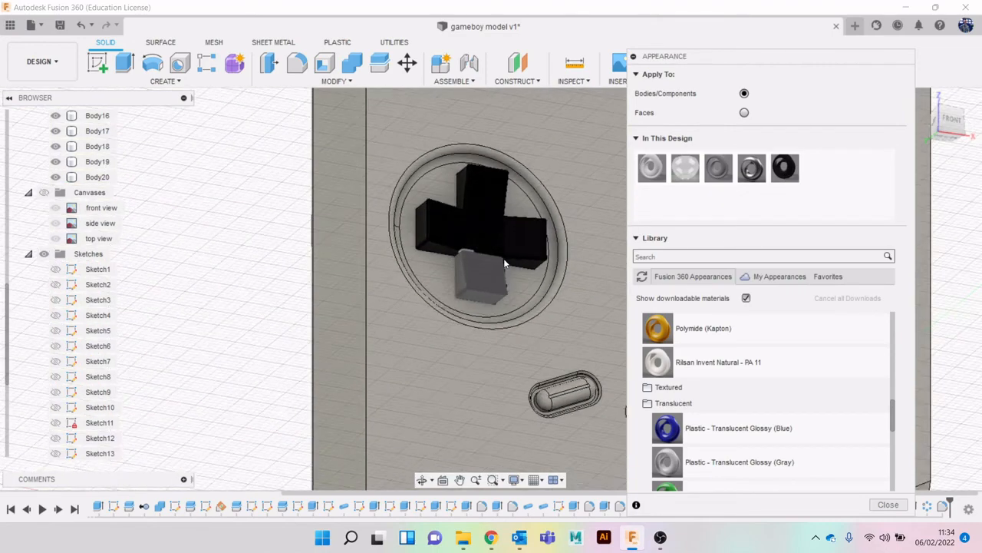
# Preview the black D-pad on the model in the Render workspace and return to the Design workspace.
pyautogui.scroll(4, 504, 258)
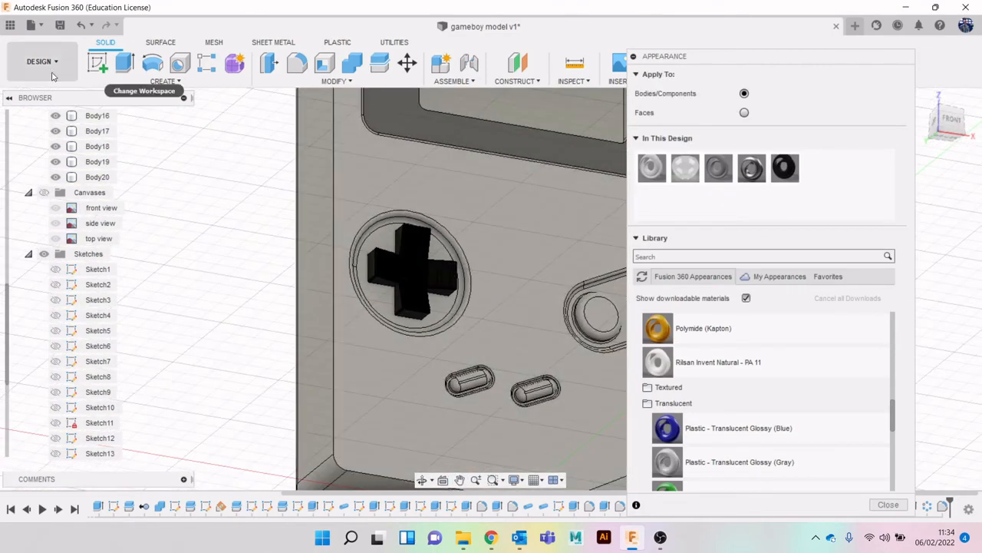
pyautogui.click(43, 61)
pyautogui.click(54, 136)
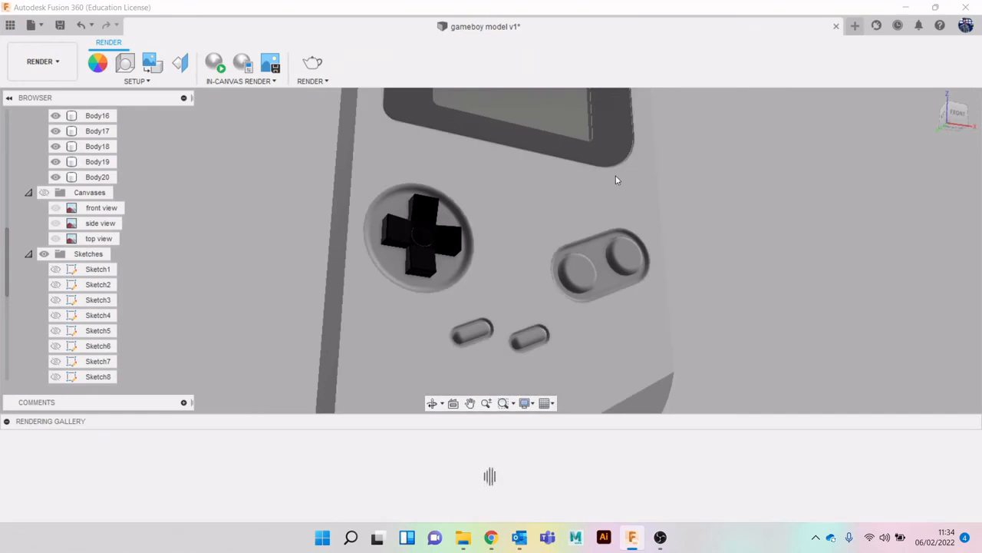
pyautogui.moveTo(945, 117)
pyautogui.mouseDown()
pyautogui.moveTo(934, 116)
pyautogui.moveTo(935, 101)
pyautogui.moveTo(865, 221)
pyautogui.mouseUp()
pyautogui.click(42, 61)
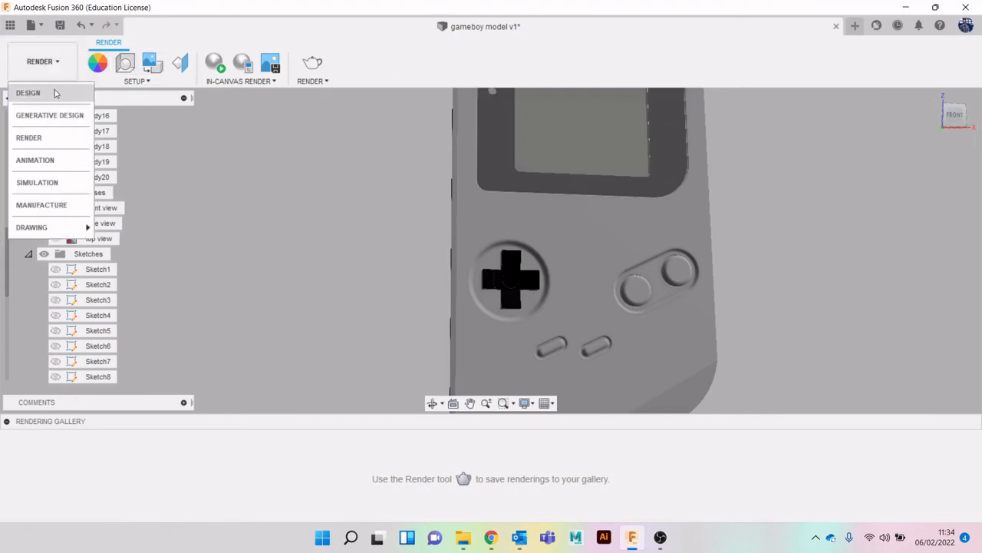
pyautogui.click(44, 136)
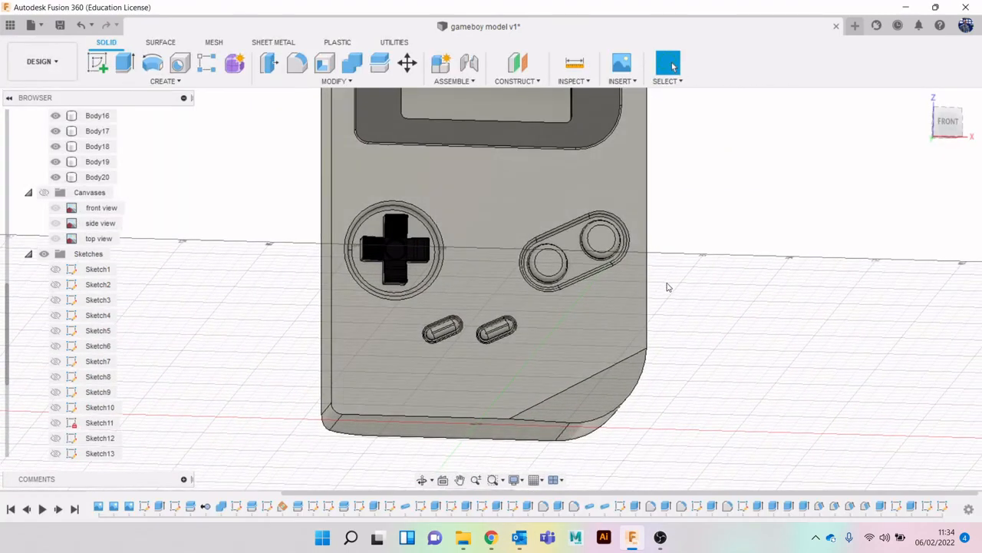
# Check the Game Boy reference photo in Chrome, and apply Plastic - Translucent Glossy (Gray) (1) to the right pill button's long faces and right end.
pyautogui.click(491, 537)
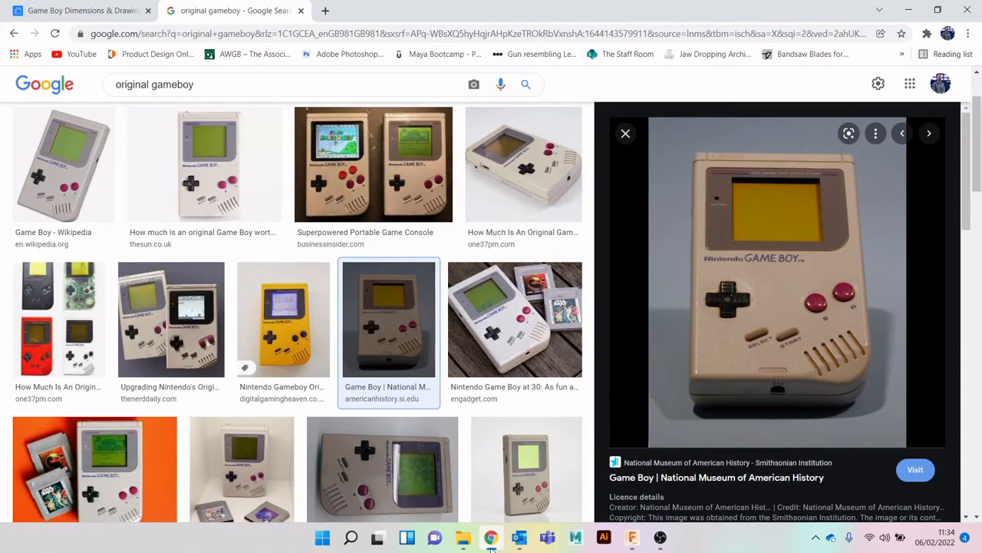
pyautogui.click(491, 538)
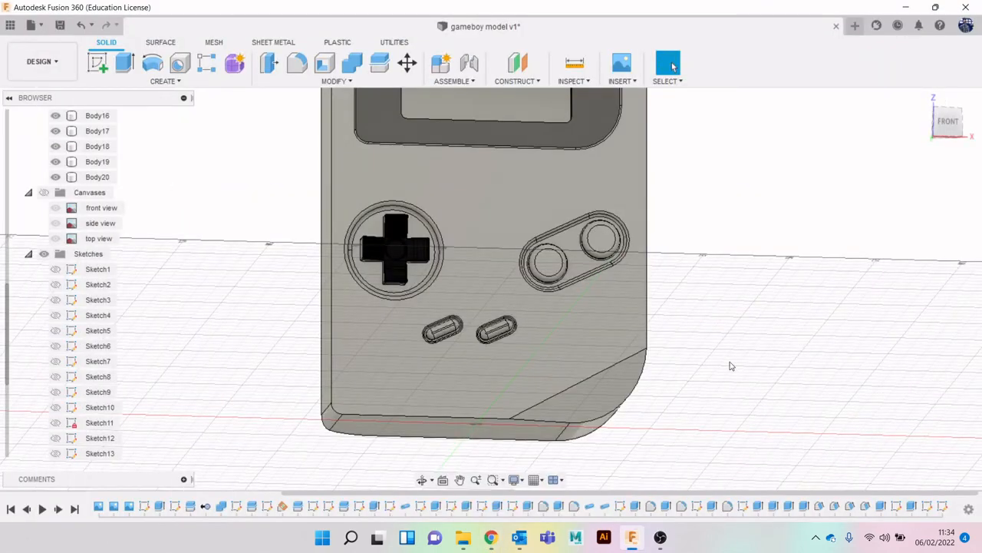
pyautogui.press('a')
pyautogui.scroll(5, 499, 323)
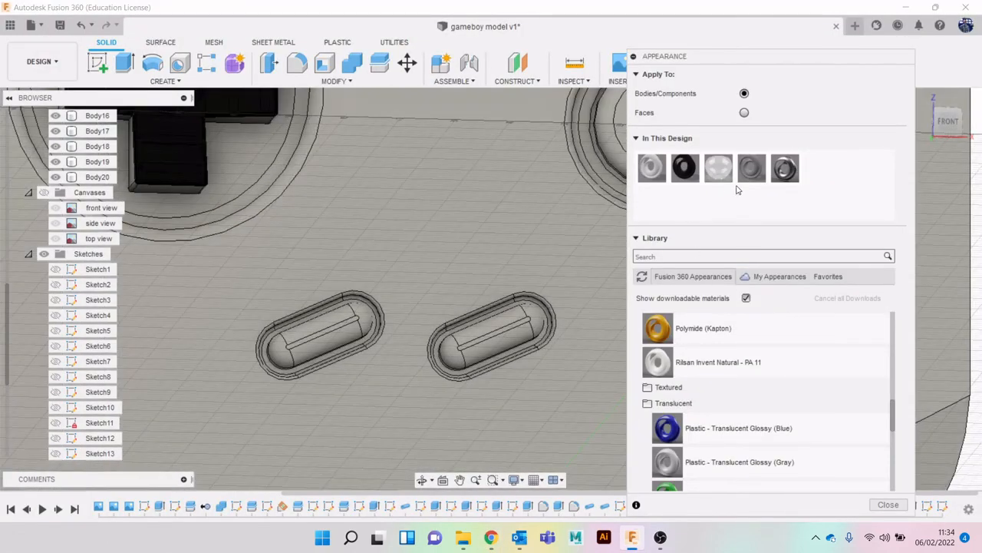
pyautogui.moveTo(750, 172); pyautogui.dragTo(607, 290)
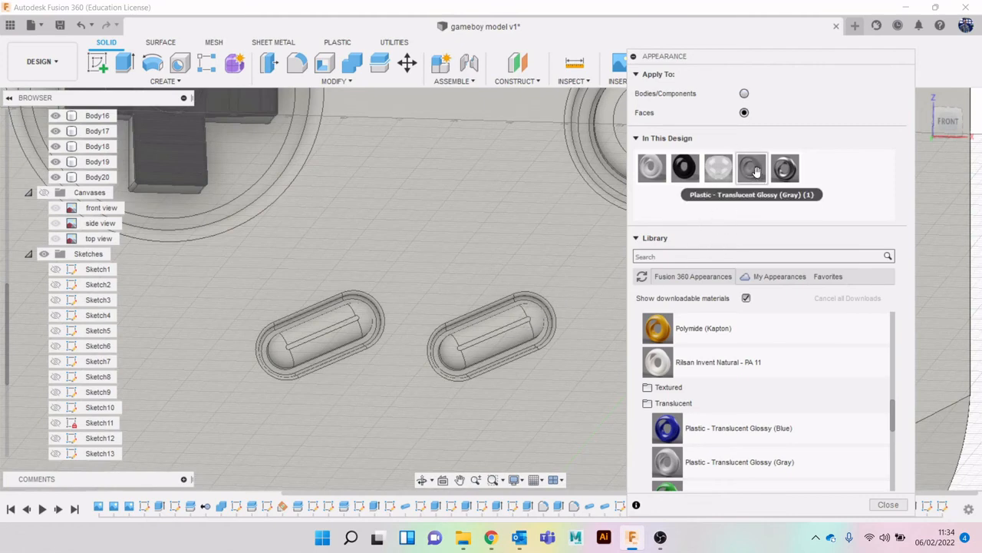
pyautogui.moveTo(752, 169); pyautogui.dragTo(496, 324)
pyautogui.scroll(2, 506, 322)
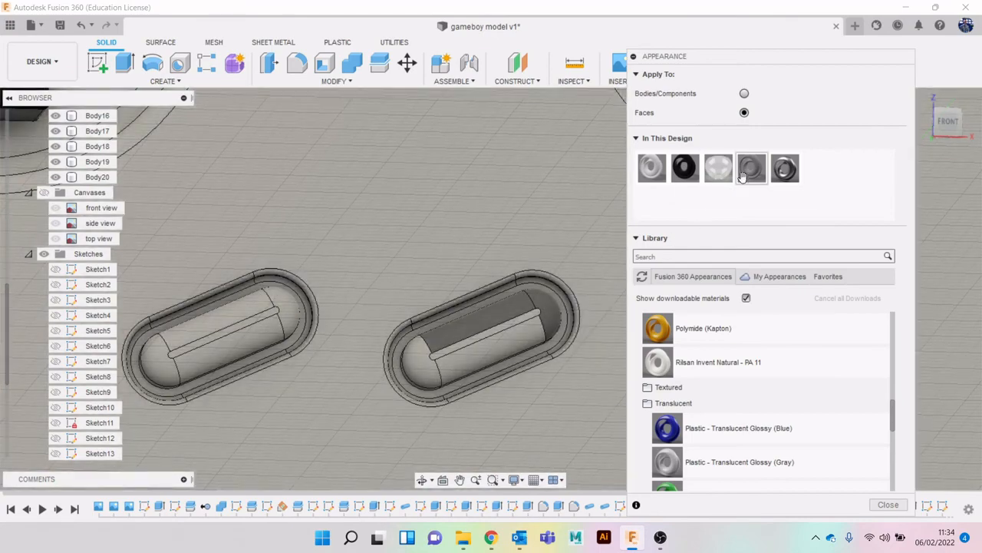
pyautogui.moveTo(750, 171); pyautogui.dragTo(536, 330)
# Apply the same dark gray plastic to the right pill button's left end and central groove.
pyautogui.moveTo(751, 169); pyautogui.dragTo(643, 256)
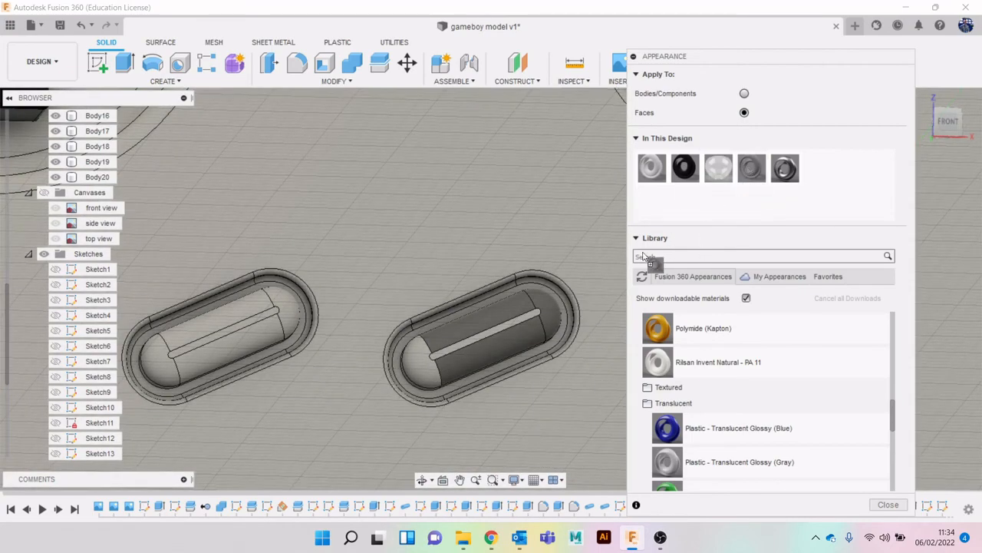
pyautogui.moveTo(414, 376); pyautogui.dragTo(415, 376)
pyautogui.scroll(4, 480, 351)
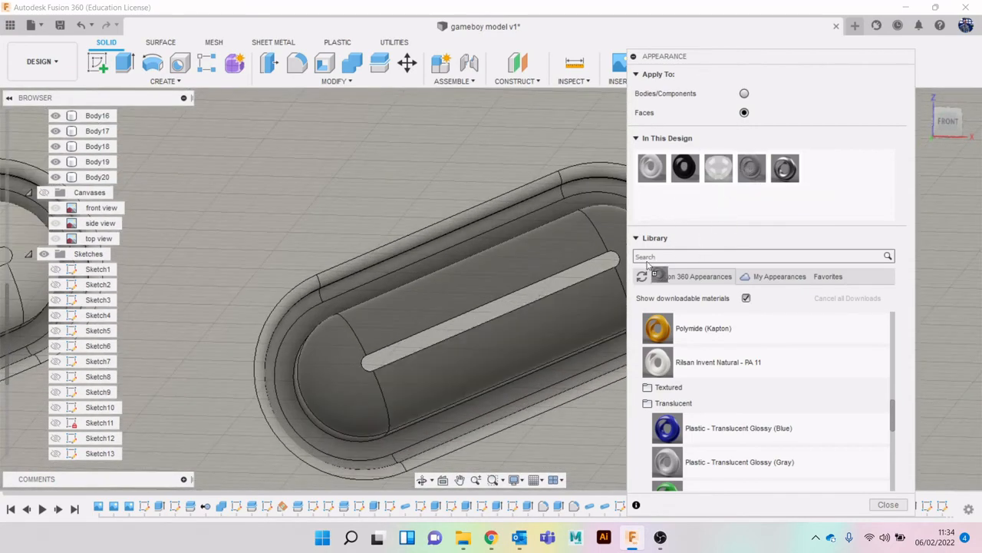
pyautogui.moveTo(529, 292); pyautogui.dragTo(530, 292)
pyautogui.scroll(-4, 496, 338)
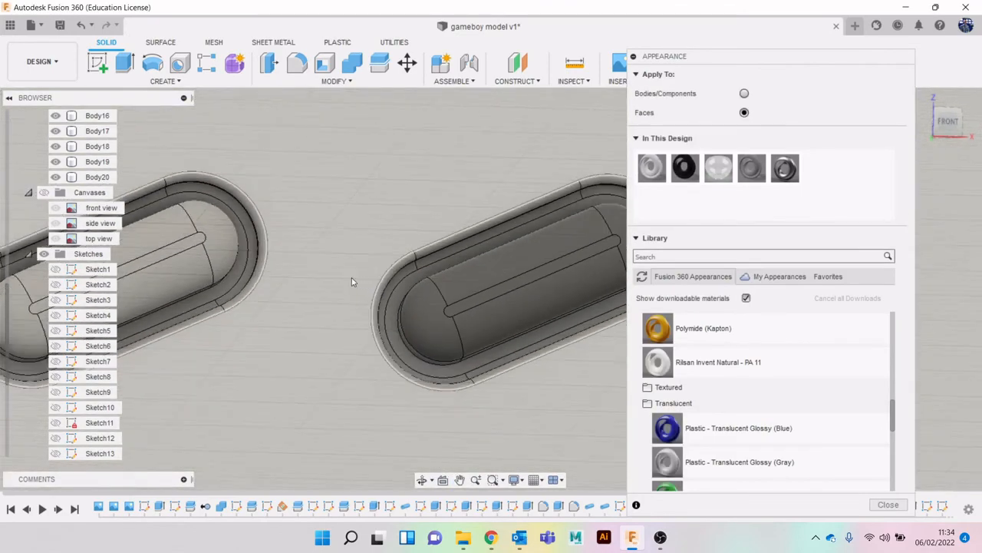
# Apply the dark gray plastic to the left pill button's long faces, both rounded ends and central groove.
pyautogui.moveTo(353, 281); pyautogui.dragTo(557, 281, button='middle')
pyautogui.scroll(4, 370, 276)
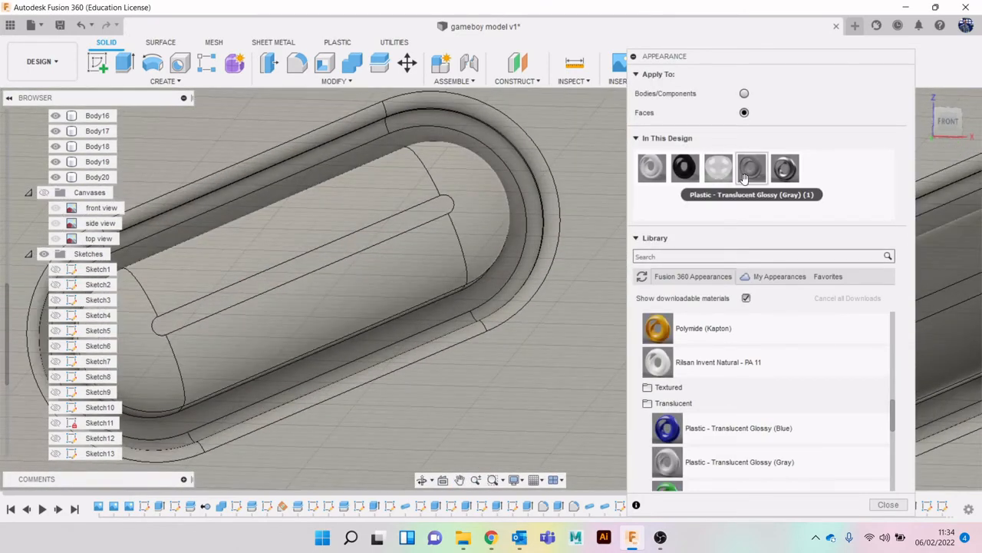
pyautogui.moveTo(548, 251); pyautogui.dragTo(497, 249)
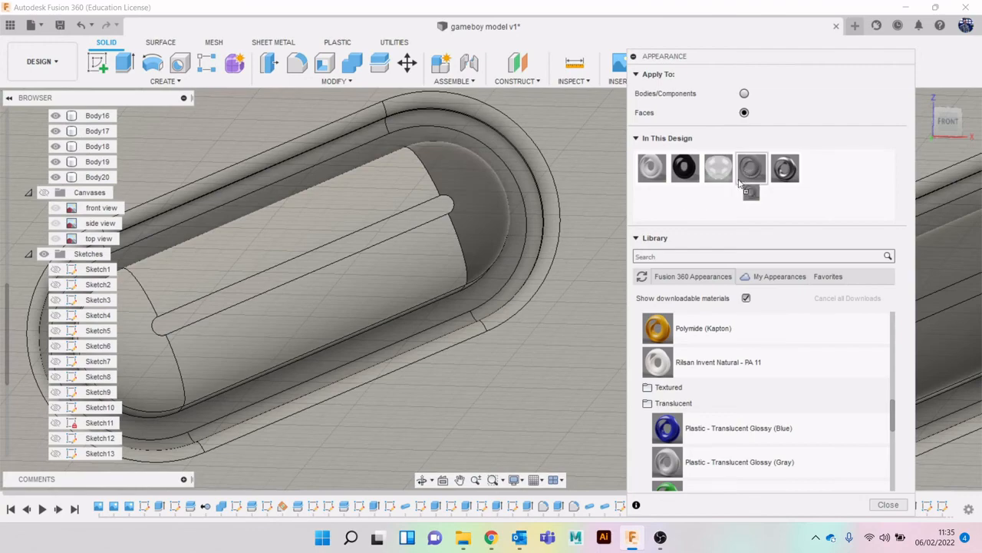
pyautogui.moveTo(739, 182); pyautogui.dragTo(461, 274)
pyautogui.moveTo(751, 172); pyautogui.dragTo(423, 202)
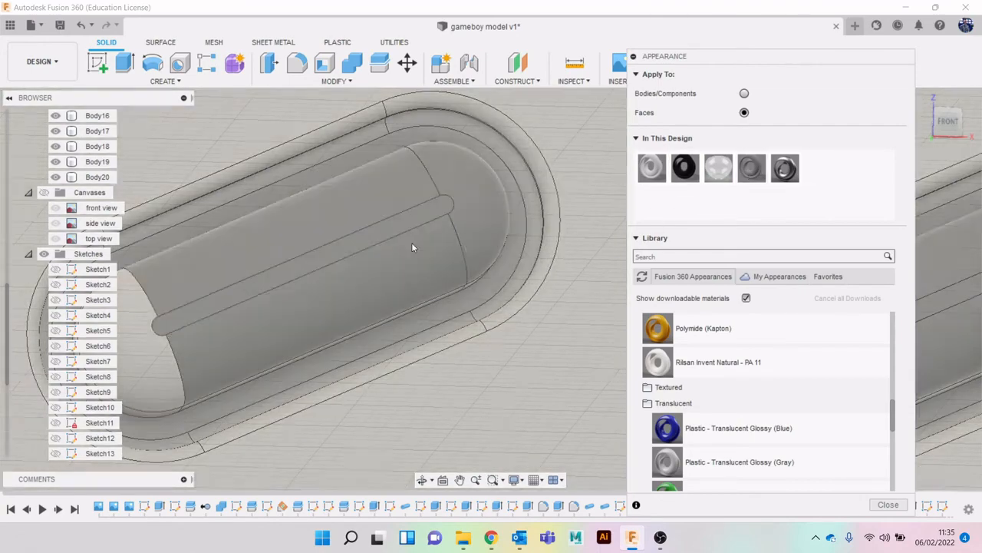
pyautogui.moveTo(390, 273); pyautogui.dragTo(624, 235, button='middle')
pyautogui.scroll(2, 580, 281)
pyautogui.moveTo(754, 170); pyautogui.dragTo(384, 313)
pyautogui.scroll(-2, 384, 313)
# Apply the dark gray plastic to the side walls along the left pill button's lower edge and right end.
pyautogui.moveTo(944, 120); pyautogui.dragTo(943, 125)
pyautogui.moveTo(780, 171); pyautogui.dragTo(497, 240)
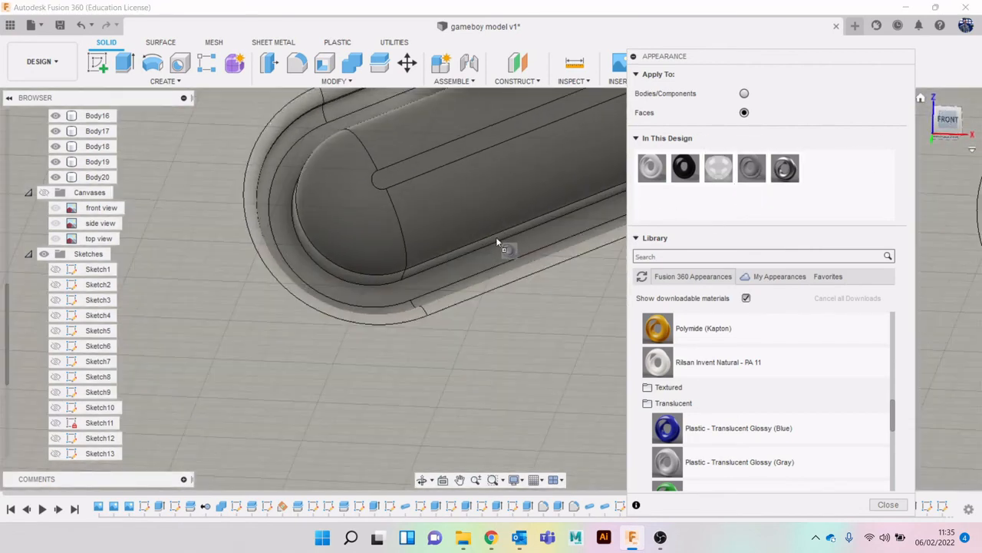
pyautogui.moveTo(386, 284); pyautogui.dragTo(388, 283)
pyautogui.scroll(3, 387, 283)
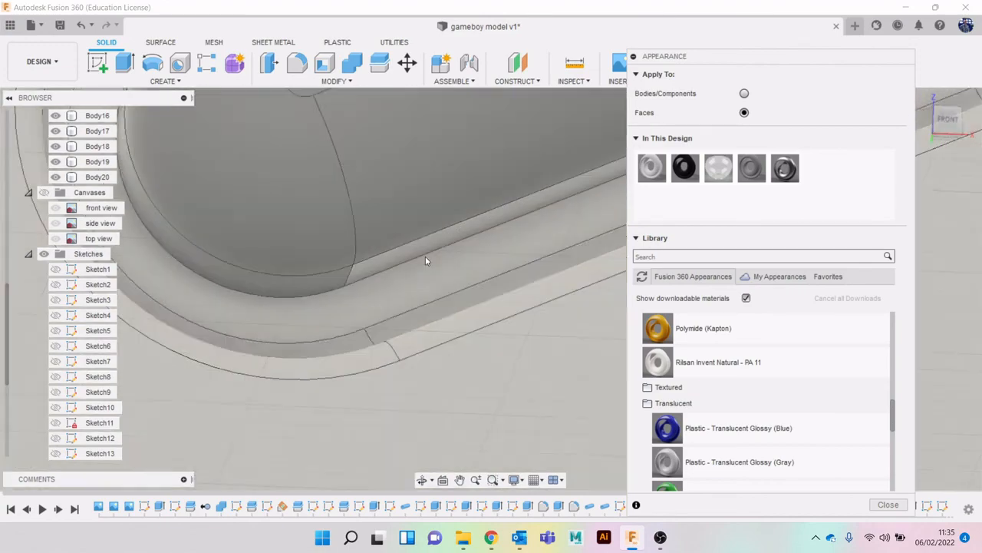
pyautogui.scroll(-5, 570, 198)
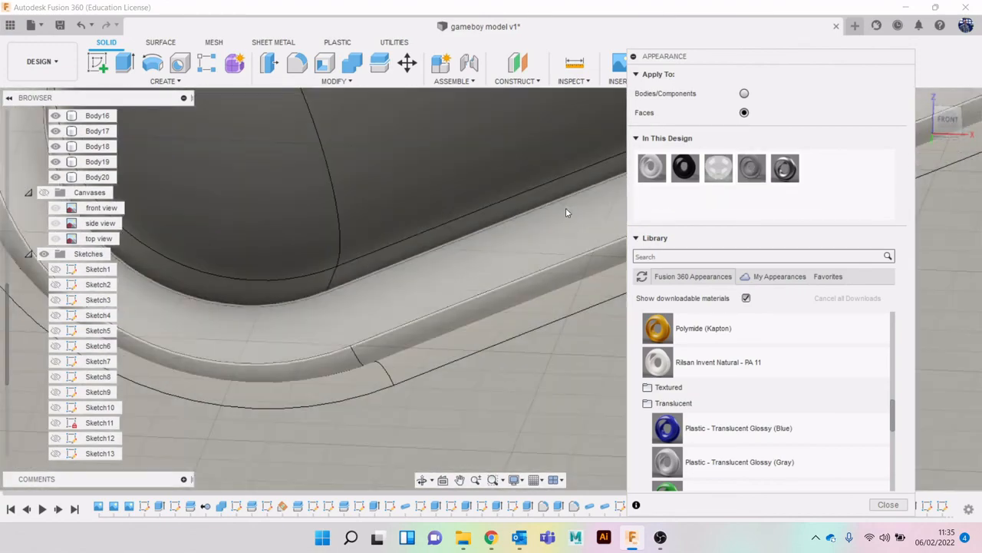
pyautogui.scroll(4, 552, 172)
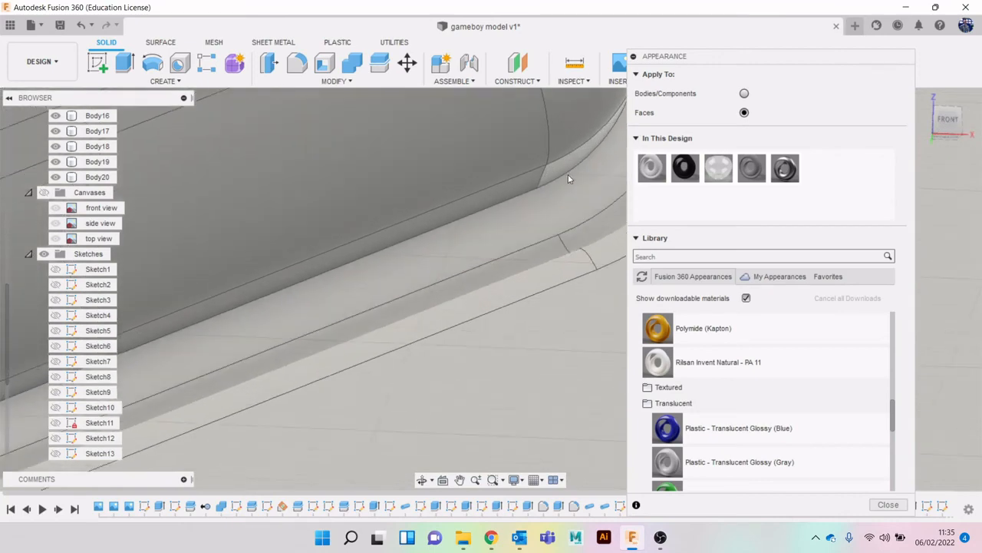
pyautogui.moveTo(751, 169); pyautogui.dragTo(668, 175)
pyautogui.moveTo(566, 163); pyautogui.dragTo(565, 165)
pyautogui.scroll(-6, 541, 216)
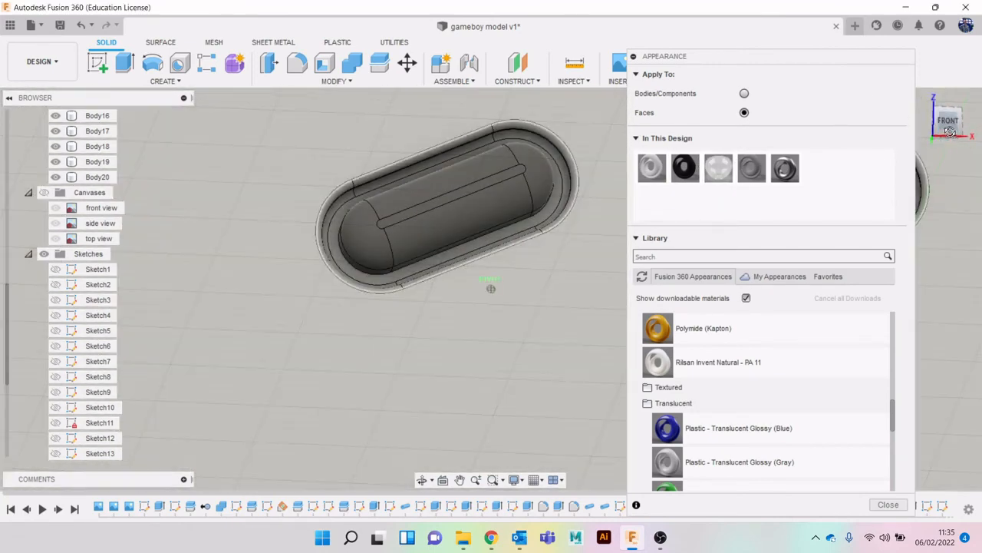
# Apply the dark gray plastic to the side wall along the left pill button's upper edge.
pyautogui.scroll(8, 490, 288)
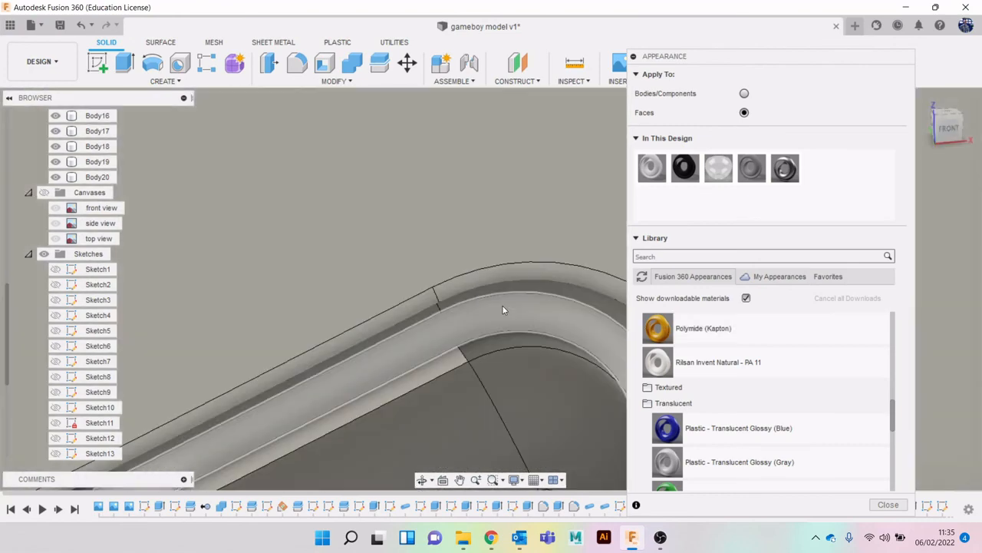
pyautogui.scroll(3, 503, 310)
pyautogui.moveTo(699, 218); pyautogui.dragTo(499, 325)
pyautogui.scroll(-8, 517, 346)
# Apply the dark gray plastic to the side walls along the right pill button's upper edge and rounded ends.
pyautogui.moveTo(518, 346); pyautogui.dragTo(299, 277, button='middle')
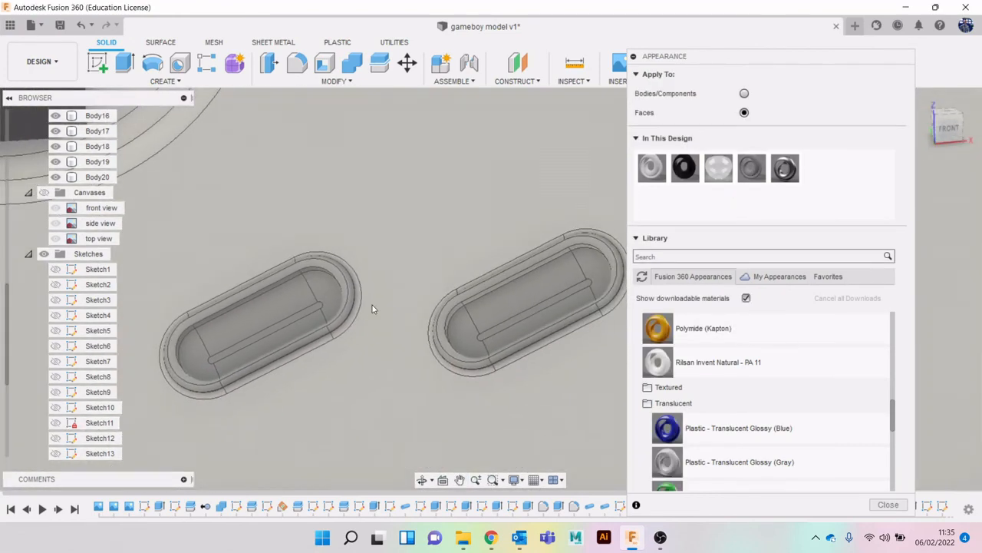
pyautogui.scroll(3, 491, 325)
pyautogui.scroll(3, 470, 289)
pyautogui.scroll(4, 470, 292)
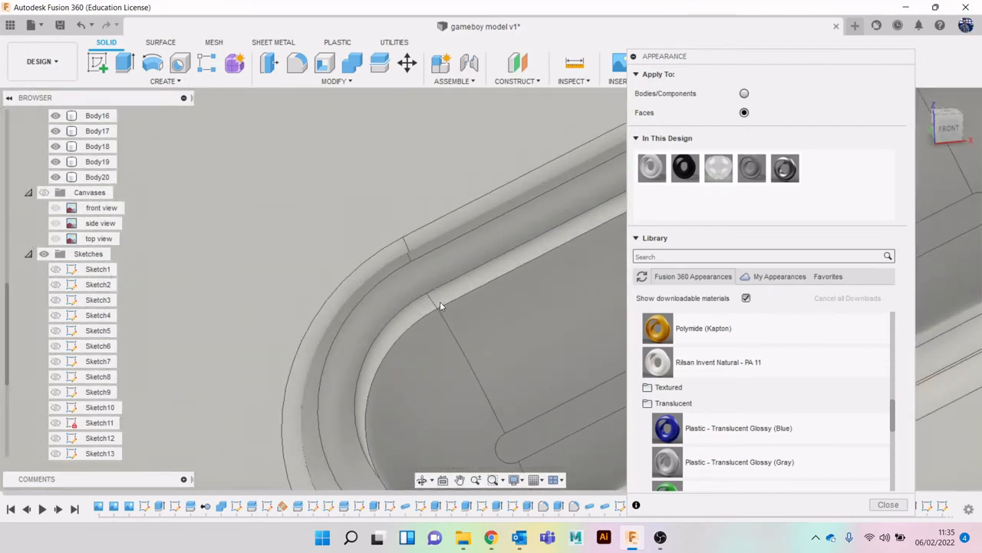
pyautogui.moveTo(750, 183); pyautogui.dragTo(429, 309)
pyautogui.scroll(-5, 476, 299)
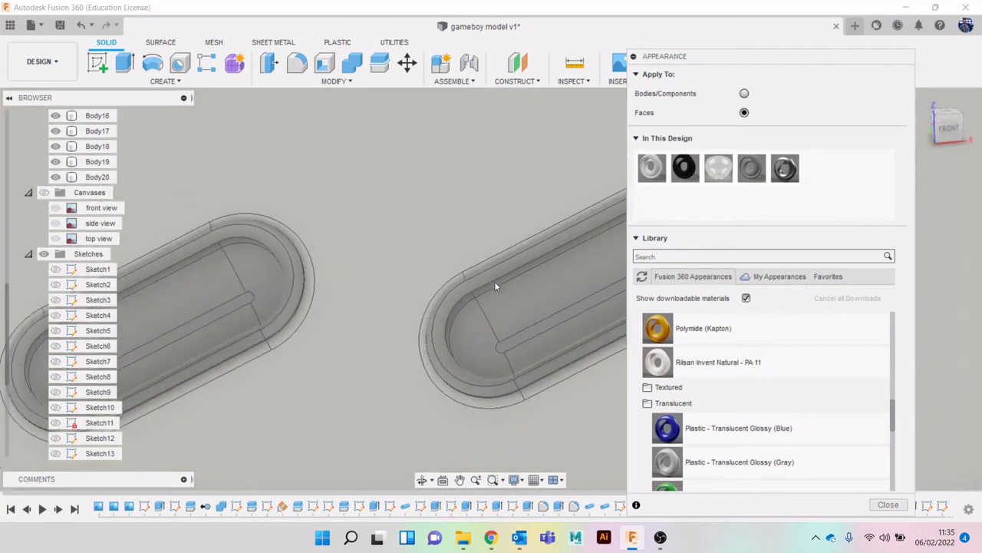
pyautogui.scroll(5, 495, 281)
pyautogui.scroll(3, 440, 313)
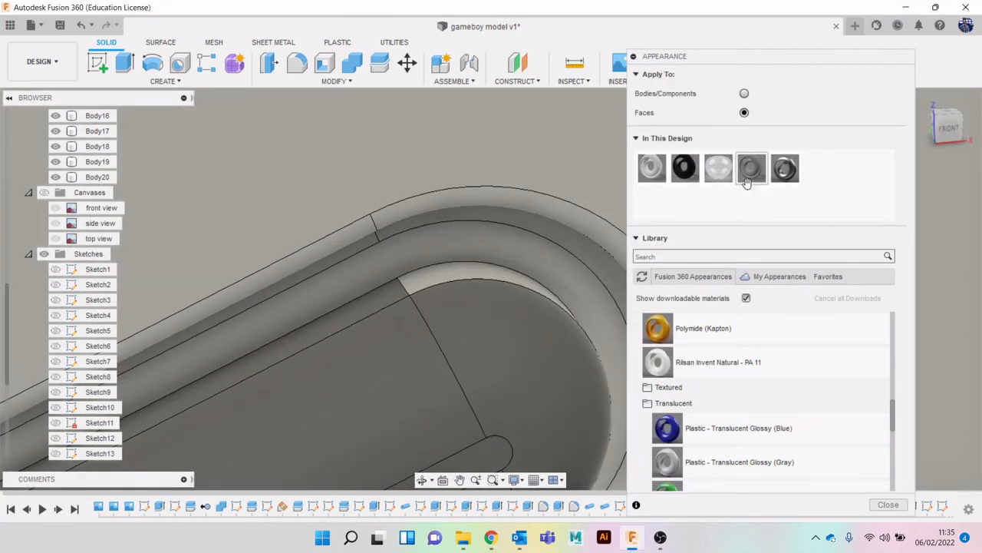
pyautogui.moveTo(752, 168); pyautogui.dragTo(448, 282)
pyautogui.scroll(-8, 467, 328)
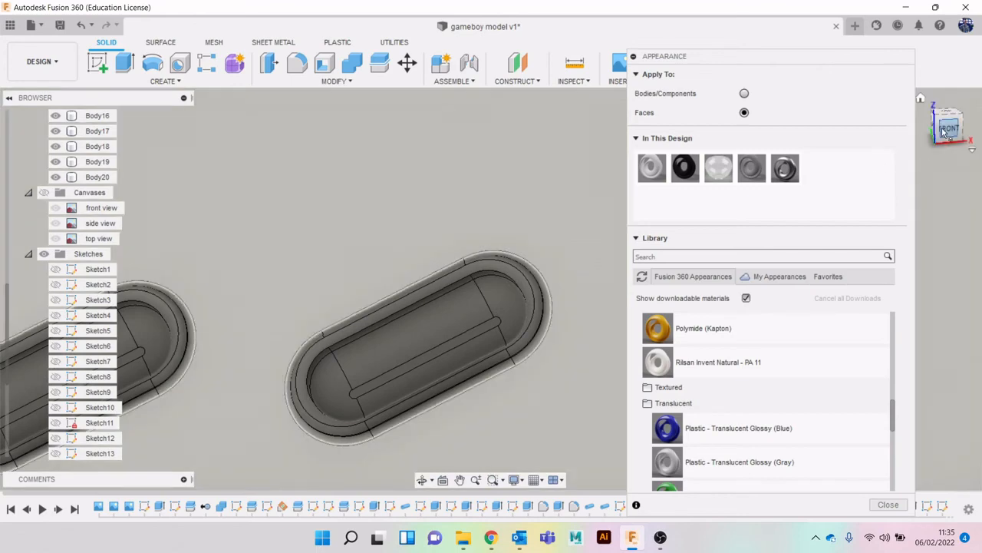
# Apply the dark gray plastic to the side wall along the right pill button's lower edge.
pyautogui.moveTo(942, 144); pyautogui.dragTo(931, 135)
pyautogui.scroll(6, 387, 184)
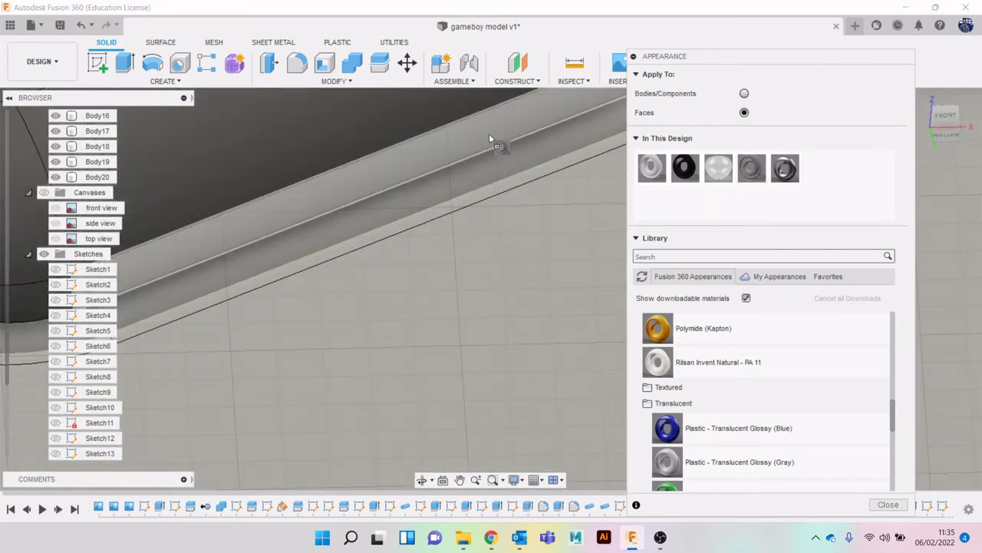
pyautogui.scroll(-6, 510, 213)
pyautogui.scroll(-2, 509, 213)
# Check the round buttons' colour in the reference photo, duplicate the Plastic - Translucent Glossy (Gray) (1) appearance and recolour the copy purple.
pyautogui.moveTo(509, 213); pyautogui.dragTo(428, 384, button='middle')
pyautogui.scroll(1, 542, 409)
pyautogui.moveTo(543, 409); pyautogui.dragTo(453, 460, button='middle')
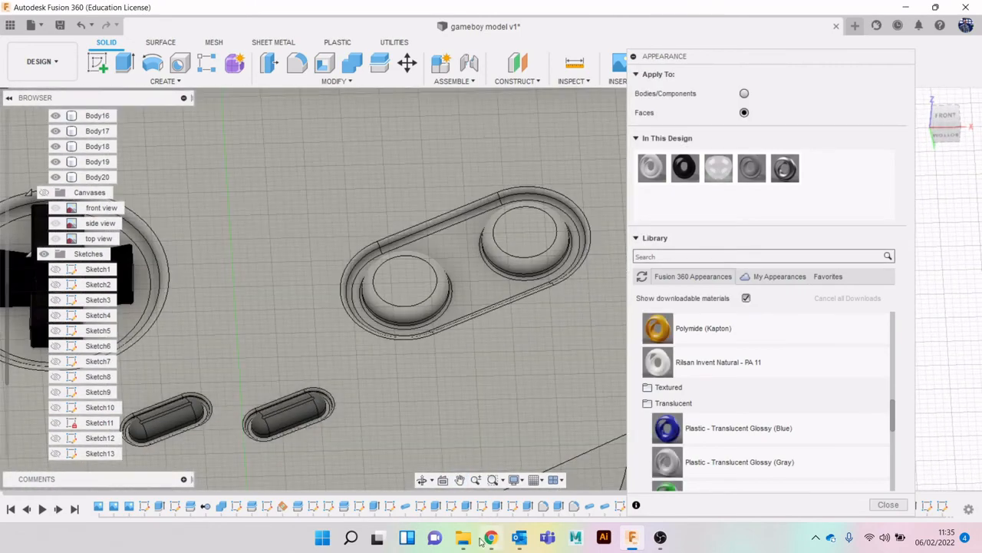
pyautogui.click(483, 540)
pyautogui.click(485, 541)
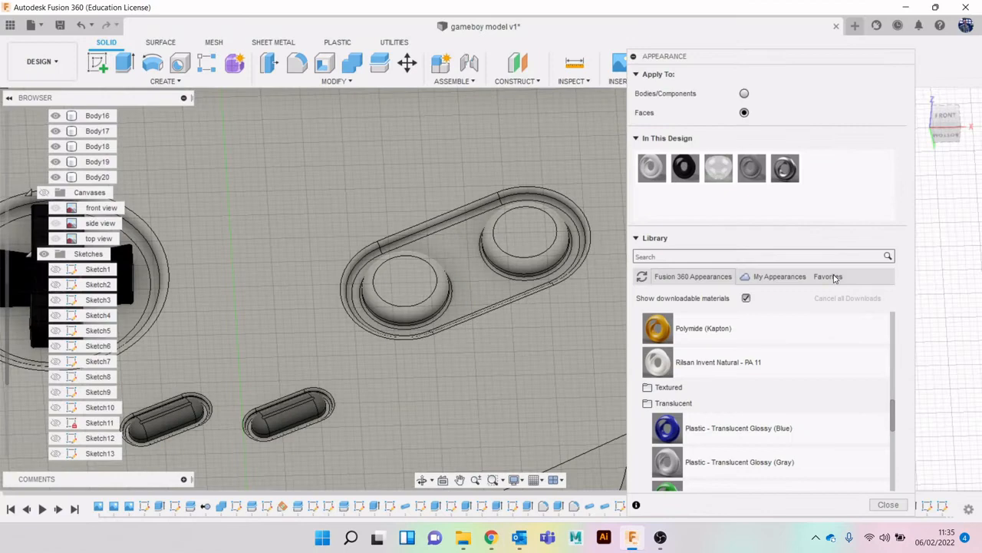
pyautogui.rightClick(758, 179)
pyautogui.click(780, 201)
pyautogui.doubleClick(814, 177)
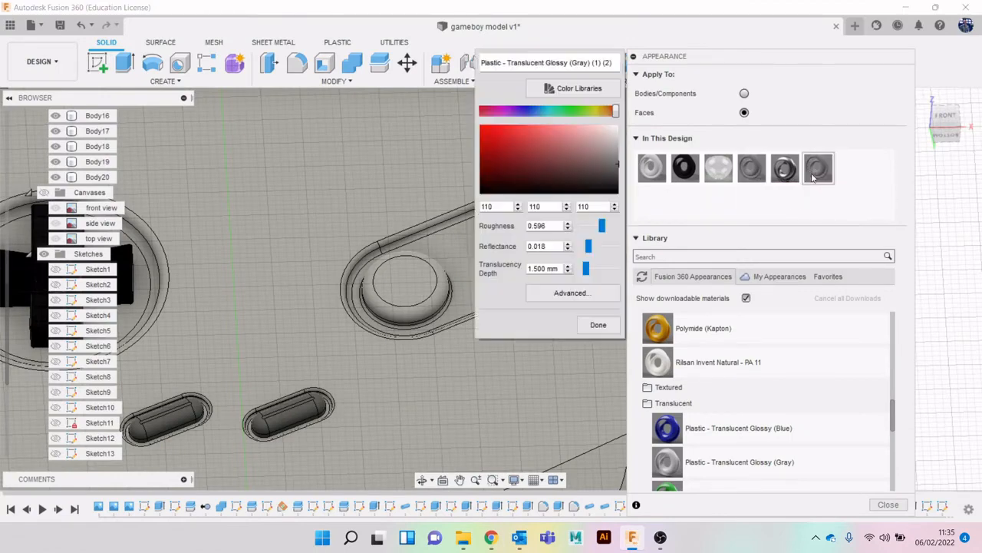
pyautogui.moveTo(597, 111); pyautogui.dragTo(514, 167)
pyautogui.click(596, 326)
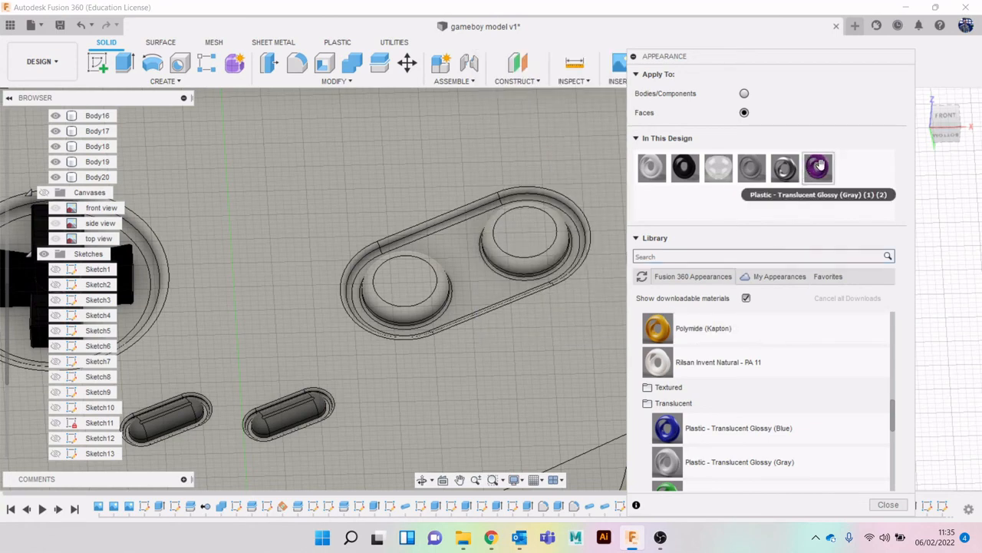
# Apply the purple plastic appearance to the top face and rounded edge of the upper-right round button.
pyautogui.moveTo(818, 167); pyautogui.dragTo(525, 238)
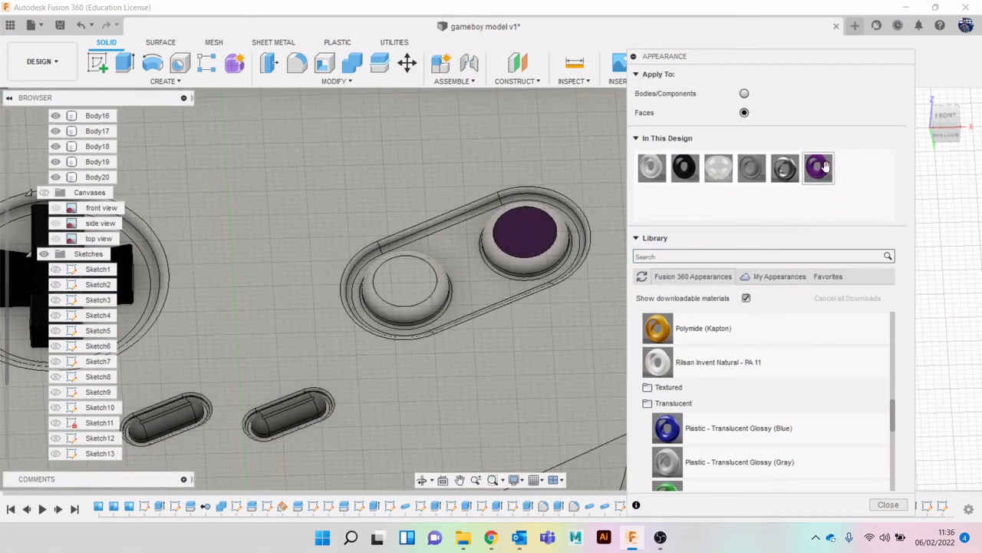
pyautogui.moveTo(819, 168); pyautogui.dragTo(538, 279)
pyautogui.scroll(5, 538, 278)
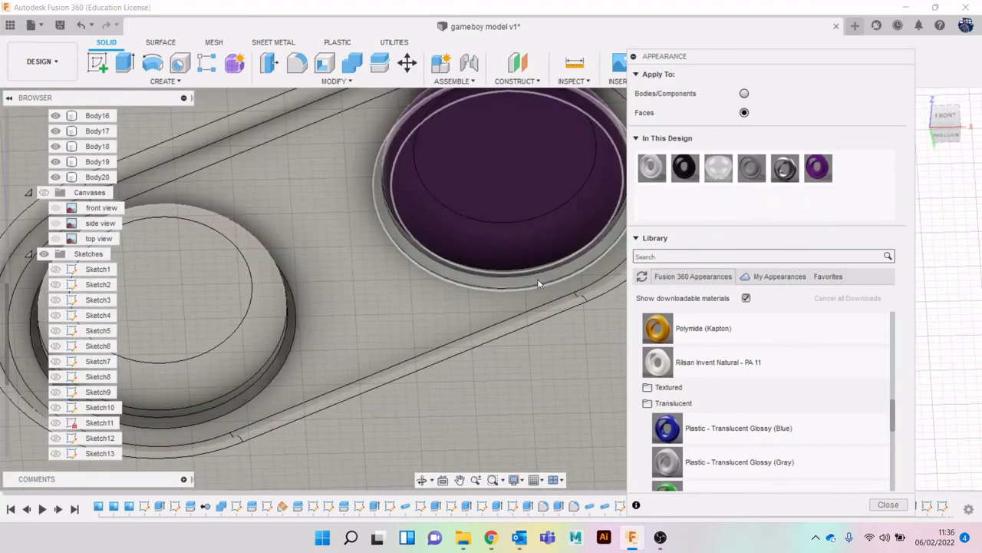
# Apply the purple plastic appearance to the top face and rounded edge of the lower-left round button.
pyautogui.moveTo(803, 178); pyautogui.dragTo(252, 295)
pyautogui.scroll(3, 362, 326)
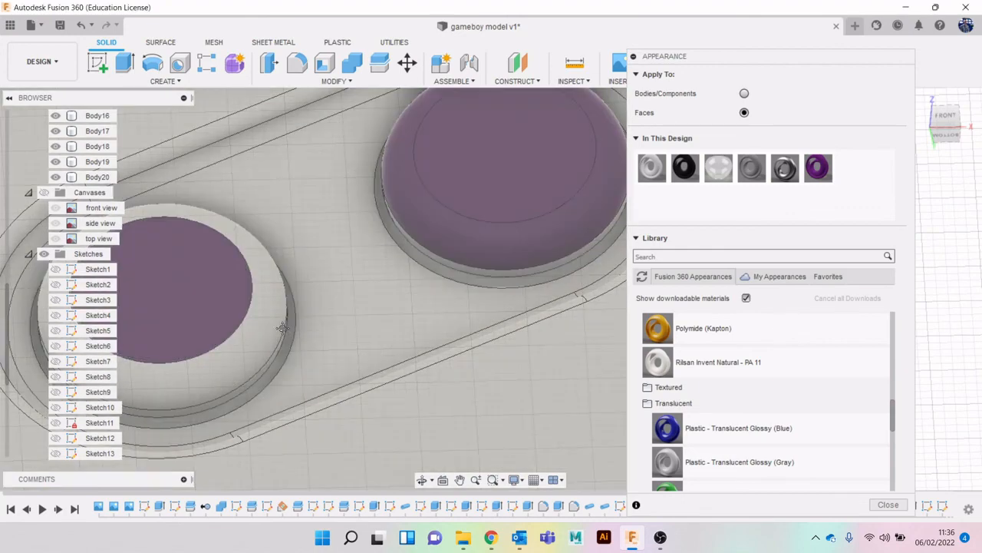
pyautogui.moveTo(643, 223); pyautogui.dragTo(384, 284)
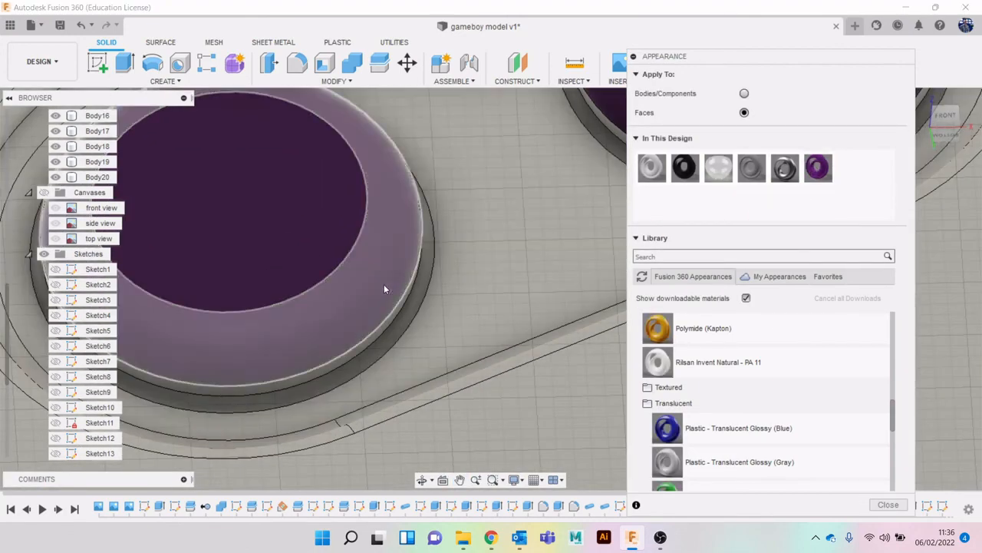
# Apply the purple plastic appearance to the remaining side walls around the base of the lower-left and upper-right round buttons.
pyautogui.scroll(3, 389, 326)
pyautogui.moveTo(826, 175); pyautogui.dragTo(389, 322)
pyautogui.scroll(-5, 469, 294)
pyautogui.moveTo(523, 234); pyautogui.dragTo(370, 287, button='middle')
pyautogui.scroll(5, 369, 287)
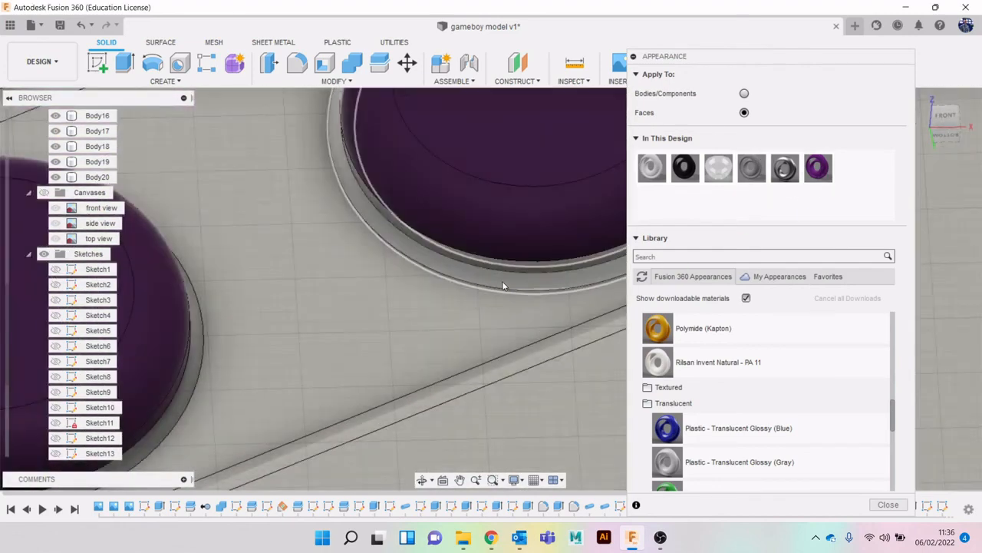
pyautogui.moveTo(818, 168); pyautogui.dragTo(591, 259)
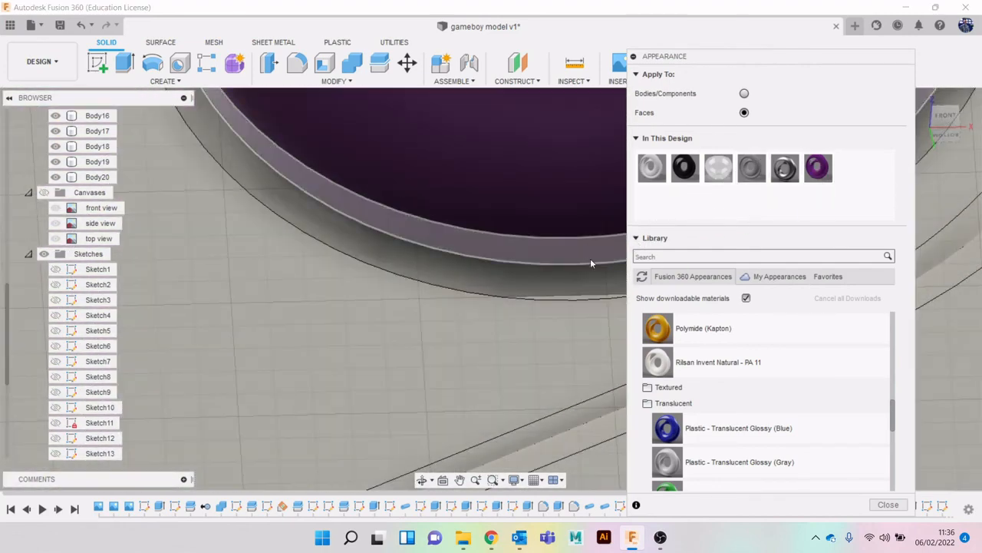
pyautogui.scroll(-8, 588, 259)
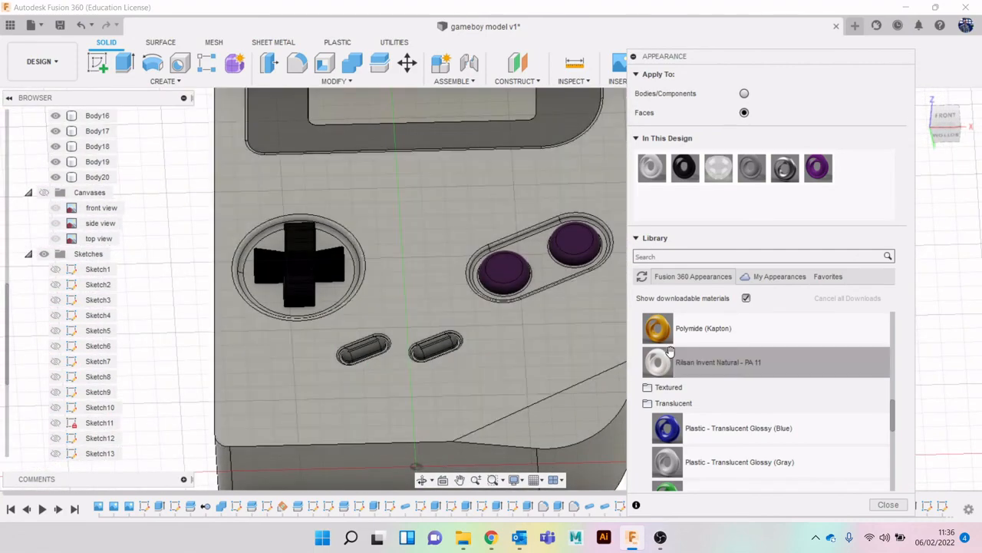
# Check the reference photo and lighten the purple plastic appearance, Plastic - Translucent Glossy (Gray) (1) (2), to RGB 137, 48, 155.
pyautogui.click(500, 537)
pyautogui.click(500, 537)
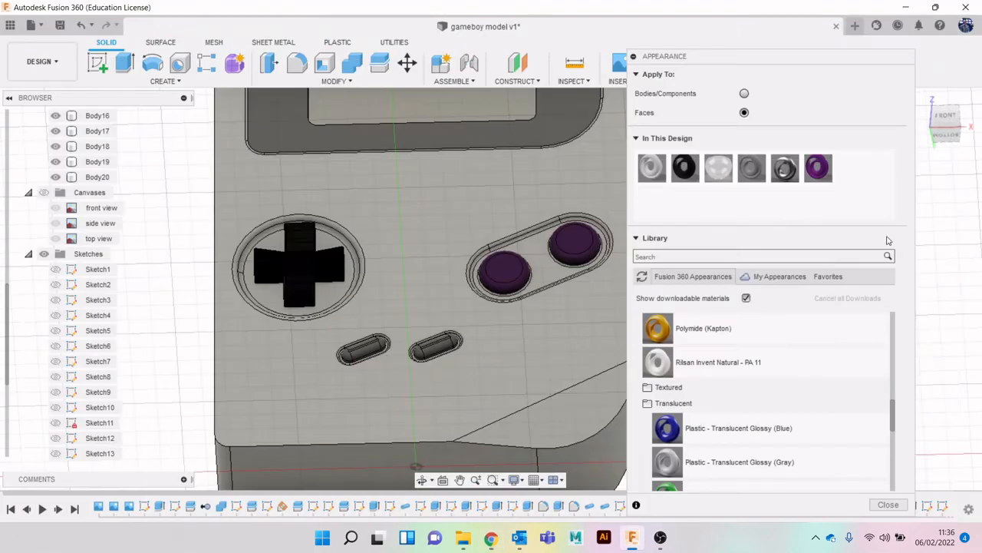
pyautogui.doubleClick(825, 178)
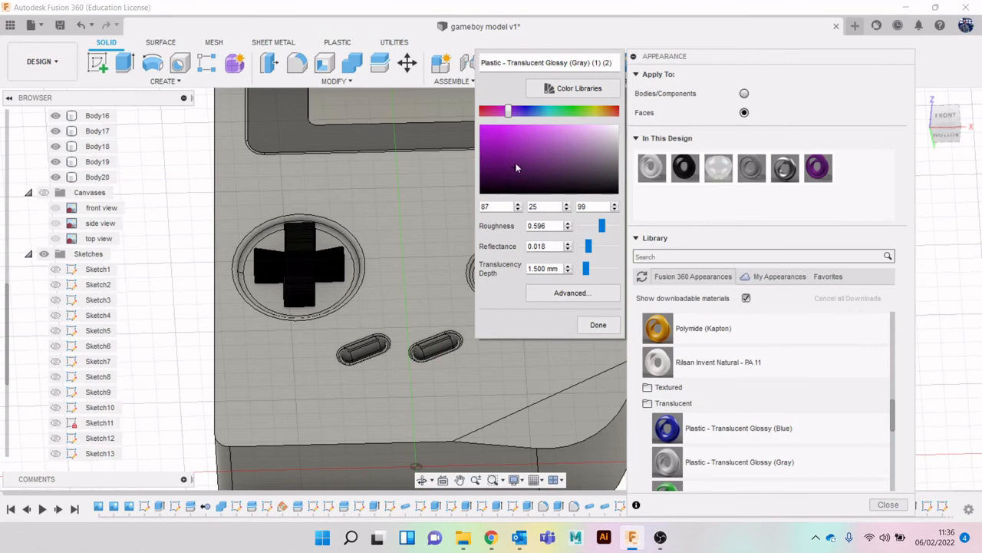
pyautogui.moveTo(516, 163)
pyautogui.mouseDown()
pyautogui.moveTo(513, 154)
pyautogui.moveTo(525, 159)
pyautogui.mouseUp()
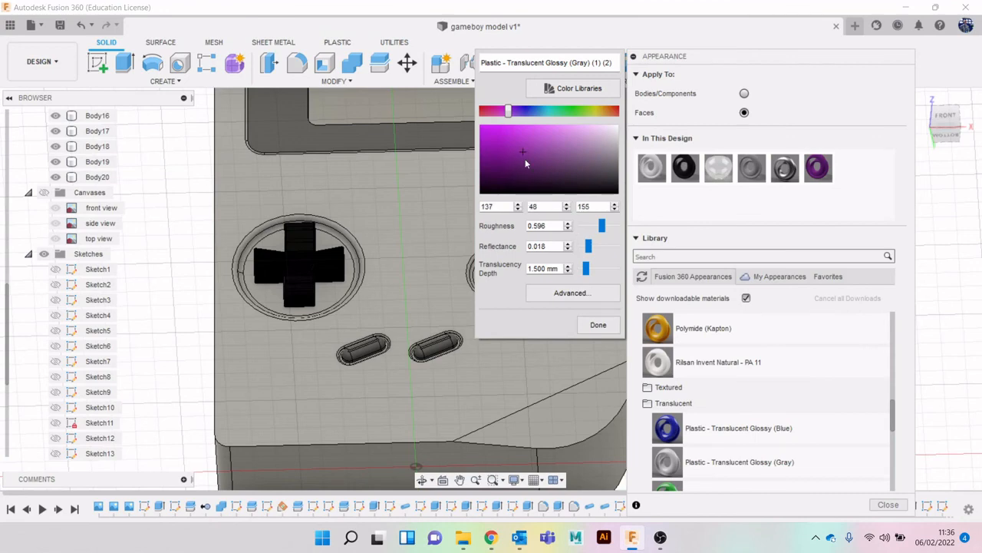
pyautogui.click(598, 324)
pyautogui.scroll(-3, 600, 335)
pyautogui.click(888, 504)
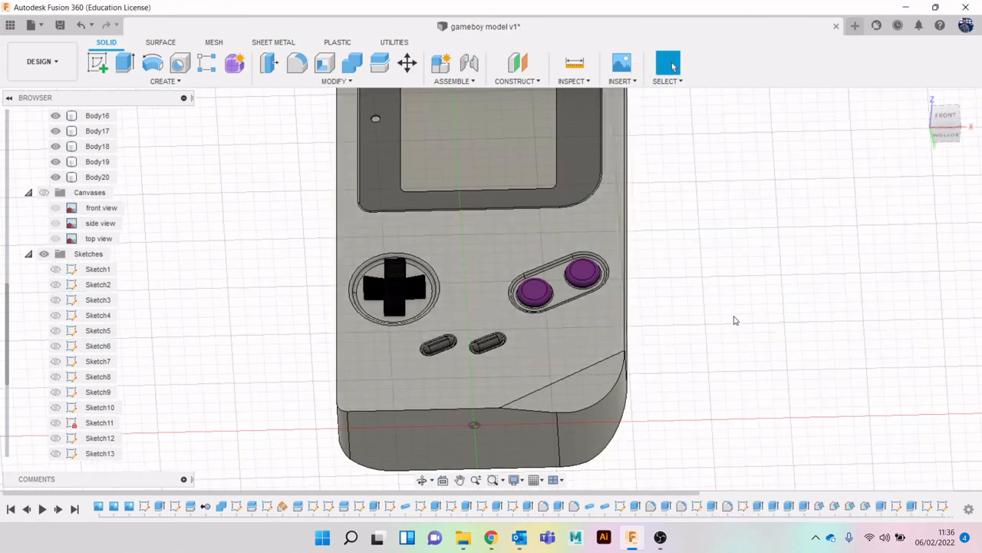
# Recolour the D-pad's black plastic appearance, Plastic - Translucent Glossy (Gray) (1) (1), to dark gray RGB 61, 61, 61.
pyautogui.press('a')
pyautogui.doubleClick(715, 171)
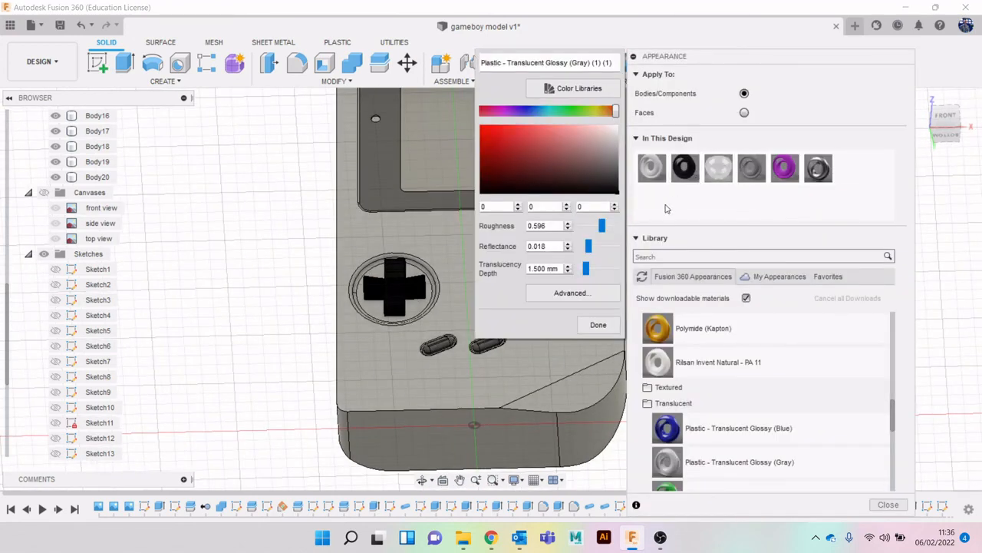
pyautogui.moveTo(622, 197); pyautogui.dragTo(620, 180)
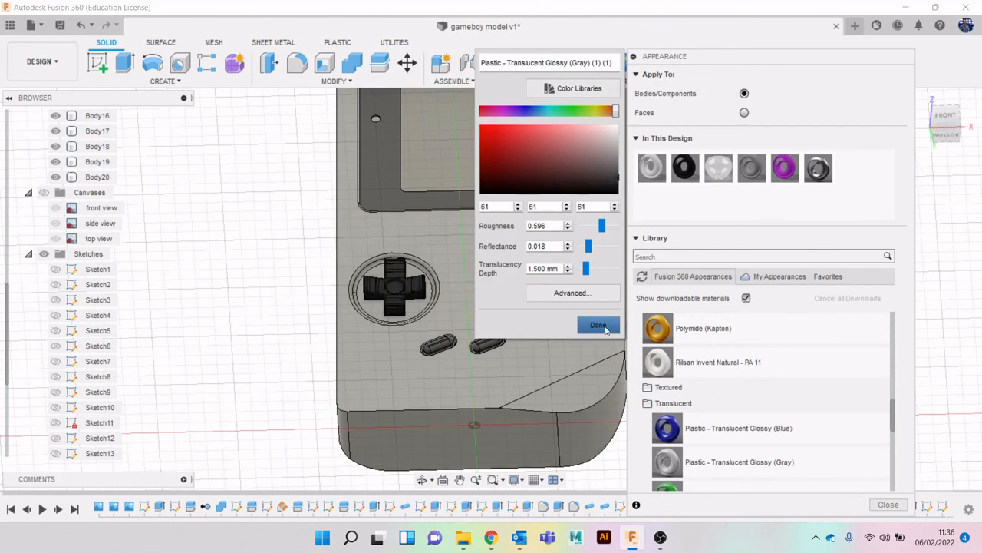
pyautogui.click(598, 324)
pyautogui.click(888, 504)
# Face the whole model from the front and inspect its colours in the Render workspace, tilting the view slightly.
pyautogui.scroll(-2, 854, 359)
pyautogui.scroll(-1, 854, 359)
pyautogui.moveTo(854, 359); pyautogui.dragTo(818, 366, button='middle')
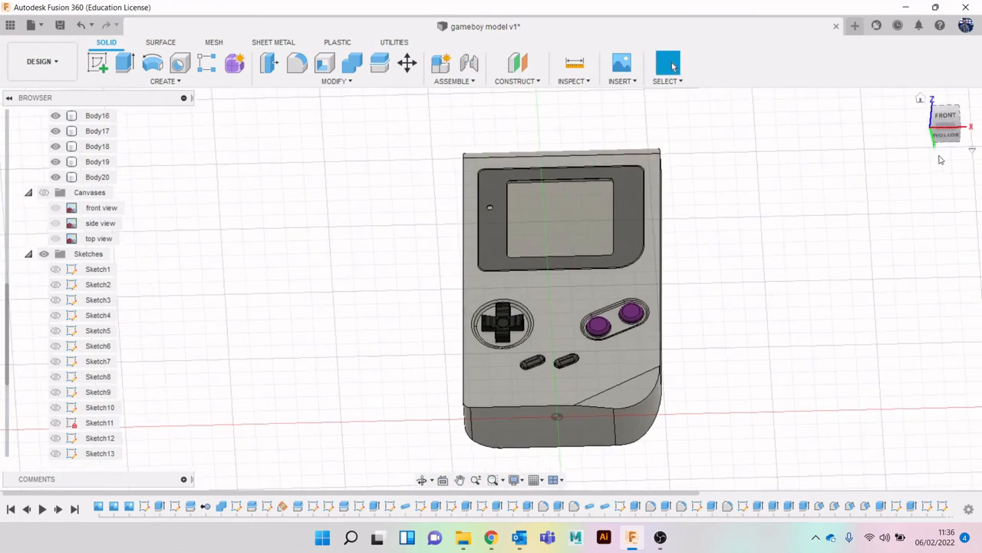
pyautogui.click(944, 118)
pyautogui.moveTo(853, 255); pyautogui.dragTo(772, 289, button='middle')
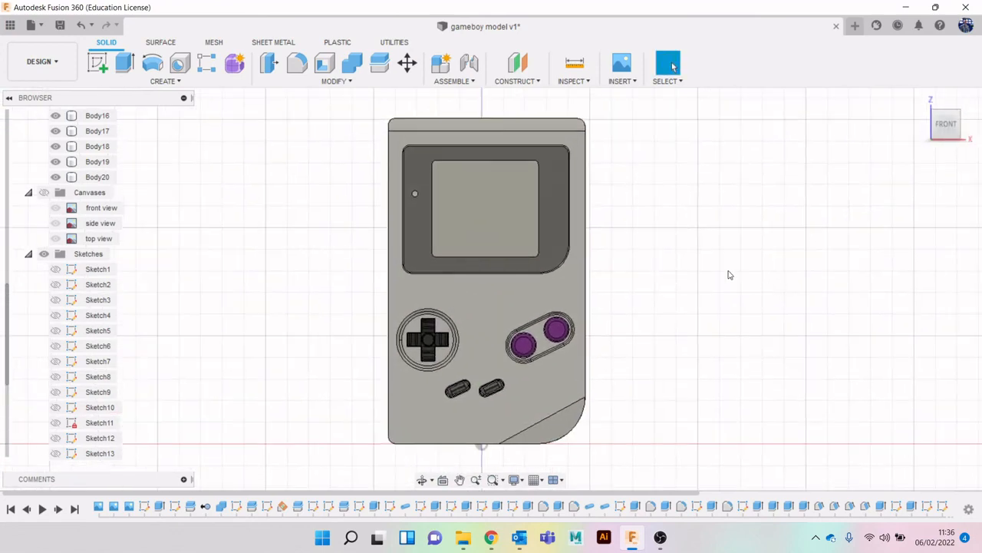
pyautogui.click(42, 62)
pyautogui.click(75, 138)
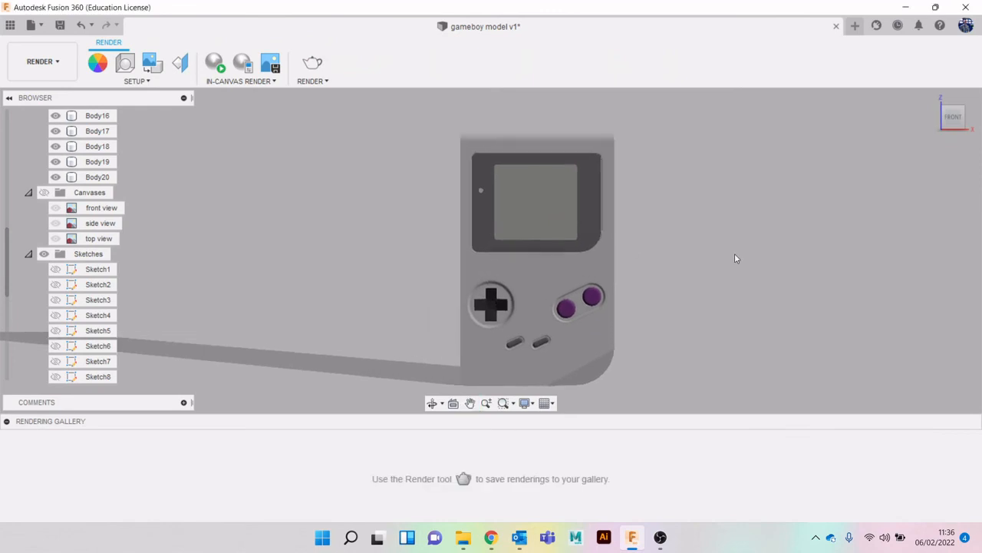
pyautogui.moveTo(954, 121)
pyautogui.mouseDown()
pyautogui.moveTo(981, 146)
pyautogui.moveTo(951, 112)
pyautogui.moveTo(959, 127)
pyautogui.moveTo(915, 136)
pyautogui.mouseUp()
# Return to the Design workspace and set the model back to the straight front view.
pyautogui.click(18, 72)
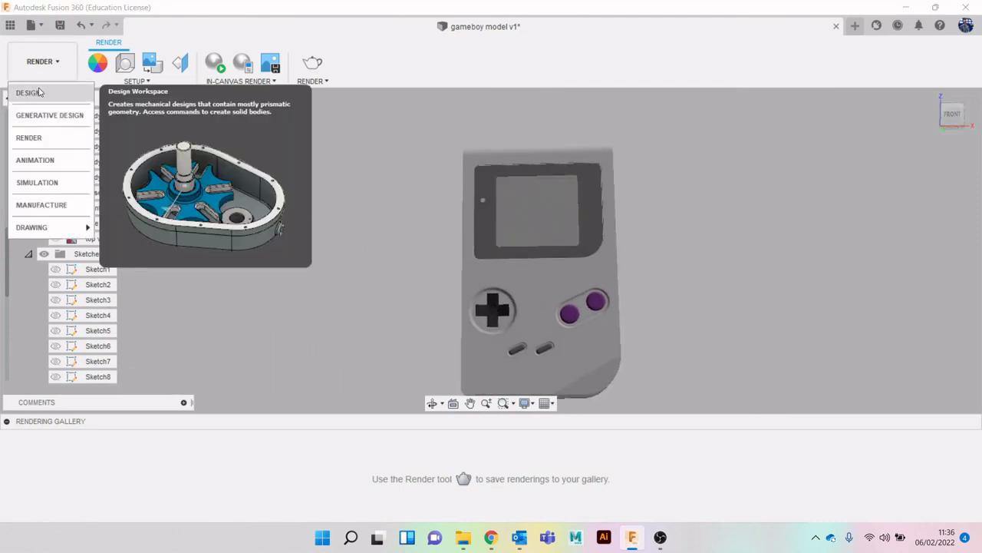
pyautogui.click(32, 93)
pyautogui.scroll(-1, 420, 298)
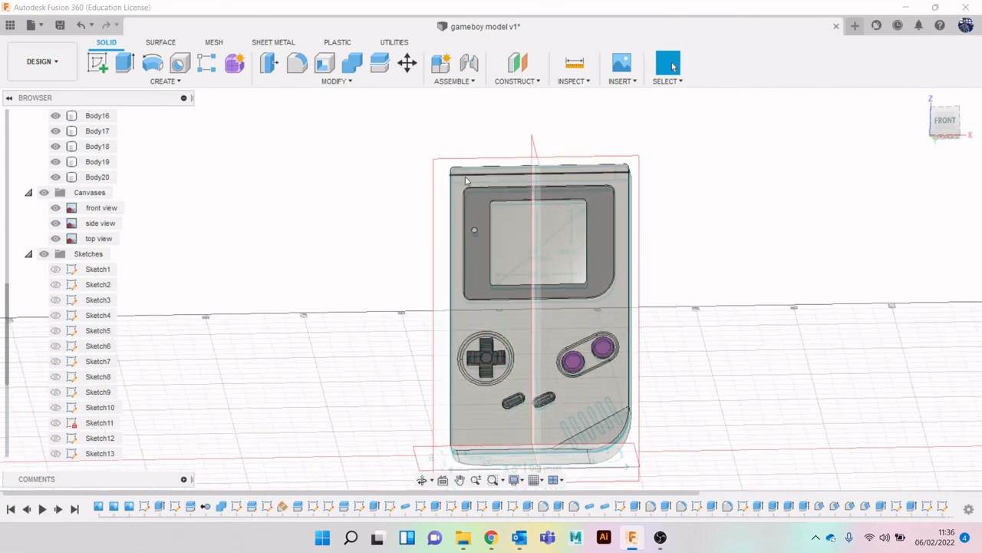
pyautogui.moveTo(941, 129)
pyautogui.mouseDown()
pyautogui.moveTo(949, 138)
pyautogui.moveTo(941, 144)
pyautogui.moveTo(883, 136)
pyautogui.moveTo(840, 142)
pyautogui.moveTo(849, 133)
pyautogui.moveTo(935, 143)
pyautogui.mouseUp()
pyautogui.click(943, 128)
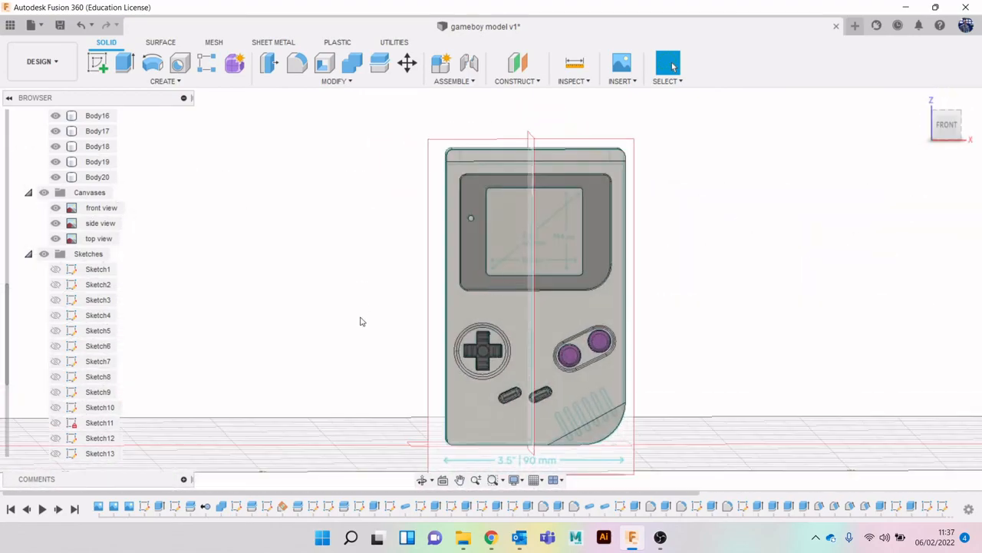